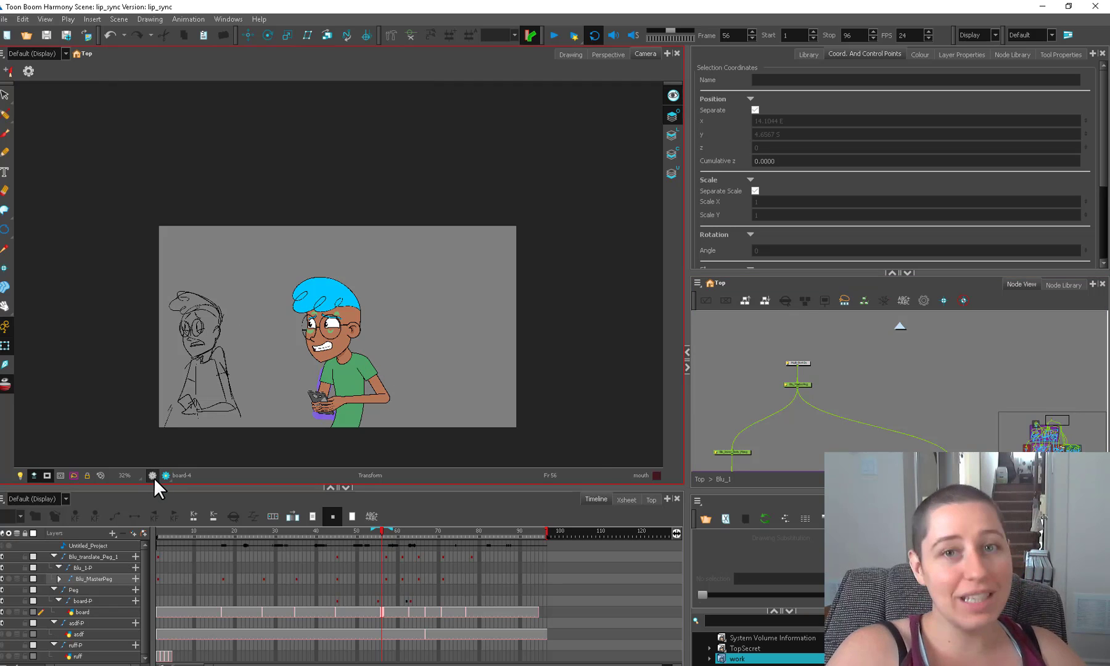
# - Return to the top-level node network and disable the Blu_1 rig group together with its pegs
pyautogui.click(806, 385)
pyautogui.click(700, 479)
pyautogui.moveTo(906, 446); pyautogui.dragTo(687, 472)
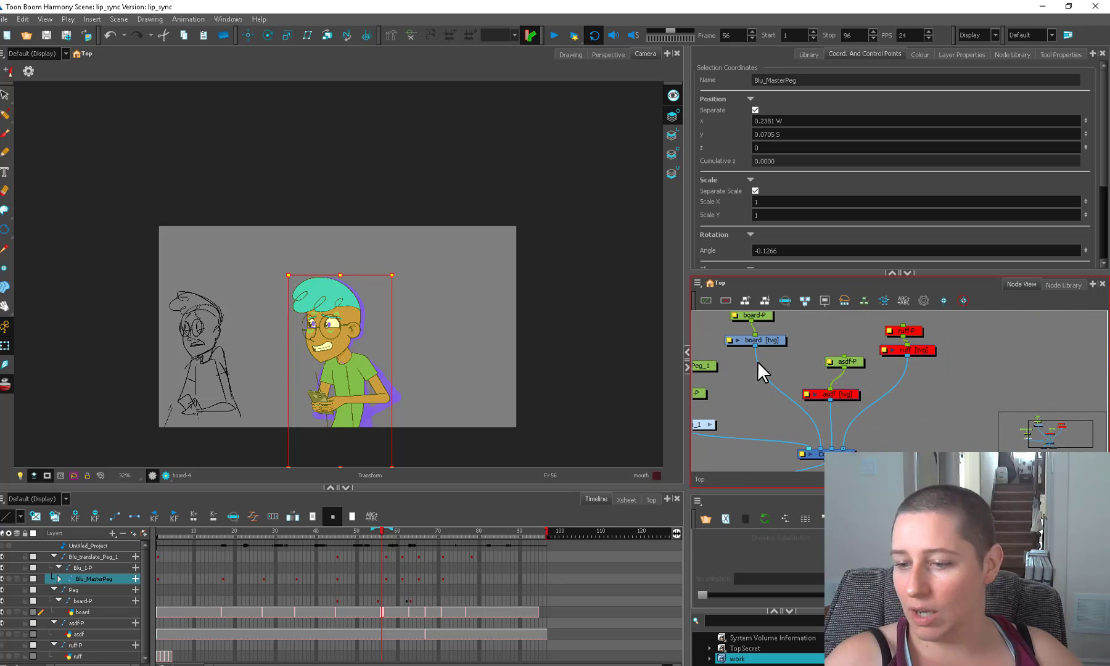
pyautogui.moveTo(758, 353); pyautogui.dragTo(689, 447)
pyautogui.press('d')
# - Enable the asdf peg and drawing to check their content, and disable them again
pyautogui.moveTo(908, 350); pyautogui.dragTo(851, 411)
pyautogui.press('a')
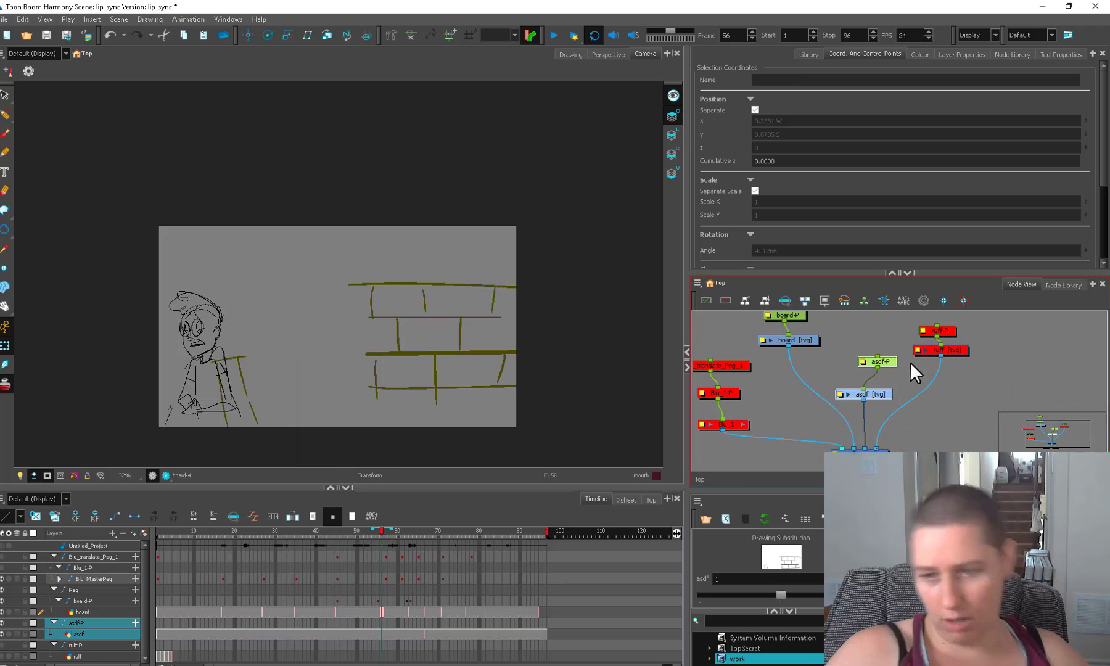
pyautogui.moveTo(908, 354); pyautogui.dragTo(855, 407)
pyautogui.press('d')
# - Enable the ruff peg and drawing to check them at frame 1, and disable them again
pyautogui.moveTo(914, 370); pyautogui.dragTo(966, 328)
pyautogui.press('a')
pyautogui.click(976, 368)
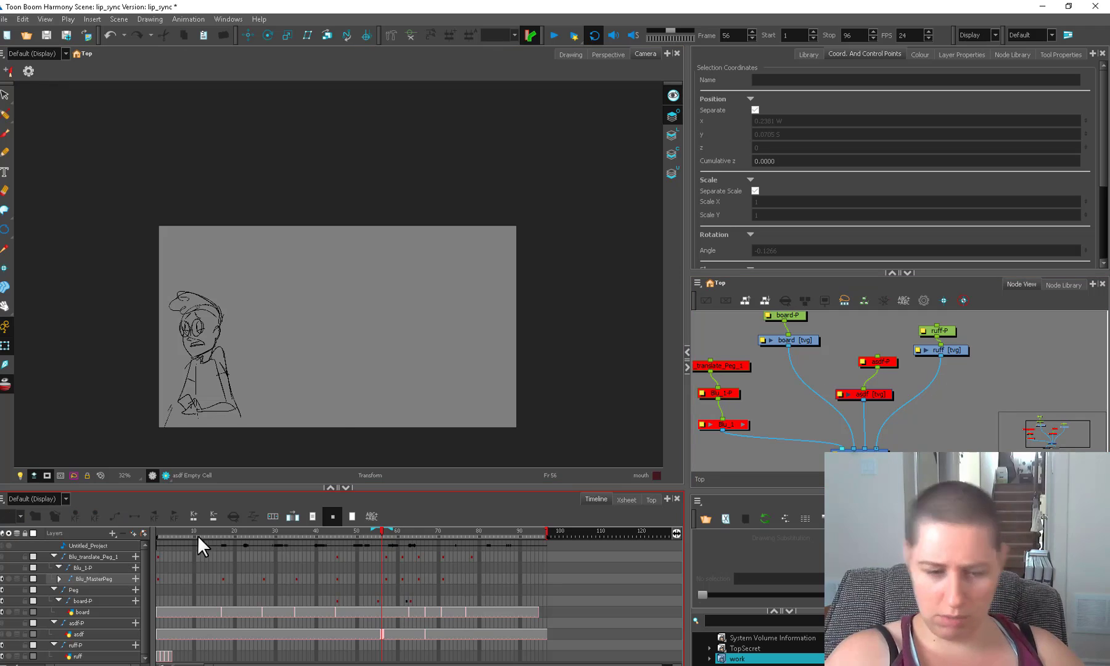
pyautogui.click(155, 535)
pyautogui.moveTo(160, 531)
pyautogui.mouseDown()
pyautogui.moveTo(171, 535)
pyautogui.moveTo(161, 532)
pyautogui.mouseUp()
pyautogui.click(919, 350)
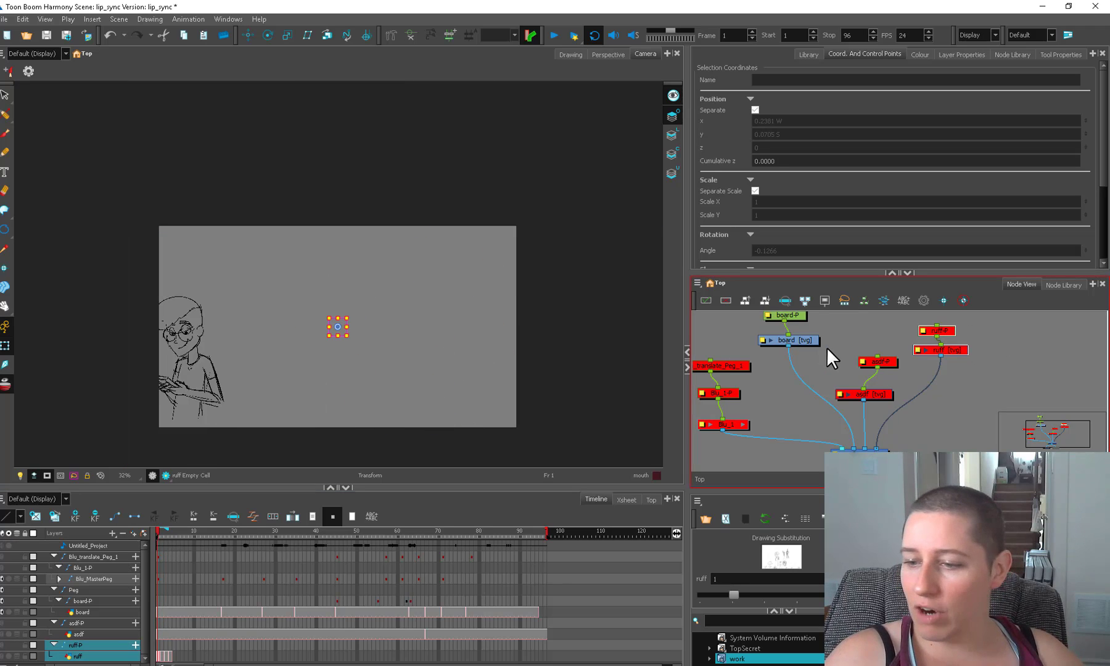
# - Move the frame 1 sketch on the board layer from the camera frame's left edge towards its middle
pyautogui.moveTo(806, 342); pyautogui.dragTo(804, 348)
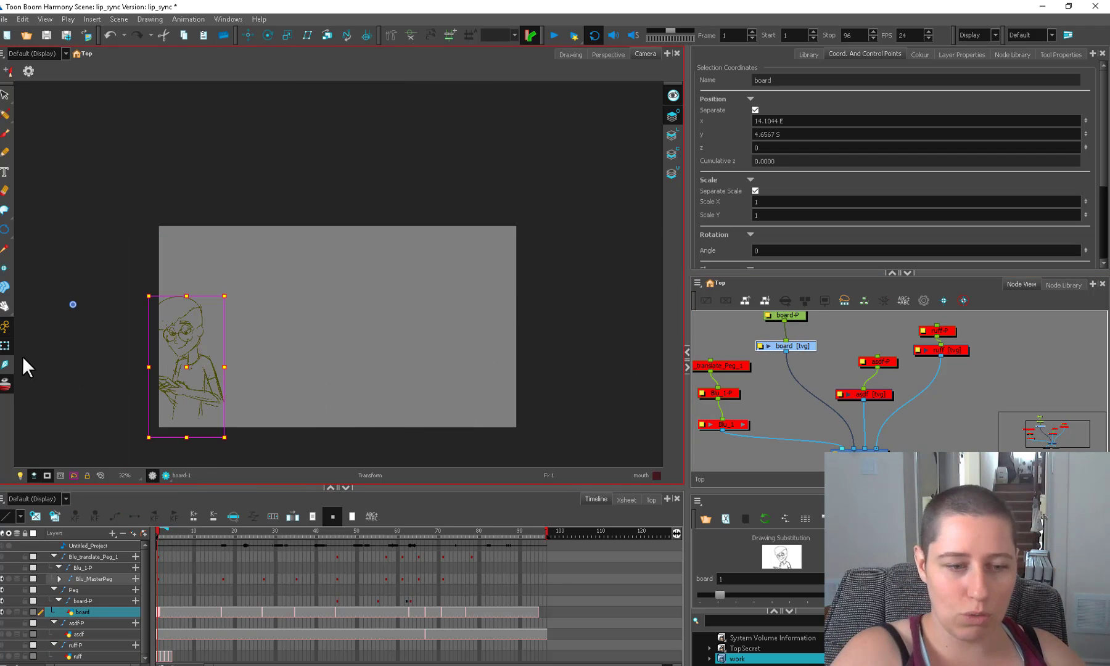
pyautogui.click(5, 326)
pyautogui.moveTo(188, 359); pyautogui.dragTo(278, 335)
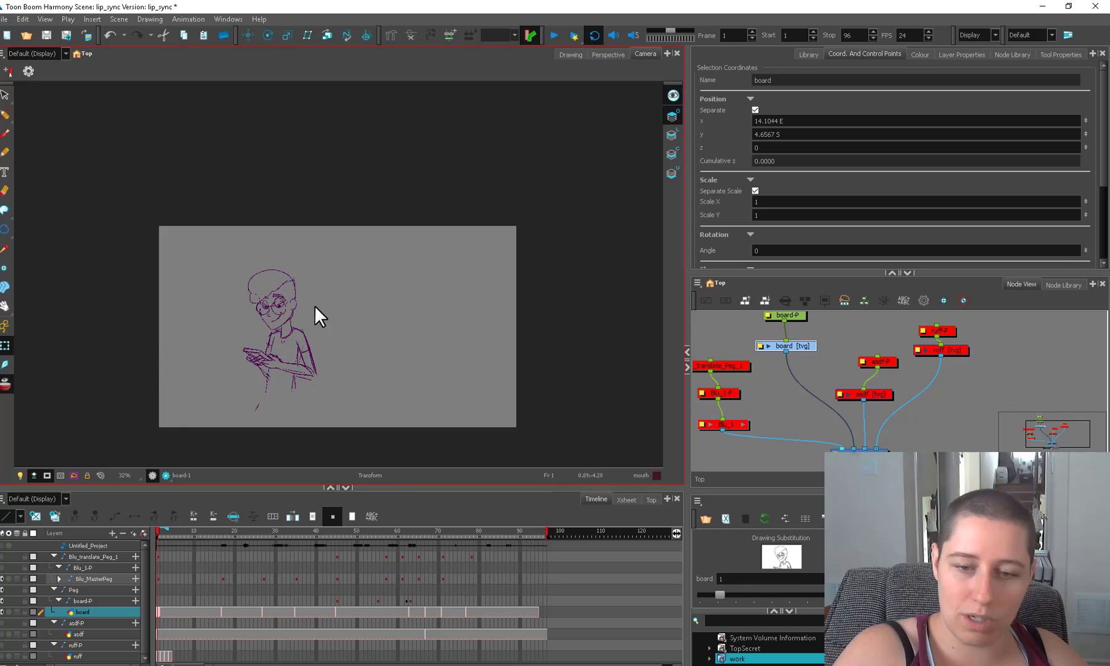
pyautogui.moveTo(195, 532)
pyautogui.mouseDown()
pyautogui.moveTo(482, 540)
pyautogui.moveTo(151, 594)
pyautogui.mouseUp()
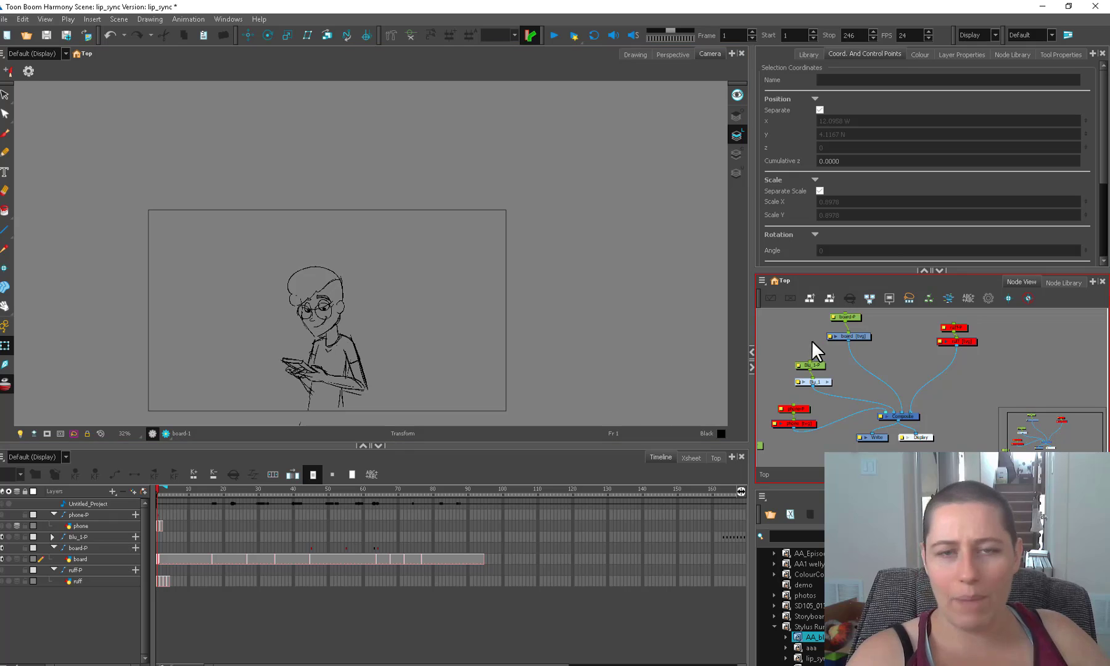
# - Scrub the timeline to frame 20 to review the first storyboard poses up close
pyautogui.click(821, 359)
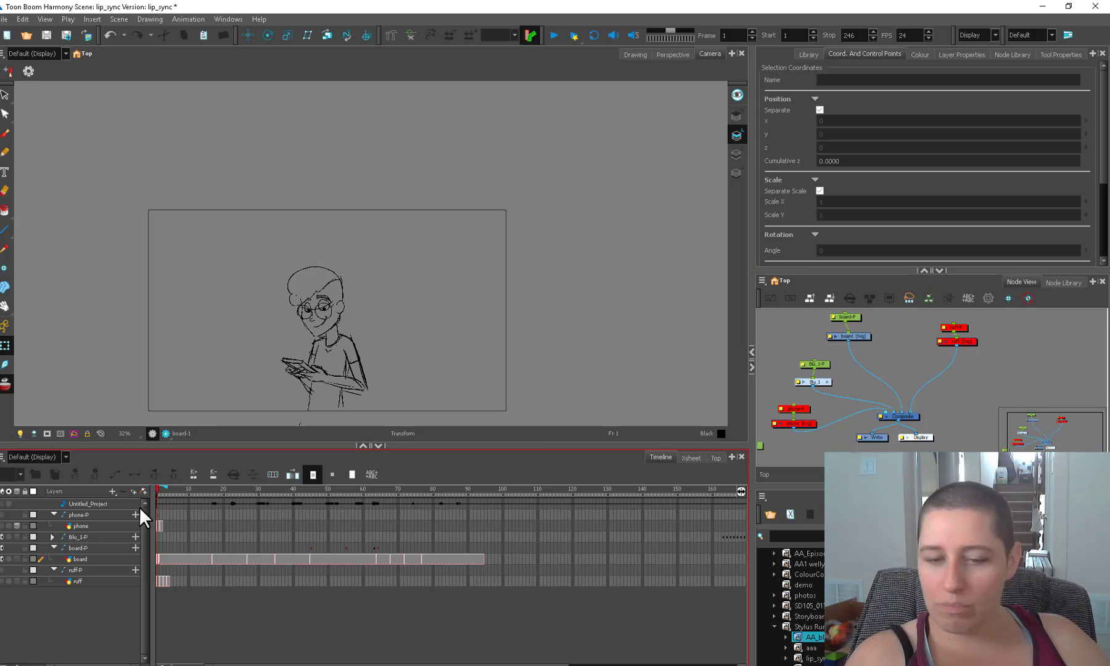
pyautogui.scroll(1, 419, 361)
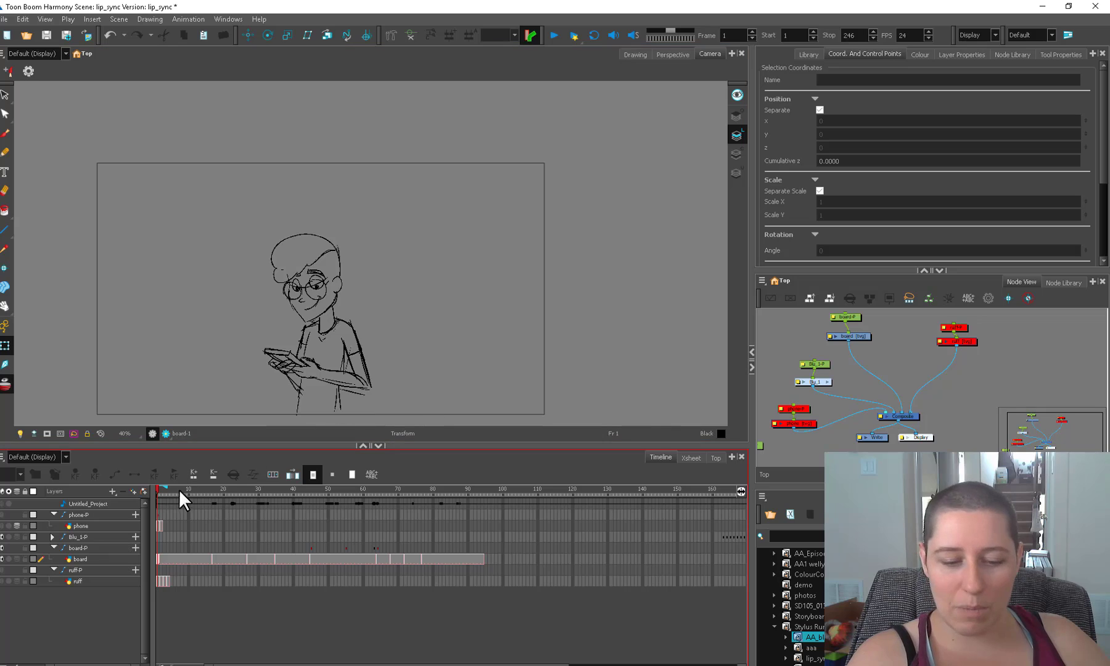
pyautogui.moveTo(179, 489)
pyautogui.mouseDown()
pyautogui.moveTo(312, 482)
pyautogui.moveTo(230, 486)
pyautogui.moveTo(303, 472)
pyautogui.moveTo(184, 496)
pyautogui.moveTo(222, 482)
pyautogui.mouseUp()
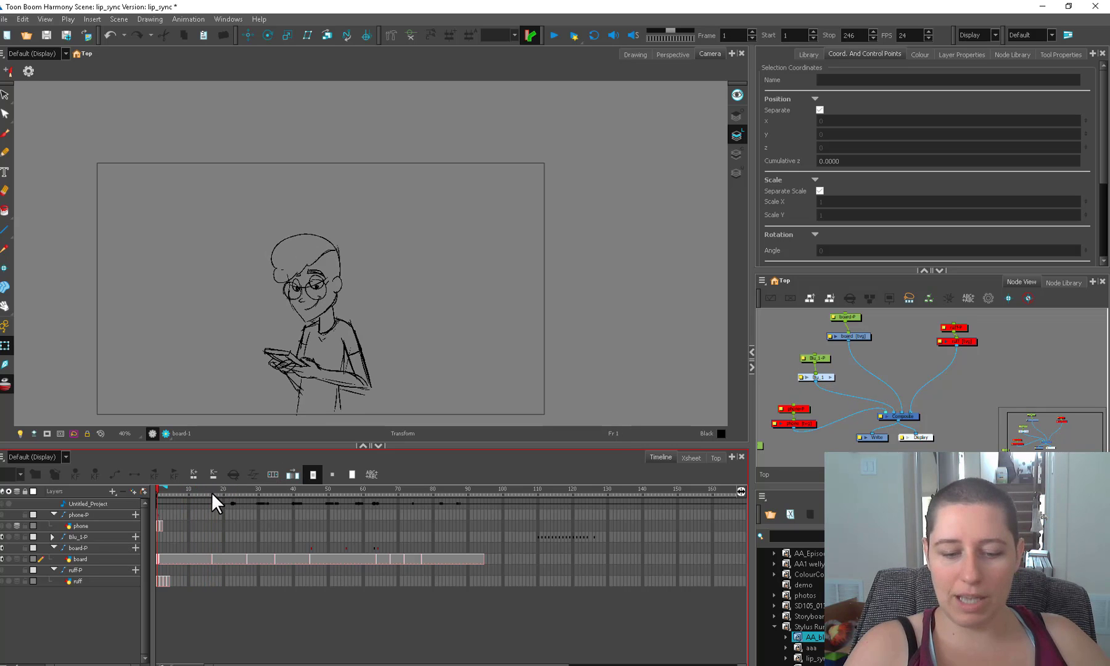
pyautogui.moveTo(211, 491)
pyautogui.mouseDown()
pyautogui.moveTo(416, 484)
pyautogui.moveTo(222, 529)
pyautogui.mouseUp()
# - Brush a rough stick figure holding a phone beside the character on the board layer at frame 1
pyautogui.click(866, 337)
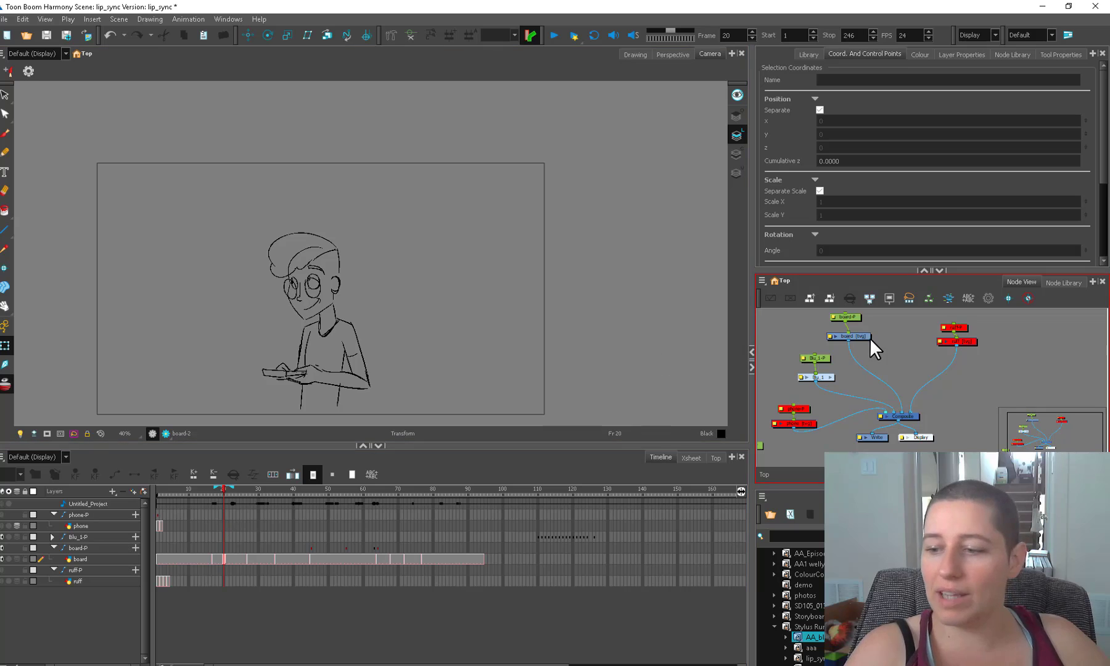
pyautogui.hotkey('alt', 'b')
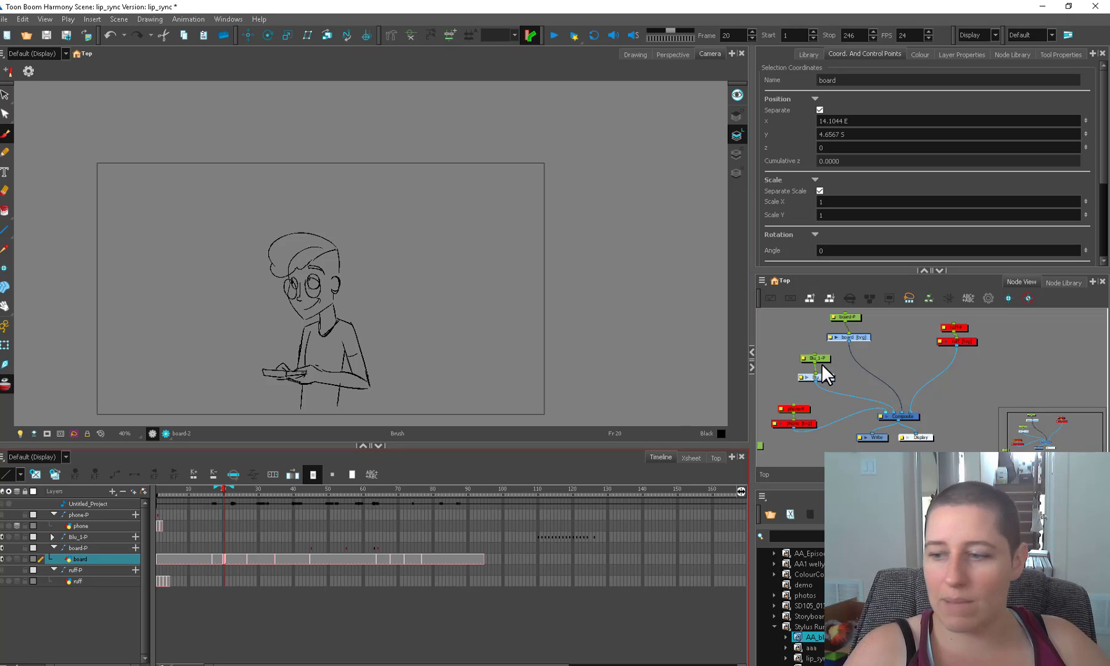
pyautogui.click(871, 344)
pyautogui.click(857, 338)
pyautogui.click(551, 491)
pyautogui.click(163, 490)
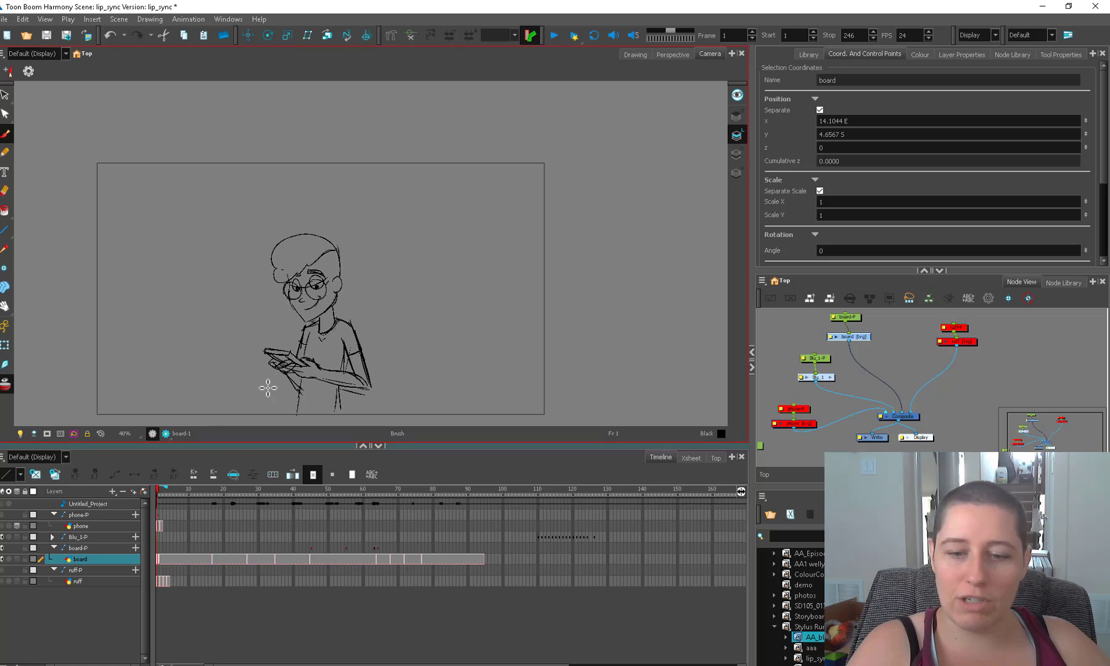
pyautogui.press('space')
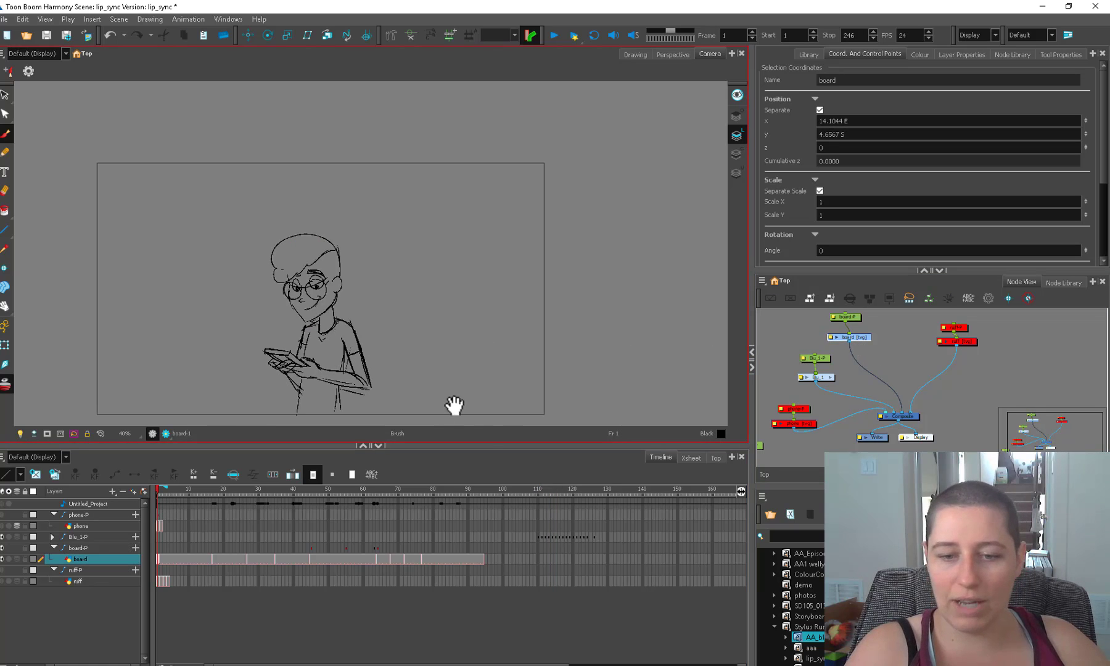
pyautogui.moveTo(474, 392); pyautogui.dragTo(446, 397)
pyautogui.moveTo(399, 250)
pyautogui.mouseDown()
pyautogui.moveTo(384, 261)
pyautogui.moveTo(404, 297)
pyautogui.moveTo(391, 312)
pyautogui.moveTo(407, 306)
pyautogui.moveTo(402, 425)
pyautogui.mouseUp()
pyautogui.moveTo(407, 316)
pyautogui.mouseDown()
pyautogui.moveTo(395, 360)
pyautogui.moveTo(427, 395)
pyautogui.mouseUp()
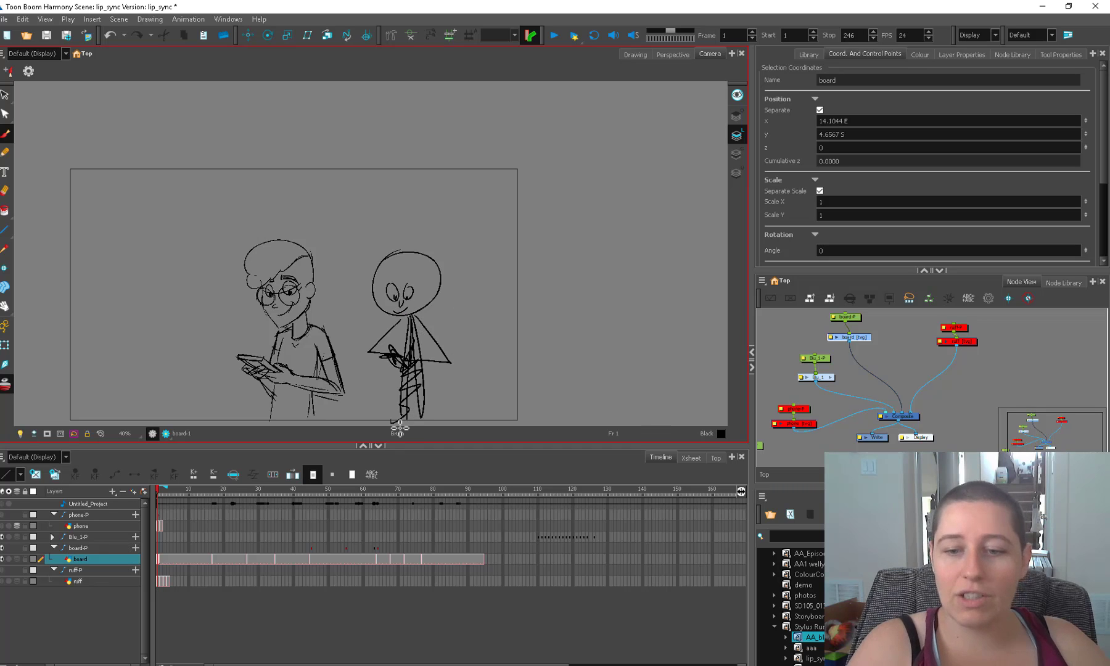
pyautogui.moveTo(373, 285)
pyautogui.mouseDown()
pyautogui.moveTo(411, 243)
pyautogui.moveTo(383, 281)
pyautogui.mouseUp()
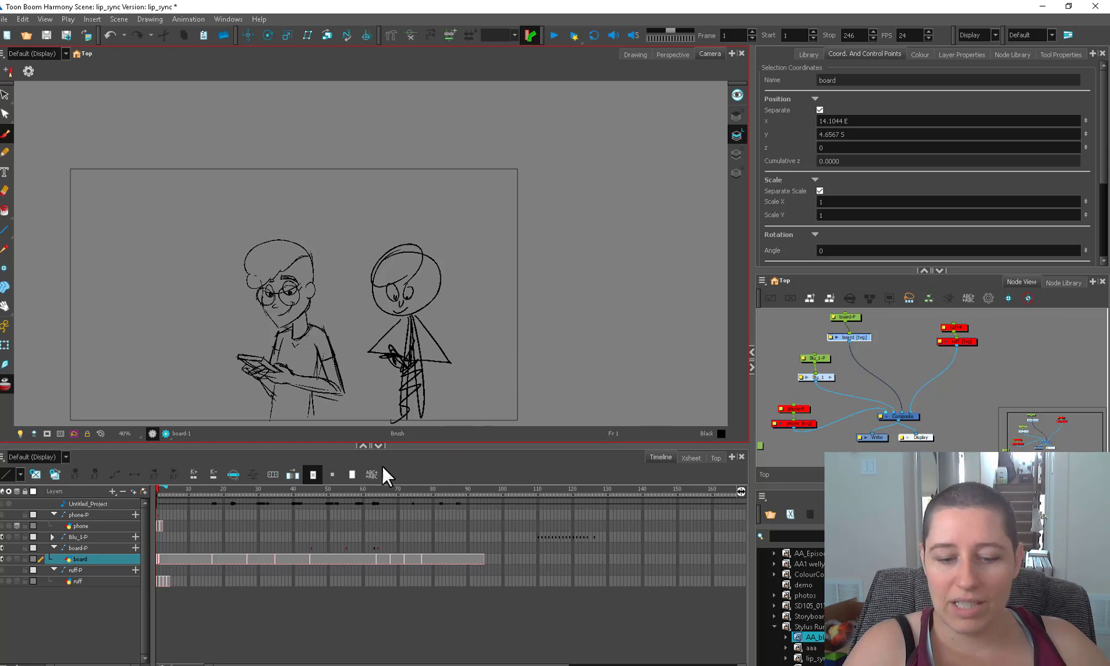
# - Delete the stick figure from the frame 1 board drawing
pyautogui.moveTo(299, 491)
pyautogui.mouseDown()
pyautogui.moveTo(337, 491)
pyautogui.moveTo(234, 491)
pyautogui.moveTo(156, 532)
pyautogui.mouseUp()
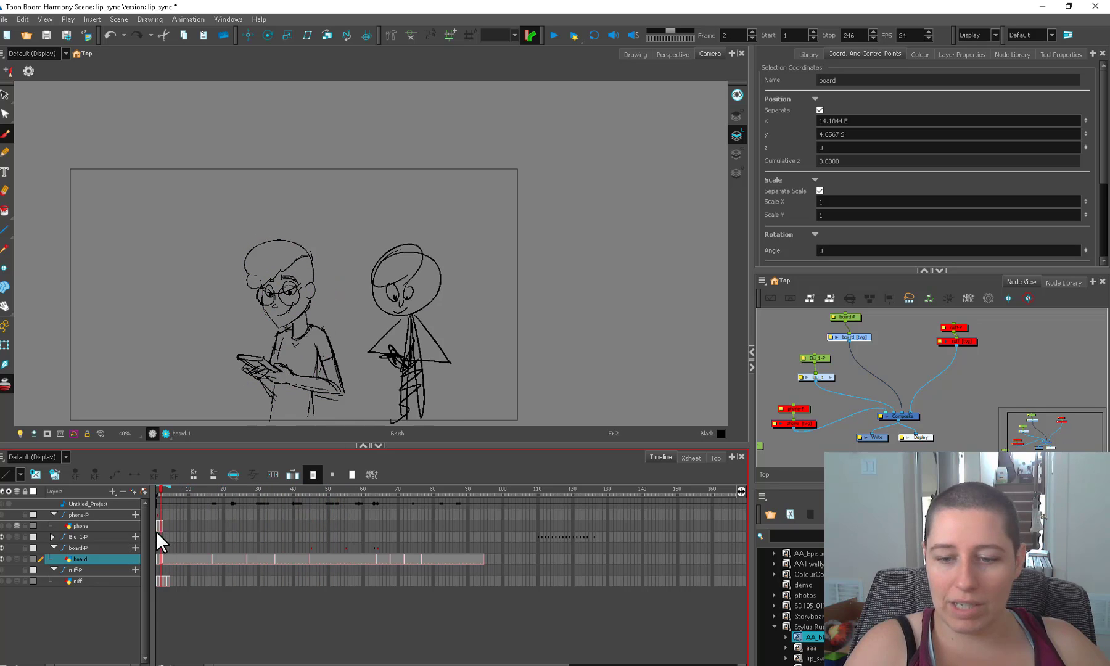
pyautogui.hotkey('alt', 's')
pyautogui.moveTo(370, 417)
pyautogui.mouseDown()
pyautogui.moveTo(504, 288)
pyautogui.moveTo(459, 407)
pyautogui.mouseUp()
pyautogui.press('Delete')
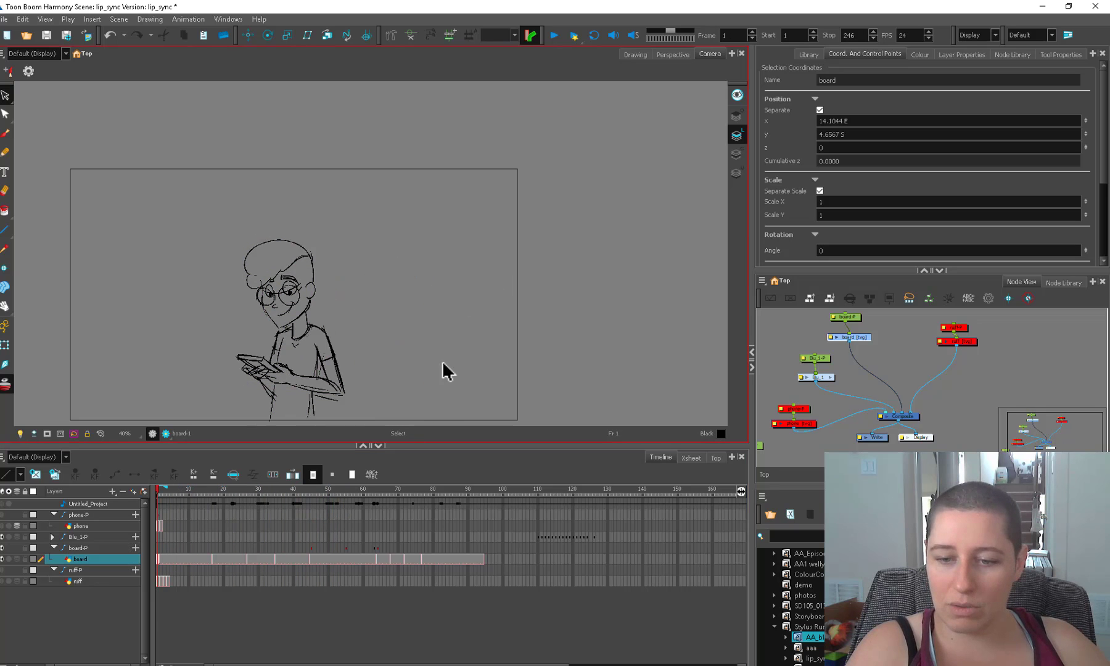
# - Brush two smiling round heads with noses and two open-mouthed round heads beside the character at frame 1
pyautogui.hotkey('alt', 'b')
pyautogui.moveTo(414, 254)
pyautogui.mouseDown()
pyautogui.moveTo(402, 257)
pyautogui.moveTo(420, 297)
pyautogui.mouseUp()
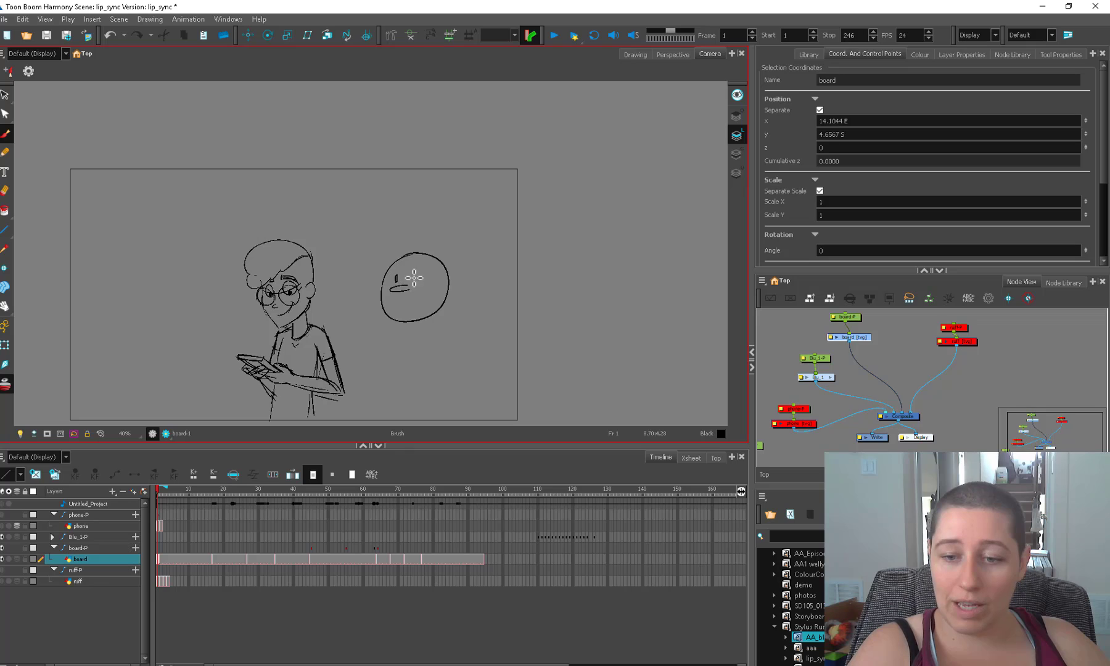
pyautogui.moveTo(490, 250)
pyautogui.mouseDown()
pyautogui.moveTo(533, 259)
pyautogui.moveTo(497, 270)
pyautogui.moveTo(522, 278)
pyautogui.mouseUp()
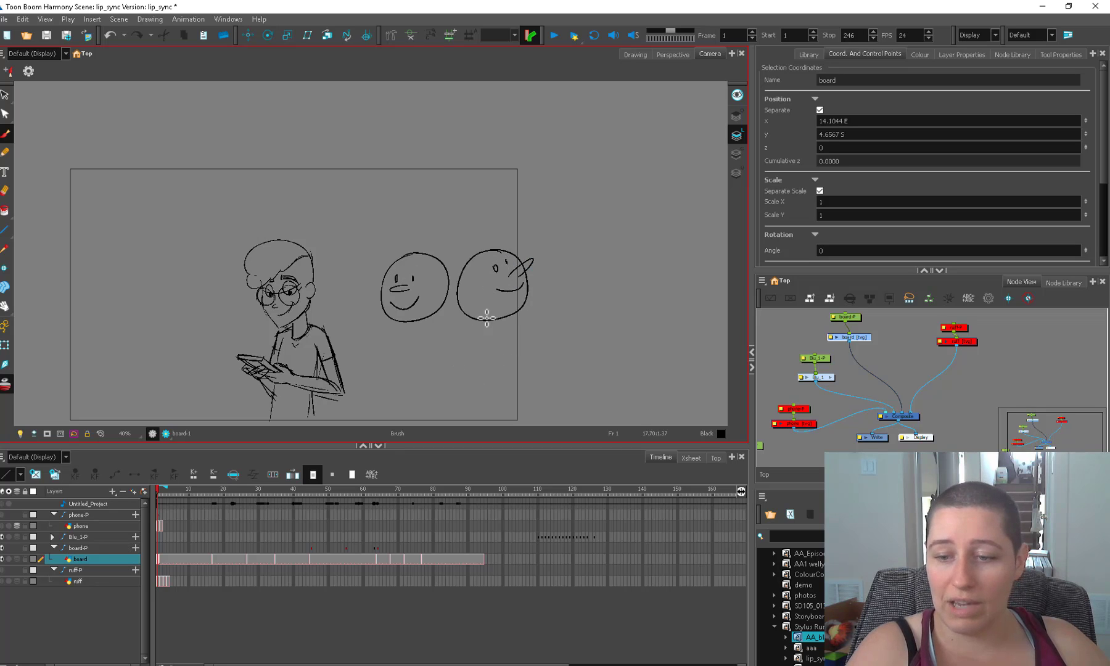
pyautogui.moveTo(476, 349)
pyautogui.mouseDown()
pyautogui.moveTo(473, 358)
pyautogui.moveTo(446, 336)
pyautogui.mouseUp()
pyautogui.moveTo(442, 339)
pyautogui.mouseDown()
pyautogui.moveTo(448, 330)
pyautogui.moveTo(448, 340)
pyautogui.mouseUp()
pyautogui.moveTo(427, 394); pyautogui.dragTo(429, 391)
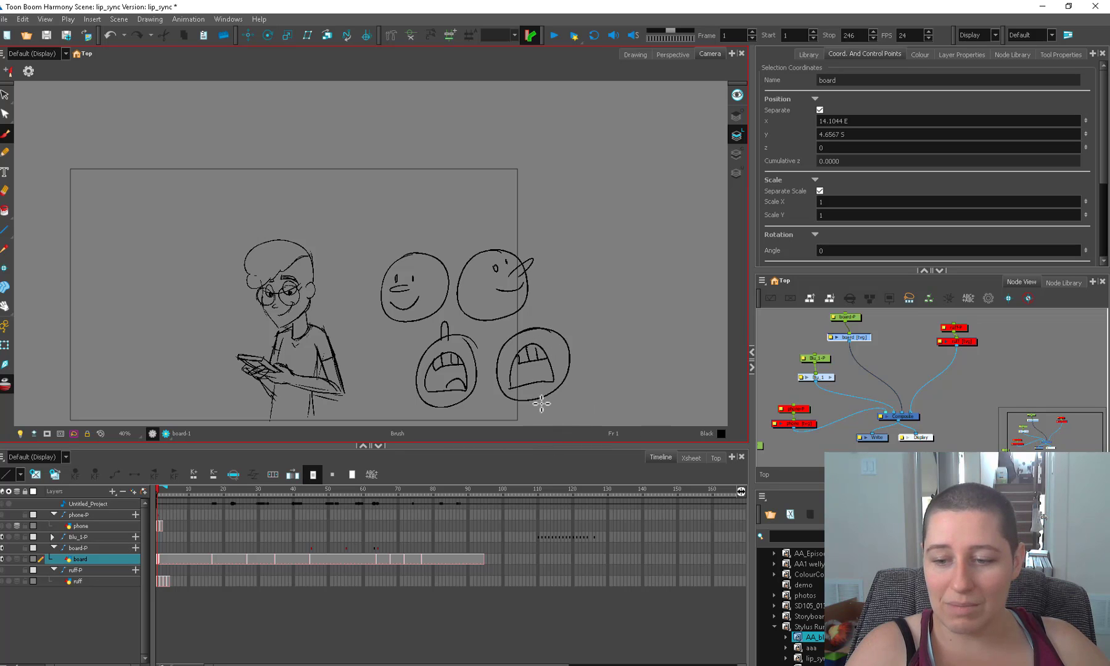
pyautogui.moveTo(457, 322); pyautogui.dragTo(436, 328)
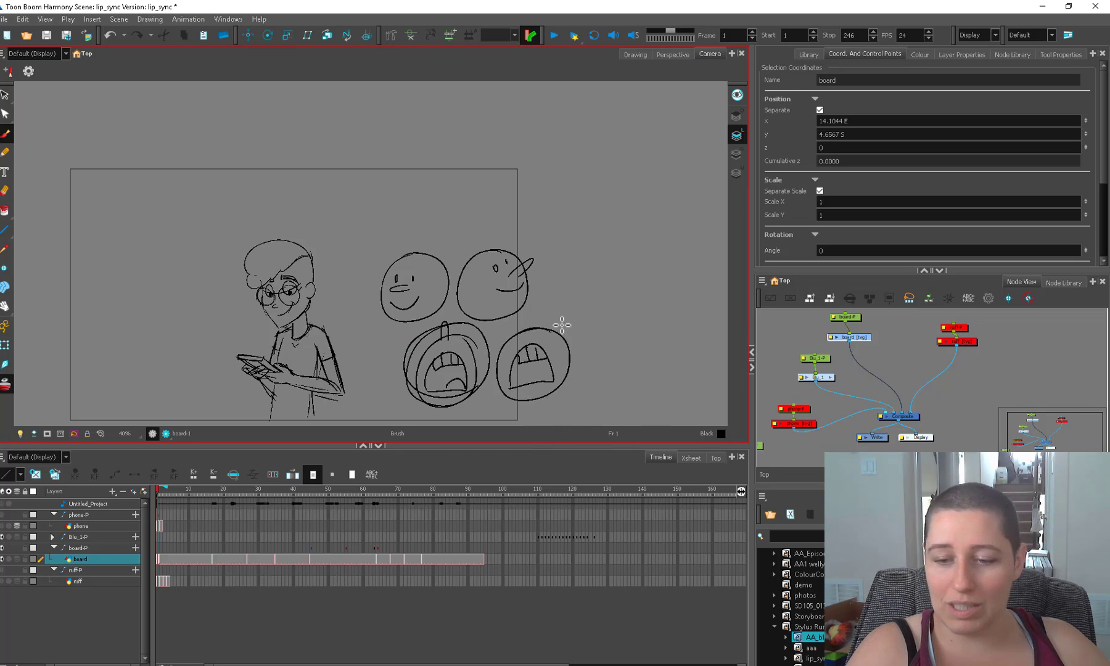
# - Delete the four sketched heads beside the character
pyautogui.hotkey('alt', 's')
pyautogui.moveTo(560, 322); pyautogui.dragTo(593, 343)
pyautogui.press('Delete')
# - Scrub through the board layer's storyboard drawings and return to frame 1
pyautogui.click(851, 348)
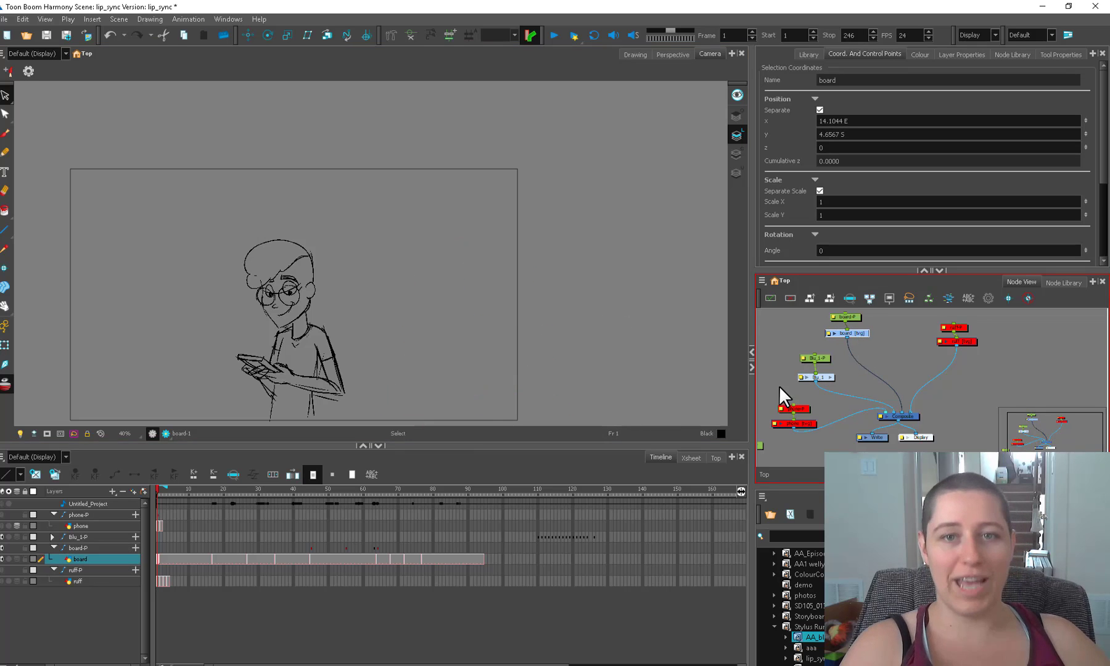
pyautogui.click(840, 365)
pyautogui.click(860, 332)
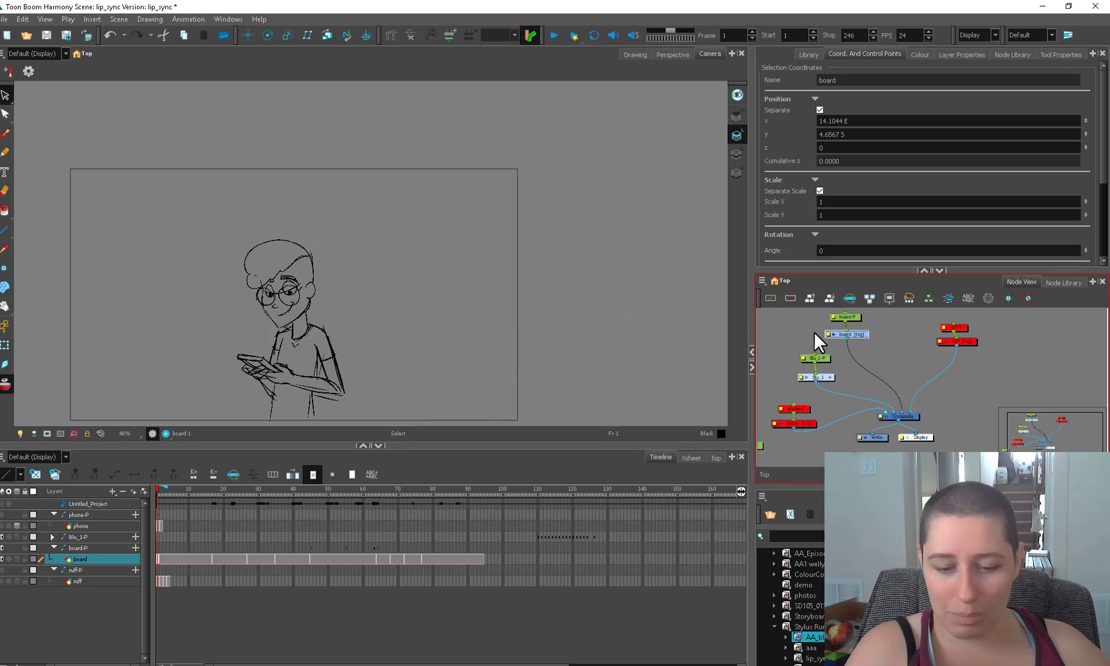
pyautogui.moveTo(162, 493); pyautogui.dragTo(418, 483)
pyautogui.hotkey('shift', ',')
pyautogui.click(841, 377)
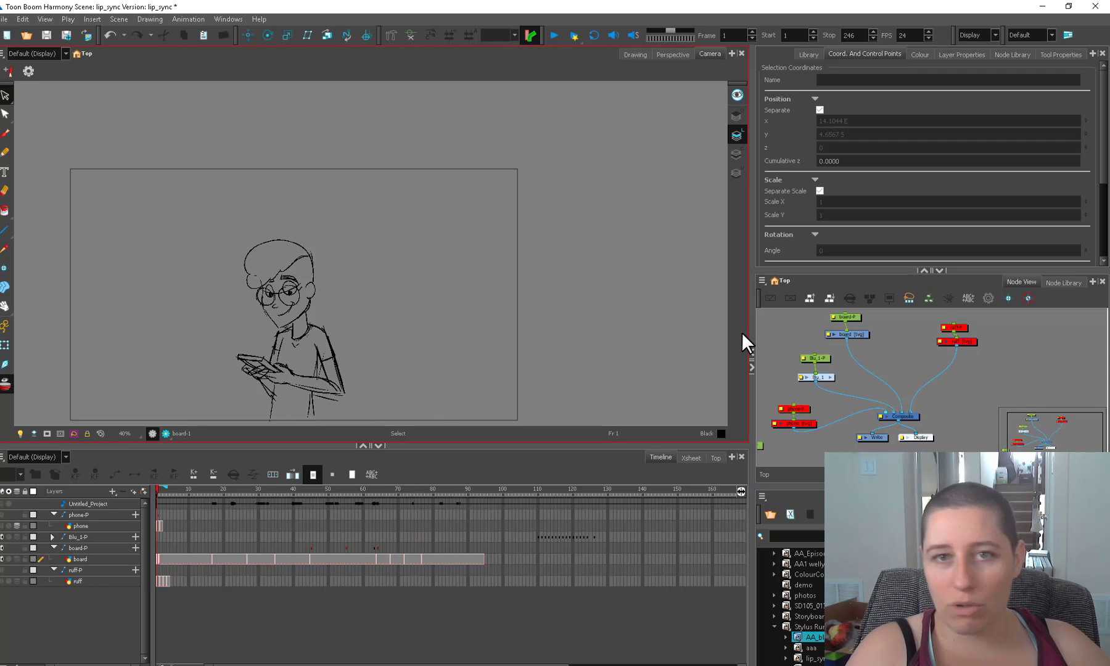
# - Copy the collapsed Blu_1-P rig's pose at frame 112 and paste it at frame 1
pyautogui.click(826, 357)
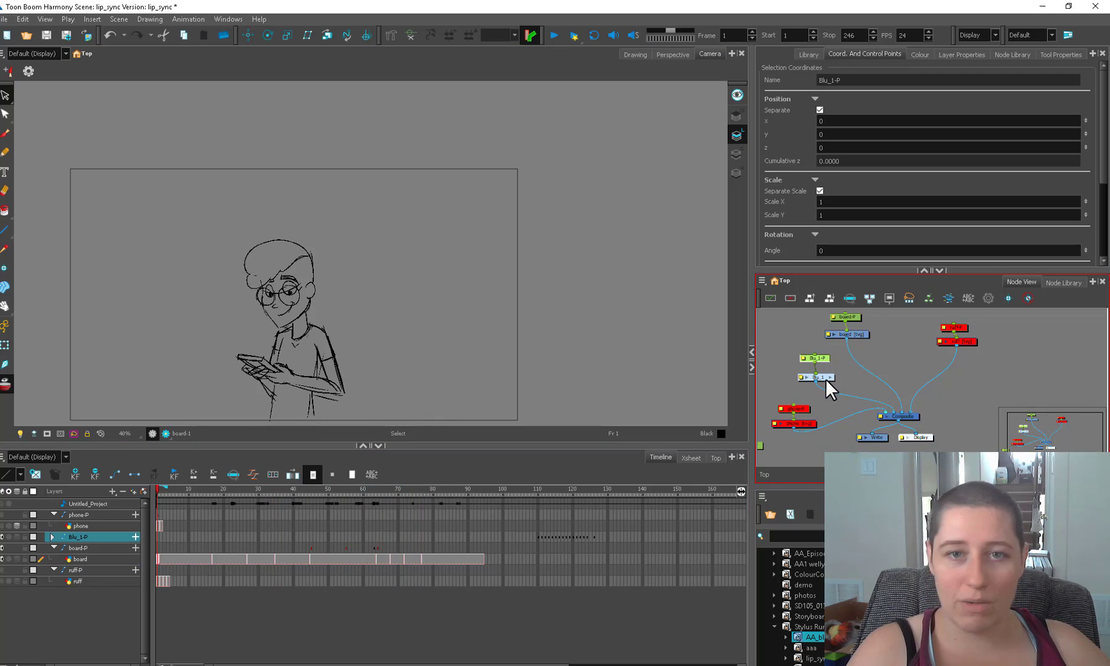
pyautogui.moveTo(832, 377); pyautogui.dragTo(822, 356)
pyautogui.moveTo(709, 488)
pyautogui.mouseDown()
pyautogui.moveTo(591, 484)
pyautogui.moveTo(157, 526)
pyautogui.moveTo(174, 532)
pyautogui.moveTo(305, 486)
pyautogui.moveTo(415, 475)
pyautogui.moveTo(158, 486)
pyautogui.mouseUp()
pyautogui.click(887, 344)
pyautogui.click(824, 352)
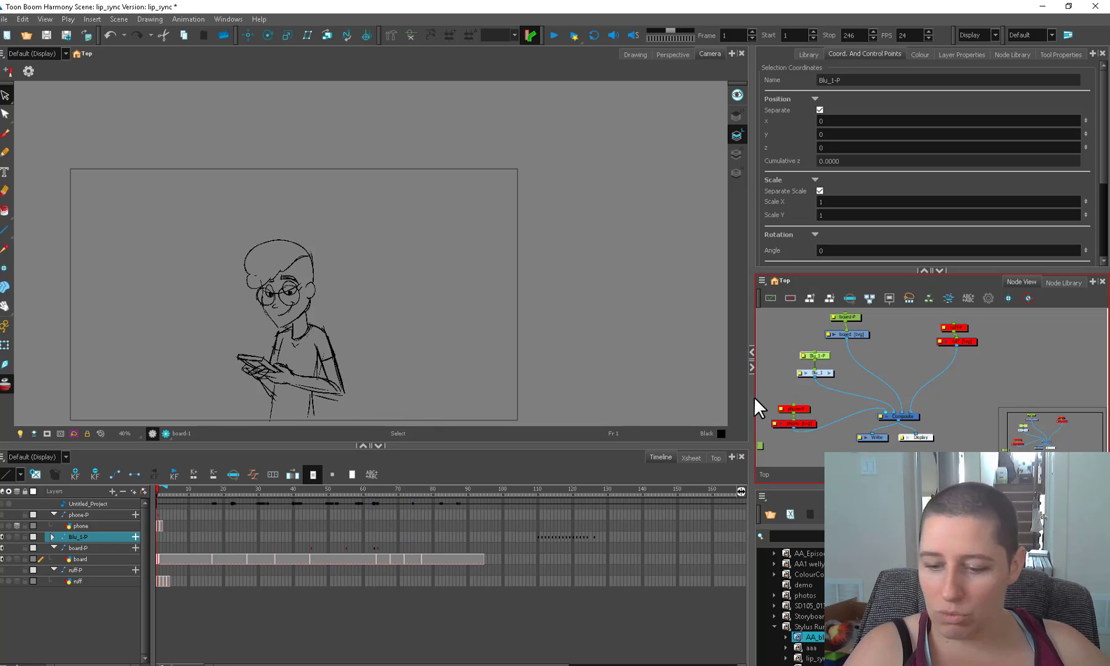
pyautogui.click(545, 492)
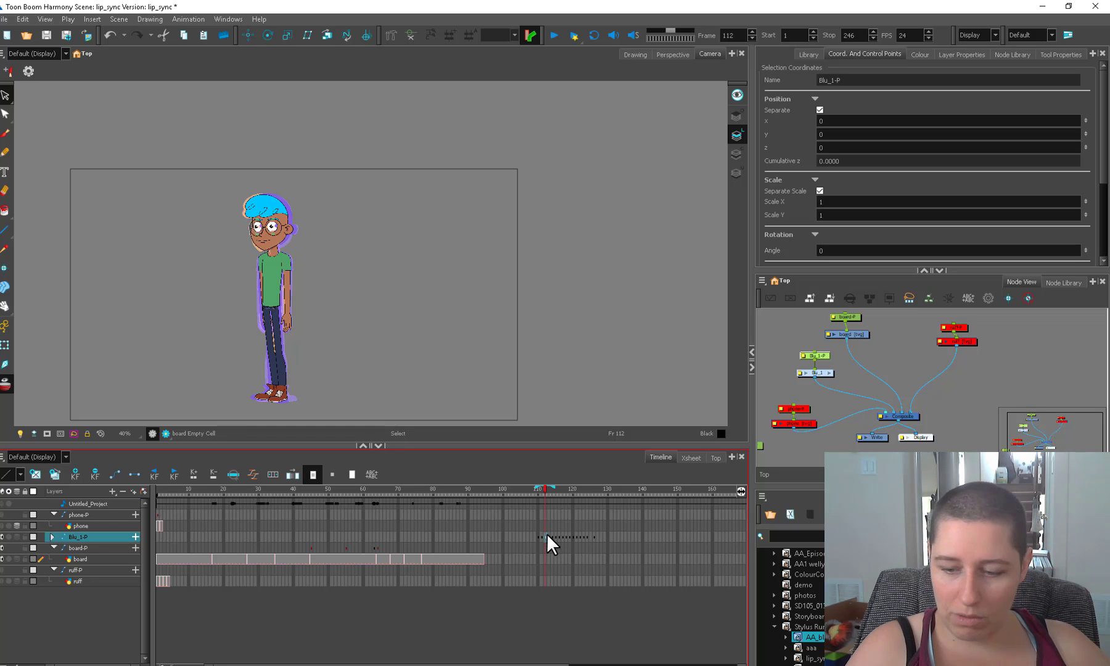
pyautogui.click(162, 539)
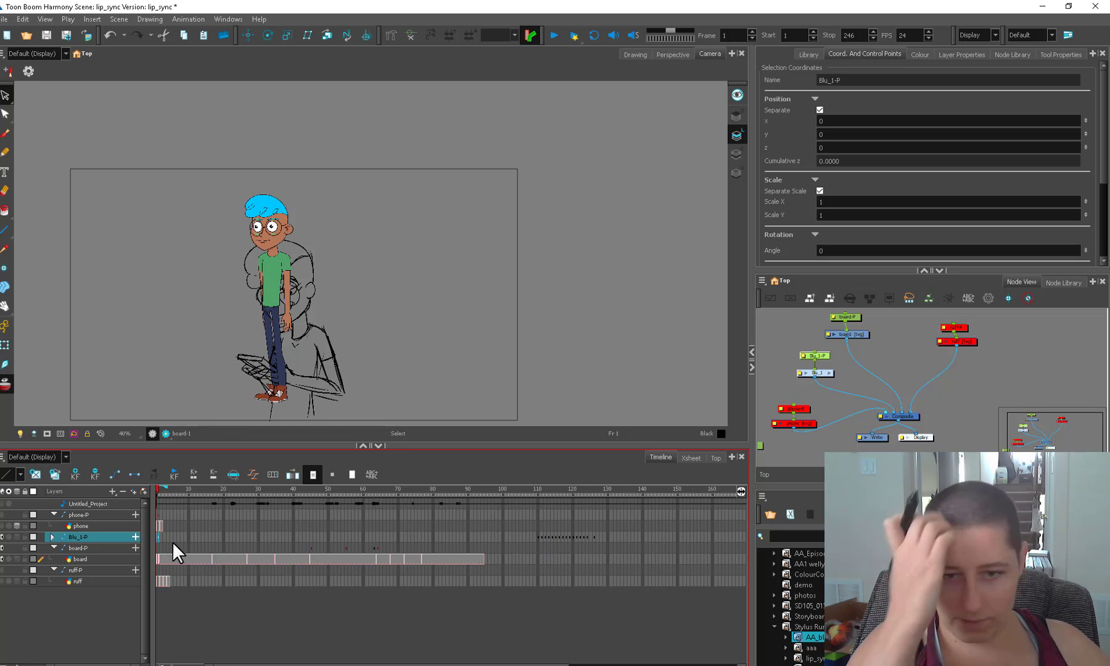
# - Copy the Blu_1-P pose at frame 116 and paste it at frame 68
pyautogui.moveTo(285, 491); pyautogui.dragTo(497, 469)
pyautogui.moveTo(576, 463); pyautogui.dragTo(557, 493)
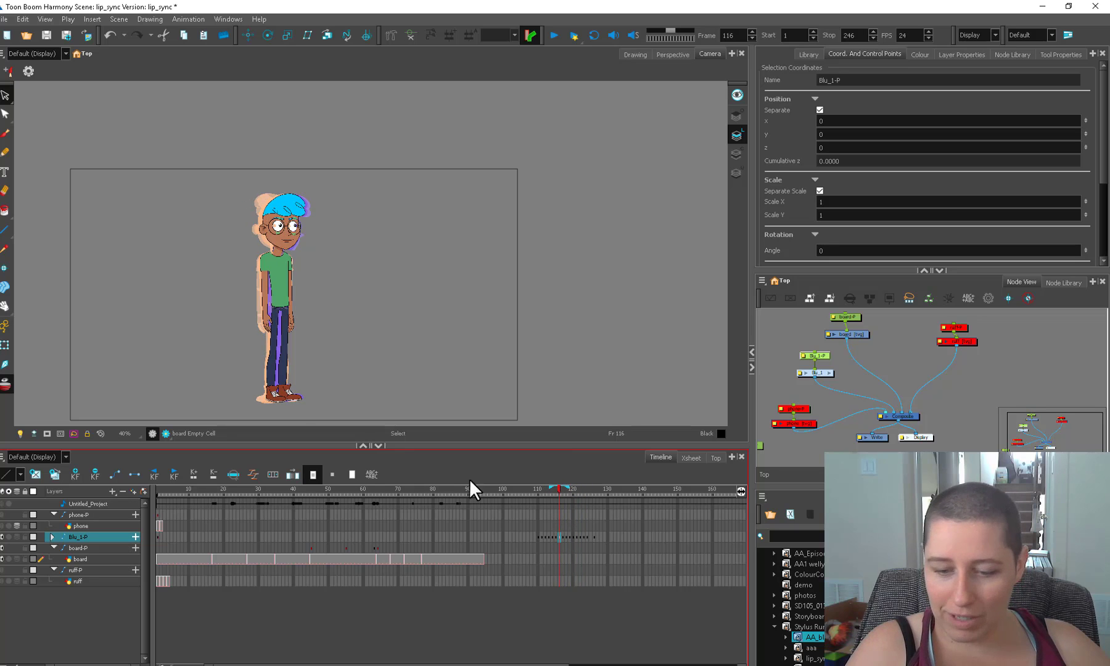
pyautogui.moveTo(373, 501)
pyautogui.mouseDown()
pyautogui.moveTo(390, 503)
pyautogui.moveTo(385, 493)
pyautogui.mouseUp()
pyautogui.click(390, 538)
pyautogui.hotkey('ctrl', 'v')
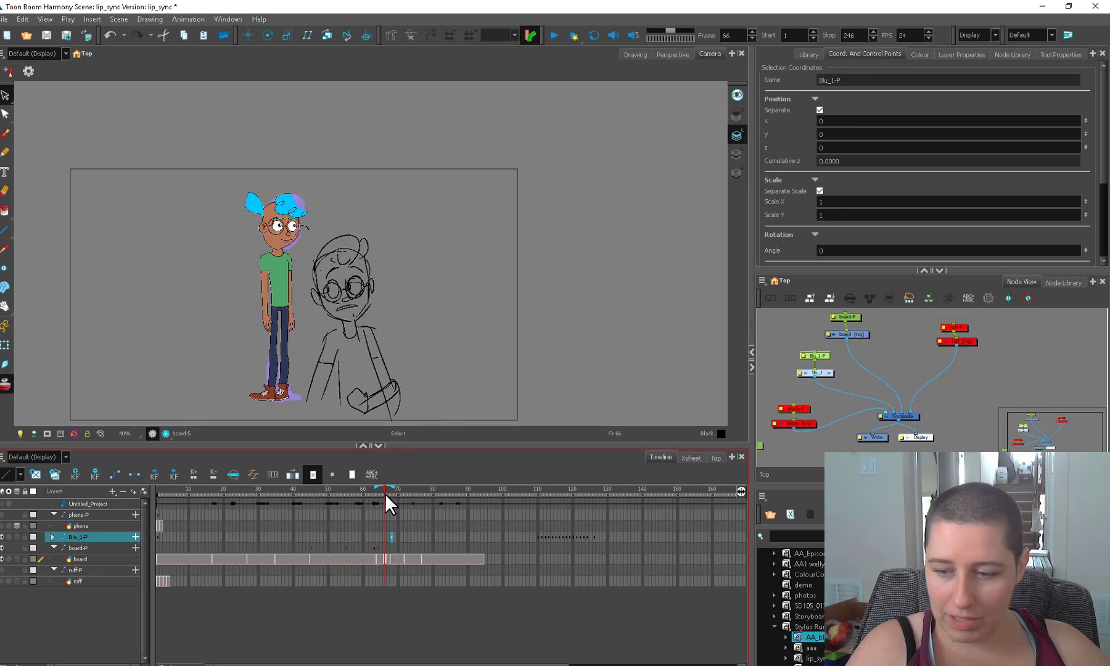
pyautogui.click(390, 538)
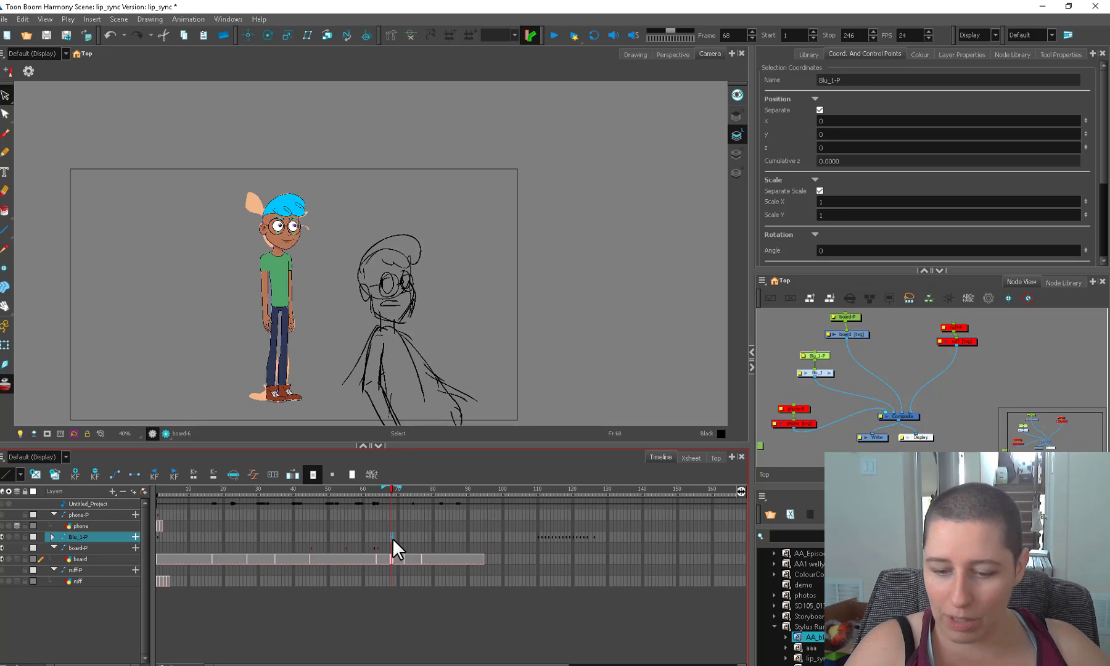
# - Step through the storyboard drawings on the board layer at frames 67, 72 and 77
pyautogui.click(392, 562)
pyautogui.click(387, 559)
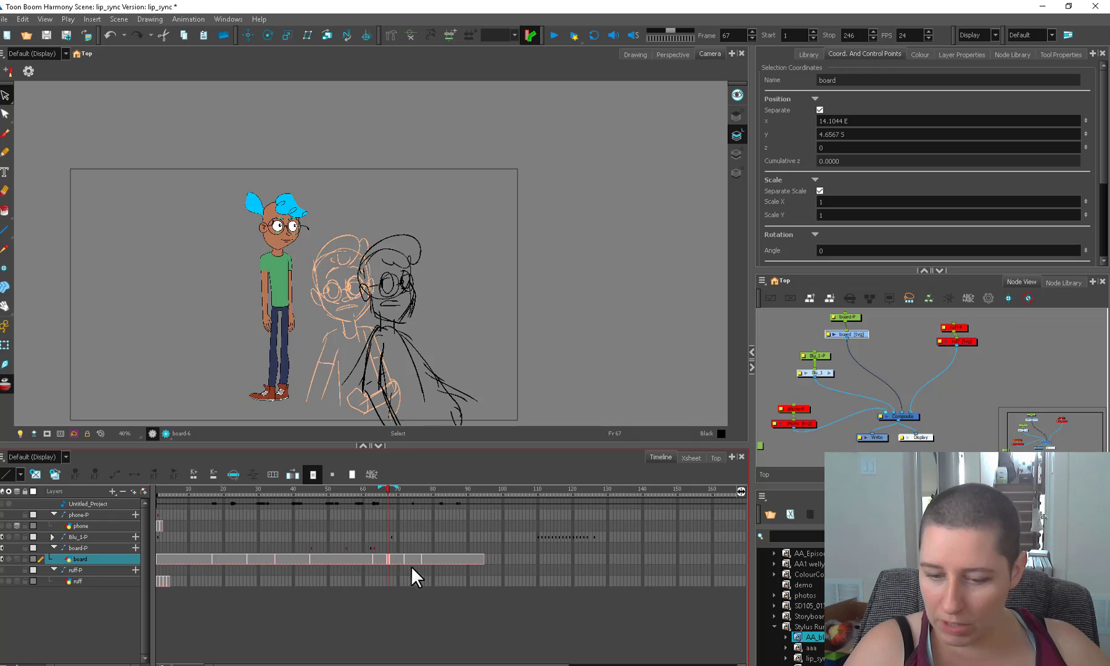
pyautogui.click(404, 560)
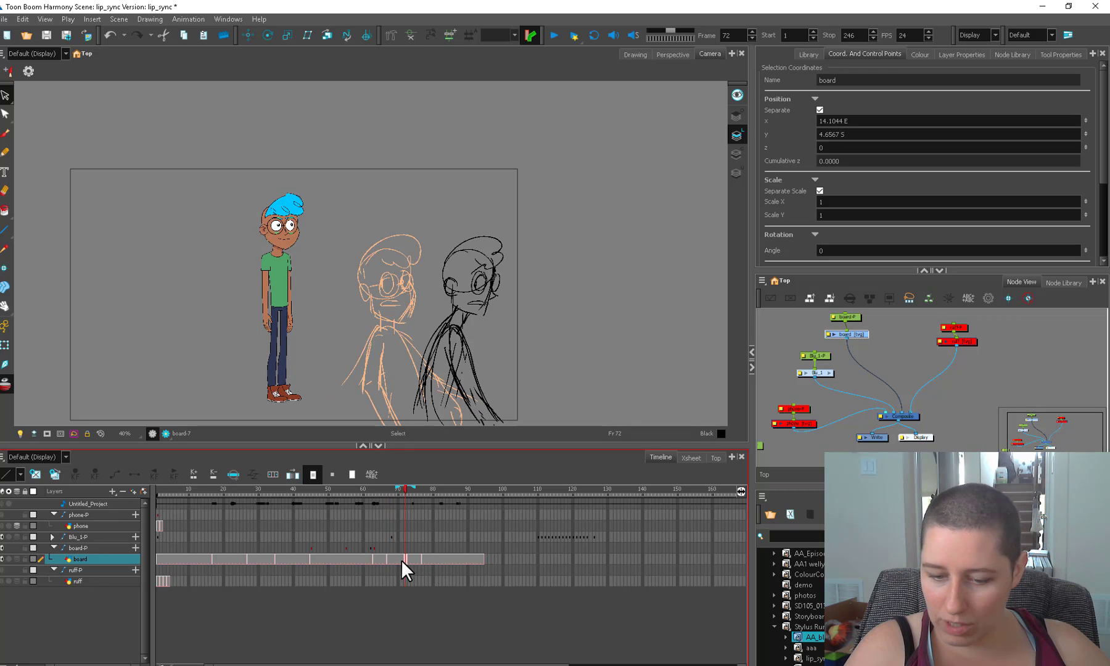
pyautogui.click(421, 560)
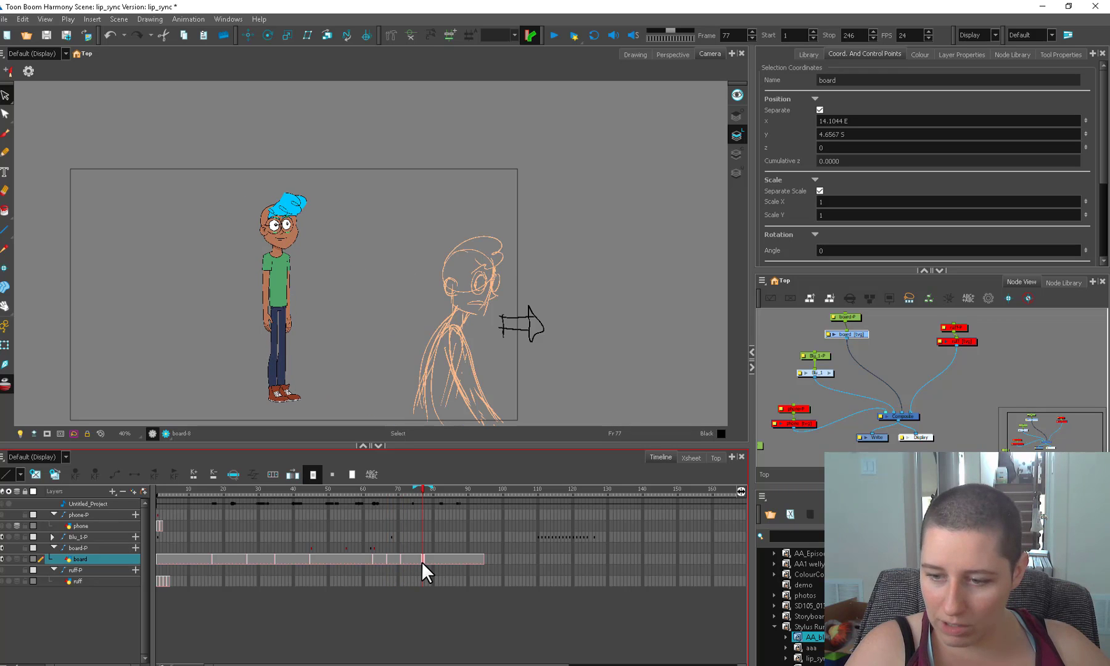
# - Step through the board layer's storyboard drawings from frame 1 to frame 45
pyautogui.click(158, 559)
pyautogui.click(164, 559)
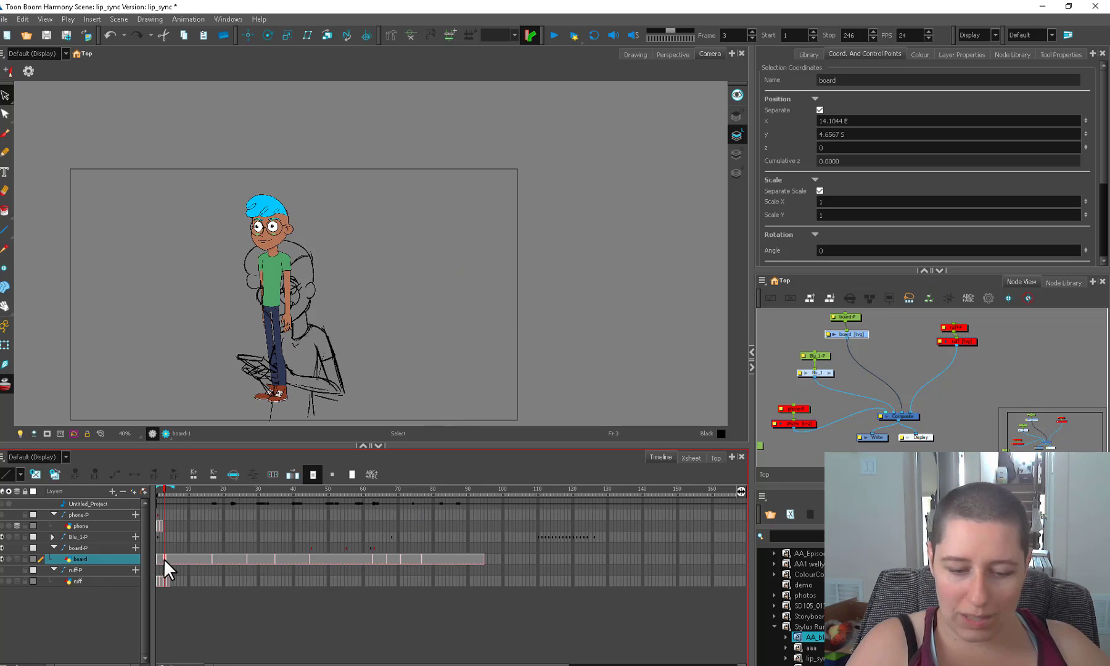
pyautogui.click(171, 558)
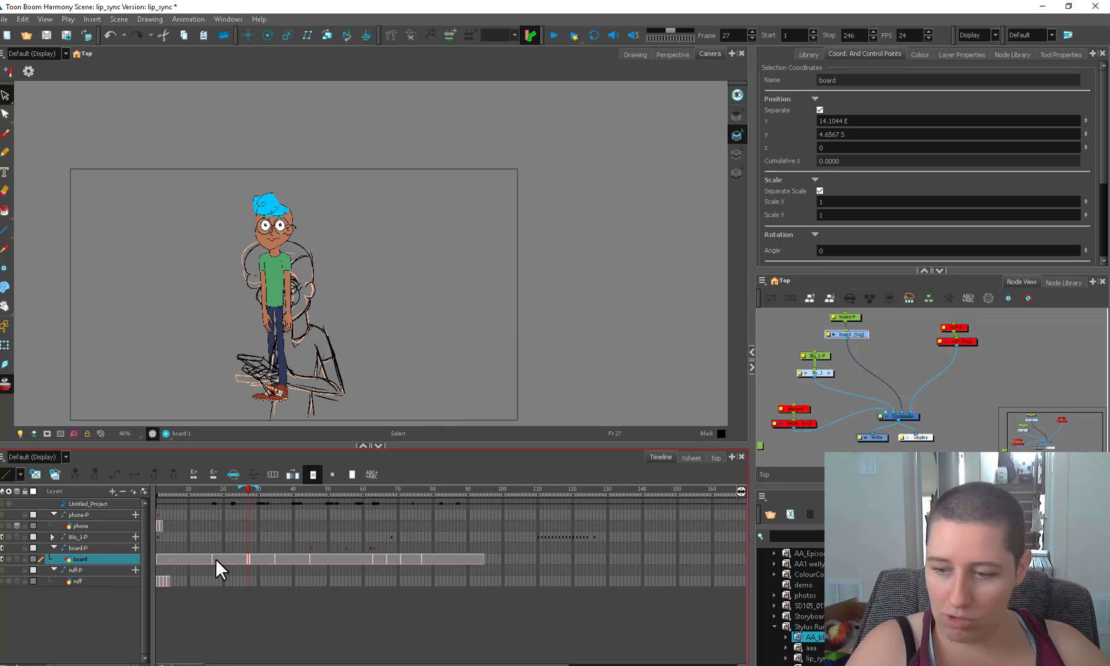
pyautogui.click(213, 558)
pyautogui.click(311, 556)
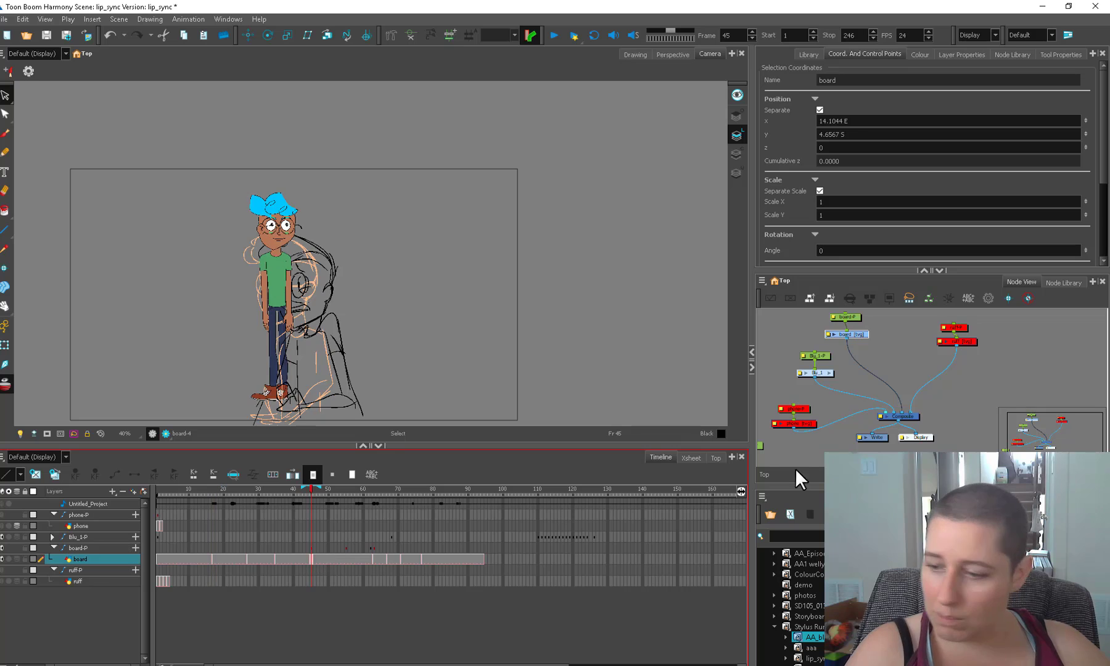
# - Compare the Blu_1-P rig's key poses at frames 1 and 67 with the storyboard drawings
pyautogui.click(849, 359)
pyautogui.click(157, 536)
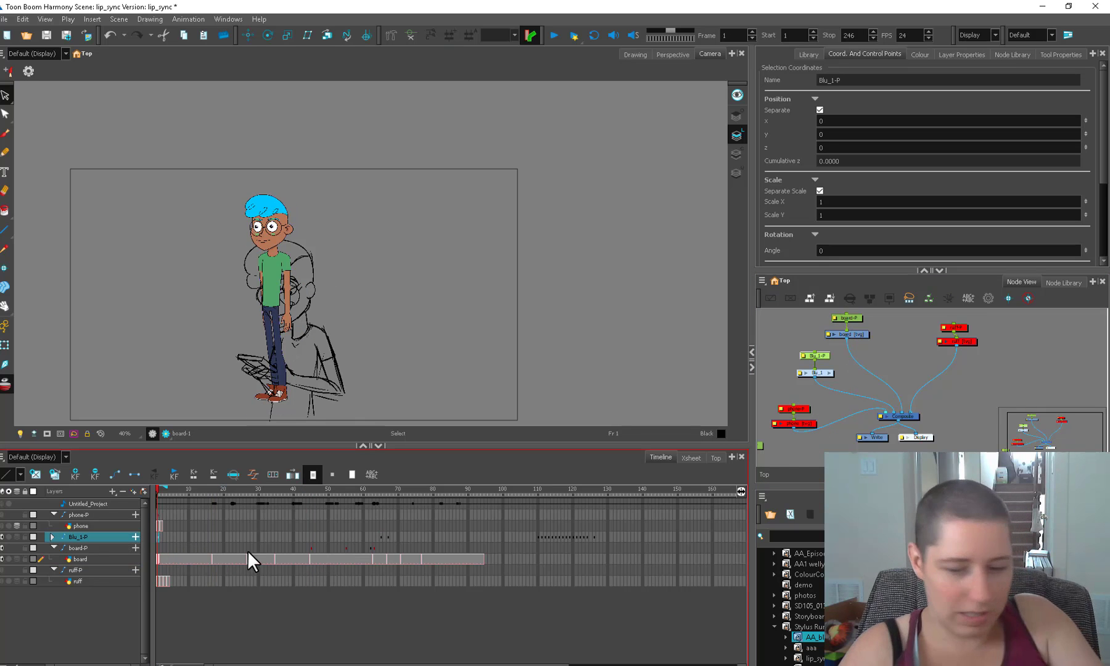
pyautogui.click(387, 535)
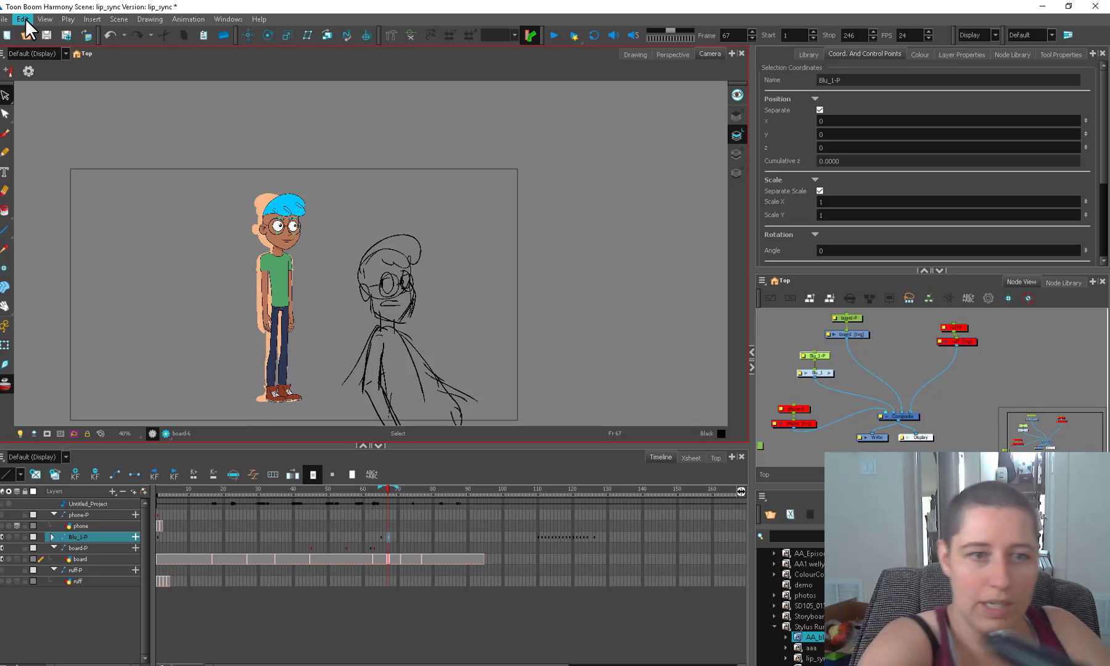
# - Check the Stop-Motion Keyframes setting in the general preferences
pyautogui.click(43, 19)
pyautogui.moveTo(22, 18)
pyautogui.click(71, 344)
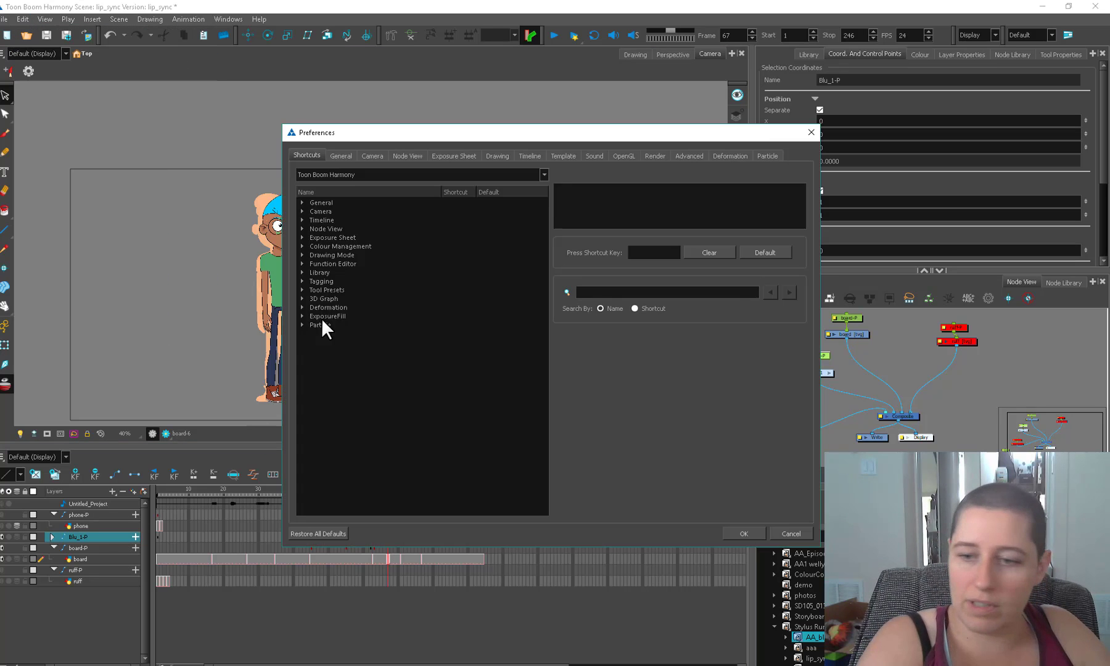
pyautogui.click(341, 155)
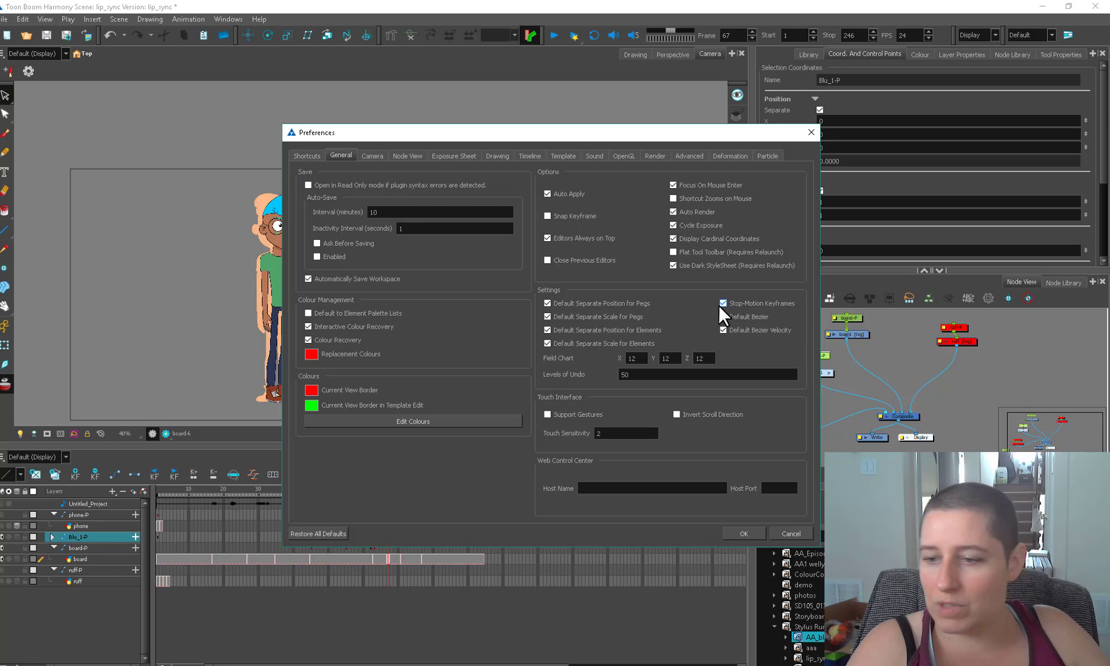
pyautogui.click(743, 532)
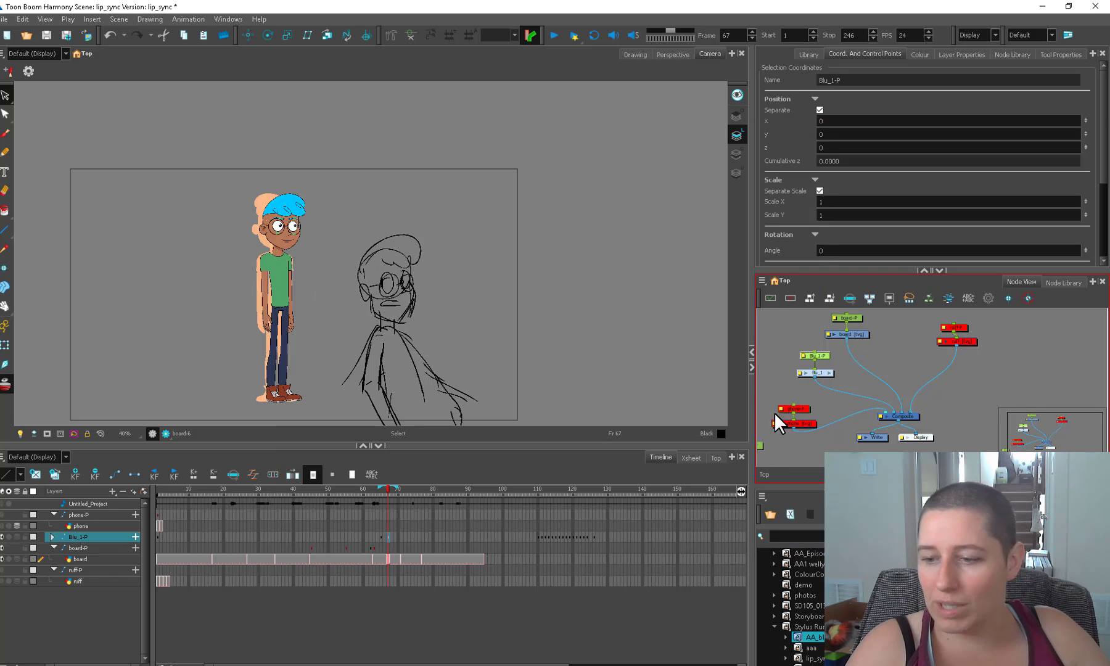
# - Scale the whole Blu_1-P rig to about 1.9 at frame 1 and position it over the storyboard drawing
pyautogui.moveTo(825, 352); pyautogui.dragTo(820, 350)
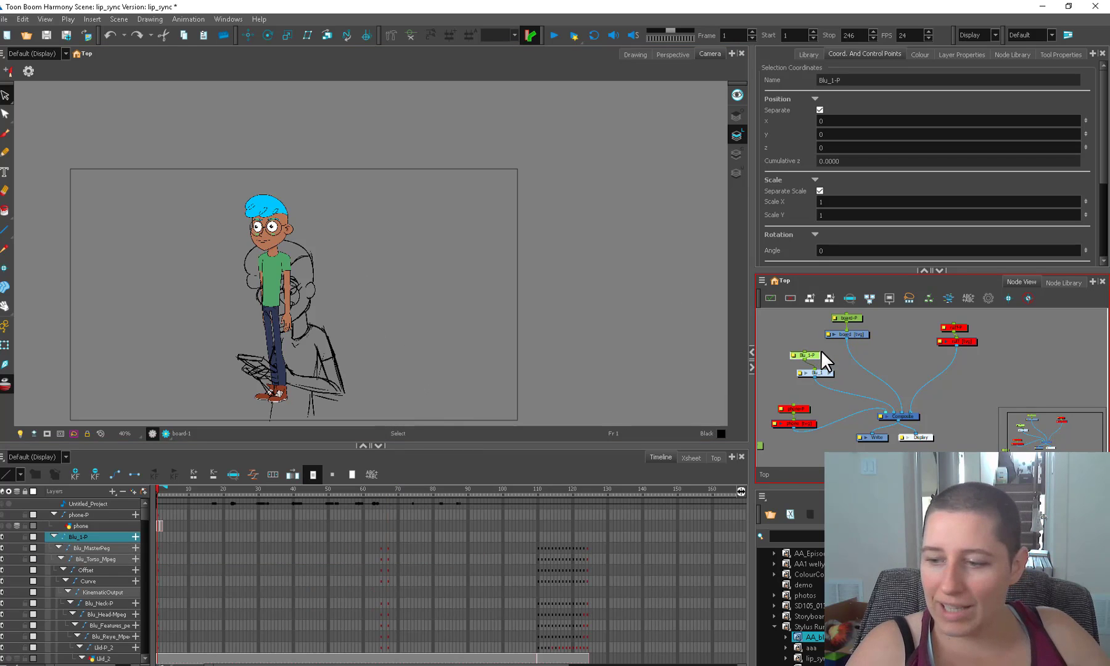
pyautogui.hotkey('shift', 't')
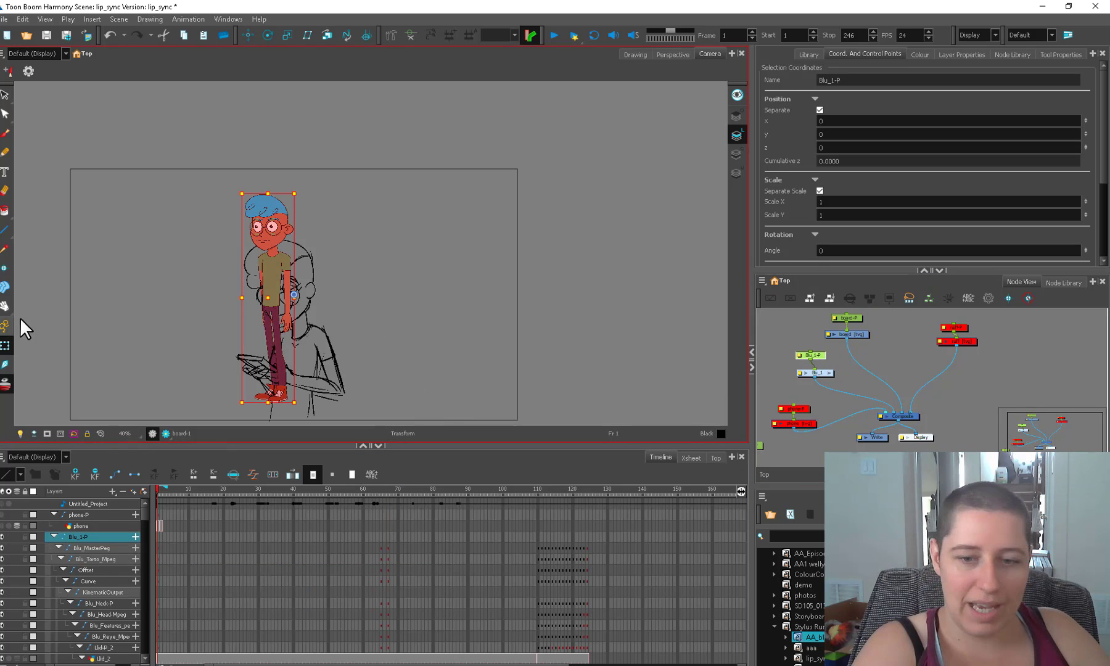
pyautogui.moveTo(294, 193); pyautogui.dragTo(302, 93)
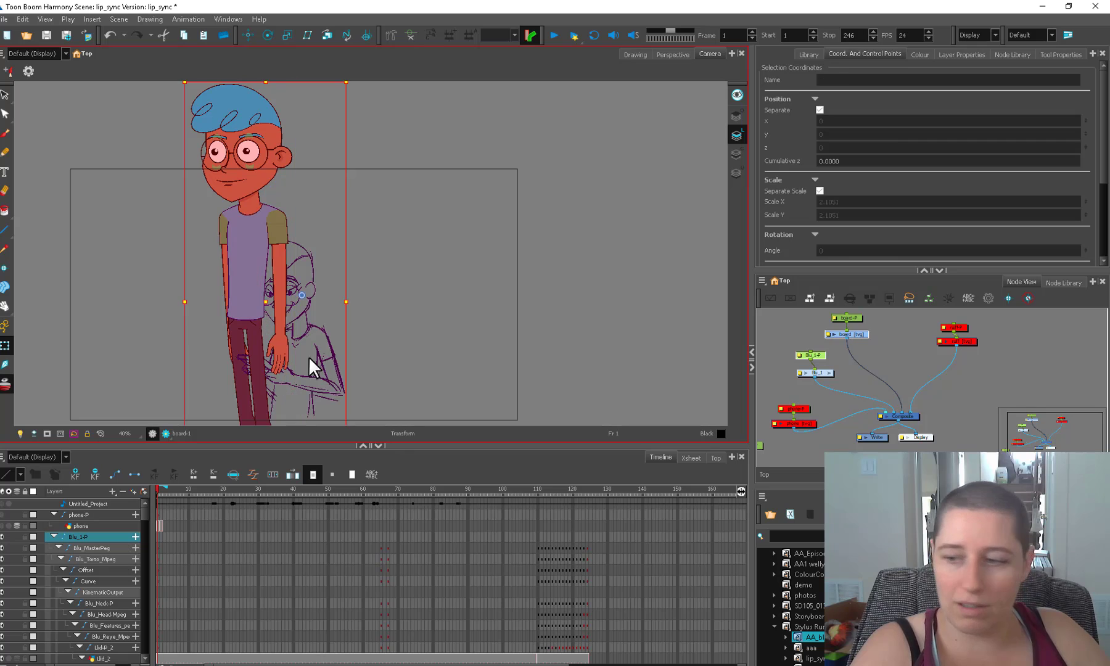
pyautogui.press('2')
pyautogui.moveTo(311, 350); pyautogui.dragTo(341, 426)
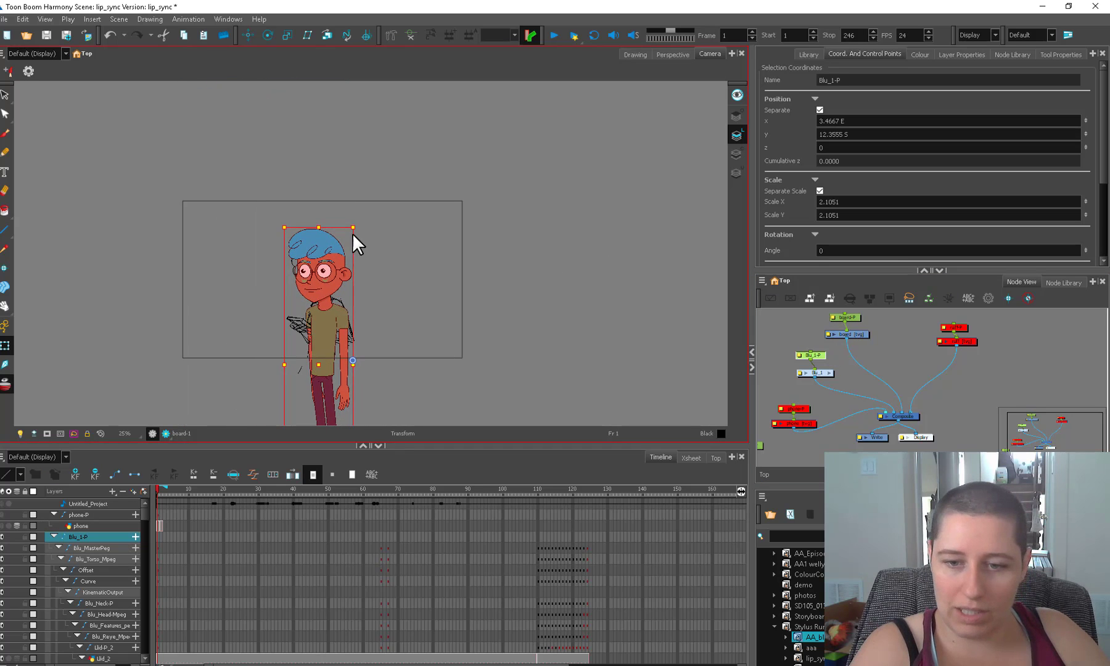
pyautogui.moveTo(348, 238); pyautogui.dragTo(342, 250)
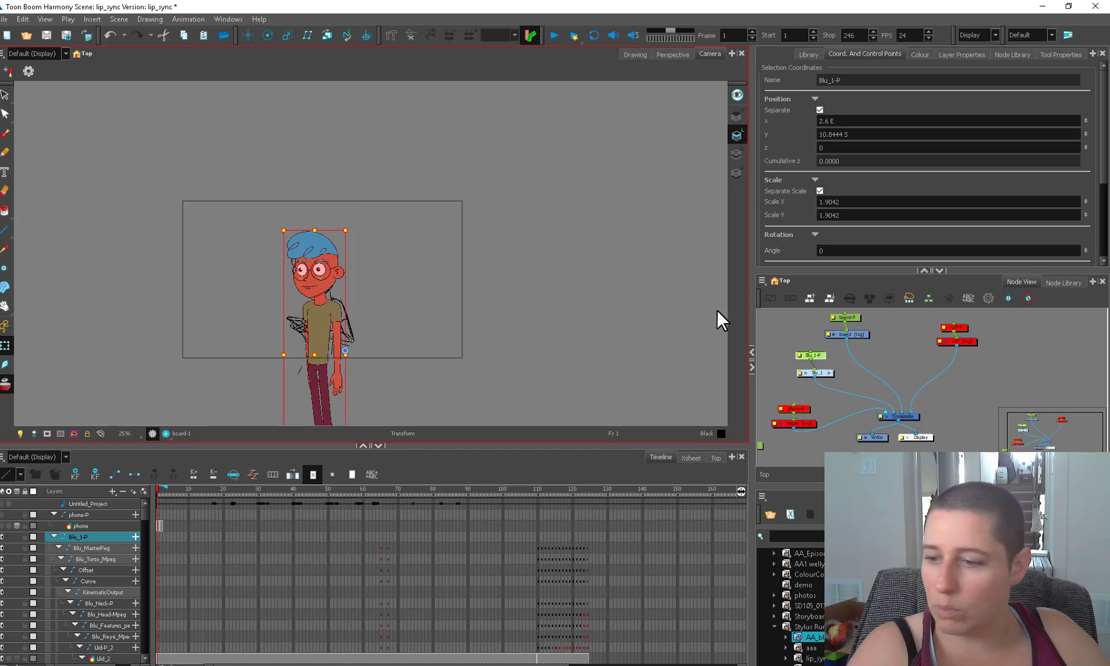
# - Add a parent peg above board-P and use it to move the storyboard drawings to about 20.73 W, 0.8 S
pyautogui.click(851, 326)
pyautogui.click(843, 317)
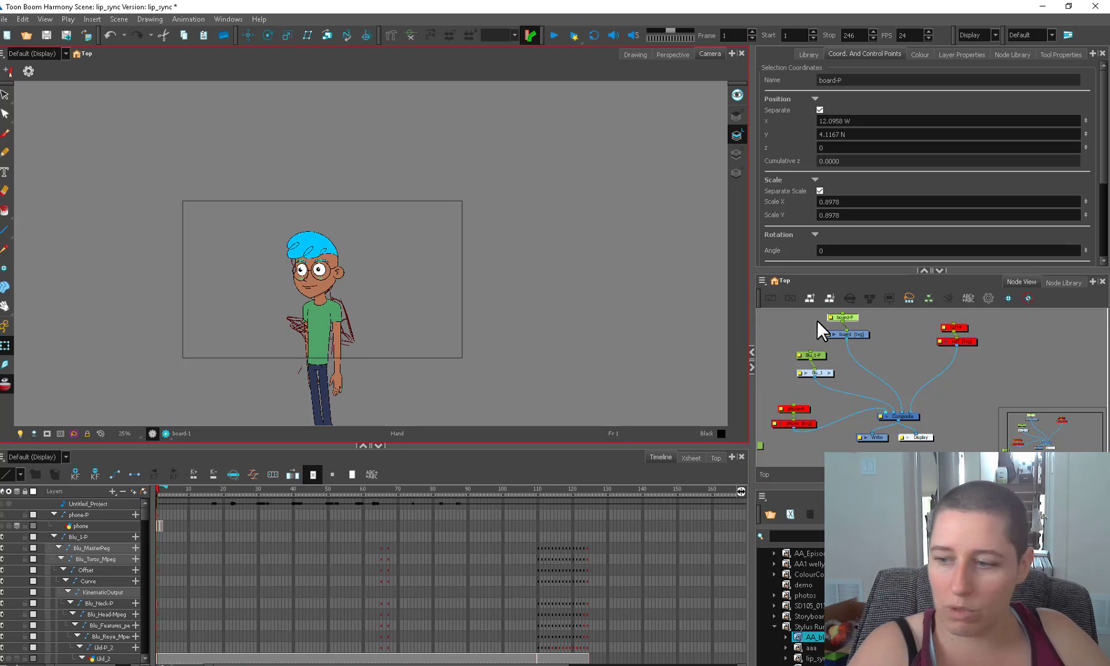
pyautogui.moveTo(854, 322); pyautogui.dragTo(878, 363)
pyautogui.click(888, 345)
pyautogui.click(866, 350)
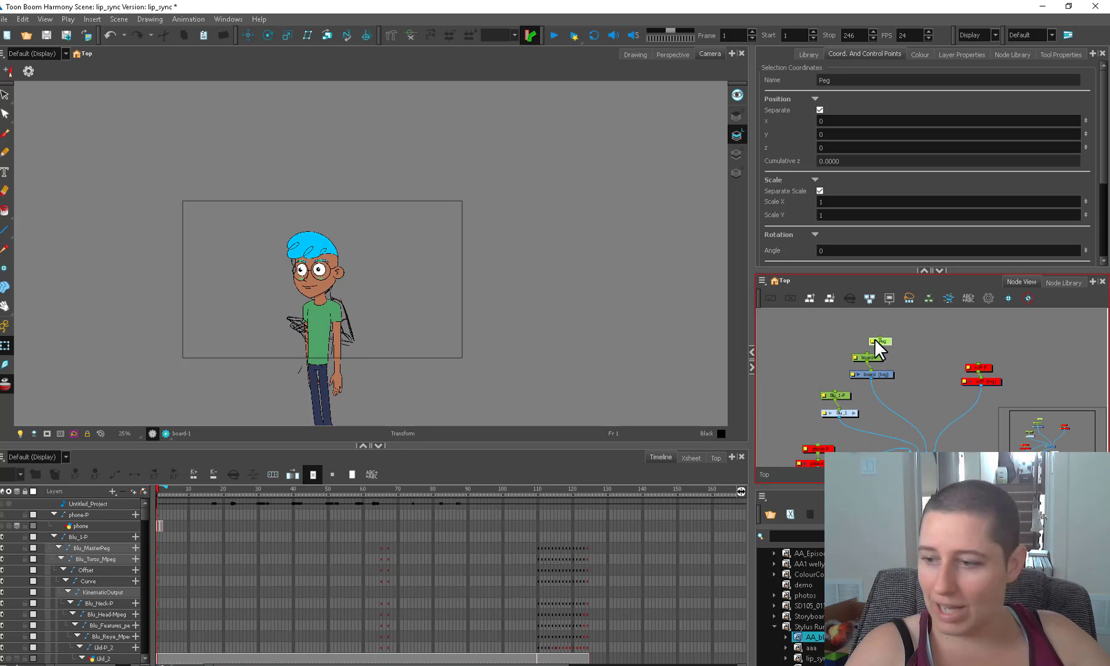
pyautogui.hotkey('ctrl', 'p')
pyautogui.moveTo(333, 313); pyautogui.dragTo(152, 319)
# - Disable and re-enable the new peg to compare the board's original and offset placements
pyautogui.click(887, 329)
pyautogui.click(875, 332)
pyautogui.press('d')
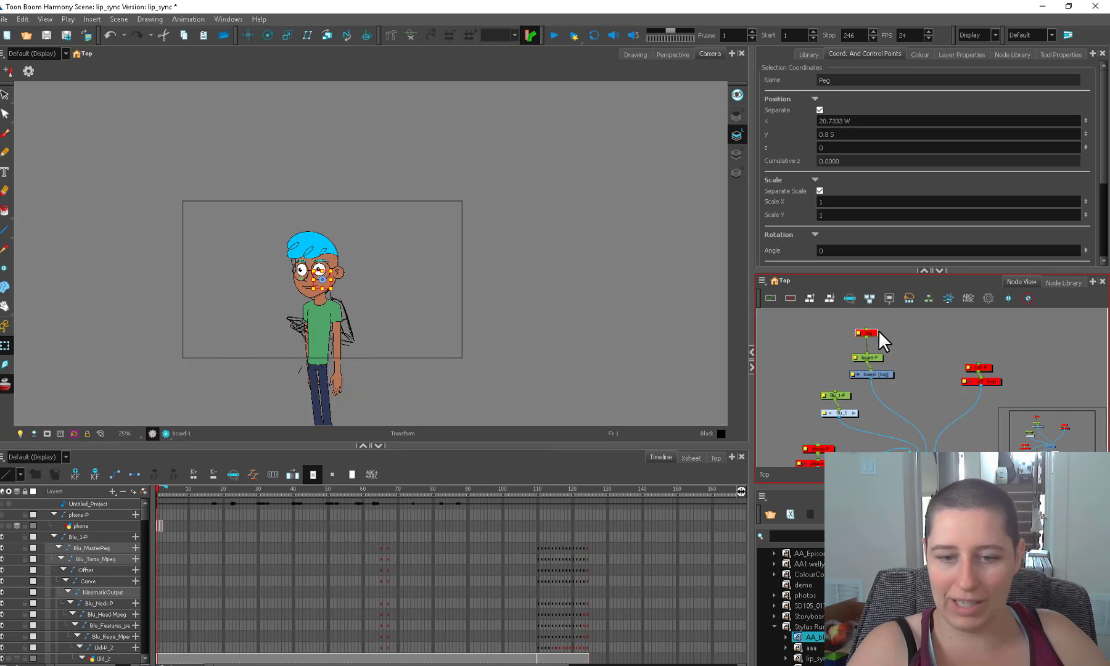
pyautogui.press('a')
pyautogui.press('d')
pyautogui.press('d')
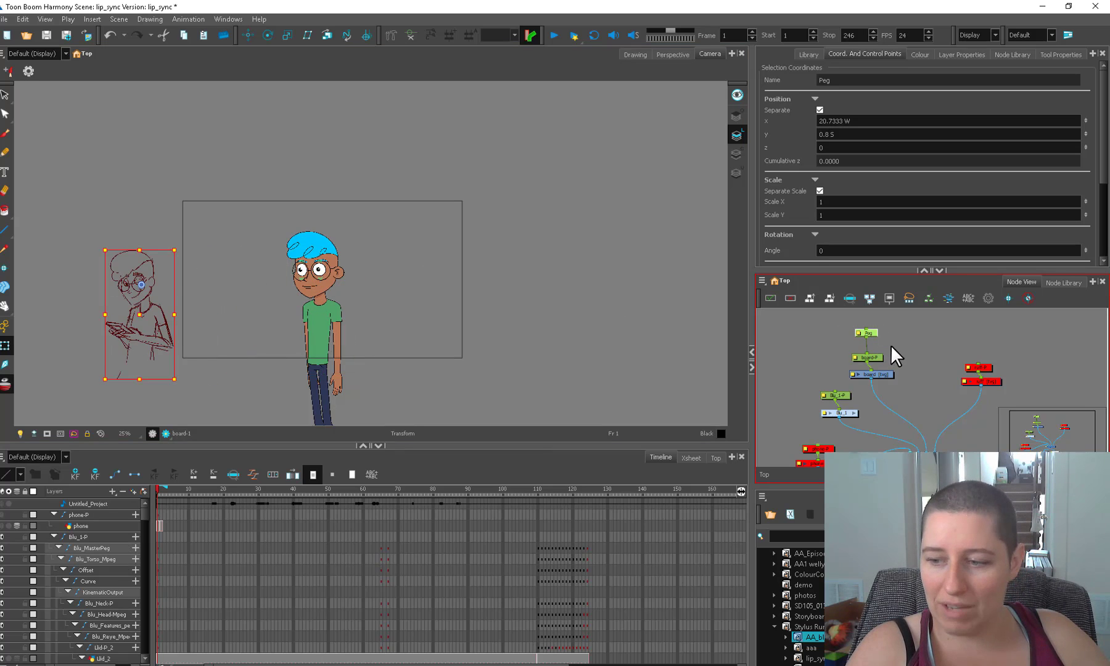
# - Scale the storyboard drawings on board-P down to 0.77 beside the camera frame
pyautogui.click(869, 357)
pyautogui.scroll(1, 162, 279)
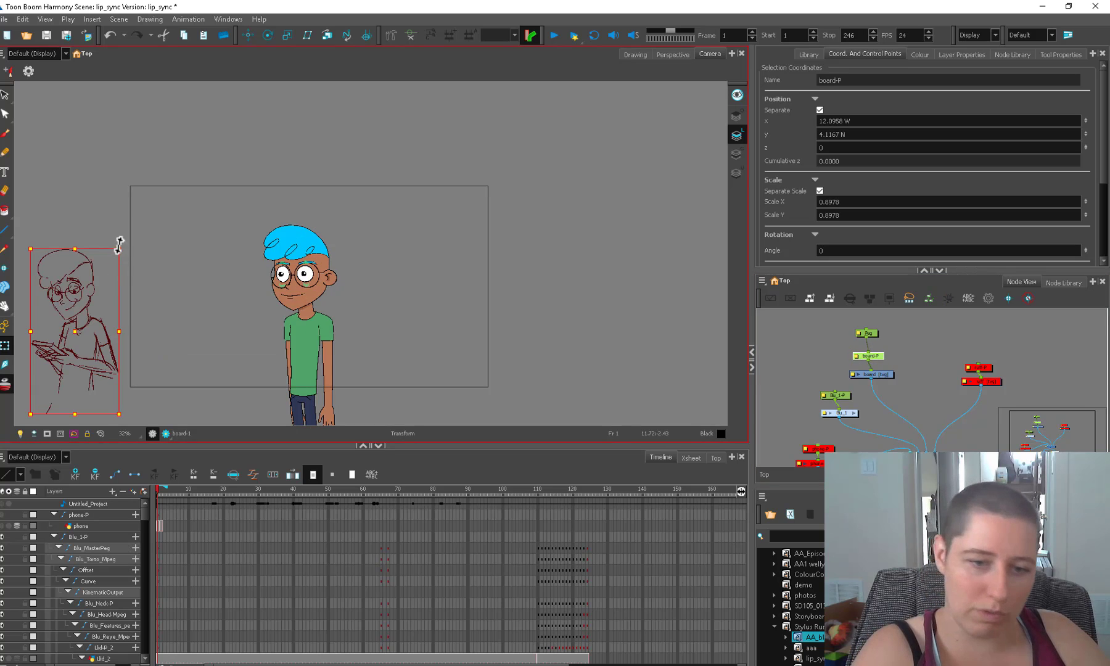
pyautogui.moveTo(119, 248)
pyautogui.mouseDown()
pyautogui.moveTo(95, 274)
pyautogui.moveTo(125, 284)
pyautogui.mouseUp()
pyautogui.click(153, 336)
pyautogui.moveTo(332, 380); pyautogui.dragTo(411, 364)
pyautogui.scroll(1, 455, 373)
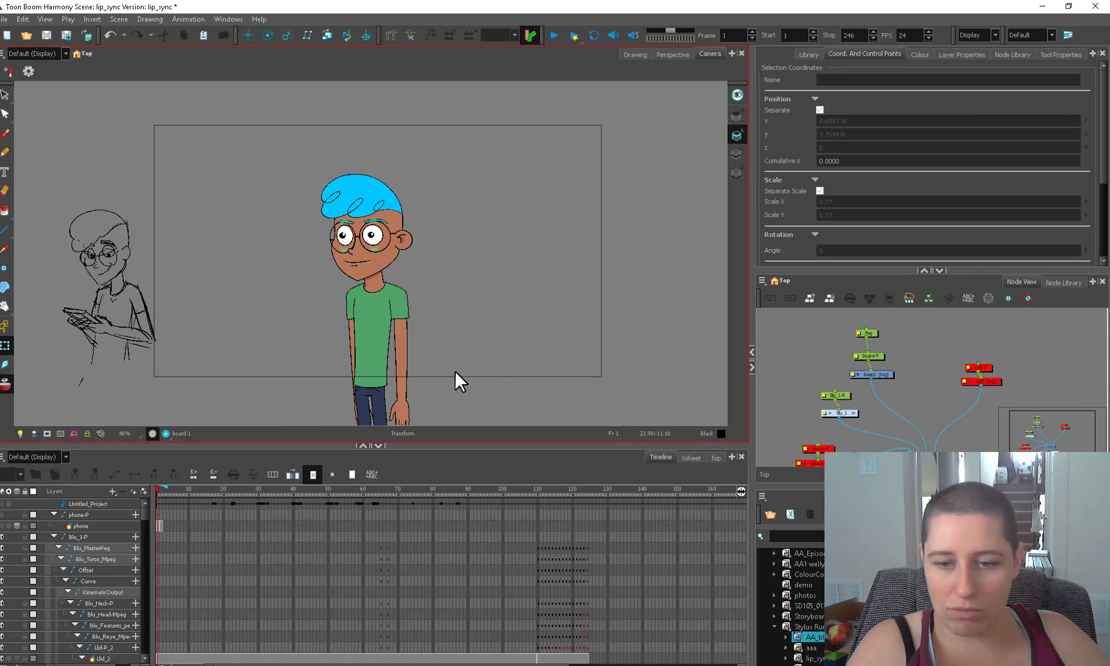
pyautogui.moveTo(485, 374); pyautogui.dragTo(485, 383)
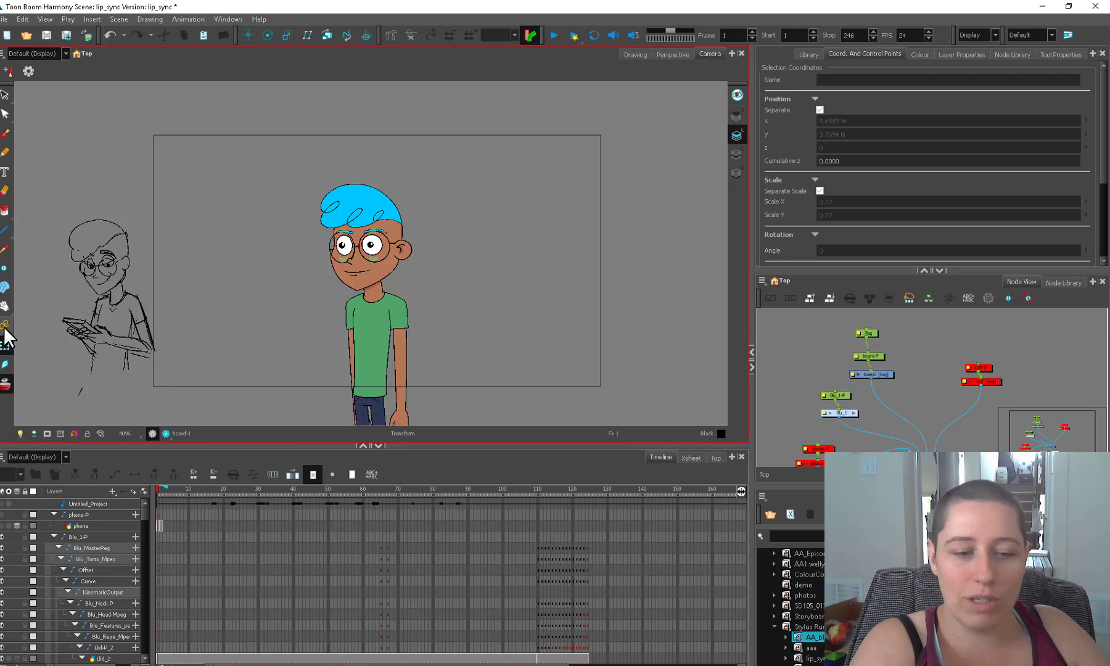
# - Try raising Blu's Blu_RLarm lower arm across the torso at frame 1 by rotating it to about -106 degrees
pyautogui.click(401, 409)
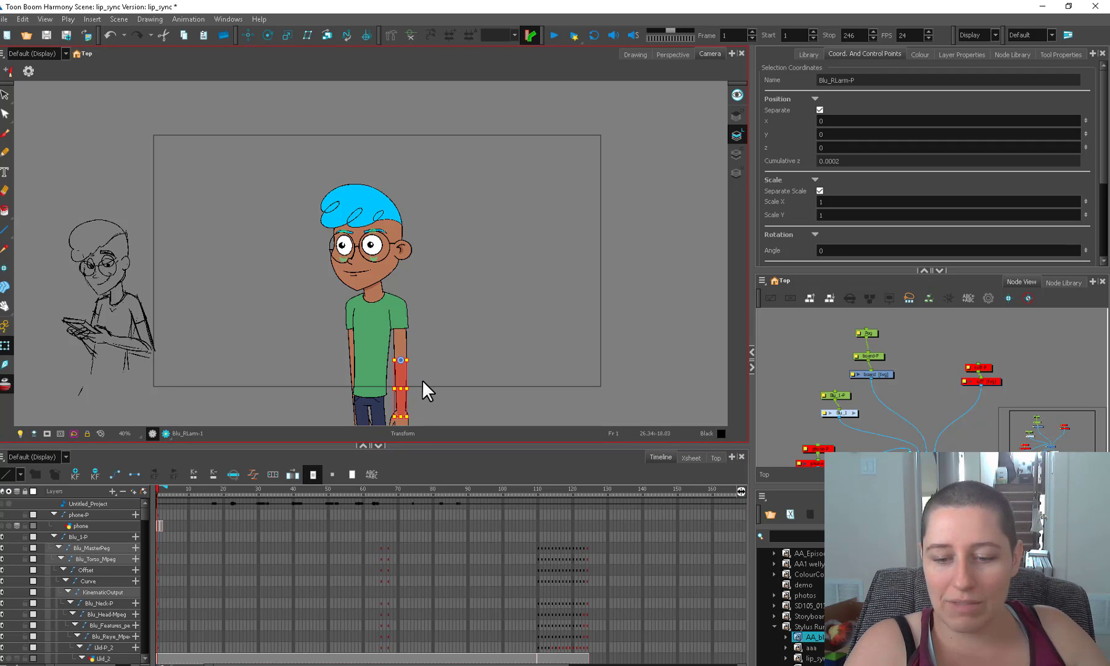
pyautogui.moveTo(411, 355); pyautogui.dragTo(389, 410)
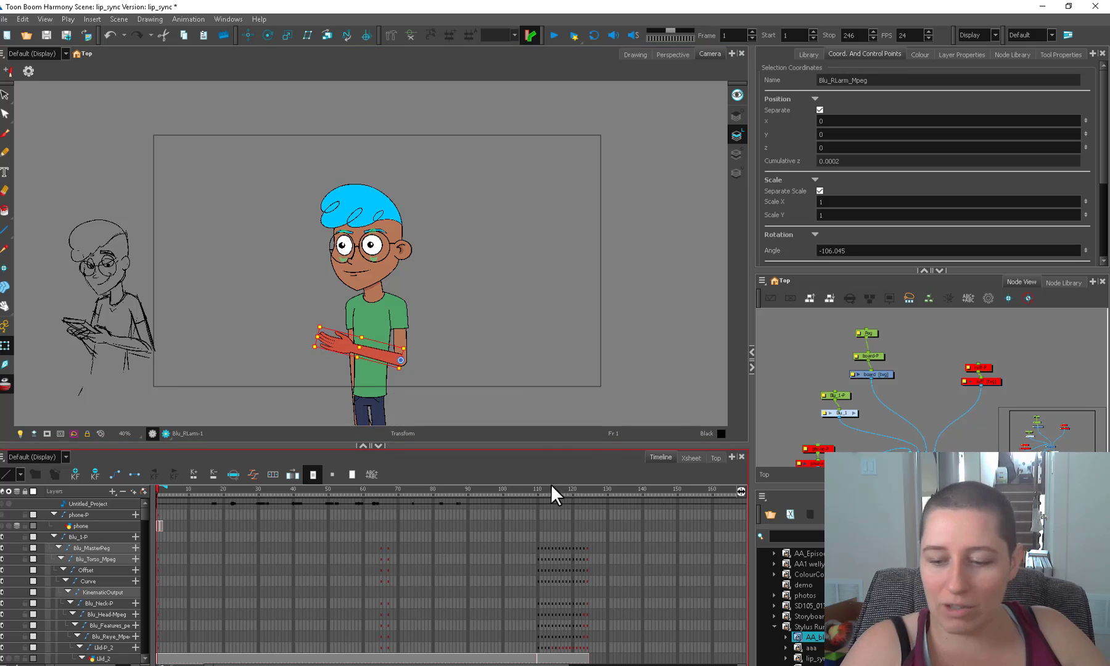
pyautogui.press('1')
pyautogui.press('1')
pyautogui.moveTo(637, 401); pyautogui.dragTo(541, 410)
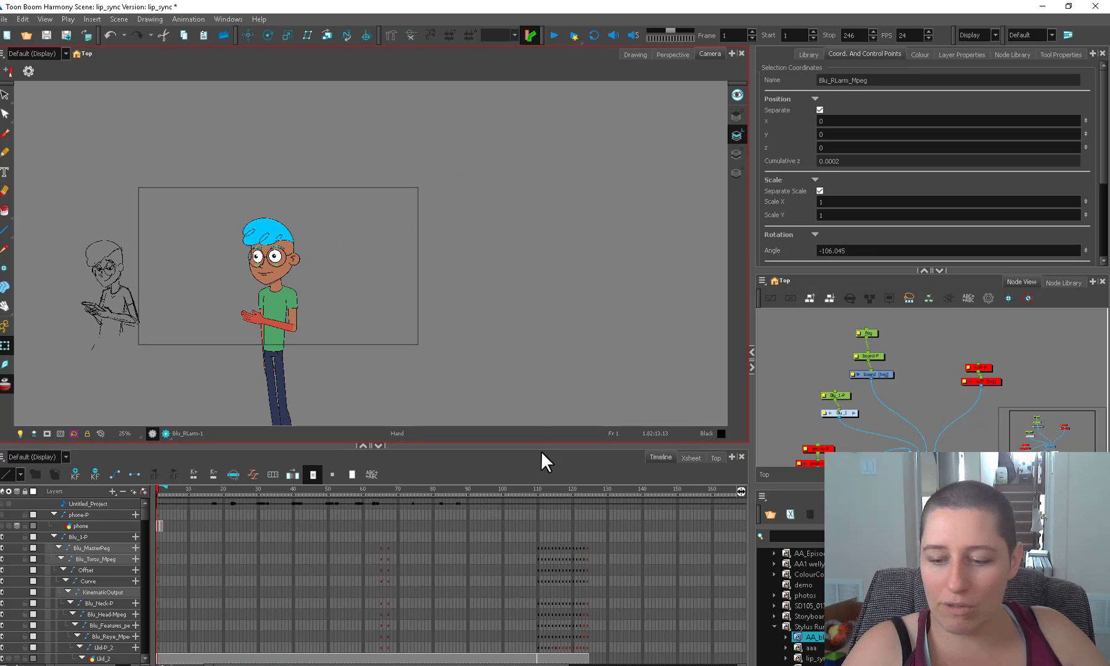
# - Review Blu's arm poses around frames 117 and 109, and return to frame 1
pyautogui.click(537, 490)
pyautogui.scroll(3, 476, 365)
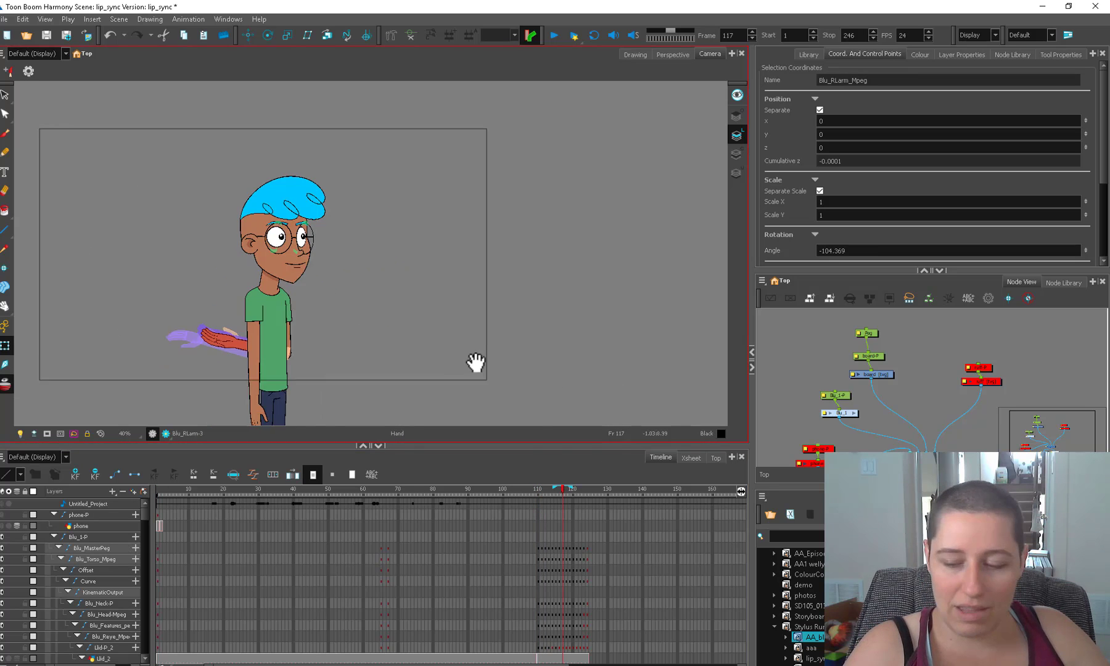
pyautogui.moveTo(536, 491)
pyautogui.mouseDown()
pyautogui.moveTo(569, 490)
pyautogui.moveTo(536, 491)
pyautogui.mouseUp()
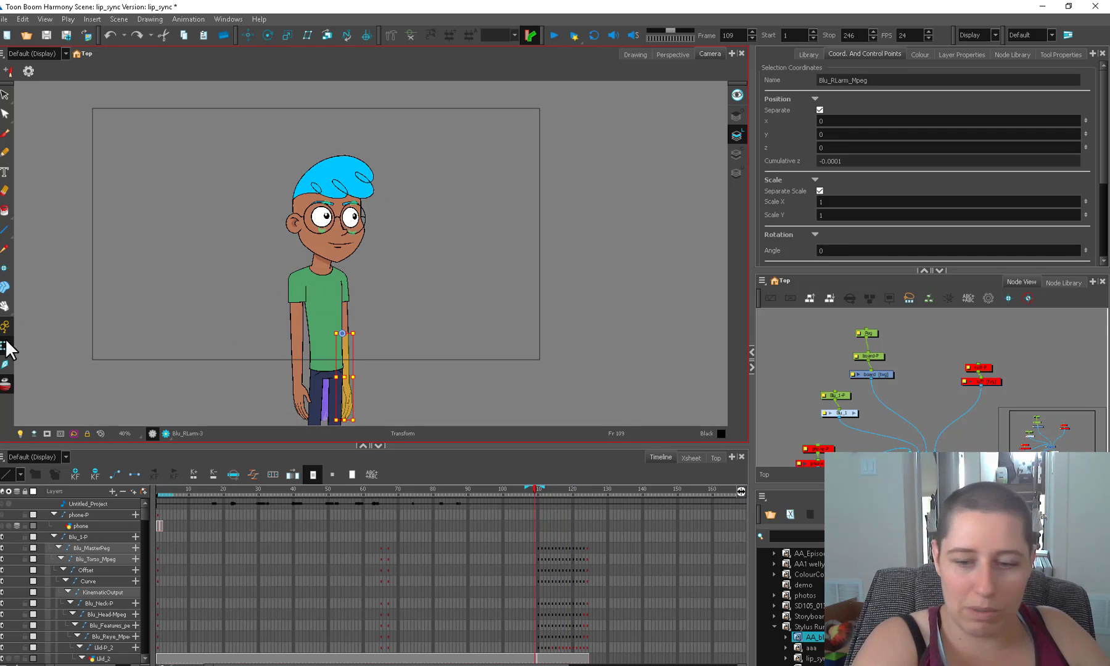
pyautogui.click(808, 372)
pyautogui.moveTo(177, 488); pyautogui.dragTo(148, 492)
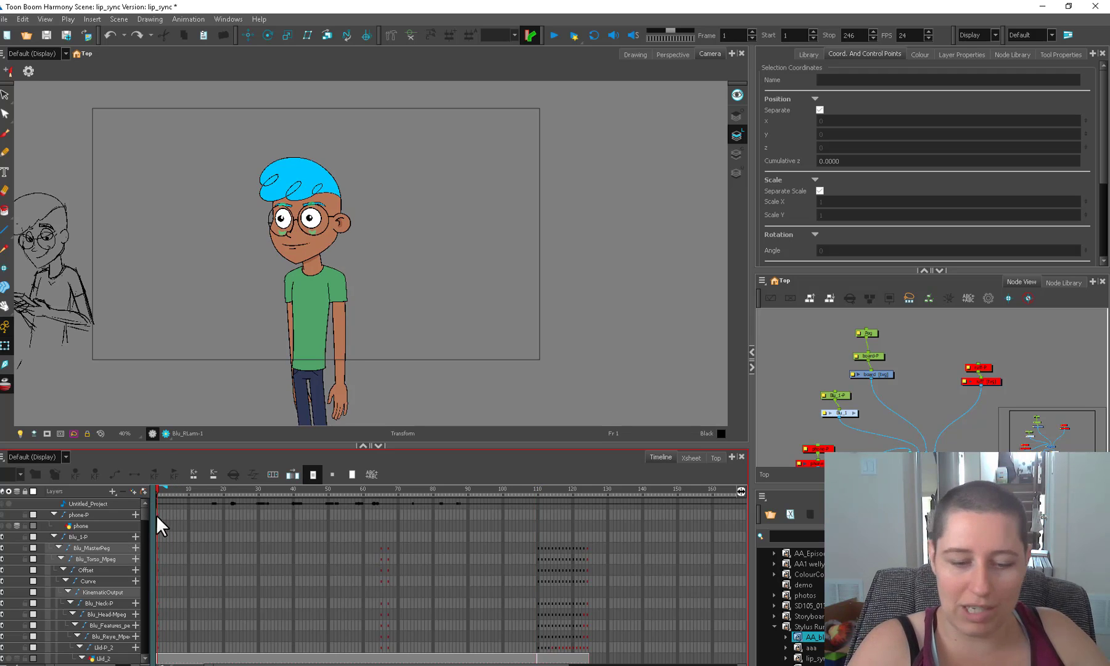
# - Inspect the hand drawing at frame 1 and scrub through the opening frames of the timeline
pyautogui.click(340, 401)
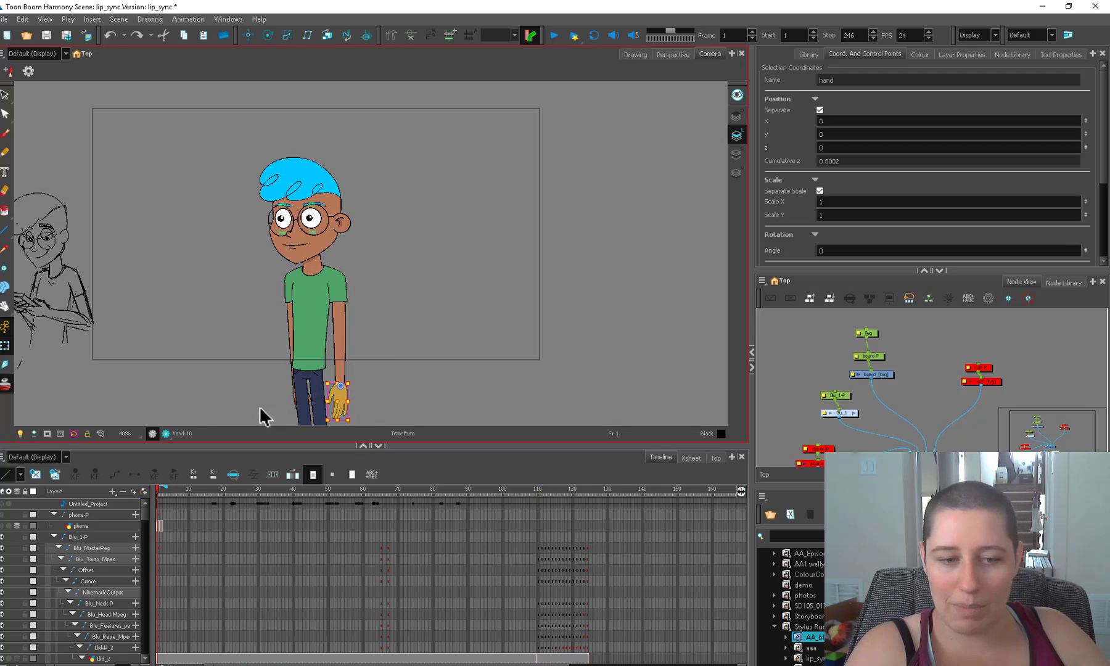
pyautogui.moveTo(371, 354); pyautogui.dragTo(398, 360)
pyautogui.click(178, 403)
pyautogui.click(883, 339)
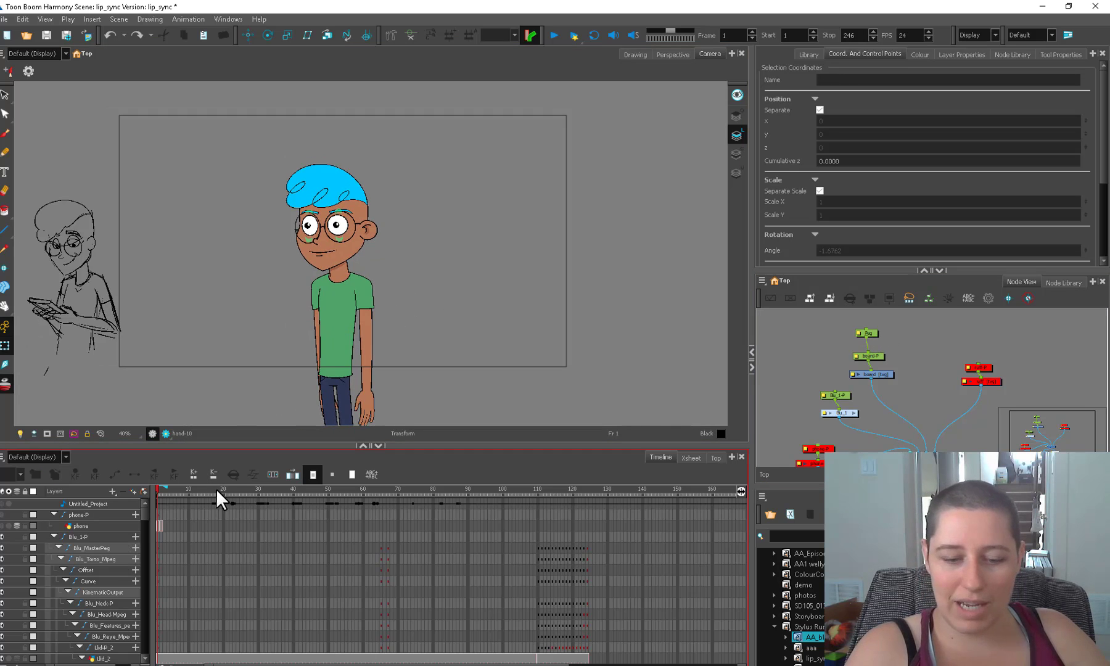
pyautogui.moveTo(375, 489)
pyautogui.mouseDown()
pyautogui.moveTo(433, 486)
pyautogui.moveTo(321, 498)
pyautogui.moveTo(158, 491)
pyautogui.mouseUp()
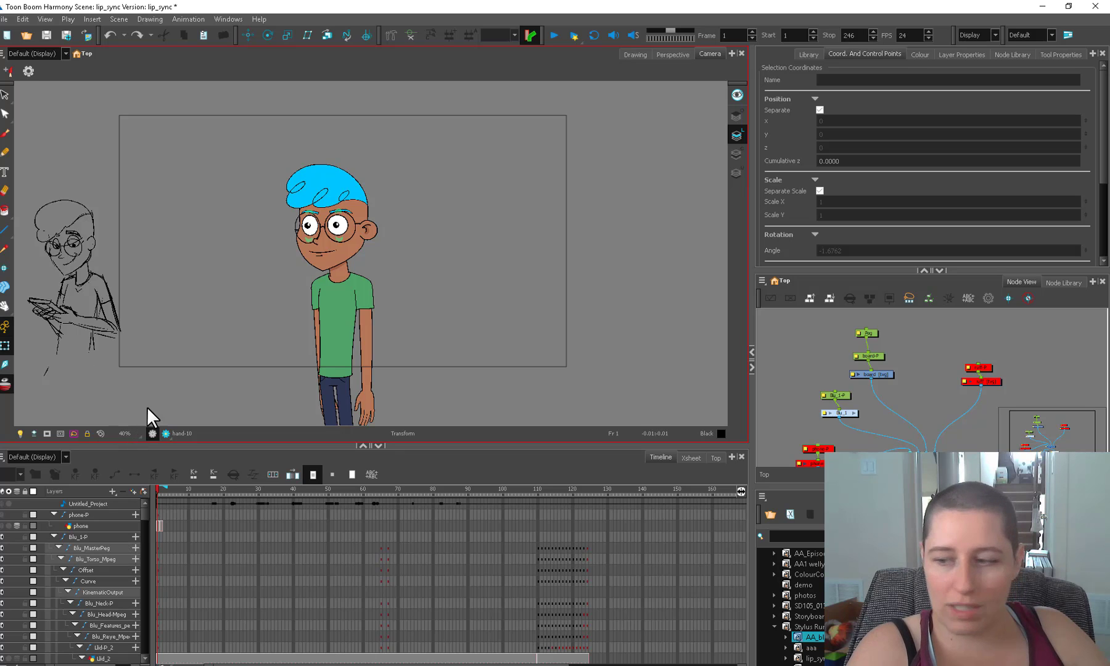
# - Enable the phone peg and drawing nodes, and delete them from the scene
pyautogui.moveTo(809, 427); pyautogui.dragTo(815, 465)
pyautogui.press('a')
pyautogui.click(857, 464)
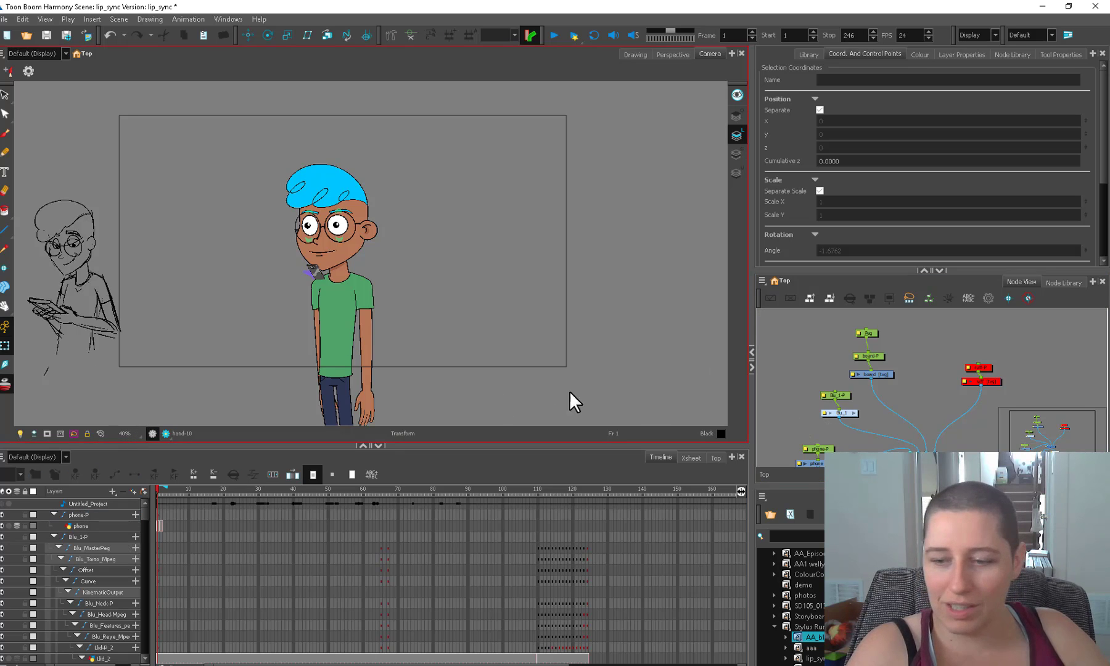
pyautogui.press('Delete')
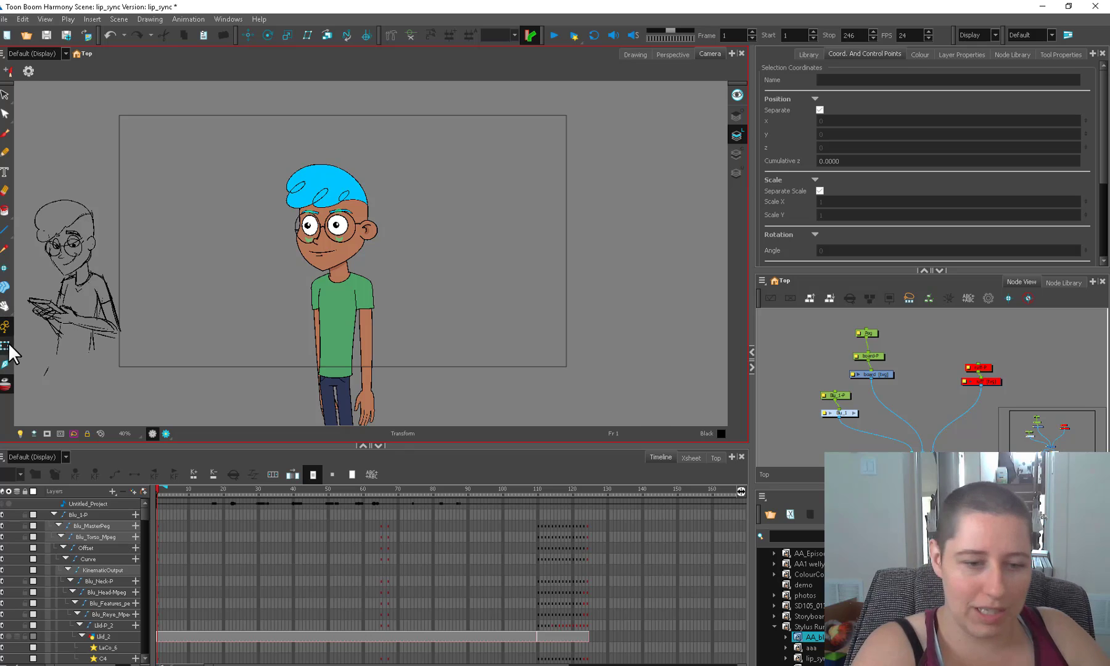
# - Enter the Blu_1 group and locate the selected hand drawing's node in the rig
pyautogui.click(370, 407)
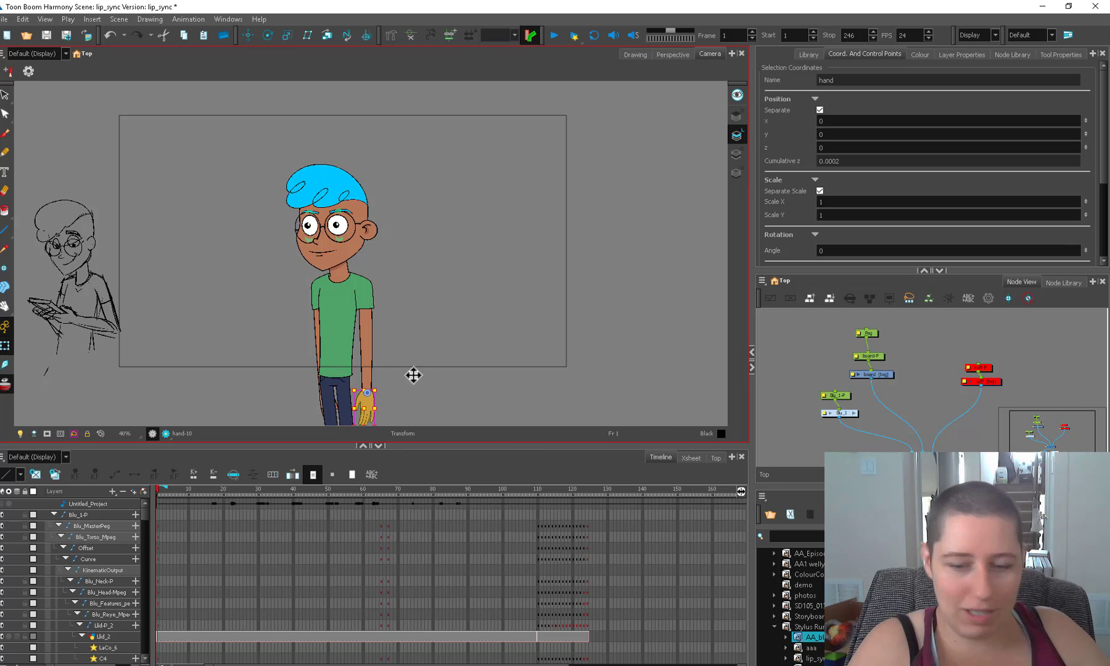
pyautogui.doubleClick(845, 417)
pyautogui.click(818, 393)
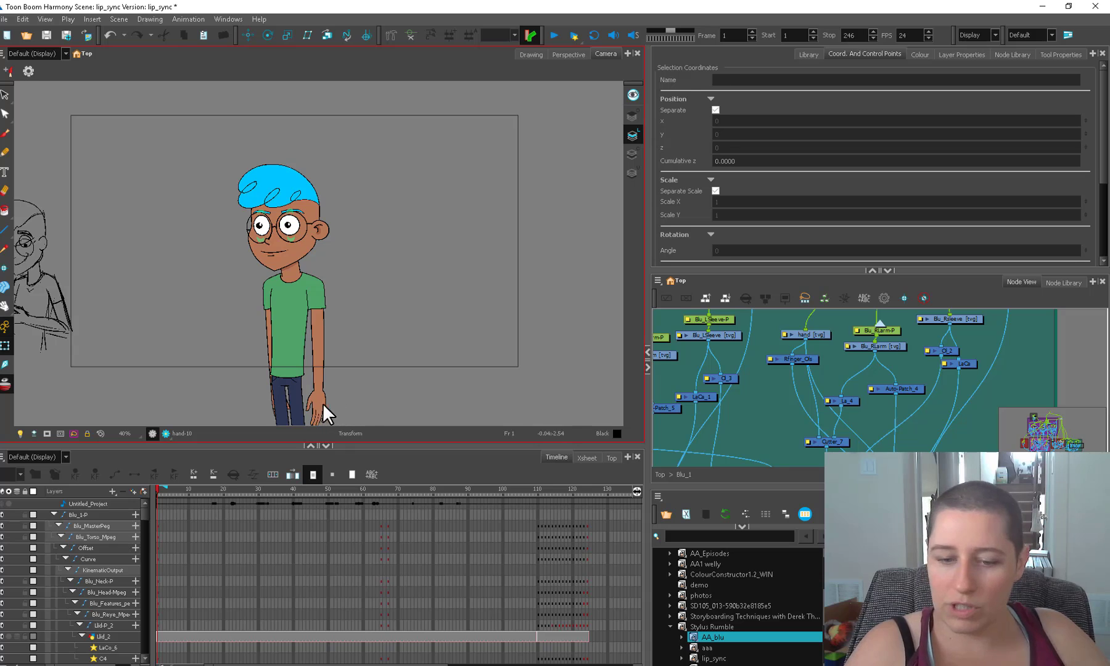
pyautogui.click(323, 405)
pyautogui.moveTo(410, 396); pyautogui.dragTo(441, 371)
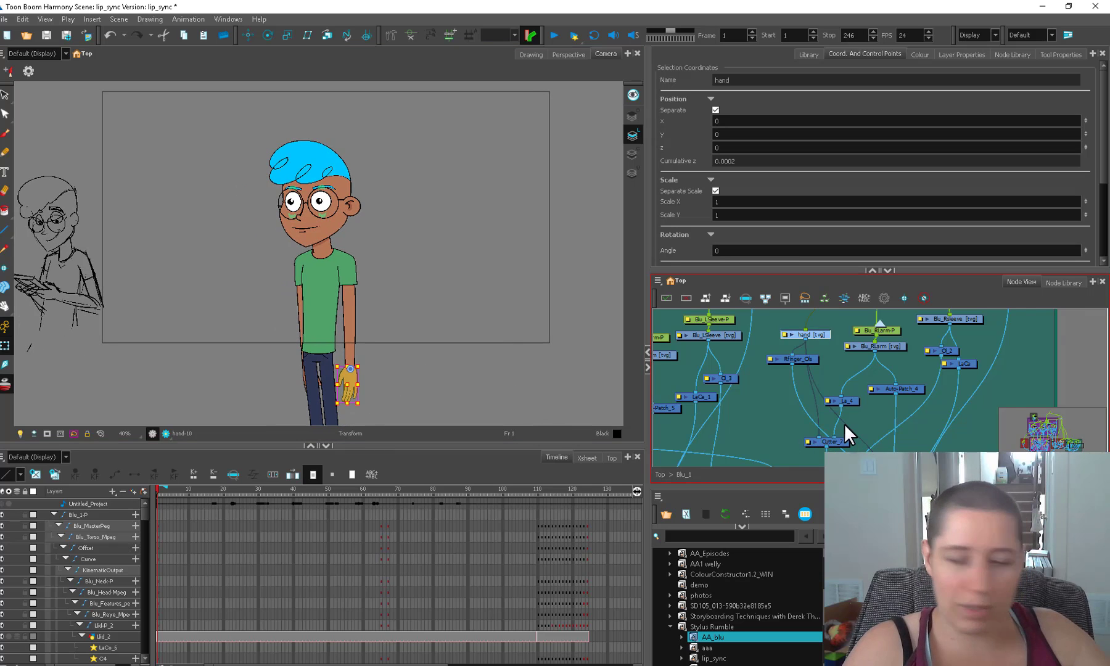
pyautogui.press('o')
# - Enlarge the Node View around the hand, Blu_RLarm and Cutter_7 nodes
pyautogui.click(814, 464)
pyautogui.moveTo(815, 485); pyautogui.dragTo(814, 491)
pyautogui.moveTo(820, 271); pyautogui.dragTo(821, 184)
pyautogui.moveTo(833, 392); pyautogui.dragTo(826, 338)
pyautogui.scroll(1, 826, 339)
pyautogui.moveTo(847, 395); pyautogui.dragTo(740, 340)
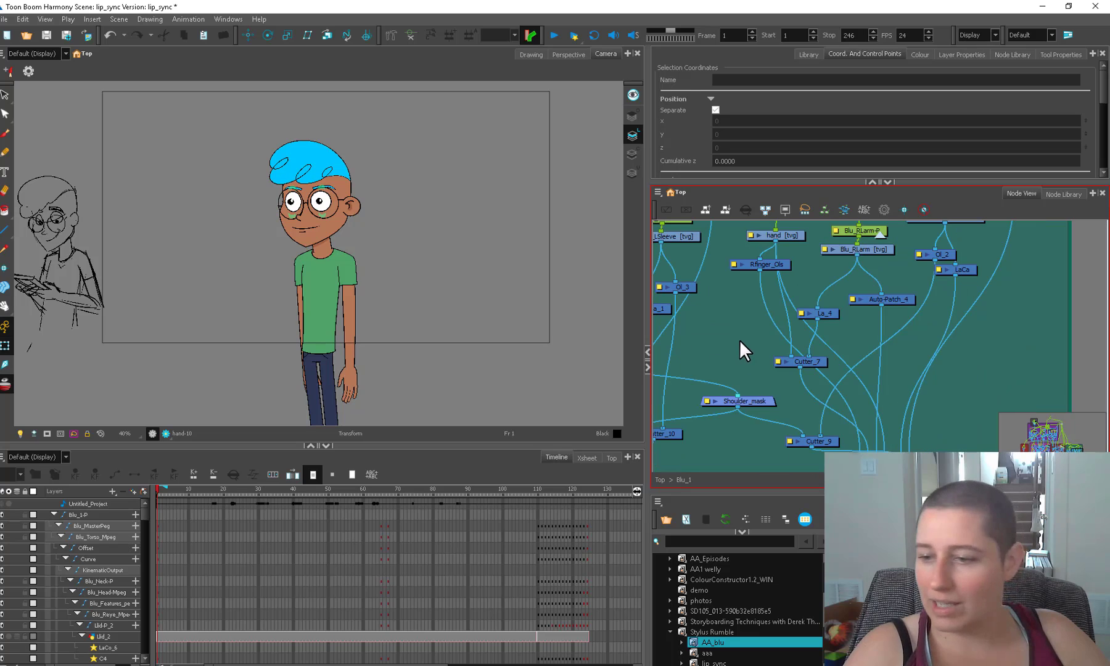
# - Paste the phone peg and drawing nodes into the Blu_1 group and connect them between the Blu_RHand-P peg and the arm's composite
pyautogui.hotkey('ctrl', 'b')
pyautogui.press('Return')
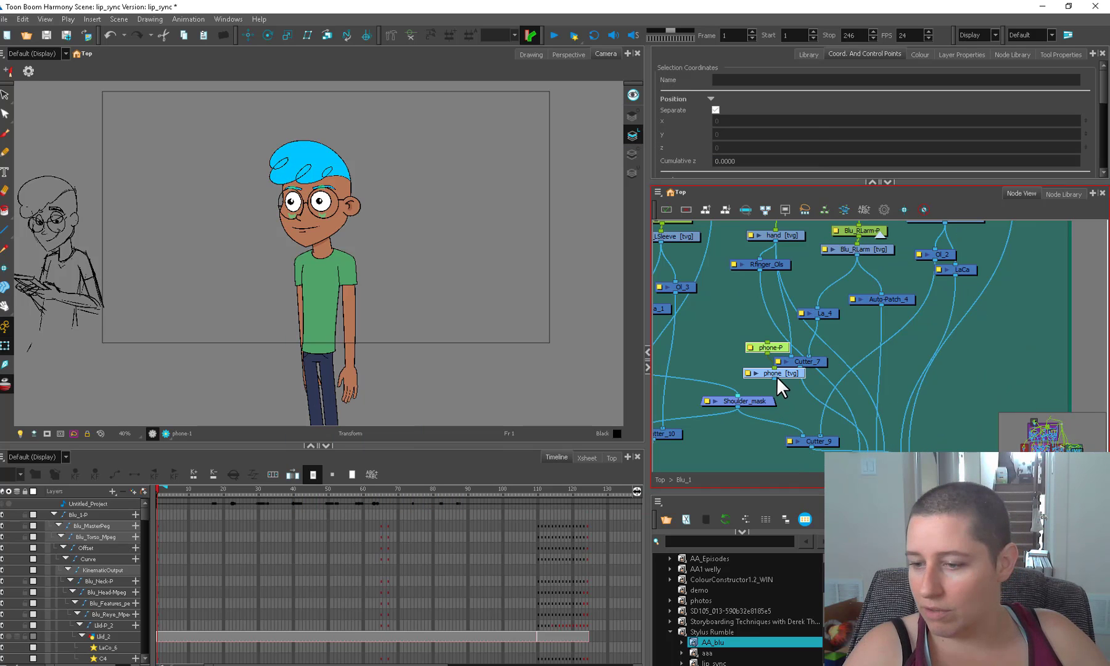
pyautogui.click(792, 238)
pyautogui.moveTo(792, 239); pyautogui.dragTo(777, 275)
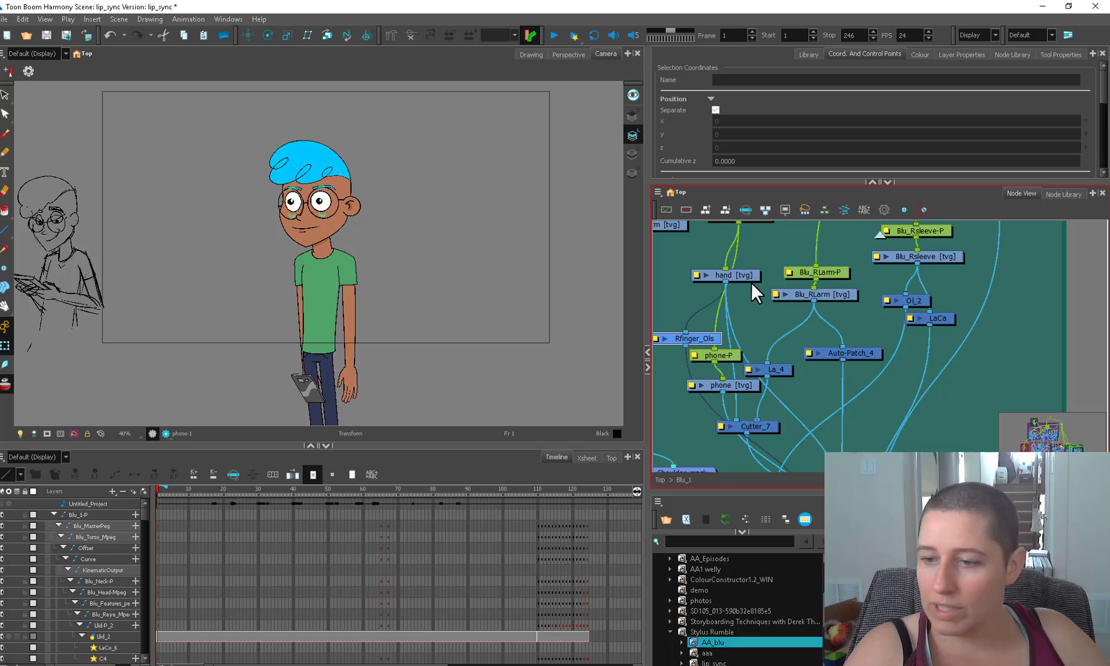
# - Rearrange the hand, Rfinger_Ols, Cutter_7 and Cutter_9 nodes around the phone nodes, and reposition the phone over the character's hand
pyautogui.moveTo(751, 282); pyautogui.dragTo(726, 295)
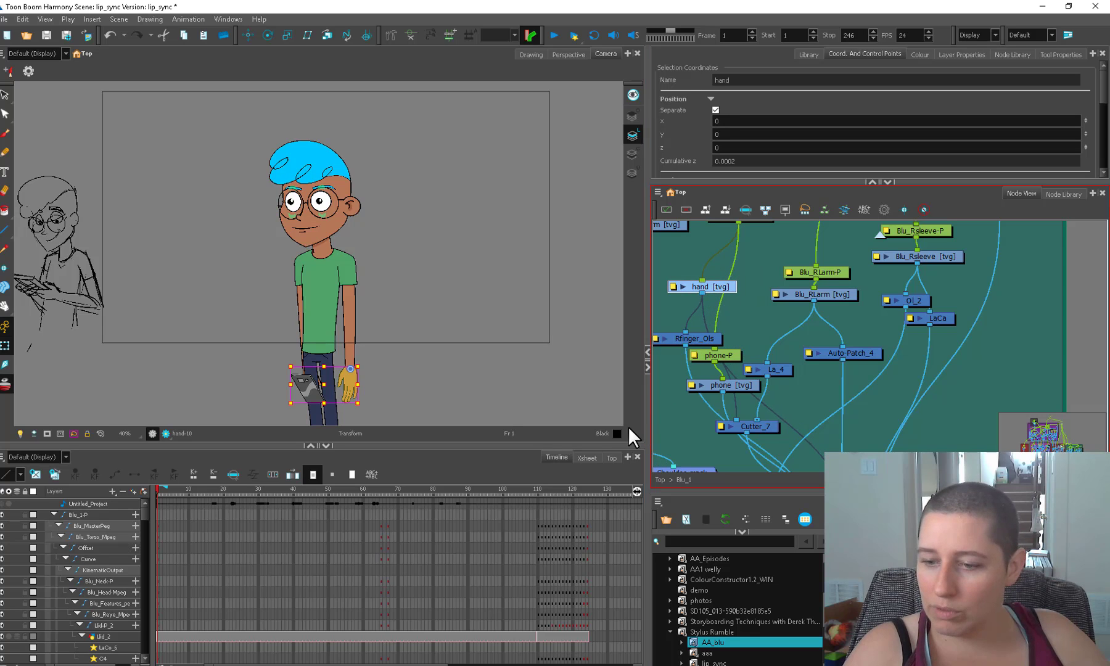
pyautogui.moveTo(646, 405); pyautogui.dragTo(618, 409)
pyautogui.moveTo(687, 338); pyautogui.dragTo(654, 373)
pyautogui.moveTo(768, 433); pyautogui.dragTo(850, 329)
pyautogui.moveTo(763, 442); pyautogui.dragTo(714, 446)
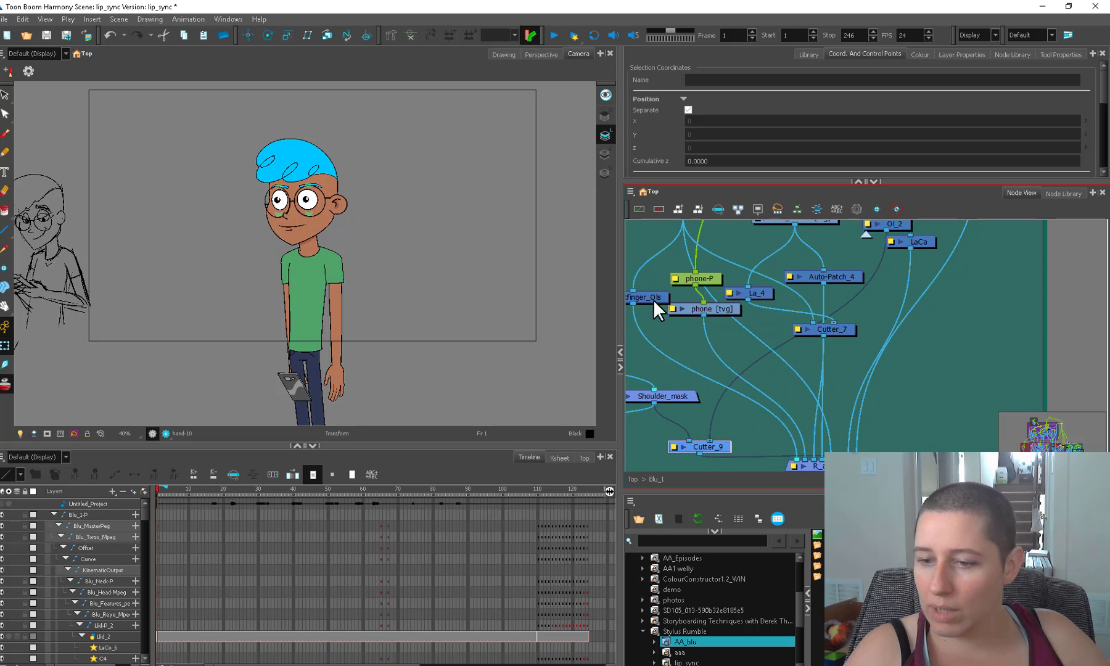
pyautogui.moveTo(653, 299); pyautogui.dragTo(711, 310)
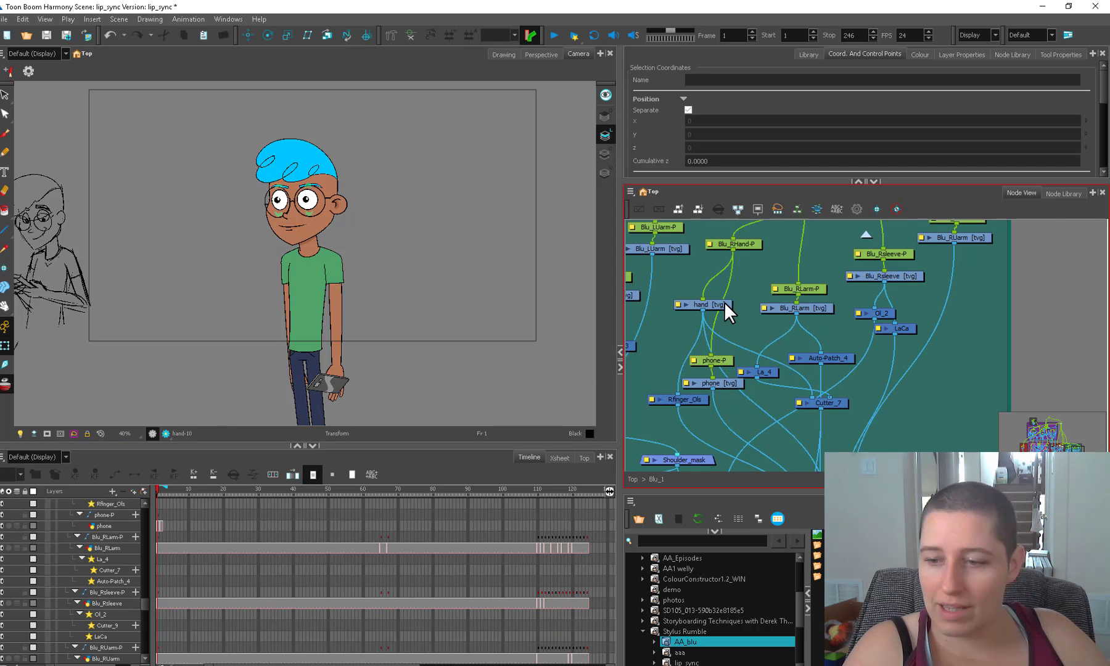
# - Duplicate the hand drawing at frame 1 as a separate drawing for holding the phone
pyautogui.click(725, 305)
pyautogui.click(718, 519)
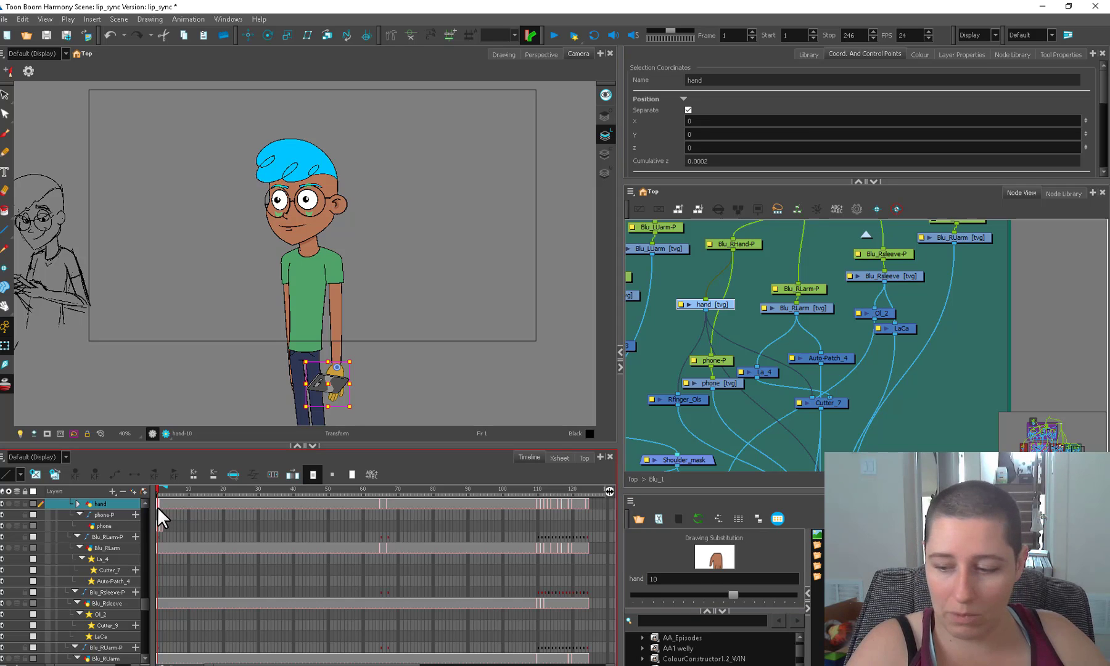
pyautogui.hotkey('alt', 'shift', 'd')
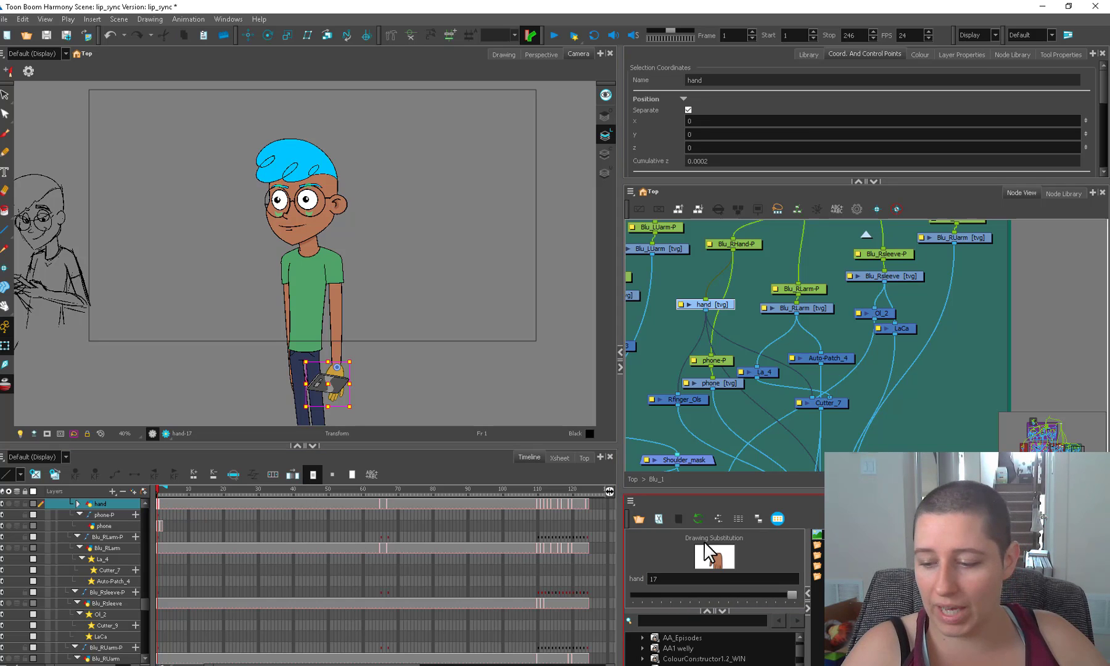
# - Move the duplicated hand's artwork from the line and colour art into the overlay art, in front of the phone
pyautogui.hotkey('alt', 's')
pyautogui.moveTo(391, 374); pyautogui.dragTo(379, 304)
pyautogui.press('2')
pyautogui.press('2')
pyautogui.press('2')
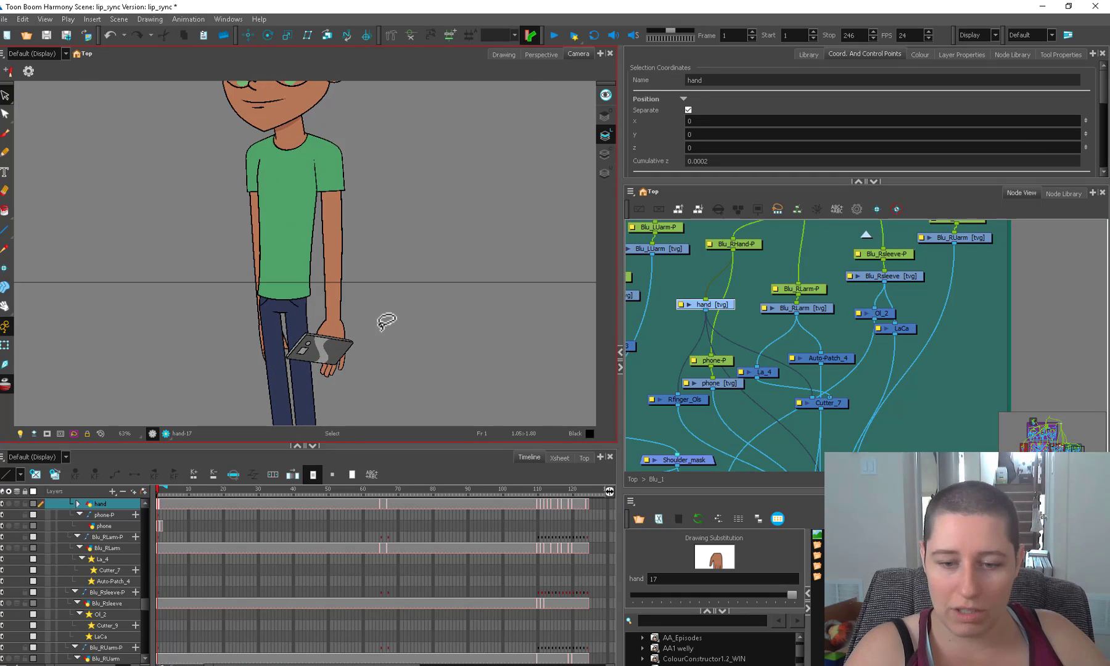
pyautogui.moveTo(405, 360); pyautogui.dragTo(392, 372)
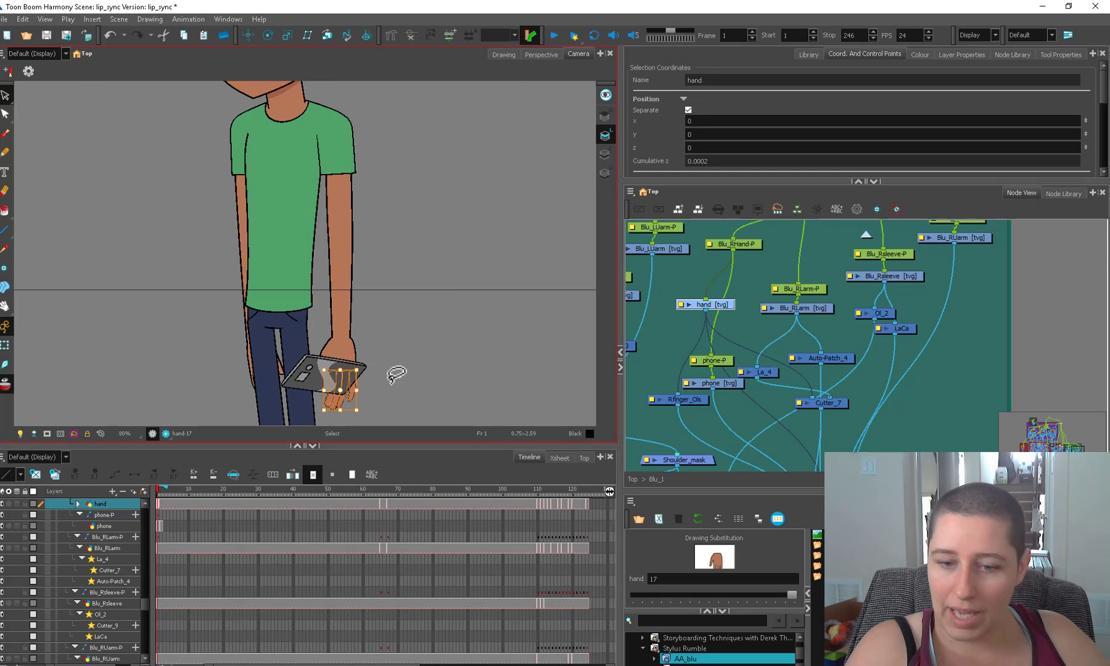
pyautogui.click(604, 154)
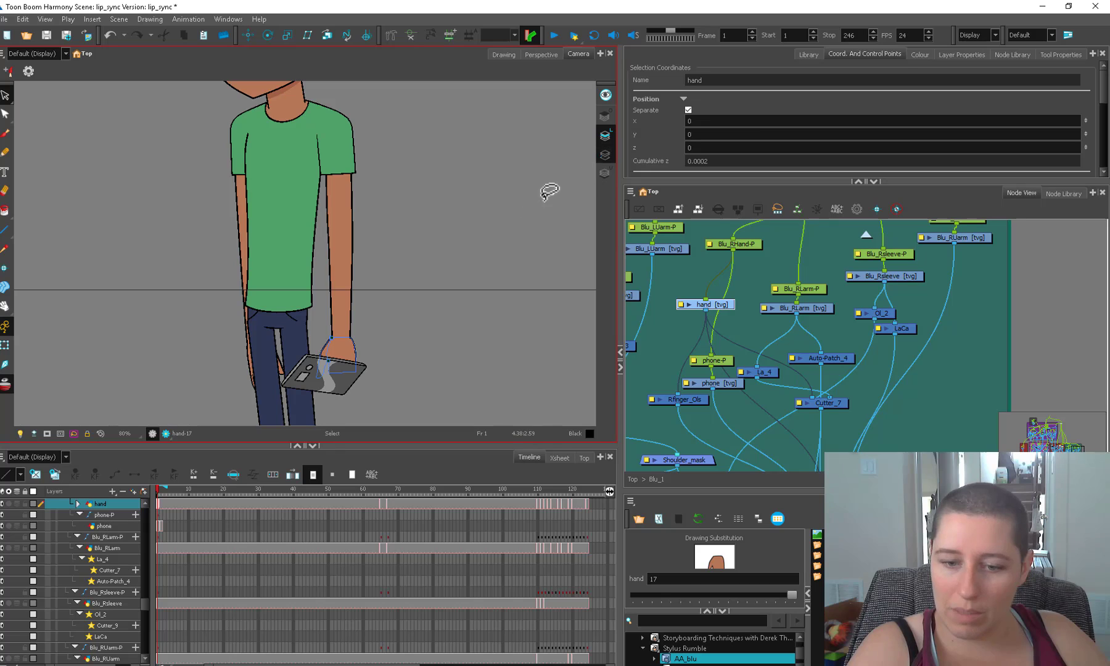
pyautogui.press('Delete')
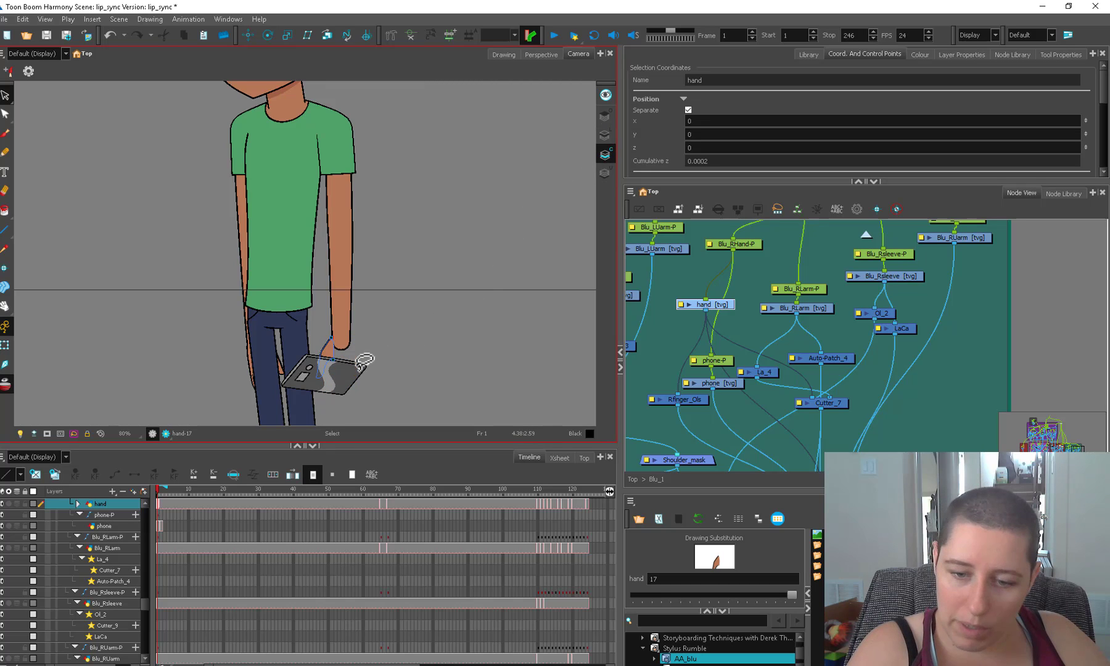
pyautogui.click(605, 116)
pyautogui.hotkey('ctrl', 'v')
pyautogui.click(5, 346)
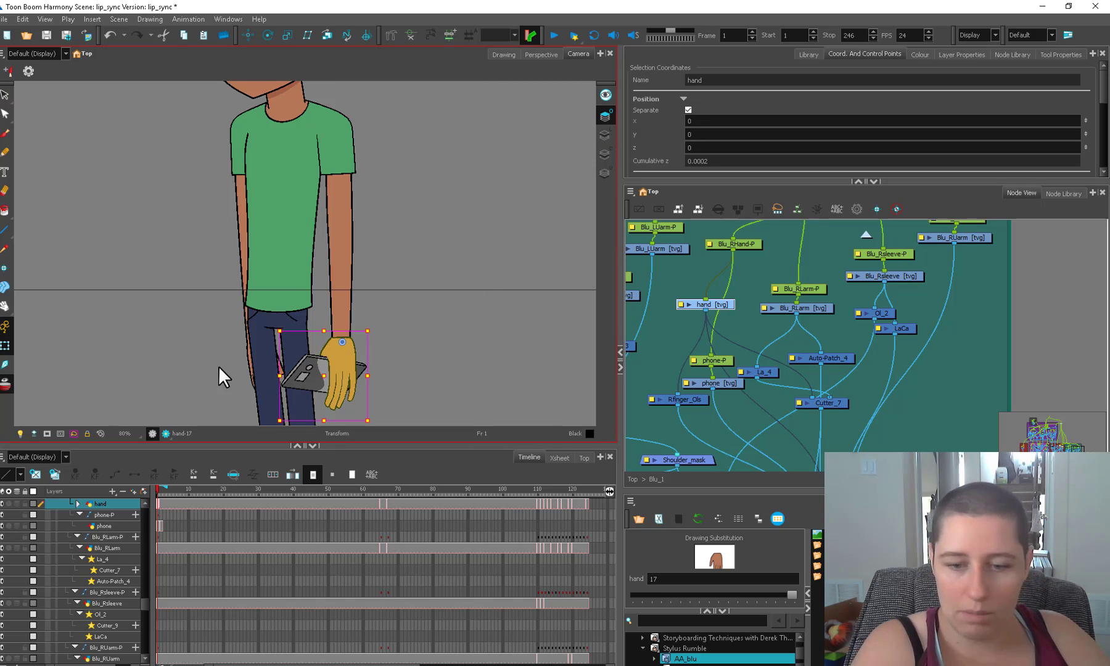
# - Examine the hand drawing up close, checking its outline and how it overlaps the phone
pyautogui.click(363, 373)
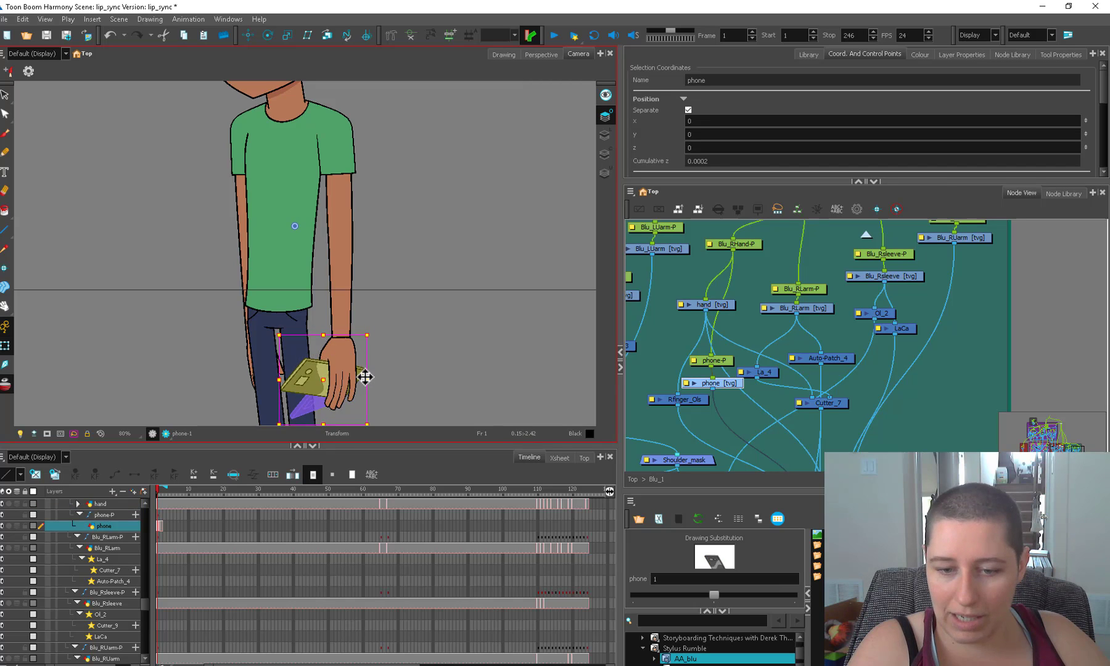
pyautogui.click(352, 366)
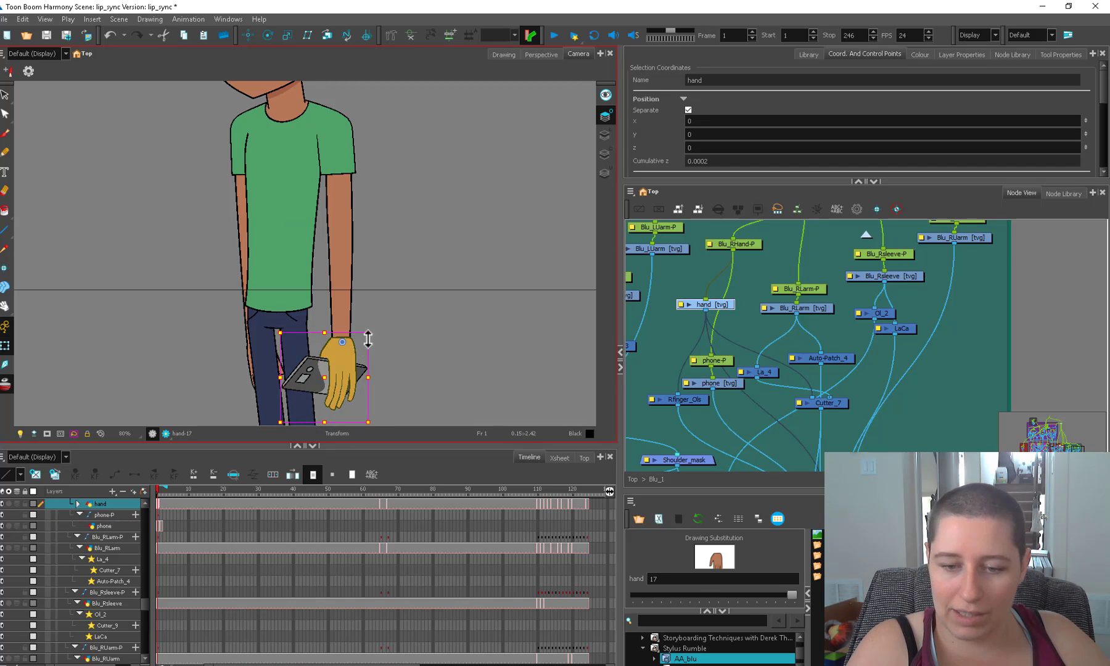
pyautogui.press('2')
pyautogui.press('2')
pyautogui.hotkey('alt', 'e')
pyautogui.moveTo(366, 379); pyautogui.dragTo(366, 375)
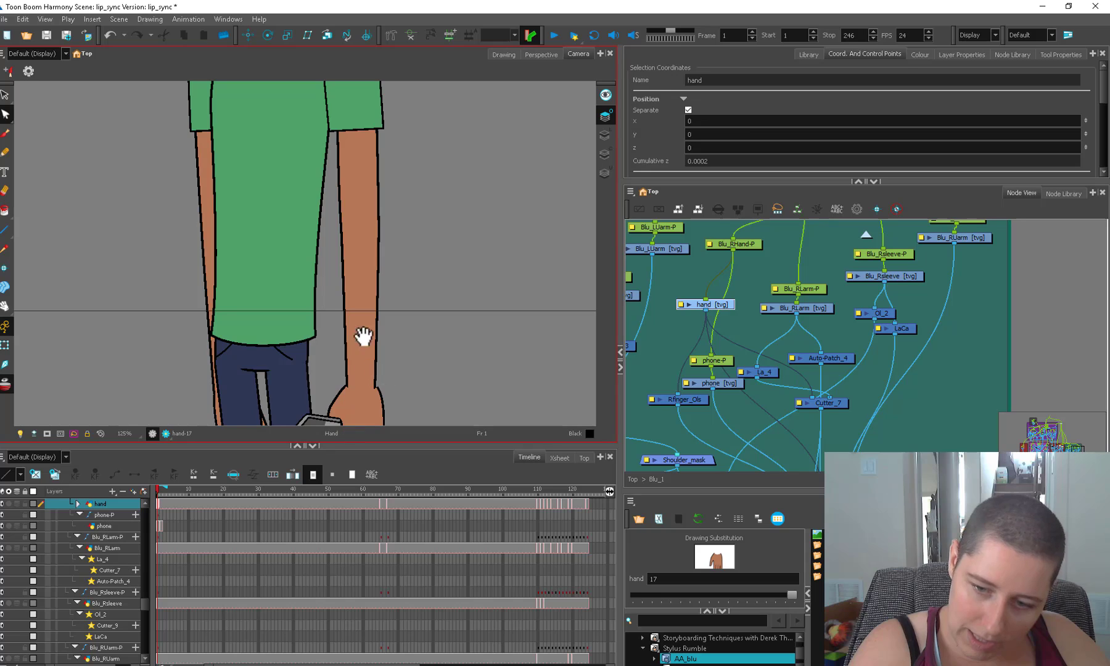
pyautogui.moveTo(364, 335); pyautogui.dragTo(325, 276)
pyautogui.press('1')
pyautogui.press('1')
pyautogui.press('1')
pyautogui.press('1')
pyautogui.hotkey('shift', 't')
pyautogui.click(326, 344)
pyautogui.press('2')
pyautogui.press('2')
pyautogui.click(315, 331)
pyautogui.press('1')
pyautogui.press('1')
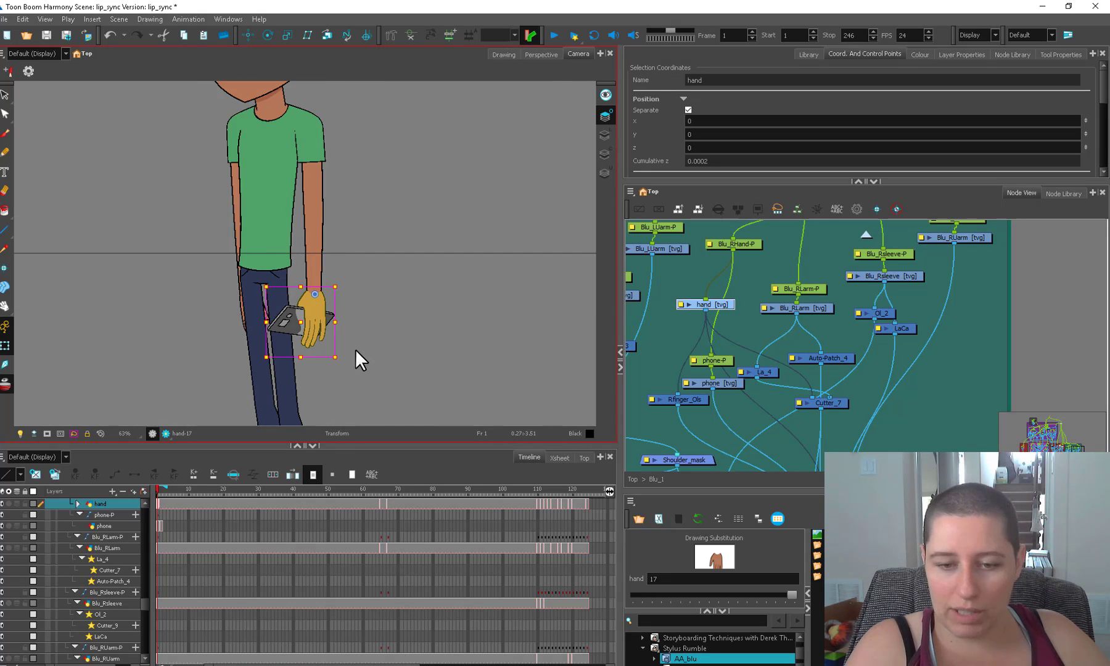
# - Examine the whole character holding the phone beside the storyboard sketch
pyautogui.moveTo(350, 364); pyautogui.dragTo(358, 439)
pyautogui.click(664, 344)
pyautogui.click(322, 390)
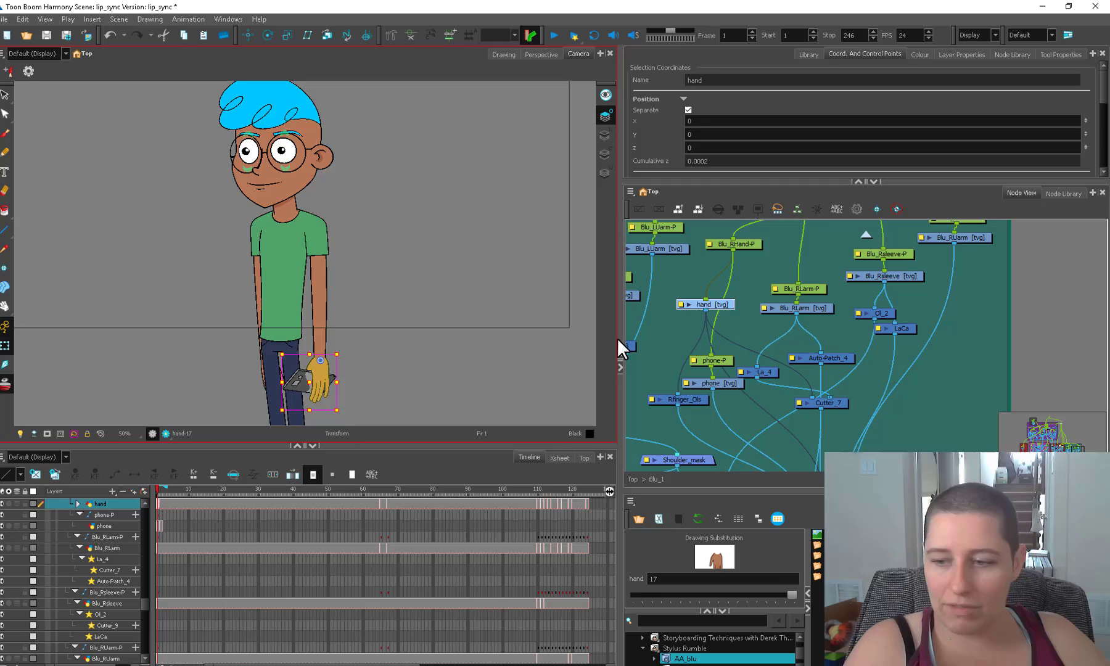
pyautogui.click(659, 341)
pyautogui.press('1')
pyautogui.press('space')
pyautogui.moveTo(401, 367); pyautogui.dragTo(394, 401)
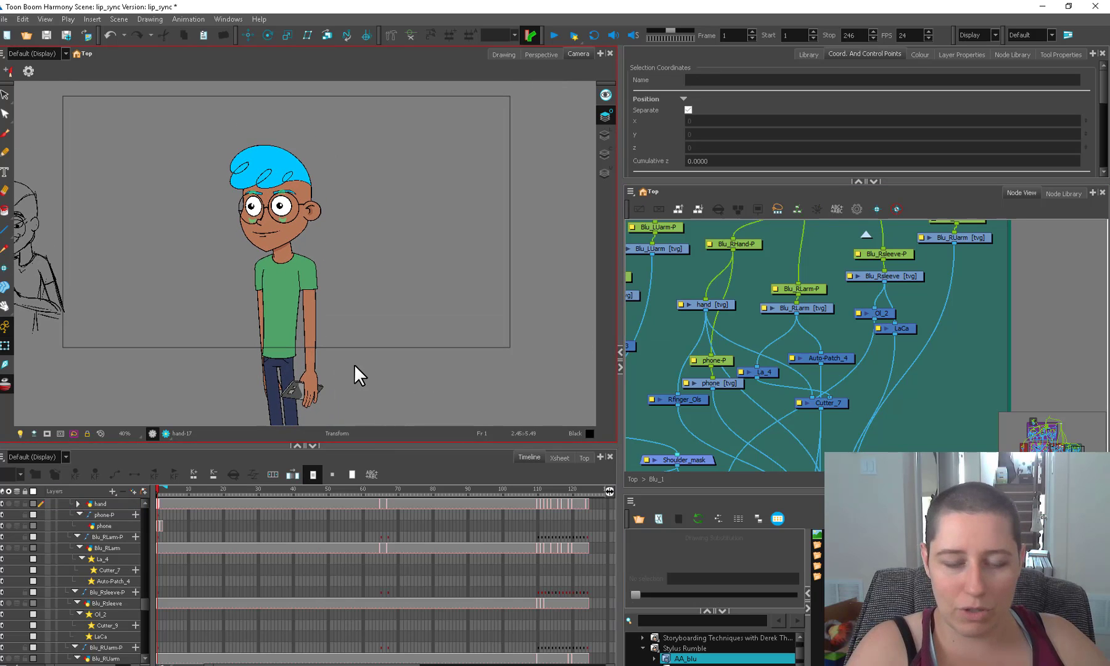
pyautogui.press('space')
pyautogui.moveTo(340, 331); pyautogui.dragTo(373, 324)
# - Move the second phone drawing to the end of the rig's exposure, extend the first through frame 124, and scrub to check it
pyautogui.click(161, 526)
pyautogui.moveTo(161, 526); pyautogui.dragTo(590, 523)
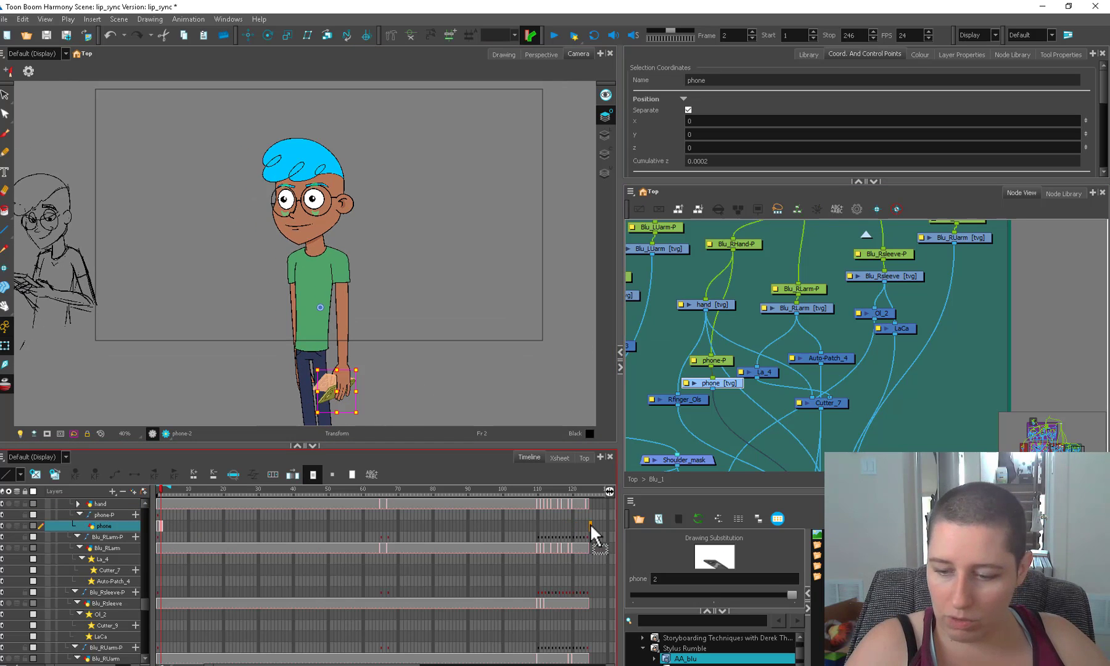
pyautogui.click(586, 528)
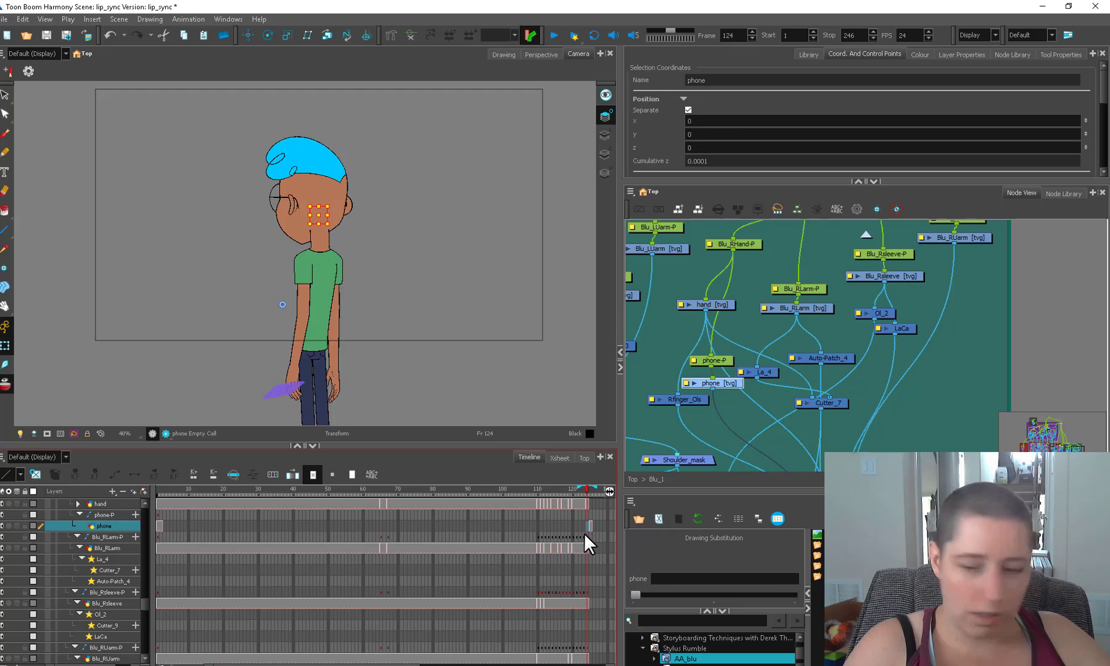
pyautogui.press('F5')
pyautogui.moveTo(513, 491); pyautogui.dragTo(449, 494)
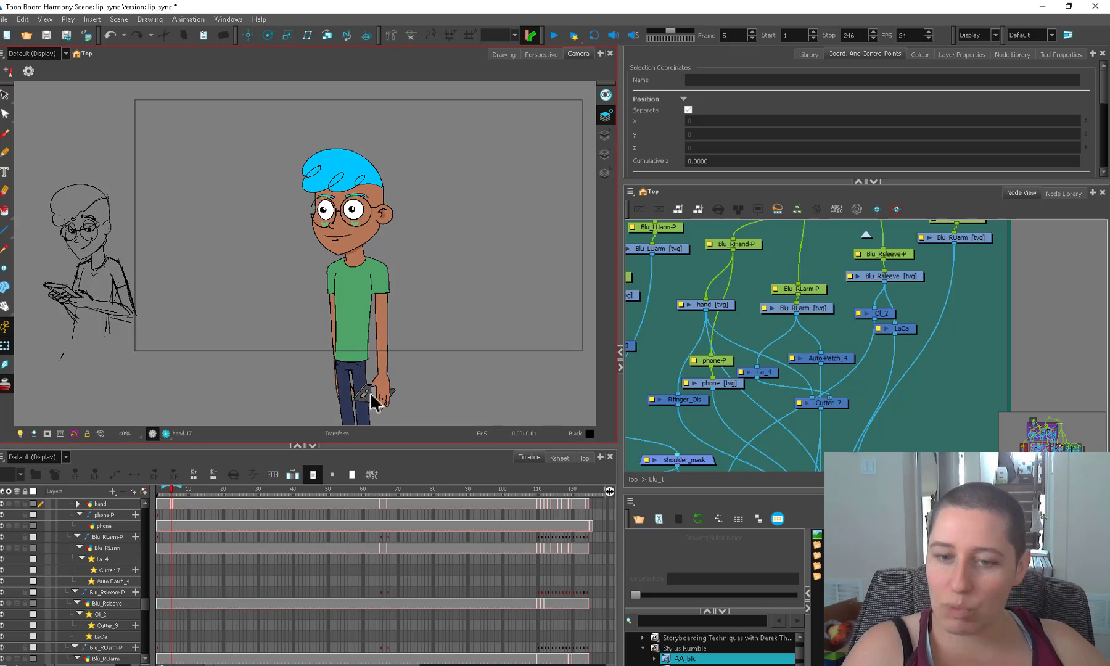
# - Review the arm's node hierarchy inside the Blu_1 group, and return to the scene's top-level network
pyautogui.scroll(-1, 712, 337)
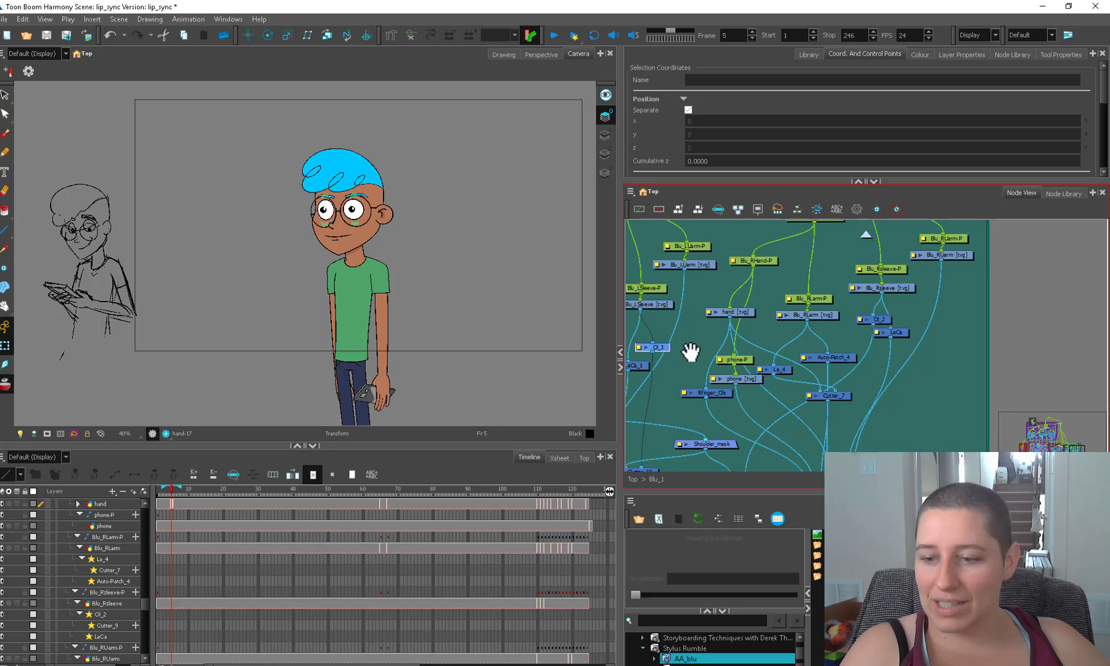
pyautogui.moveTo(690, 351); pyautogui.dragTo(685, 398)
pyautogui.moveTo(365, 490)
pyautogui.mouseDown()
pyautogui.moveTo(463, 491)
pyautogui.moveTo(361, 498)
pyautogui.moveTo(409, 504)
pyautogui.moveTo(186, 500)
pyautogui.mouseUp()
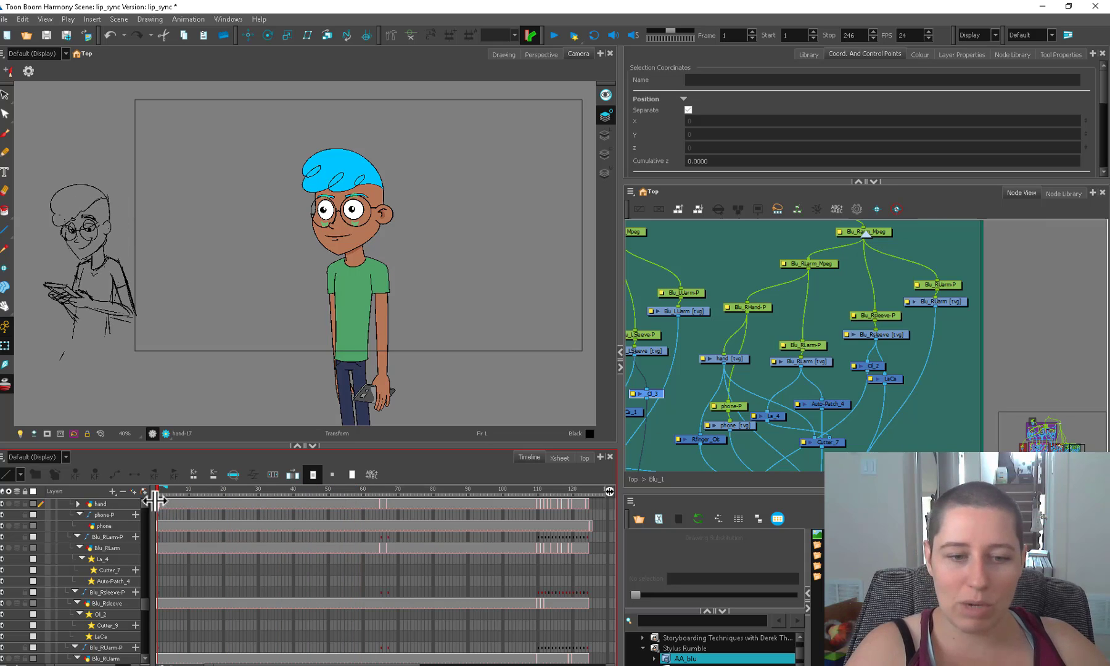
pyautogui.scroll(-5, 800, 315)
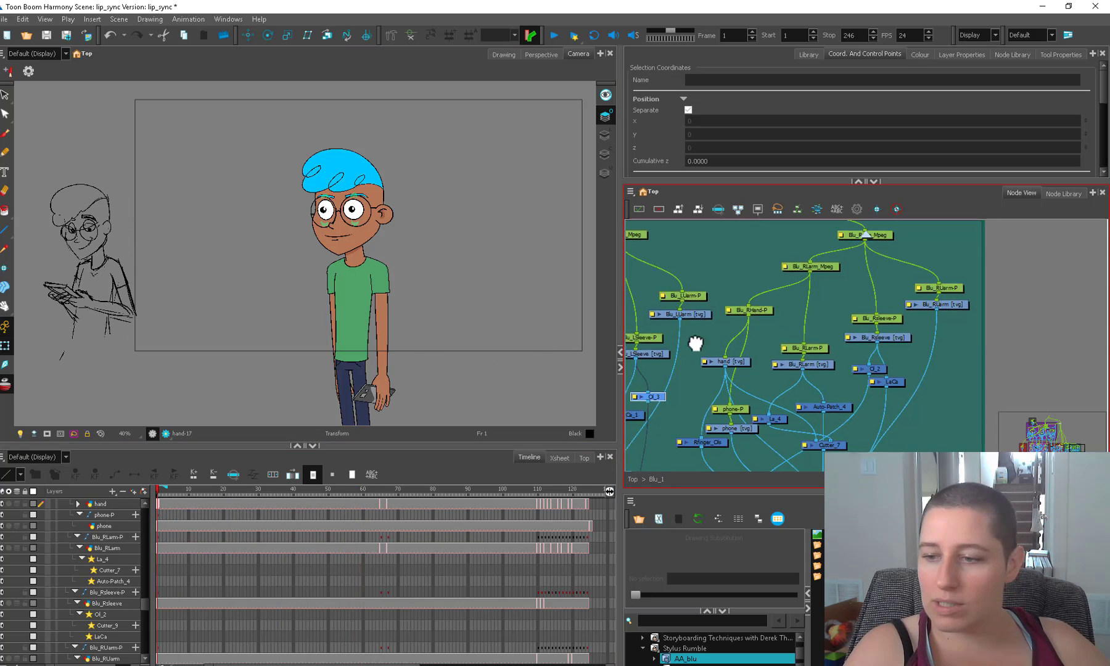
pyautogui.moveTo(680, 298); pyautogui.dragTo(719, 394)
pyautogui.moveTo(709, 308); pyautogui.dragTo(722, 373)
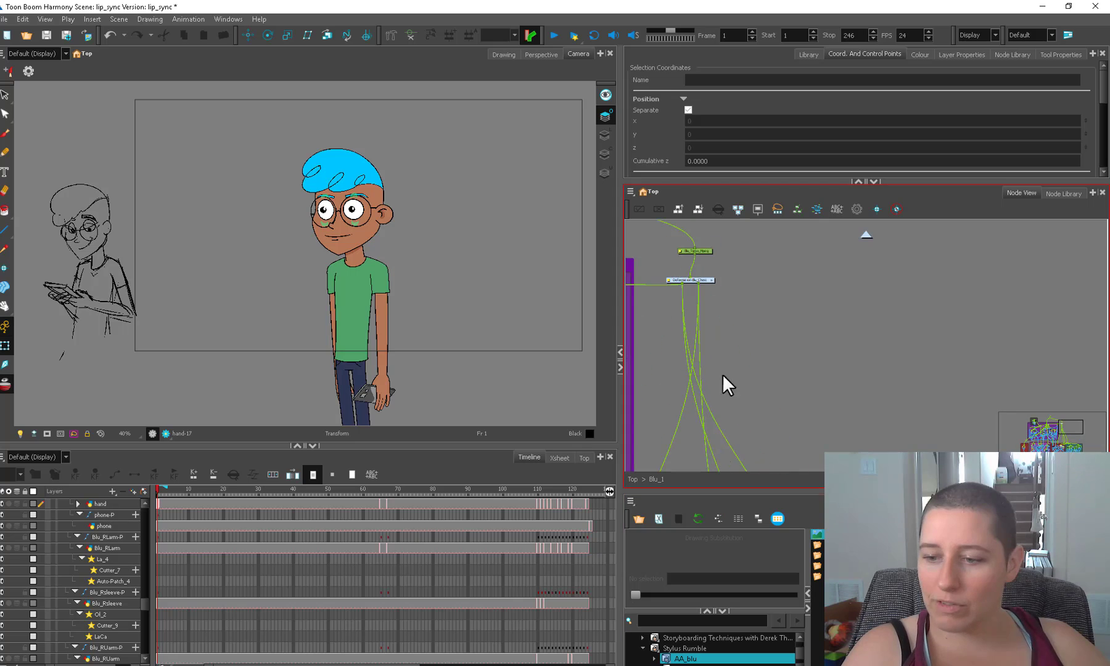
pyautogui.moveTo(675, 330); pyautogui.dragTo(813, 369)
pyautogui.moveTo(758, 302); pyautogui.dragTo(974, 397)
pyautogui.scroll(-2, 974, 398)
pyautogui.click(632, 478)
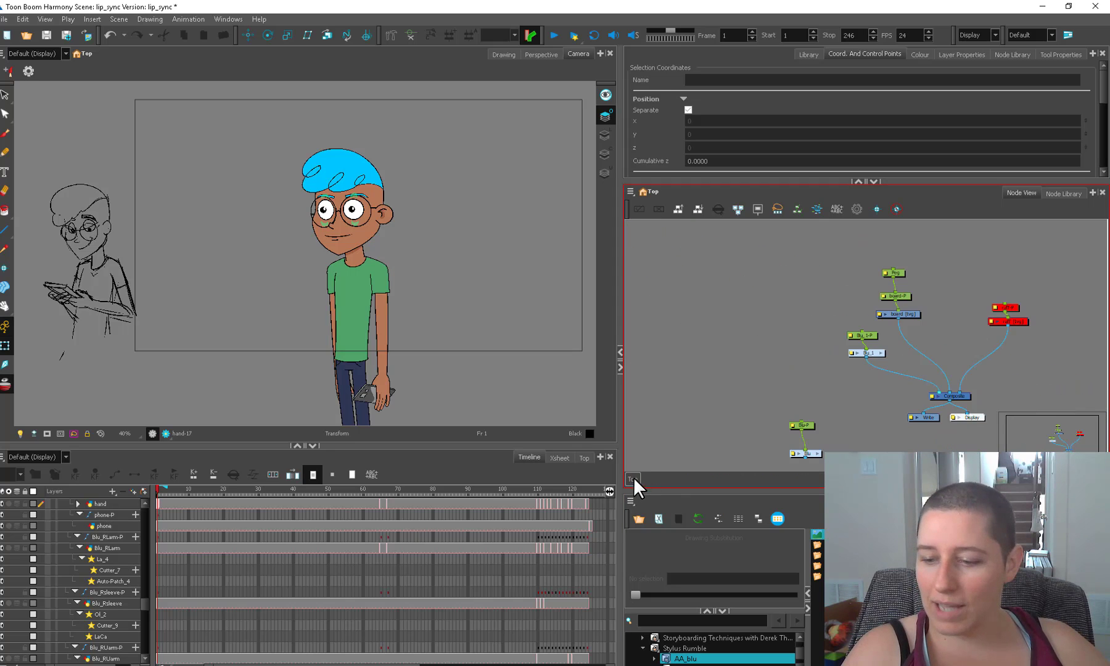
# - Shift the Blu_1-P peg clear of its group node, and select Blu_MasterPeg inside the Blu_1 group
pyautogui.moveTo(869, 333); pyautogui.dragTo(860, 332)
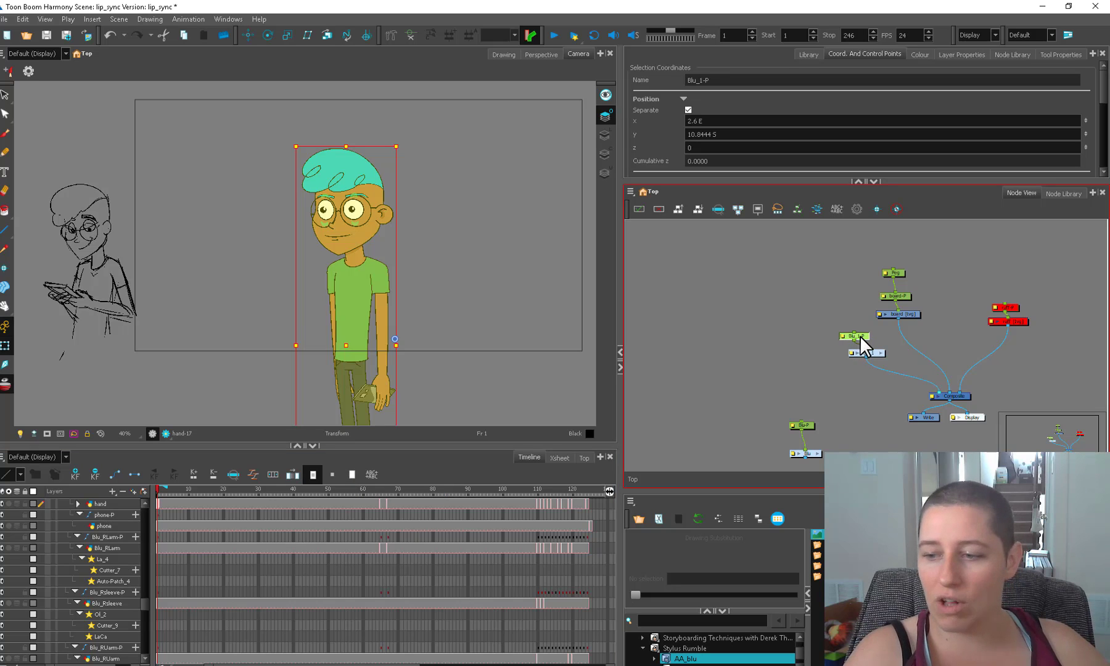
pyautogui.moveTo(859, 336); pyautogui.dragTo(783, 352)
pyautogui.scroll(2, 783, 353)
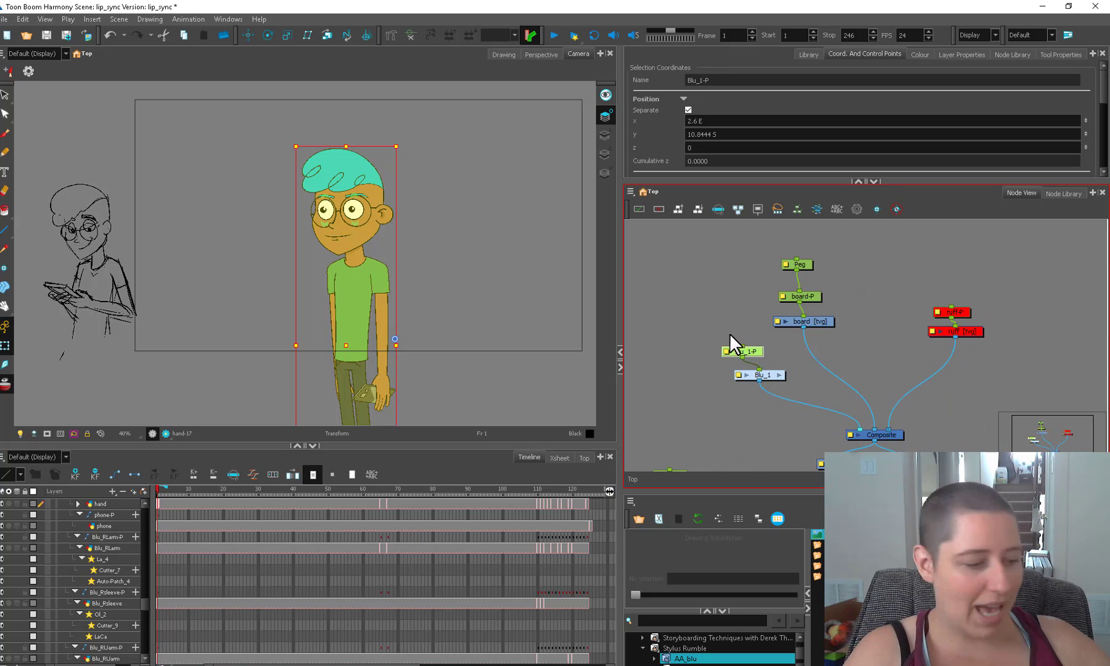
pyautogui.click(779, 375)
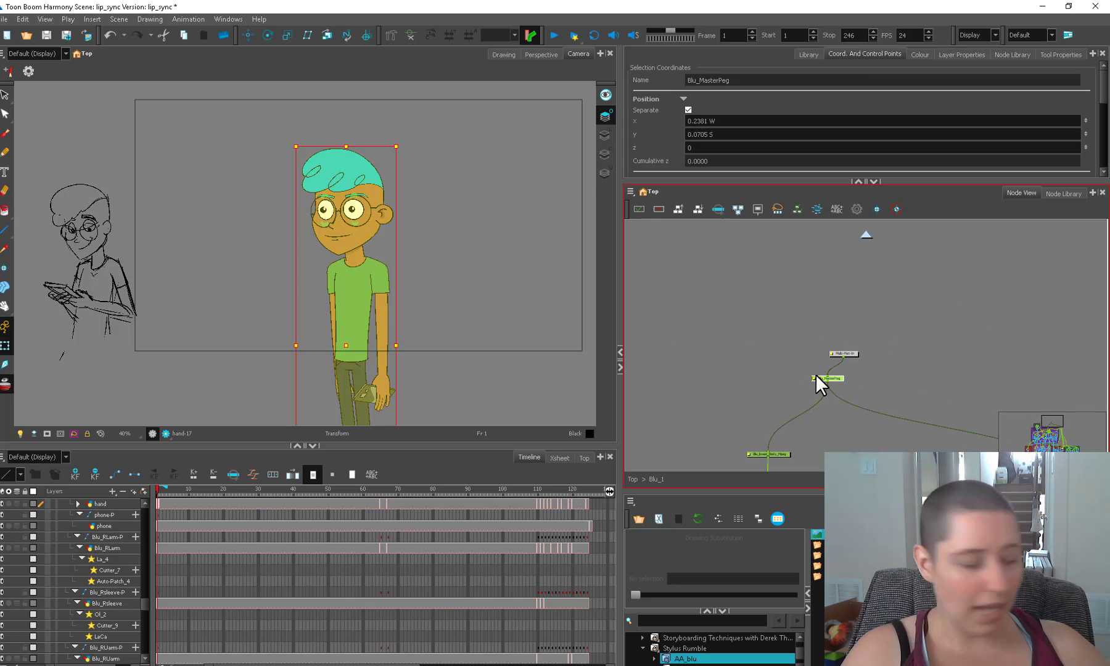
pyautogui.click(815, 374)
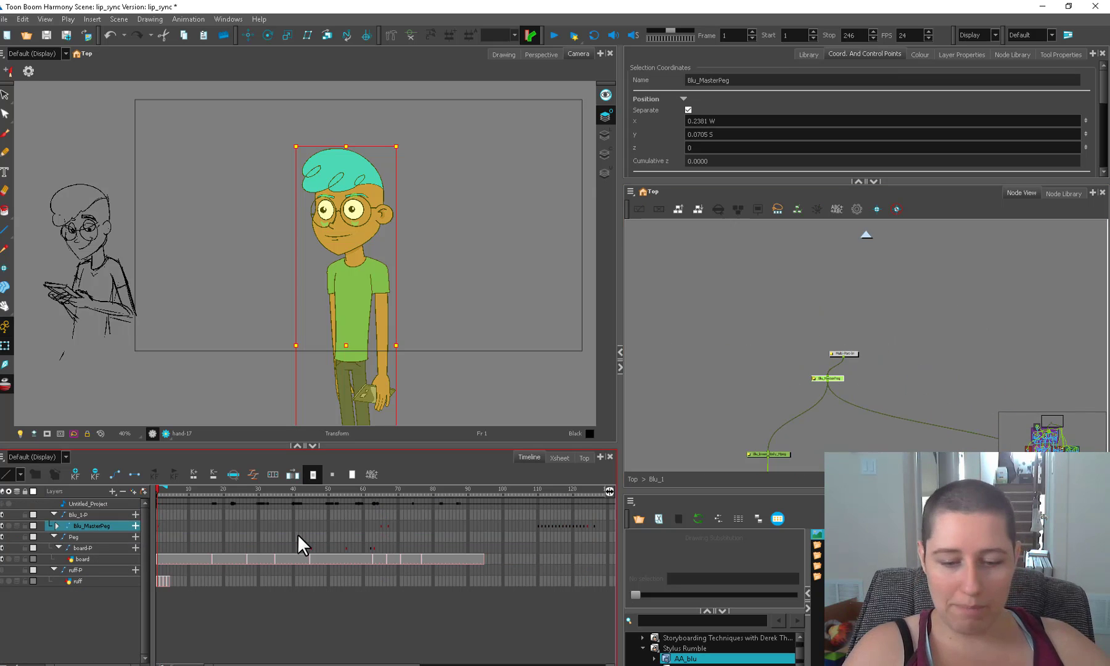
# - Key the collapsed Blu_MasterPeg layer at frame 35 with the same pose as frame 1
pyautogui.click(156, 536)
pyautogui.click(165, 527)
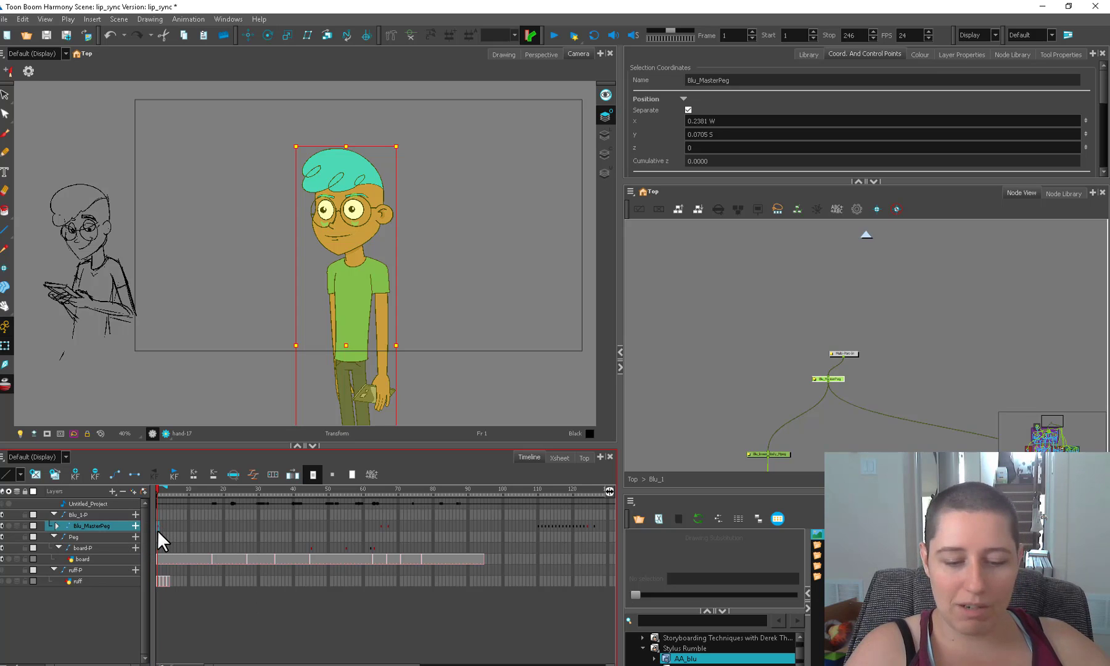
pyautogui.moveTo(213, 495)
pyautogui.mouseDown()
pyautogui.moveTo(314, 500)
pyautogui.moveTo(287, 508)
pyautogui.mouseUp()
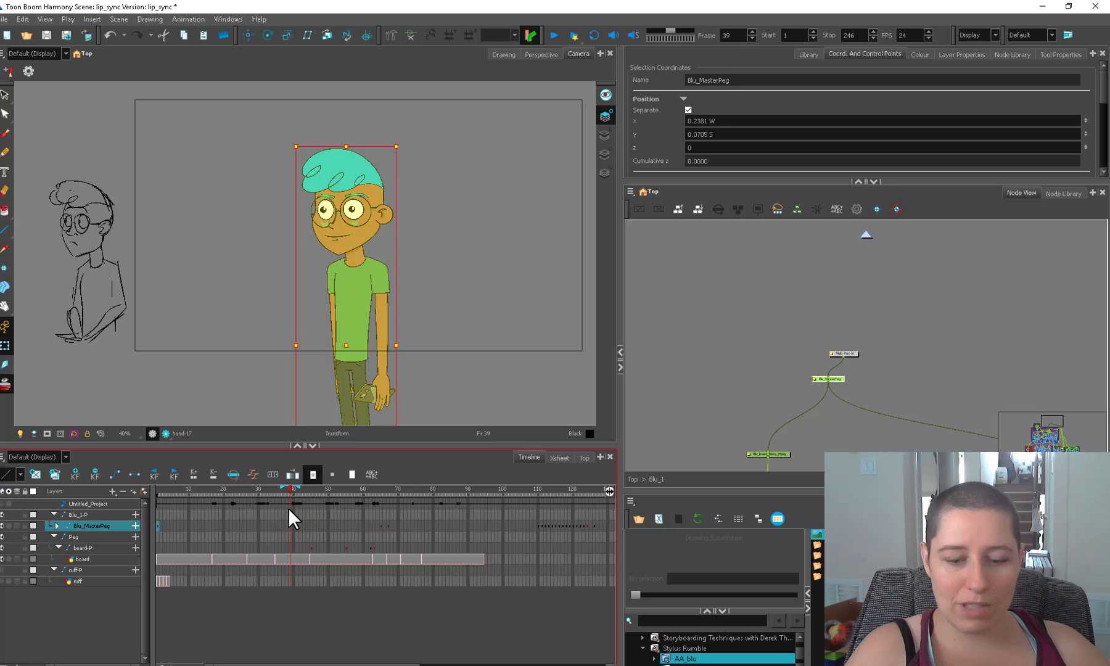
pyautogui.click(276, 525)
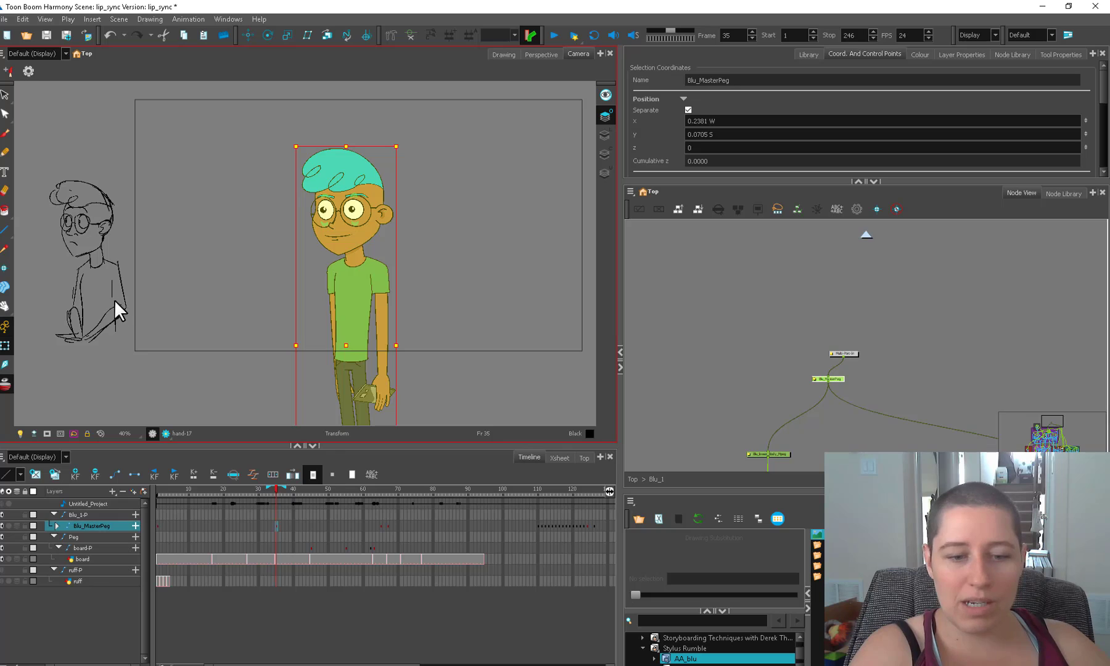
# - Rotate Blu_RLarm_Mpeg at frame 1 to raise the forearm and phone across the torso, and compare it with frame 36
pyautogui.click(161, 488)
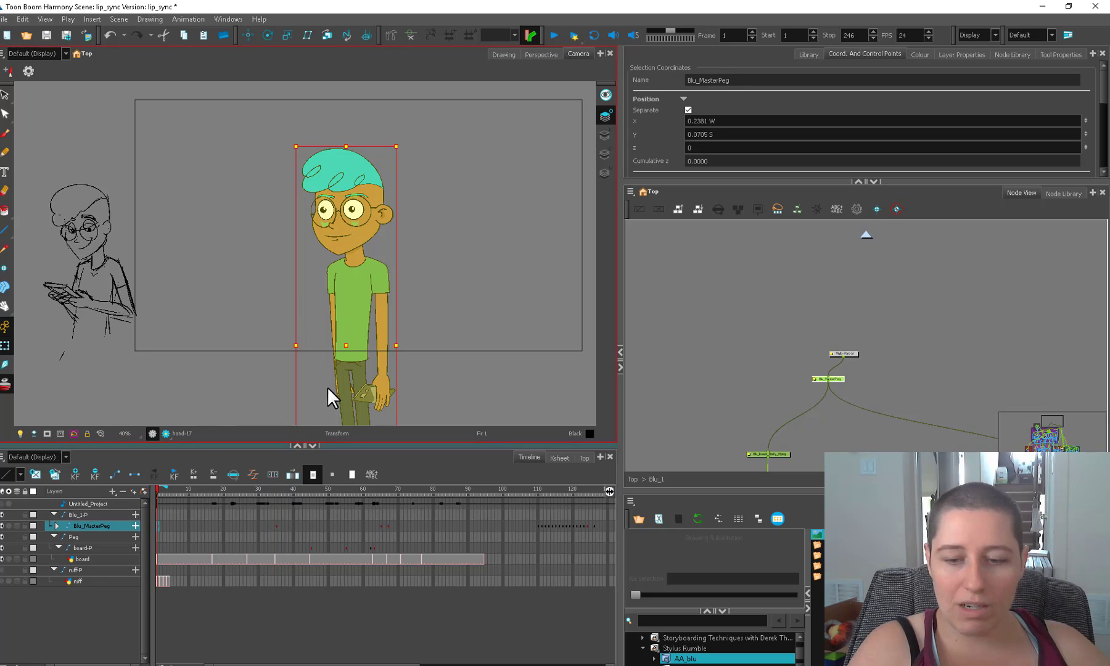
pyautogui.click(382, 373)
pyautogui.moveTo(400, 333); pyautogui.dragTo(342, 318)
pyautogui.click(277, 490)
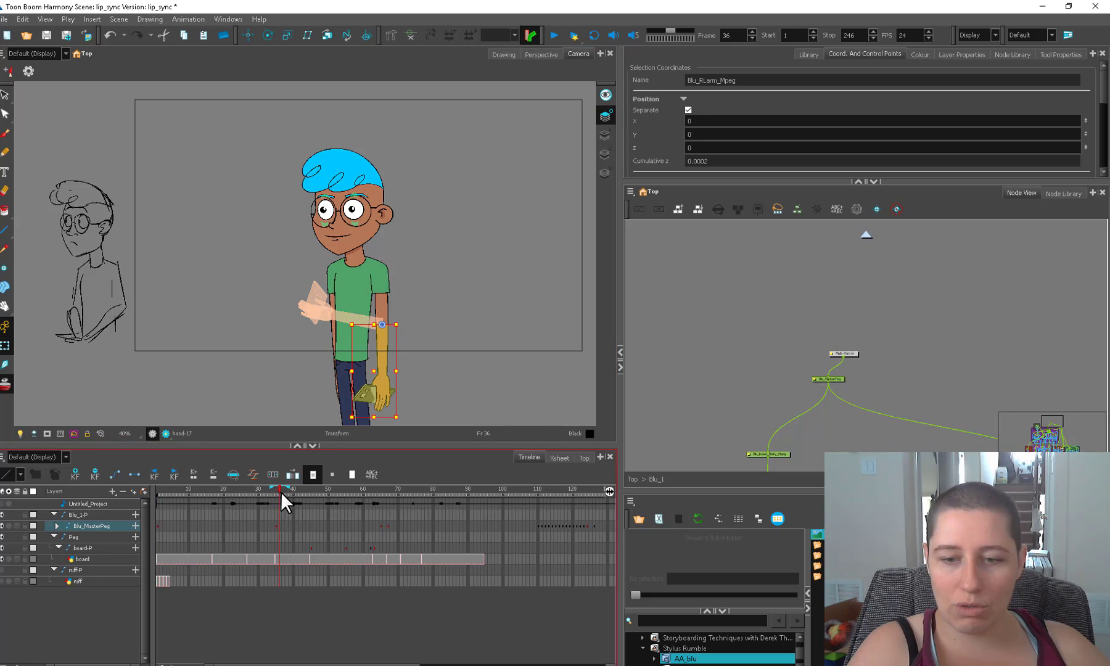
# - Compare Blu's poses with the storyboard drawings across frames 19 to 42
pyautogui.click(283, 524)
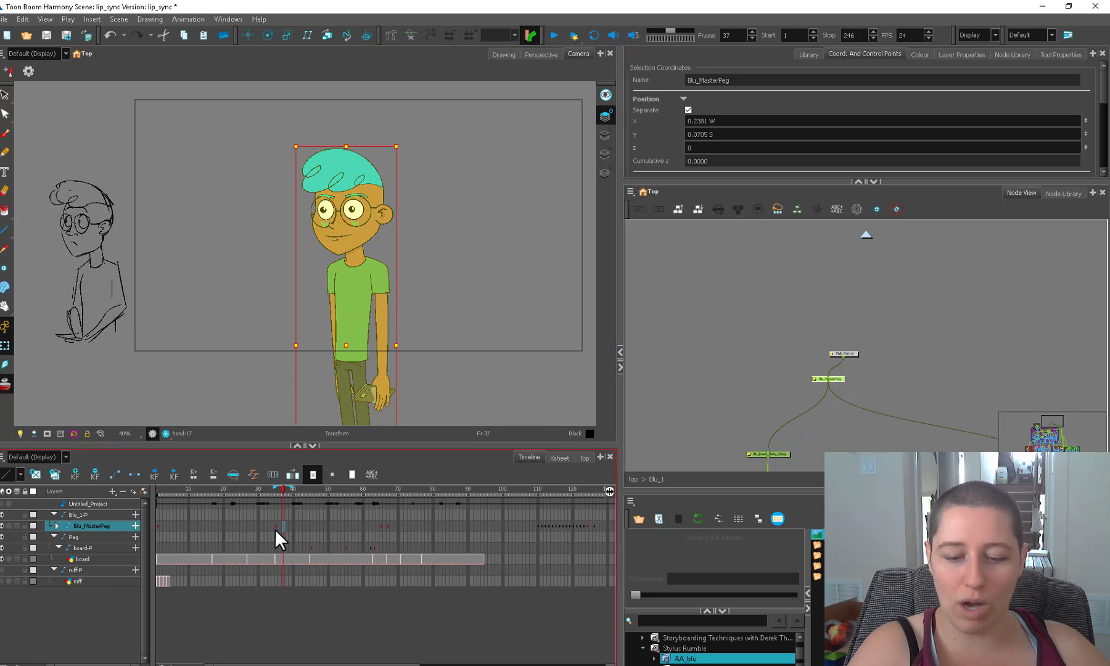
pyautogui.click(277, 490)
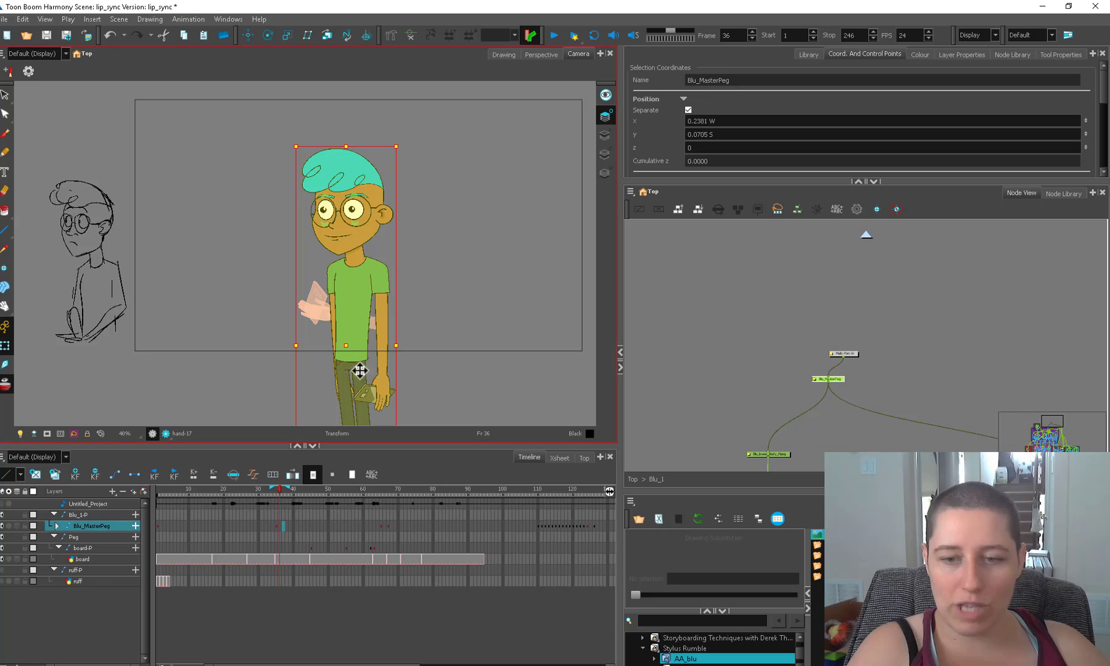
pyautogui.moveTo(279, 490); pyautogui.dragTo(301, 490)
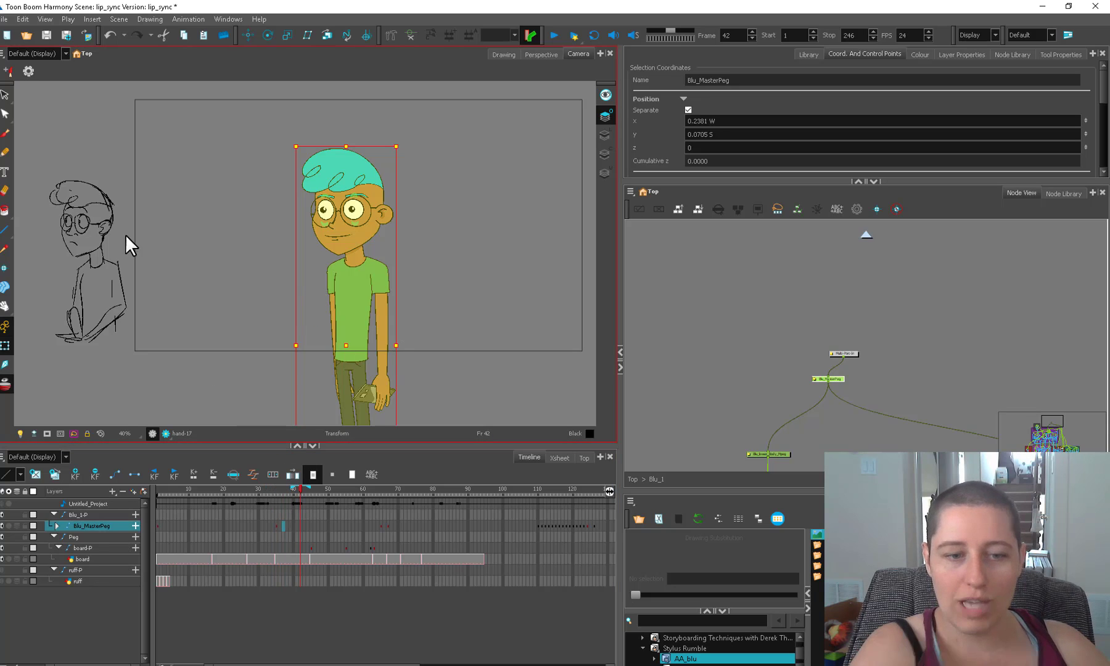
pyautogui.click(221, 490)
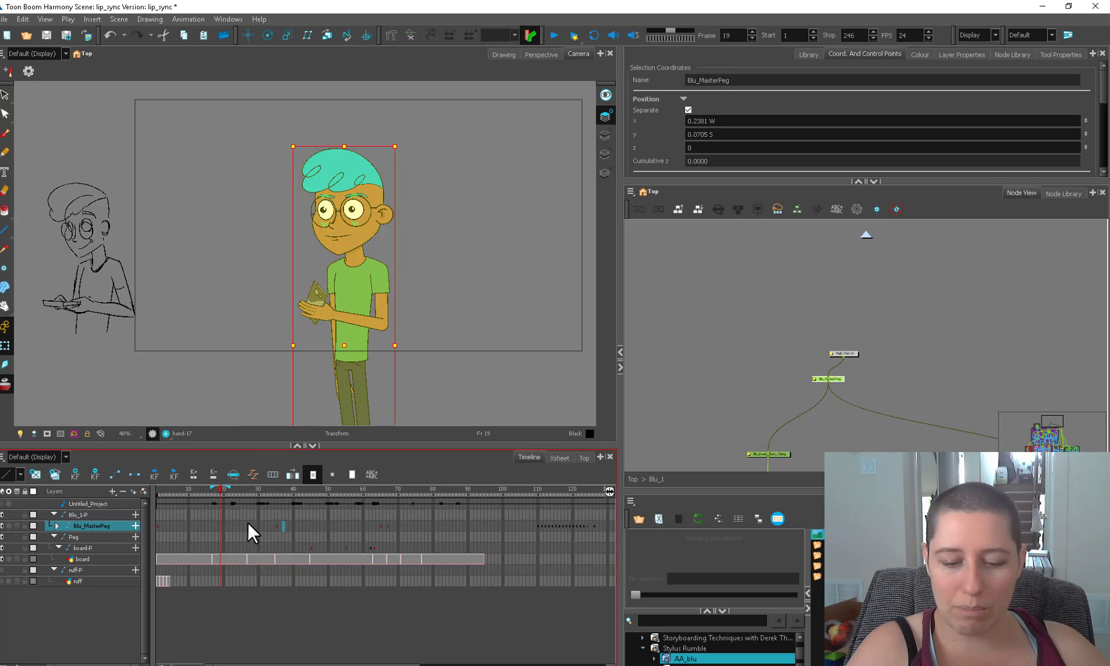
pyautogui.moveTo(284, 492); pyautogui.dragTo(354, 488)
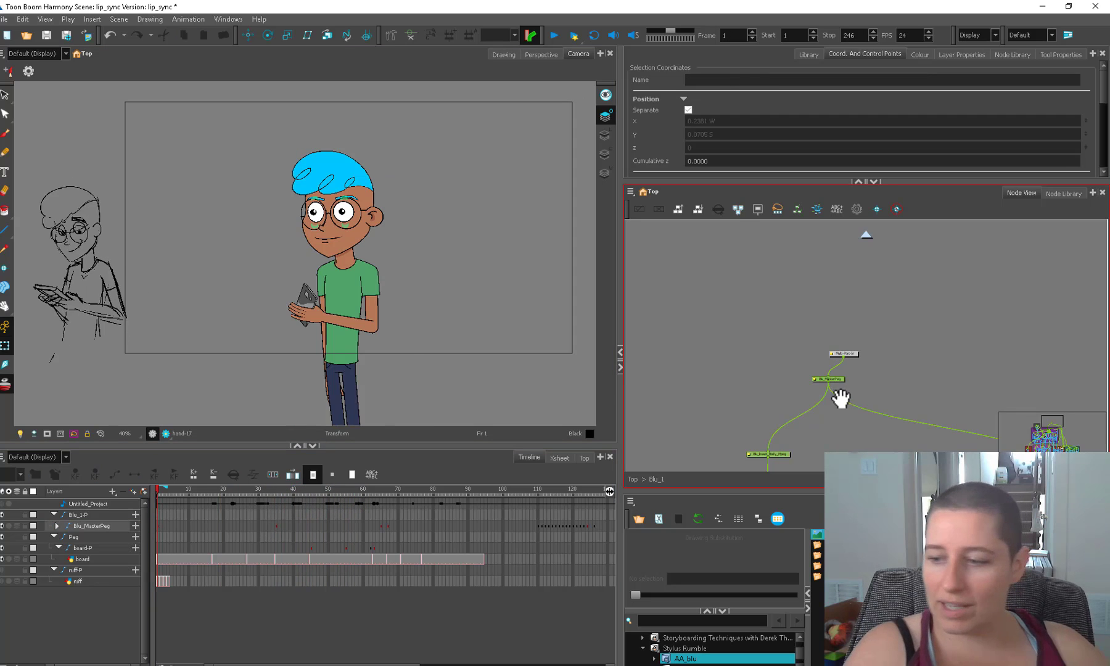
# - Move the legs with Blu_lower_Body_Mpeg at frame 1, down and away from the body, outside the camera frame
pyautogui.moveTo(842, 396); pyautogui.dragTo(803, 358)
pyautogui.moveTo(980, 399); pyautogui.dragTo(823, 338)
pyautogui.click(834, 348)
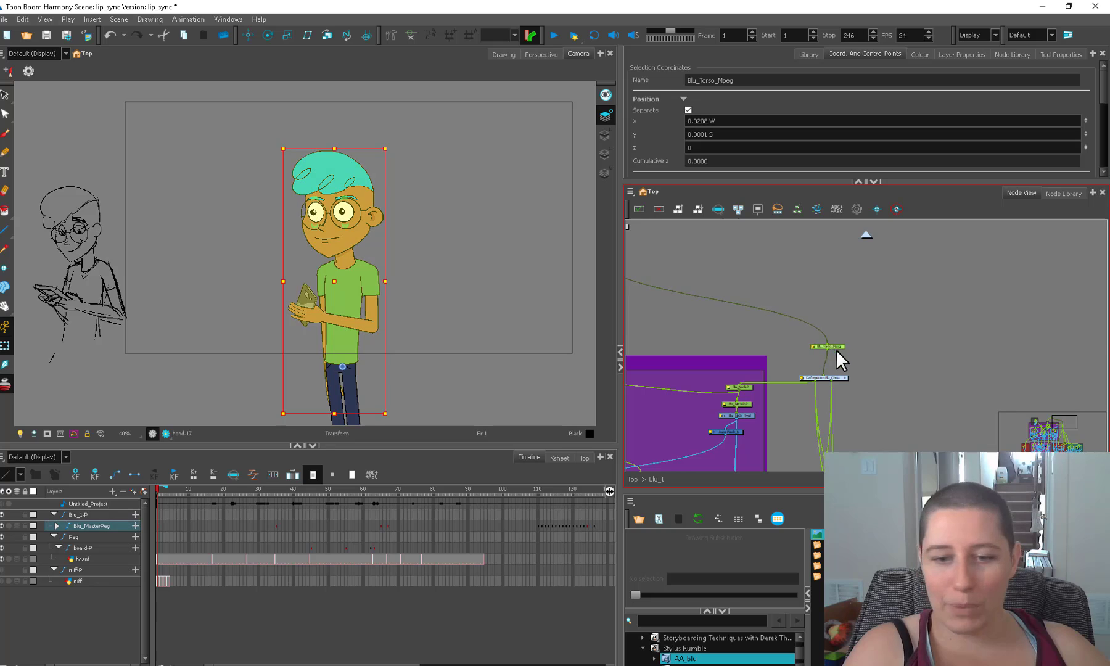
pyautogui.moveTo(680, 349); pyautogui.dragTo(748, 346)
pyautogui.moveTo(652, 322); pyautogui.dragTo(718, 329)
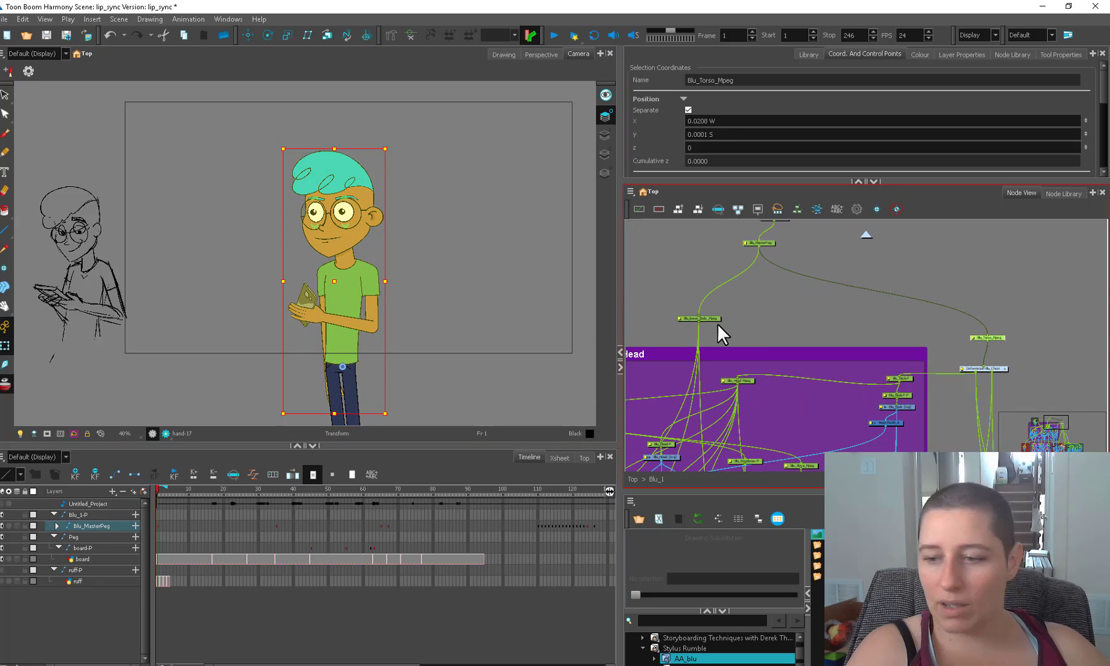
pyautogui.click(708, 326)
pyautogui.press('1')
pyautogui.hotkey('ctrl', 'z')
pyautogui.click(4, 327)
pyautogui.press('1')
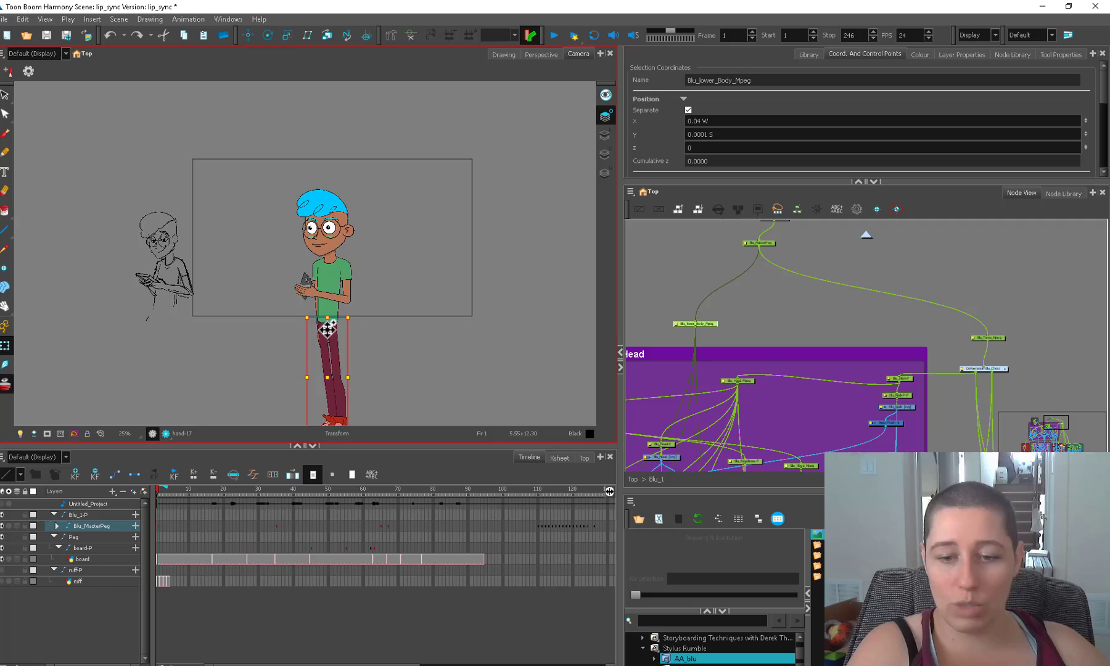
pyautogui.moveTo(327, 329); pyautogui.dragTo(198, 398)
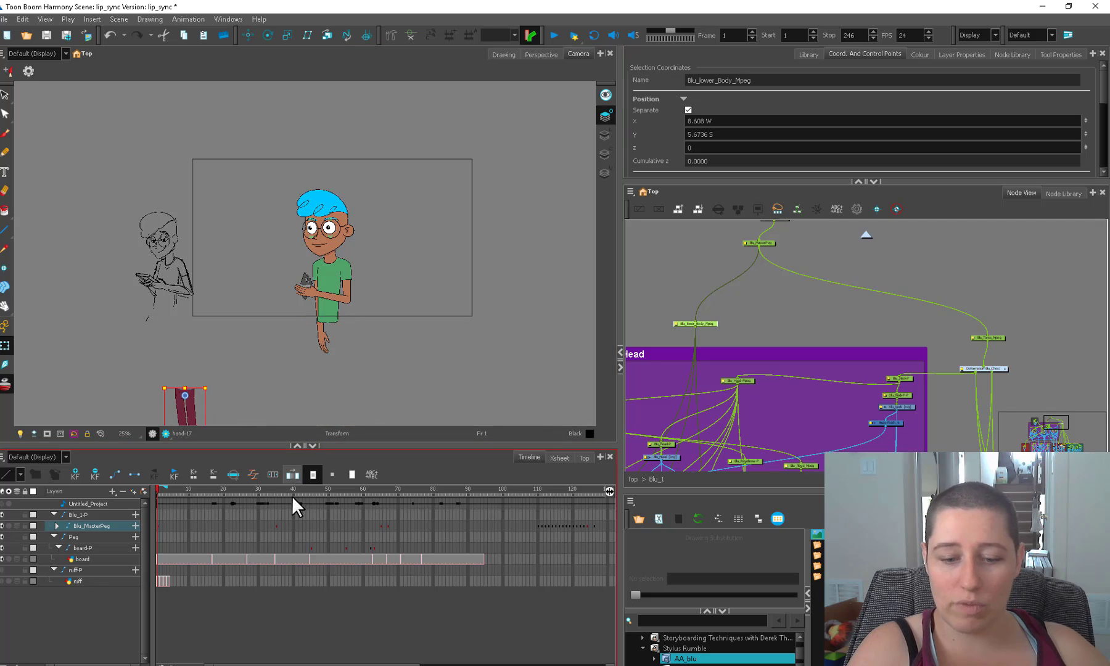
pyautogui.click(426, 488)
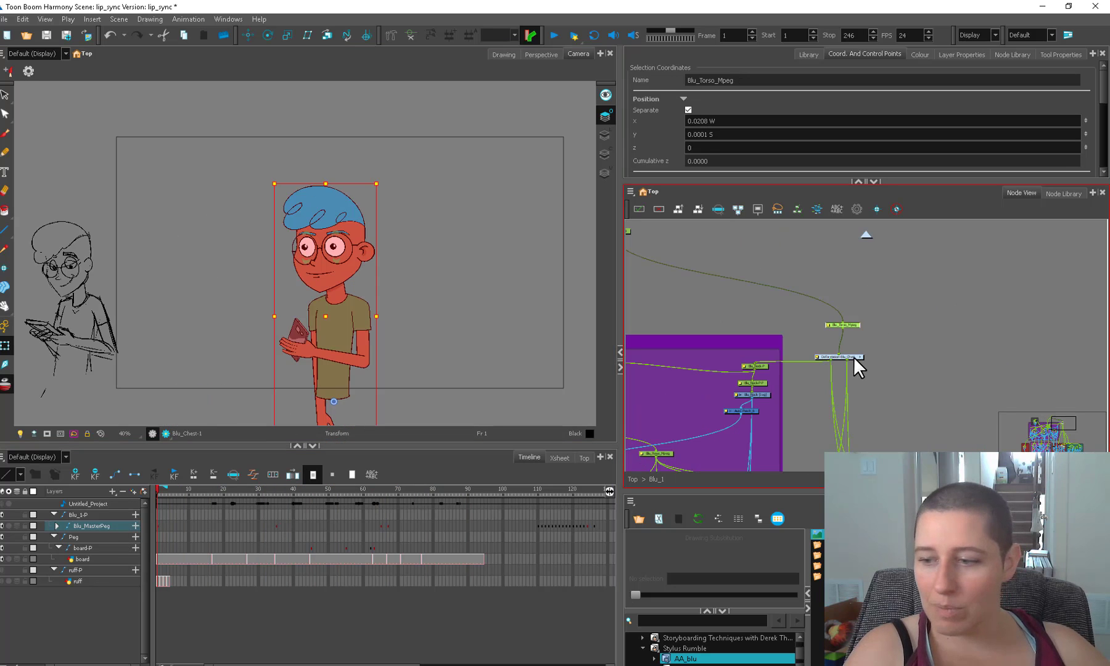
# - Show the chest deformer's controls and bend its curve at frame 2 so the torso leans back like the storyboard
pyautogui.click(853, 356)
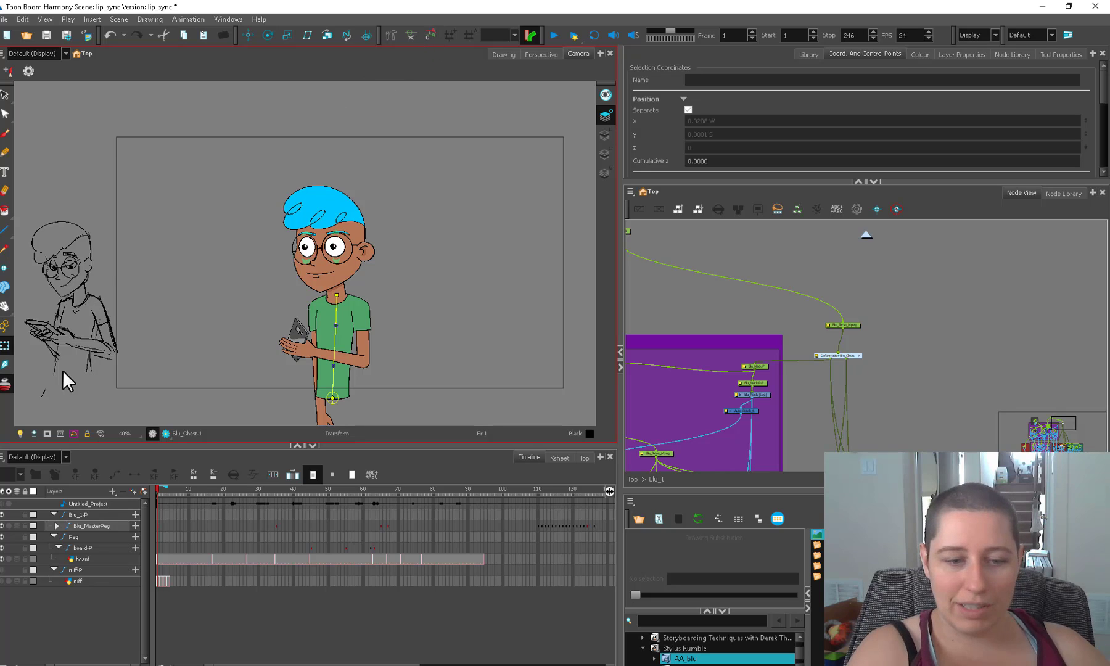
pyautogui.moveTo(215, 489)
pyautogui.mouseDown()
pyautogui.moveTo(281, 492)
pyautogui.moveTo(174, 489)
pyautogui.mouseUp()
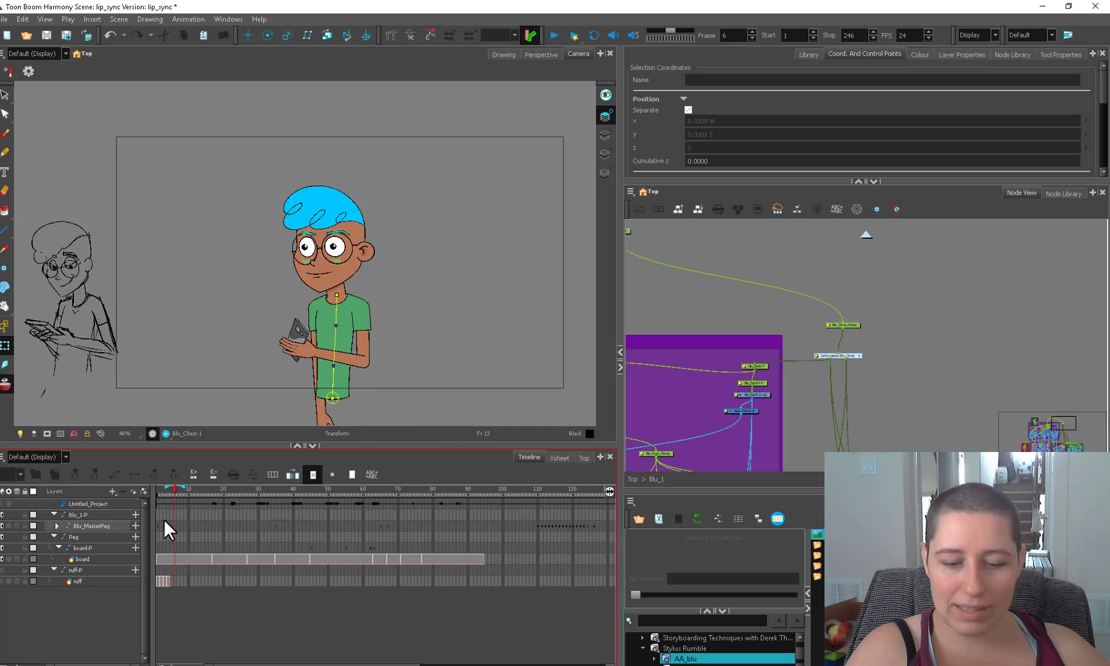
pyautogui.moveTo(272, 489)
pyautogui.mouseDown()
pyautogui.moveTo(388, 491)
pyautogui.moveTo(158, 523)
pyautogui.mouseUp()
pyautogui.click(349, 298)
pyautogui.moveTo(349, 297); pyautogui.dragTo(347, 298)
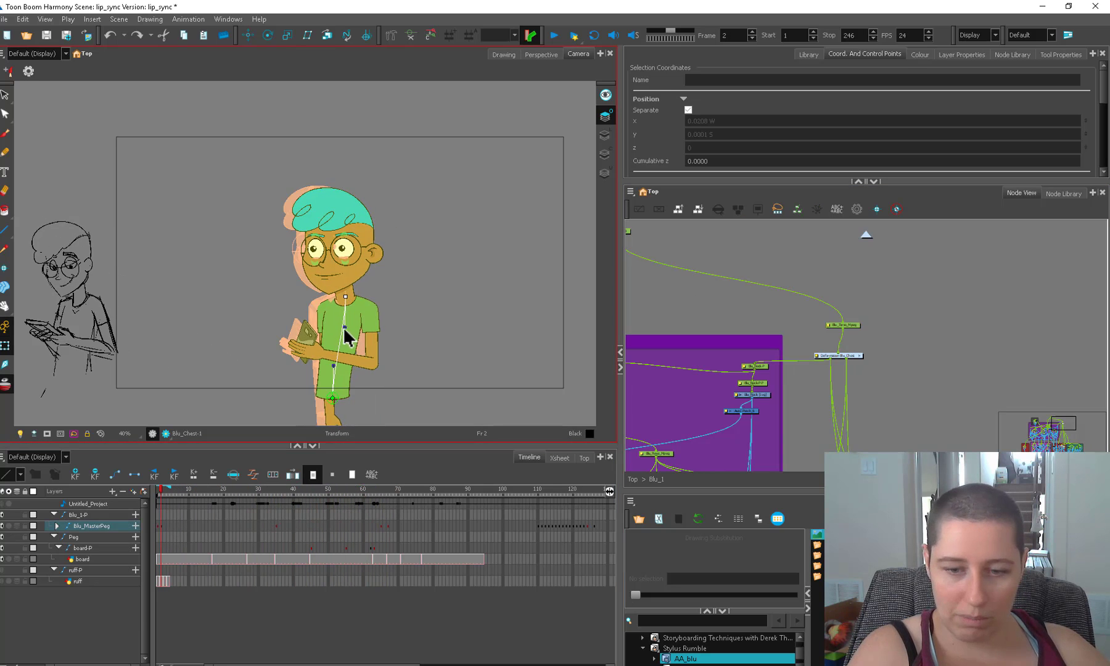
pyautogui.click(374, 385)
pyautogui.click(332, 365)
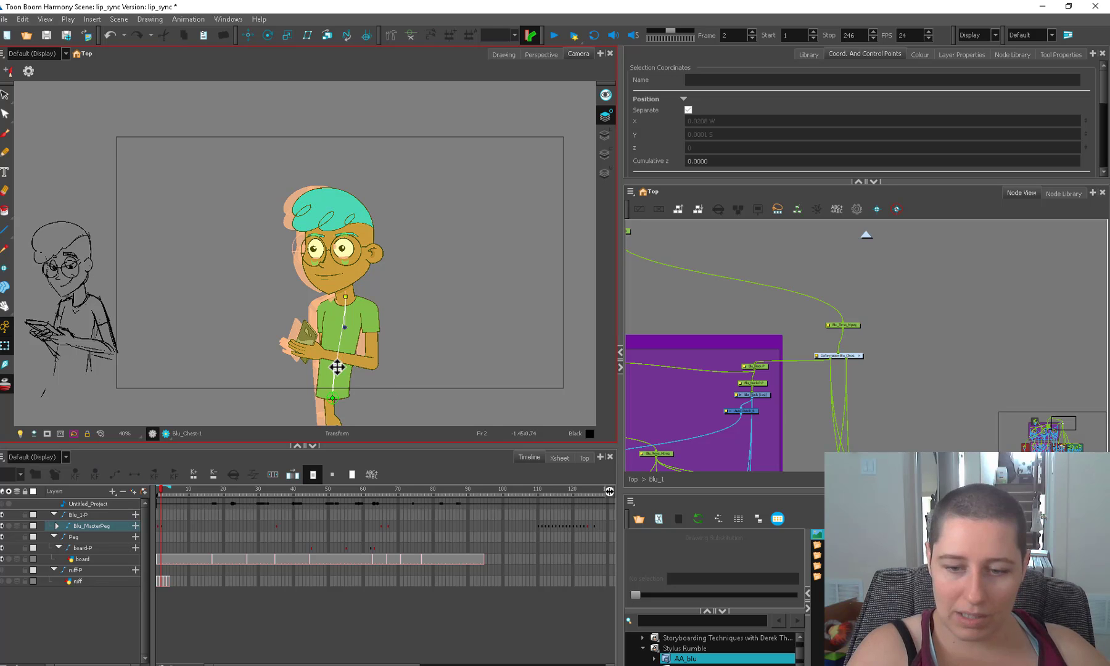
pyautogui.moveTo(334, 366); pyautogui.dragTo(341, 365)
pyautogui.click(349, 272)
pyautogui.moveTo(397, 190); pyautogui.dragTo(391, 187)
# - Rotate Blu_Larm_Mpeg at frame 2 to raise the free arm forward beside the phone hand
pyautogui.click(333, 414)
pyautogui.moveTo(363, 345); pyautogui.dragTo(351, 375)
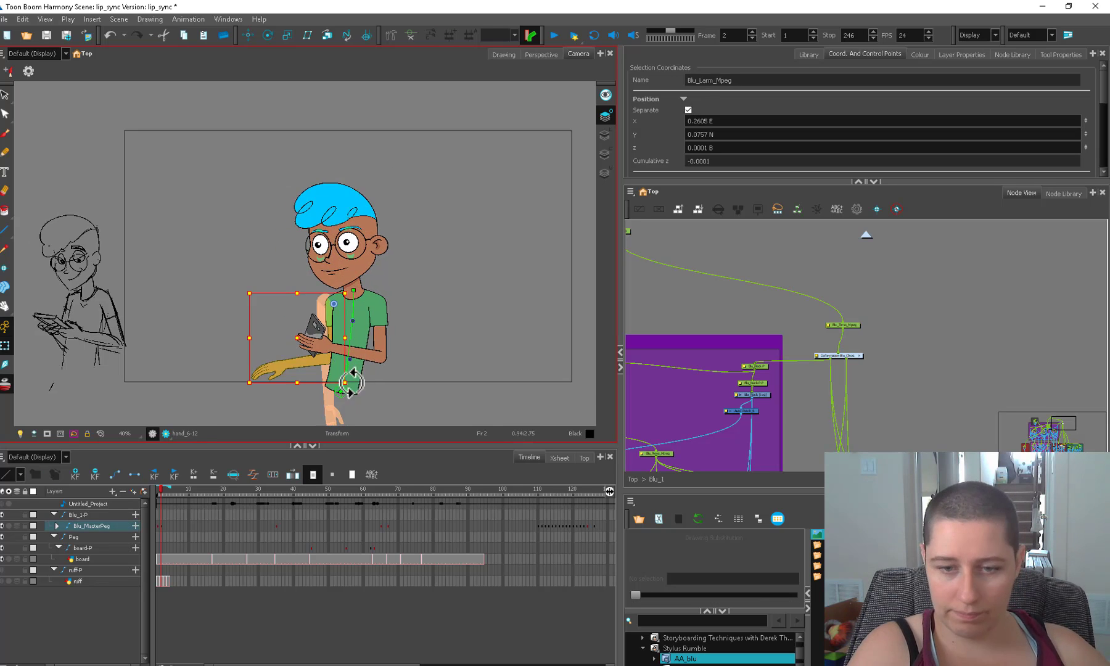
pyautogui.moveTo(275, 327); pyautogui.dragTo(303, 345)
pyautogui.click(303, 346)
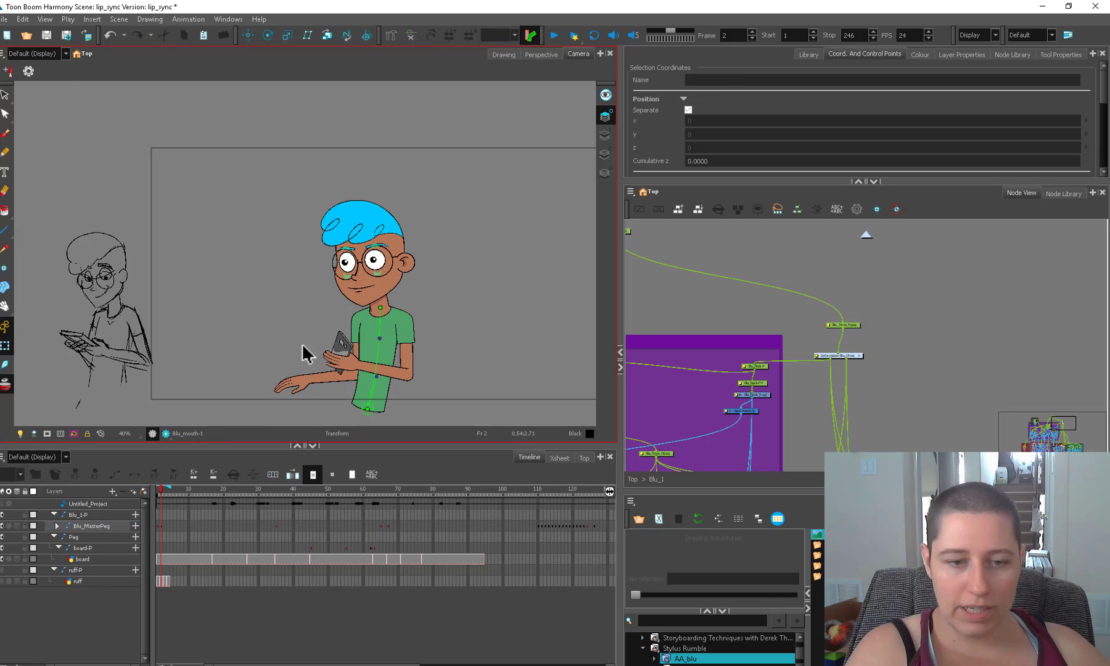
# - Check the storyboard sketch and tilt Blu's head steeply down toward the phone at frame 2
pyautogui.click(140, 328)
pyautogui.hotkey('alt', 'b')
pyautogui.moveTo(144, 328)
pyautogui.mouseDown()
pyautogui.moveTo(155, 343)
pyautogui.moveTo(193, 310)
pyautogui.mouseUp()
pyautogui.press('2')
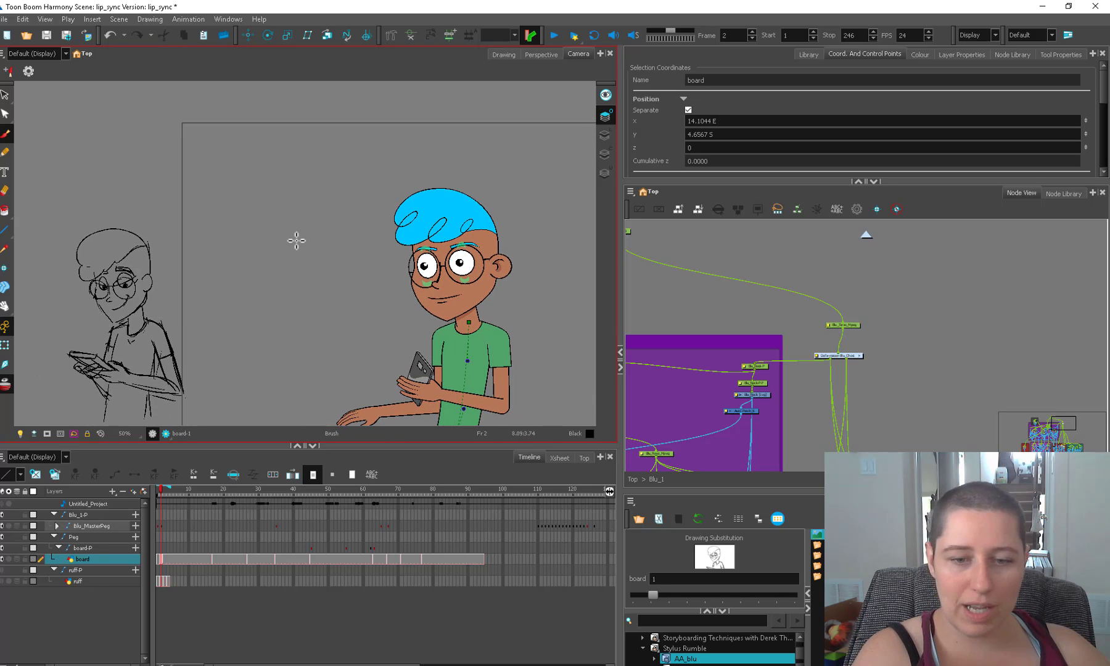
pyautogui.moveTo(464, 263); pyautogui.dragTo(411, 251)
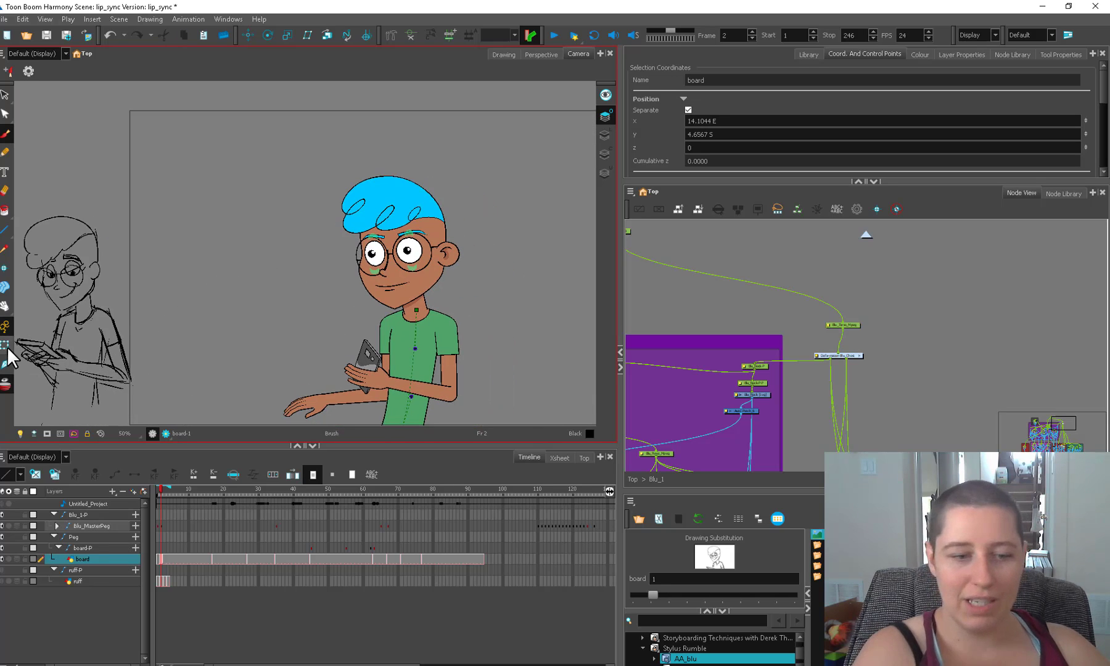
pyautogui.click(6, 346)
pyautogui.click(393, 285)
pyautogui.click(467, 259)
pyautogui.click(430, 275)
pyautogui.press('b')
pyautogui.moveTo(465, 314); pyautogui.dragTo(470, 289)
pyautogui.click(480, 281)
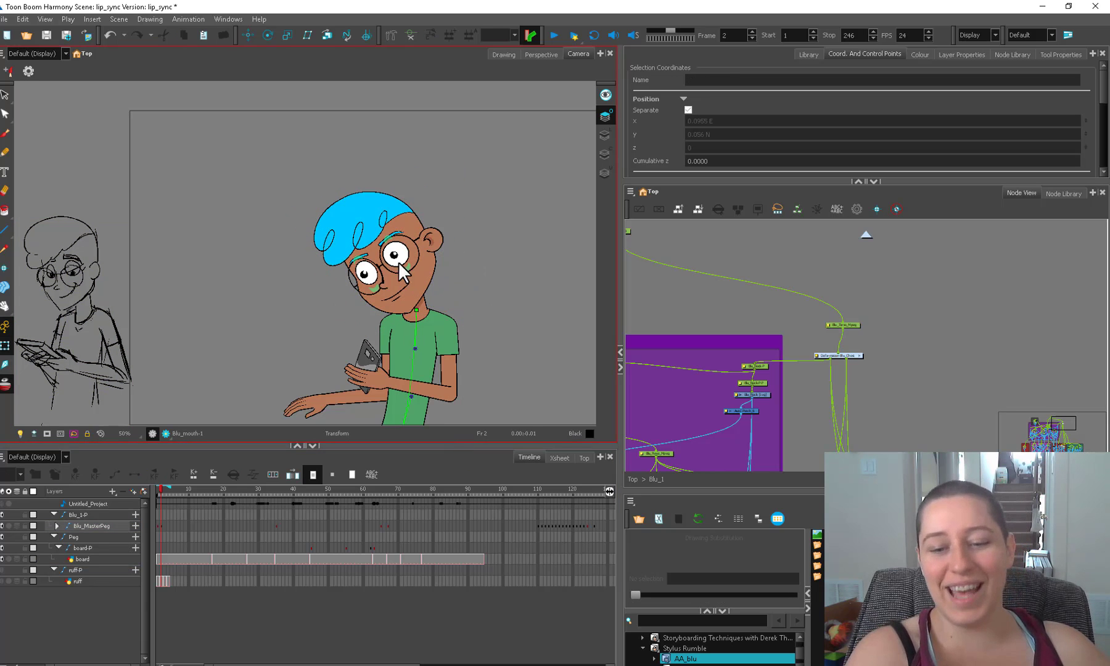
# - Lower the pupils and adjust the downward tilt of Blu_Head-Mpeg at frame 2
pyautogui.press('2')
pyautogui.moveTo(397, 262); pyautogui.dragTo(341, 282)
pyautogui.press('2')
pyautogui.click(339, 308)
pyautogui.press('o')
pyautogui.moveTo(882, 347); pyautogui.dragTo(741, 363)
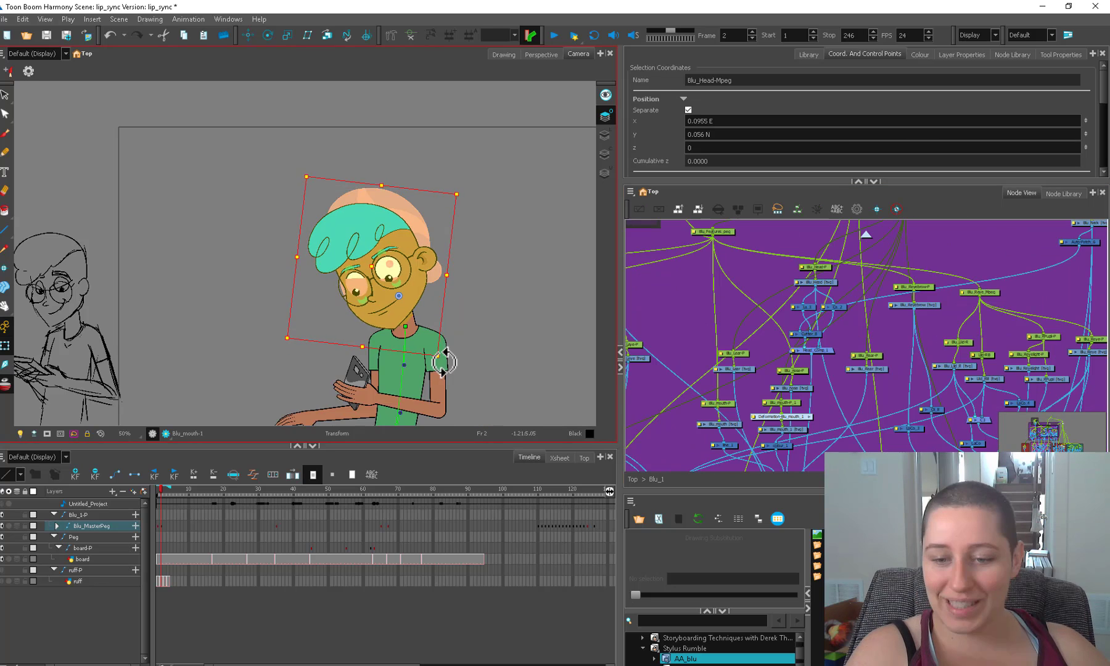
pyautogui.press('Escape')
pyautogui.press('1')
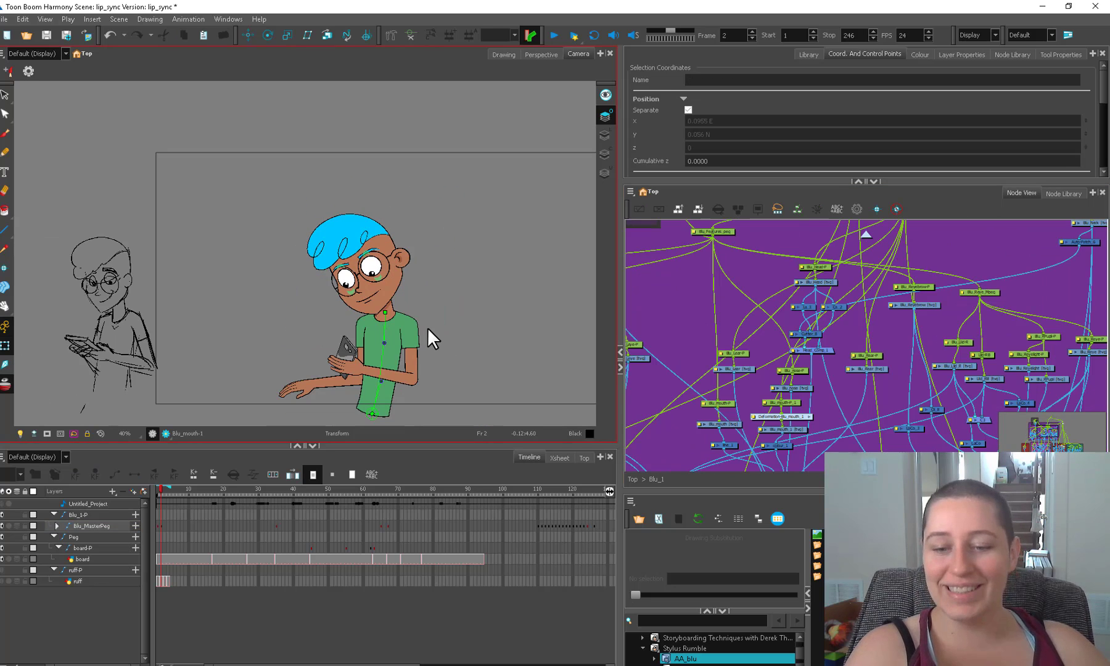
# - Rotate Blu_Head-Mpeg back to nearly upright, and move the Blu_MasterPeg keys from frame 2 to frame 1
pyautogui.click(386, 297)
pyautogui.press('b')
pyautogui.press('b')
pyautogui.press('b')
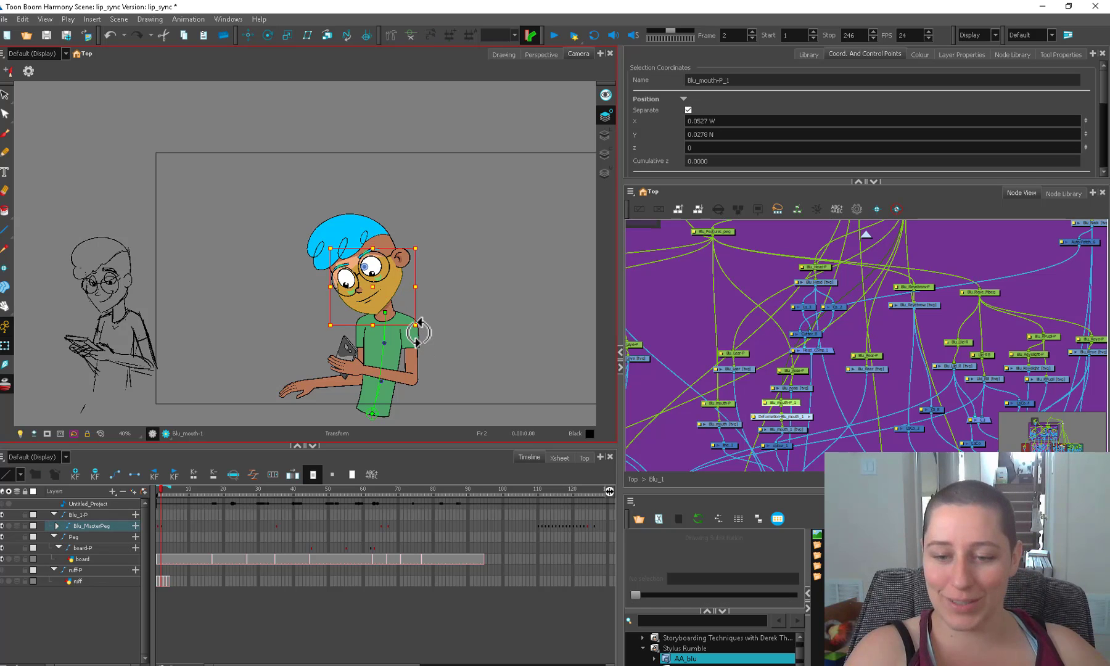
pyautogui.moveTo(425, 336); pyautogui.dragTo(392, 333)
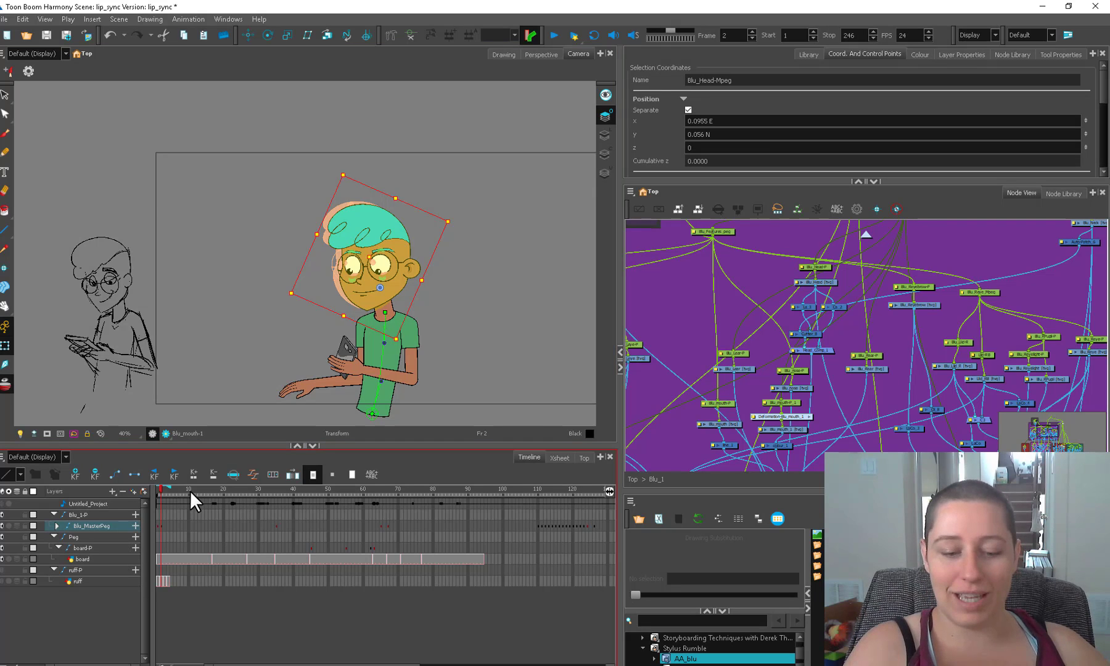
pyautogui.click(160, 525)
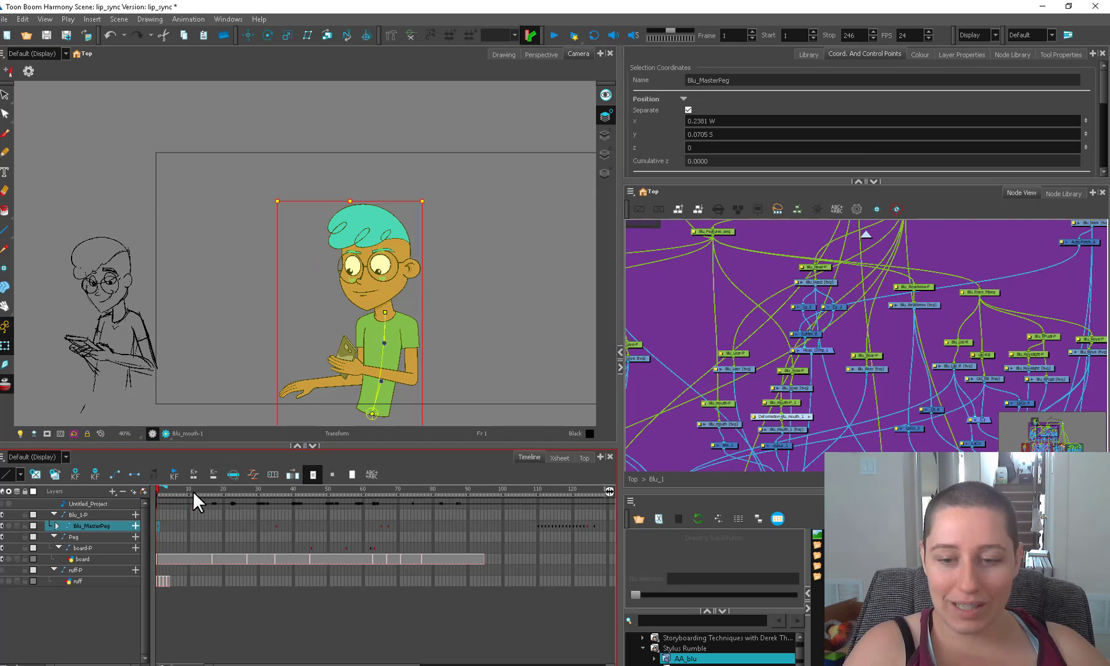
# - Locate Blu_Head-Mpeg in the timeline and add a keyframe to it at frame 17
pyautogui.moveTo(273, 489)
pyautogui.mouseDown()
pyautogui.moveTo(318, 490)
pyautogui.moveTo(233, 504)
pyautogui.mouseUp()
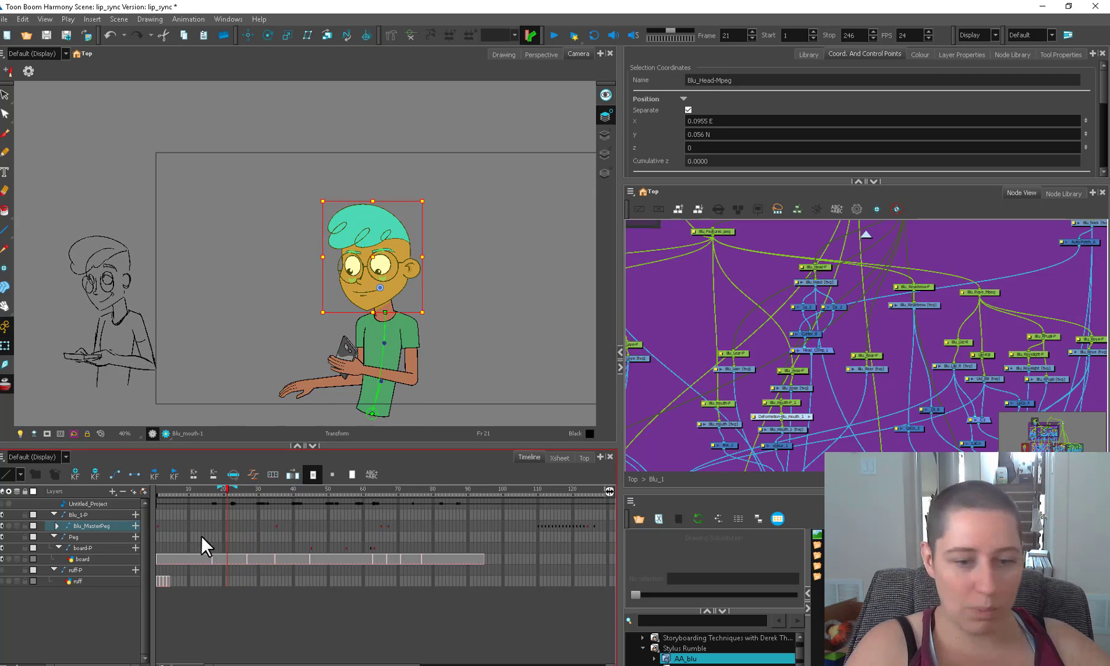
pyautogui.press('o')
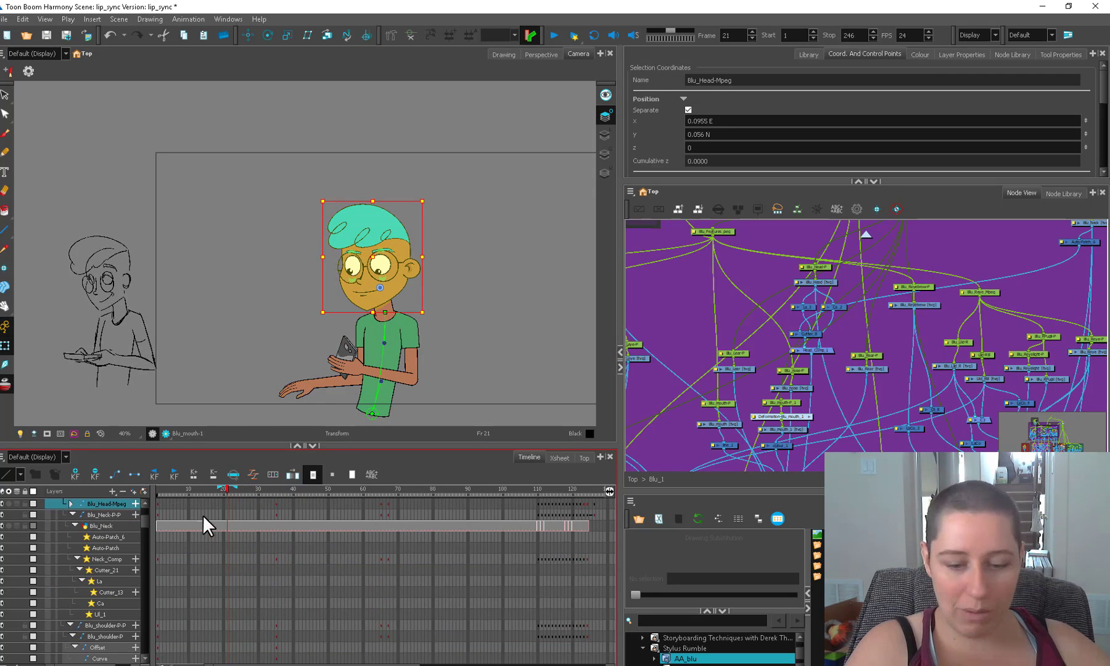
pyautogui.moveTo(224, 489)
pyautogui.mouseDown()
pyautogui.moveTo(156, 507)
pyautogui.moveTo(233, 488)
pyautogui.moveTo(204, 500)
pyautogui.moveTo(213, 505)
pyautogui.mouseUp()
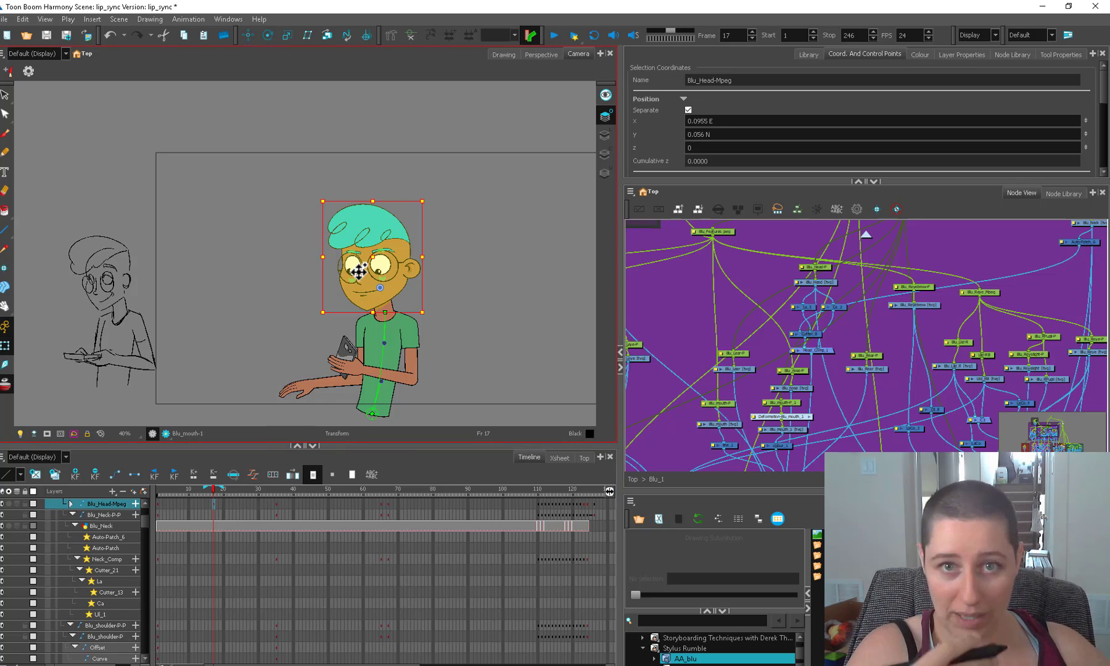
pyautogui.moveTo(213, 487); pyautogui.dragTo(154, 496)
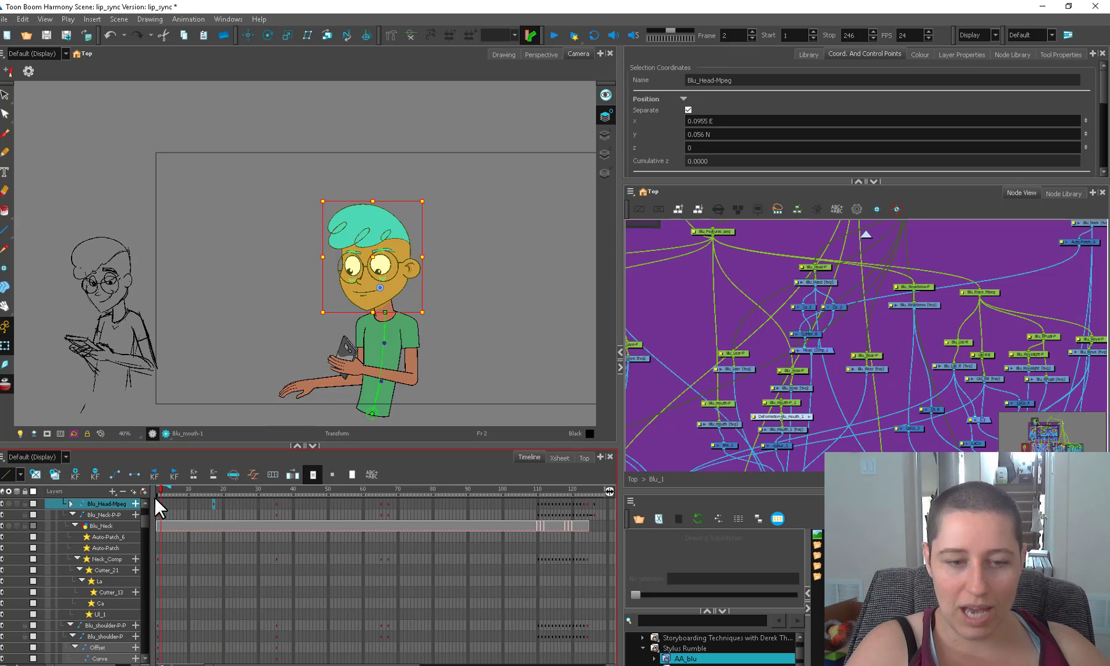
# - Select Blu_Head-Mpeg and adjust the head at frame 1, cancel the exposure extension, and key the peg at frame 2
pyautogui.click(370, 289)
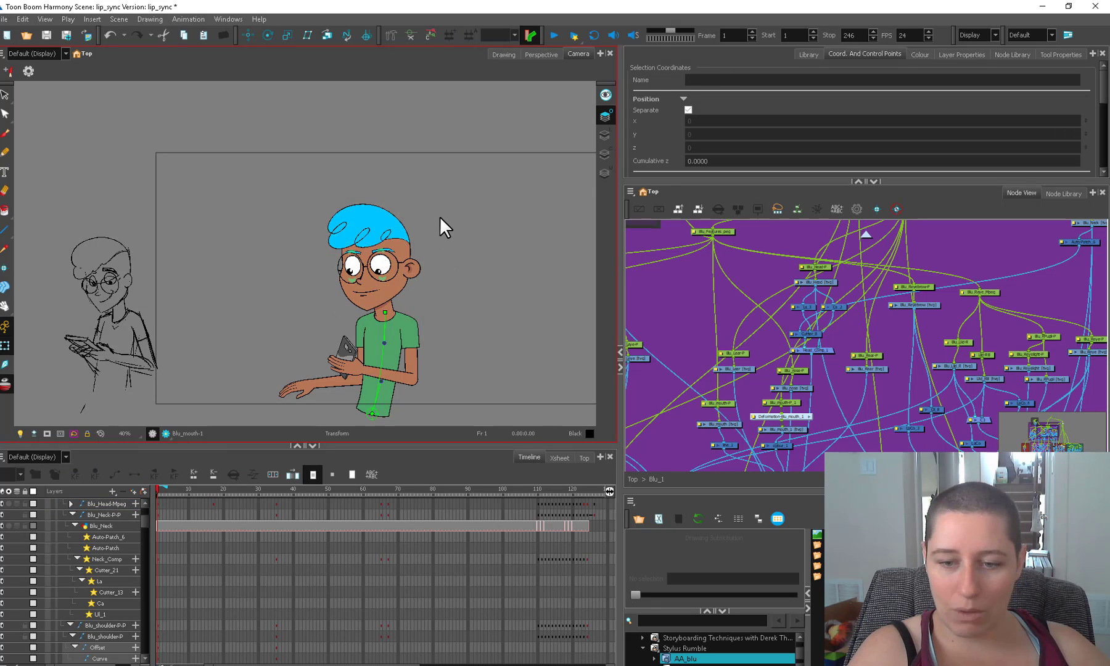
pyautogui.press('b')
pyautogui.moveTo(430, 200); pyautogui.dragTo(422, 196)
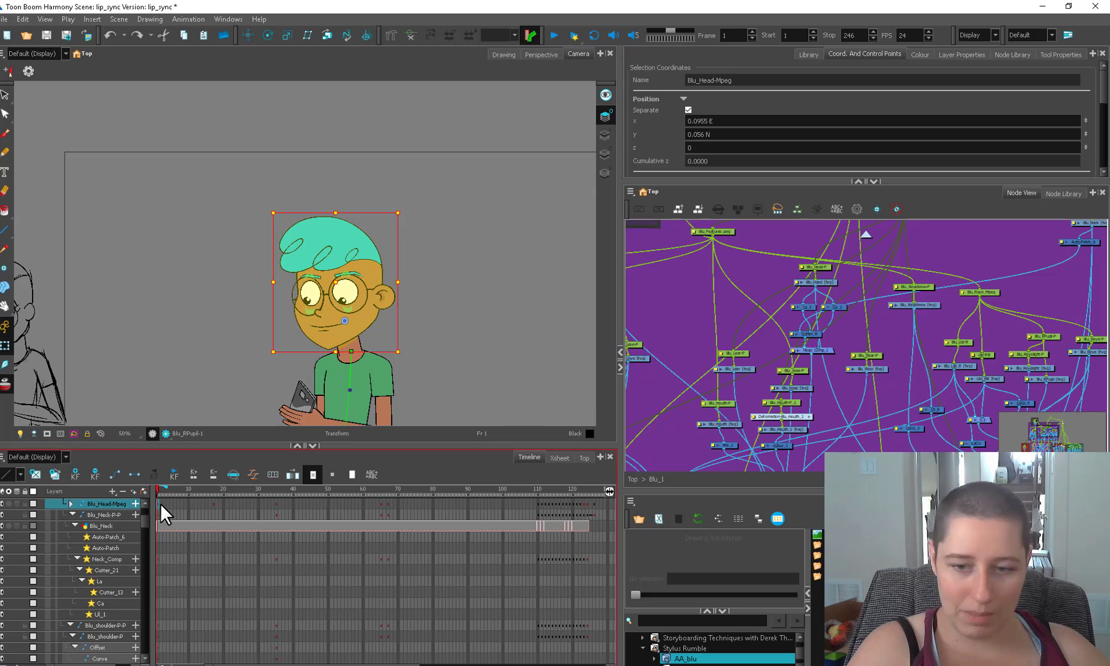
pyautogui.press('F5')
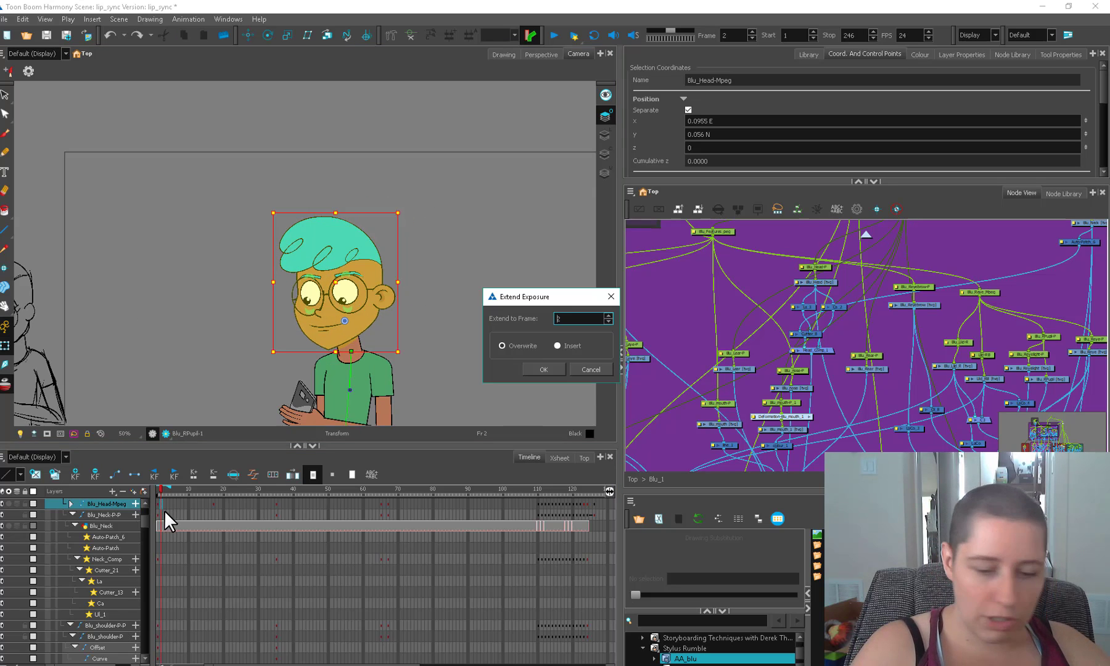
pyautogui.click(582, 370)
pyautogui.press('2')
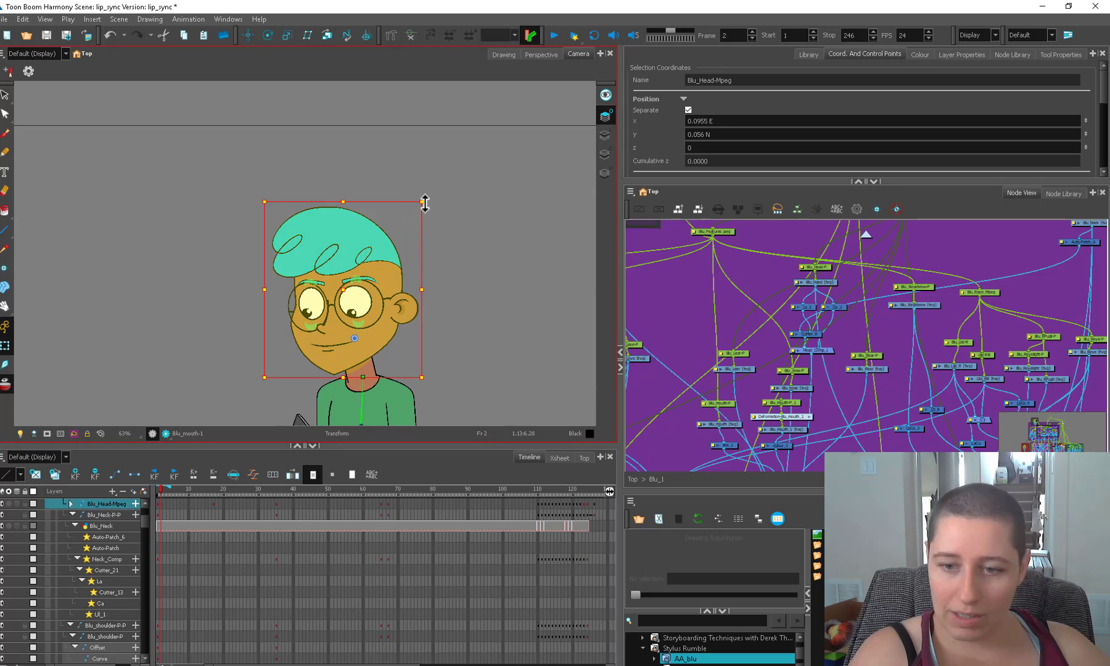
# - Adjust the head at frame 2 and rotate Blu_Features_peg slightly to angle the facial features toward the phone
pyautogui.moveTo(426, 203); pyautogui.dragTo(447, 241)
pyautogui.press('2')
pyautogui.click(370, 313)
pyautogui.press('b')
pyautogui.press('b')
pyautogui.press('b')
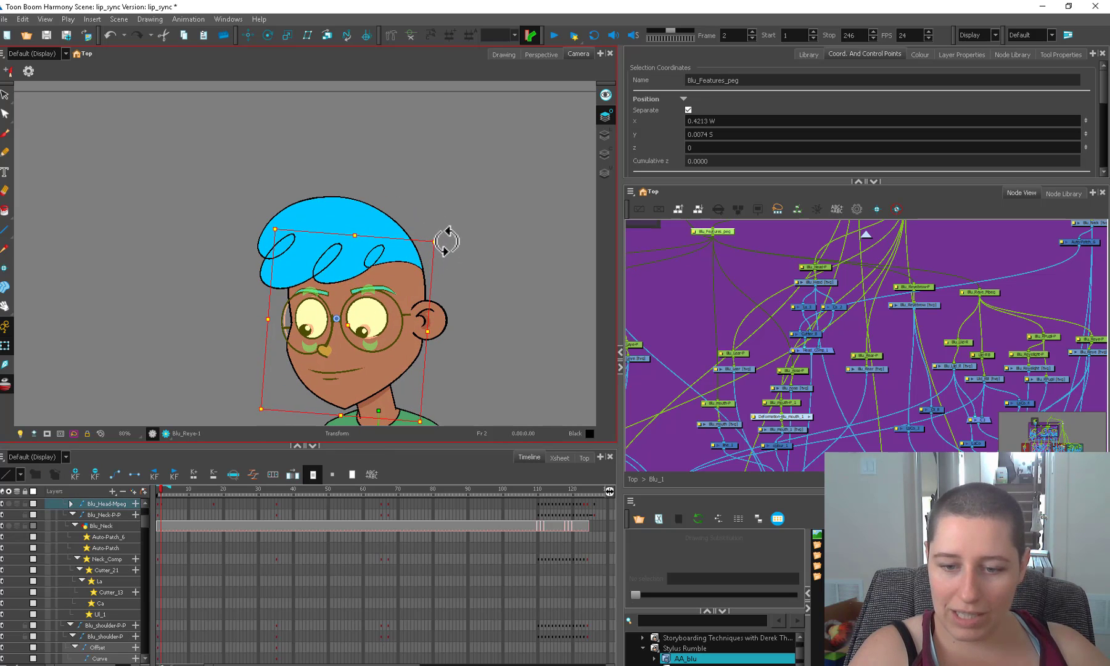
pyautogui.moveTo(371, 324); pyautogui.dragTo(372, 327)
# - Move the ear drawing Blu_Rear slightly higher on the side of the head at frame 2
pyautogui.click(407, 318)
pyautogui.moveTo(461, 318); pyautogui.dragTo(383, 341)
pyautogui.press('2')
pyautogui.press('2')
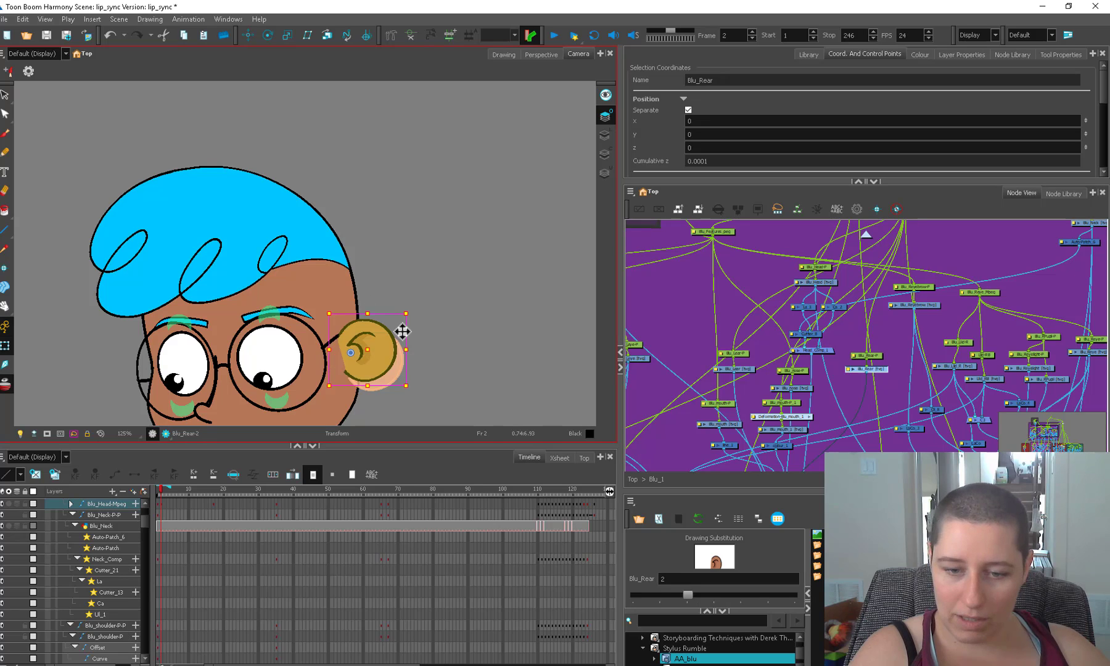
pyautogui.click(395, 297)
# - Select the far glasses arm Blu_Garm and rotate it upward at frame 2
pyautogui.click(161, 380)
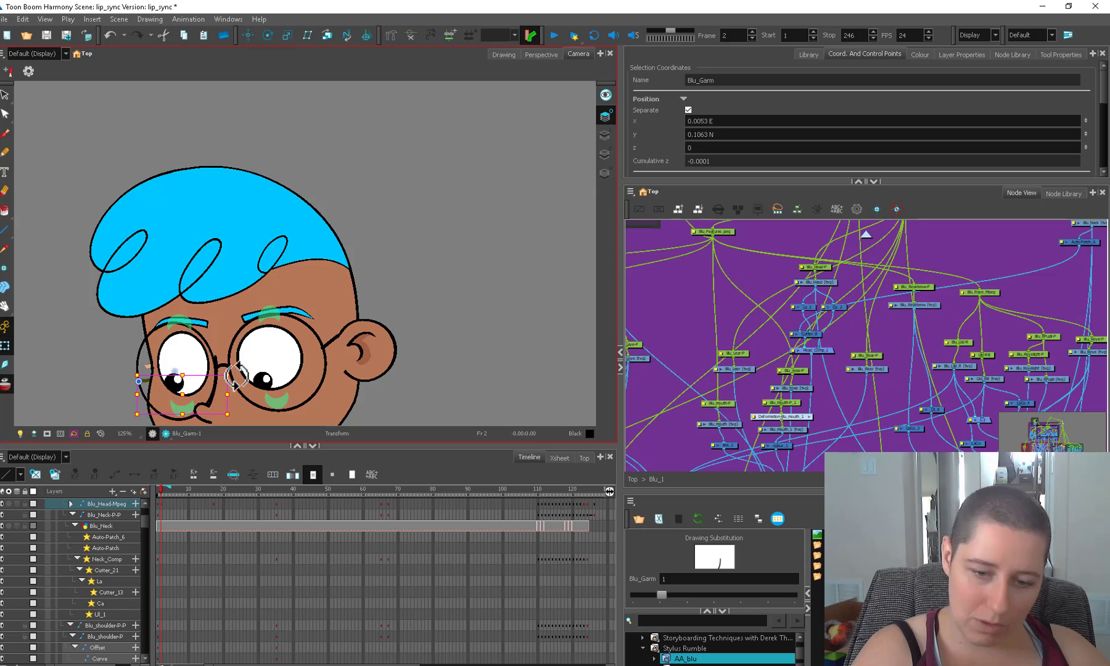
pyautogui.moveTo(233, 374); pyautogui.dragTo(217, 321)
pyautogui.click(410, 302)
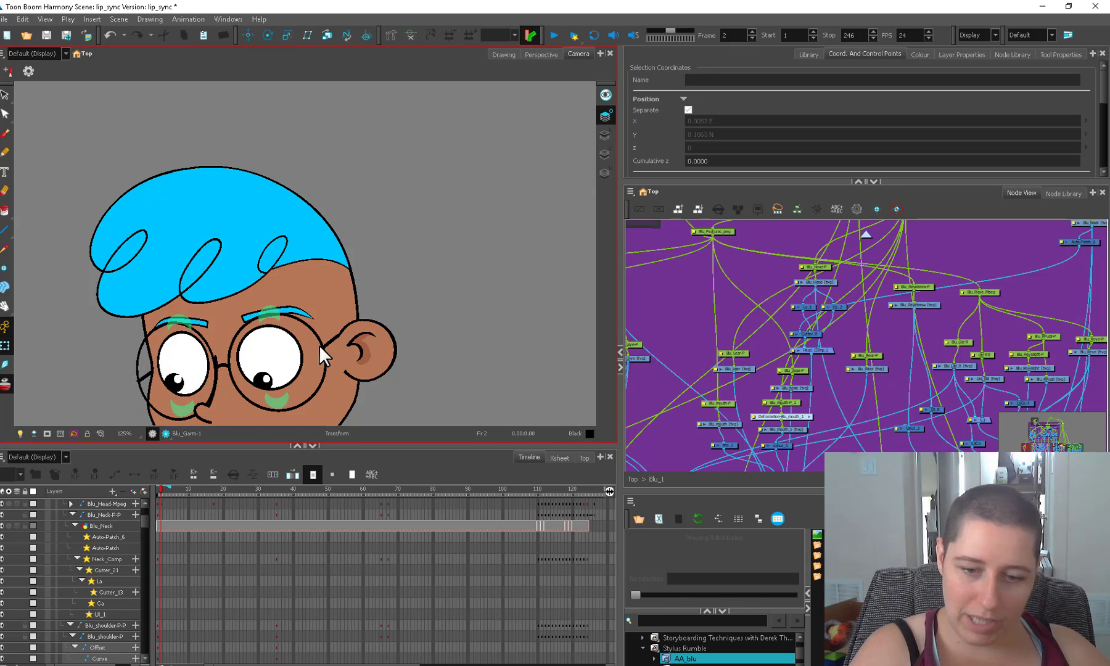
# - Select the glasses peg Blu_glasses-P_2-P and move the glasses slightly down the face at frame 2
pyautogui.press('2')
pyautogui.click(321, 347)
pyautogui.press('b')
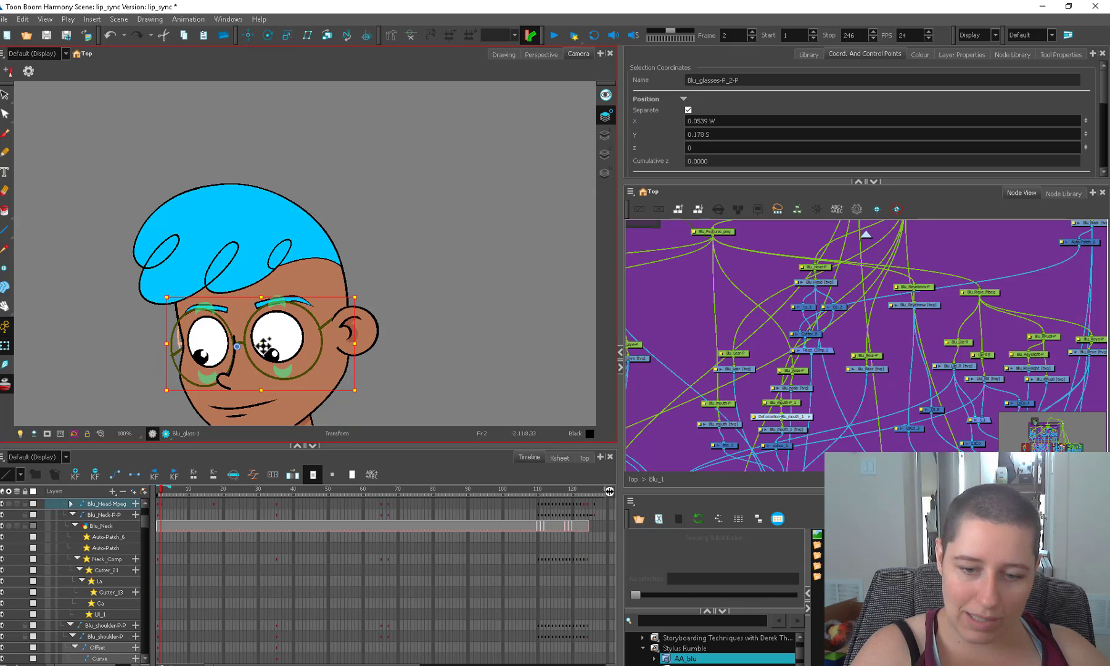
pyautogui.moveTo(263, 346); pyautogui.dragTo(263, 362)
pyautogui.click(407, 312)
# - Locate the near glasses arm Blu_Garm_1 in the timeline and swap its drawing to 6 at frame 2
pyautogui.click(328, 335)
pyautogui.press('b')
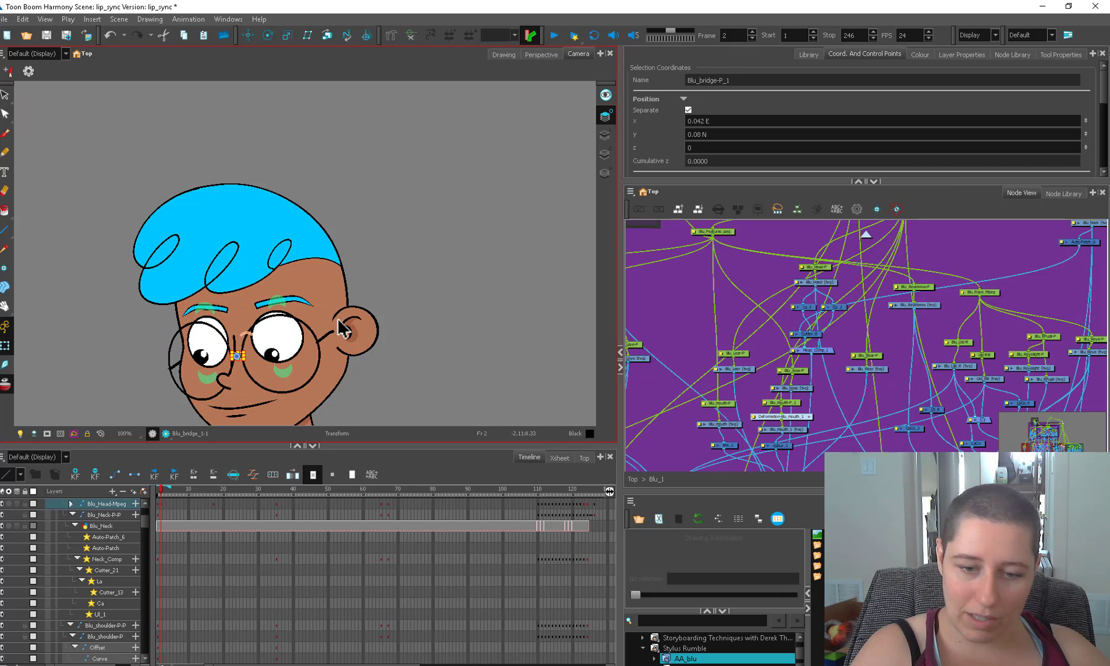
pyautogui.press('b')
pyautogui.click(329, 333)
pyautogui.moveTo(669, 594)
pyautogui.mouseDown()
pyautogui.moveTo(772, 597)
pyautogui.moveTo(668, 596)
pyautogui.mouseUp()
pyautogui.press('o')
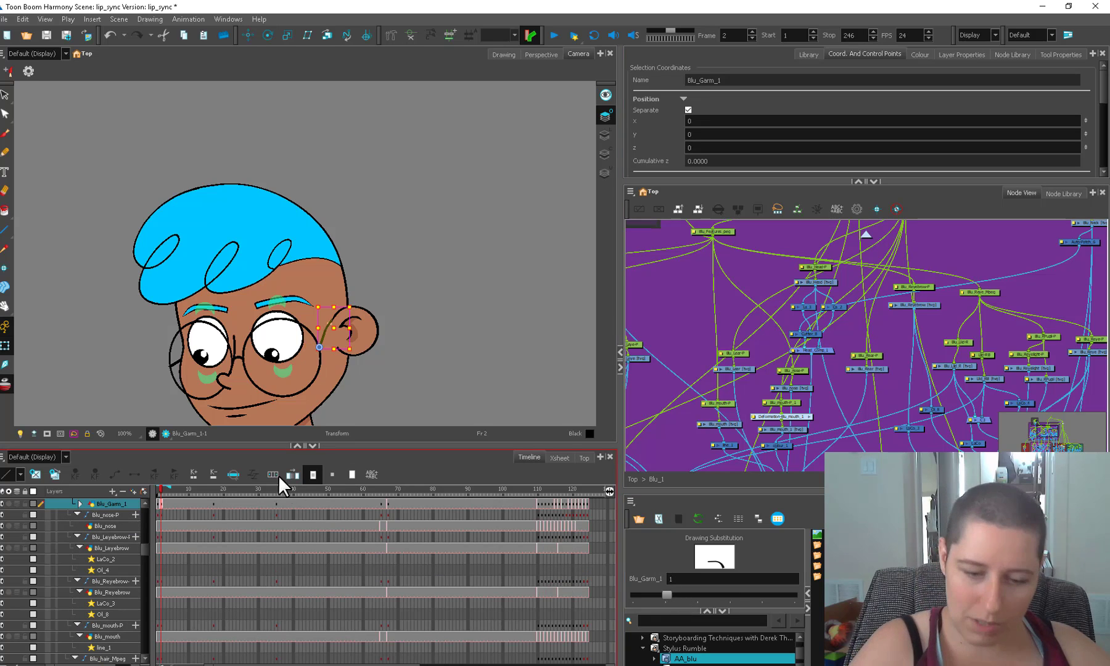
pyautogui.scroll(1, 382, 385)
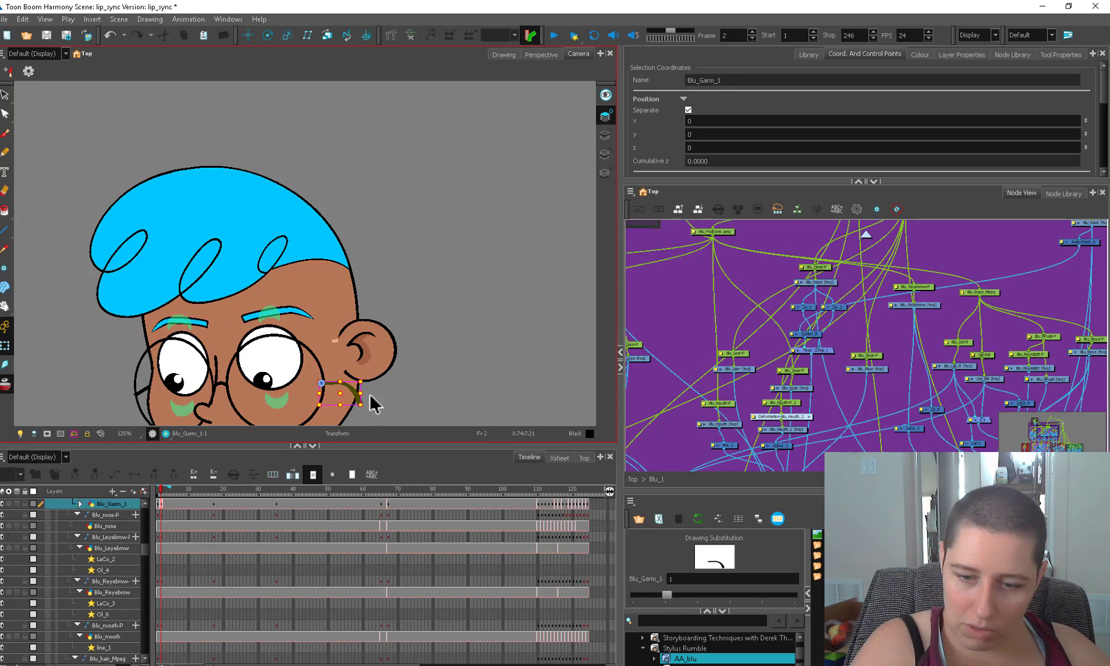
pyautogui.scroll(1, 374, 404)
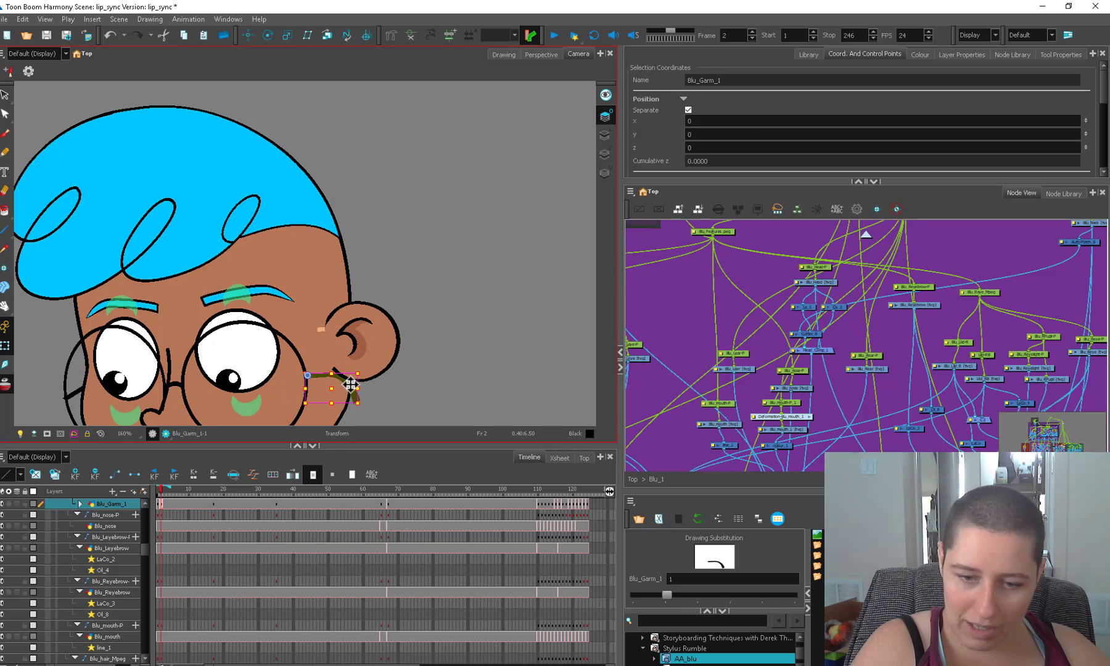
pyautogui.click(80, 504)
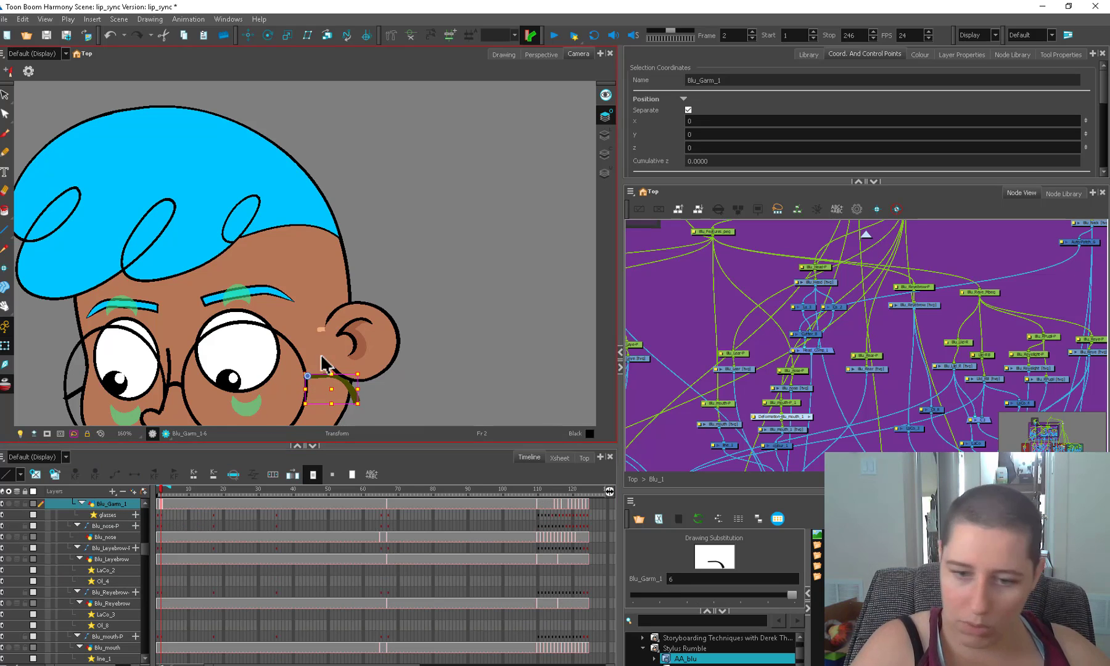
# - Select Blu's hair pieces together and adjust their tilt over the forehead at frame 2
pyautogui.scroll(-2, 352, 320)
pyautogui.click(299, 223)
pyautogui.click(308, 211)
pyautogui.keyDown('shift'); pyautogui.click(210, 220); pyautogui.keyUp('shift')
pyautogui.moveTo(349, 170); pyautogui.dragTo(366, 201)
pyautogui.moveTo(239, 161); pyautogui.dragTo(241, 152)
pyautogui.click(259, 138)
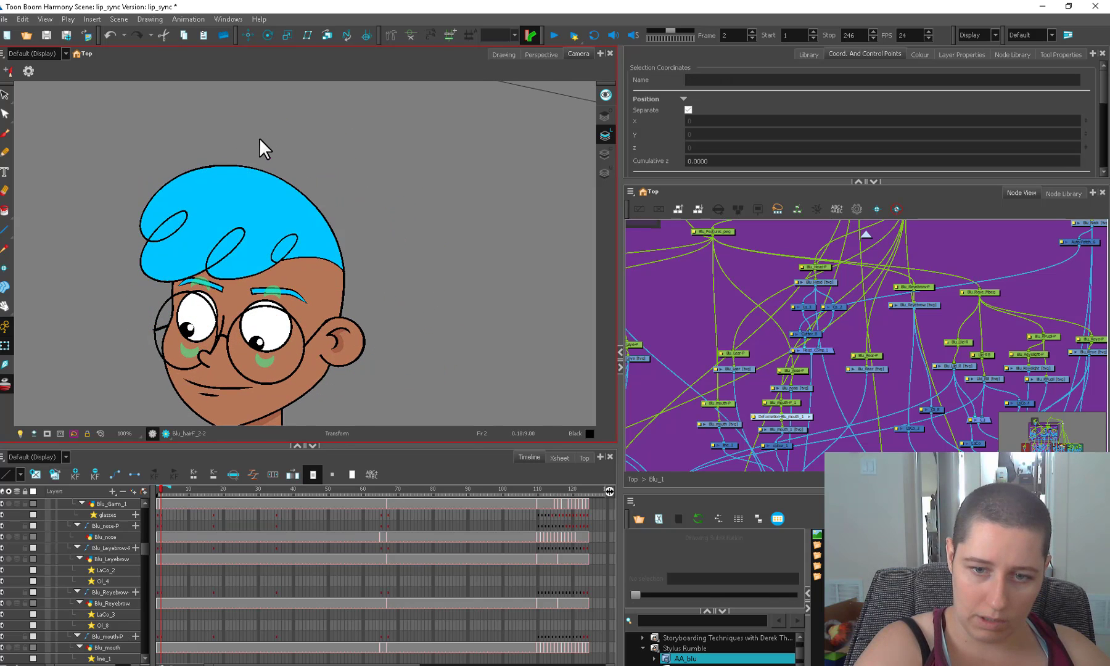
pyautogui.hotkey('shift', 'x')
pyautogui.press('1')
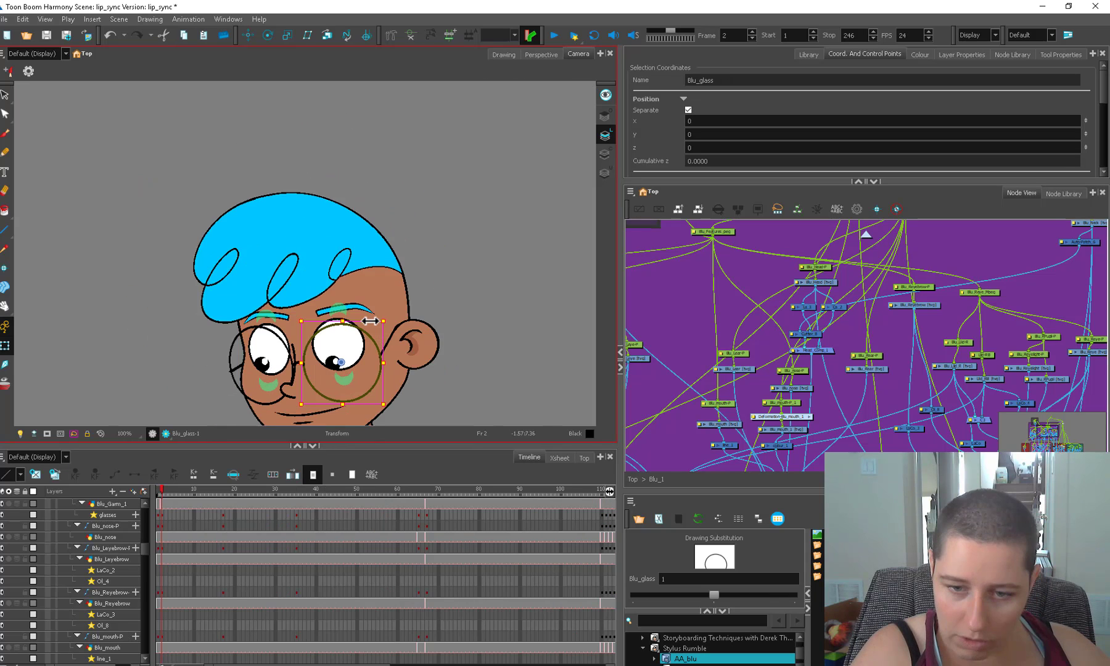
# - Adjust the near lens Blu_glass at frame 2 to suit the lowered head, and deselect it
pyautogui.moveTo(370, 321); pyautogui.dragTo(426, 355)
pyautogui.click(414, 277)
pyautogui.press('1')
pyautogui.press('1')
pyautogui.press('1')
pyautogui.press('1')
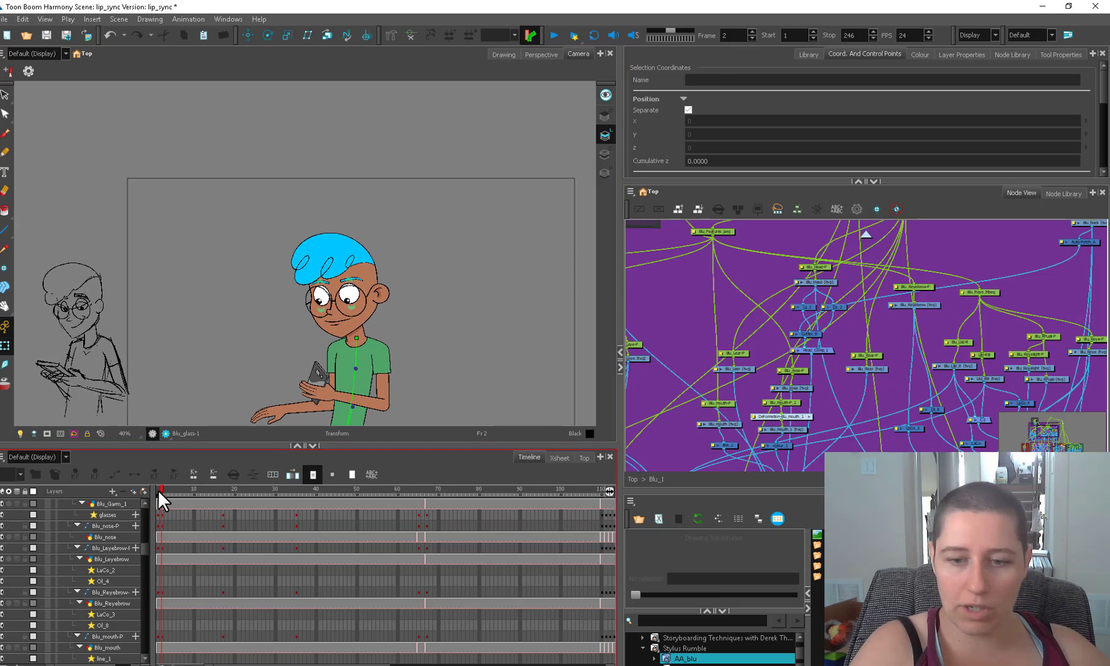
# - At frame 1, brush a reference sketch beside Blu of two round lenses above foreshortened glasses with side arms
pyautogui.moveTo(158, 490); pyautogui.dragTo(157, 490)
pyautogui.hotkey('alt', 'b')
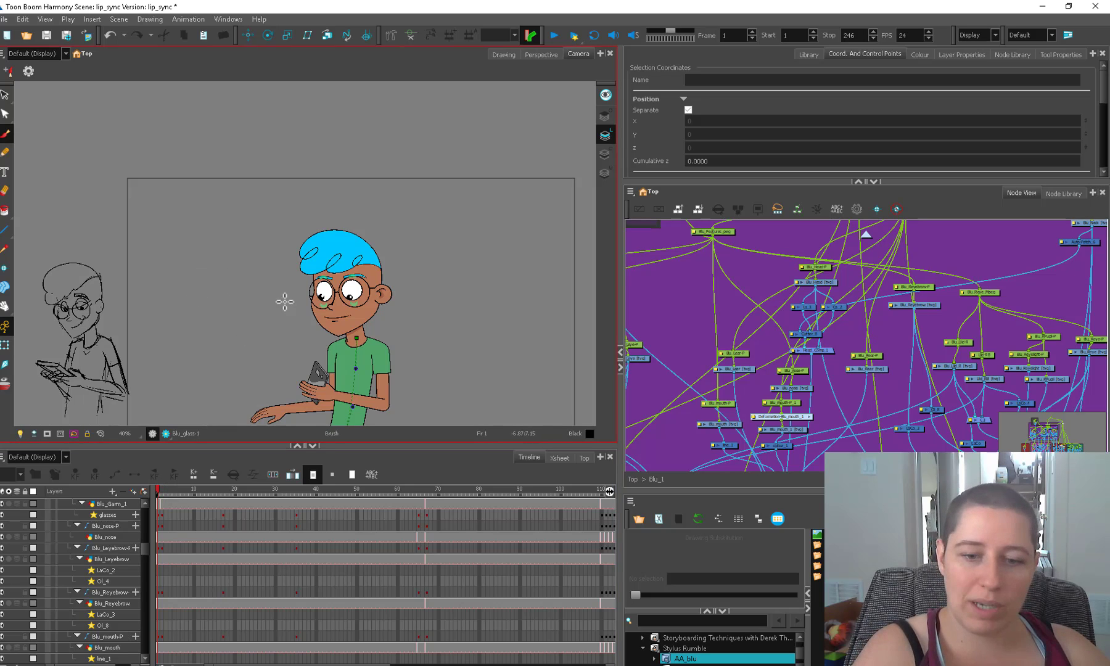
pyautogui.press('2')
pyautogui.press('2')
pyautogui.moveTo(438, 324)
pyautogui.mouseDown()
pyautogui.moveTo(346, 324)
pyautogui.moveTo(361, 331)
pyautogui.mouseUp()
pyautogui.moveTo(356, 249); pyautogui.dragTo(338, 260)
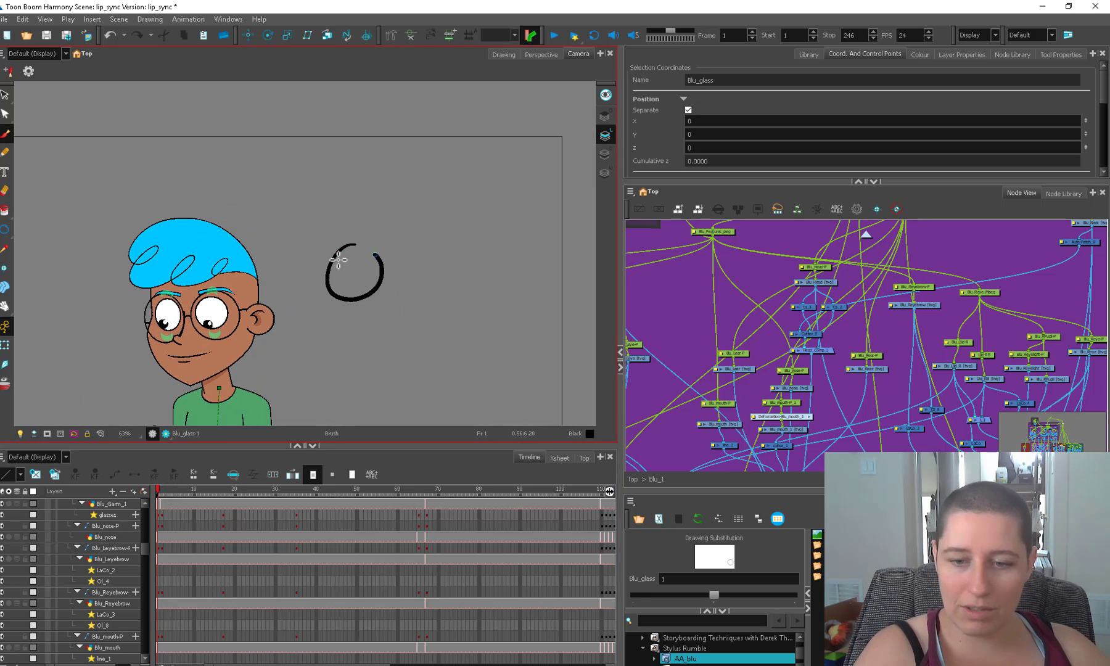
pyautogui.moveTo(430, 241)
pyautogui.mouseDown()
pyautogui.moveTo(400, 259)
pyautogui.moveTo(419, 241)
pyautogui.mouseUp()
pyautogui.moveTo(379, 344)
pyautogui.mouseDown()
pyautogui.moveTo(368, 305)
pyautogui.moveTo(449, 317)
pyautogui.moveTo(436, 306)
pyautogui.moveTo(455, 259)
pyautogui.mouseUp()
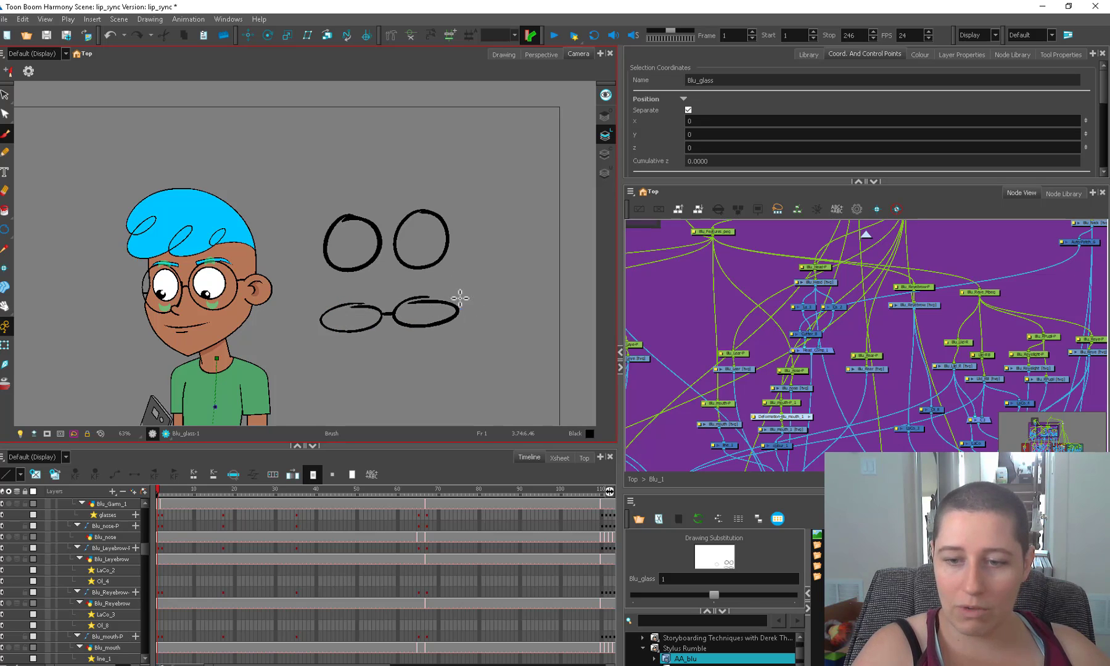
pyautogui.moveTo(315, 269); pyautogui.dragTo(315, 325)
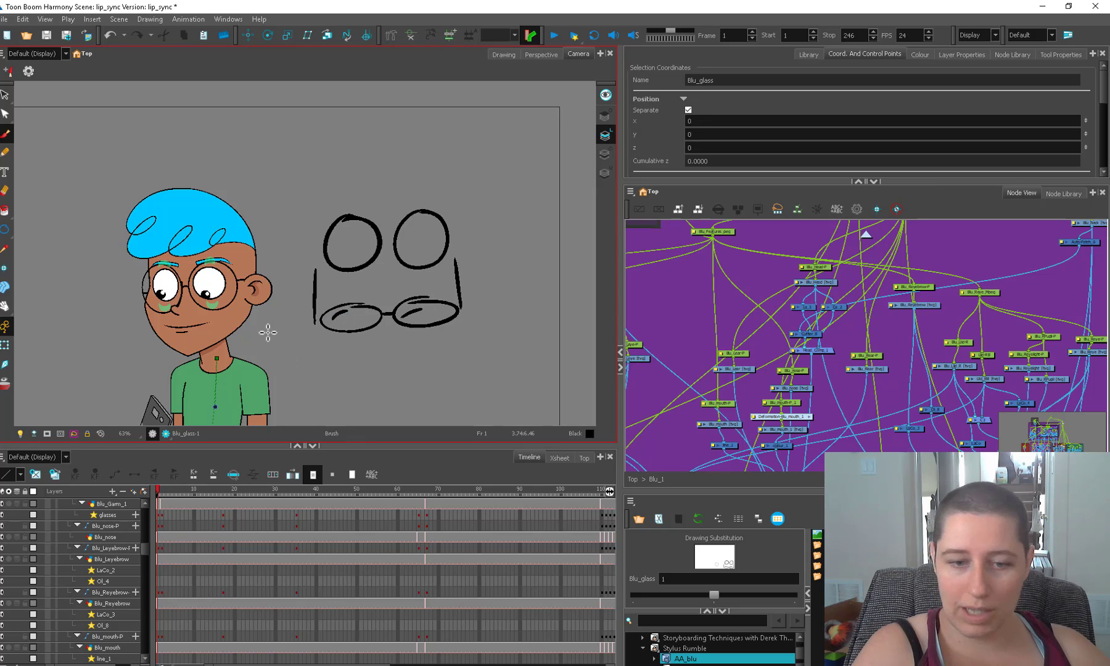
# - Select the glasses reference sketch beside Blu and delete it
pyautogui.hotkey('alt', 's')
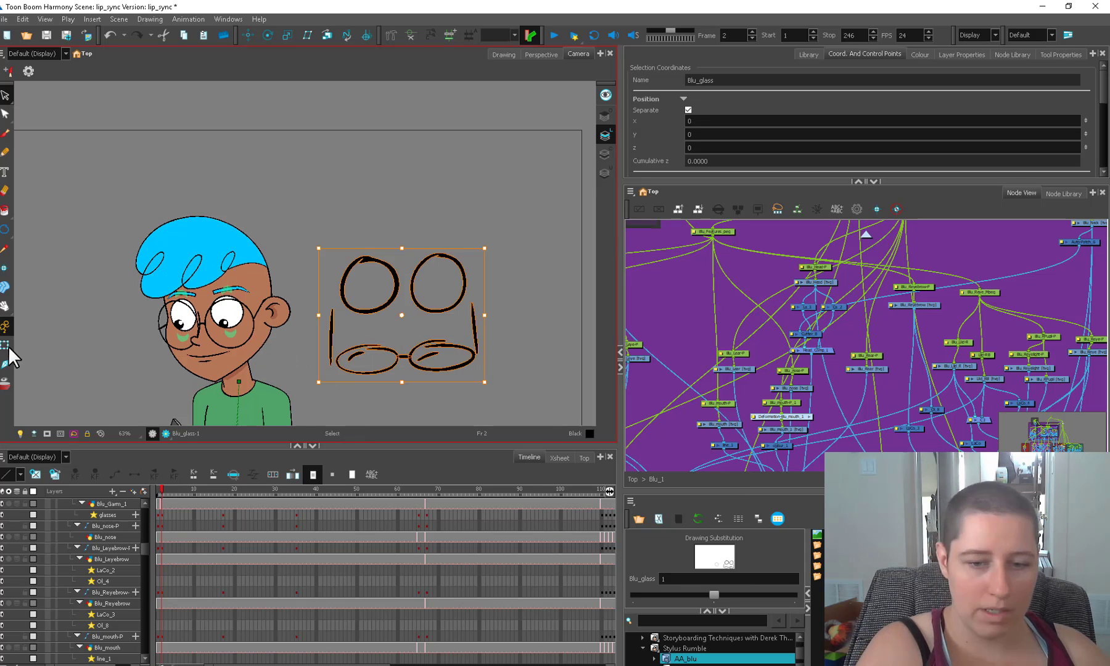
pyautogui.click(6, 346)
pyautogui.hotkey('alt', 's')
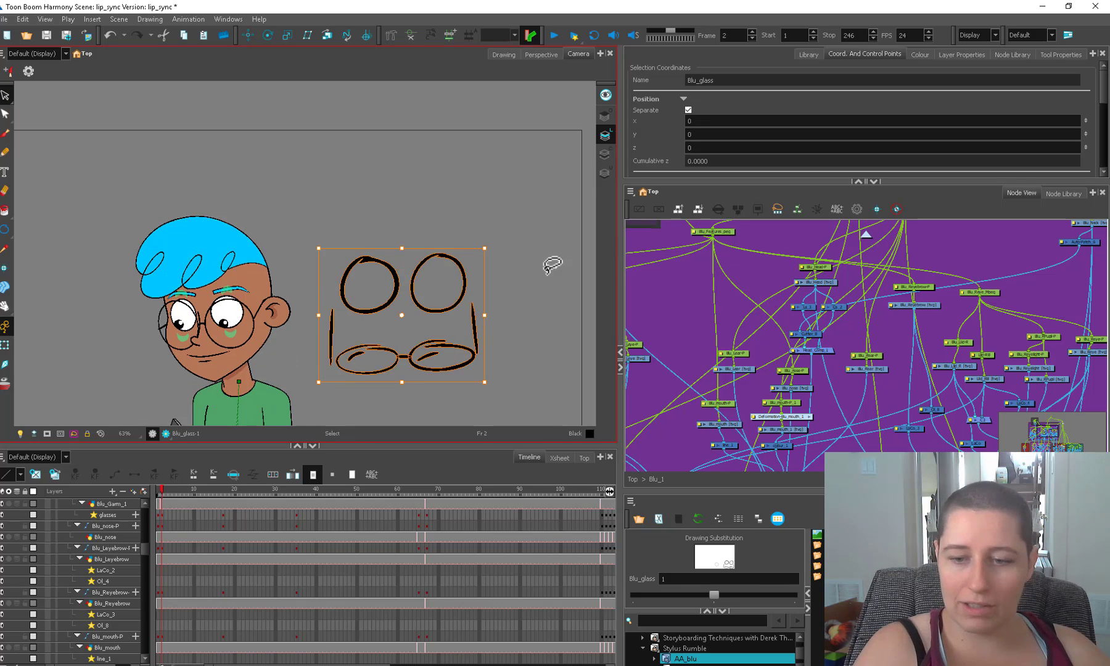
pyautogui.press('Delete')
# - Brush a reference sketch beside Blu of a large circle containing two eye circles and a curved line above them
pyautogui.hotkey('alt', 'b')
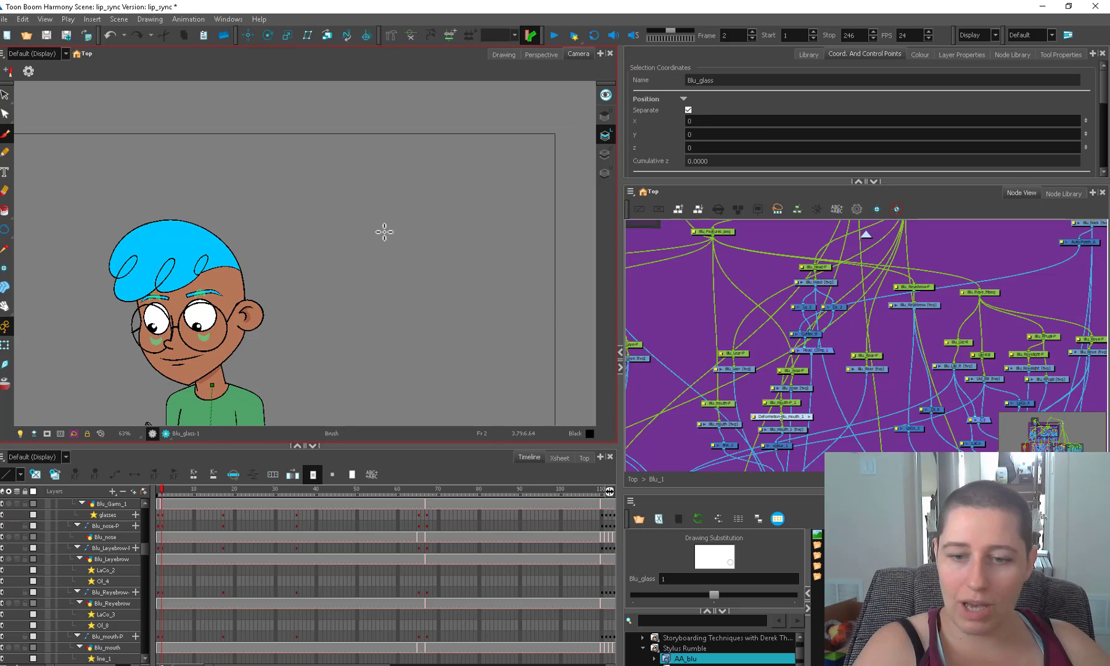
pyautogui.moveTo(384, 231)
pyautogui.mouseDown()
pyautogui.moveTo(443, 278)
pyautogui.moveTo(387, 233)
pyautogui.mouseUp()
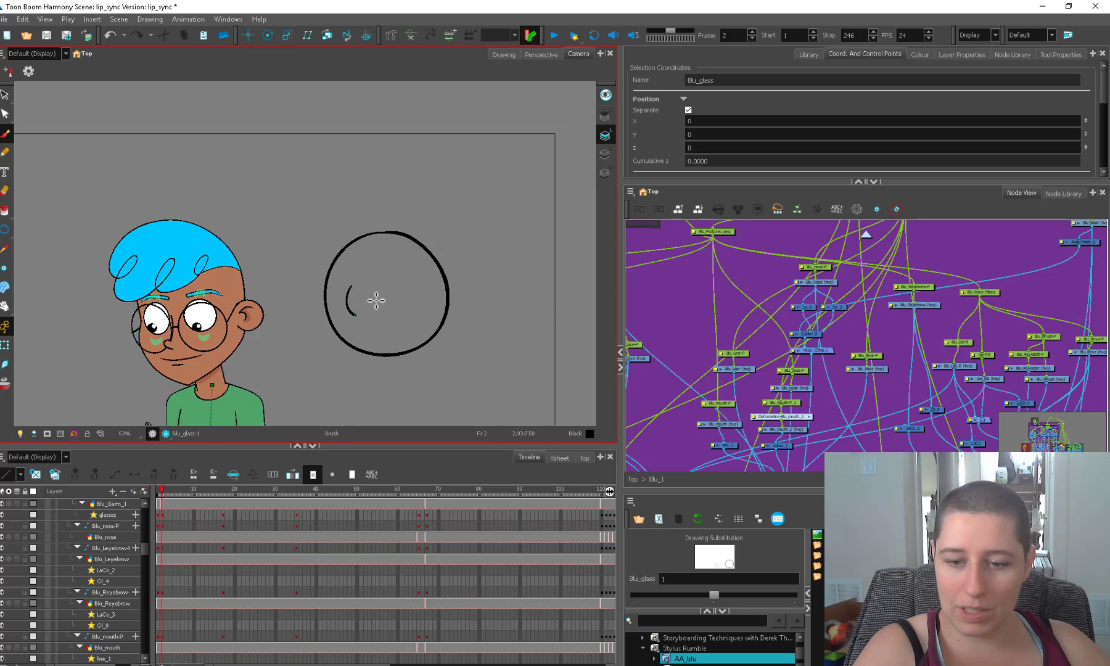
pyautogui.moveTo(376, 300)
pyautogui.mouseDown()
pyautogui.moveTo(366, 282)
pyautogui.moveTo(407, 280)
pyautogui.moveTo(404, 257)
pyautogui.mouseUp()
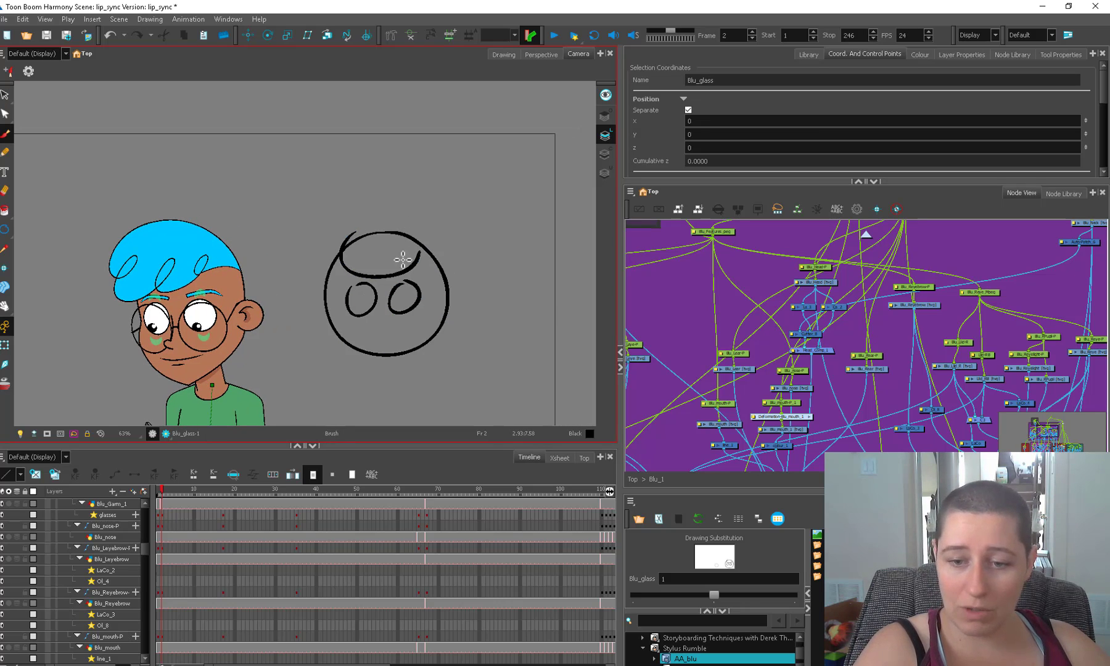
pyautogui.hotkey('ctrl', 'z')
pyautogui.moveTo(338, 271)
pyautogui.mouseDown()
pyautogui.moveTo(426, 256)
pyautogui.moveTo(360, 263)
pyautogui.moveTo(418, 275)
pyautogui.moveTo(399, 273)
pyautogui.moveTo(401, 289)
pyautogui.mouseUp()
pyautogui.hotkey('alt', 's')
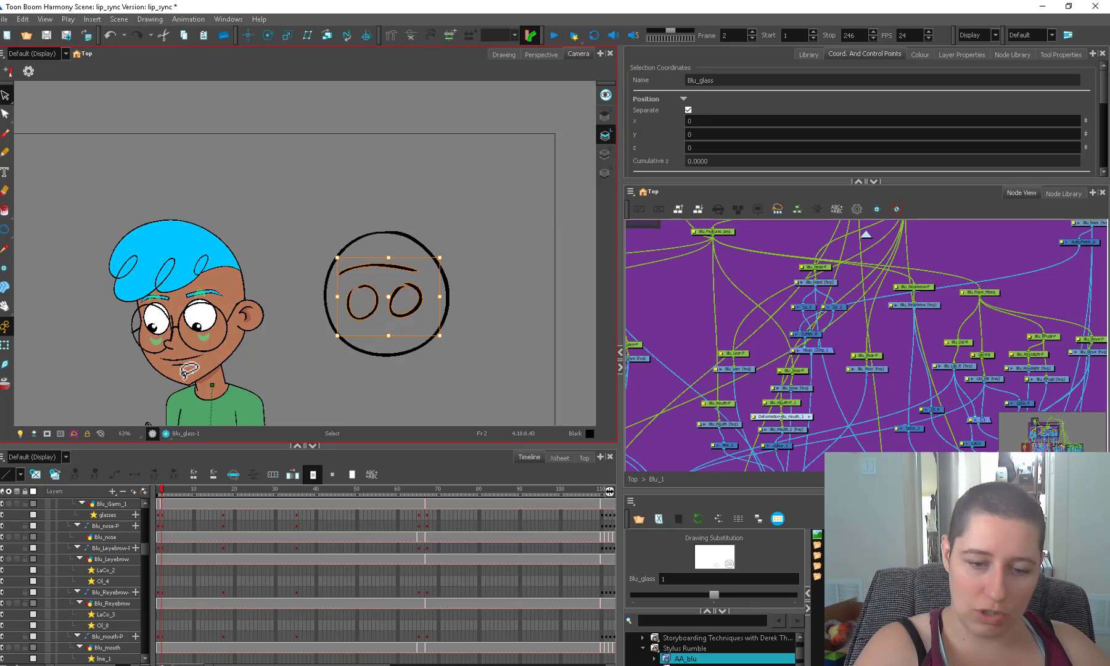
# - Select Blu_Features_peg and lower the facial features to about 0.4517 W, 0.1445 S at frame 2
pyautogui.click(6, 346)
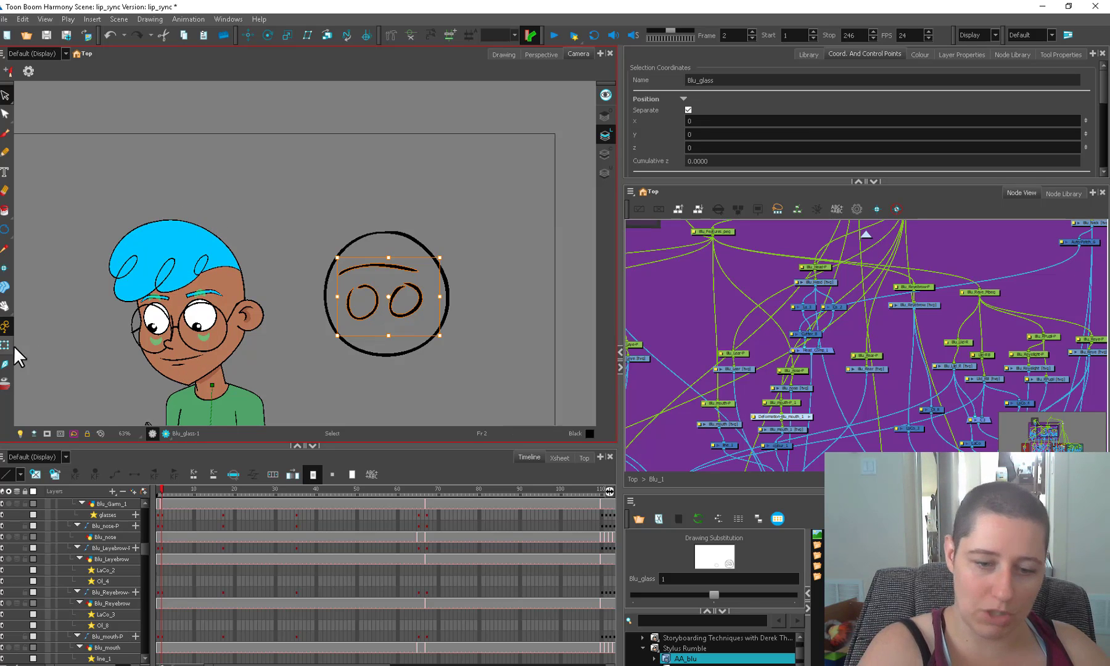
pyautogui.click(185, 349)
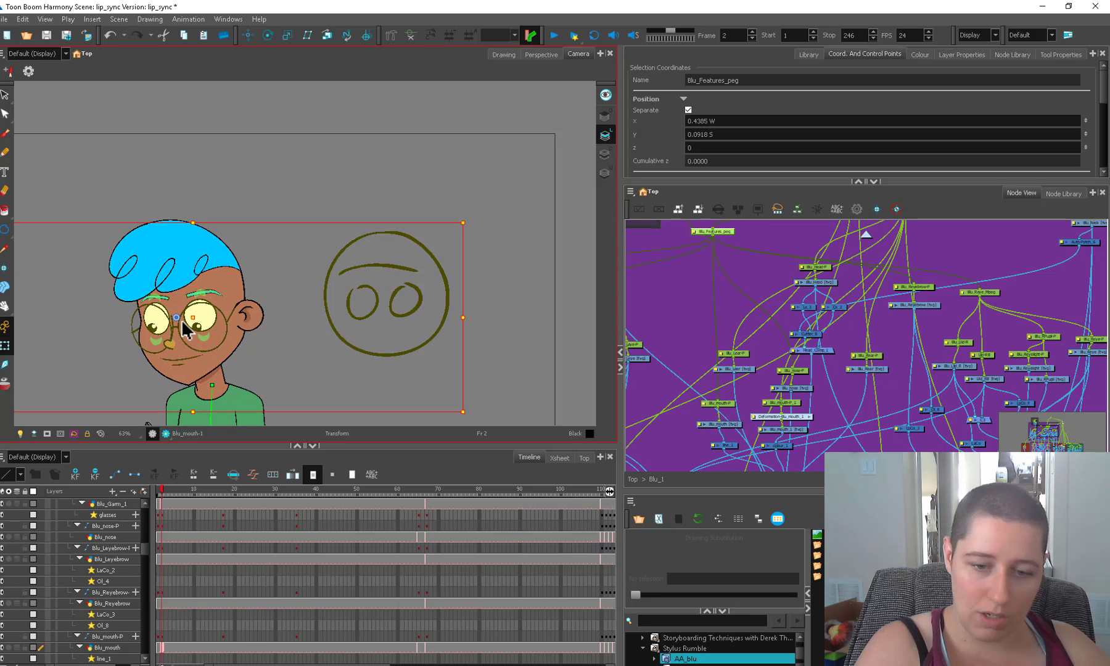
pyautogui.moveTo(201, 320); pyautogui.dragTo(200, 322)
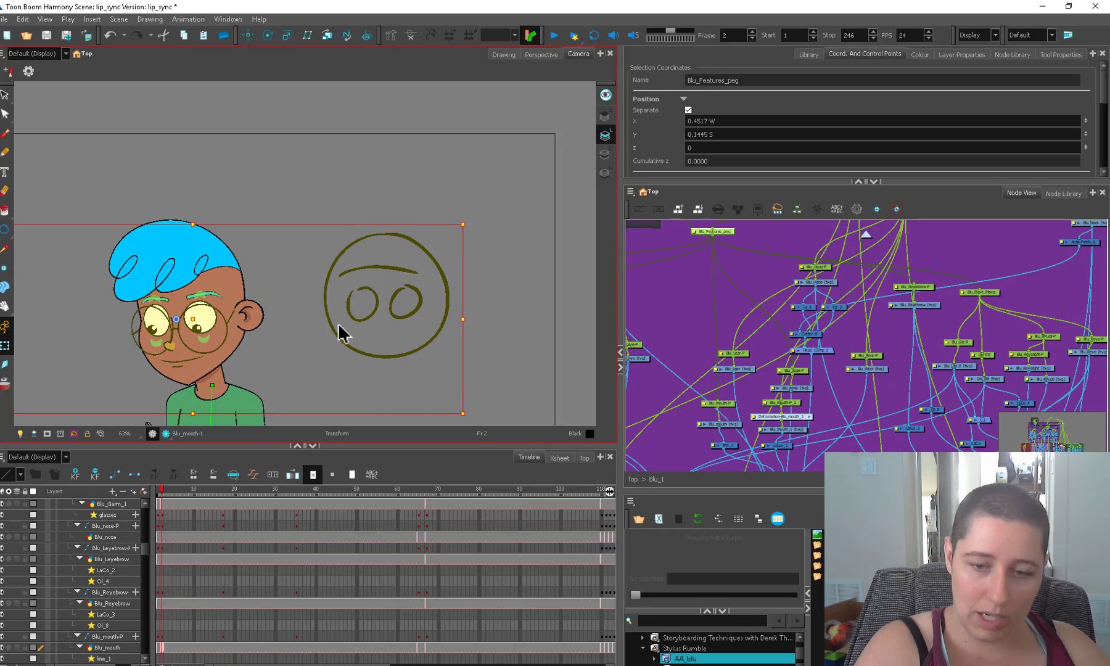
# - Select the circular head reference sketch beside Blu and delete it
pyautogui.hotkey('alt', 's')
pyautogui.moveTo(437, 221)
pyautogui.mouseDown()
pyautogui.moveTo(359, 368)
pyautogui.moveTo(364, 312)
pyautogui.mouseUp()
pyautogui.press('t')
pyautogui.moveTo(316, 254)
pyautogui.mouseDown()
pyautogui.moveTo(458, 311)
pyautogui.moveTo(317, 265)
pyautogui.mouseUp()
pyautogui.press('Delete')
pyautogui.moveTo(178, 369); pyautogui.dragTo(243, 352)
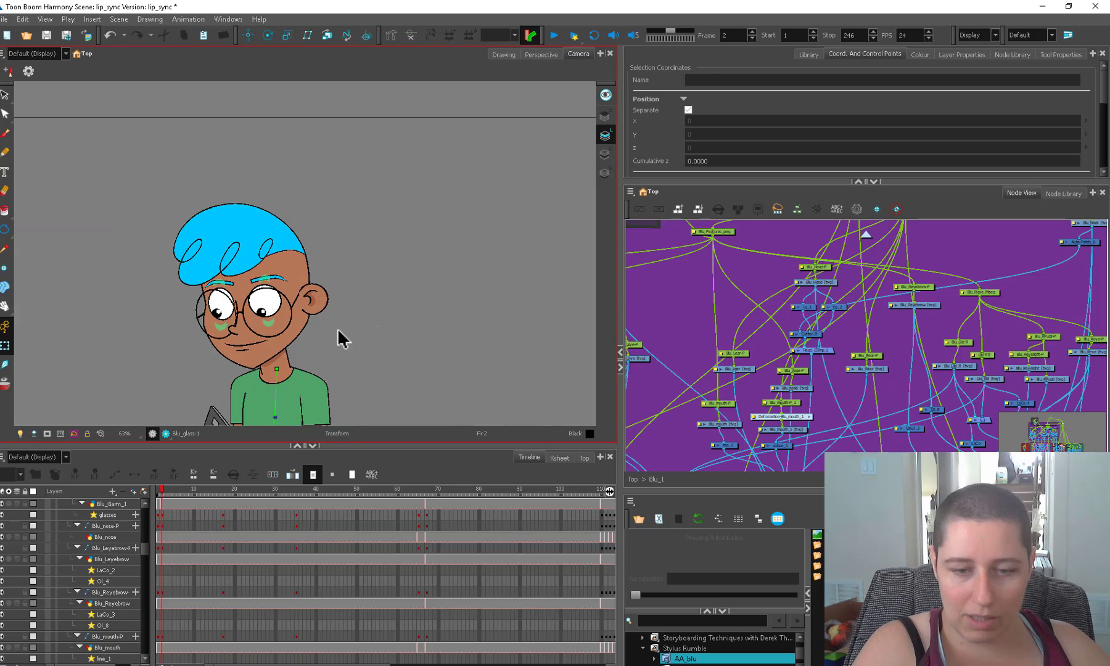
# - Compare the head poses at frames 1 and 2
pyautogui.press('1')
pyautogui.press('1')
pyautogui.moveTo(344, 327); pyautogui.dragTo(346, 347)
pyautogui.press('1')
pyautogui.press('2')
pyautogui.press('2')
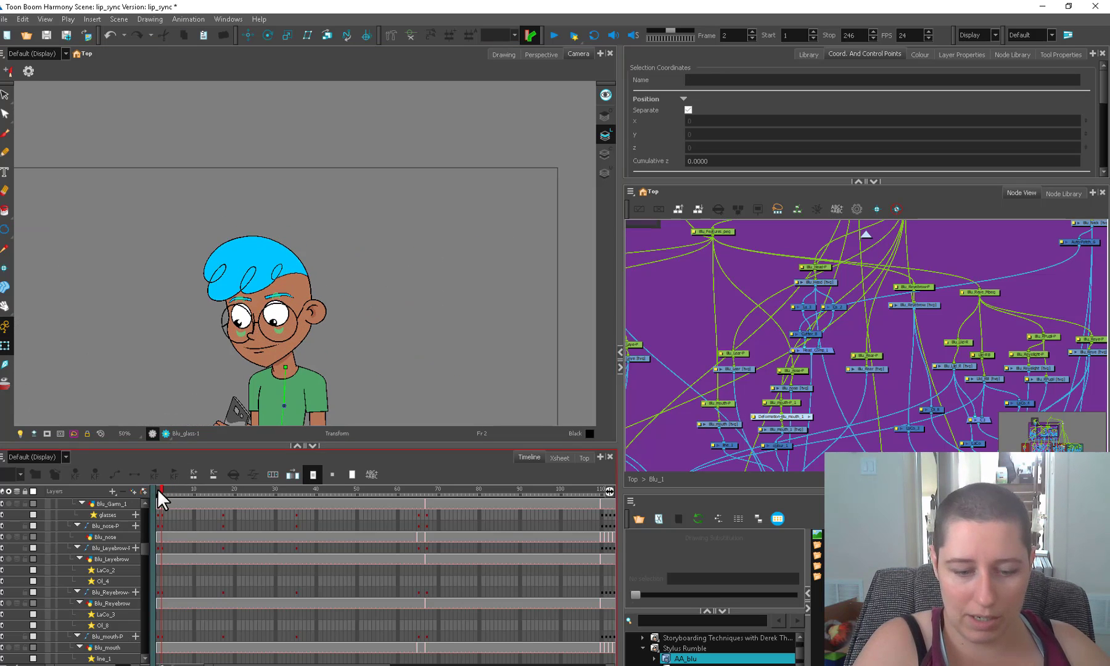
pyautogui.moveTo(159, 490); pyautogui.dragTo(163, 482)
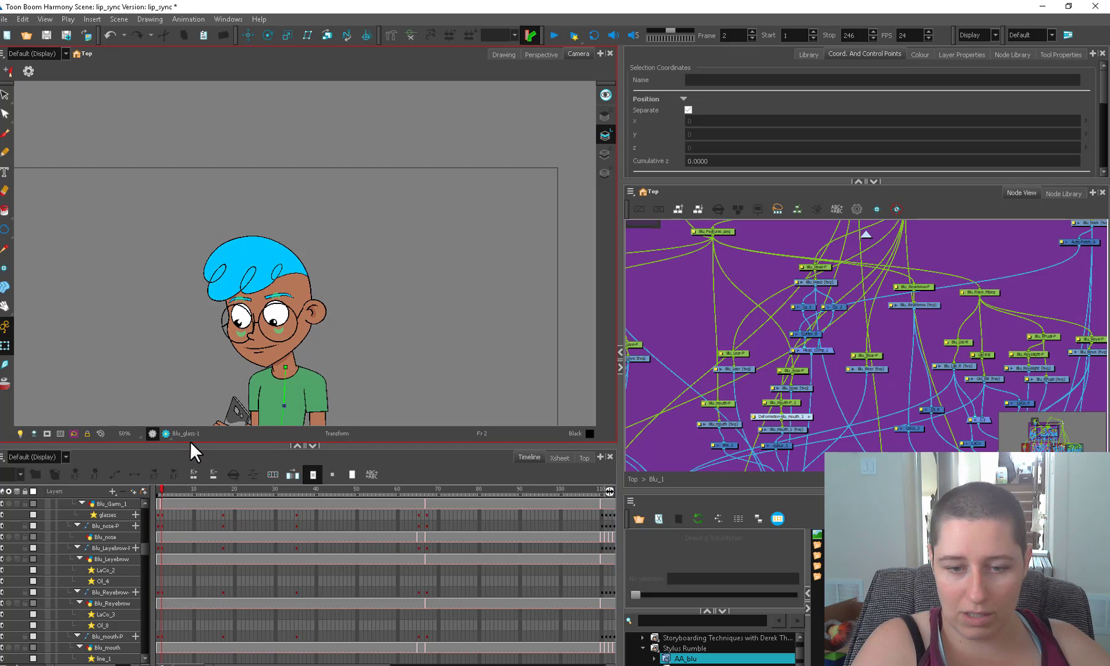
# - Select the jaw drawing Blu_mouth_1 and adjust it slightly at frame 2
pyautogui.click(270, 347)
pyautogui.scroll(2, 322, 345)
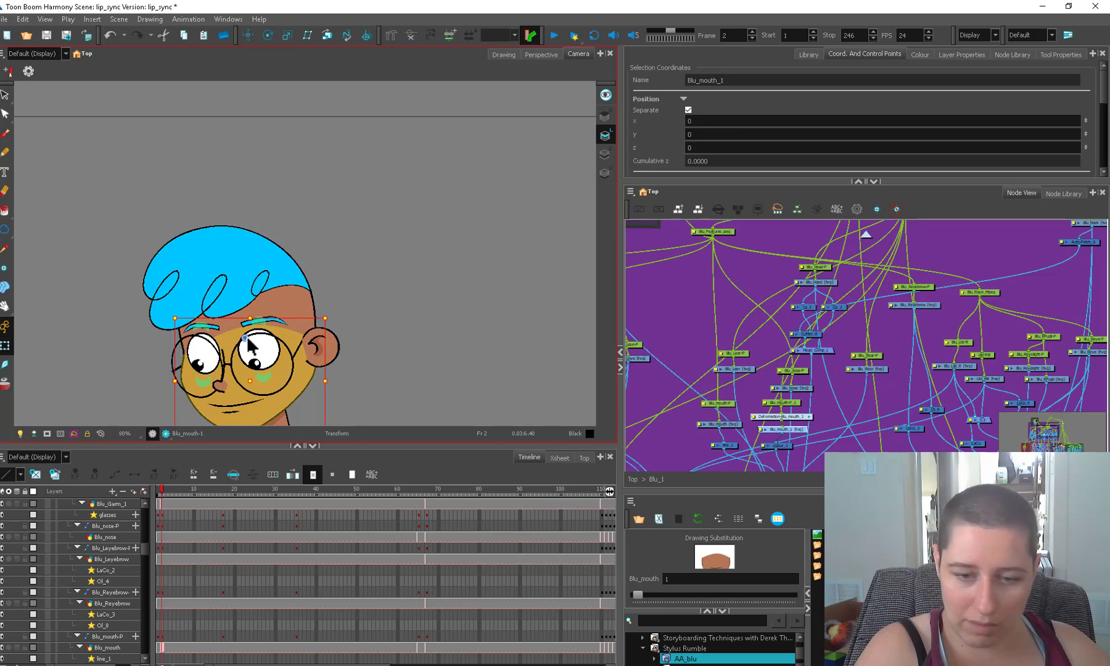
pyautogui.moveTo(324, 364); pyautogui.dragTo(323, 371)
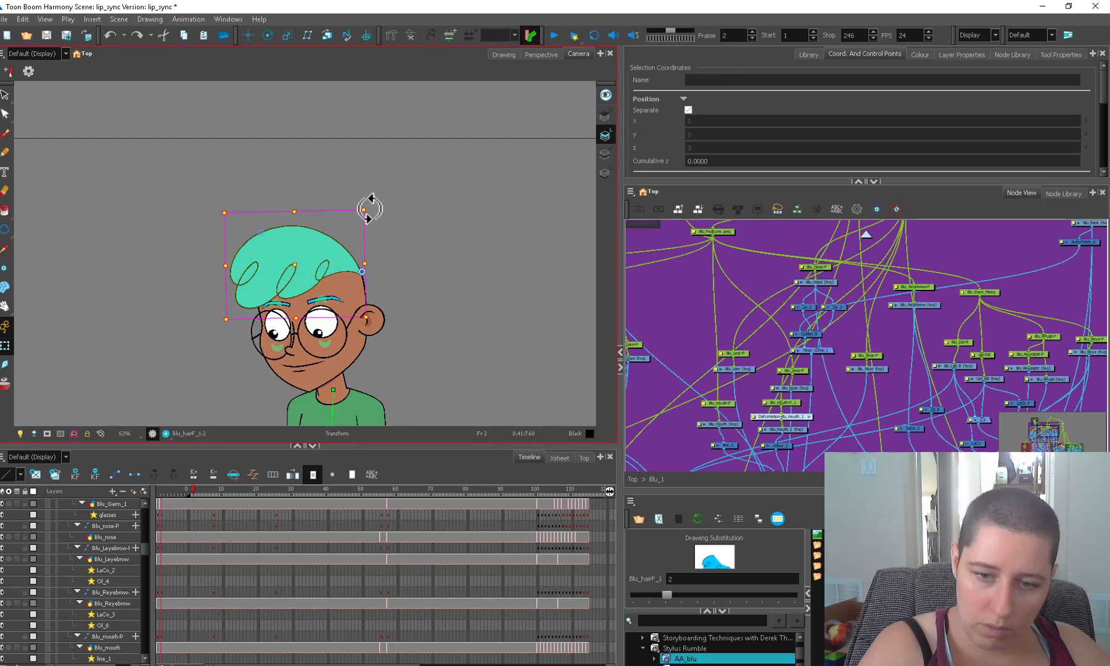
# - Select the front hair drawing Blu_hairF_1 and skew it slightly downward over the forehead at frame 2
pyautogui.press('Escape')
pyautogui.click(282, 278)
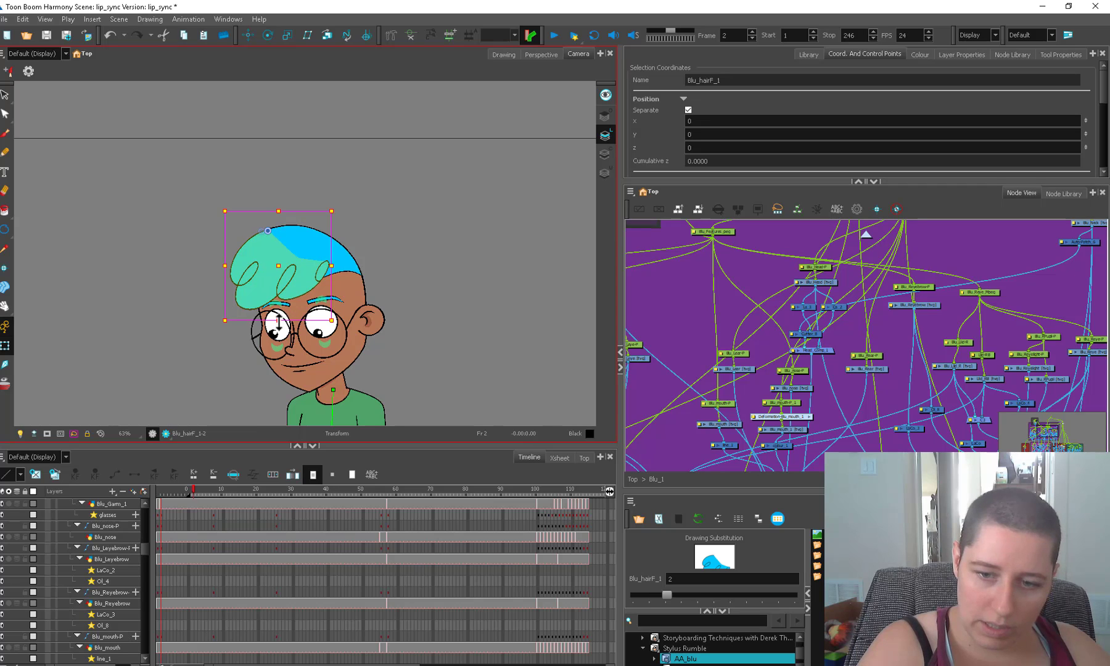
pyautogui.moveTo(291, 318); pyautogui.dragTo(297, 322)
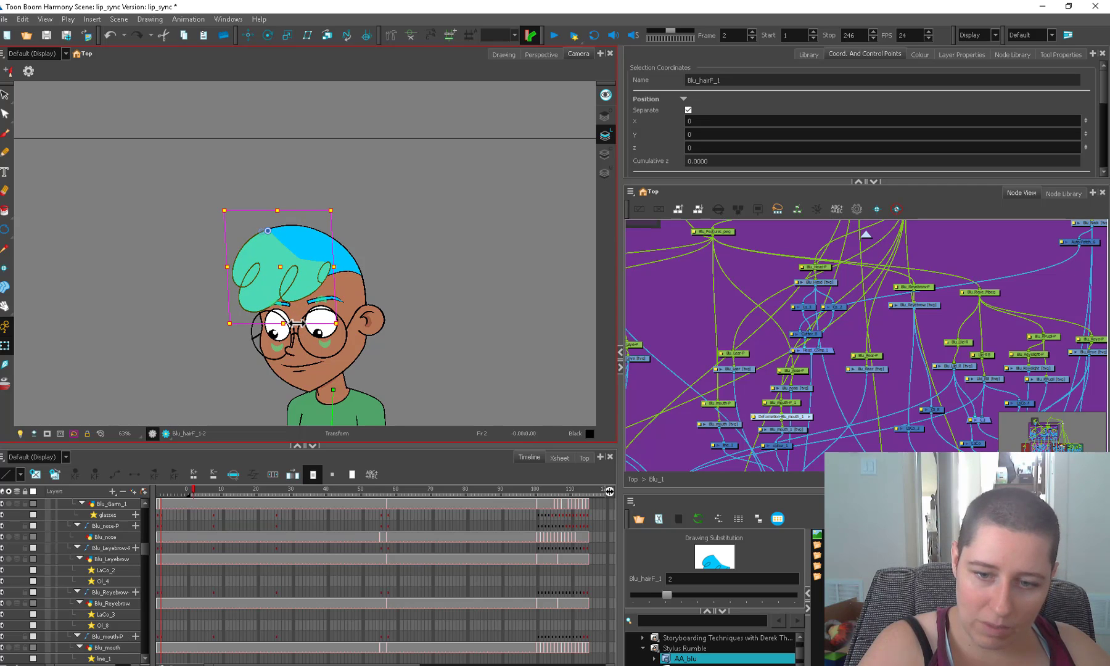
pyautogui.click(393, 297)
# - Flip between frames 1 and 2 to check the full-body pose against the storyboard sketch
pyautogui.press('1')
pyautogui.press('1')
pyautogui.press('1')
pyautogui.moveTo(382, 369); pyautogui.dragTo(380, 376)
pyautogui.press('2')
pyautogui.press(',')
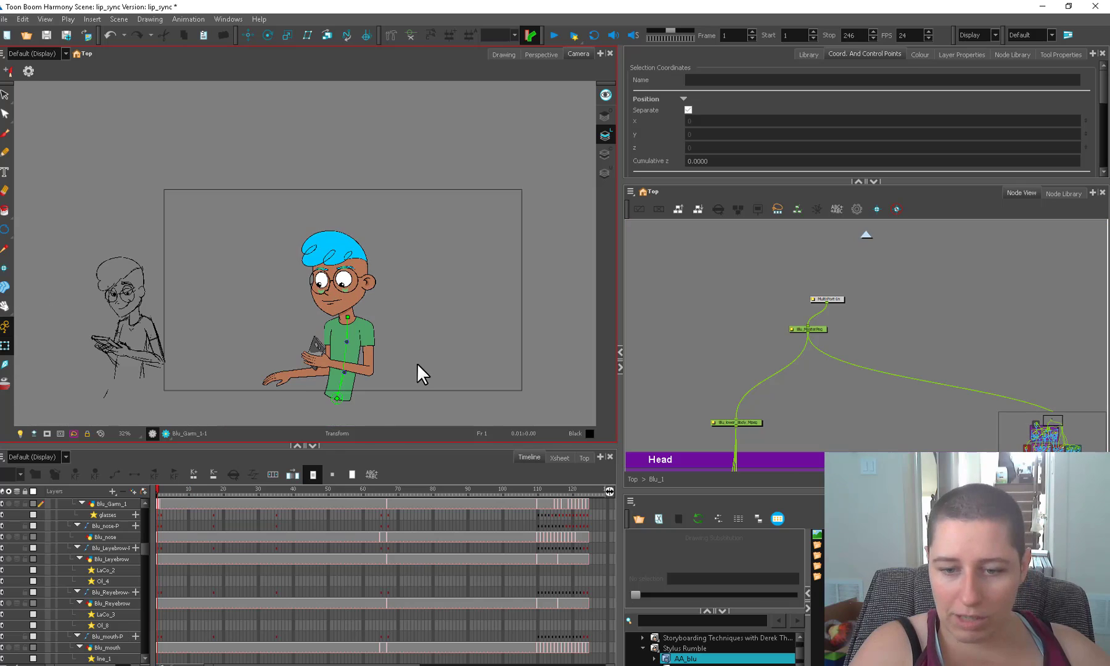
pyautogui.moveTo(396, 300)
pyautogui.mouseDown()
pyautogui.moveTo(391, 330)
pyautogui.moveTo(392, 308)
pyautogui.mouseUp()
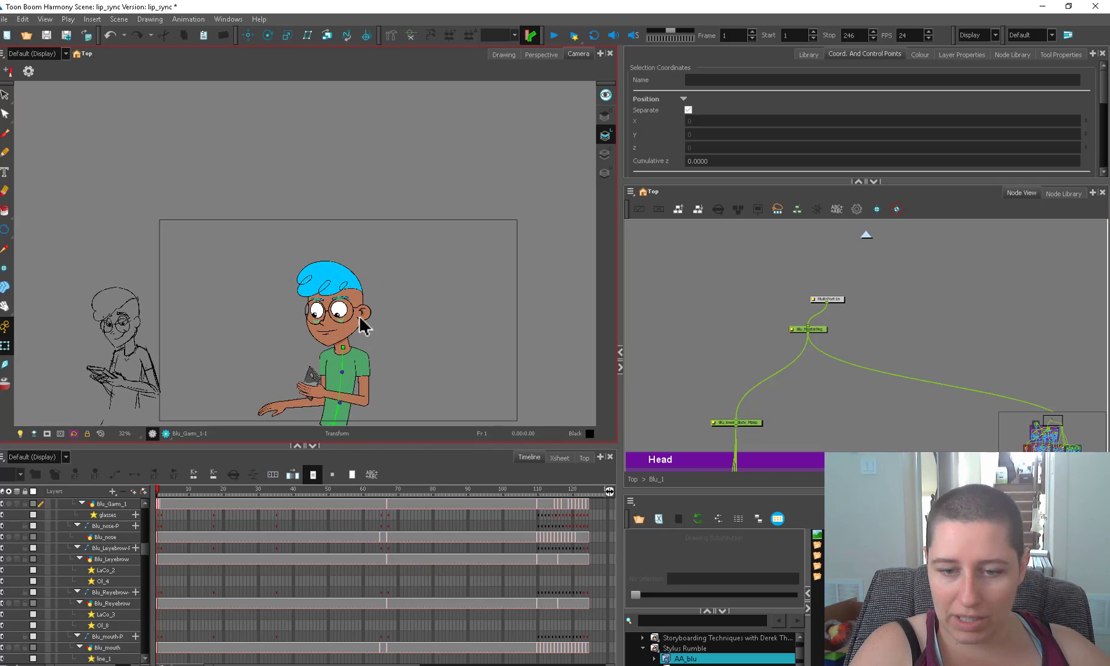
pyautogui.press('.')
pyautogui.press(',')
pyautogui.press('.')
pyautogui.press('2')
pyautogui.press('2')
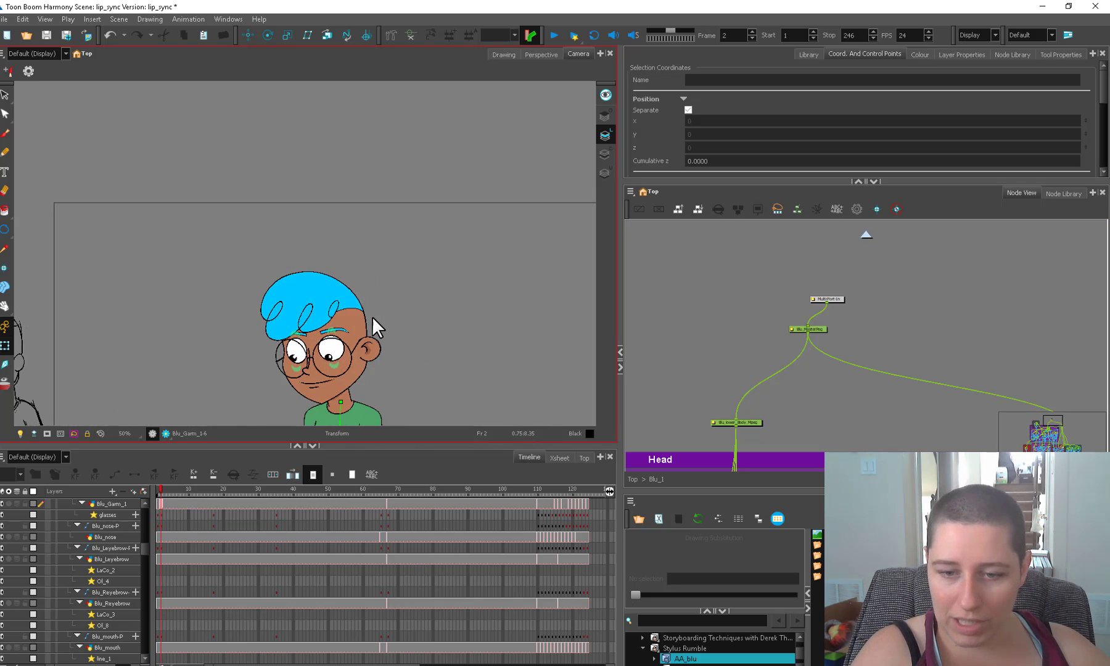
# - Select the hair drawing Blu_hairF_2 and adjust its fit over the crown of the head at frame 2
pyautogui.scroll(2, 371, 317)
pyautogui.click(372, 318)
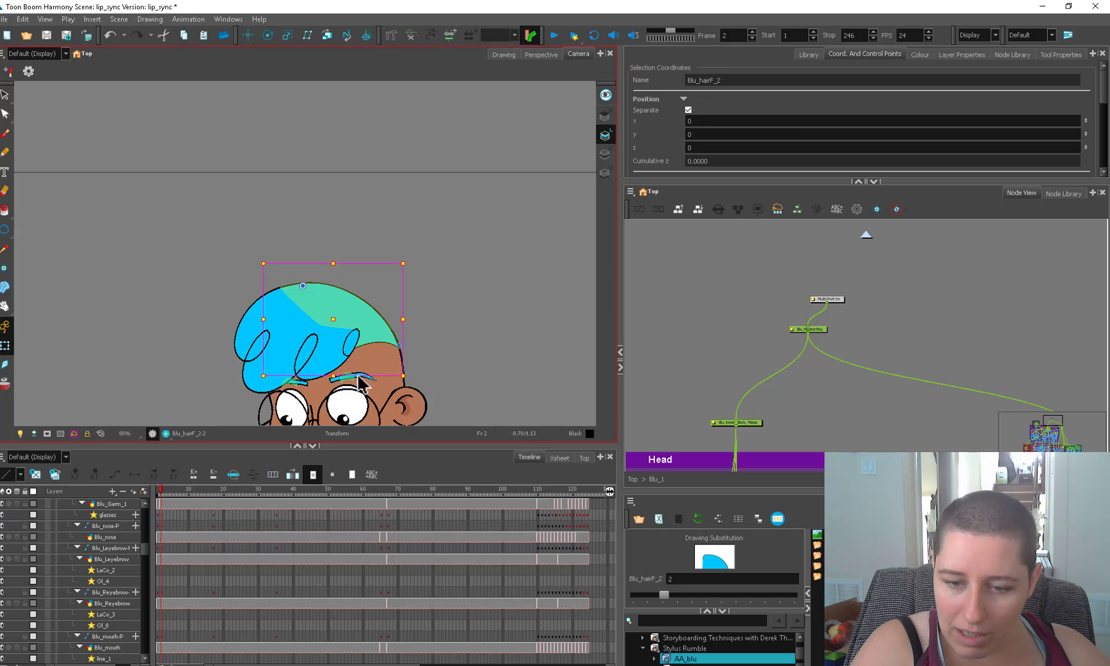
pyautogui.moveTo(359, 376)
pyautogui.mouseDown()
pyautogui.moveTo(401, 321)
pyautogui.moveTo(398, 307)
pyautogui.mouseUp()
pyautogui.click(416, 365)
# - Flip between frames 1 and 2 and compare the head and phone pose with the storyboard sketch
pyautogui.press('1')
pyautogui.press('1')
pyautogui.press(',')
pyautogui.press('.')
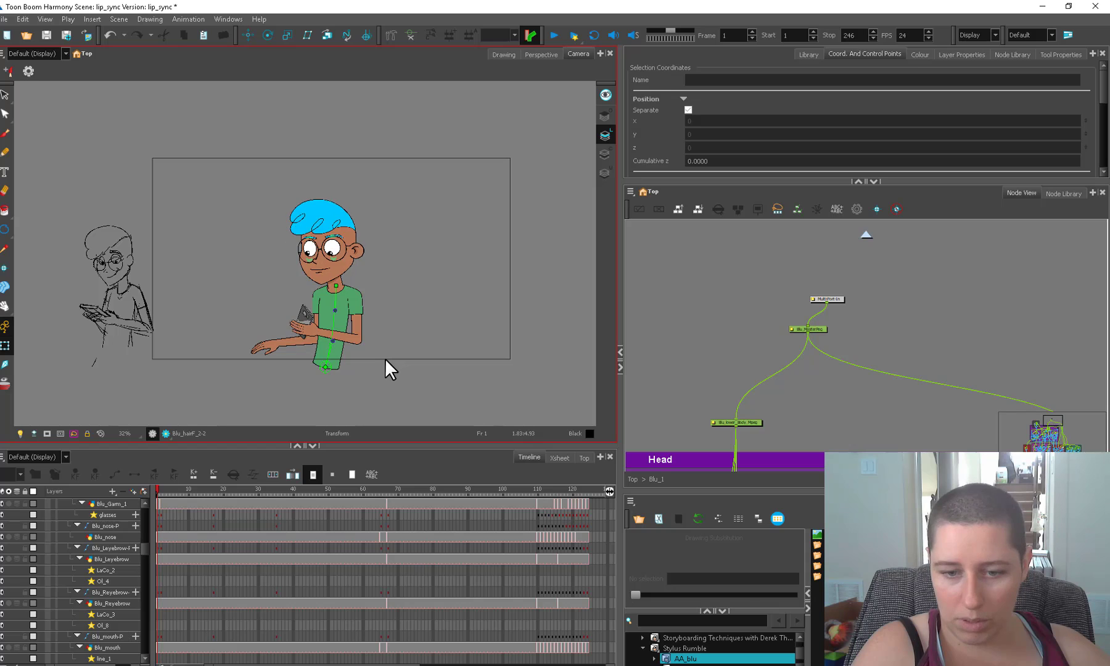
pyautogui.click(307, 332)
pyautogui.press('2')
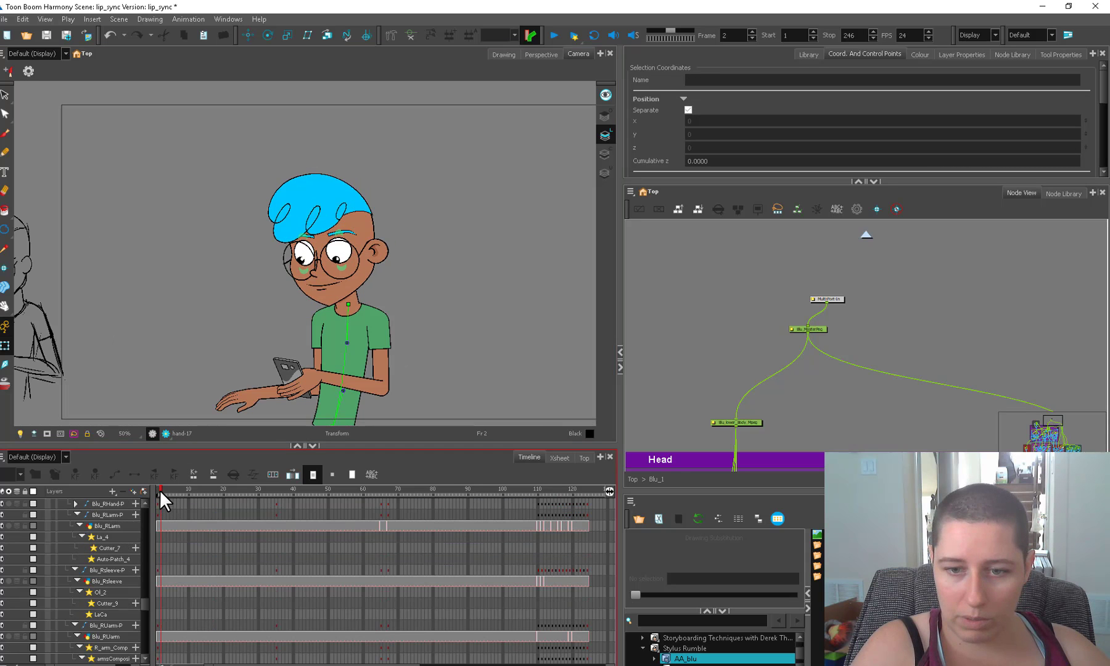
pyautogui.moveTo(315, 364); pyautogui.dragTo(389, 379)
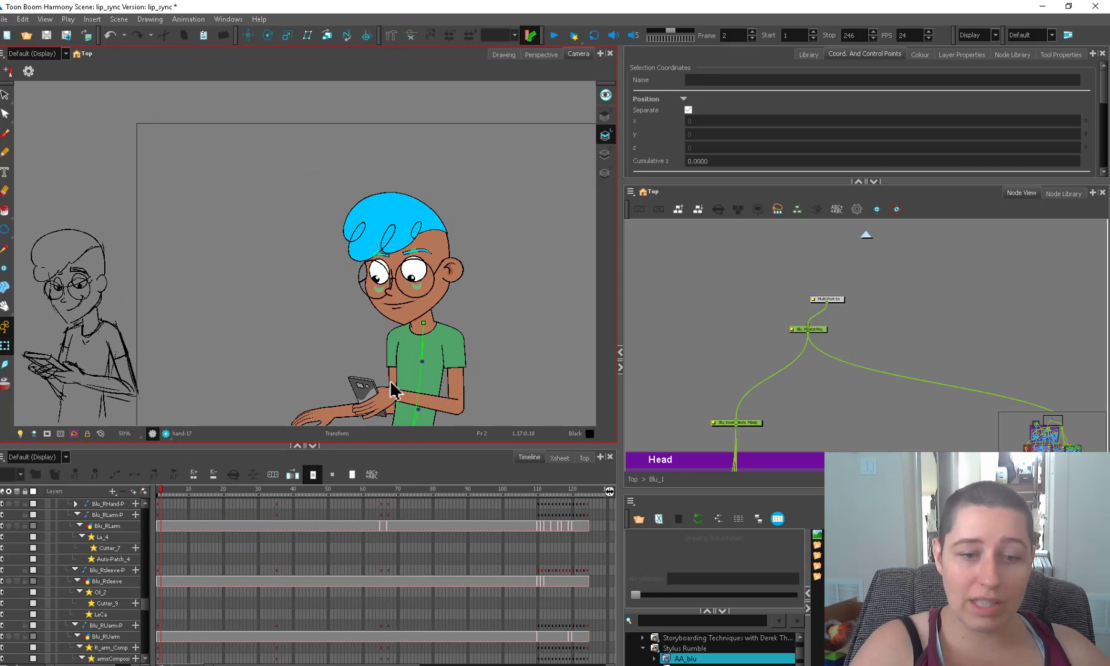
pyautogui.press('2')
pyautogui.moveTo(386, 277); pyautogui.dragTo(327, 285)
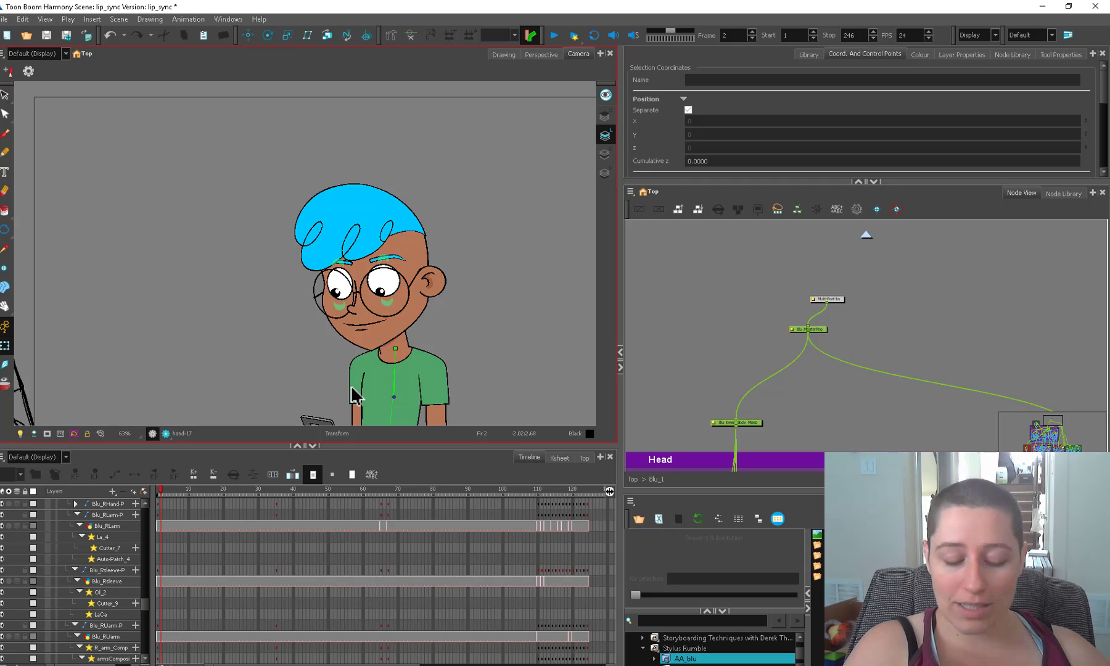
# - Select both upper eyelids together and lower them over the eyes at frame 2
pyautogui.scroll(1, 450, 286)
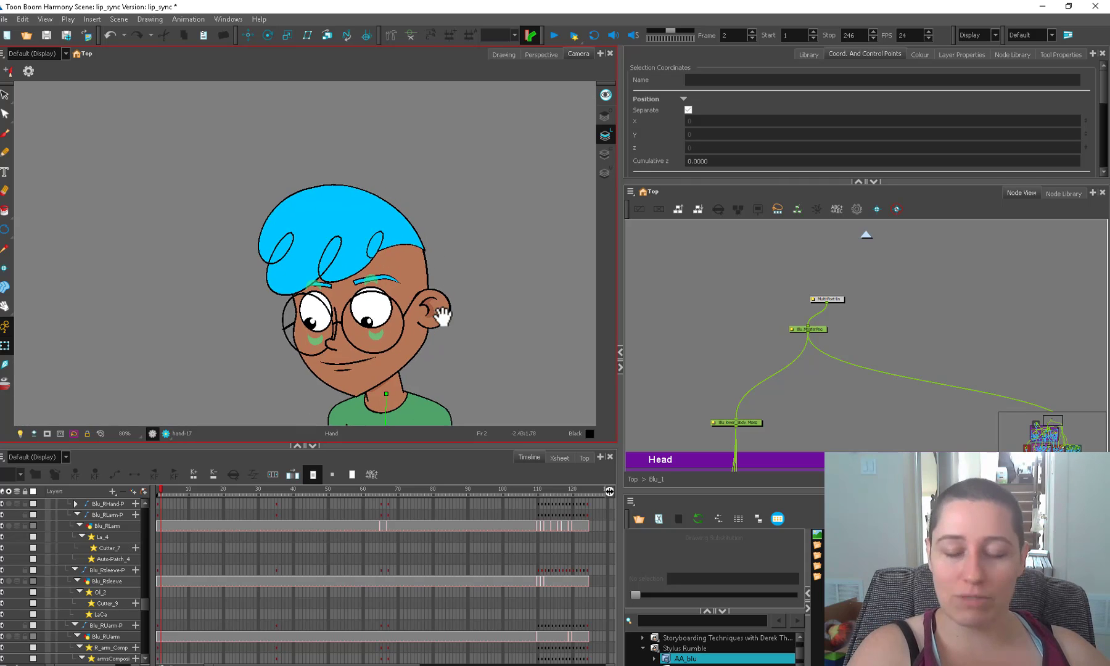
pyautogui.scroll(1, 446, 316)
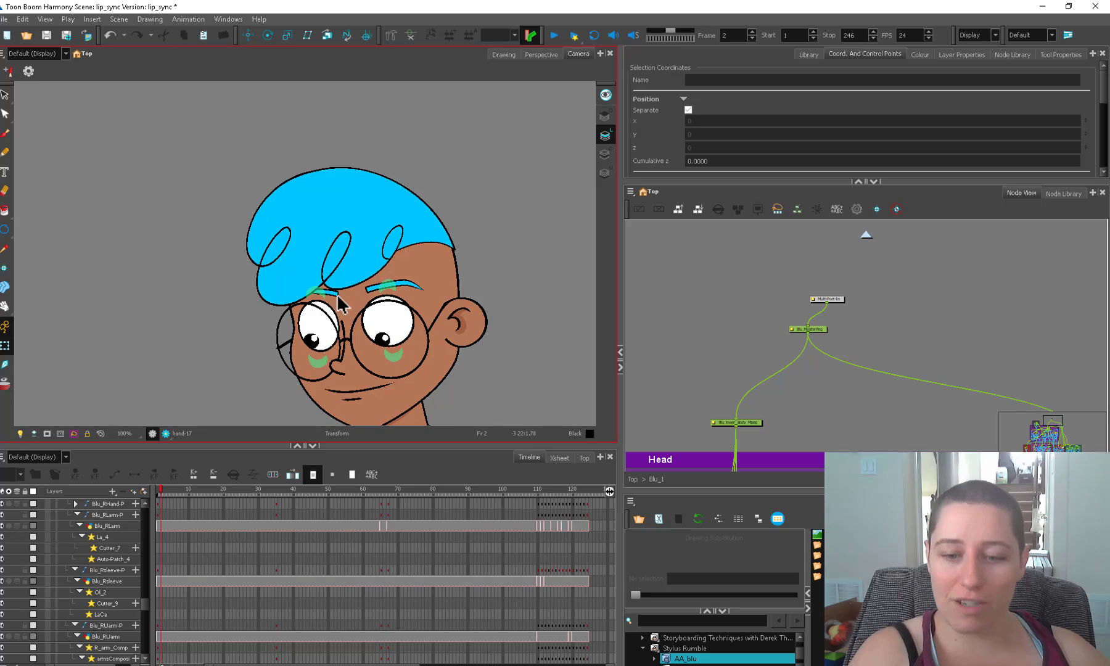
pyautogui.click(338, 295)
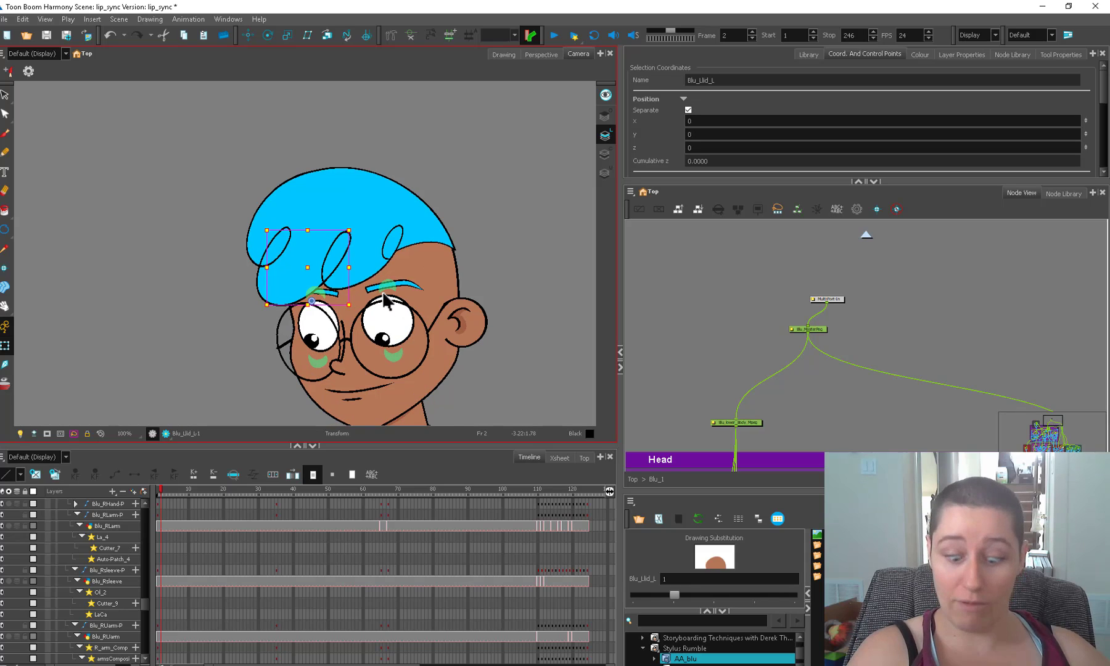
pyautogui.keyDown('ctrl'); pyautogui.click(390, 290); pyautogui.keyUp('ctrl')
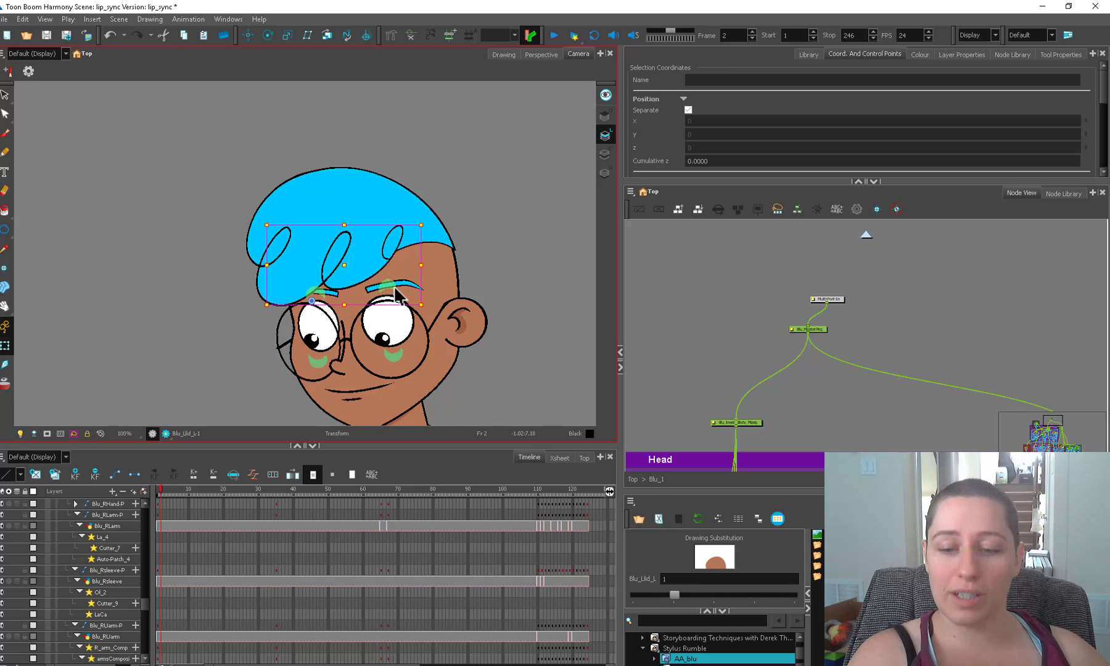
pyautogui.moveTo(390, 293); pyautogui.dragTo(390, 312)
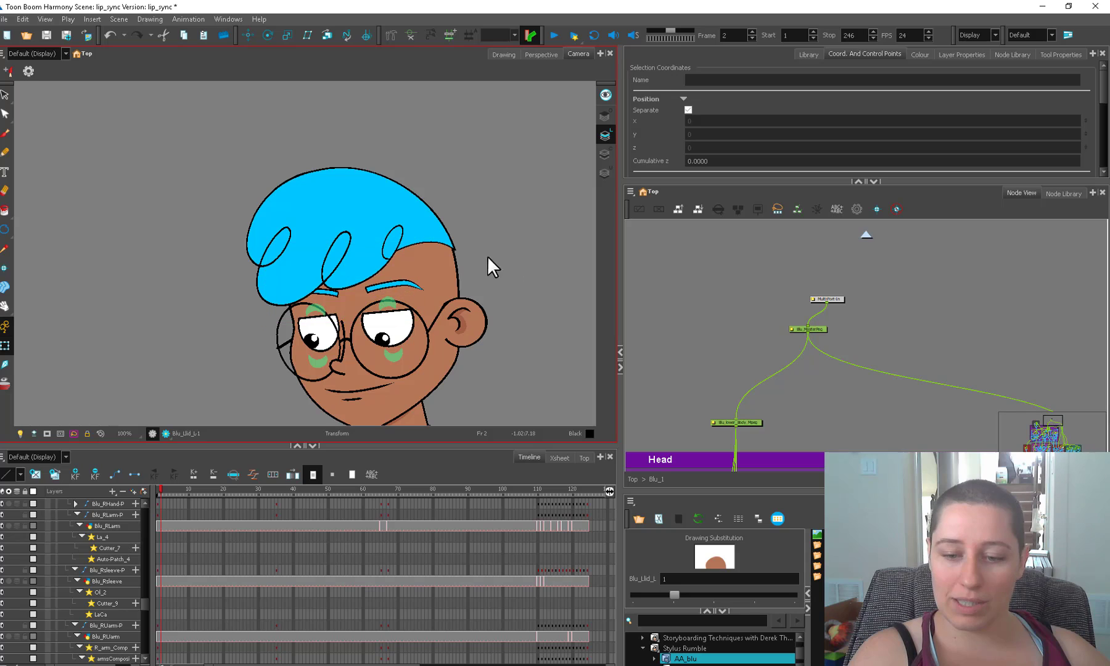
pyautogui.click(489, 265)
# - Fine-tune the height of the left upper eyelid Blu_Llid_L at frame 2
pyautogui.click(319, 315)
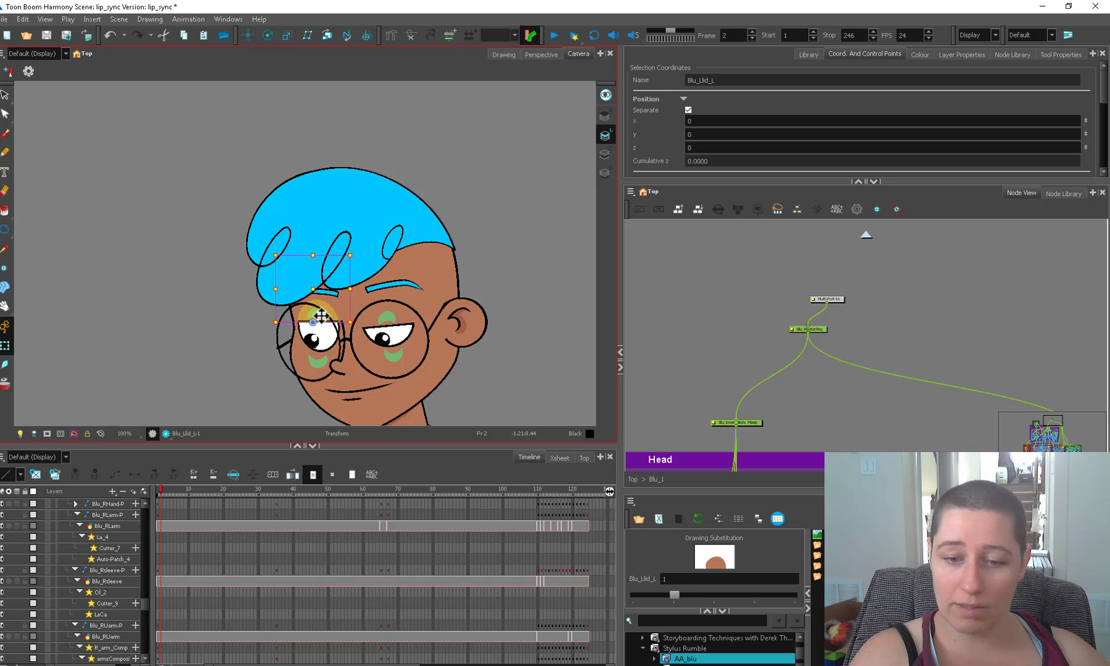
pyautogui.moveTo(321, 324); pyautogui.dragTo(321, 322)
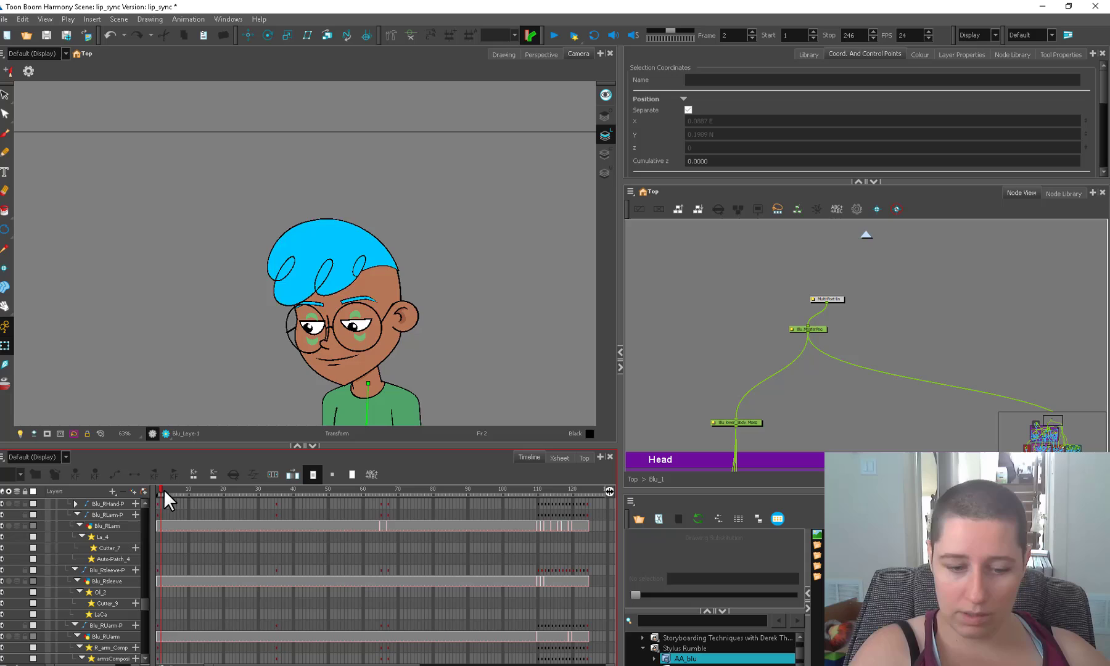
pyautogui.moveTo(163, 489); pyautogui.dragTo(160, 493)
pyautogui.scroll(-2, 258, 391)
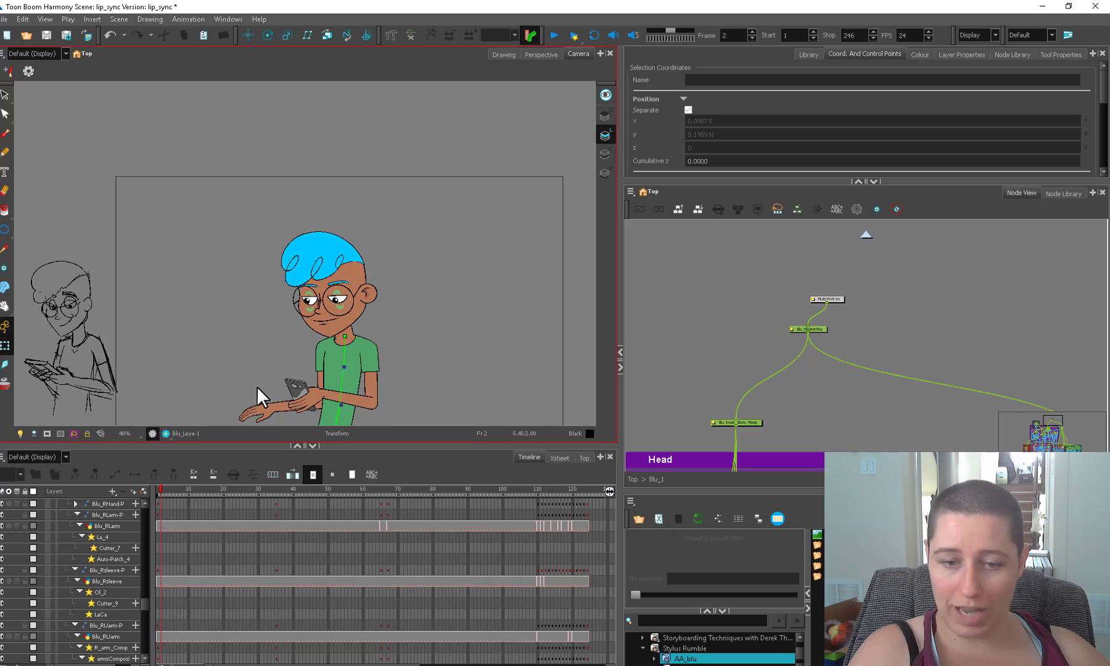
# - Move the pupils Blu_LPupil and Blu_RPupil so the eyes look down at the phone at frame 2
pyautogui.scroll(4, 308, 355)
pyautogui.click(308, 345)
pyautogui.scroll(3, 311, 349)
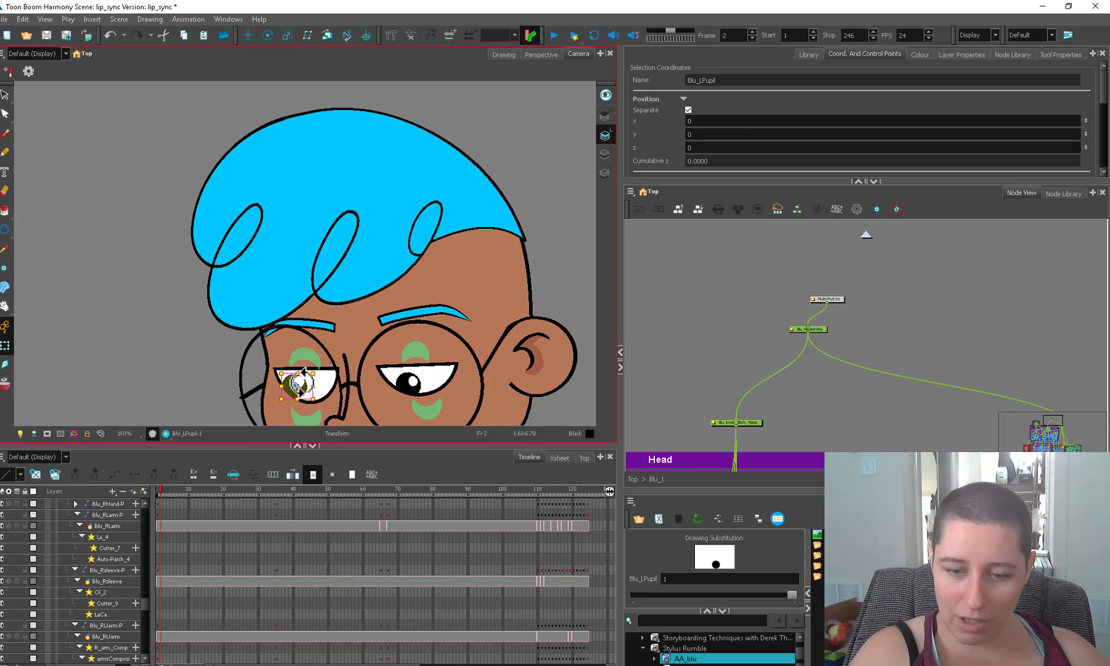
pyautogui.moveTo(312, 394)
pyautogui.mouseDown()
pyautogui.moveTo(327, 383)
pyautogui.moveTo(314, 388)
pyautogui.mouseUp()
pyautogui.moveTo(414, 383); pyautogui.dragTo(429, 392)
pyautogui.scroll(-2, 460, 373)
pyautogui.scroll(-2, 451, 393)
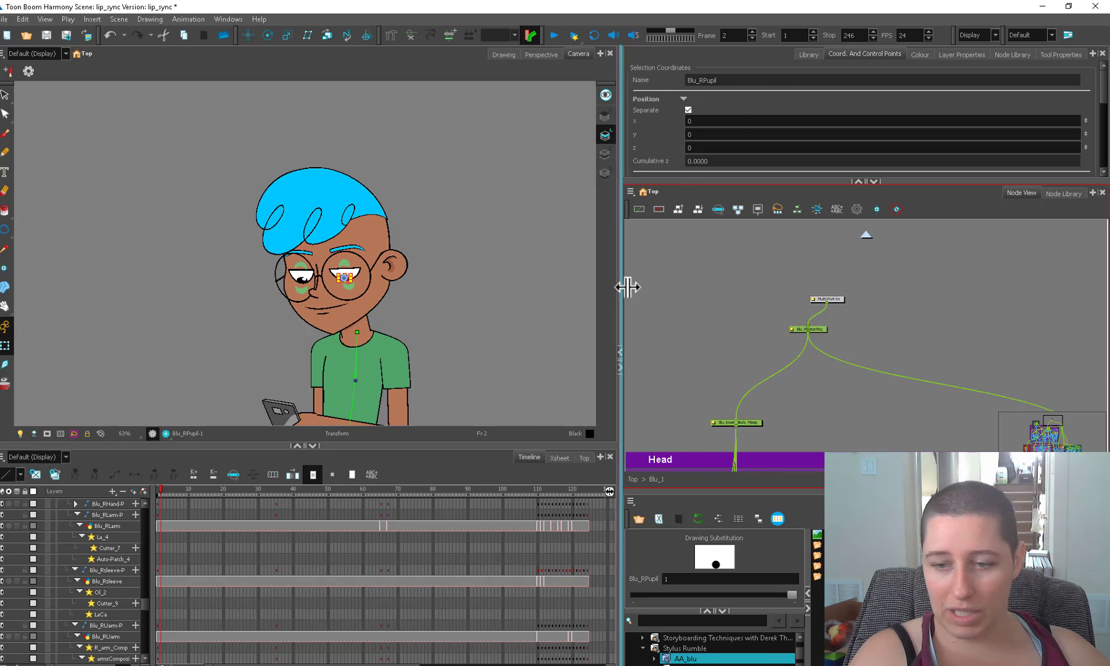
# - Enlarge the camera view in width and height to give the character more room
pyautogui.moveTo(627, 286); pyautogui.dragTo(687, 290)
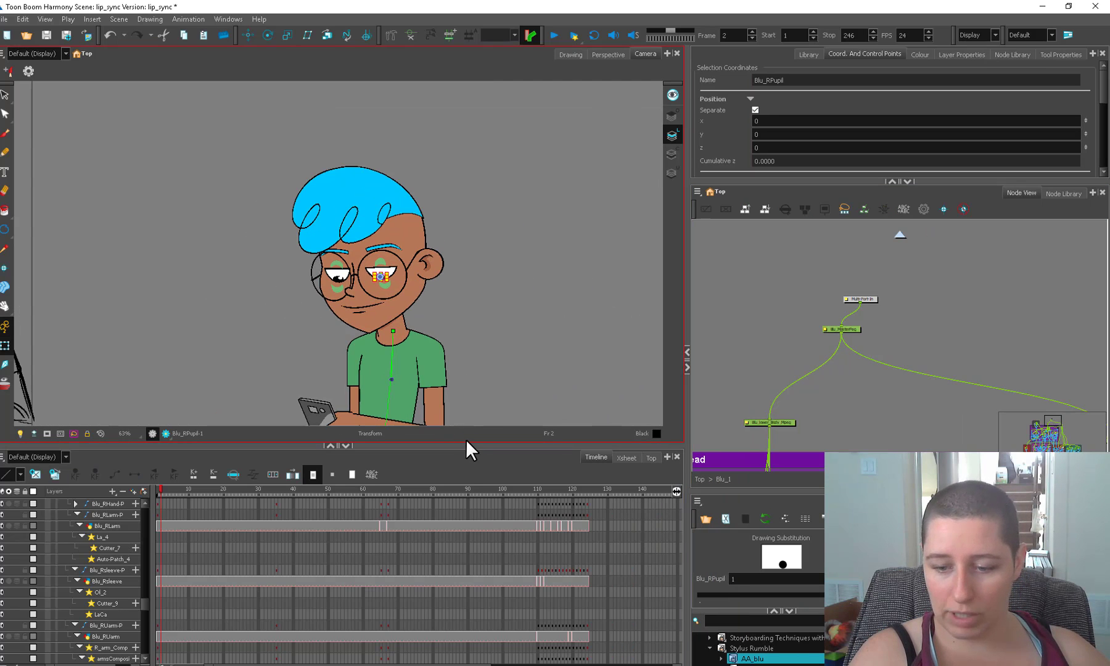
pyautogui.moveTo(463, 443); pyautogui.dragTo(464, 484)
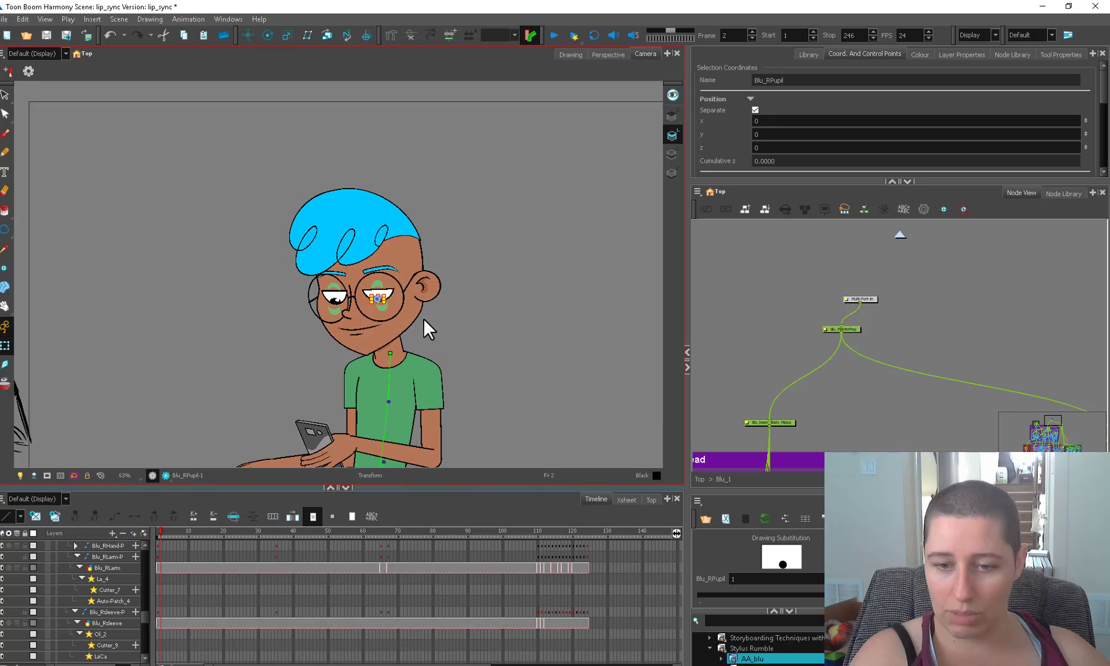
pyautogui.click(436, 331)
# - Reposition the left and right pupils with their eye highlights just under the lowered lids at frame 2
pyautogui.scroll(4, 438, 333)
pyautogui.click(336, 339)
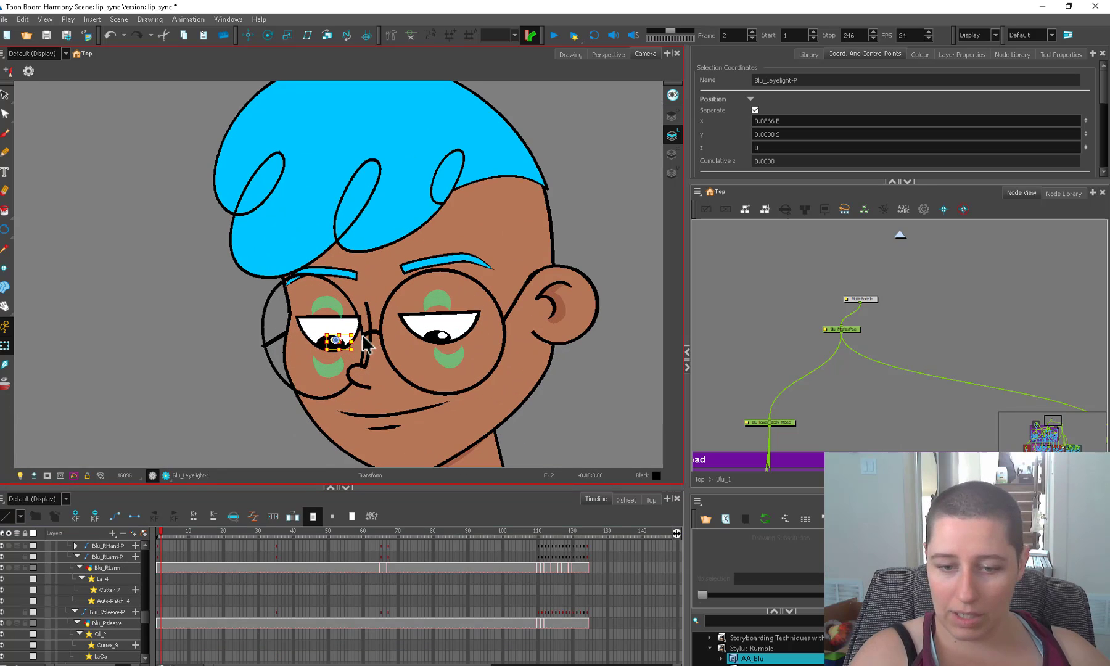
pyautogui.moveTo(338, 344); pyautogui.dragTo(331, 328)
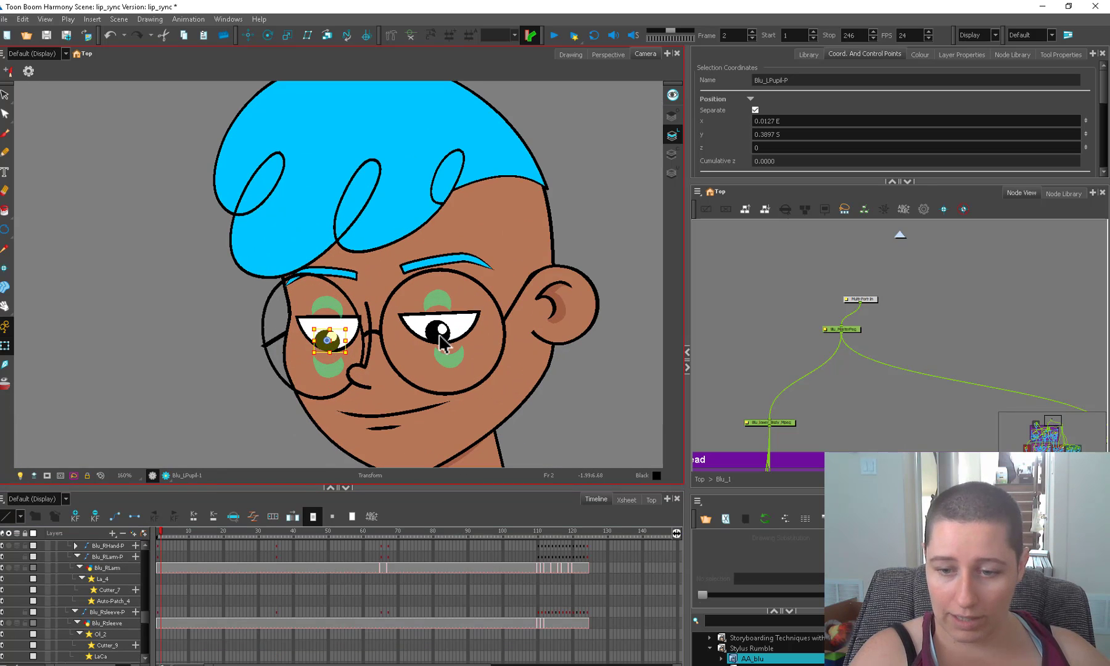
pyautogui.moveTo(445, 338); pyautogui.dragTo(432, 321)
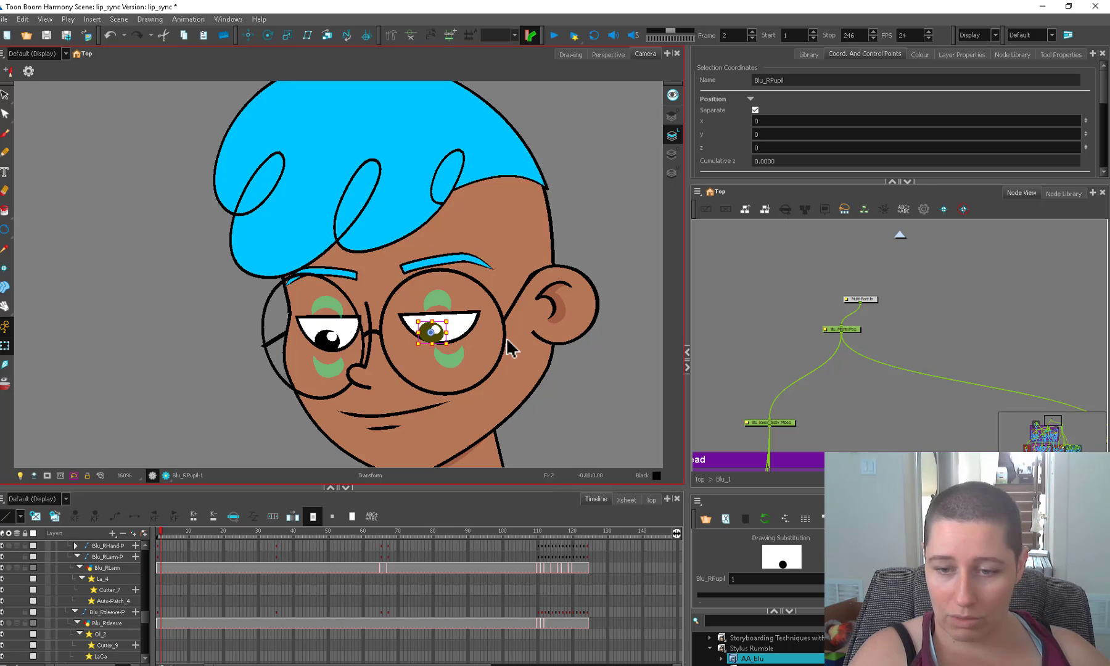
pyautogui.click(546, 392)
# - Inspect the gaze toward the phone at frame 2, selecting the right eye highlight and each pupil in turn
pyautogui.press('1')
pyautogui.press('1')
pyautogui.press('1')
pyautogui.press('1')
pyautogui.press('1')
pyautogui.moveTo(431, 378); pyautogui.dragTo(421, 343)
pyautogui.press('2')
pyautogui.press('2')
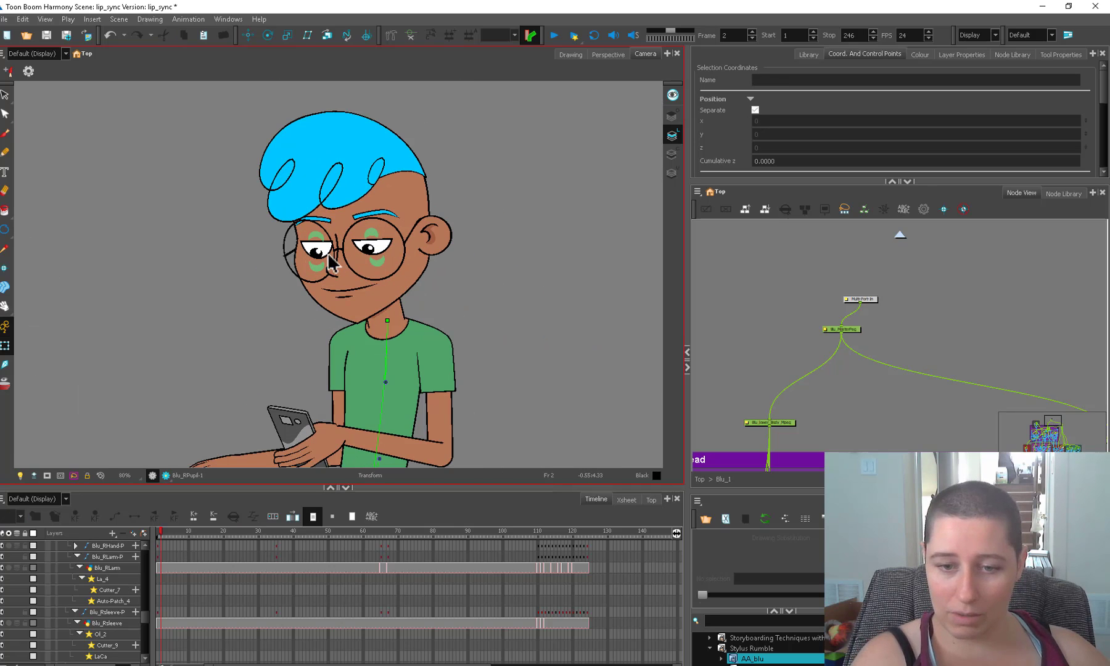
pyautogui.click(317, 253)
pyautogui.click(373, 249)
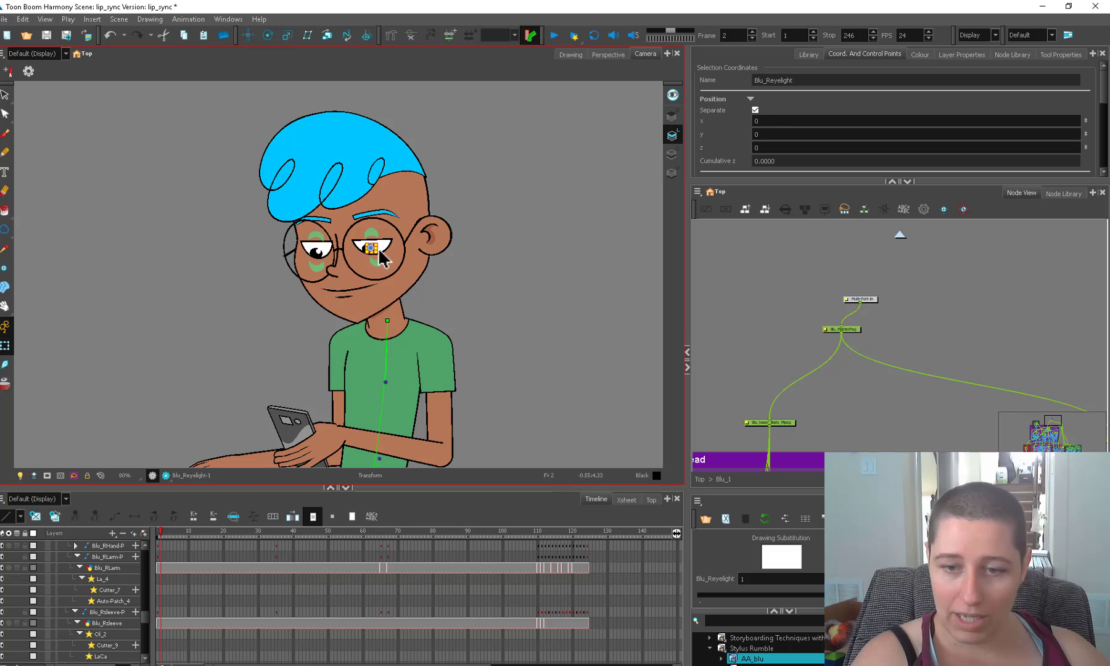
pyautogui.click(373, 251)
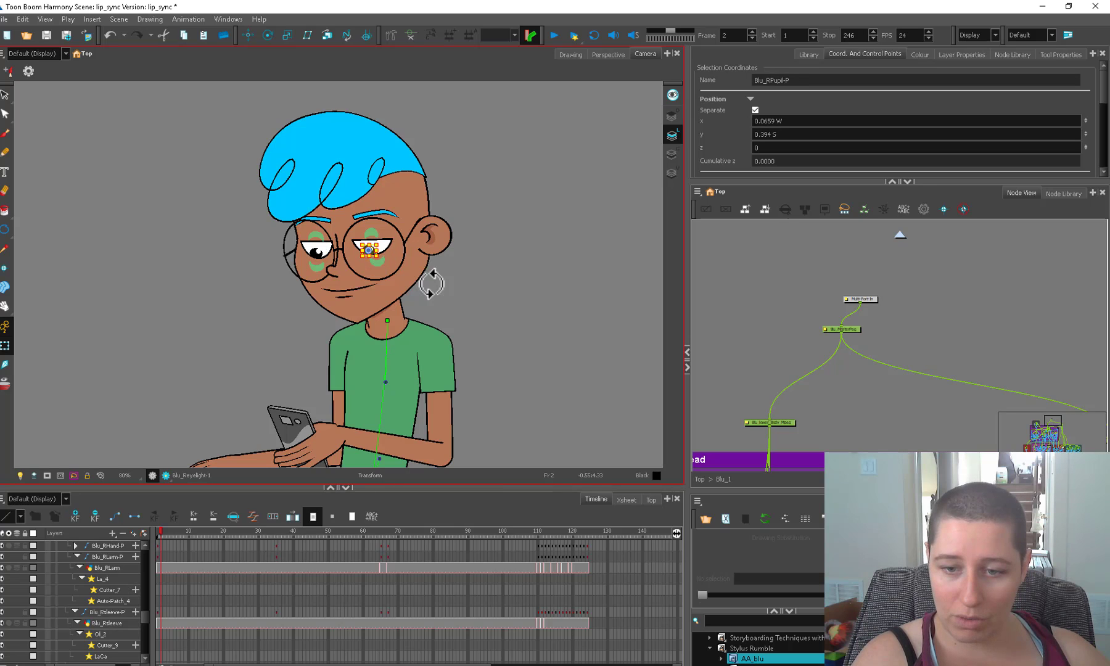
pyautogui.press('Escape')
pyautogui.click(321, 255)
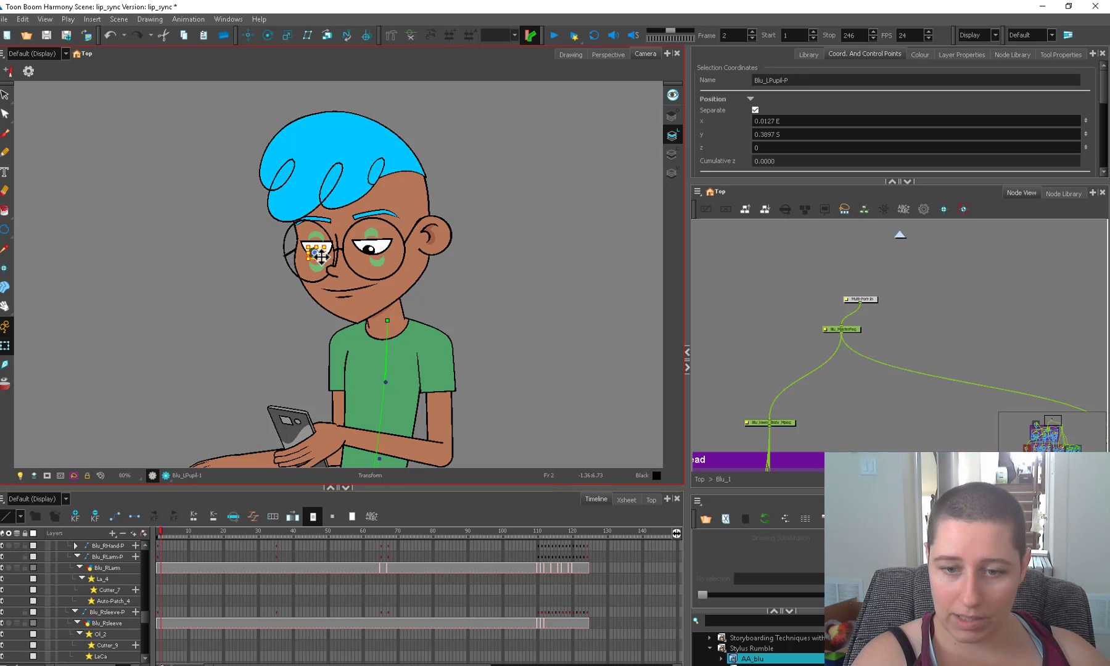
pyautogui.click(464, 278)
# - Flip between frames 1 and 2 to check the lowered eyelids and head tilt in the full pose
pyautogui.press('1')
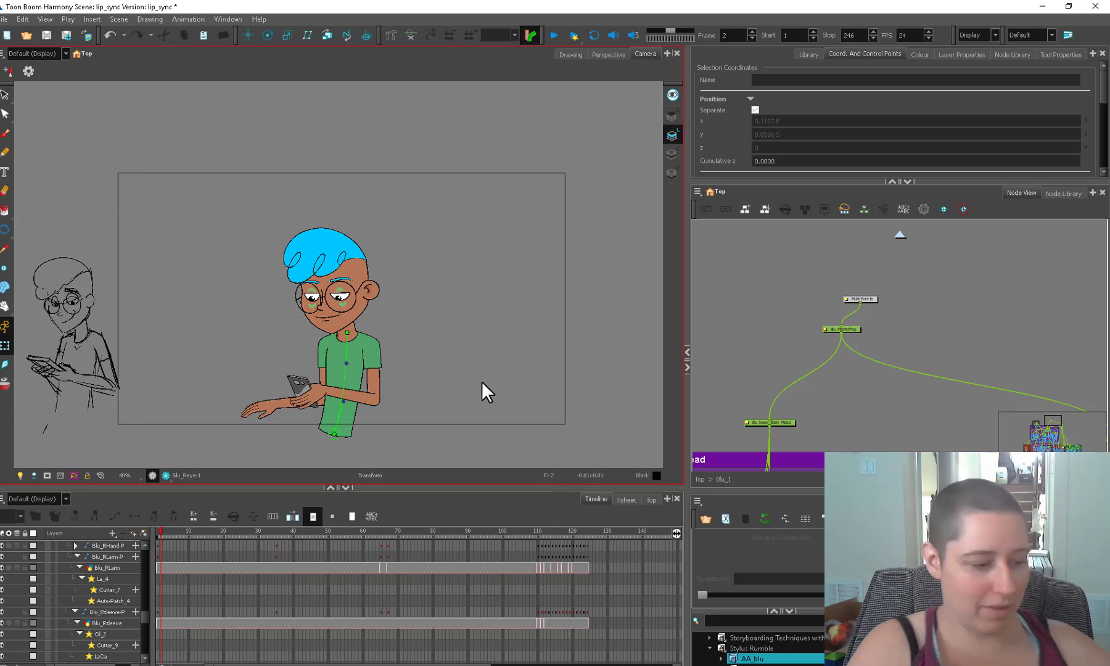
pyautogui.press(',')
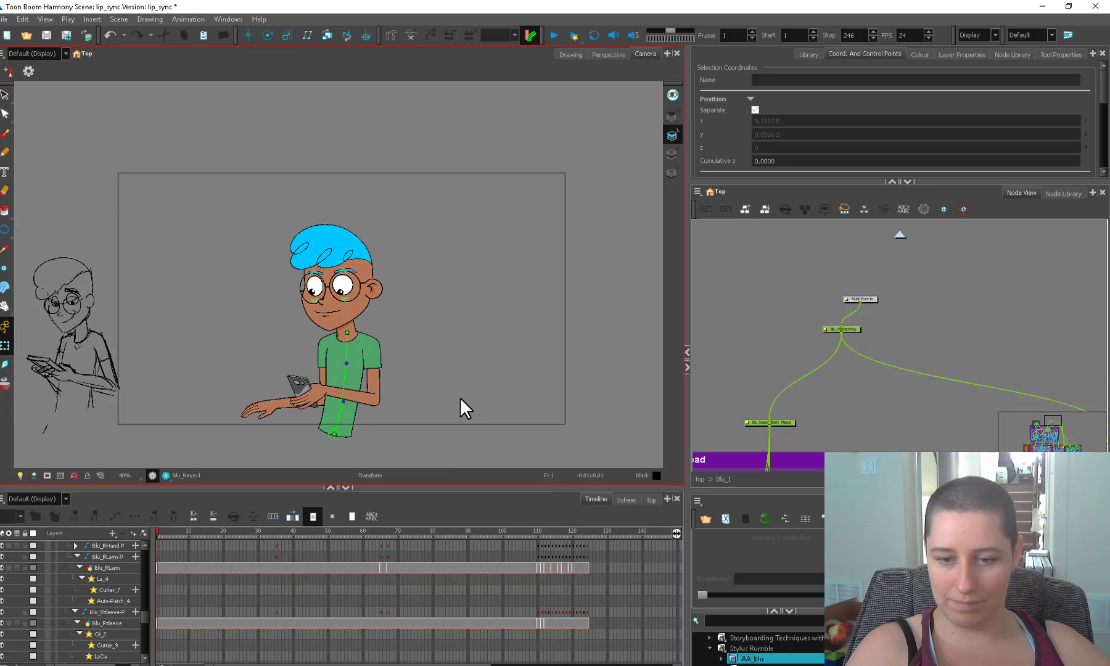
pyautogui.press('.')
pyautogui.press(',')
pyautogui.press('.')
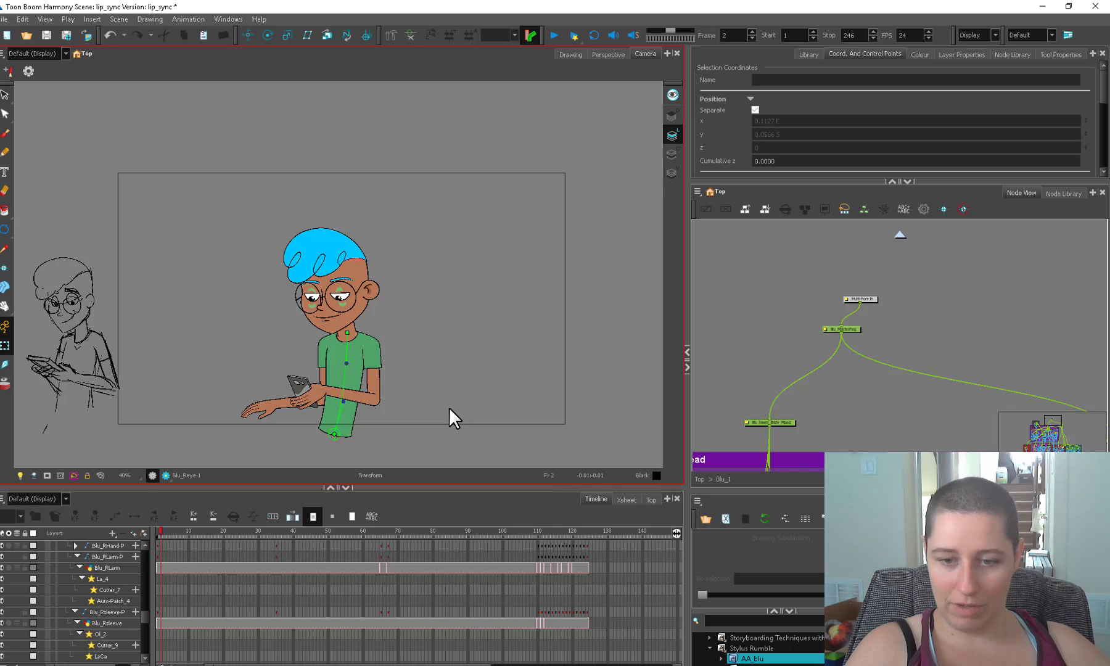
pyautogui.press(',')
pyautogui.press('.')
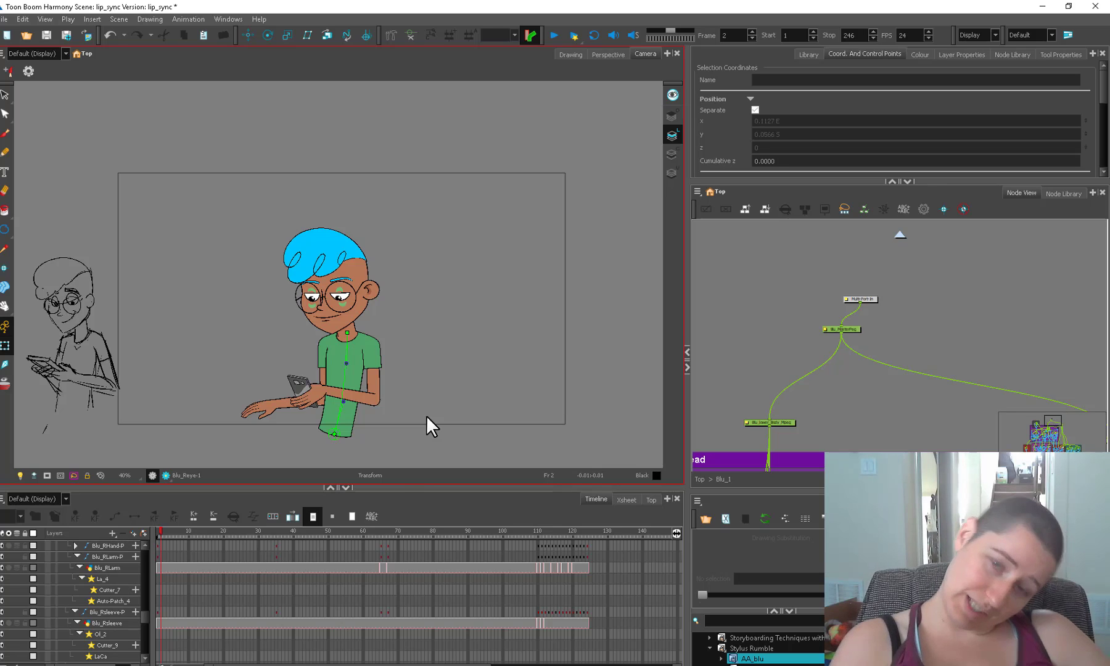
# - Select the left forearm Blu_LLarm and shorten it toward the phone at frame 2
pyautogui.press('2')
pyautogui.press('space')
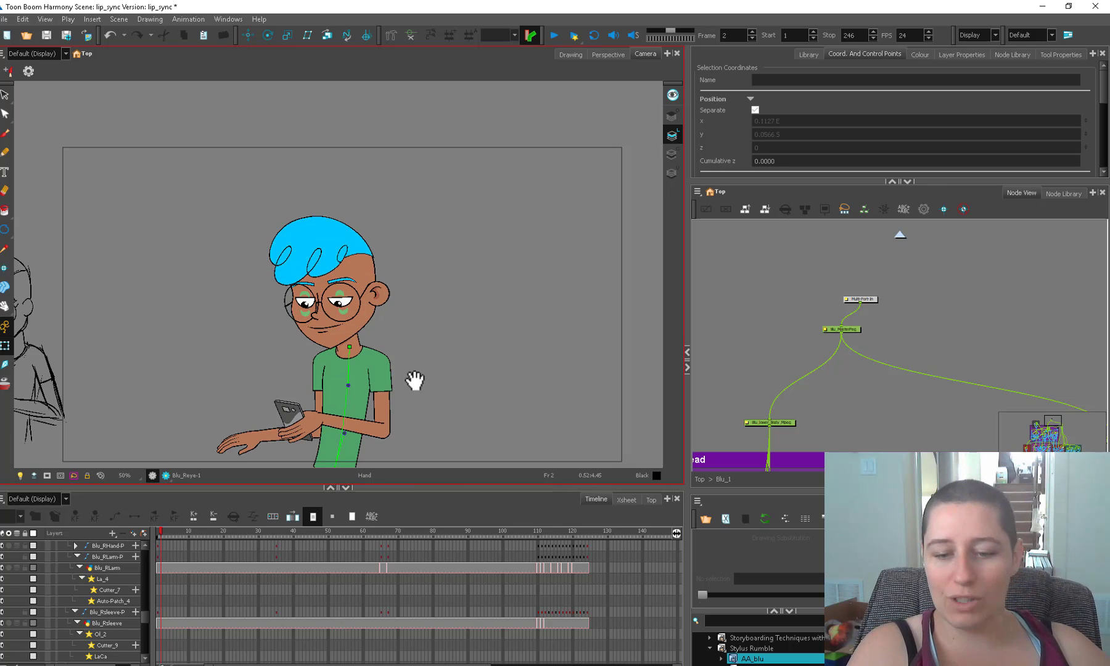
pyautogui.moveTo(415, 381); pyautogui.dragTo(428, 342)
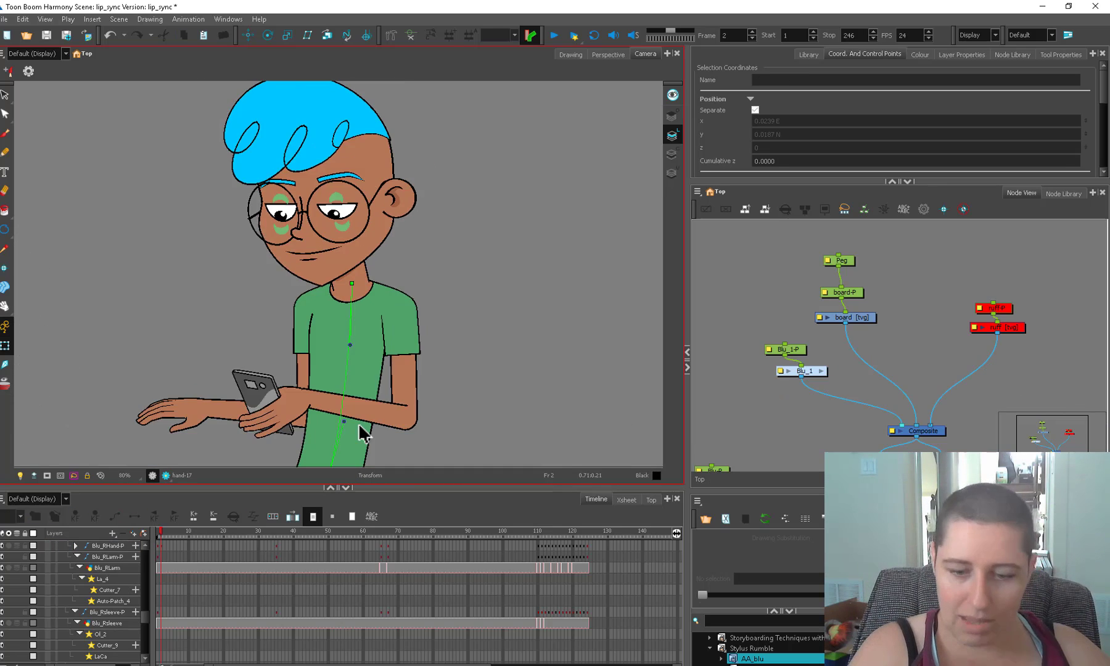
pyautogui.press('1')
pyautogui.press('1')
pyautogui.press('space')
pyautogui.moveTo(317, 426); pyautogui.dragTo(332, 461)
pyautogui.scroll(1, 289, 404)
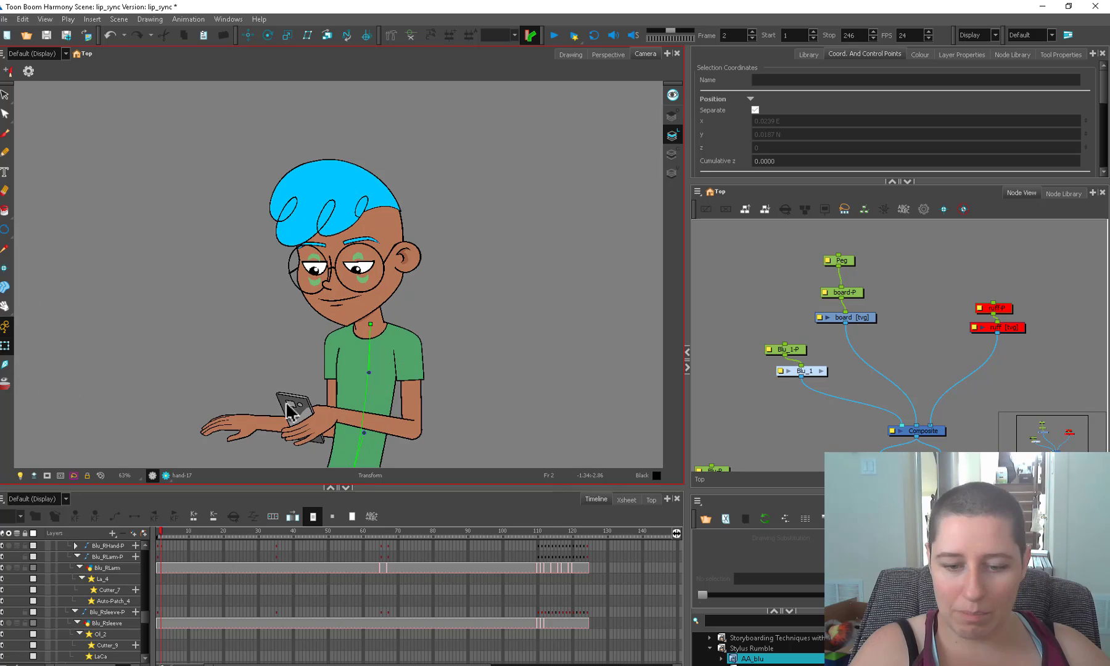
pyautogui.click(285, 430)
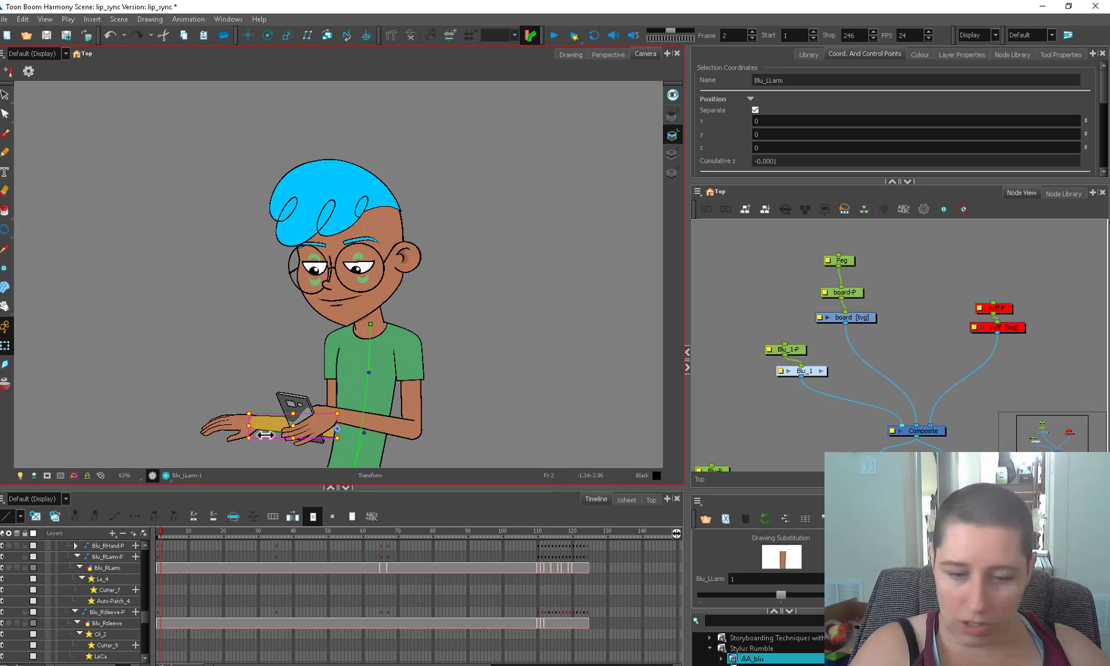
pyautogui.moveTo(265, 434); pyautogui.dragTo(279, 431)
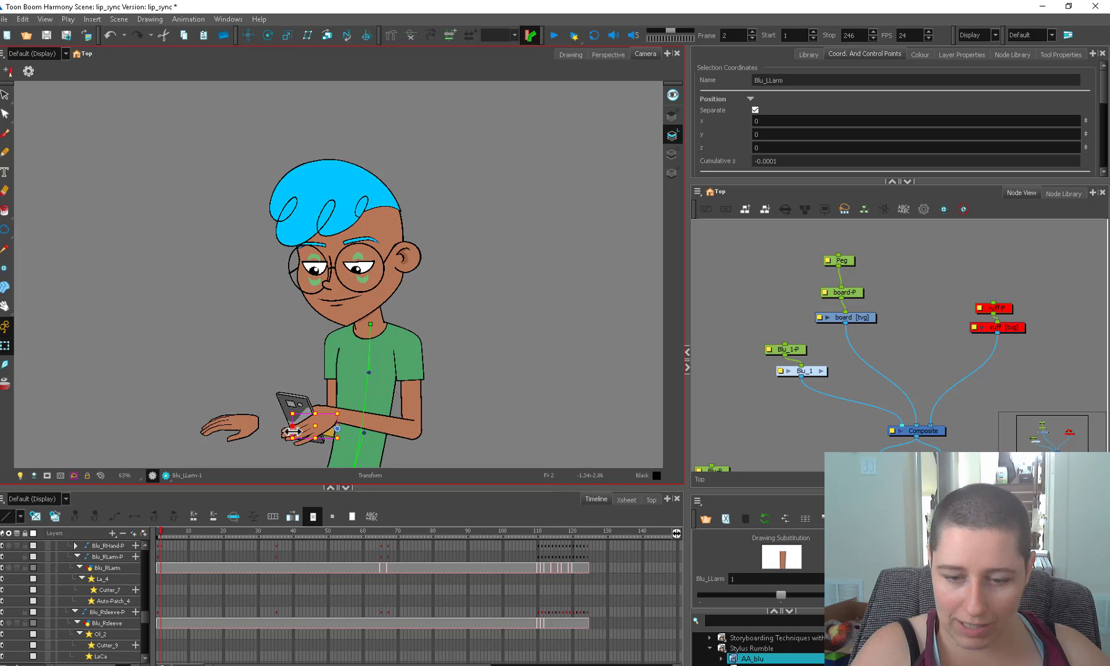
# - Move and rotate the free left hand up behind the phone at frame 2, and select the hand drawing holding the phone
pyautogui.click(242, 434)
pyautogui.moveTo(249, 435)
pyautogui.mouseDown()
pyautogui.moveTo(294, 428)
pyautogui.moveTo(291, 437)
pyautogui.moveTo(261, 404)
pyautogui.mouseUp()
pyautogui.scroll(1, 310, 439)
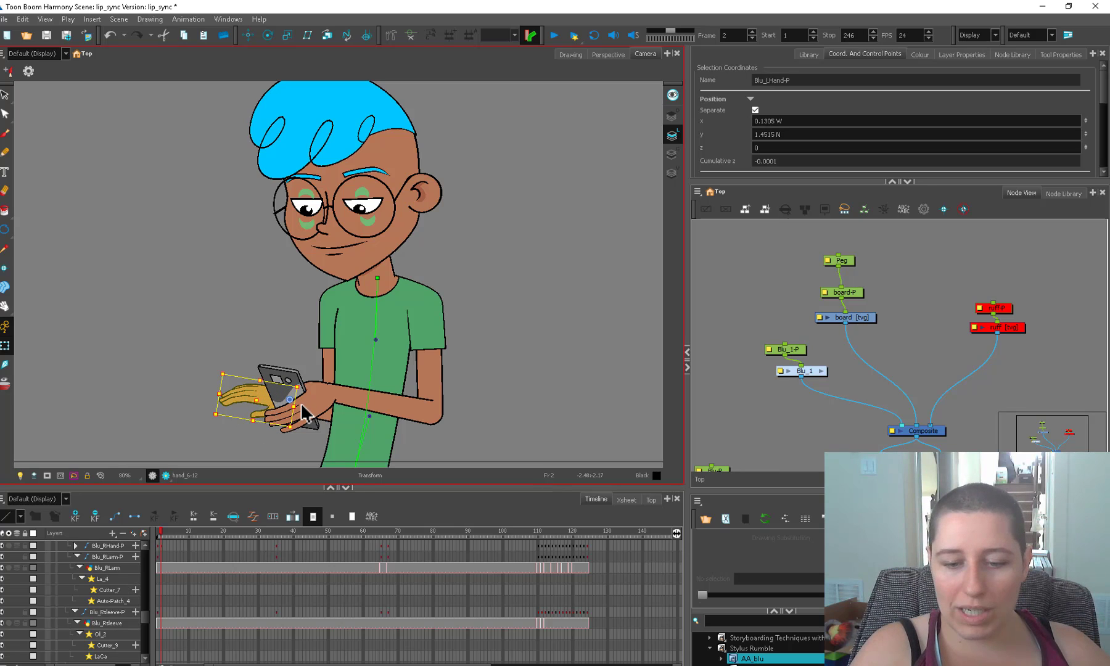
pyautogui.click(263, 390)
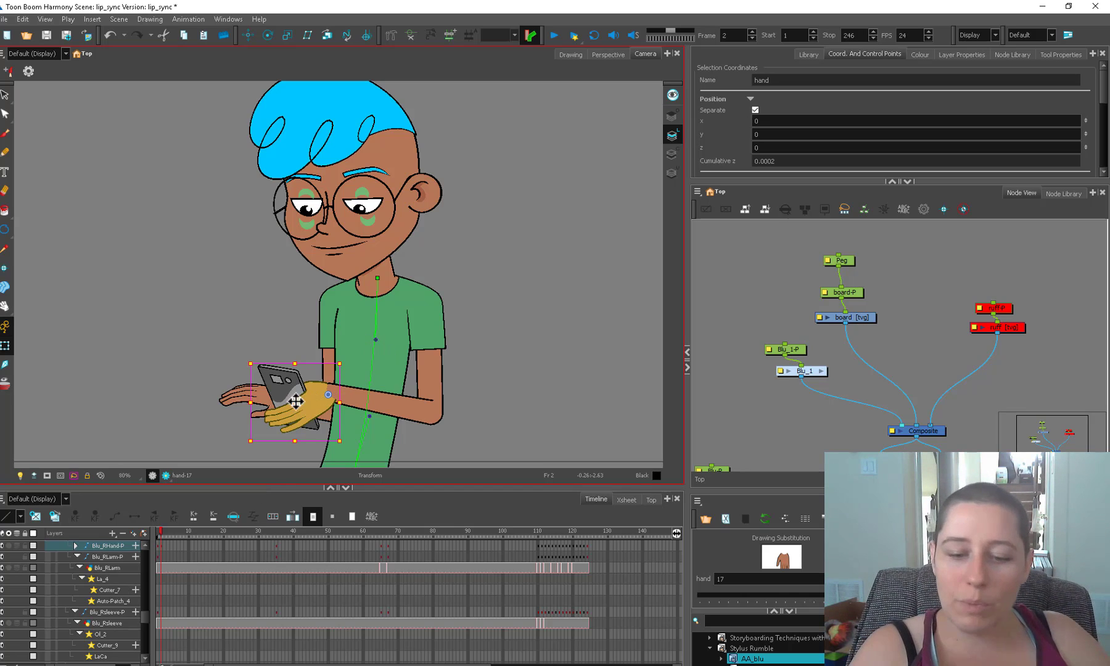
# - Examine the full pose with both hands around the phone at frame 2
pyautogui.moveTo(300, 426); pyautogui.dragTo(293, 402)
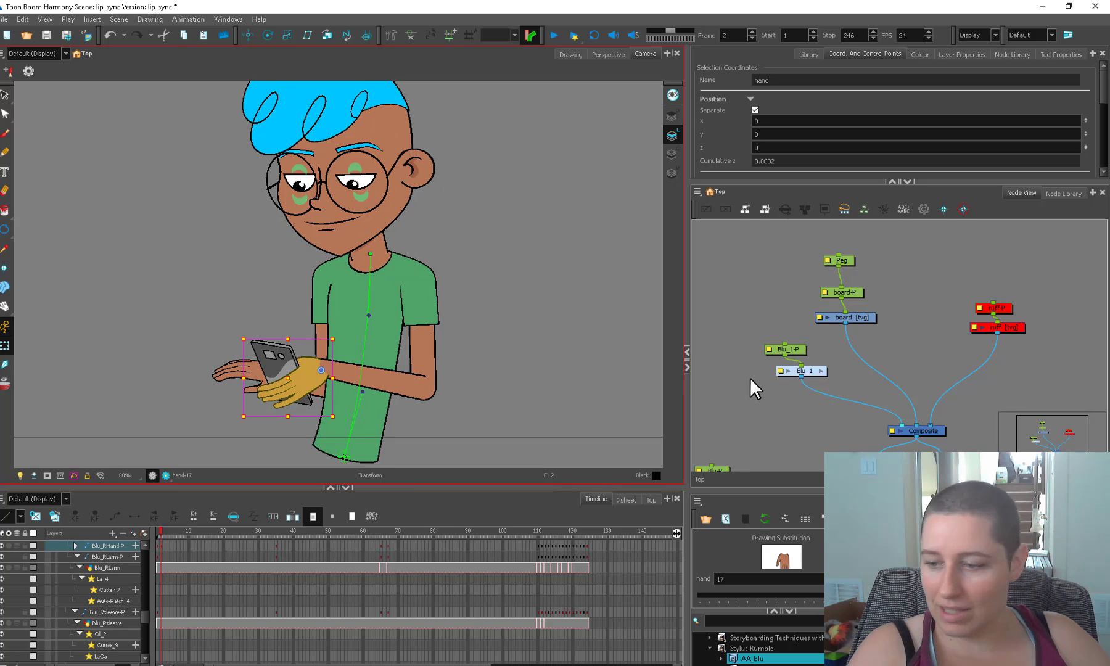
pyautogui.click(801, 403)
pyautogui.moveTo(785, 406); pyautogui.dragTo(790, 412)
pyautogui.scroll(-3, 783, 426)
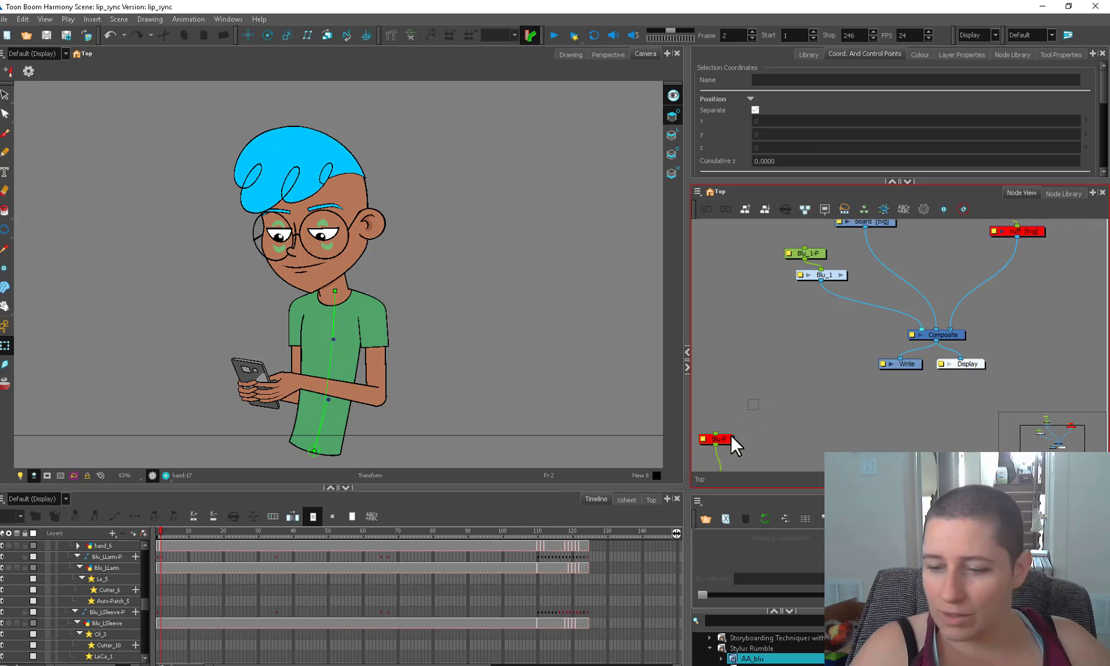
pyautogui.click(728, 437)
pyautogui.moveTo(762, 376); pyautogui.dragTo(706, 452)
pyautogui.press('2')
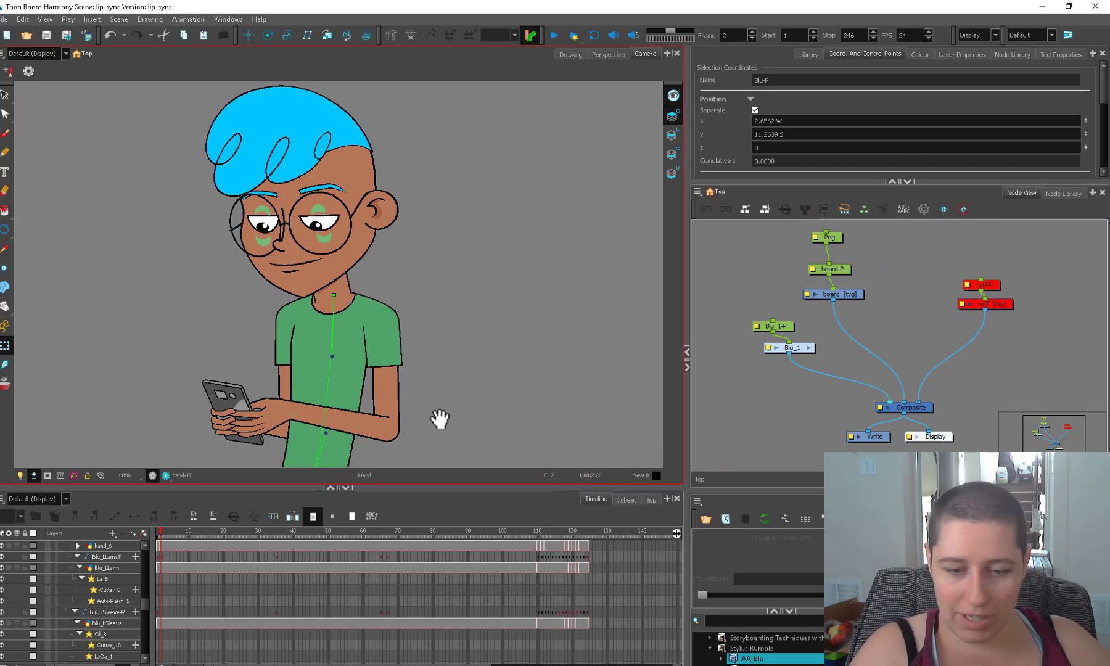
pyautogui.moveTo(436, 426); pyautogui.dragTo(429, 443)
pyautogui.press('1')
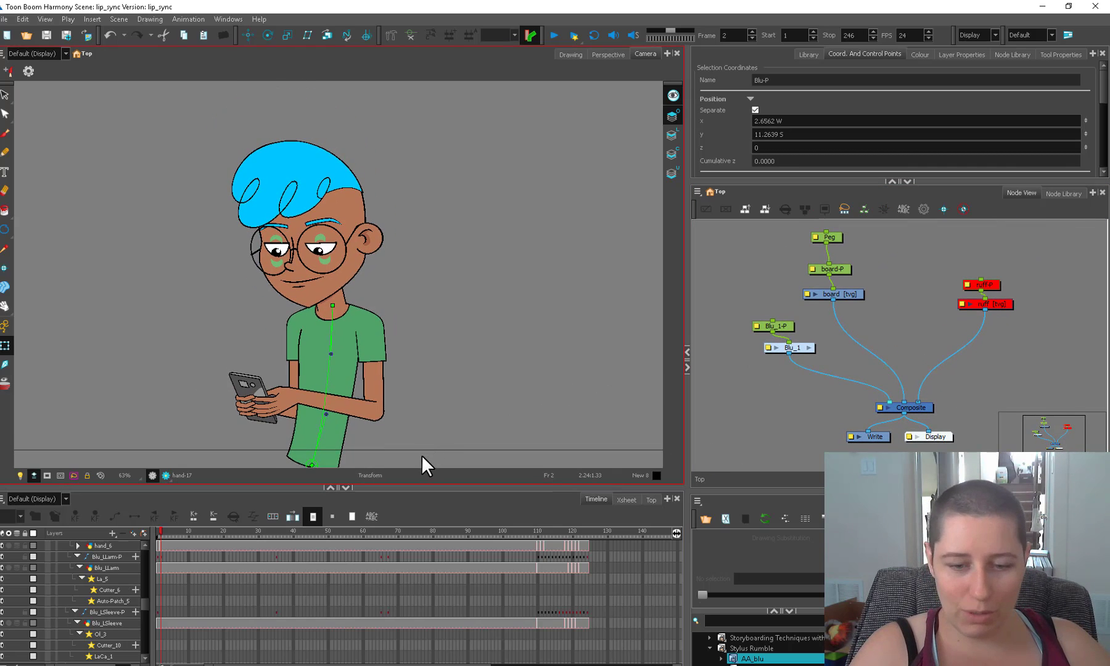
# - Try rotating the right hand peg Blu_RHand-P together with the phone at frame 2
pyautogui.click(264, 400)
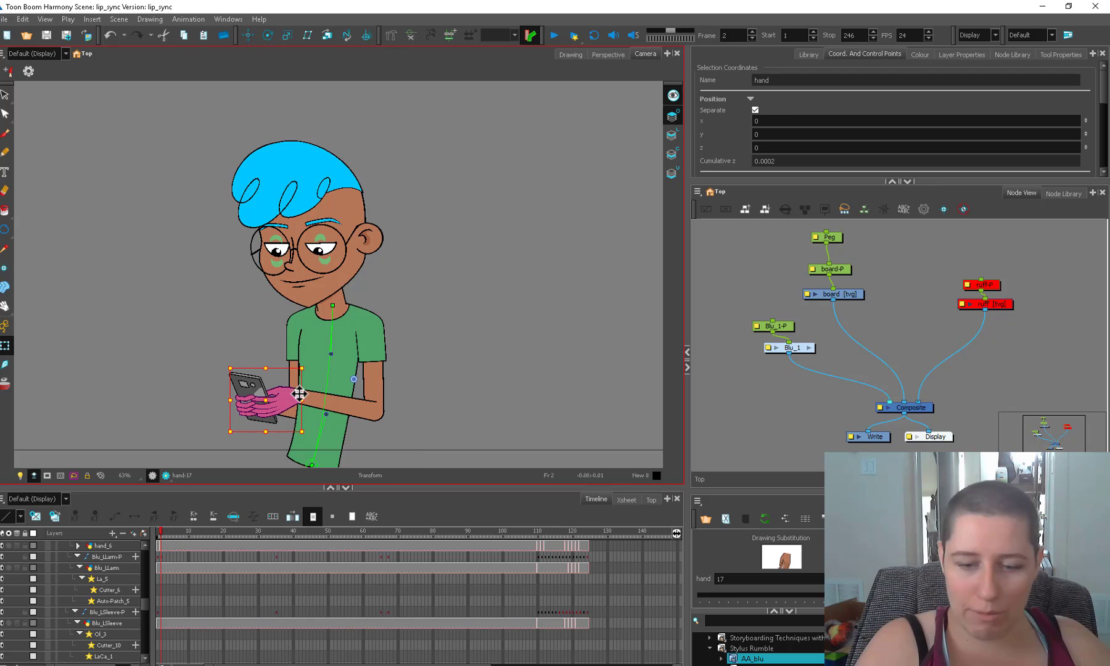
pyautogui.scroll(1, 246, 422)
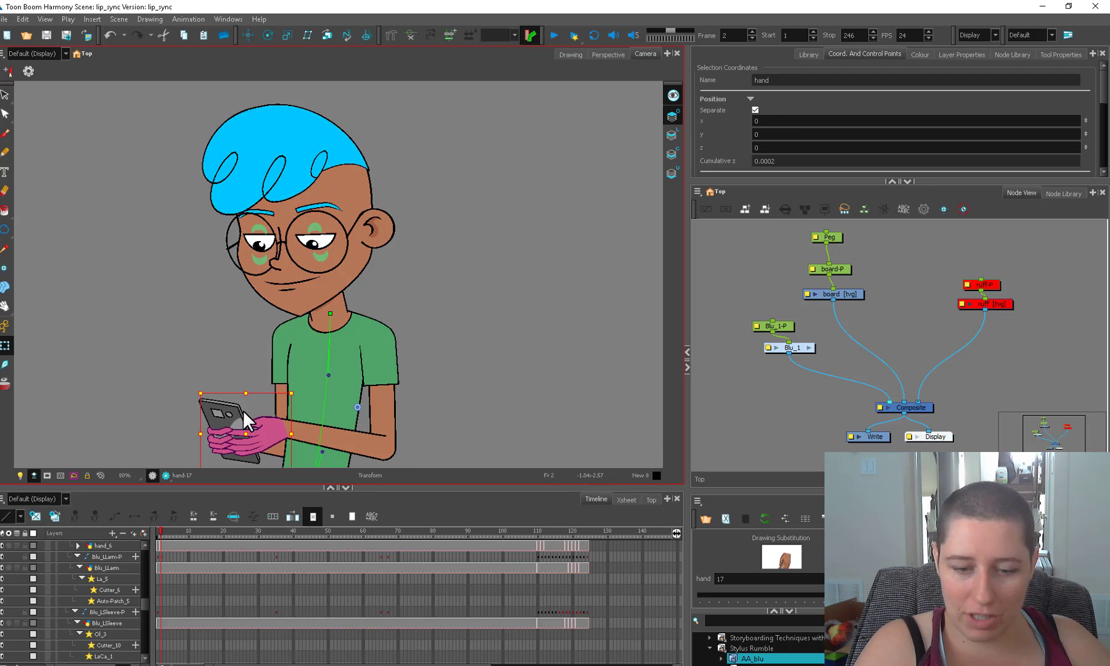
pyautogui.press('2')
pyautogui.press('2')
pyautogui.moveTo(243, 439); pyautogui.dragTo(206, 436)
pyautogui.hotkey('ctrl', 'z')
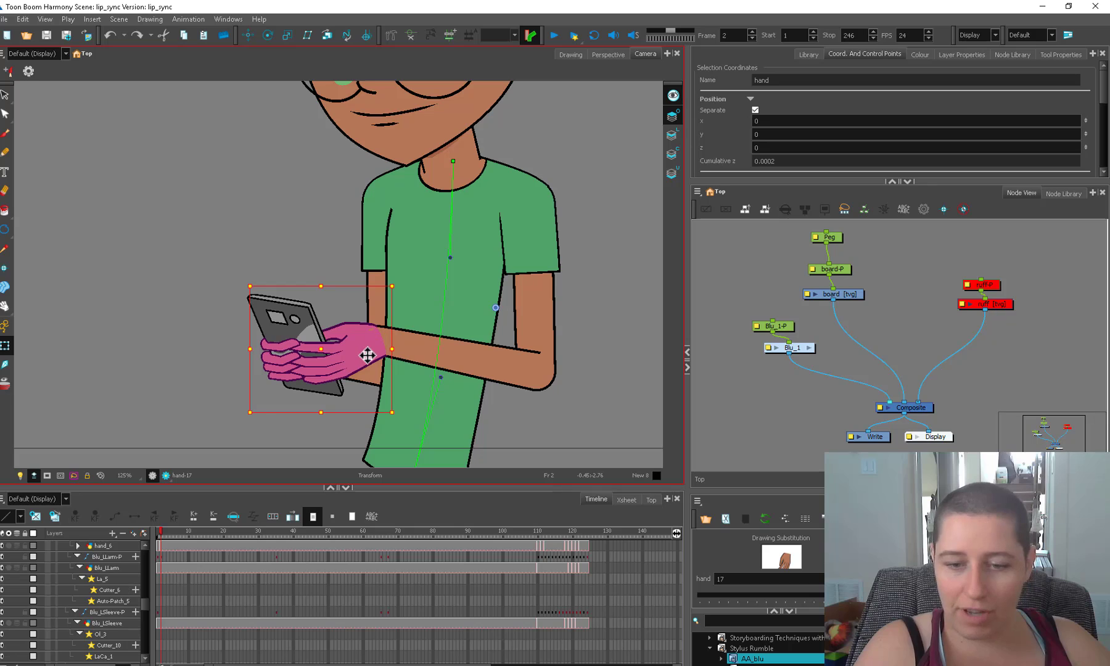
pyautogui.press('b')
pyautogui.moveTo(399, 414)
pyautogui.mouseDown()
pyautogui.moveTo(411, 377)
pyautogui.moveTo(367, 485)
pyautogui.moveTo(414, 372)
pyautogui.moveTo(379, 424)
pyautogui.mouseUp()
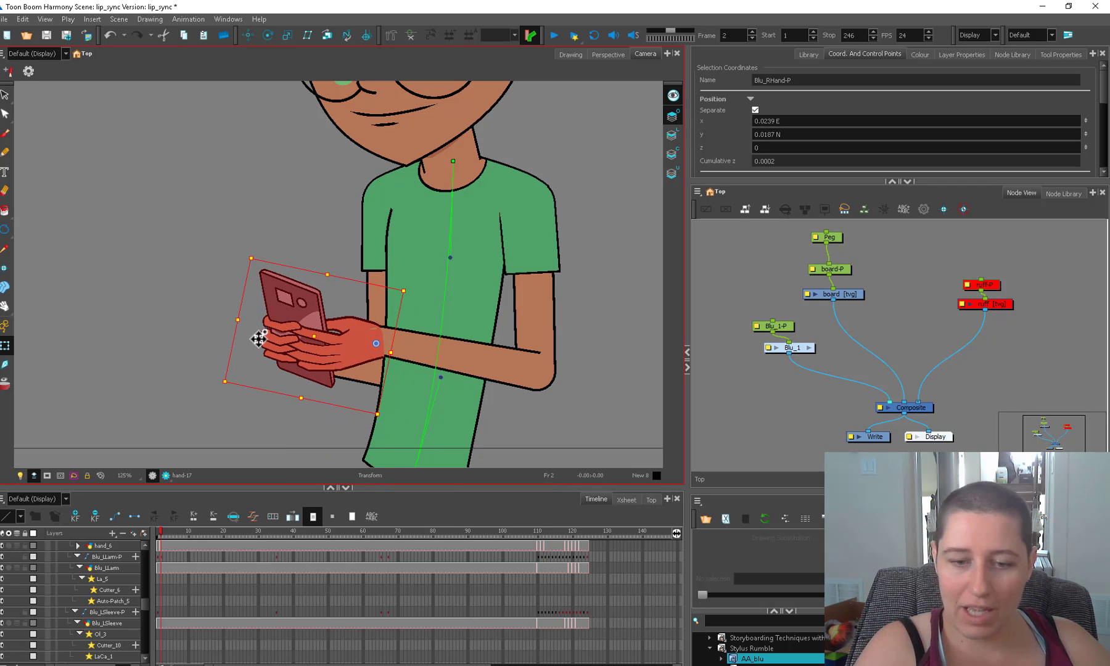
pyautogui.hotkey('ctrl', 'z')
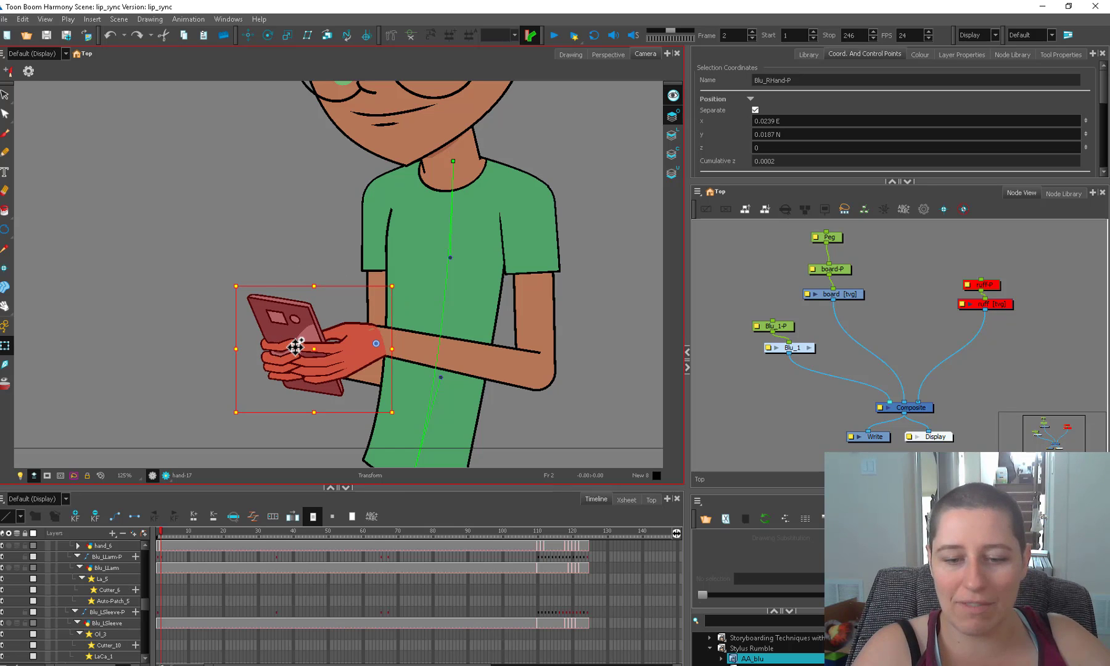
pyautogui.press('Escape')
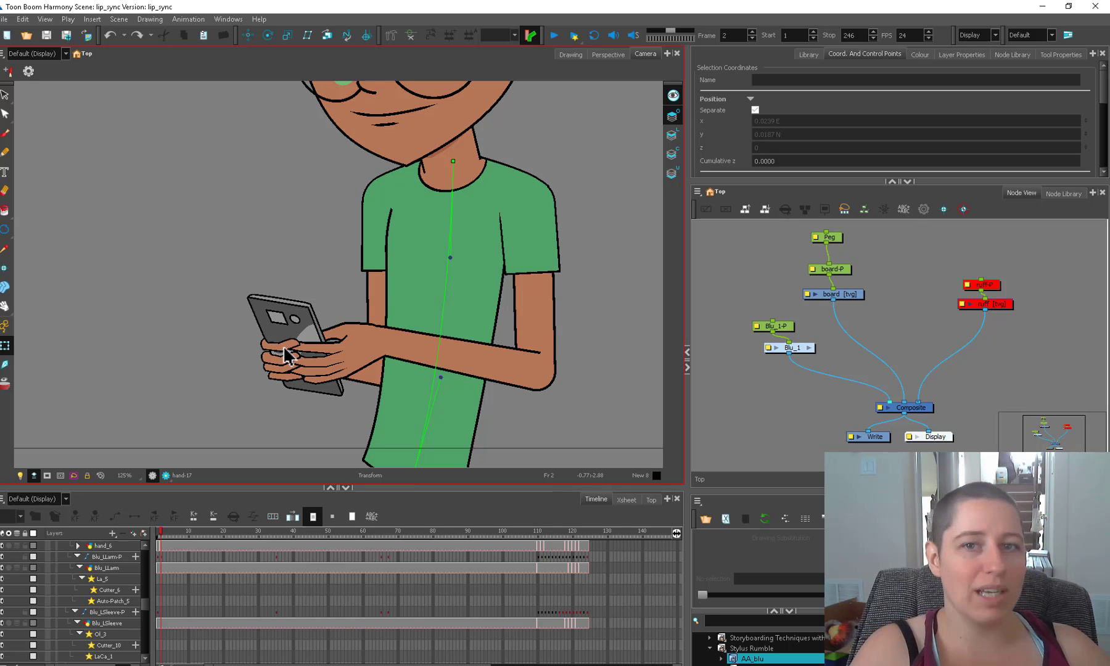
# - Select the rig's Blu_1-P peg and compare the poses at frames 1, 2 and 17
pyautogui.press('1')
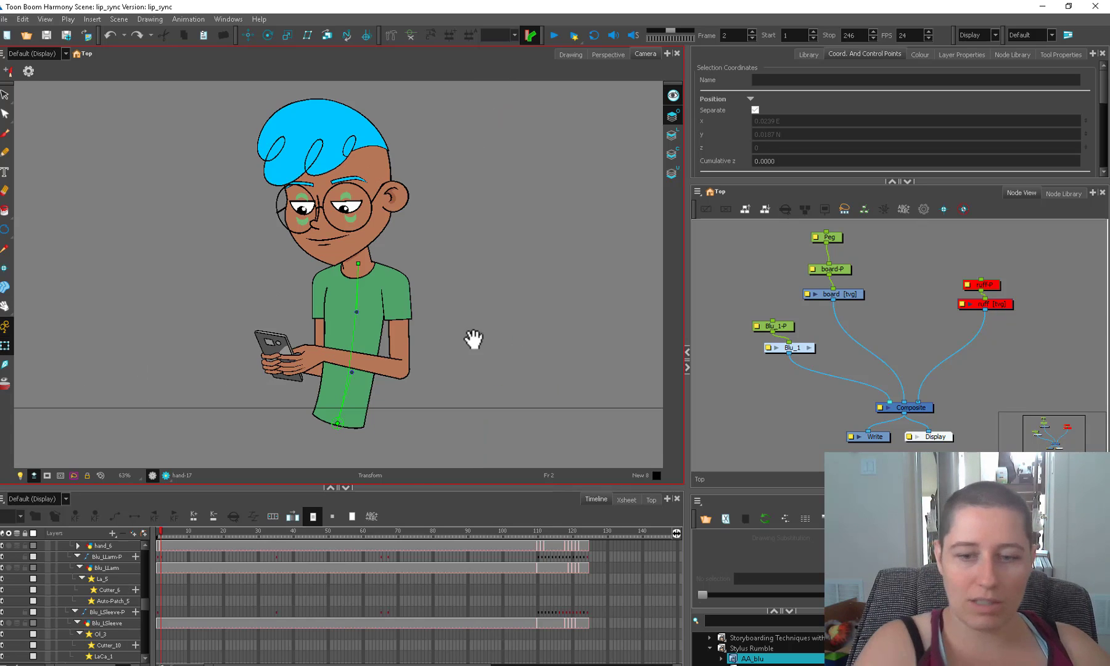
pyautogui.moveTo(517, 344); pyautogui.dragTo(472, 377)
pyautogui.moveTo(418, 405); pyautogui.dragTo(409, 415)
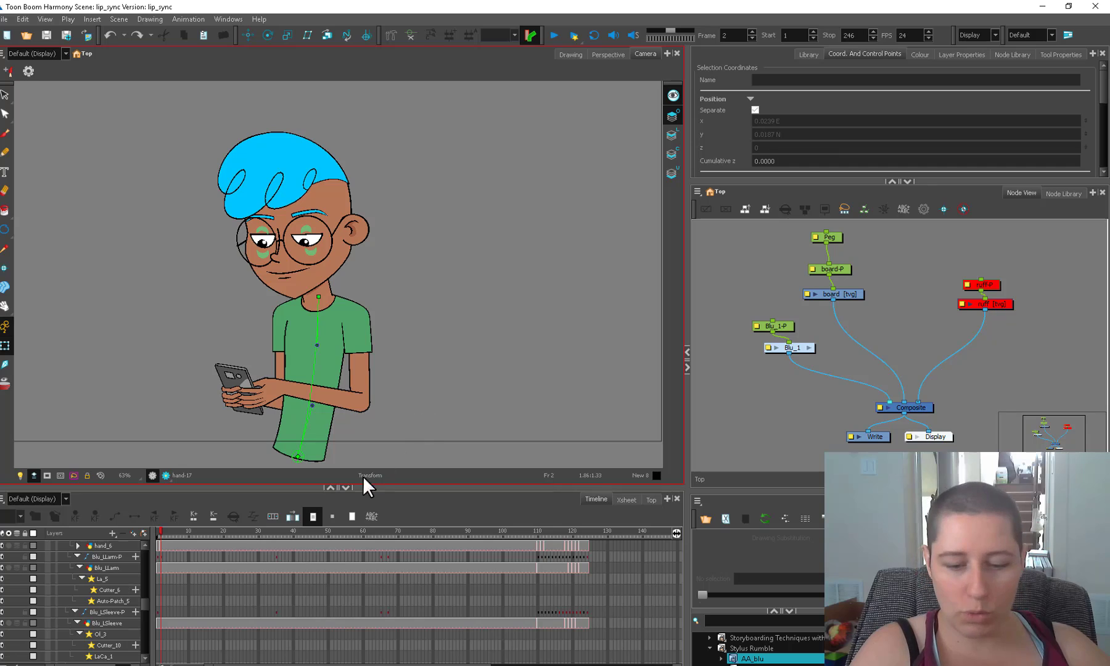
pyautogui.moveTo(775, 327); pyautogui.dragTo(784, 321)
pyautogui.hotkey('alt', 'f')
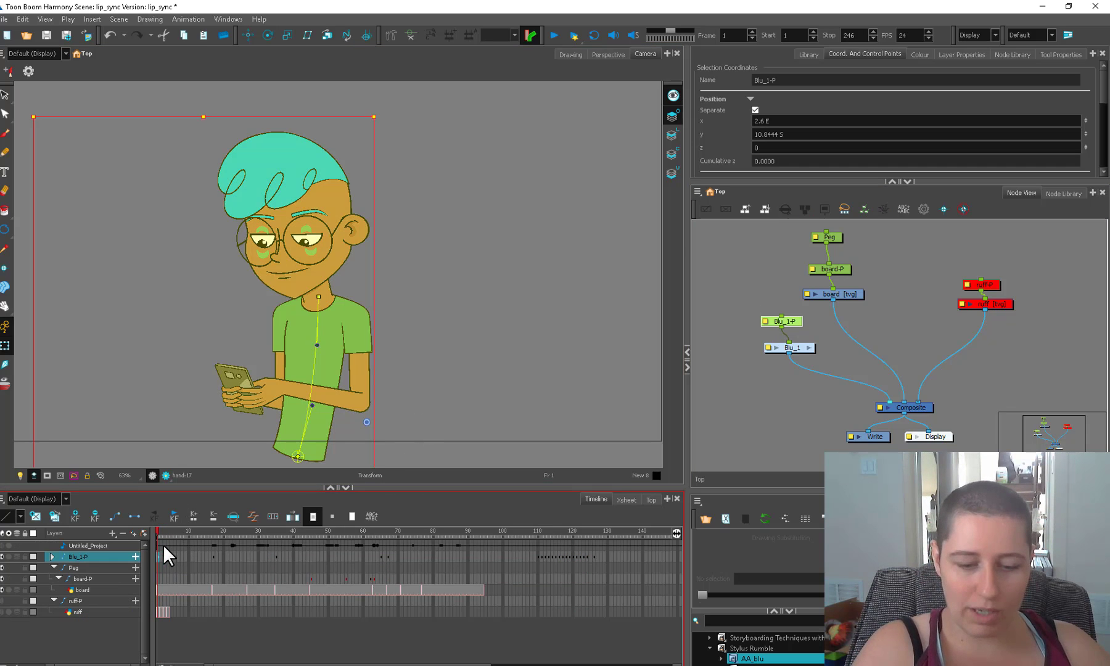
pyautogui.moveTo(158, 529); pyautogui.dragTo(162, 570)
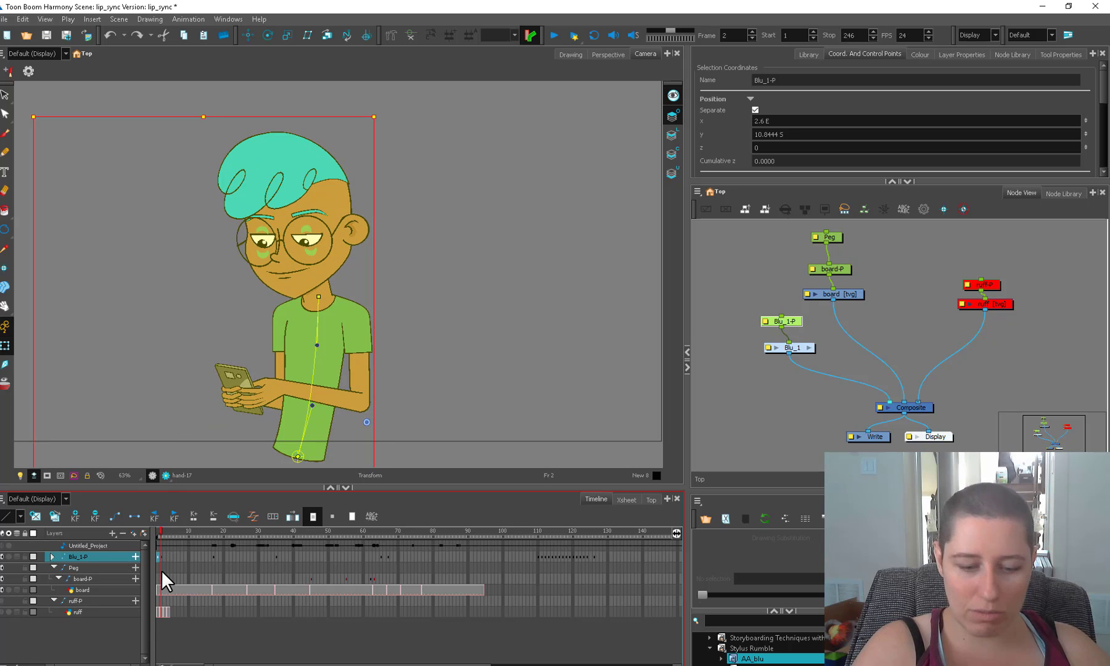
pyautogui.click(213, 531)
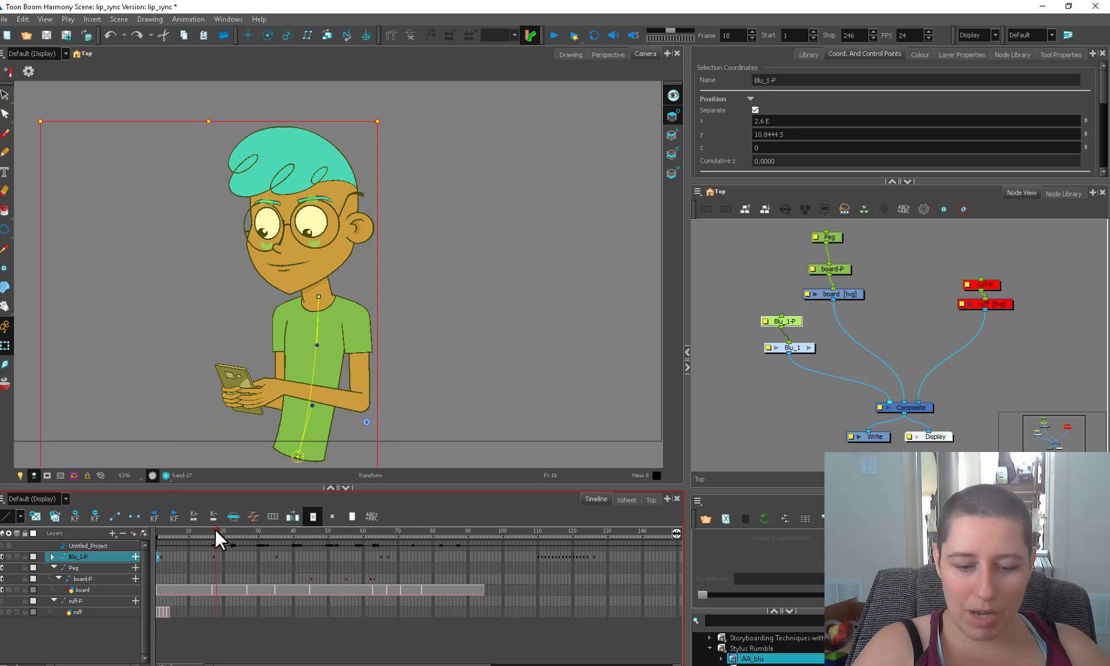
pyautogui.click(213, 556)
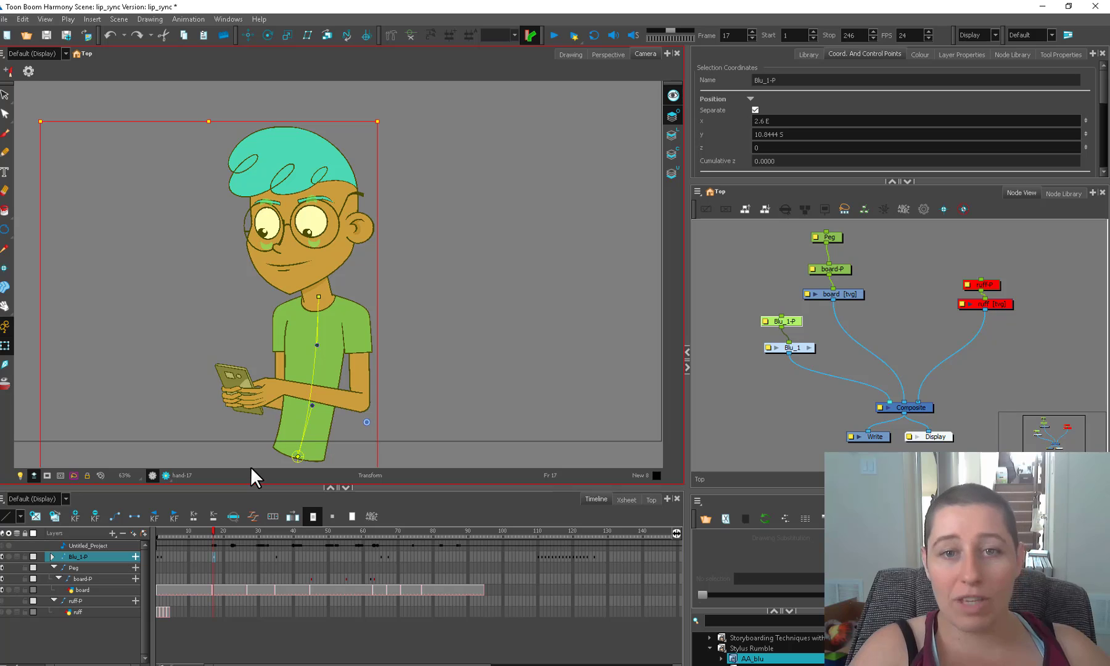
# - Swap the glasses arm Blu_Garm_1 beside the ear to drawing 1 at frame 17
pyautogui.click(416, 292)
pyautogui.click(366, 197)
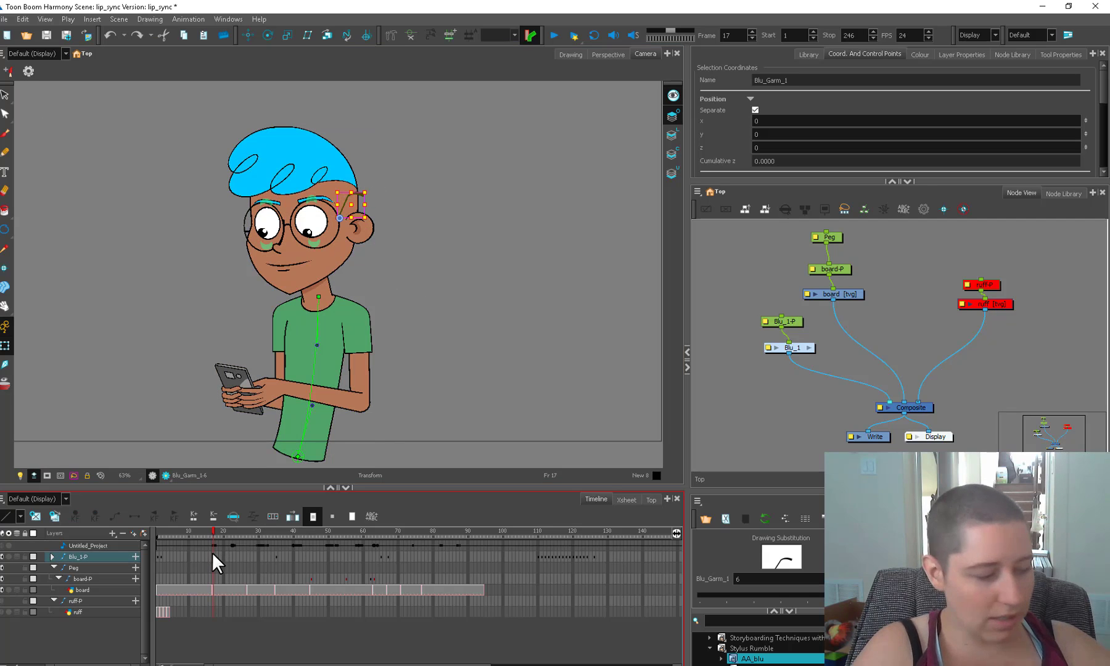
pyautogui.press('o')
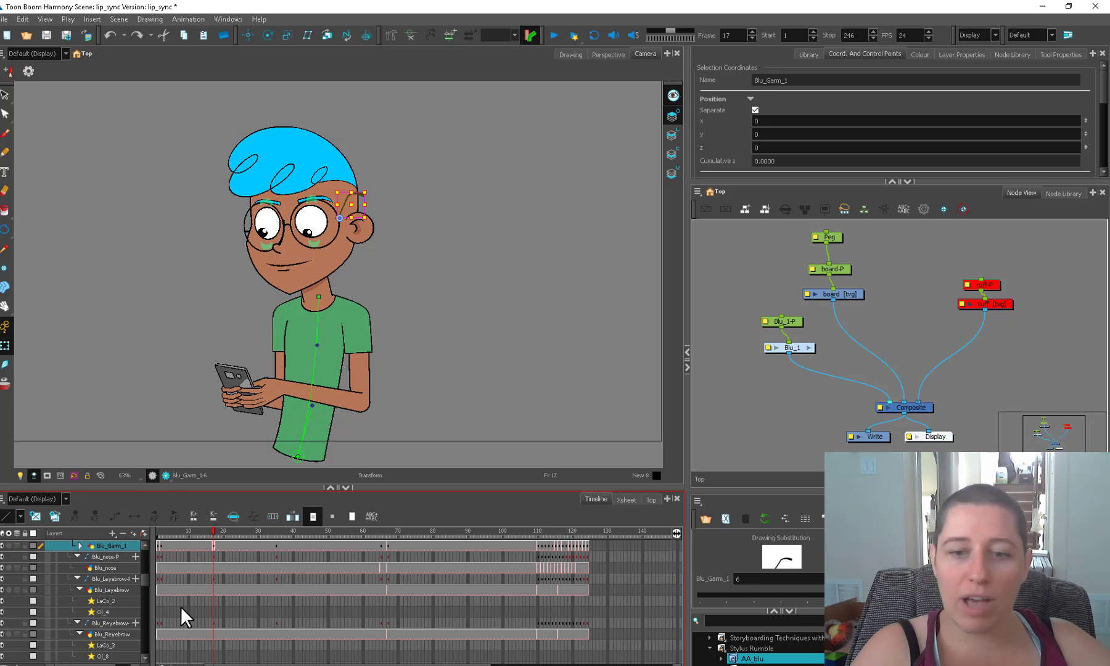
pyautogui.click(555, 532)
pyautogui.moveTo(555, 531); pyautogui.dragTo(544, 532)
pyautogui.click(217, 532)
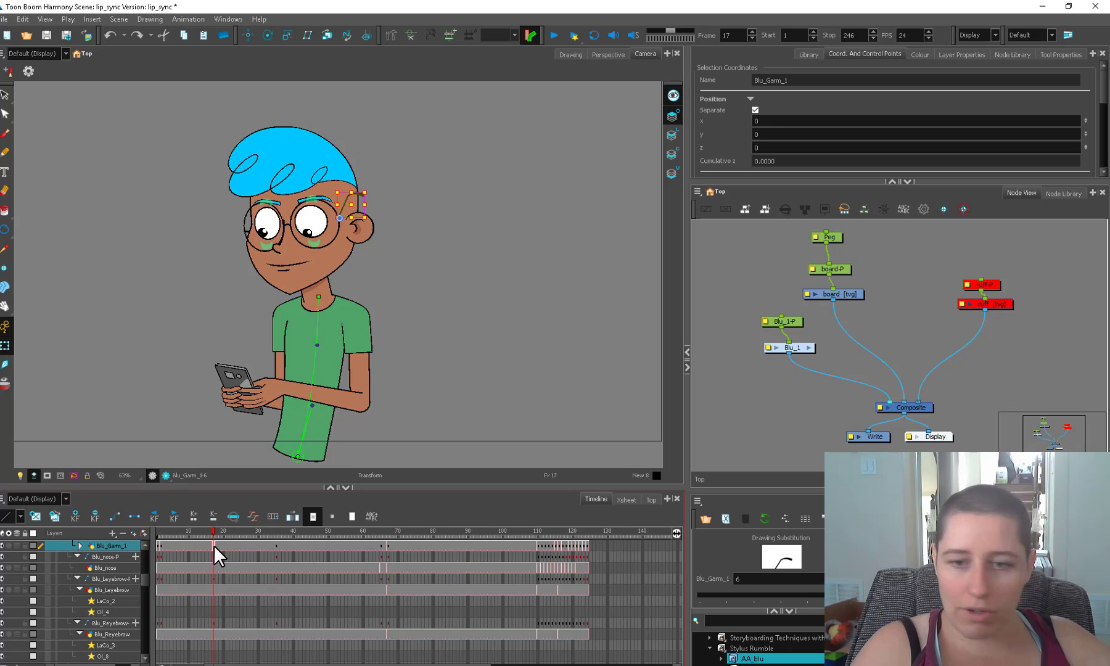
pyautogui.press('[')
pyautogui.press('[')
pyautogui.press('[')
pyautogui.press('[')
pyautogui.press('[')
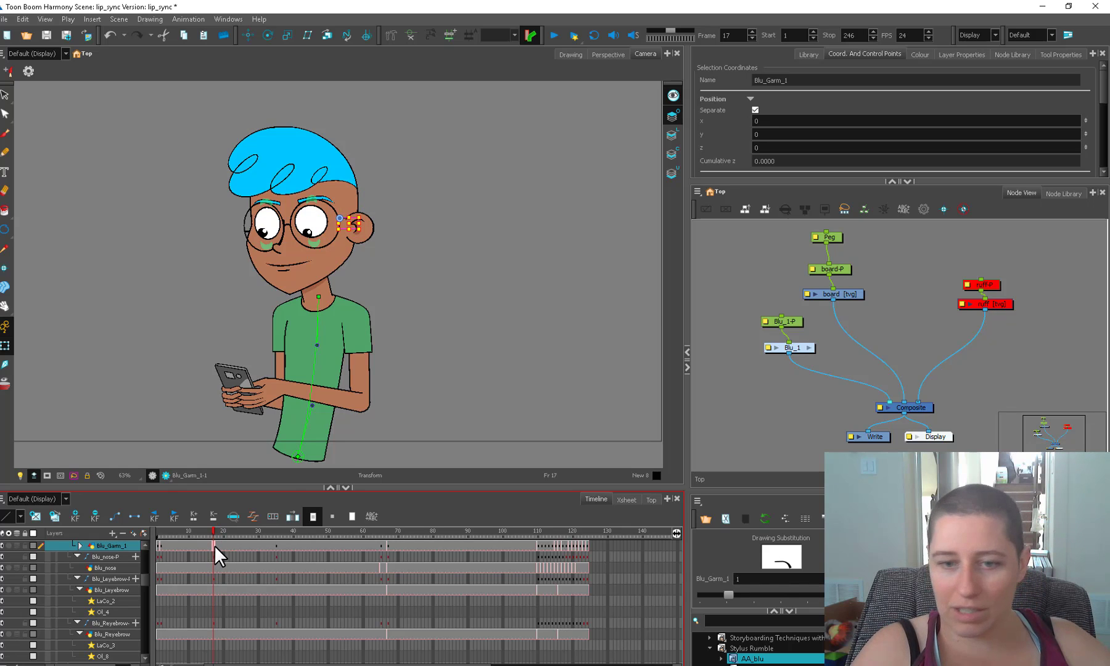
# - Check the glasses arm drawing Blu_Garm_1 at frames 1, 2 and 17, expanding its layer
pyautogui.click(162, 544)
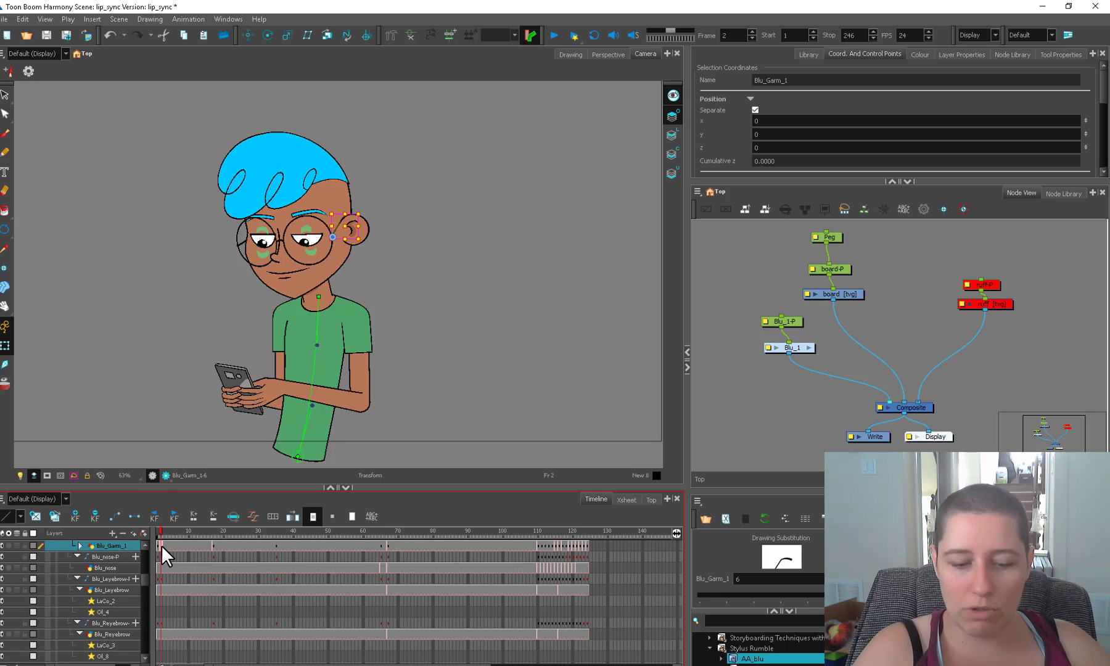
pyautogui.click(80, 545)
pyautogui.click(157, 545)
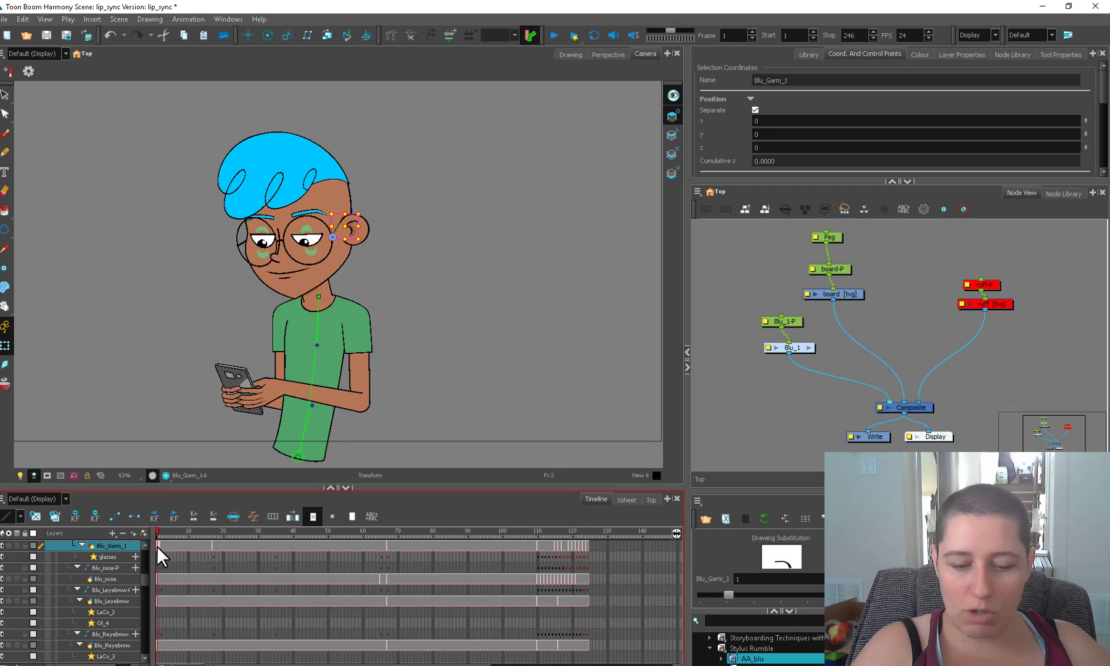
pyautogui.click(162, 546)
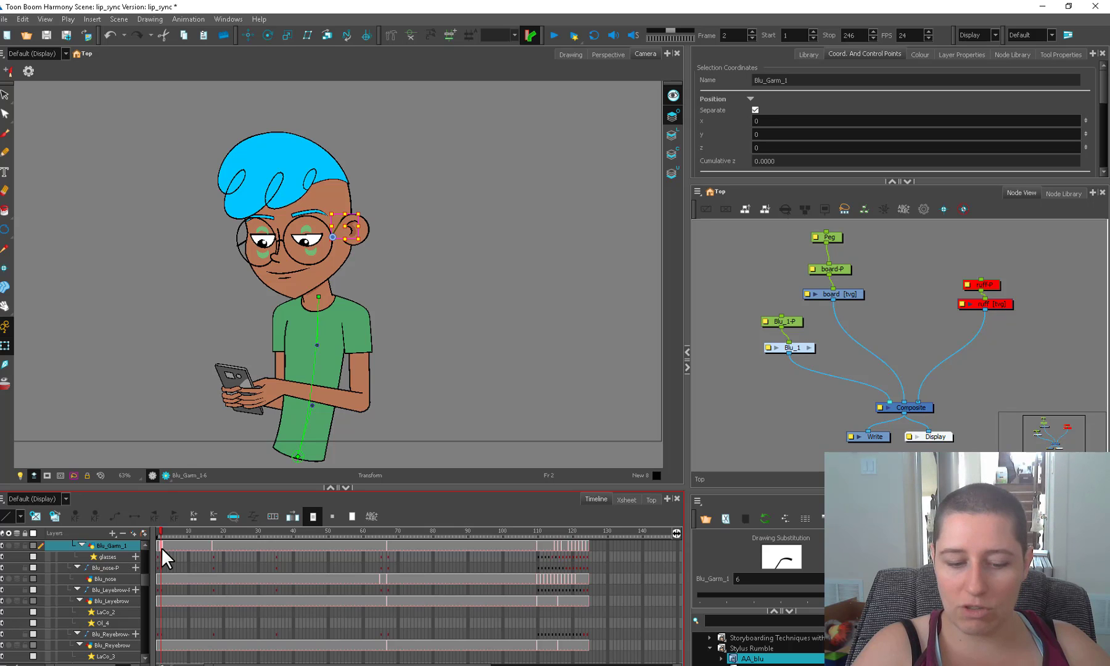
pyautogui.click(214, 545)
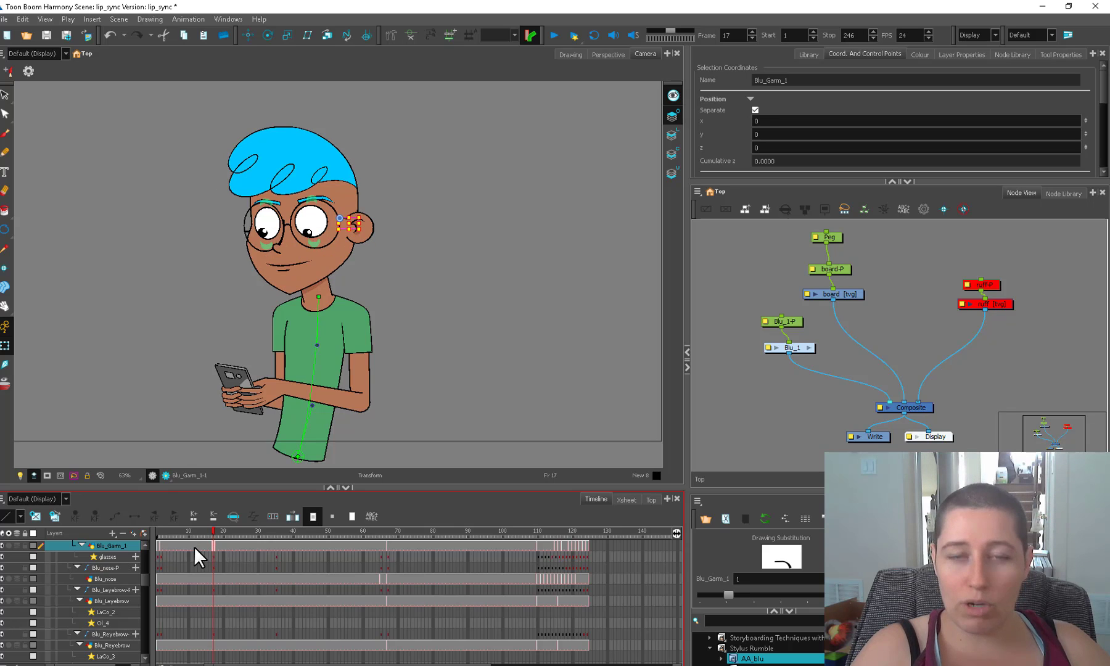
pyautogui.click(193, 545)
pyautogui.click(208, 546)
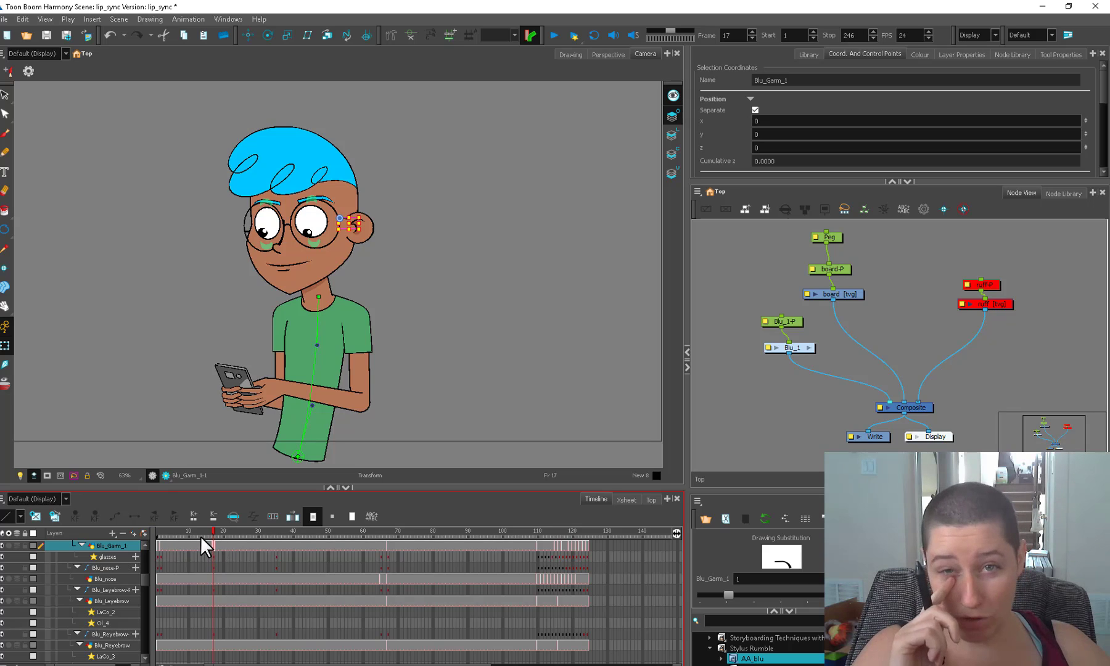
# - Collapse the rig's layers to Blu_MasterPeg under Blu_1-P and select its keyframe at frame 2
pyautogui.hotkey('shift', ',')
pyautogui.click(784, 321)
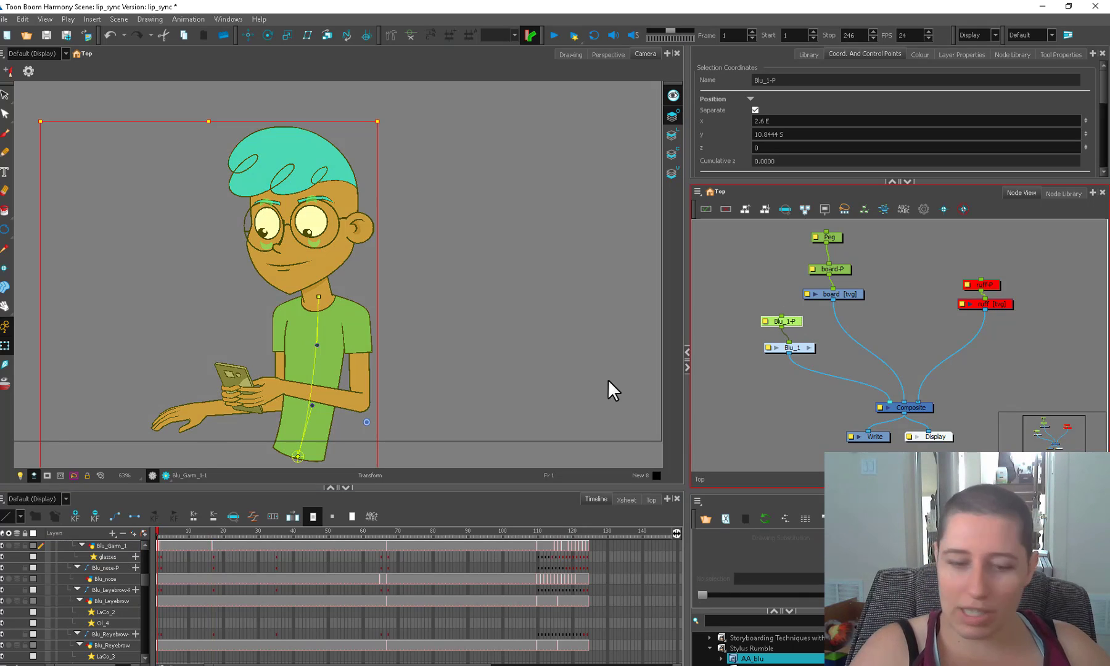
pyautogui.press('o')
pyautogui.click(52, 546)
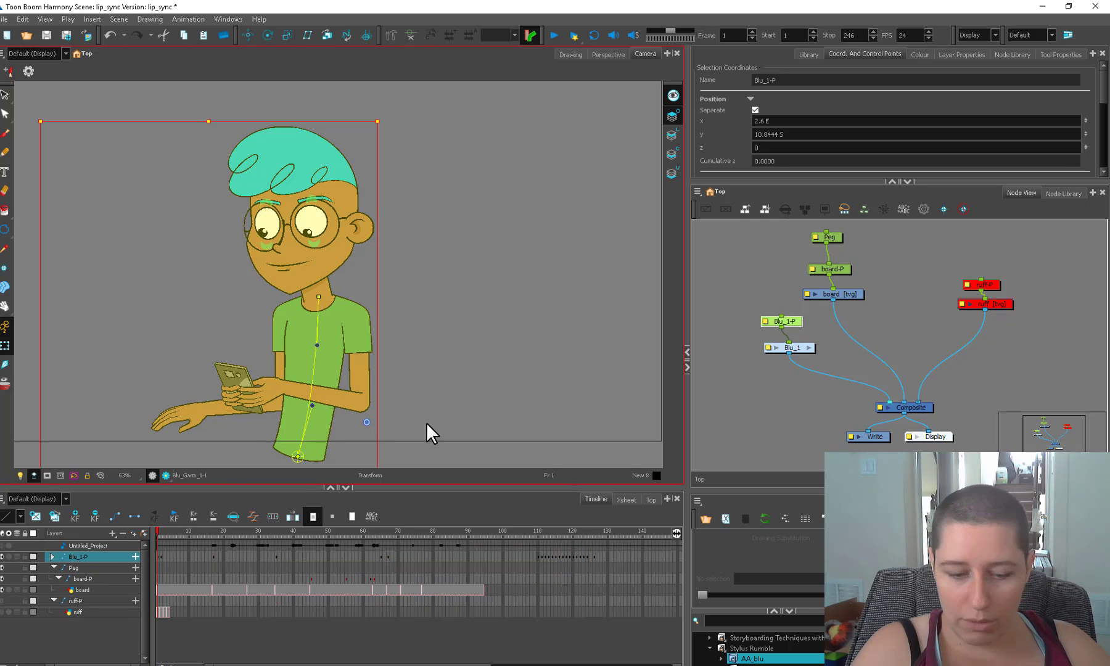
pyautogui.click(425, 423)
pyautogui.click(160, 556)
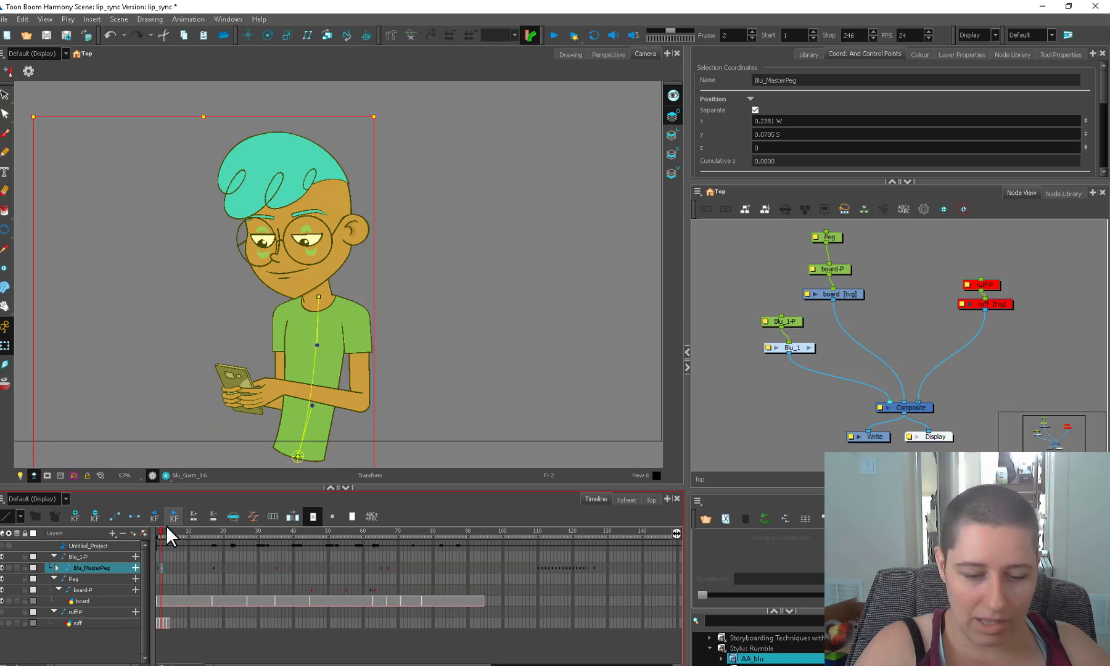
pyautogui.click(160, 567)
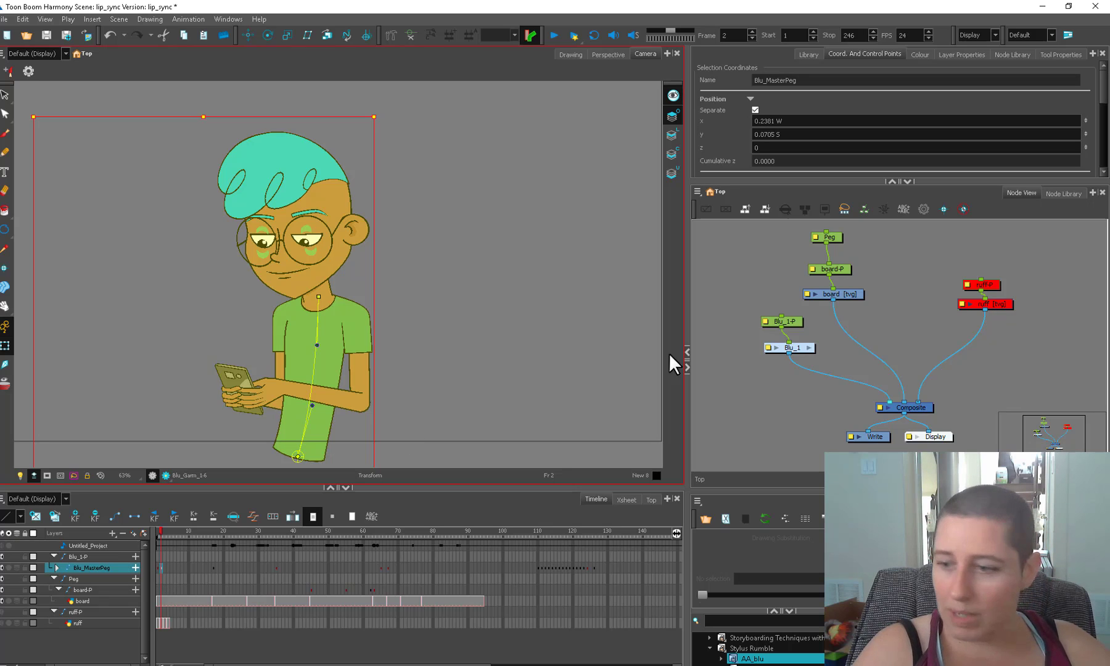
# - Enter the Blu_1 group, select Blu_MasterPeg, and move its collapsed keyframe from frame 2 to frame 1
pyautogui.click(789, 320)
pyautogui.click(808, 347)
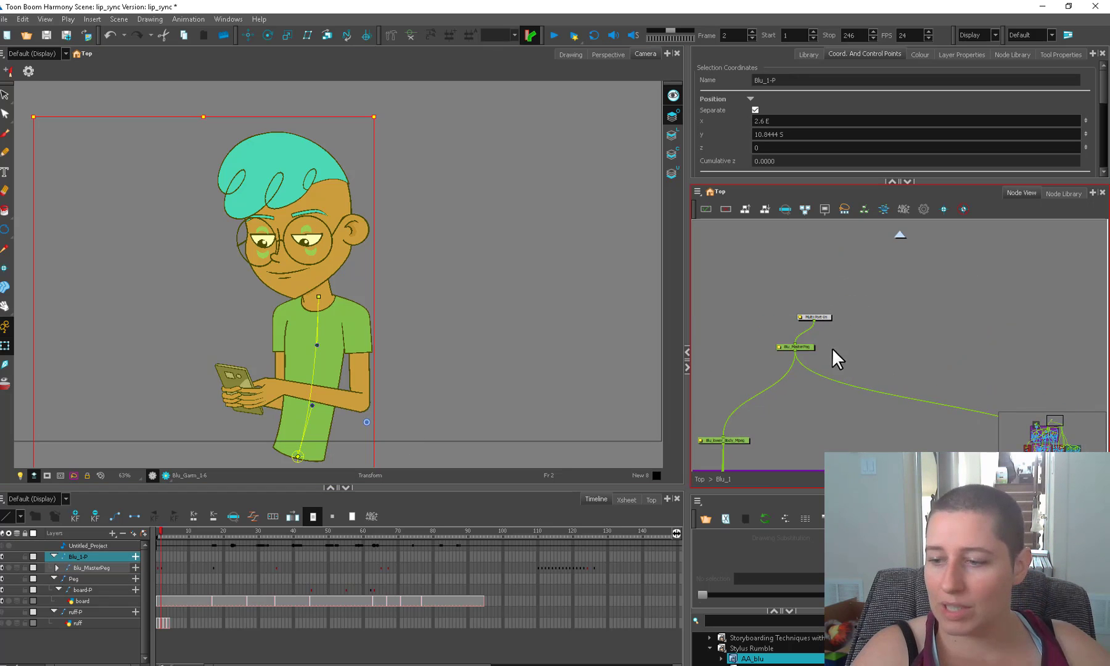
pyautogui.click(814, 349)
pyautogui.moveTo(818, 349); pyautogui.dragTo(829, 352)
pyautogui.click(164, 565)
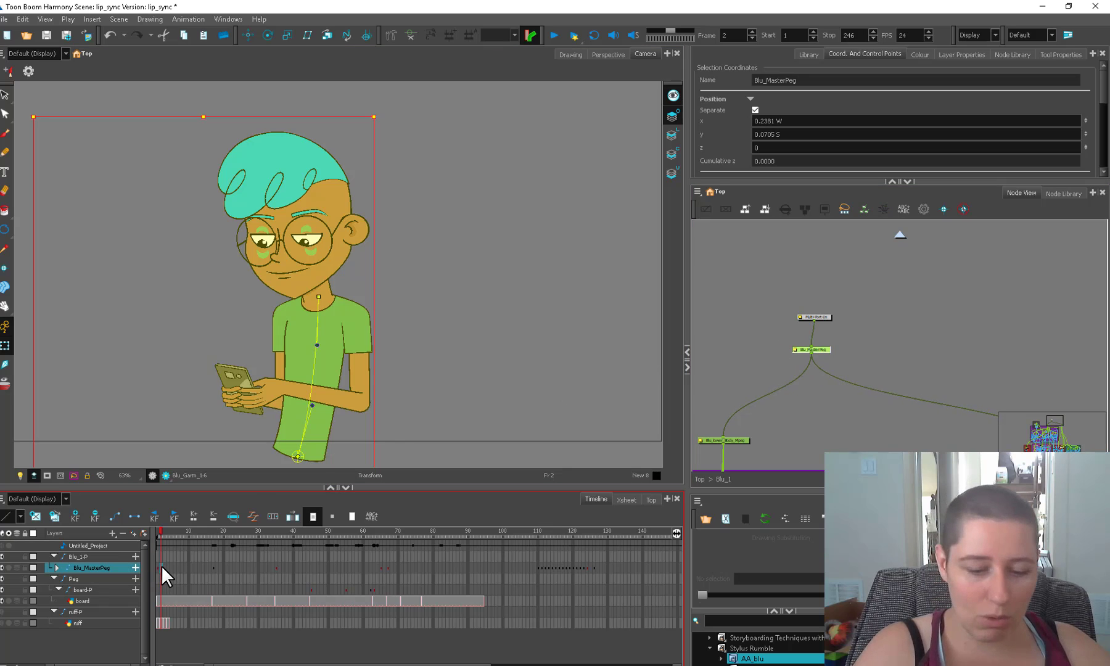
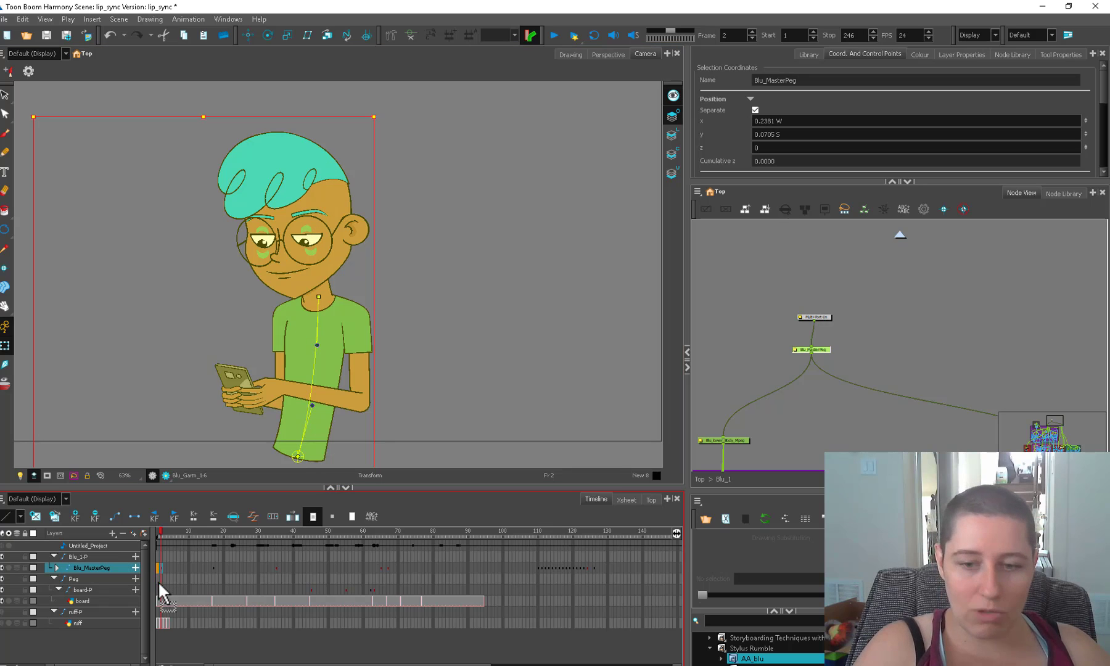
pyautogui.moveTo(158, 581); pyautogui.dragTo(158, 582)
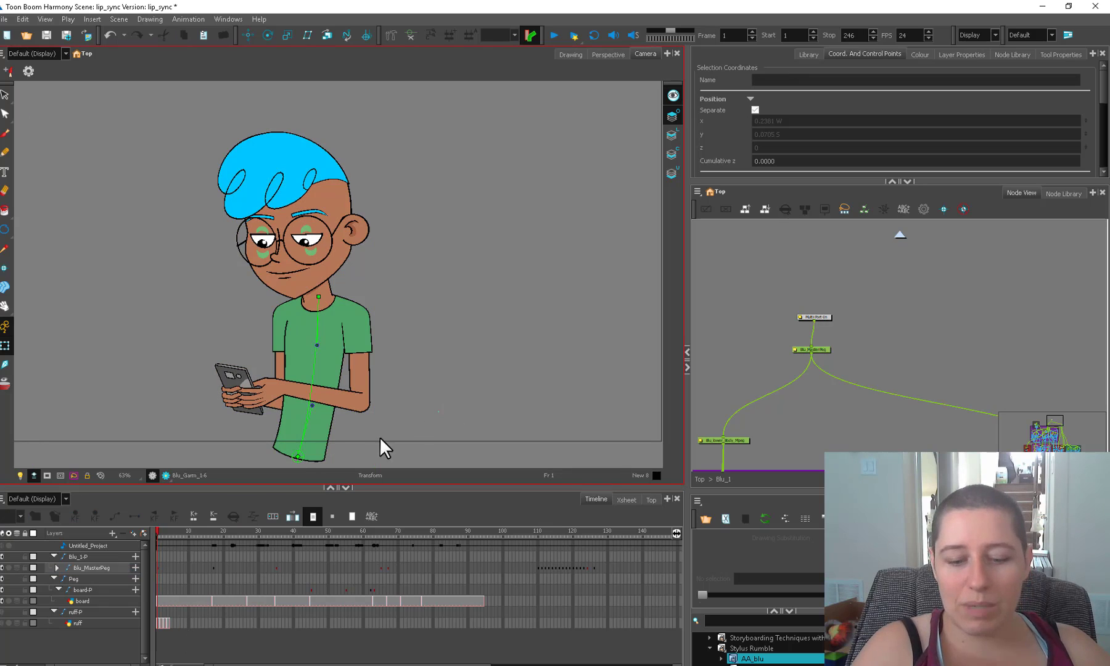
# - Review the whole-rig key poses of Blu_MasterPeg at frames 35 and 65
pyautogui.click(275, 567)
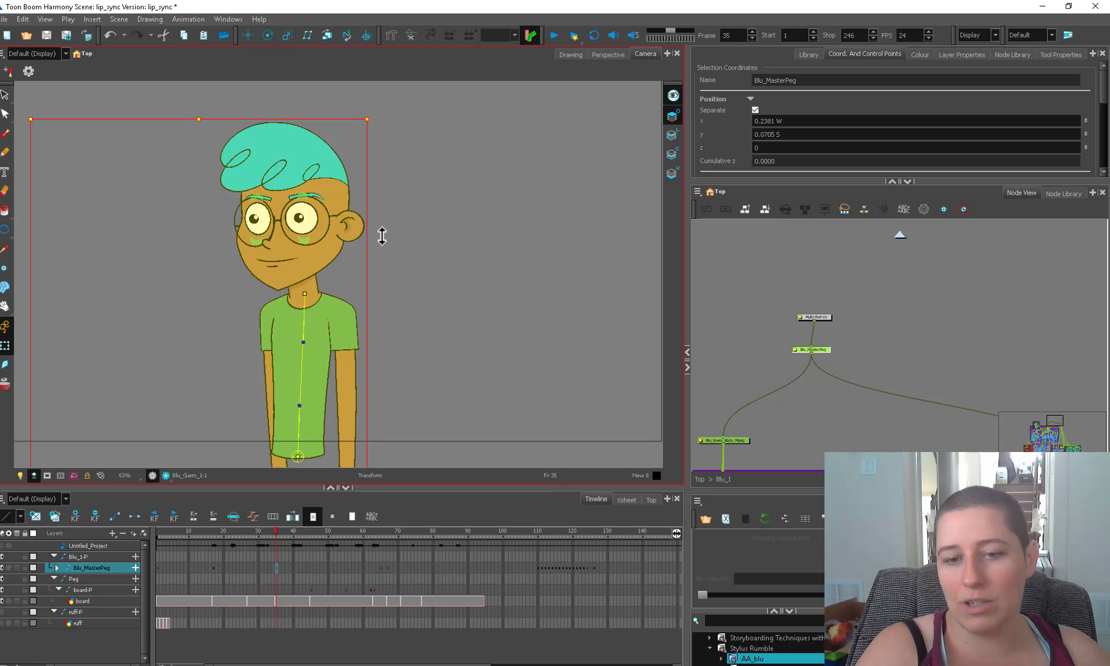
pyautogui.click(381, 566)
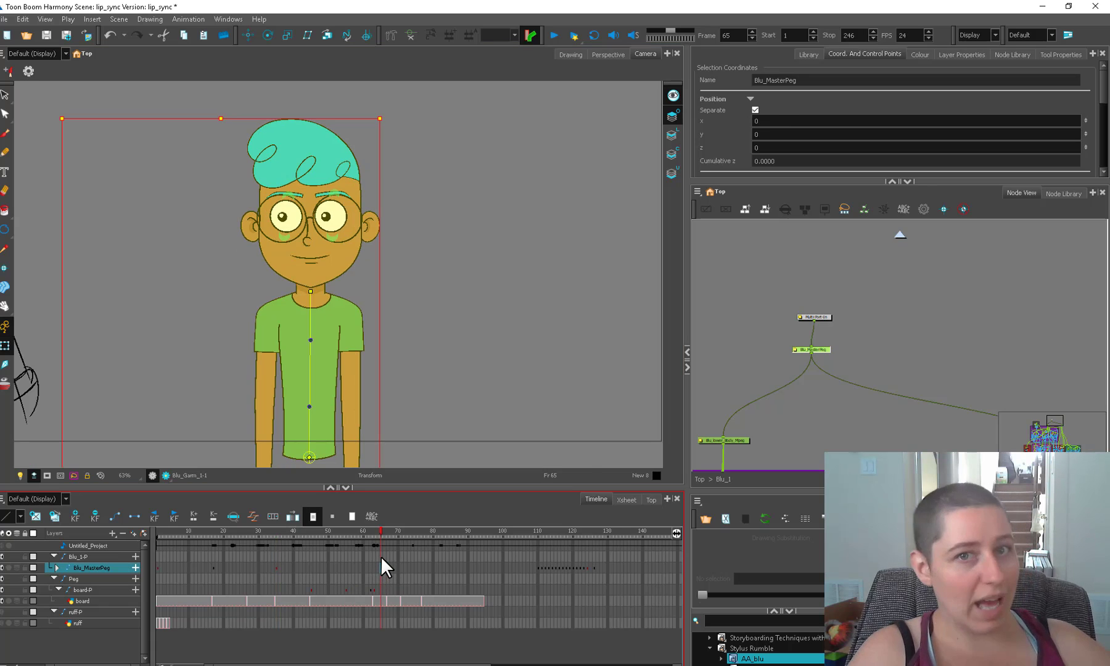
# - Review the Blu_MasterPeg key poses at frames 1 and 17, bringing the storyboard sketch into view for comparison
pyautogui.click(213, 567)
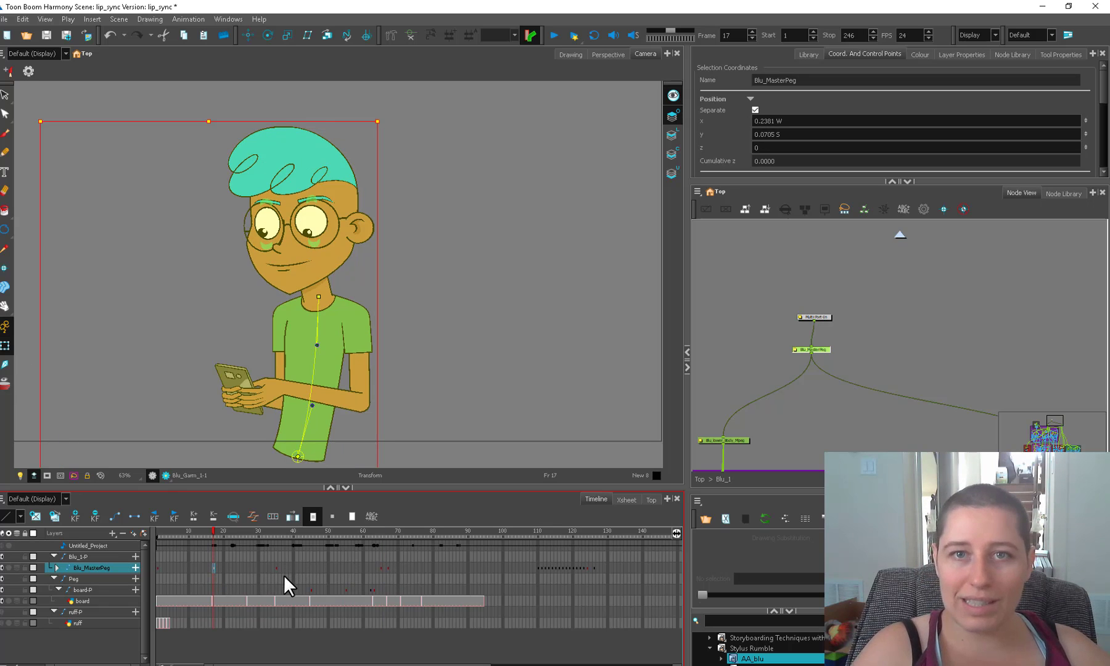
pyautogui.press('Escape')
pyautogui.moveTo(210, 530); pyautogui.dragTo(154, 550)
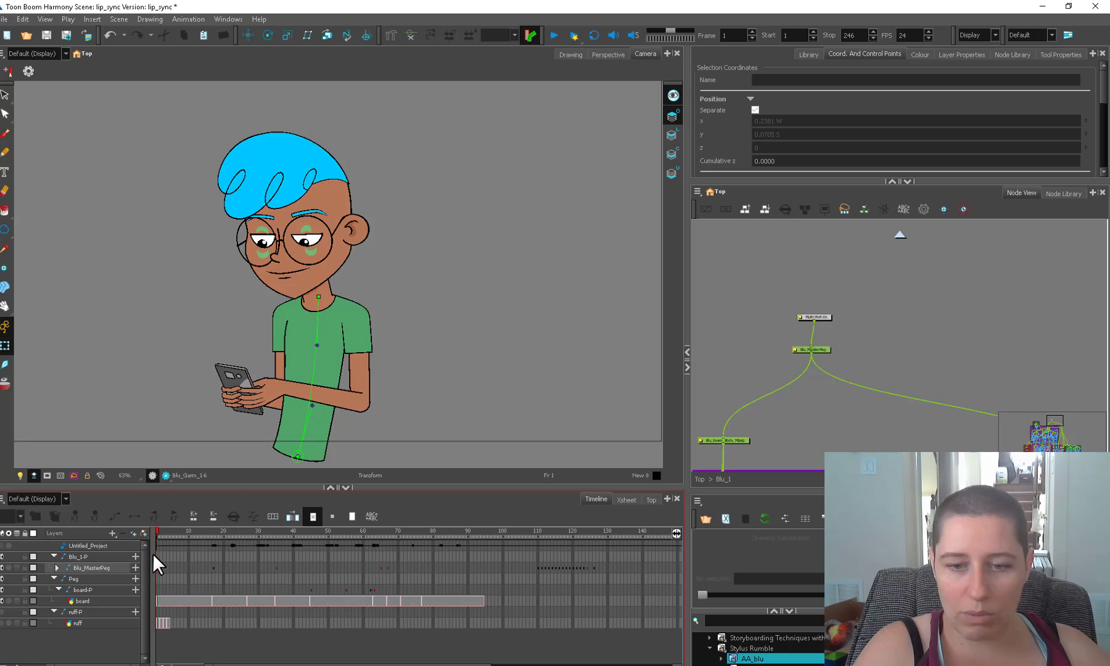
pyautogui.press('1')
pyautogui.press('space')
pyautogui.moveTo(377, 418); pyautogui.dragTo(390, 447)
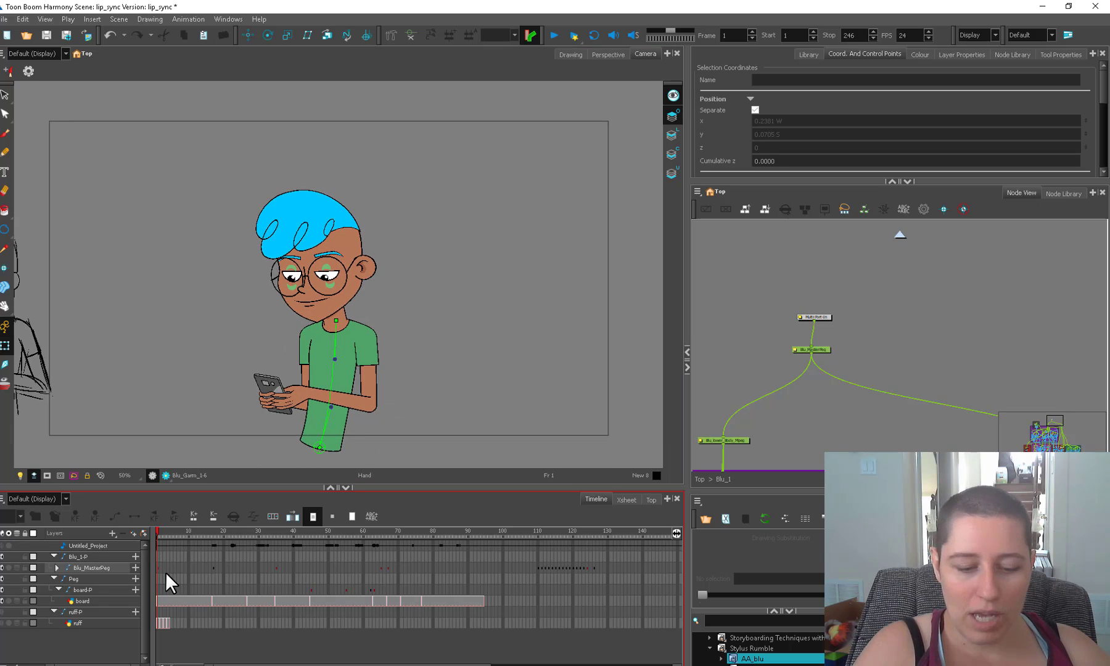
pyautogui.click(812, 350)
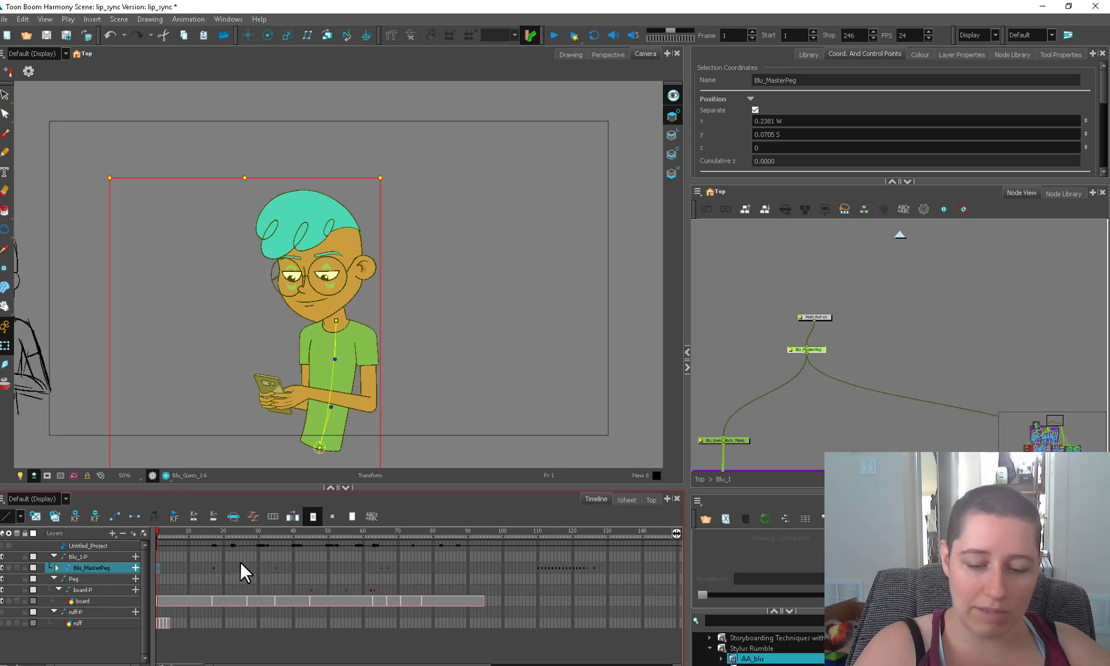
pyautogui.click(213, 567)
pyautogui.scroll(-1, 459, 442)
pyautogui.moveTo(401, 431); pyautogui.dragTo(478, 407)
pyautogui.scroll(1, 439, 438)
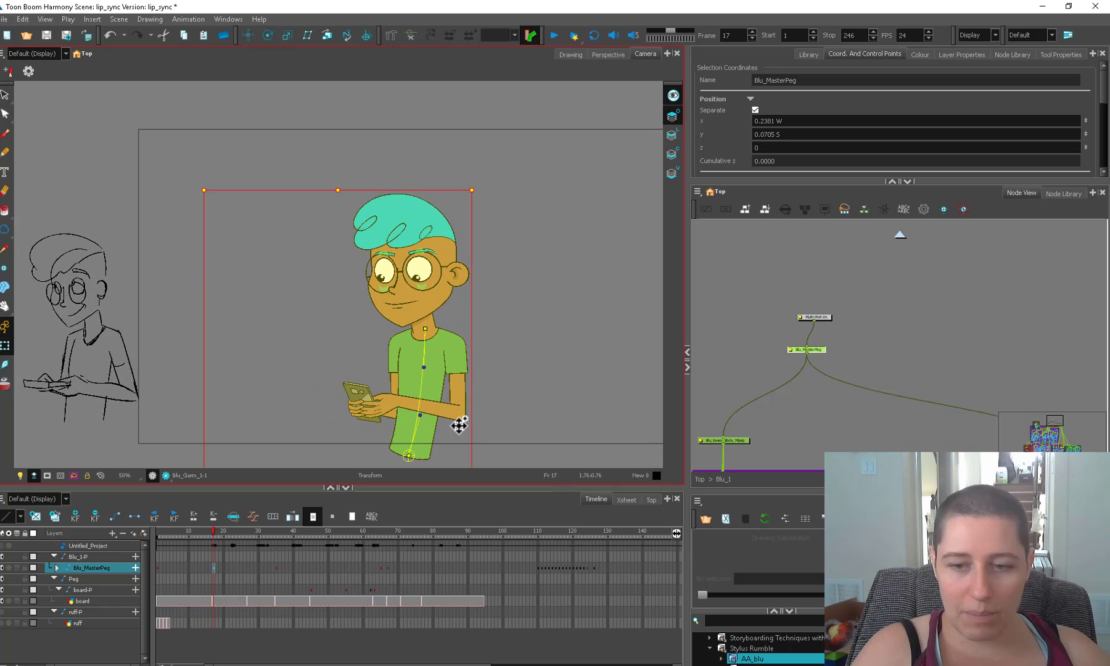
pyautogui.moveTo(194, 534)
pyautogui.mouseDown()
pyautogui.moveTo(169, 537)
pyautogui.moveTo(213, 535)
pyautogui.mouseUp()
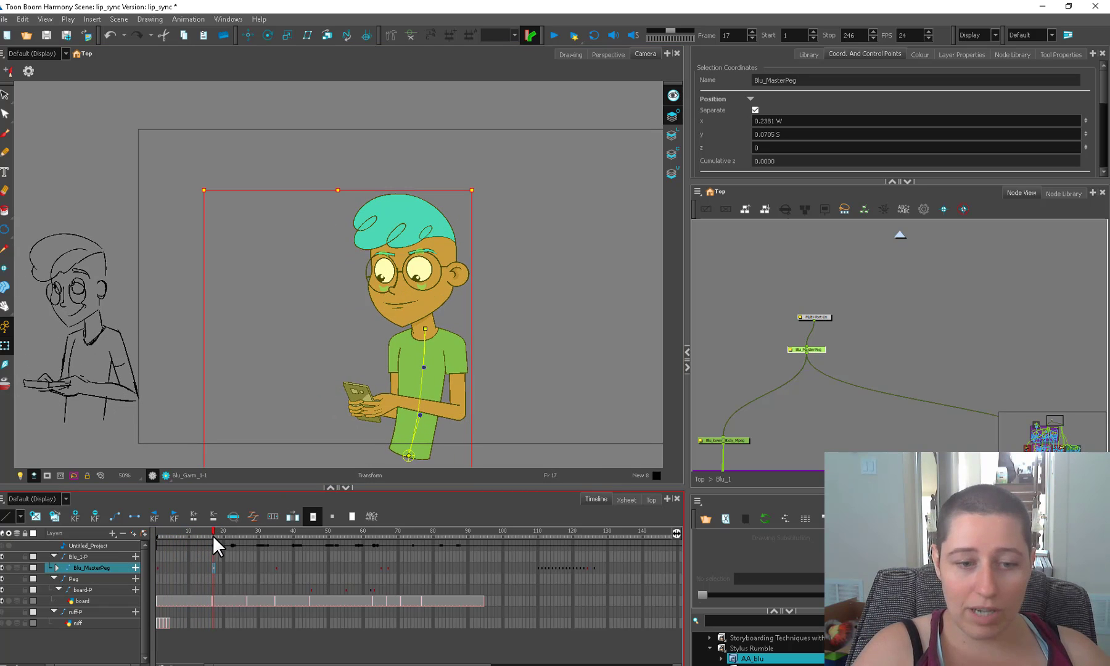
# - Move the storyboard drawing on the board layer closer to the character so they sit side by side
pyautogui.press('Escape')
pyautogui.moveTo(134, 384); pyautogui.dragTo(233, 384)
pyautogui.press('Escape')
pyautogui.press('2')
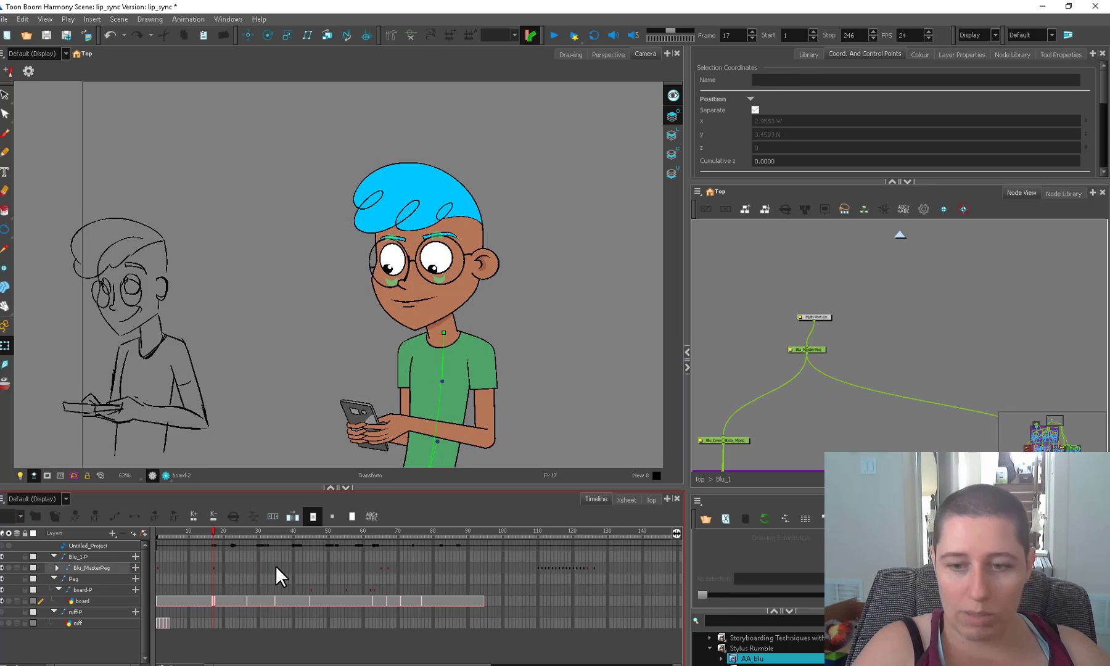
# - Compare the Blu_MasterPeg key poses at frames 1 and 17 with the storyboard sketch beside the character
pyautogui.click(275, 567)
pyautogui.moveTo(208, 534); pyautogui.dragTo(214, 532)
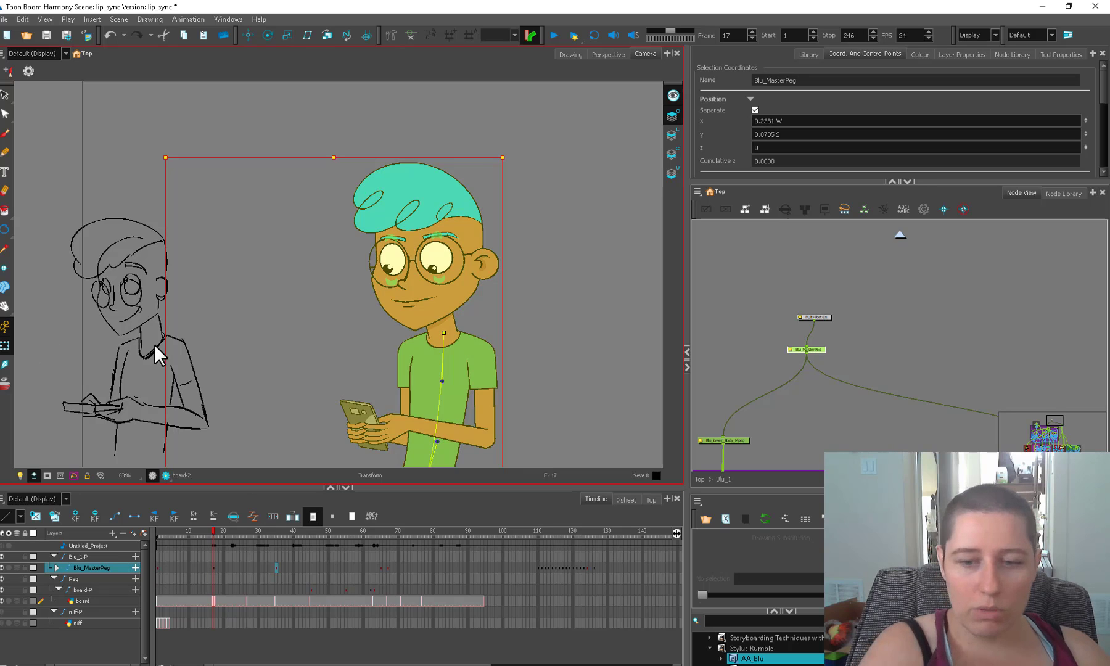
pyautogui.click(246, 417)
pyautogui.moveTo(213, 532); pyautogui.dragTo(155, 545)
pyautogui.click(157, 567)
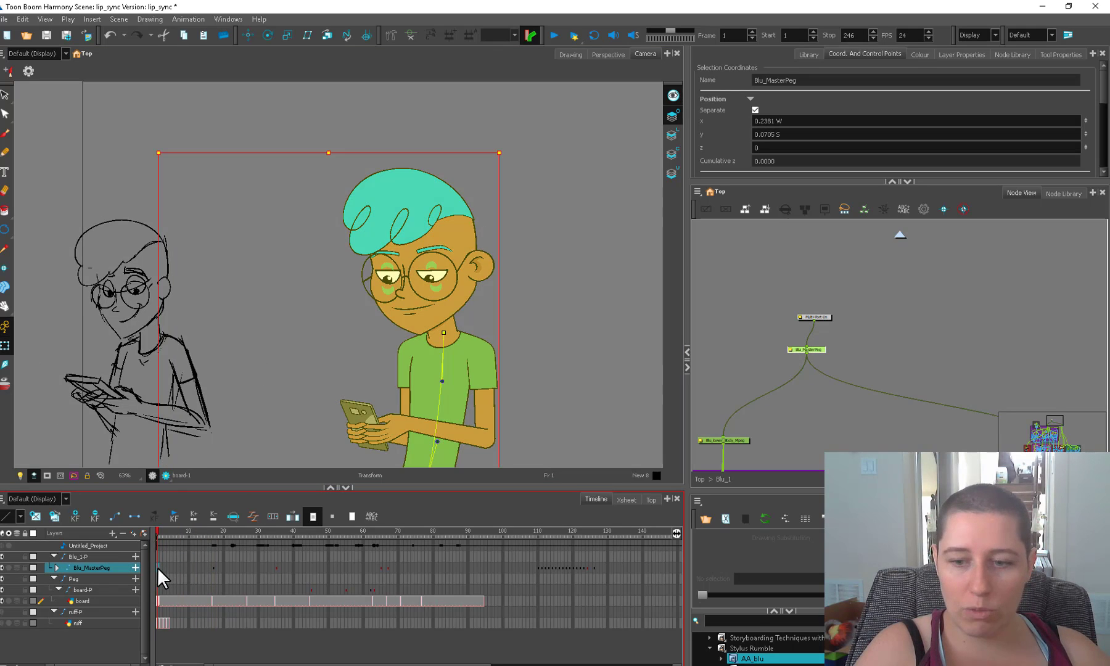
pyautogui.click(213, 567)
pyautogui.click(159, 568)
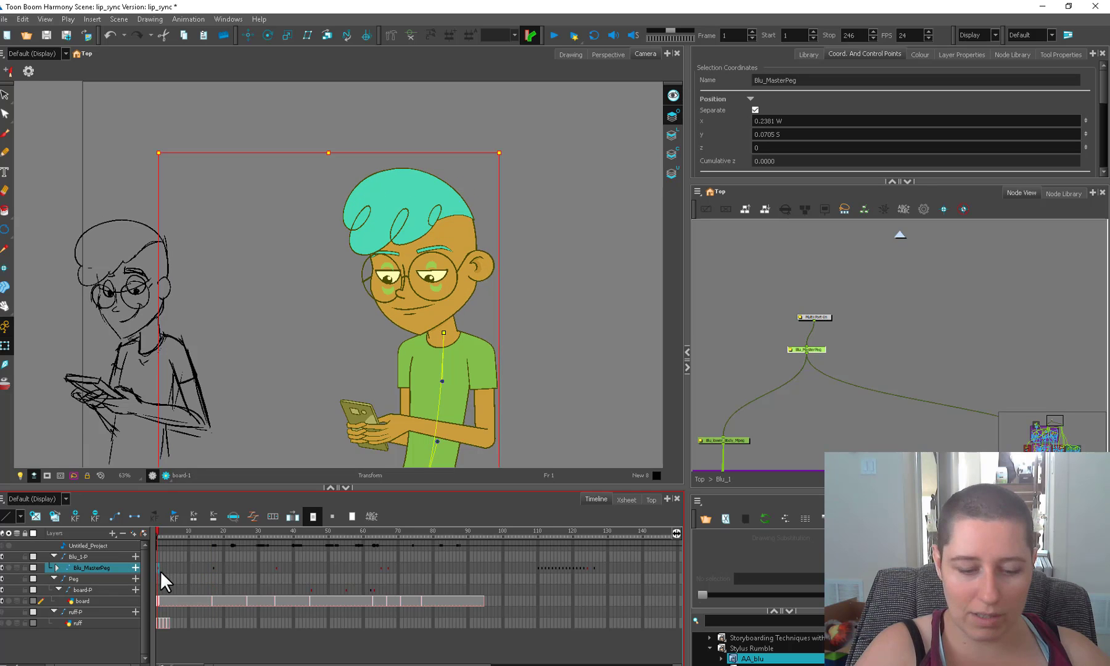
# - Select the head's master peg Blu_Head-Mpeg, locate its layer in the timeline and copy its frame 1 keyframe to frame 14
pyautogui.click(409, 335)
pyautogui.click(442, 320)
pyautogui.press('b')
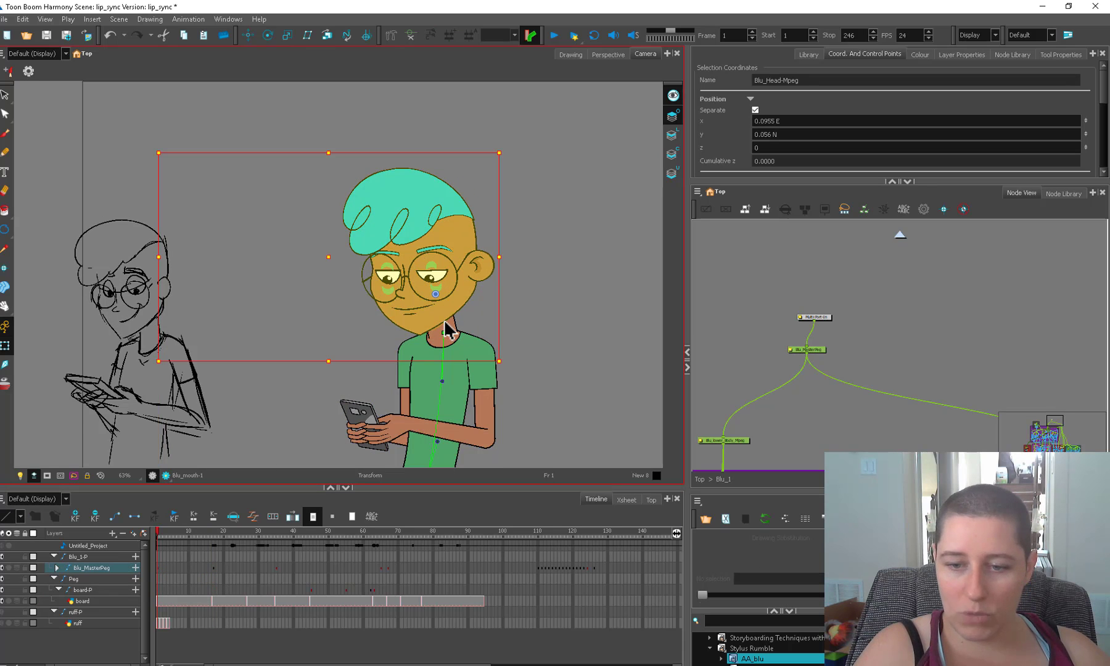
pyautogui.click(203, 546)
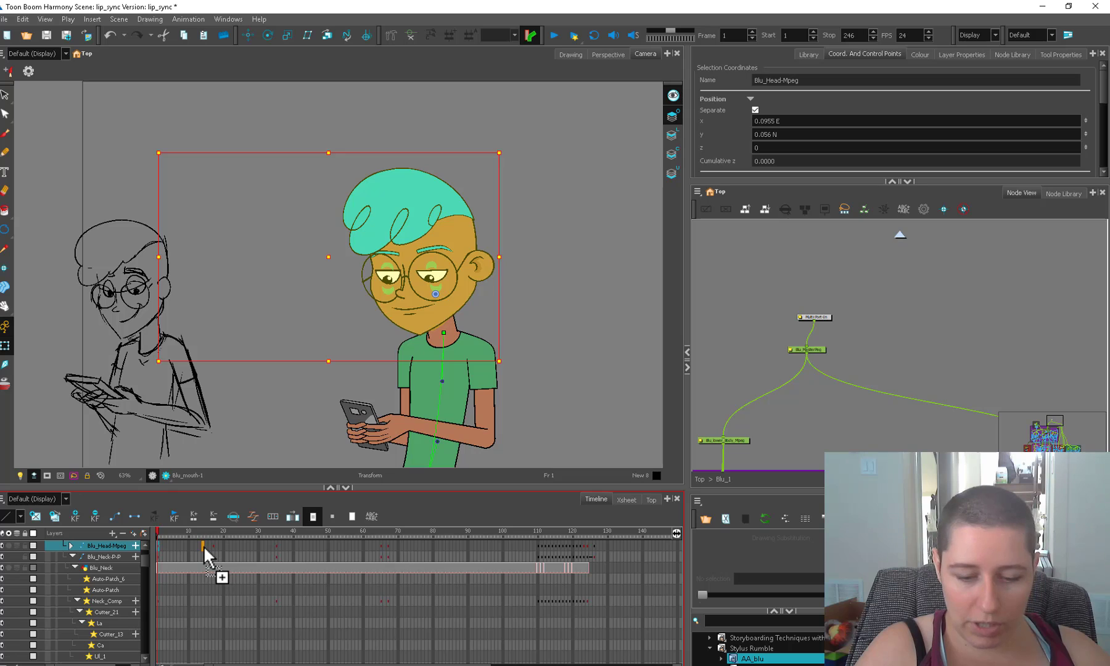
pyautogui.press('F6')
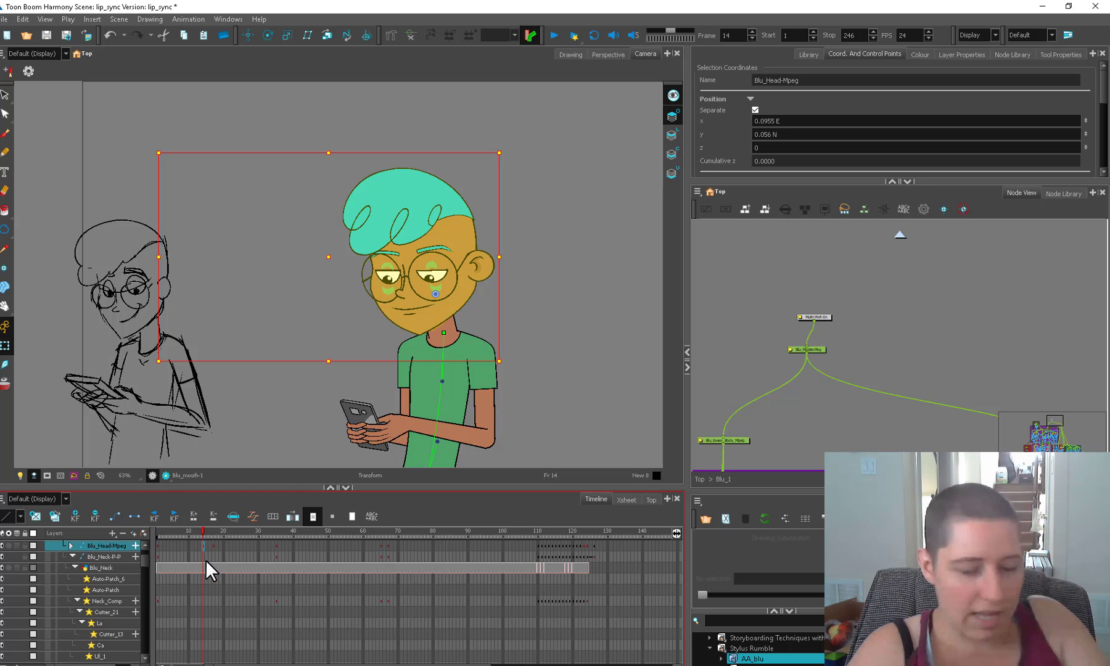
# - Check the head's in-between positions on Blu_Head-Mpeg at frames 14, 15 and 16
pyautogui.moveTo(204, 530)
pyautogui.mouseDown()
pyautogui.moveTo(213, 532)
pyautogui.moveTo(193, 546)
pyautogui.mouseUp()
pyautogui.moveTo(192, 532)
pyautogui.mouseDown()
pyautogui.moveTo(215, 534)
pyautogui.moveTo(190, 542)
pyautogui.moveTo(210, 544)
pyautogui.mouseUp()
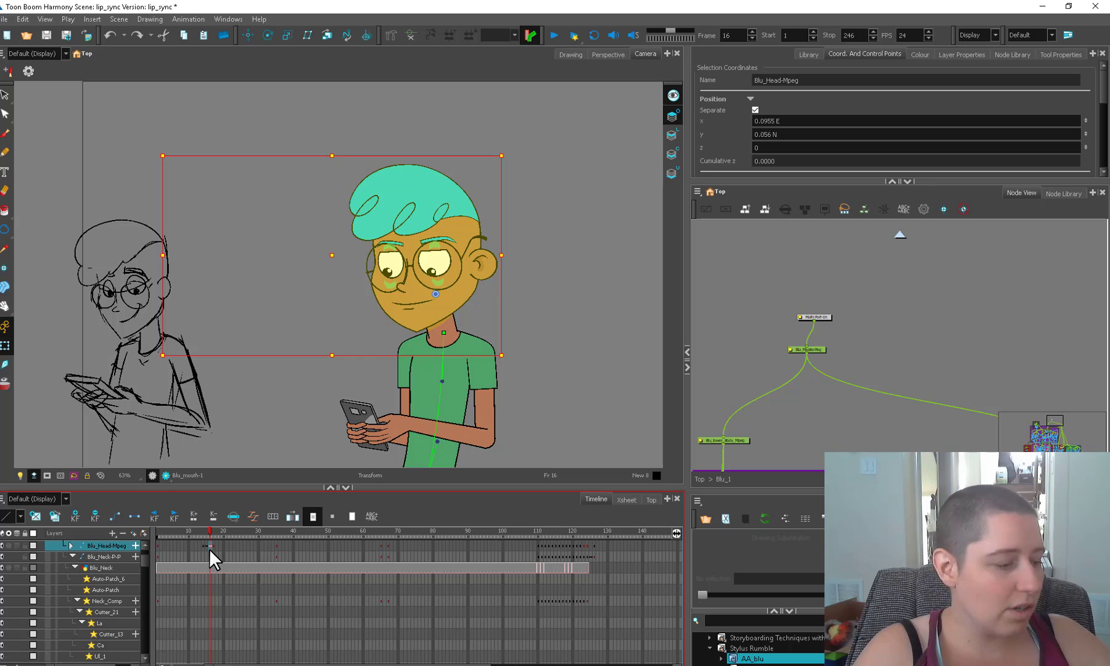
pyautogui.click(207, 545)
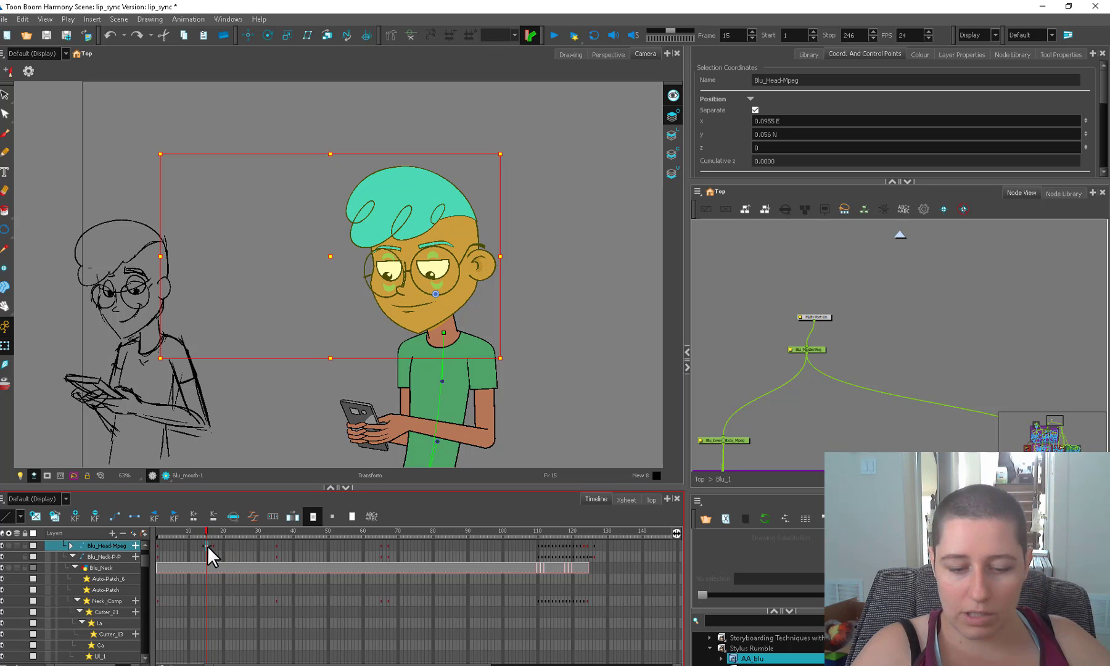
pyautogui.click(209, 545)
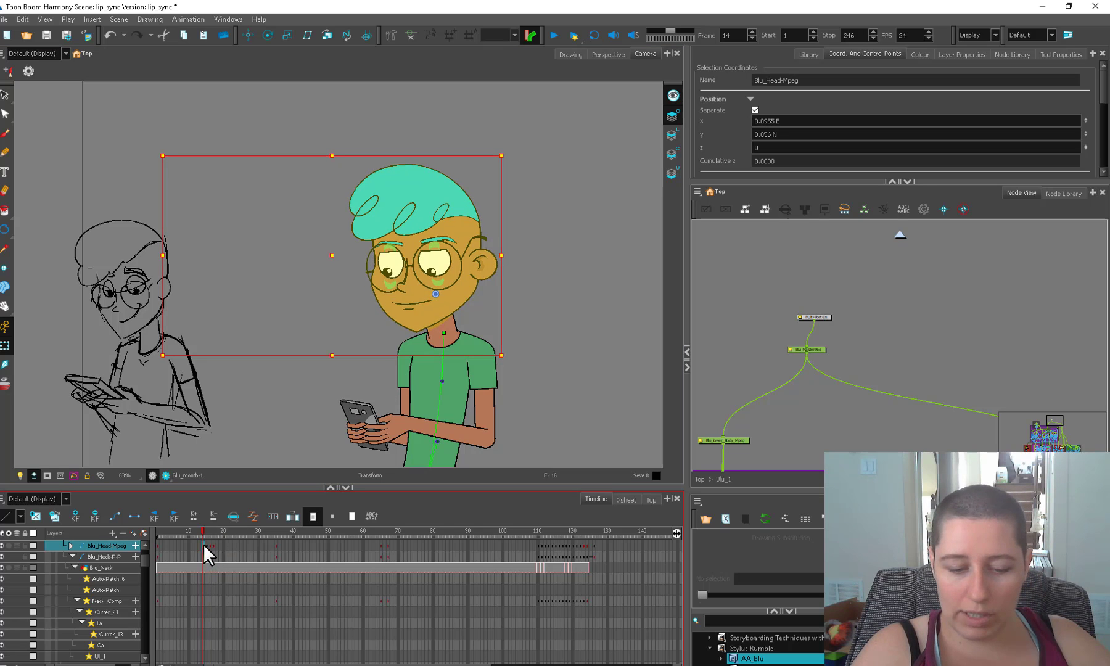
pyautogui.moveTo(203, 543); pyautogui.dragTo(209, 544)
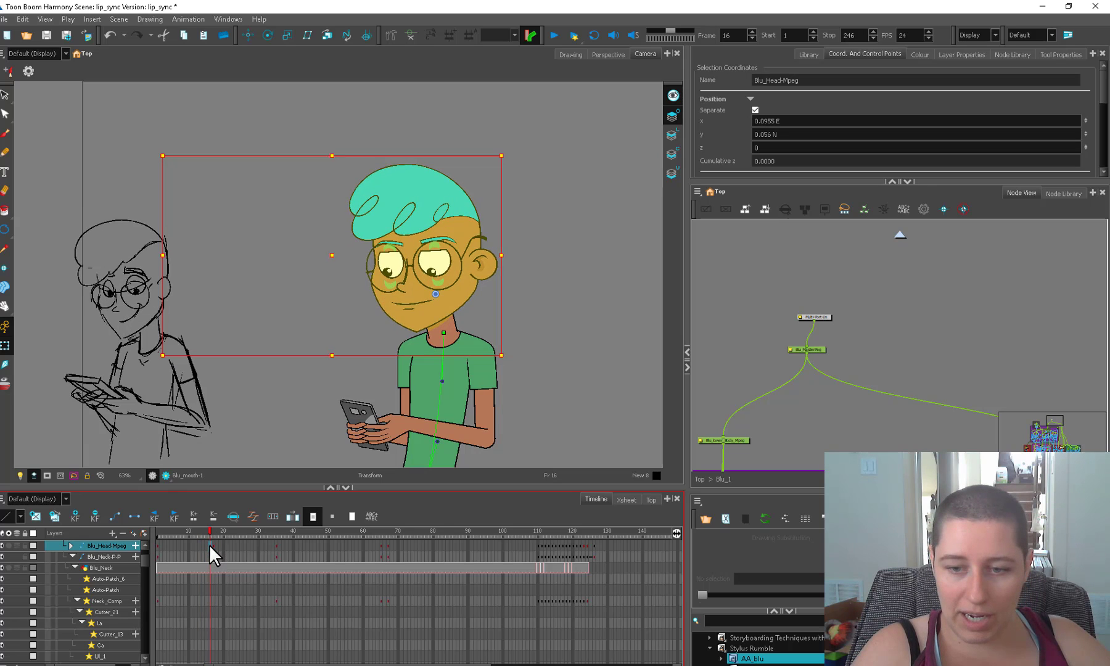
# - Lower both upper eyelids over the eyes at frame 16 and fine-tune each lid individually
pyautogui.click(432, 256)
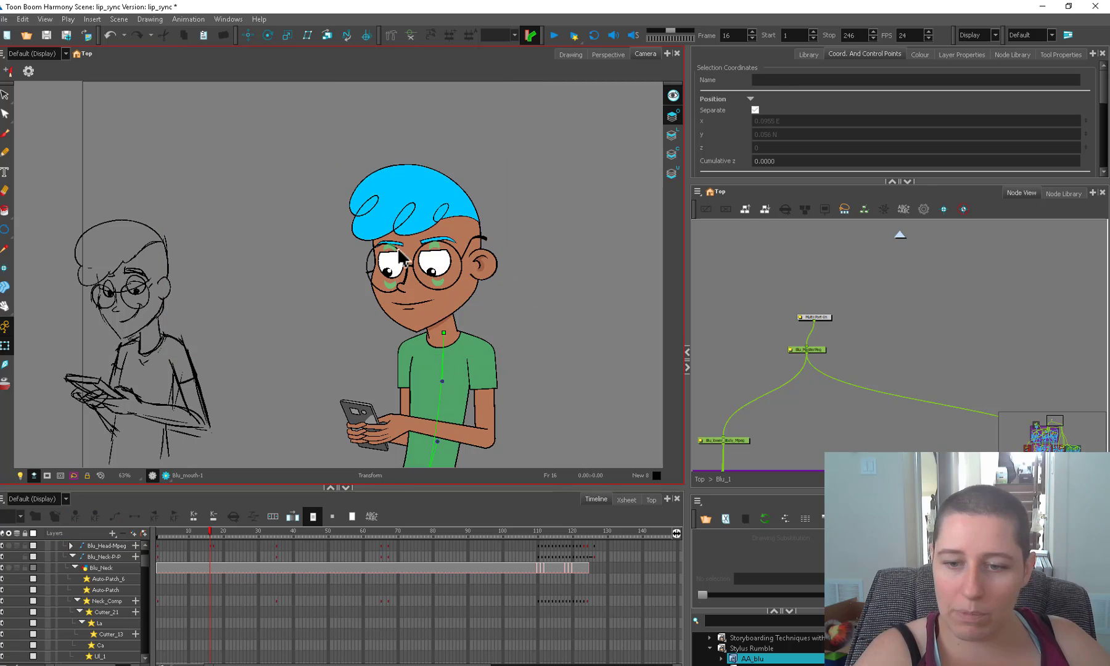
pyautogui.keyDown('shift'); pyautogui.click(432, 245); pyautogui.keyUp('shift')
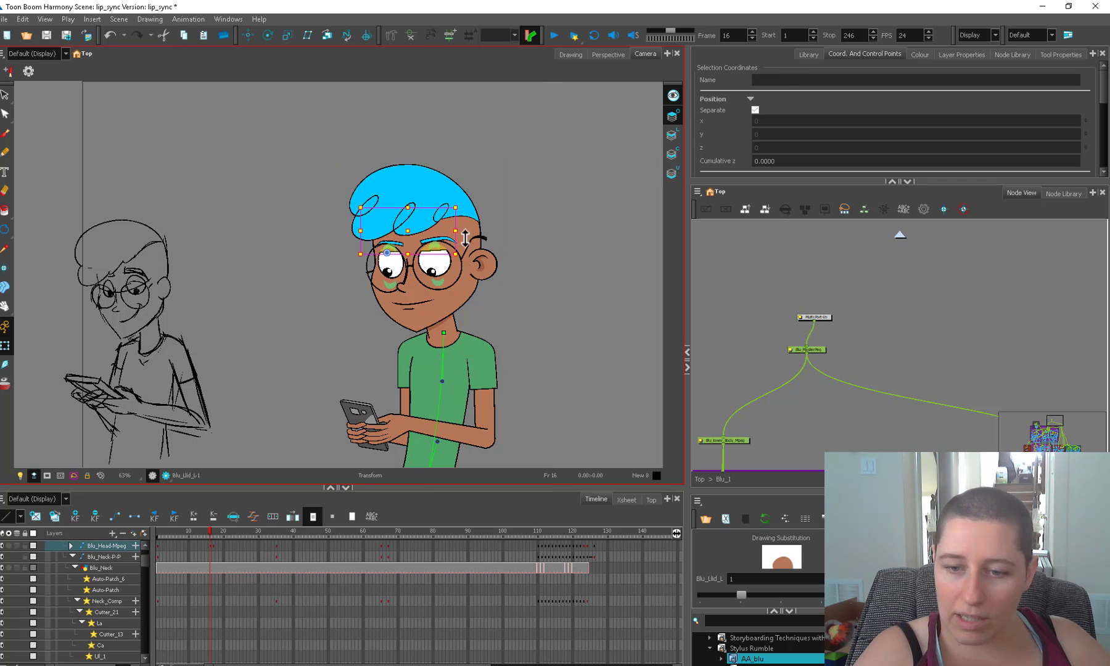
pyautogui.click(520, 231)
pyautogui.click(433, 247)
pyautogui.keyDown('shift'); pyautogui.click(390, 248); pyautogui.keyUp('shift')
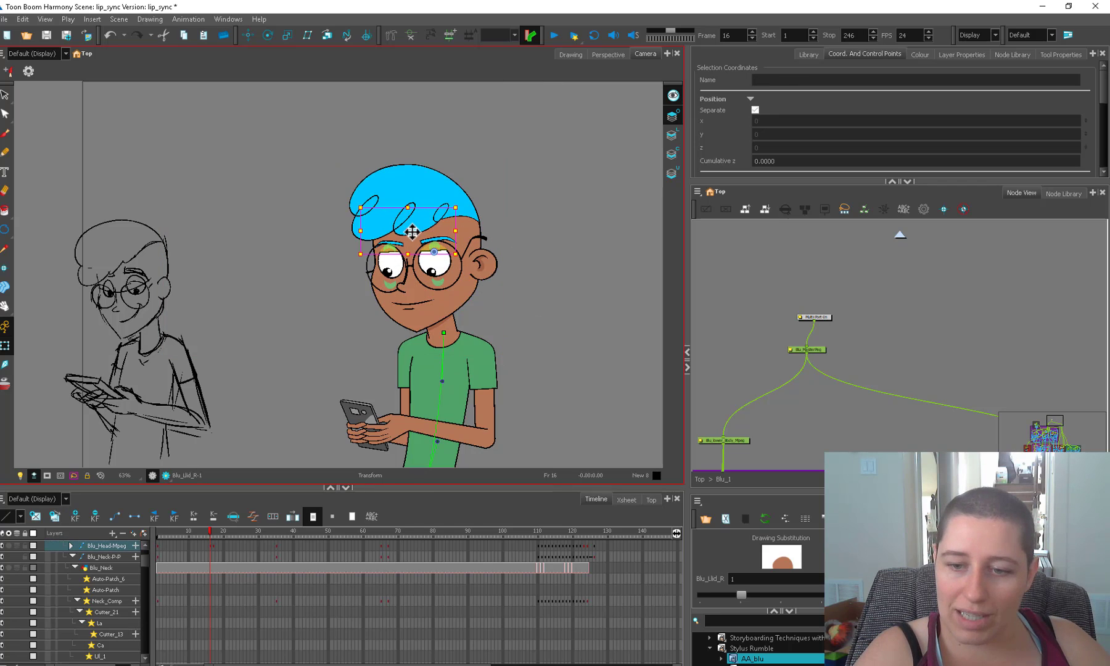
pyautogui.moveTo(411, 231); pyautogui.dragTo(411, 239)
pyautogui.click(516, 227)
pyautogui.click(392, 253)
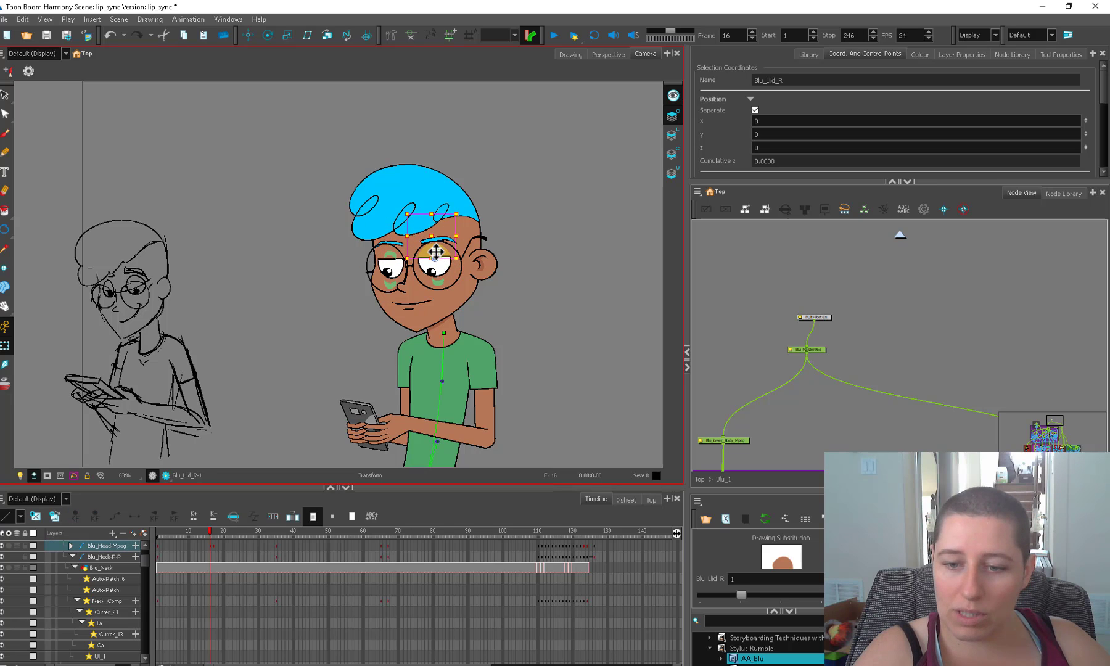
pyautogui.click(436, 254)
pyautogui.click(389, 254)
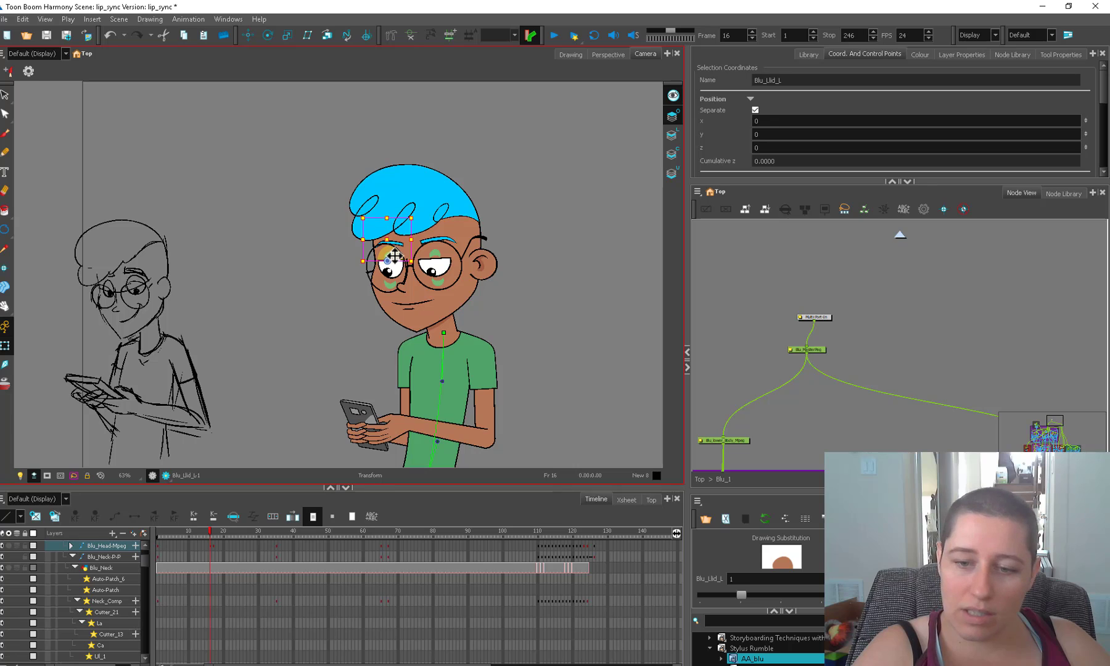
# - Transfer the head's lowered-eyelid key pose on Blu_Head-Mpeg from frame 16 to frame 17
pyautogui.click(213, 545)
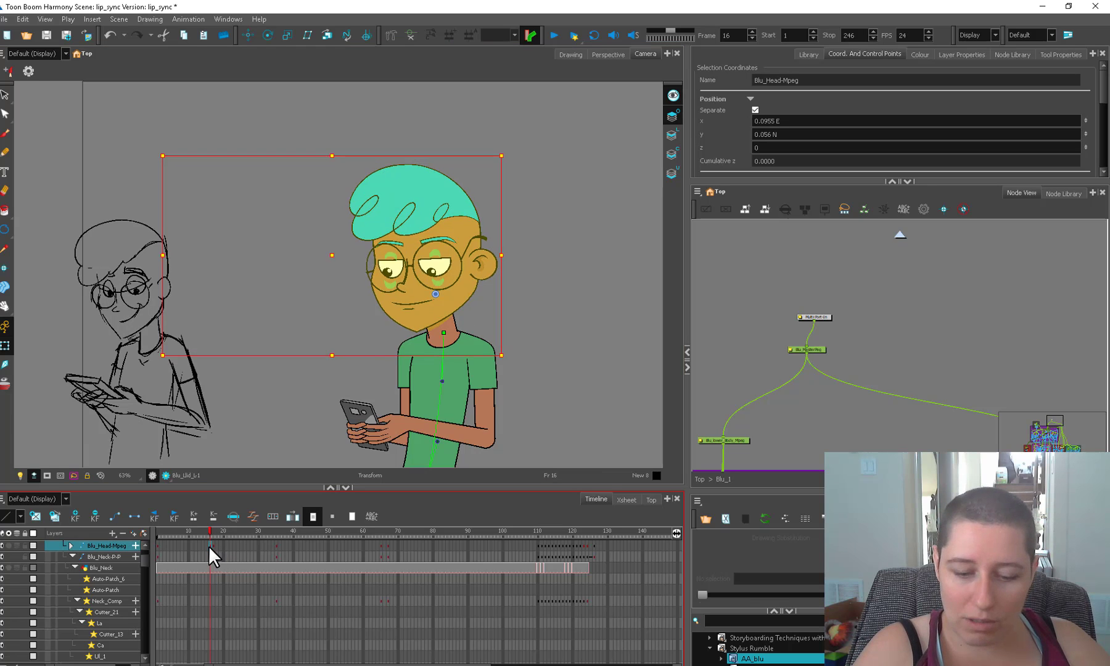
pyautogui.click(213, 545)
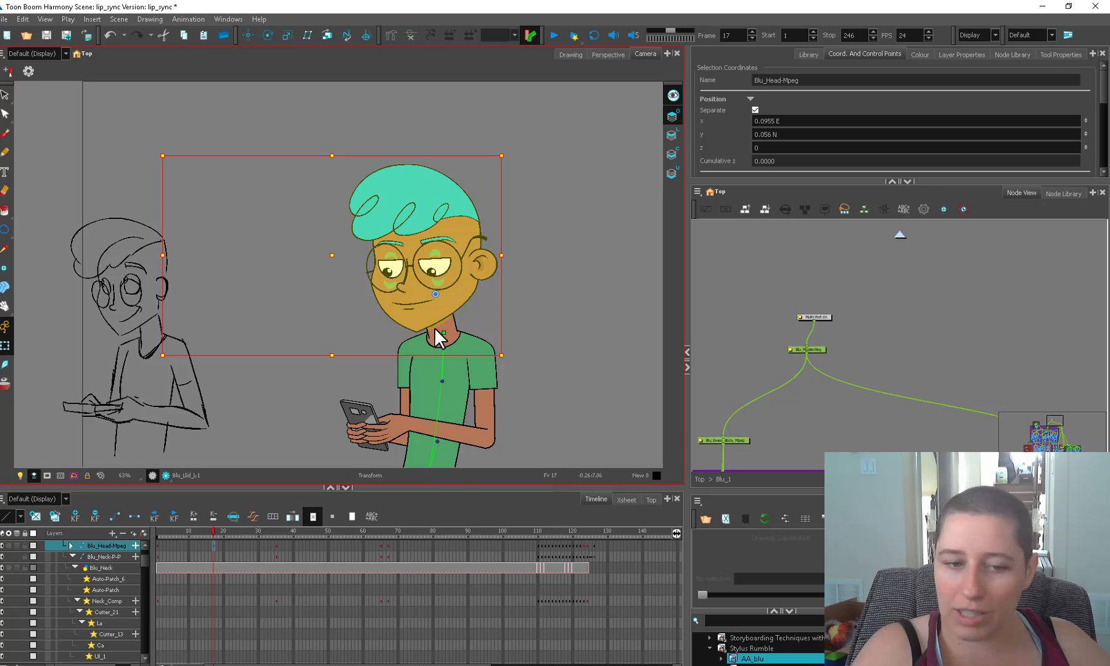
pyautogui.moveTo(209, 533); pyautogui.dragTo(213, 533)
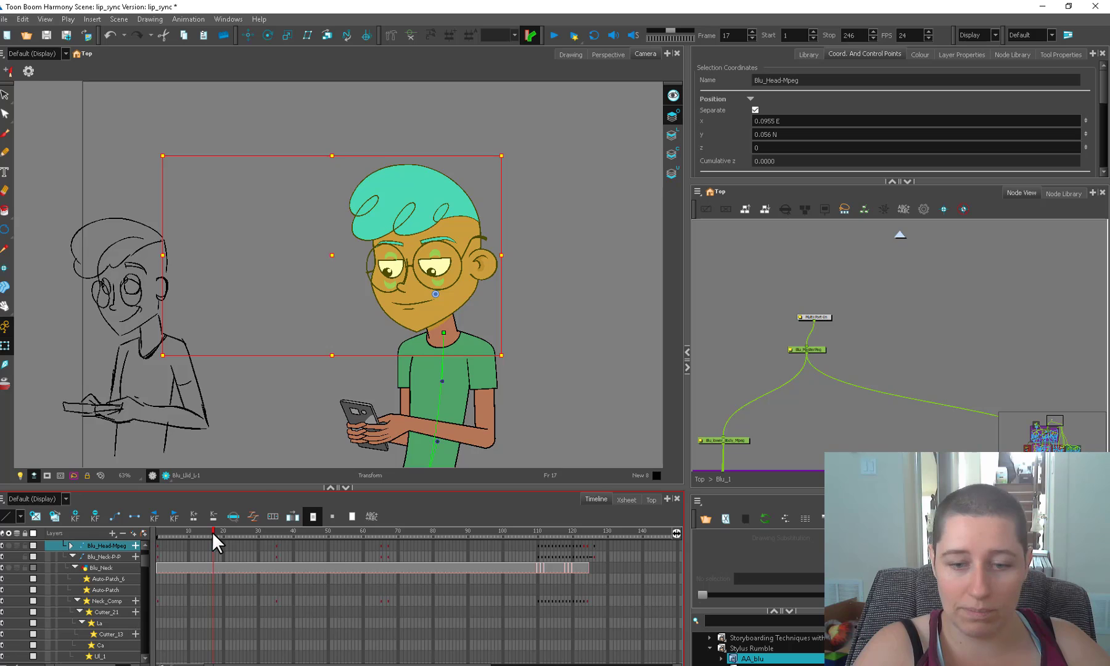
# - Shift both pupils up and to the left inside the eyes at frame 17 for a sideways glance
pyautogui.press('space')
pyautogui.moveTo(521, 340); pyautogui.dragTo(462, 427)
pyautogui.press('2')
pyautogui.moveTo(323, 409); pyautogui.dragTo(317, 397)
pyautogui.moveTo(396, 411); pyautogui.dragTo(381, 397)
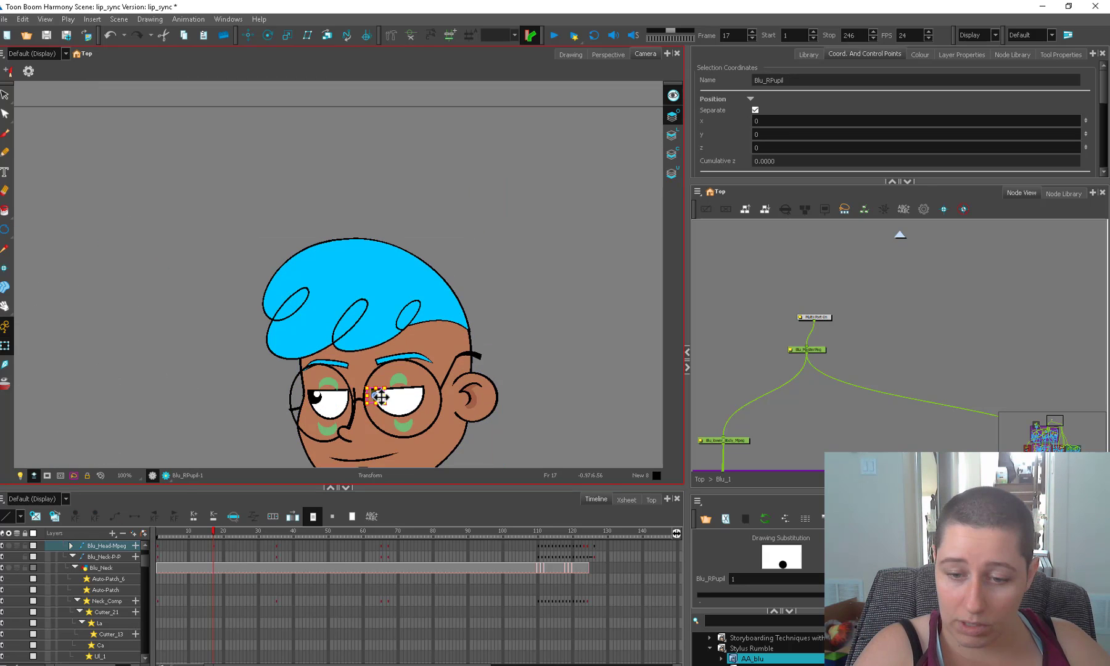
# - Adjust the eyebrows at frame 17, raising the inner end of Blu_Reyebrow slightly
pyautogui.click(340, 363)
pyautogui.click(408, 357)
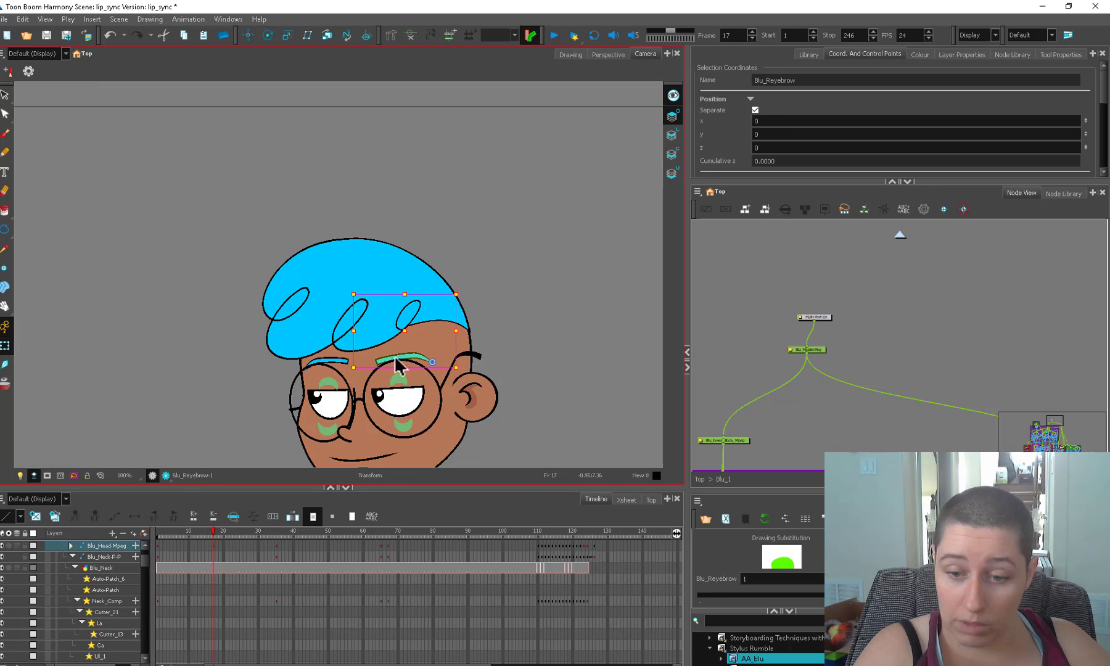
pyautogui.moveTo(354, 358); pyautogui.dragTo(353, 350)
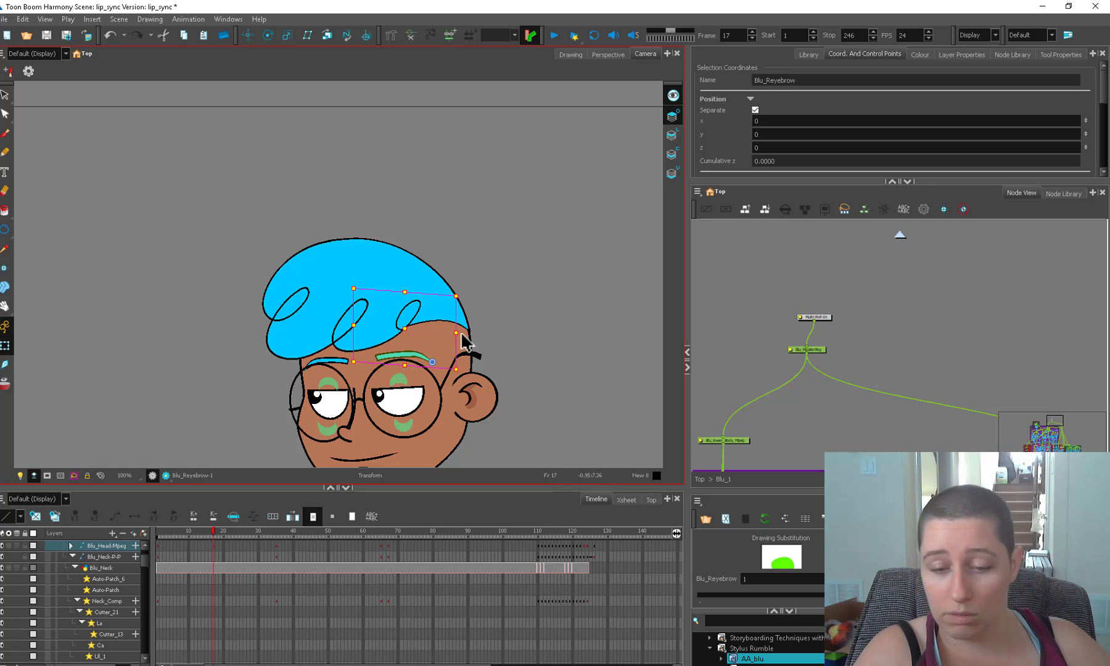
# - Flip back and forth between frames 16 and 17 to examine the change in head pose and expression
pyautogui.press('1')
pyautogui.press('space')
pyautogui.moveTo(426, 327); pyautogui.dragTo(421, 340)
pyautogui.scroll(-2, 421, 339)
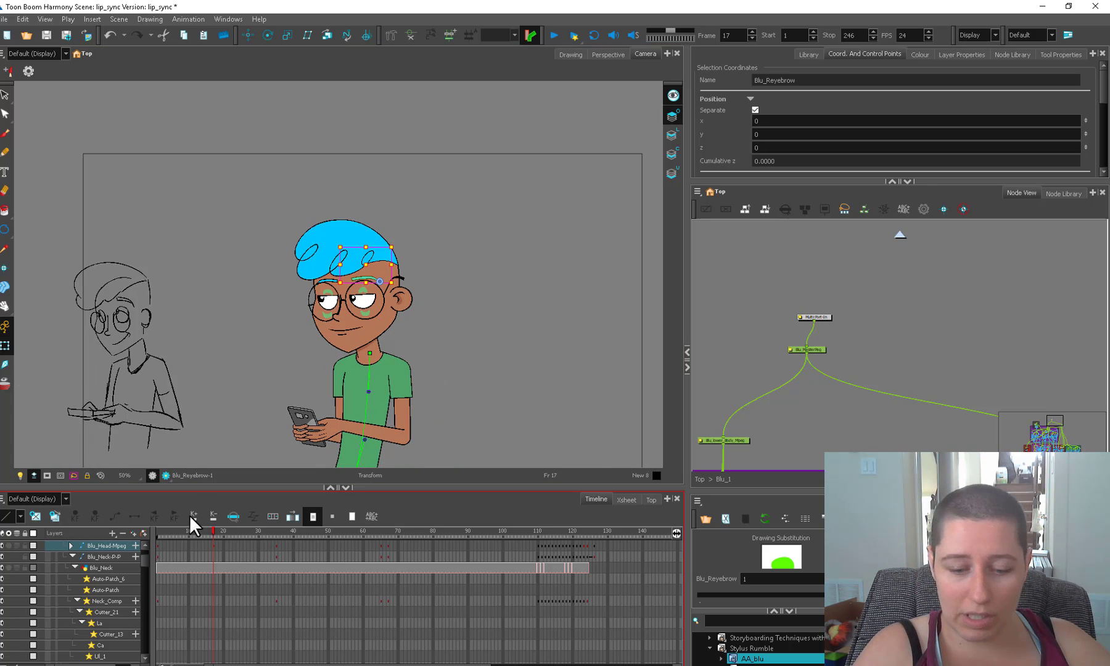
pyautogui.press(',')
pyautogui.press(',')
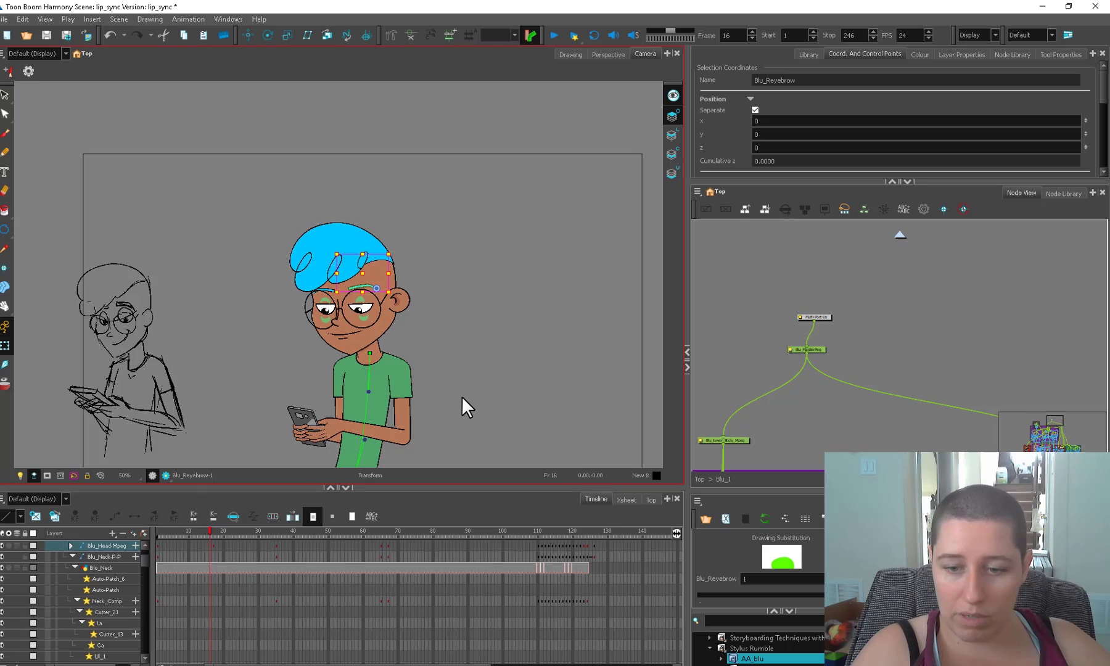
pyautogui.press('.')
pyautogui.press(',')
pyautogui.press('.')
pyautogui.press(',')
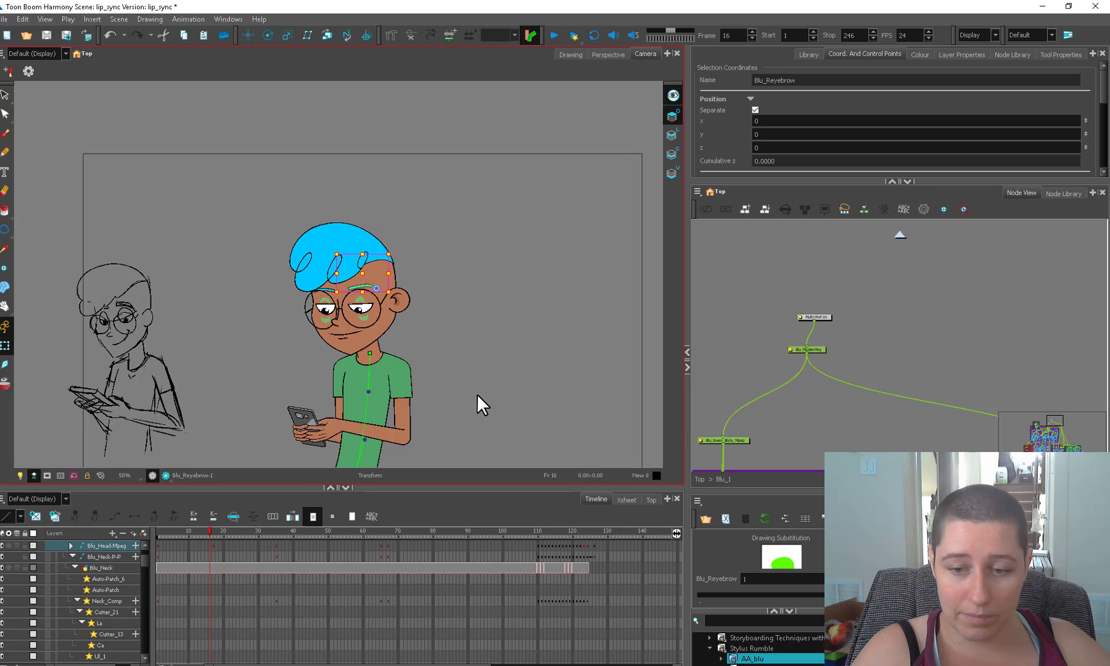
pyautogui.press('.')
pyautogui.press(',')
pyautogui.press('.')
# - Check the arm holding the phone and select the Blu_MasterPeg keyframe at frame 17
pyautogui.click(327, 429)
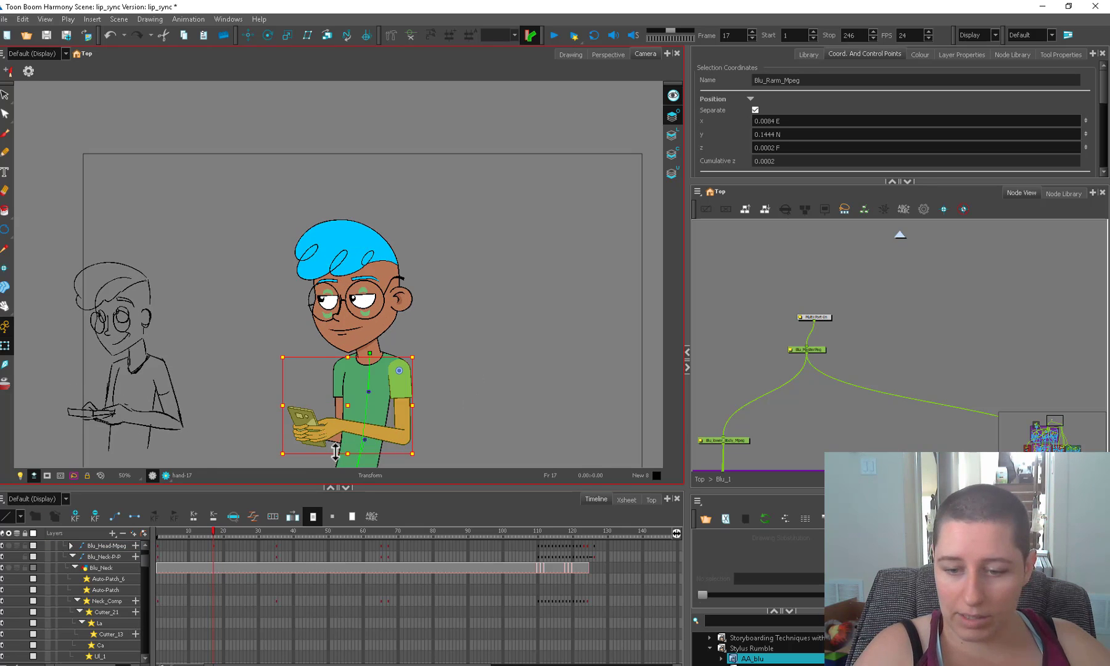
pyautogui.click(333, 439)
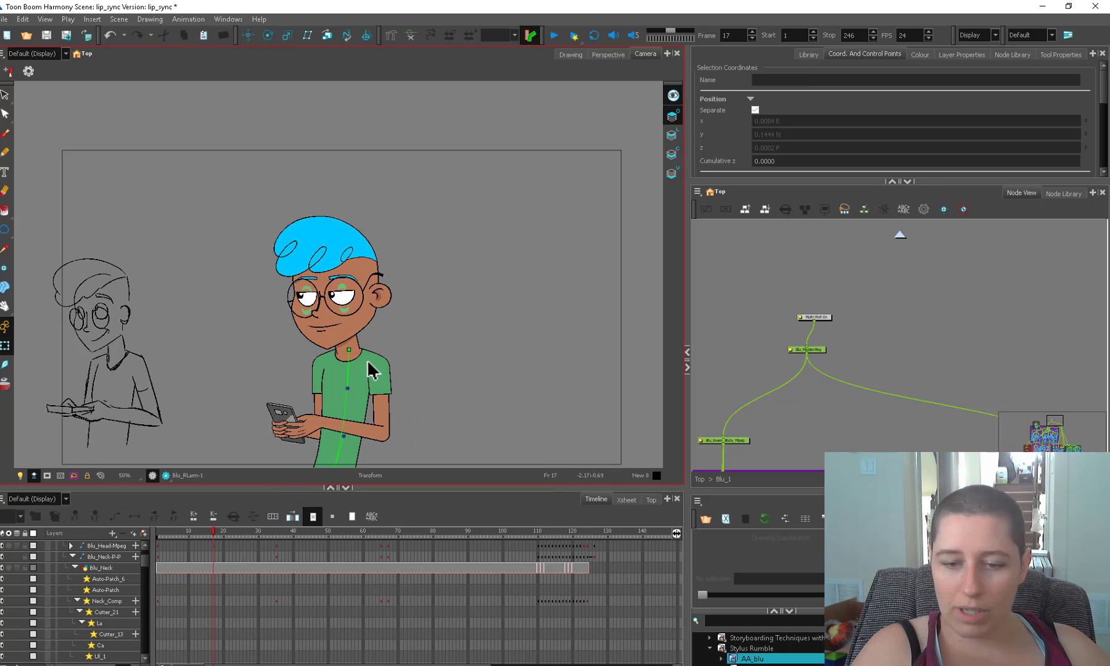
pyautogui.click(812, 349)
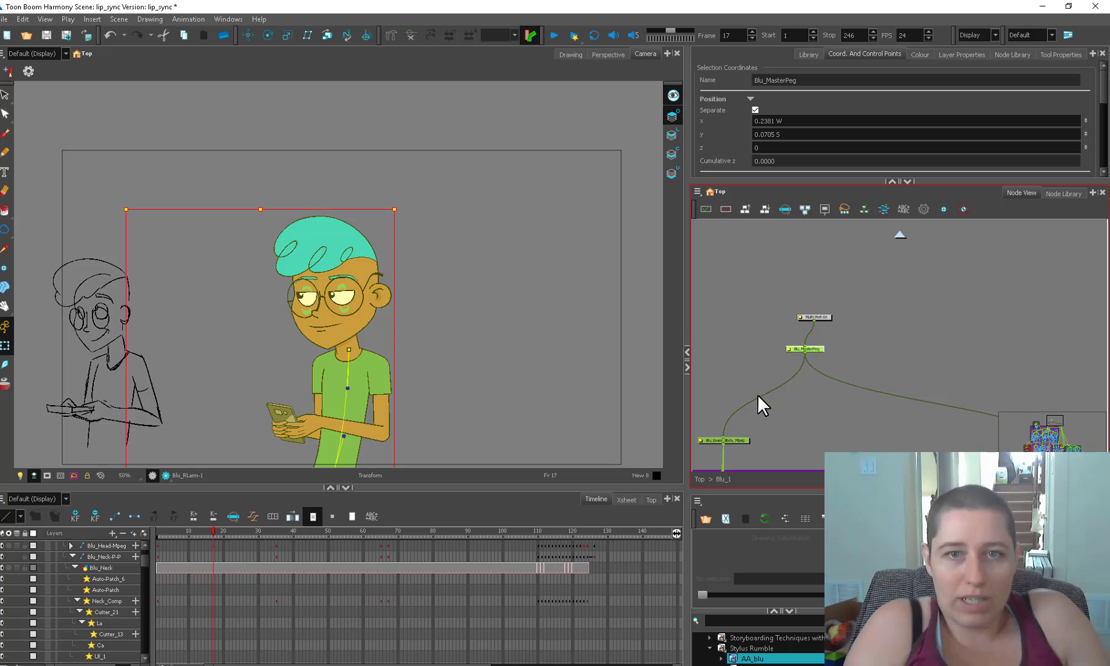
pyautogui.click(211, 569)
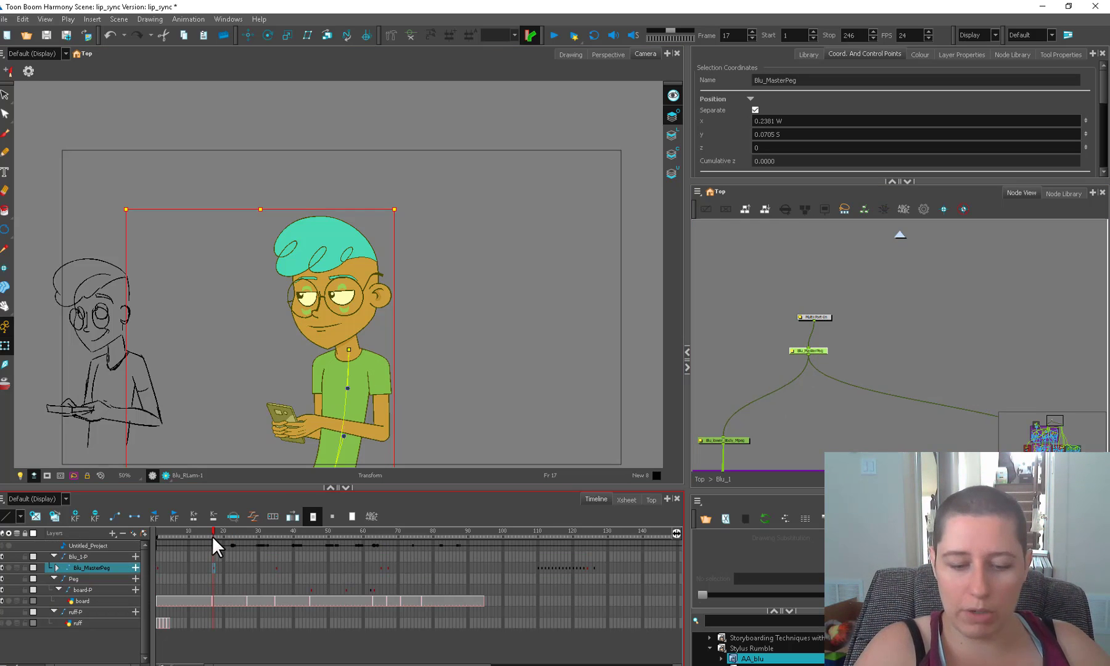
# - Go to frame 1, select Blu_Rarm_Mpeg and examine the arm pegs in the node network
pyautogui.moveTo(213, 536); pyautogui.dragTo(158, 540)
pyautogui.click(398, 397)
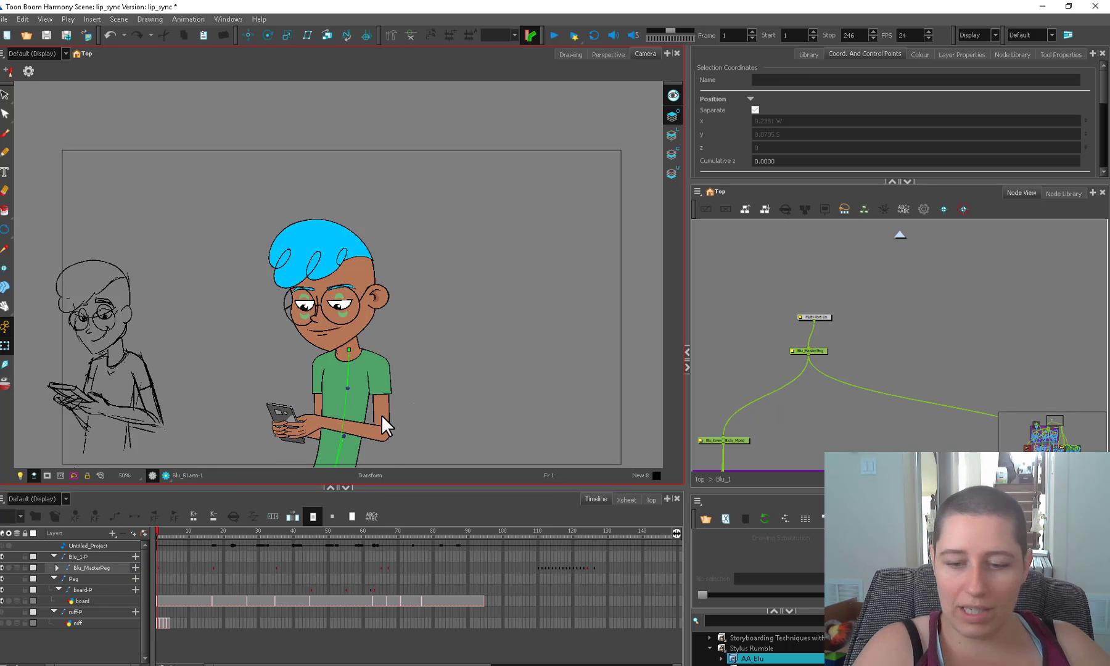
pyautogui.click(381, 414)
pyautogui.press('b')
pyautogui.press('b')
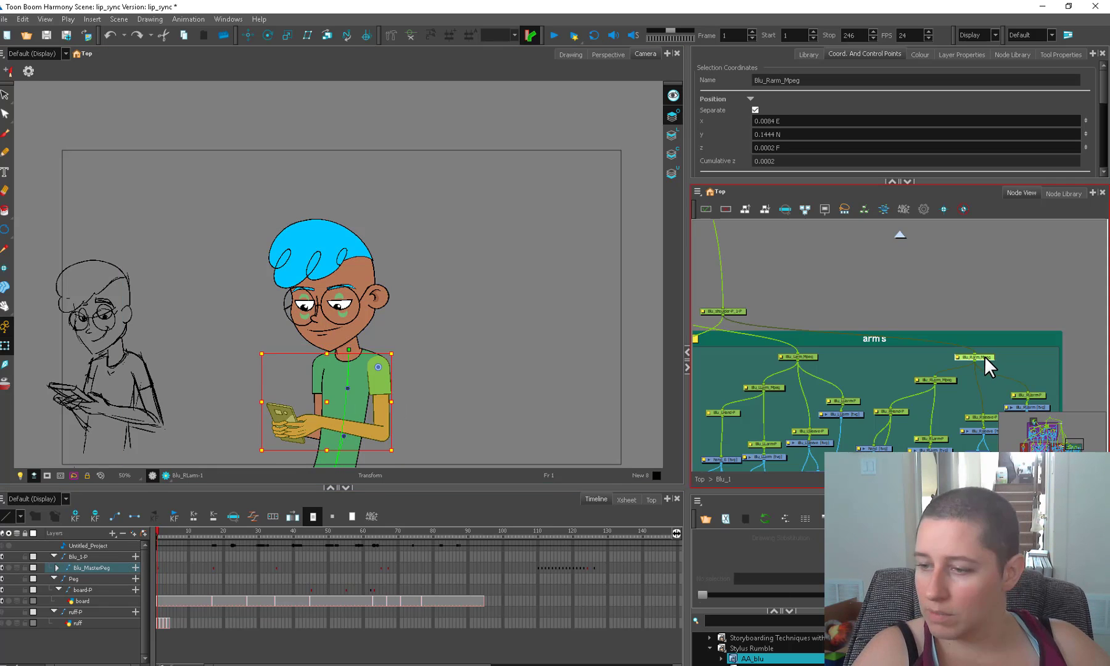
pyautogui.click(901, 360)
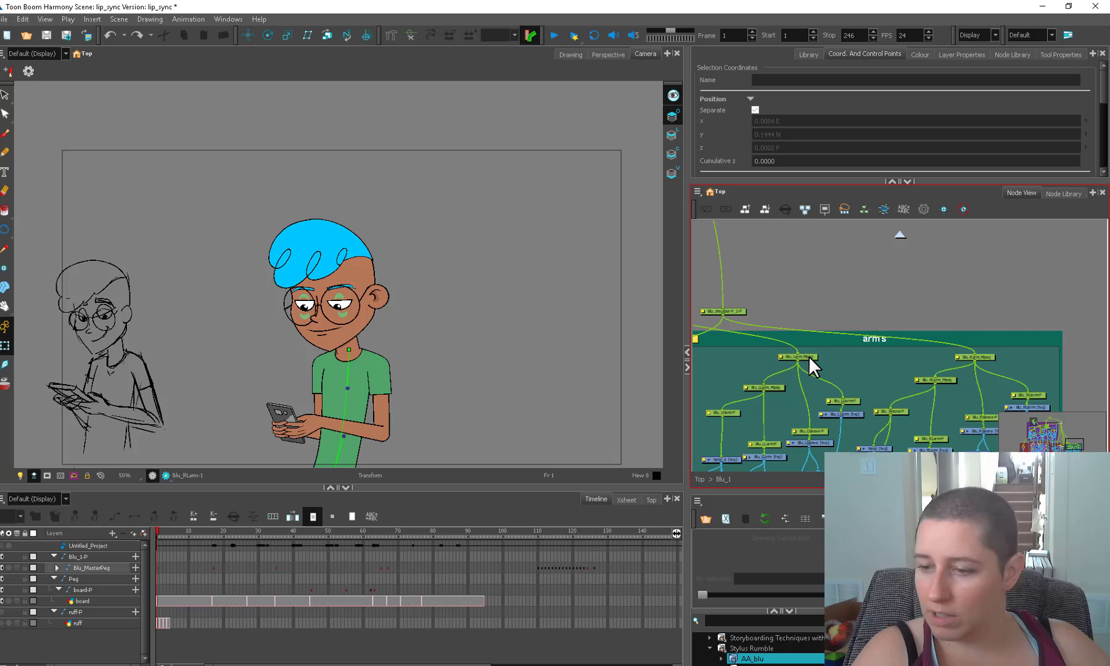
pyautogui.click(974, 353)
# - Examine the shoulder pieces on the rig at frame 1 and their place in the node network
pyautogui.press('Escape')
pyautogui.press('1')
pyautogui.press('2')
pyautogui.press('2')
pyautogui.press('2')
pyautogui.press('2')
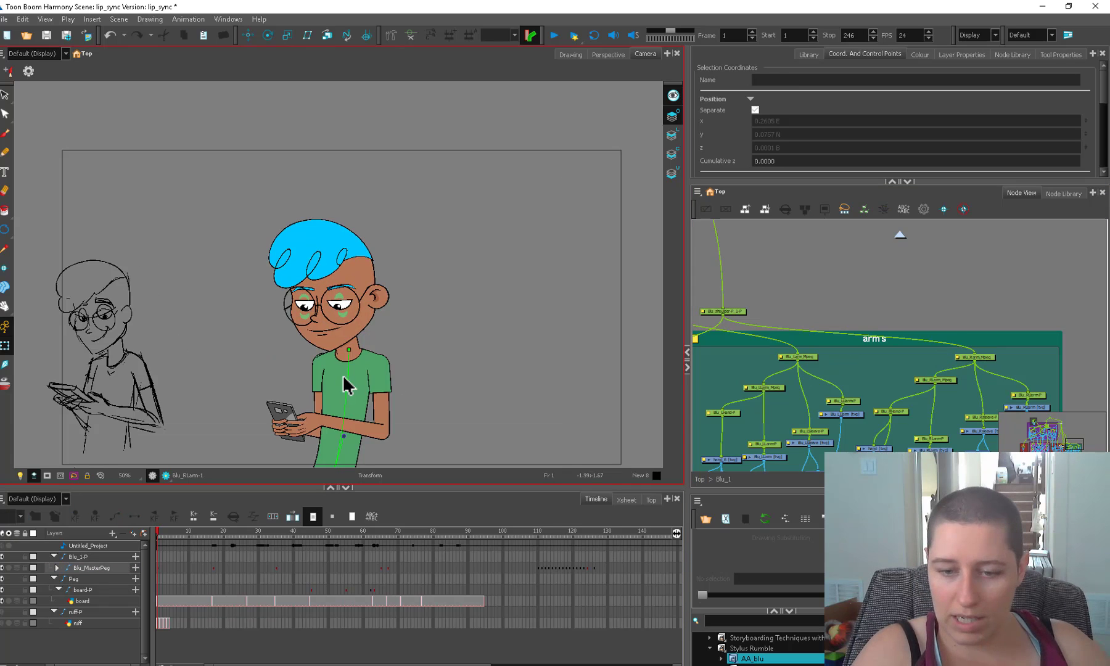
pyautogui.click(330, 448)
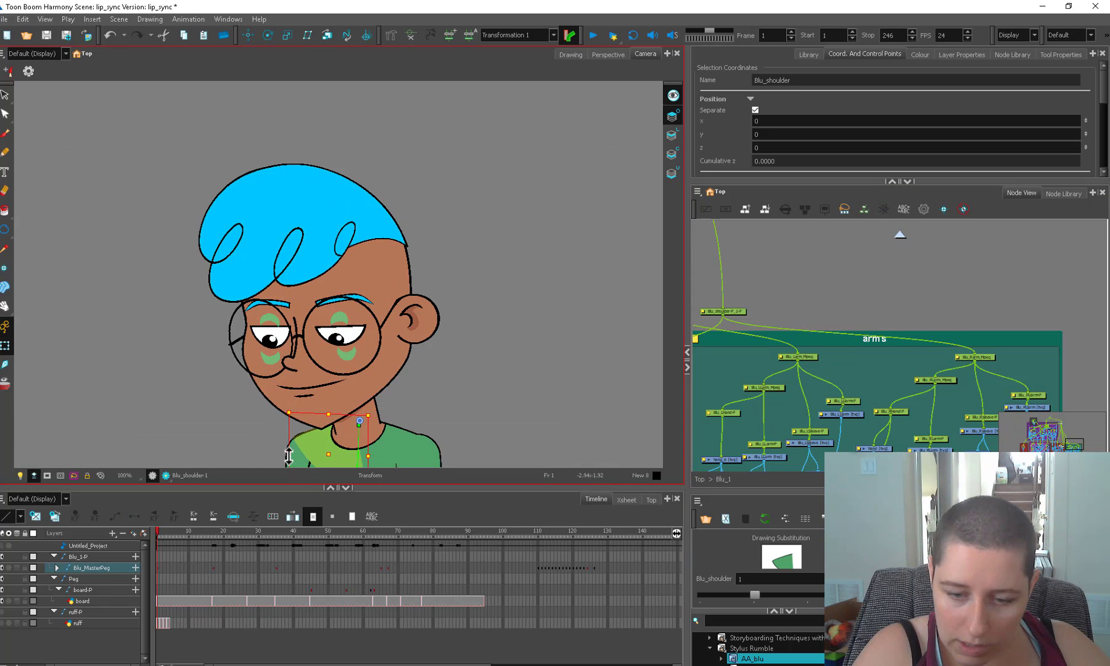
pyautogui.click(435, 447)
pyautogui.scroll(2, 439, 451)
pyautogui.press('Escape')
pyautogui.hotkey('shift', 'm')
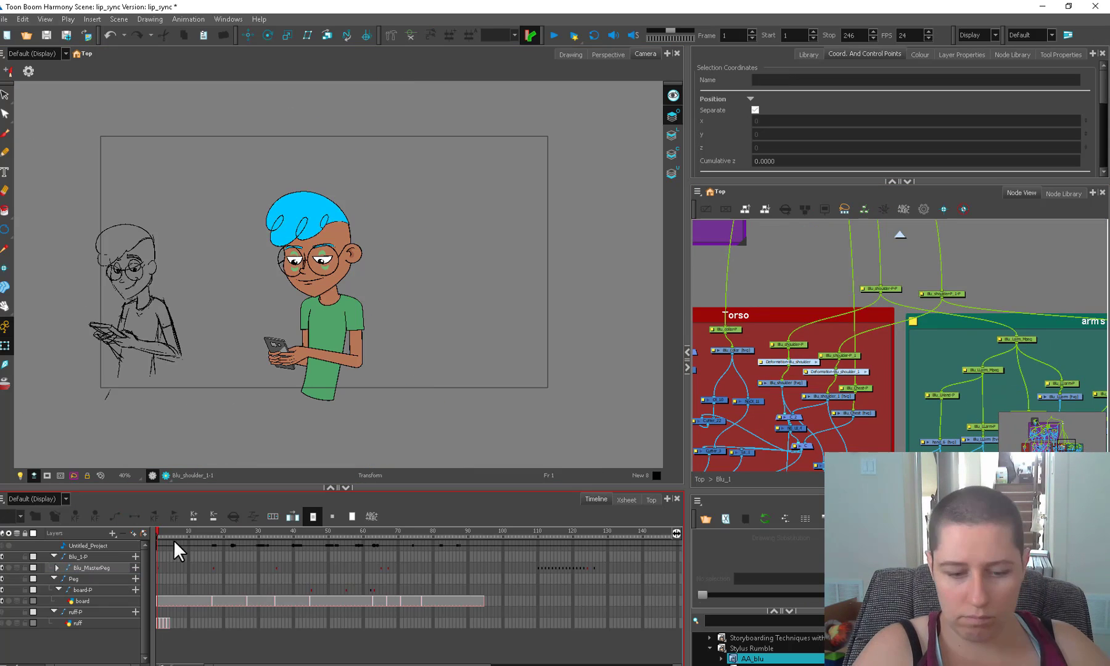
# - Return to frame 17 and inspect which arm parts Blu_shoulder-P_1-P and Blu_shoulder-P-P control
pyautogui.click(210, 531)
pyautogui.press('.')
pyautogui.press(',')
pyautogui.press('.')
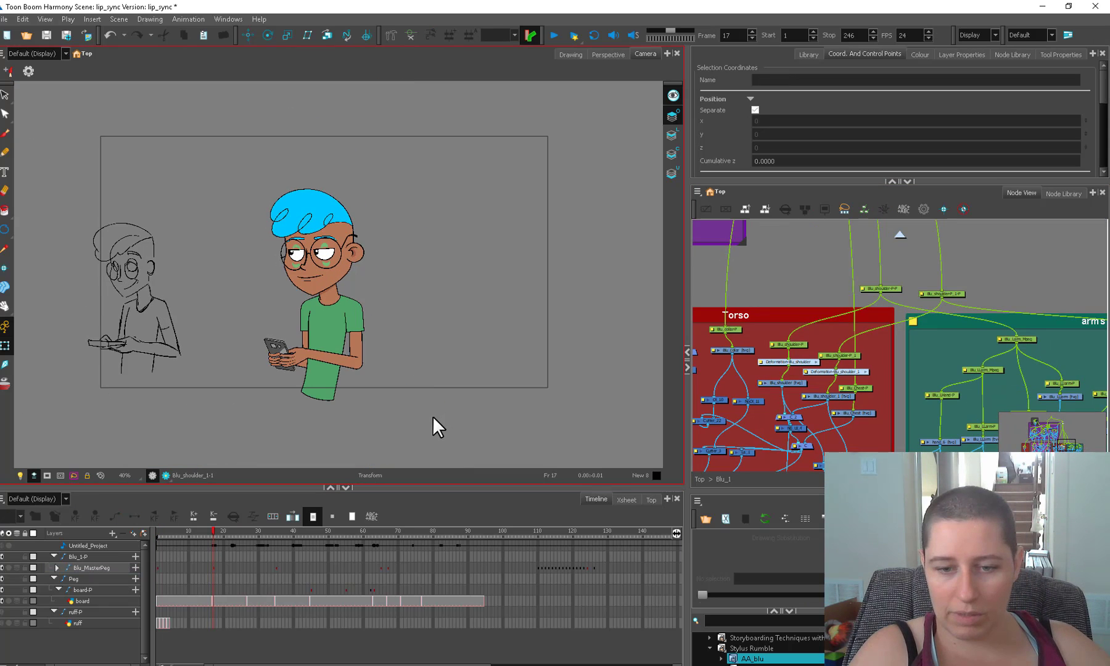
pyautogui.click(360, 368)
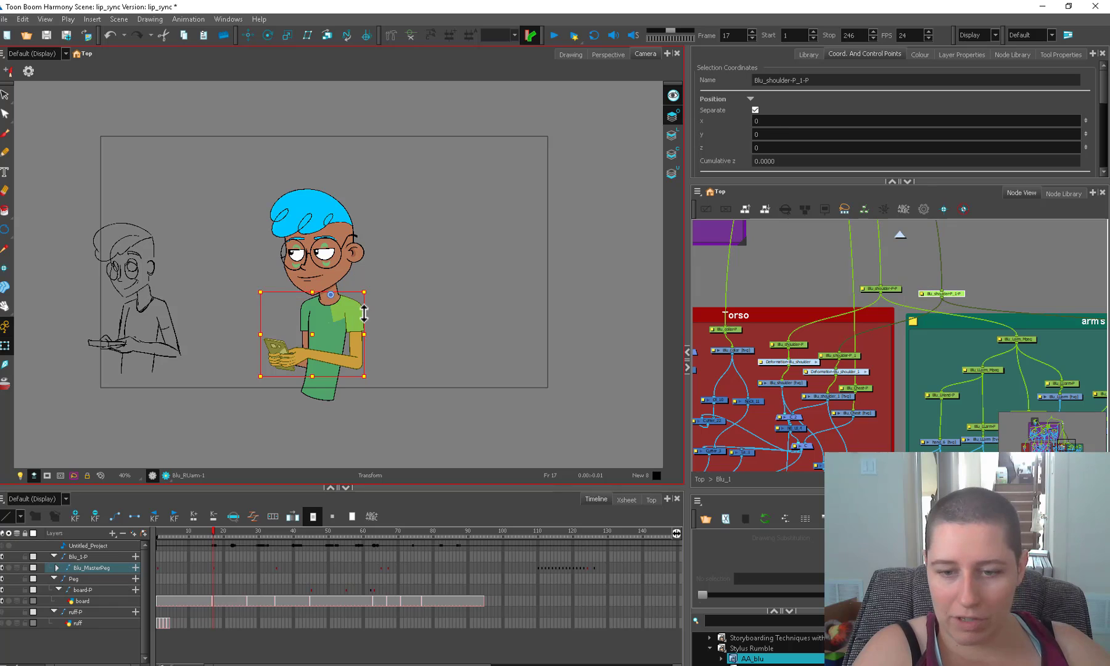
pyautogui.click(319, 316)
pyautogui.press('b')
pyautogui.press('b')
pyautogui.press('b')
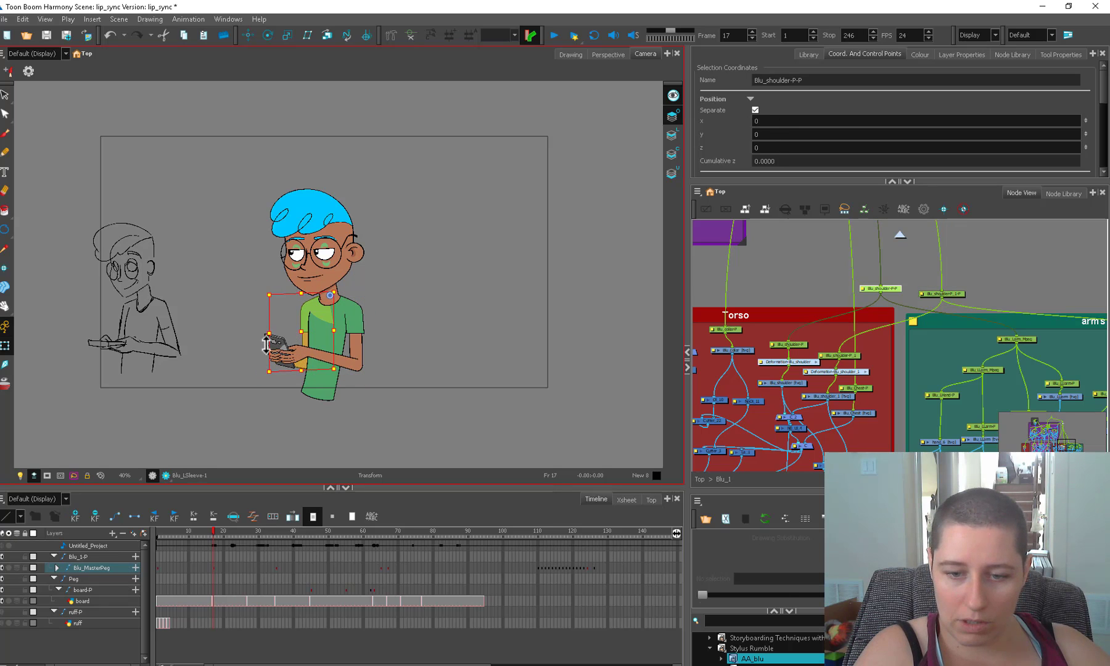
# - Tilt Blu_RHand-P at frame 17 so the phone lies slightly flatter, checking it against frame 16
pyautogui.click(288, 356)
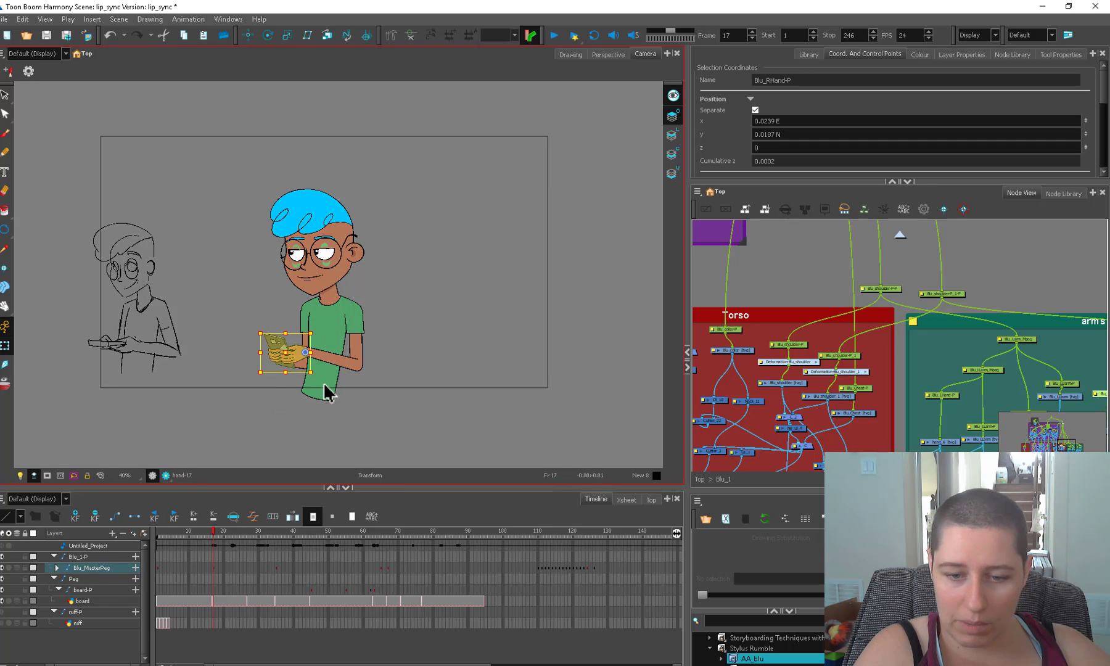
pyautogui.press('Escape')
pyautogui.press(',')
pyautogui.press('.')
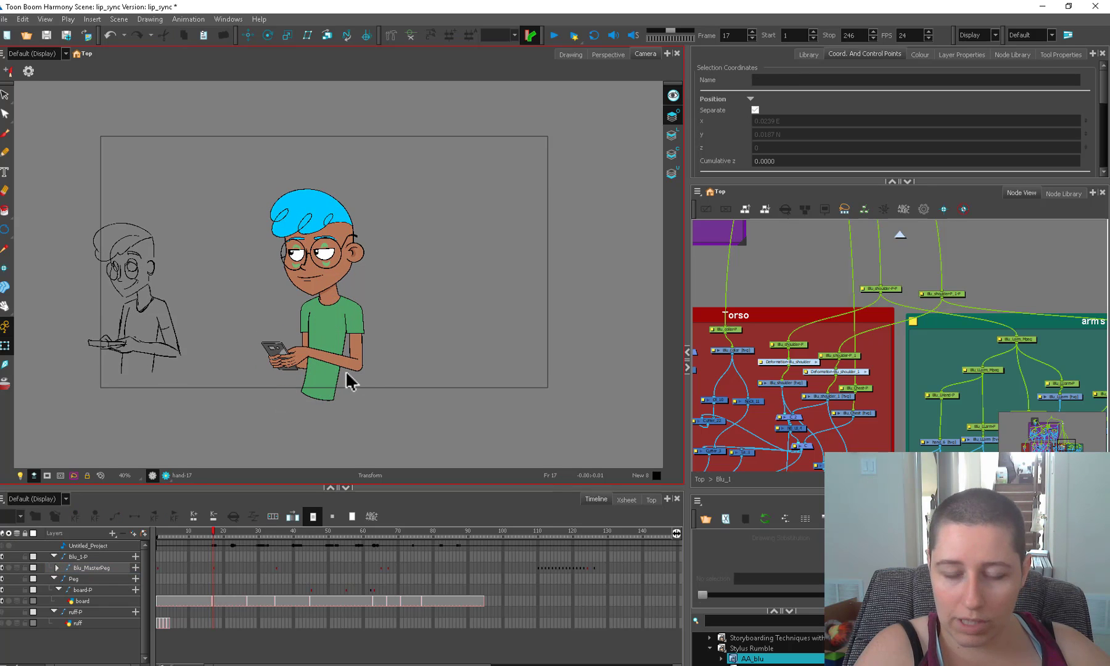
# - Flip back and forth between frames 16 and 17 to examine how the arms, hands and phone change
pyautogui.moveTo(374, 392); pyautogui.dragTo(364, 351)
pyautogui.press('2')
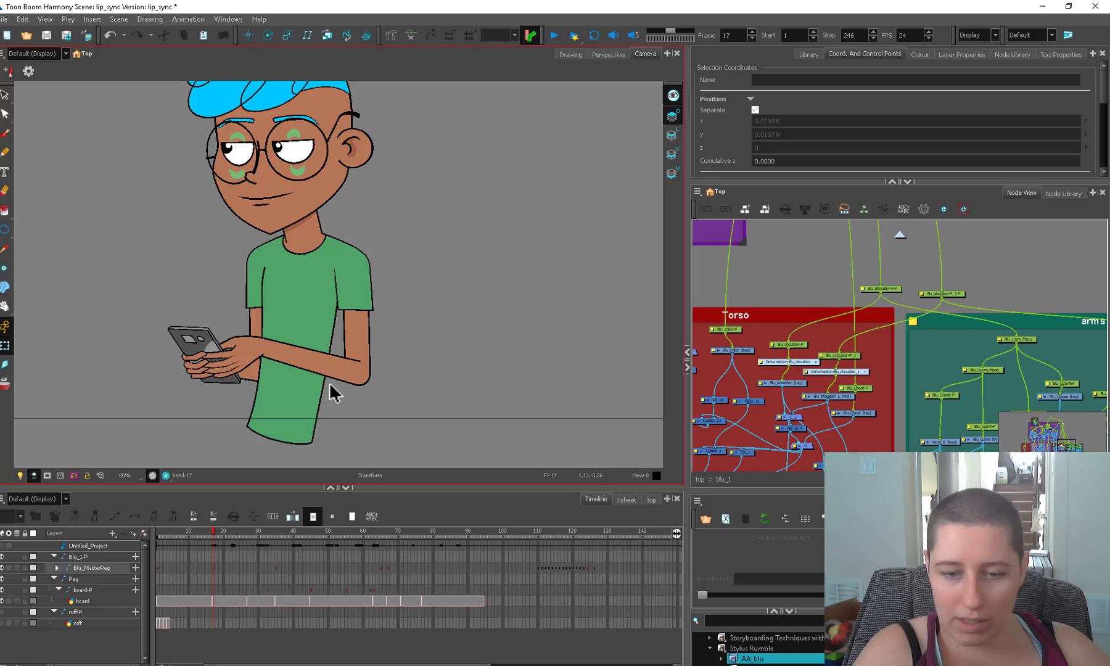
pyautogui.press(',')
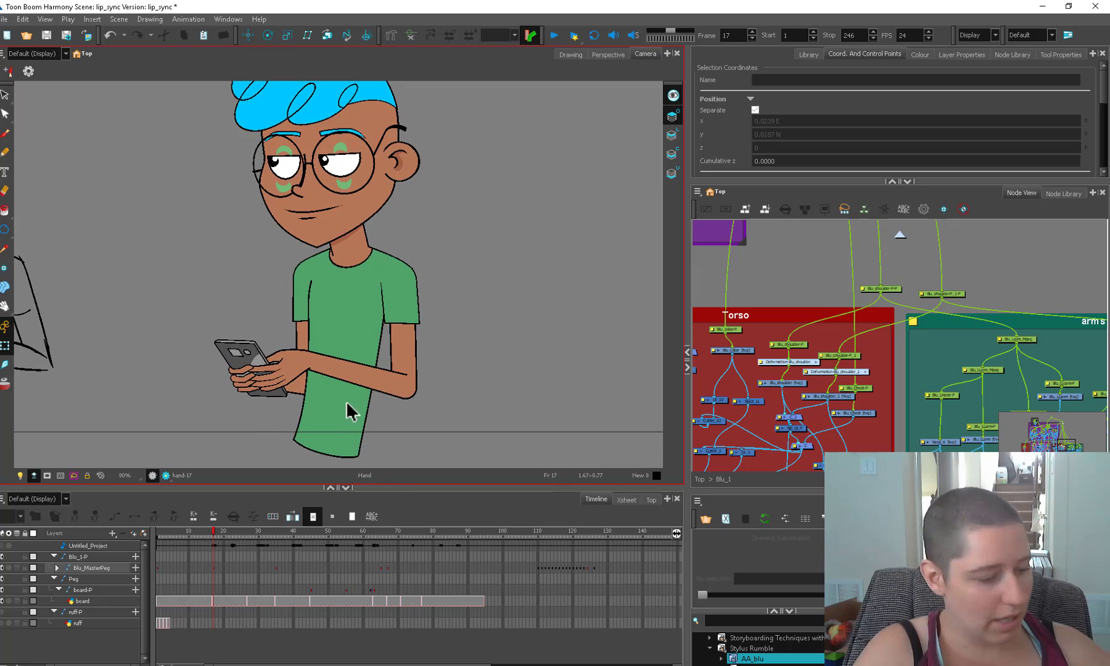
pyautogui.press('.')
pyautogui.press(',')
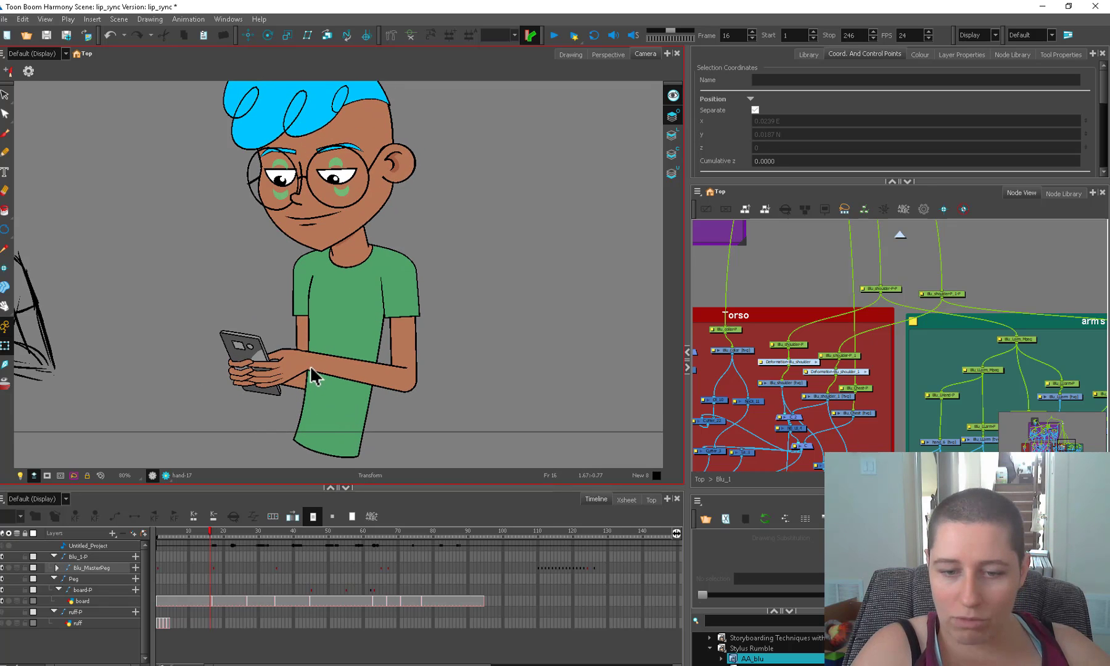
pyautogui.press('.')
pyautogui.press(',')
pyautogui.press('.')
pyautogui.scroll(-3, 314, 382)
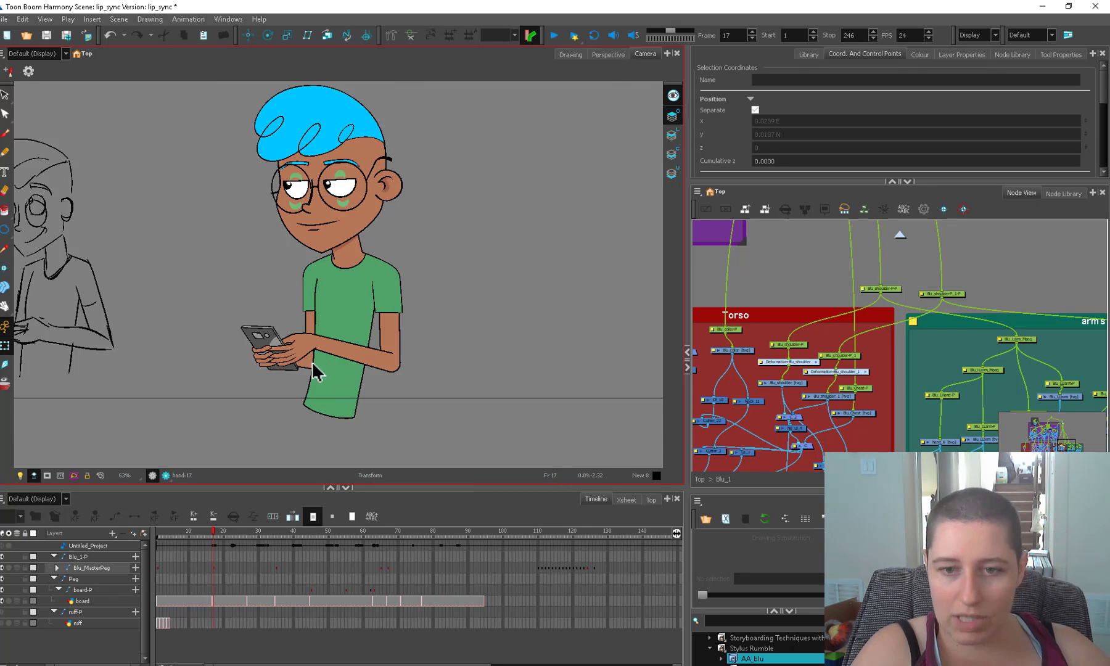
pyautogui.press(',')
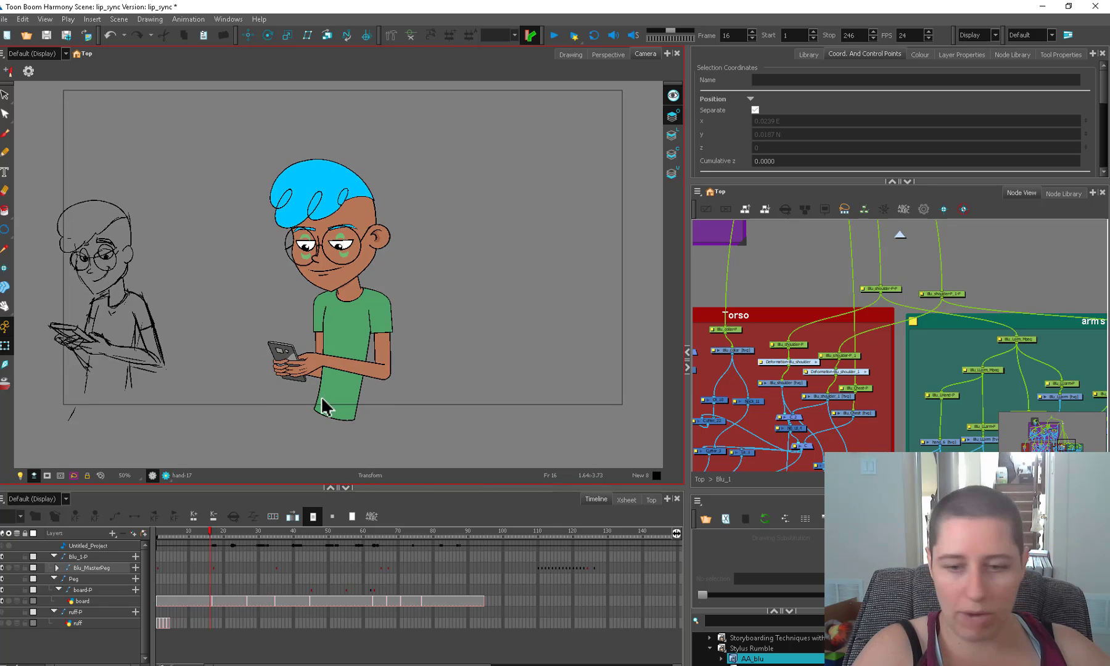
pyautogui.press('.')
pyautogui.press(',')
pyautogui.press('.')
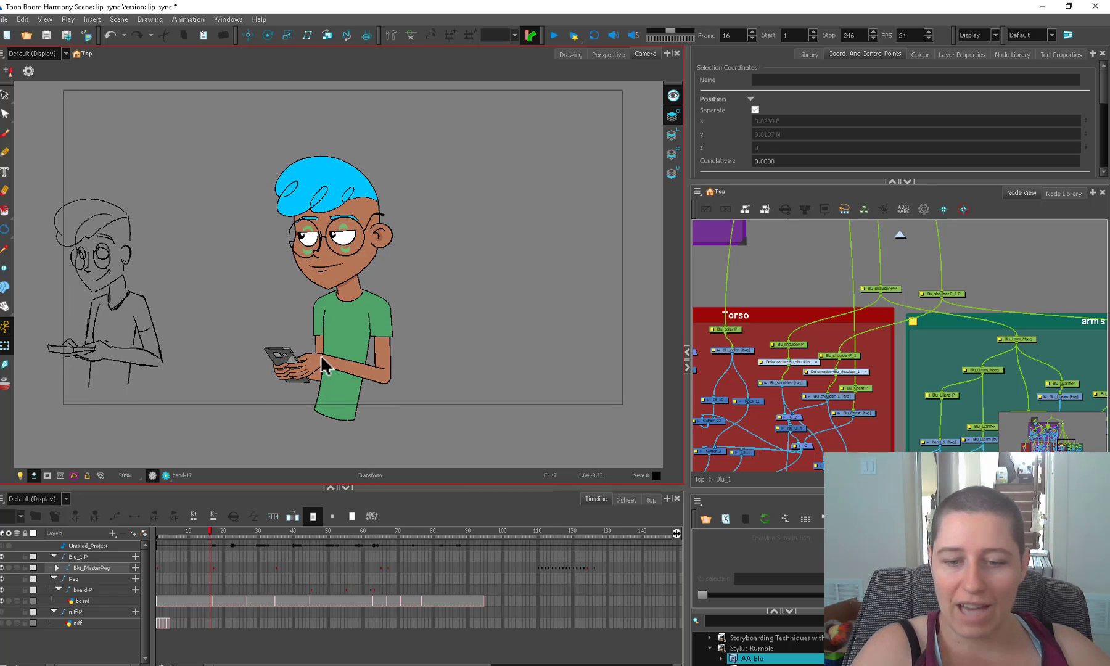
pyautogui.press(',')
pyautogui.press('.')
pyautogui.press(',')
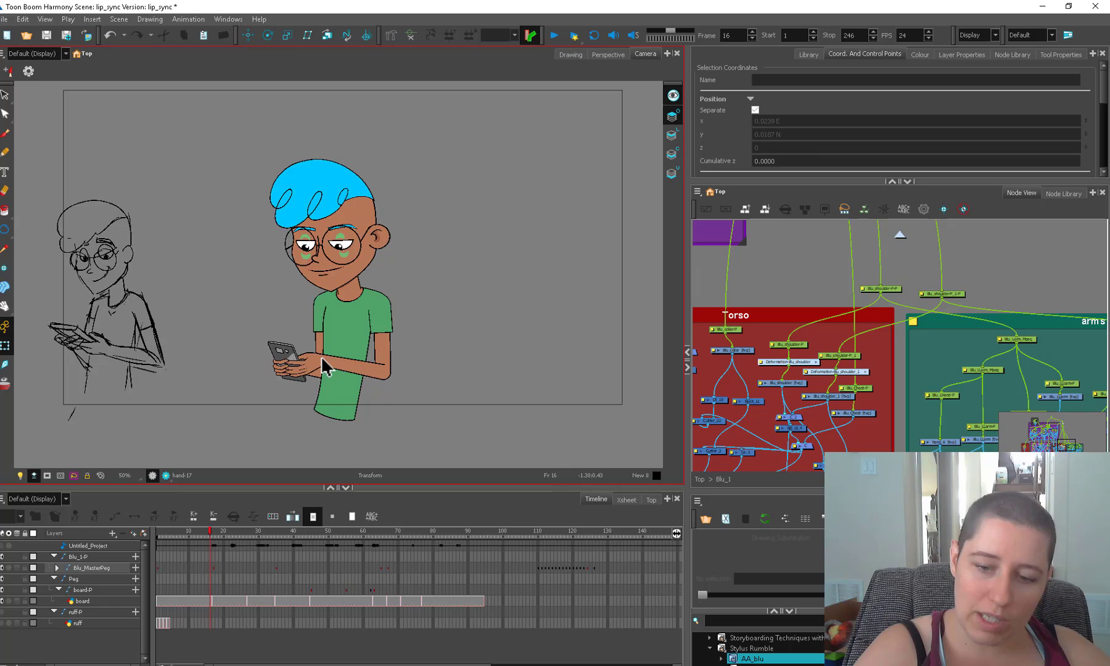
pyautogui.press('.')
pyautogui.press(',')
pyautogui.press('.')
# - Rotate the right forearm Blu_RLarm_Mpeg downward at frame 17 to lower the hand and phone
pyautogui.click(320, 357)
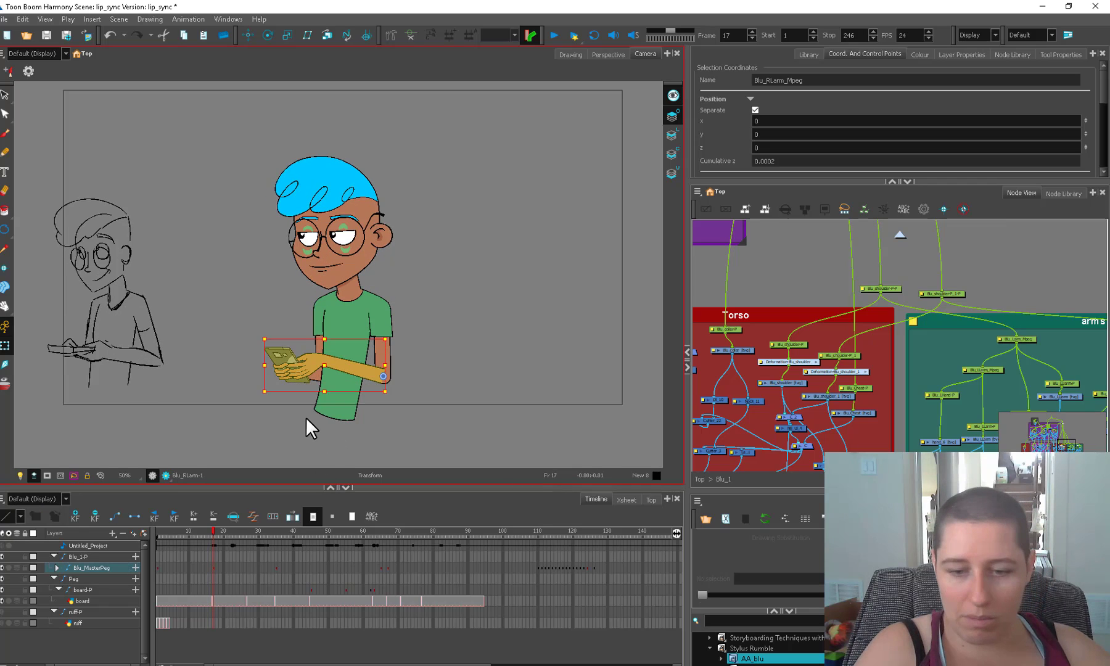
pyautogui.moveTo(263, 397); pyautogui.dragTo(265, 421)
pyautogui.press('.')
pyautogui.press(',')
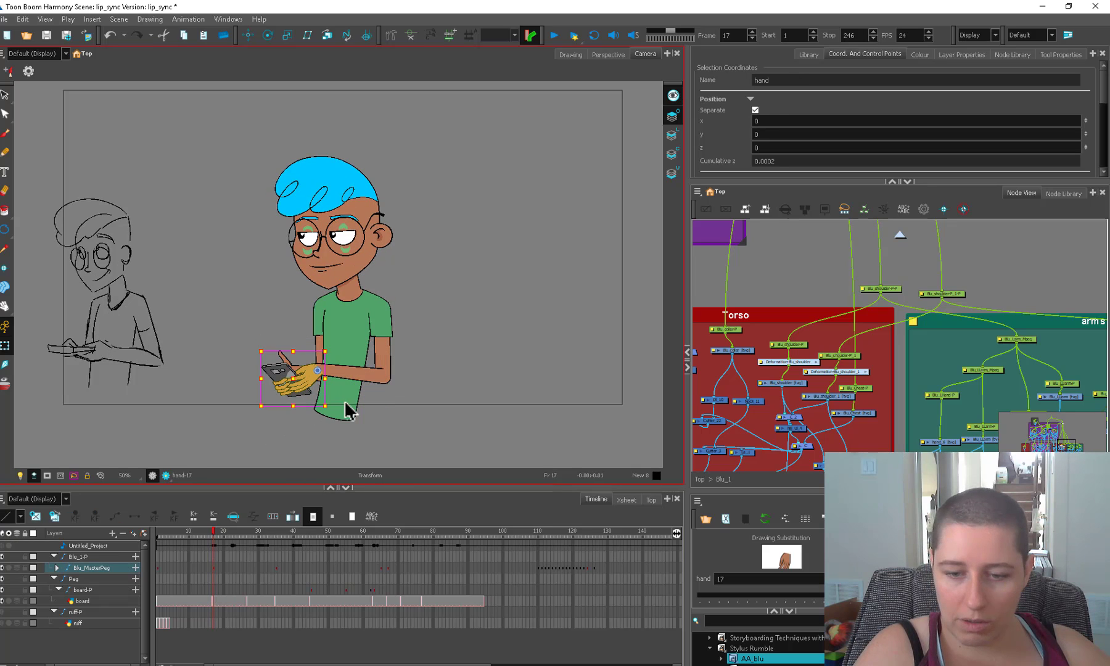
pyautogui.press(',')
# - Rotate Blu_RHand-P clockwise at frame 18 so the held phone stands more upright
pyautogui.click(302, 383)
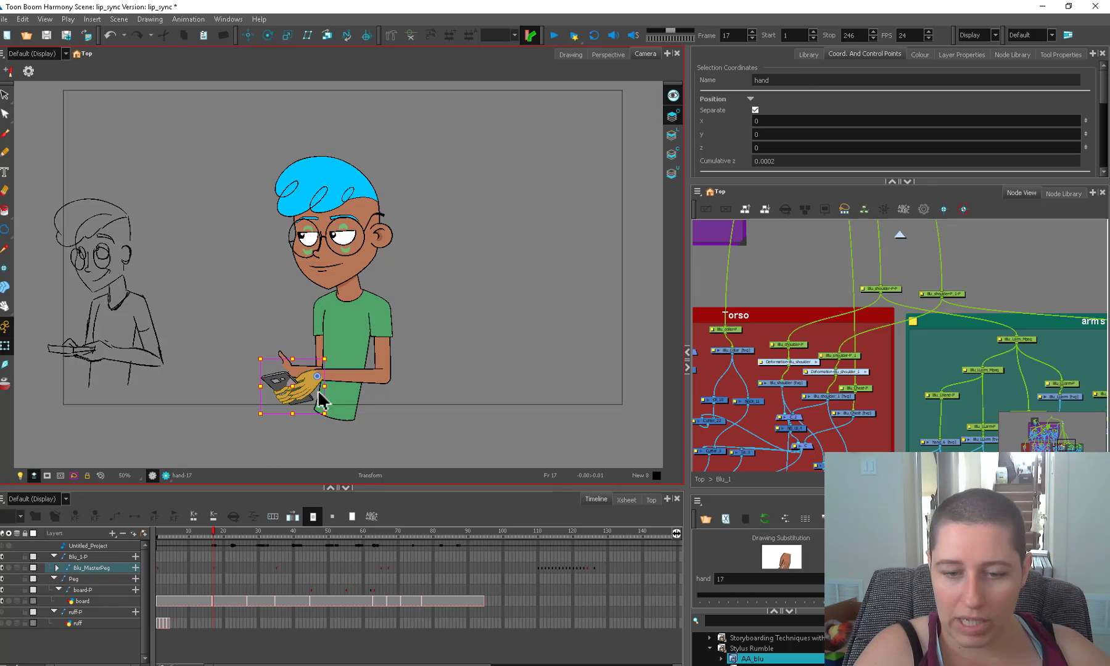
pyautogui.press('.')
pyautogui.press('b')
pyautogui.moveTo(328, 424); pyautogui.dragTo(310, 430)
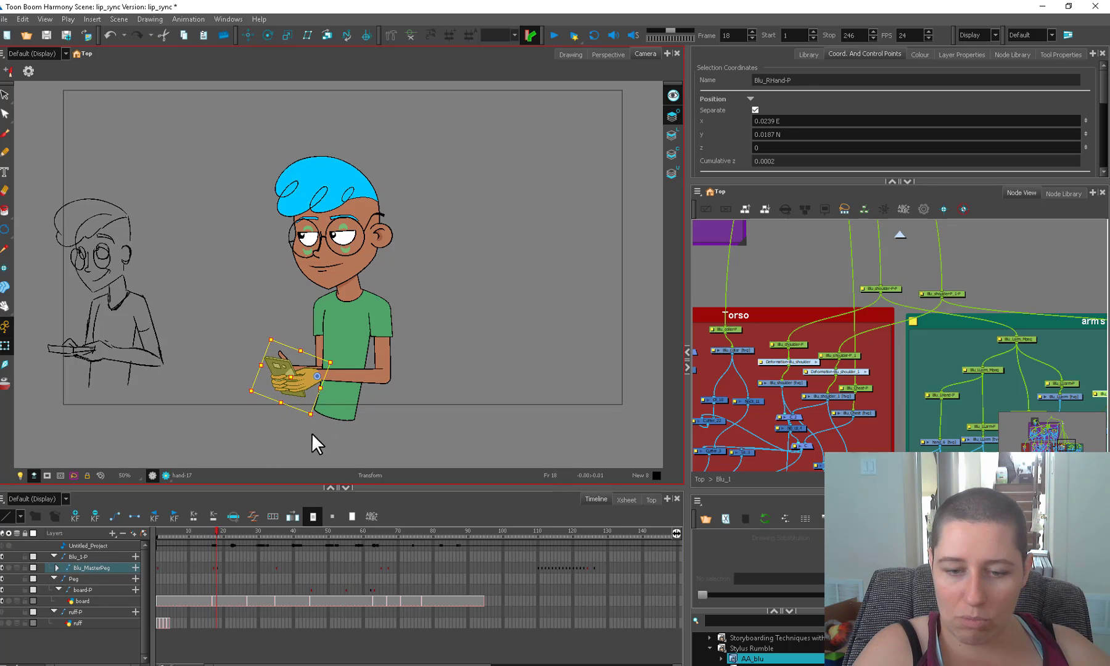
pyautogui.click(311, 432)
# - Rotate the left forearm Blu_LLarm_Mpeg at frame 18 so its hand meets the lowered phone
pyautogui.click(294, 365)
pyautogui.press('b')
pyautogui.press('b')
pyautogui.moveTo(269, 395)
pyautogui.mouseDown()
pyautogui.moveTo(272, 409)
pyautogui.moveTo(263, 389)
pyautogui.moveTo(264, 403)
pyautogui.mouseUp()
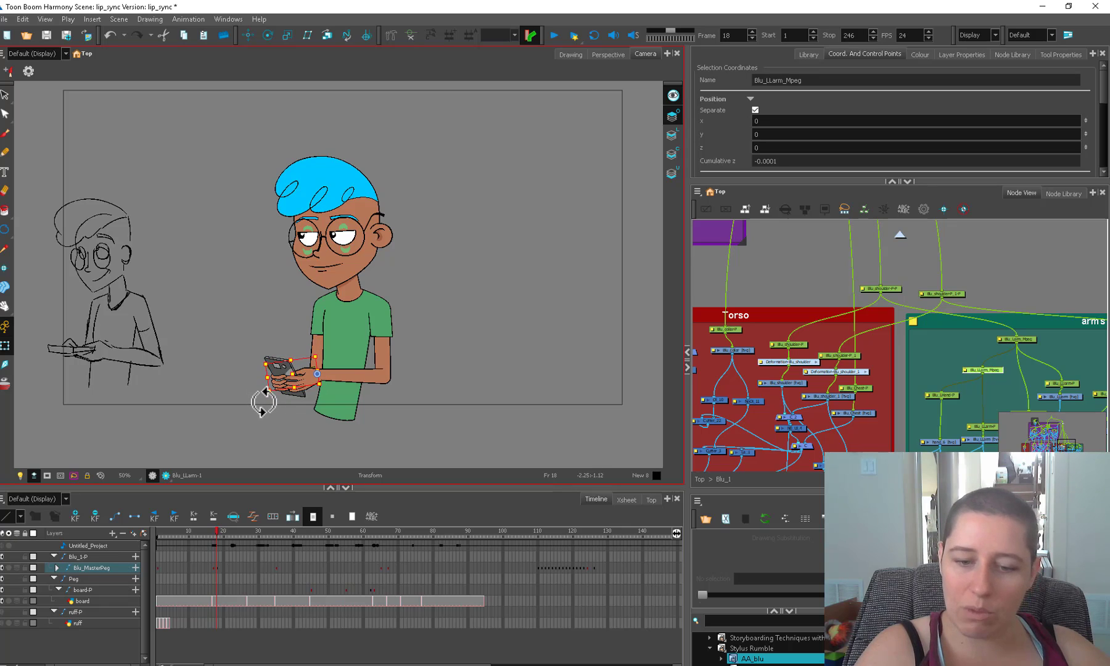
pyautogui.click(266, 409)
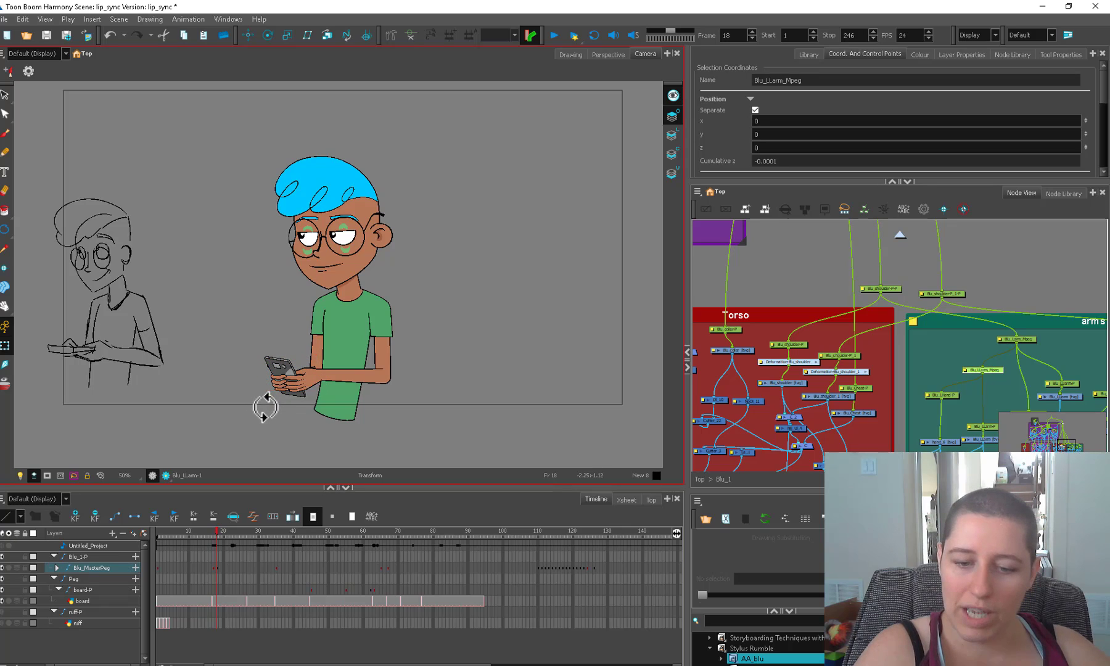
pyautogui.click(265, 365)
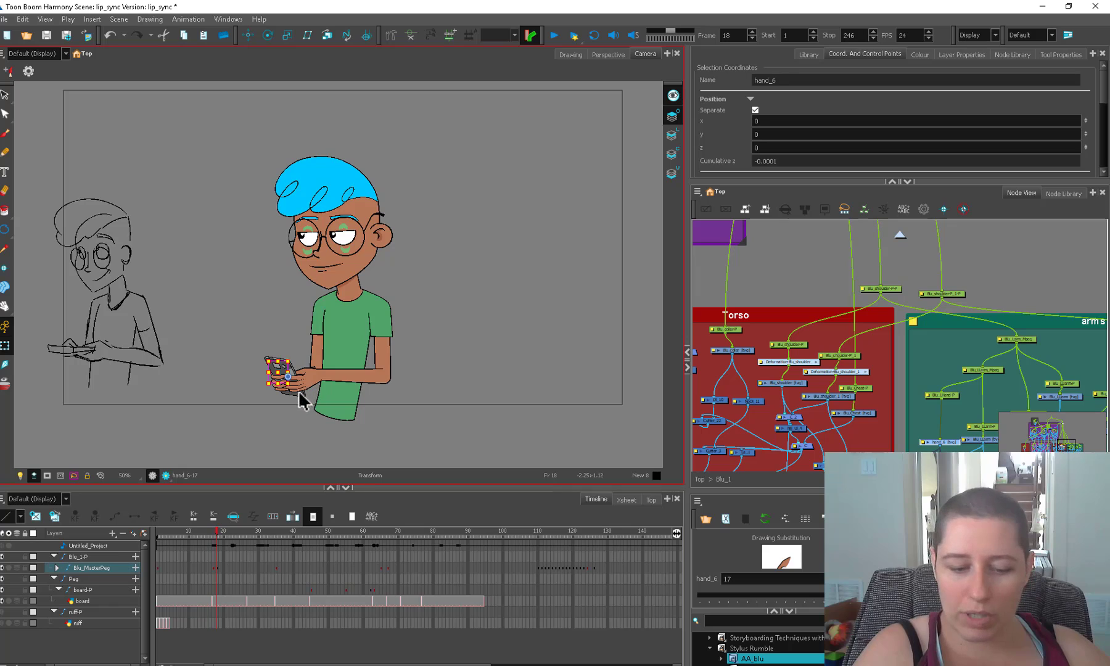
# - Move the Blu_MasterPeg keyframe from frame 18 to frame 17 and compare the pose with frame 16
pyautogui.click(215, 568)
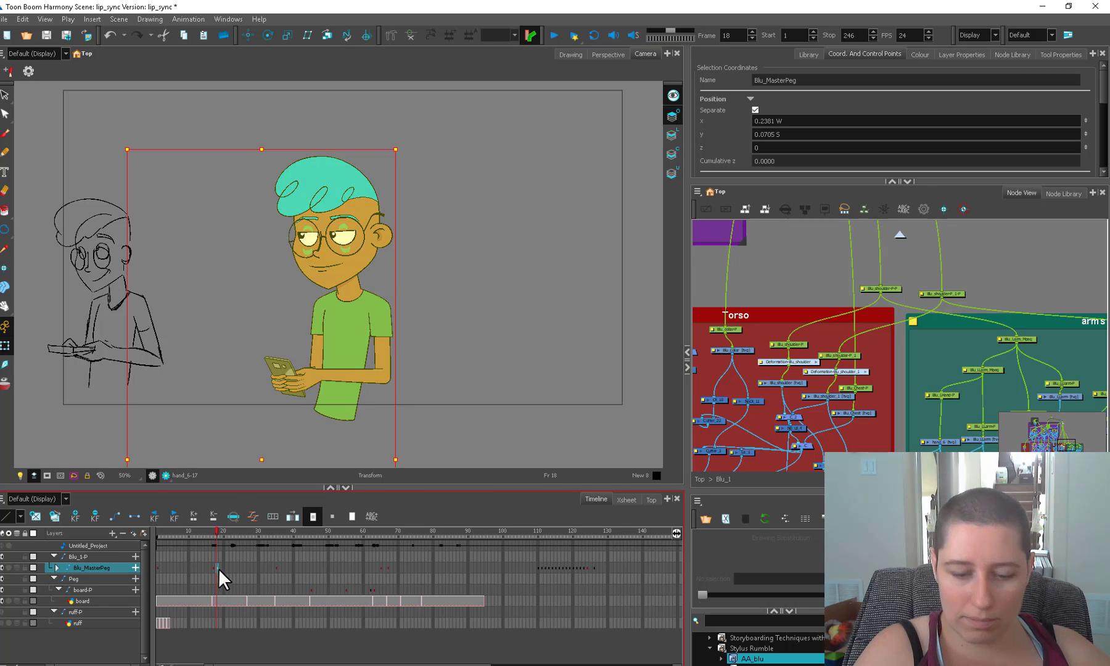
pyautogui.click(292, 425)
pyautogui.press(',')
pyautogui.press(',')
pyautogui.press('.')
# - Rotate the whole right arm slightly from Blu_Rarm_Mpeg at frame 17
pyautogui.click(359, 377)
pyautogui.press('b')
pyautogui.press('b')
pyautogui.press('b')
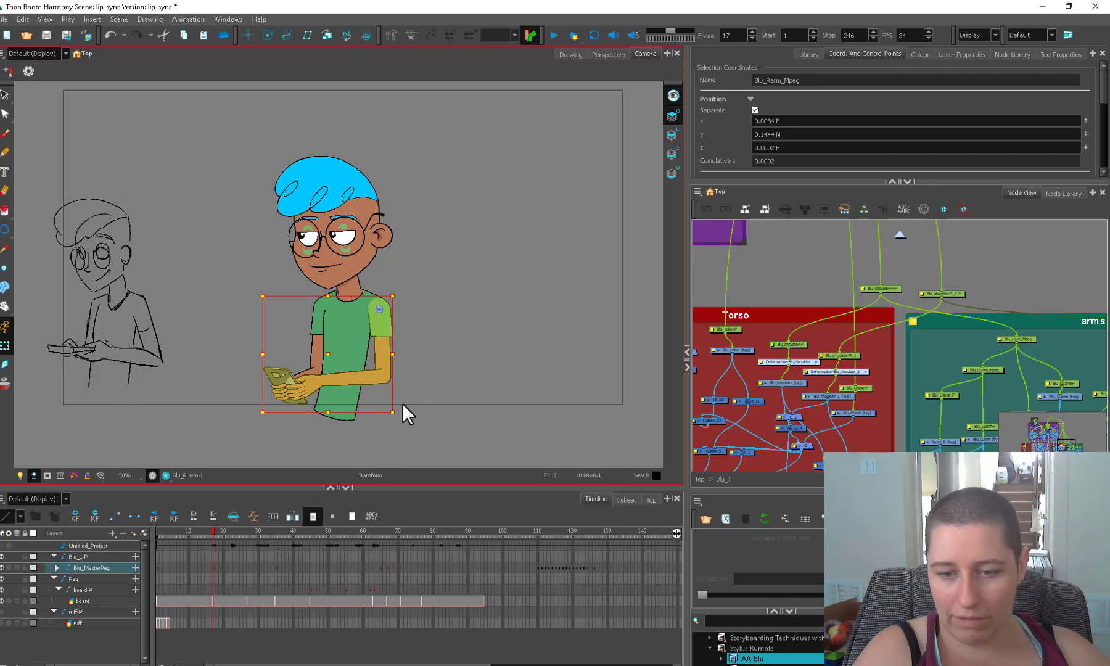
pyautogui.moveTo(397, 421); pyautogui.dragTo(400, 421)
pyautogui.press('Escape')
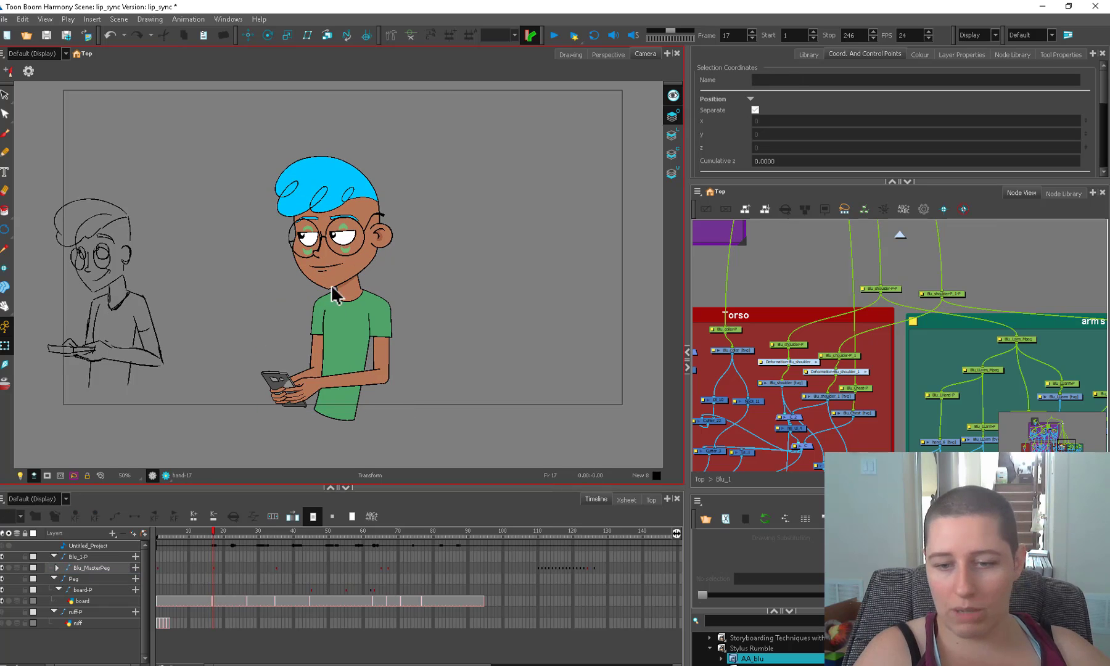
# - Show the chest deformation curve and shift the torso slightly toward the phone at frame 17, comparing with frame 16
pyautogui.click(333, 295)
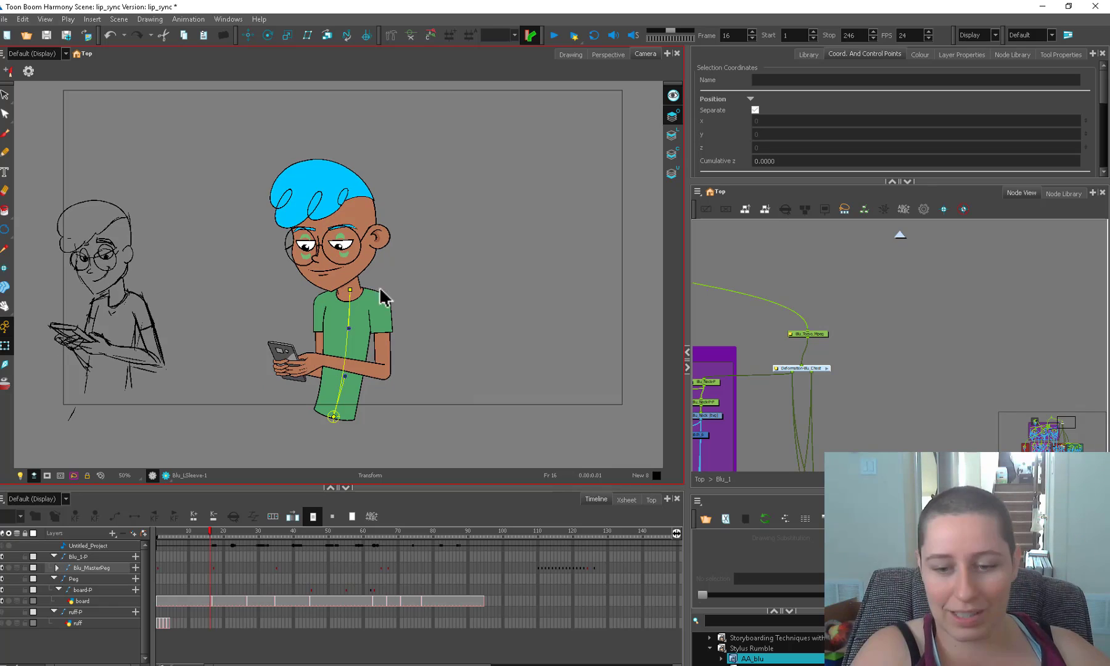
pyautogui.click(424, 257)
pyautogui.press('.')
pyautogui.press(',')
pyautogui.press('.')
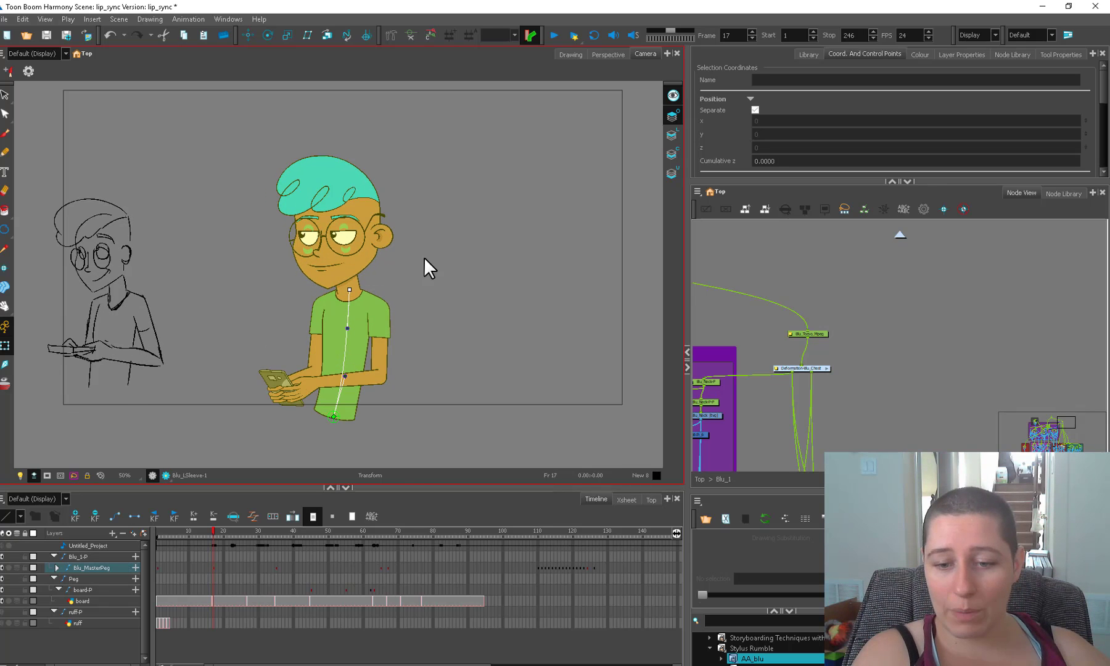
pyautogui.click(439, 325)
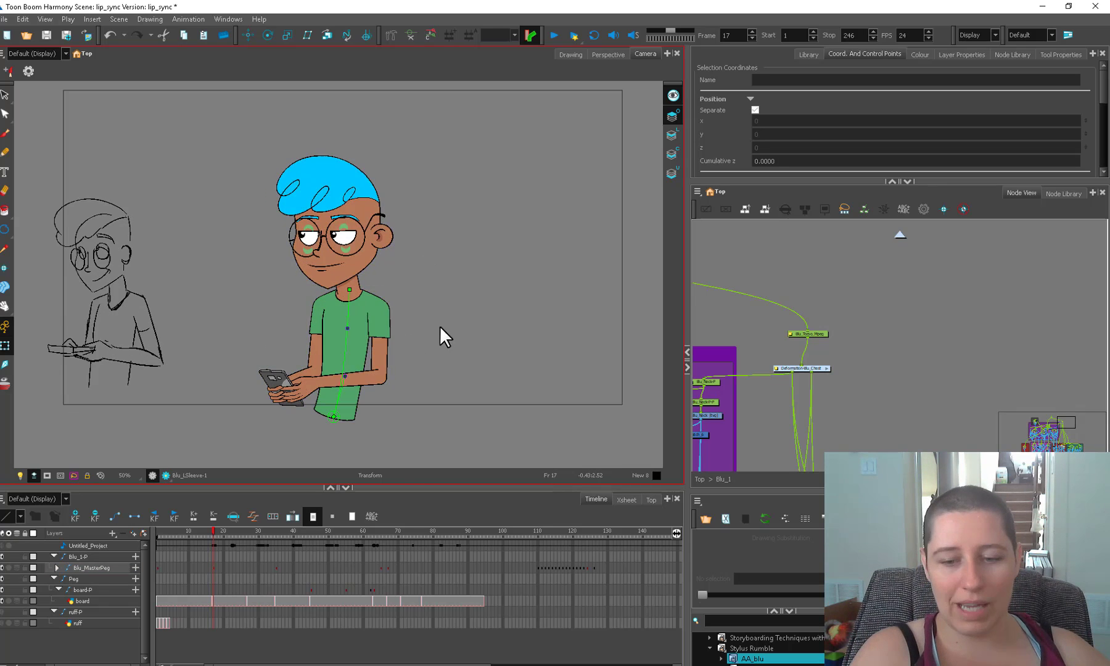
pyautogui.press(',')
pyautogui.press('.')
# - Nudge the chest curve's lower handle slightly to the left at frame 17 and compare with frame 16
pyautogui.click(345, 377)
pyautogui.moveTo(345, 378); pyautogui.dragTo(344, 378)
pyautogui.click(405, 349)
pyautogui.press(',')
pyautogui.press('.')
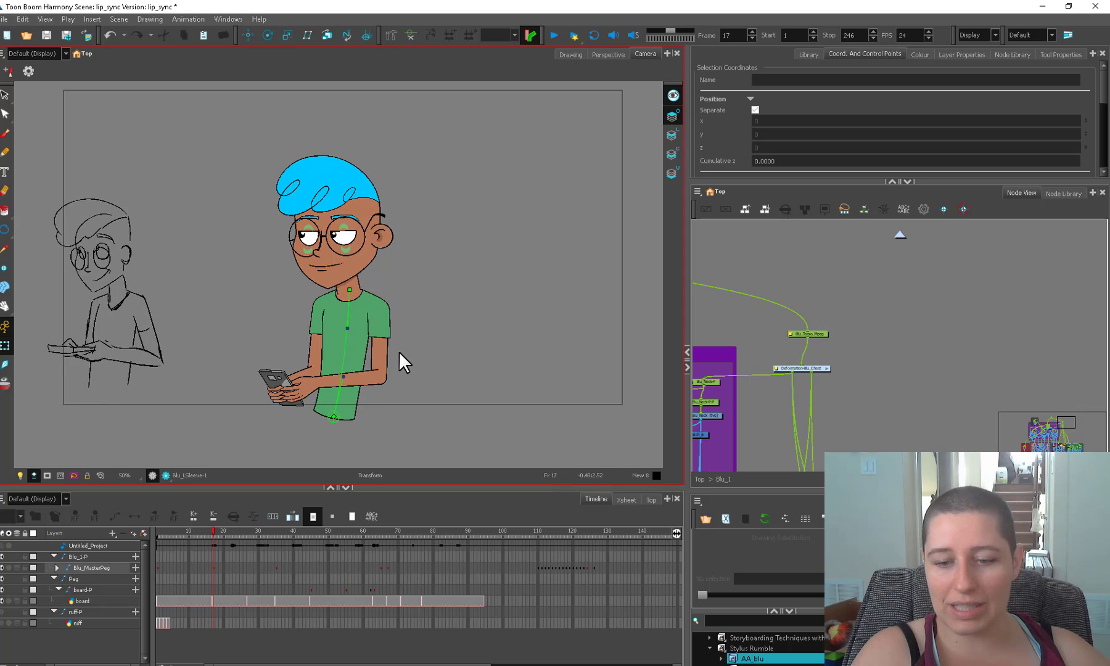
pyautogui.press(',')
pyautogui.press('.')
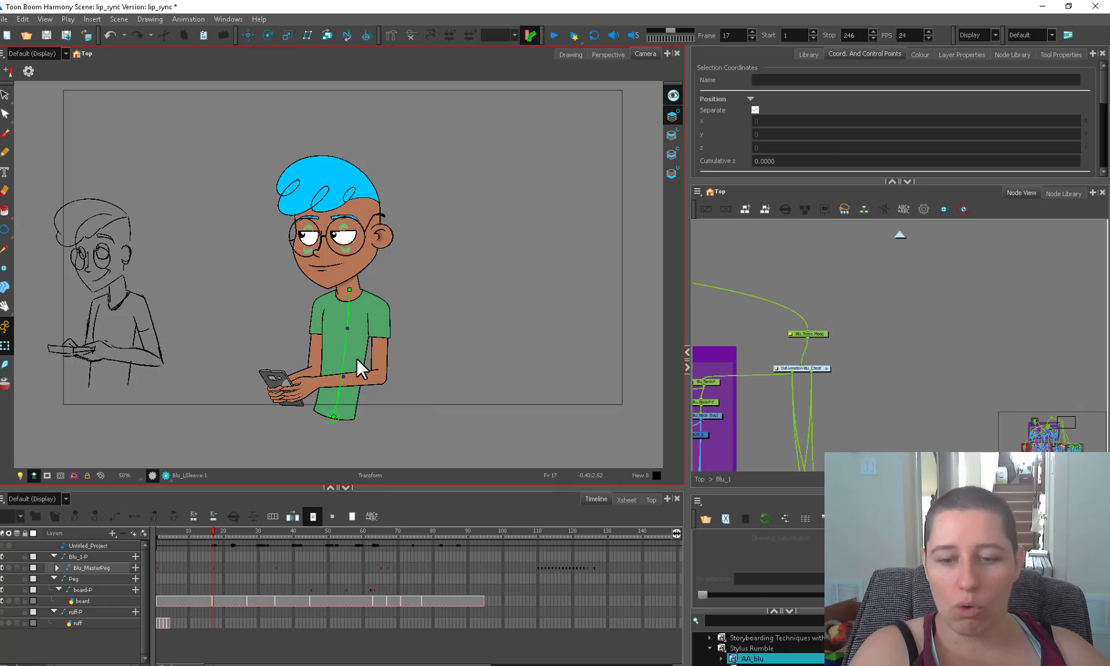
pyautogui.click(356, 359)
pyautogui.click(418, 331)
pyautogui.press(',')
pyautogui.press('.')
# - Tilt the head slightly from Blu_Neck-P at frame 17 and flip against frame 16 to check it
pyautogui.click(351, 286)
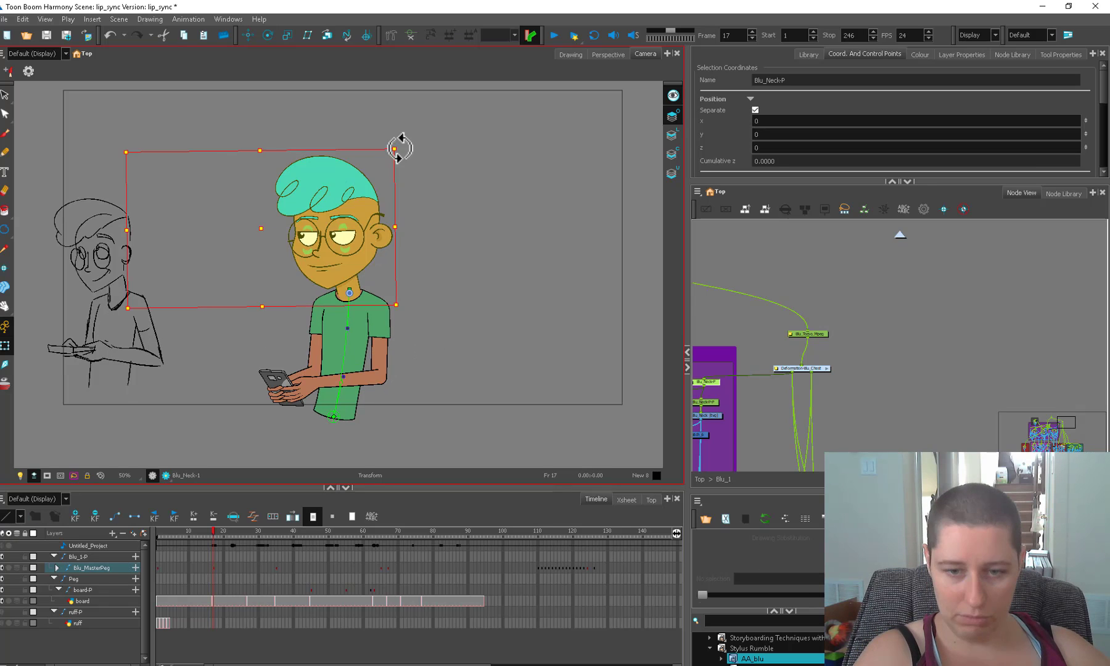
pyautogui.click(420, 231)
pyautogui.press(',')
pyautogui.press('.')
pyautogui.press(',')
pyautogui.press('.')
pyautogui.press(',')
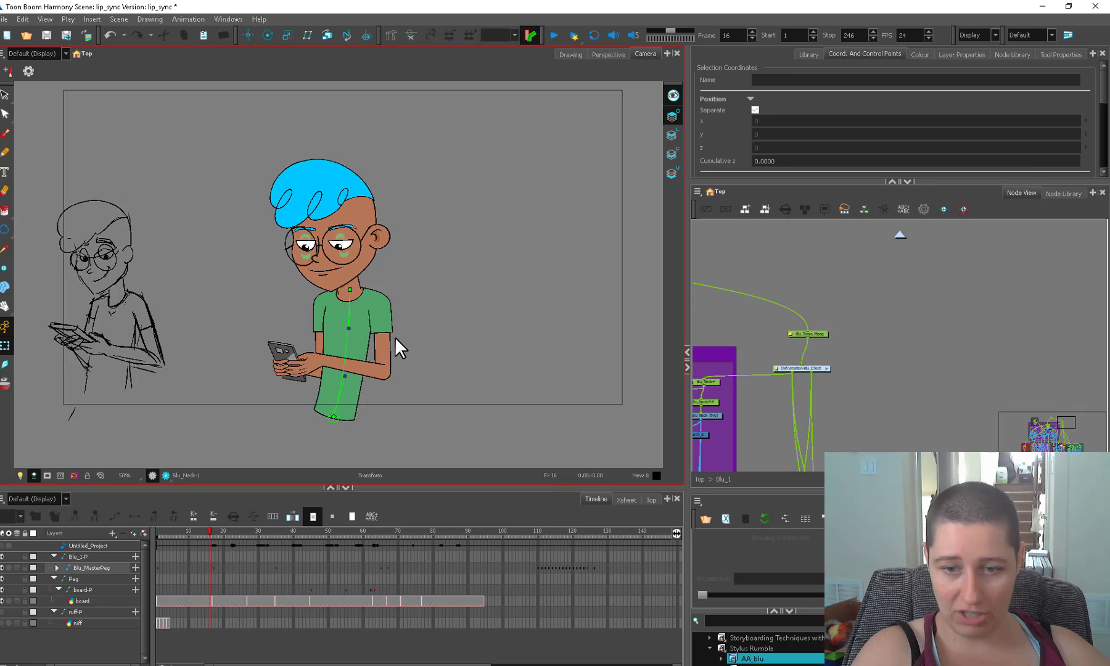
pyautogui.press('.')
pyautogui.press(',')
pyautogui.press('.')
# - Lower the glasses peg Blu_glasses-P_2-P on the face at frame 17 to about x 0.1221 W, y 0.4212 S
pyautogui.click(384, 258)
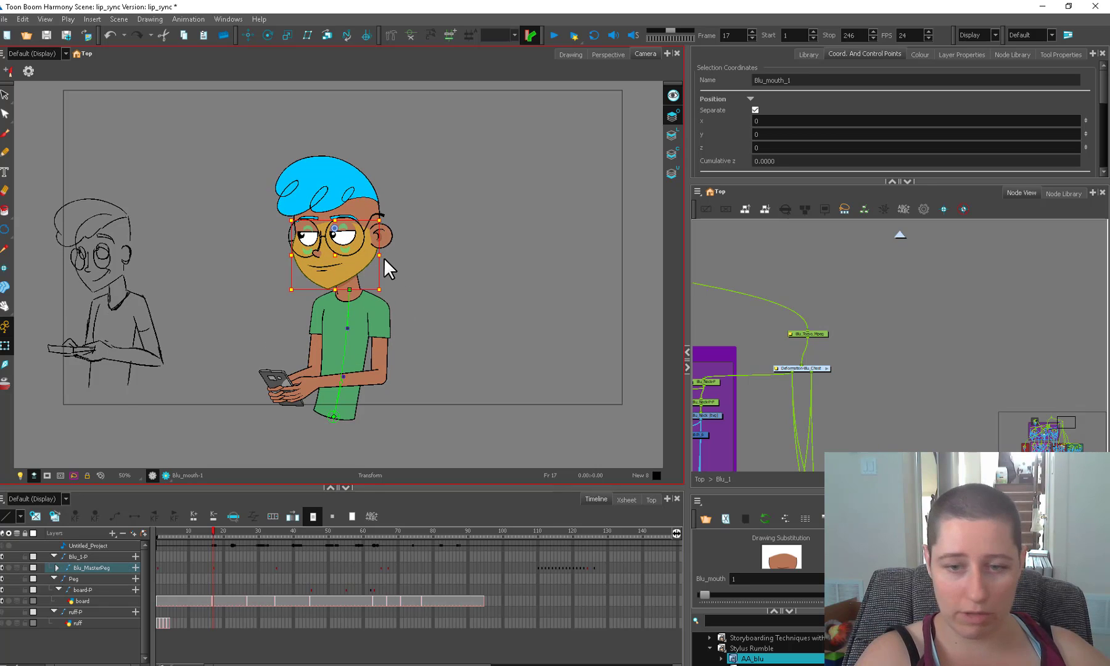
pyautogui.click(368, 240)
pyautogui.scroll(1, 423, 362)
pyautogui.moveTo(368, 240); pyautogui.dragTo(393, 390)
pyautogui.press(',')
pyautogui.scroll(2, 389, 379)
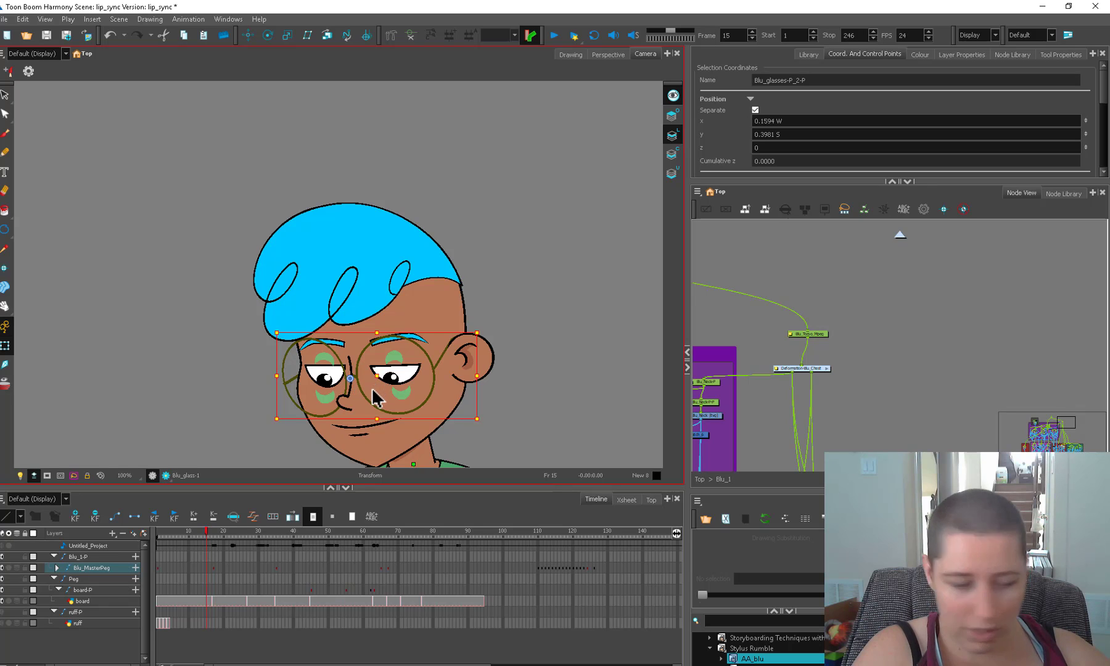
pyautogui.press('.')
pyautogui.press('.')
pyautogui.press('.')
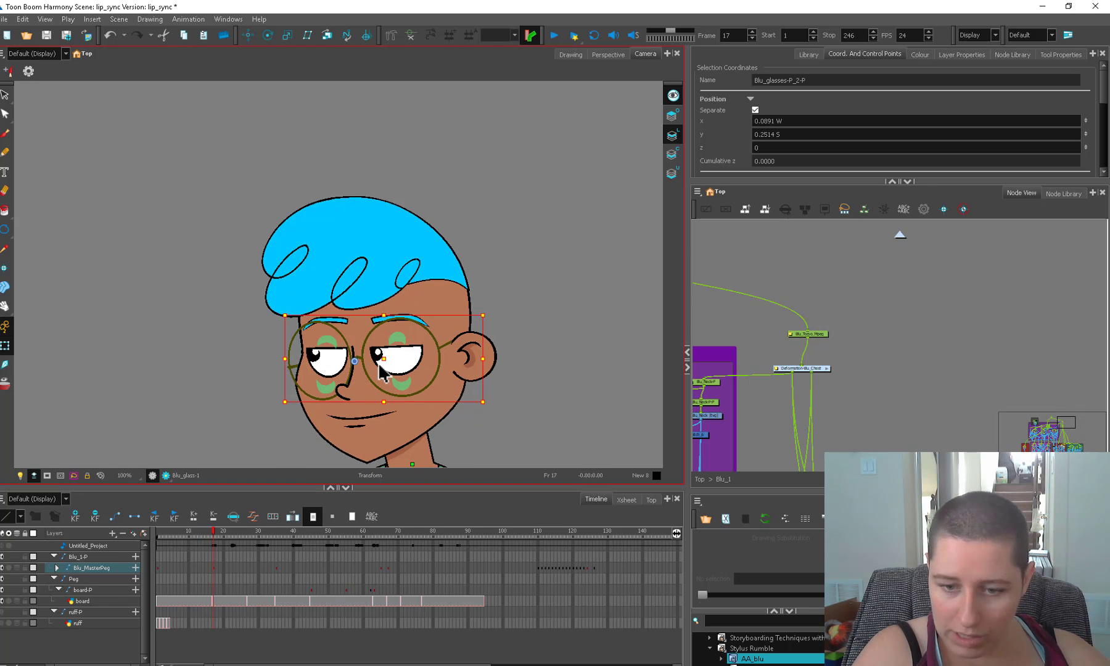
pyautogui.moveTo(382, 365); pyautogui.dragTo(379, 375)
pyautogui.press(',')
pyautogui.press('.')
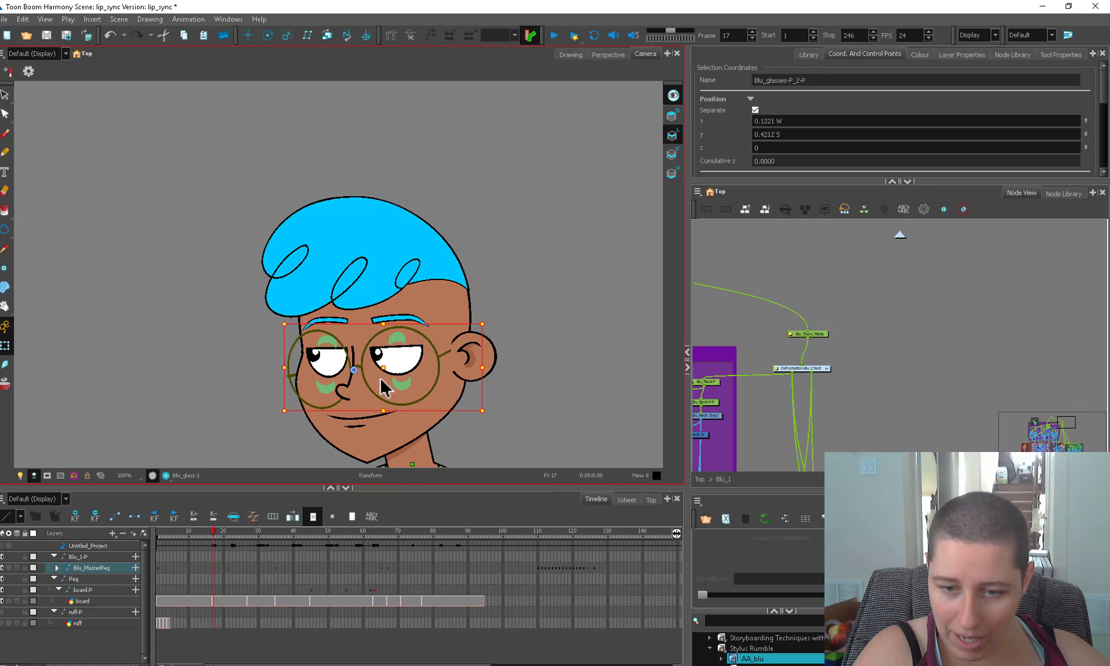
pyautogui.press(',')
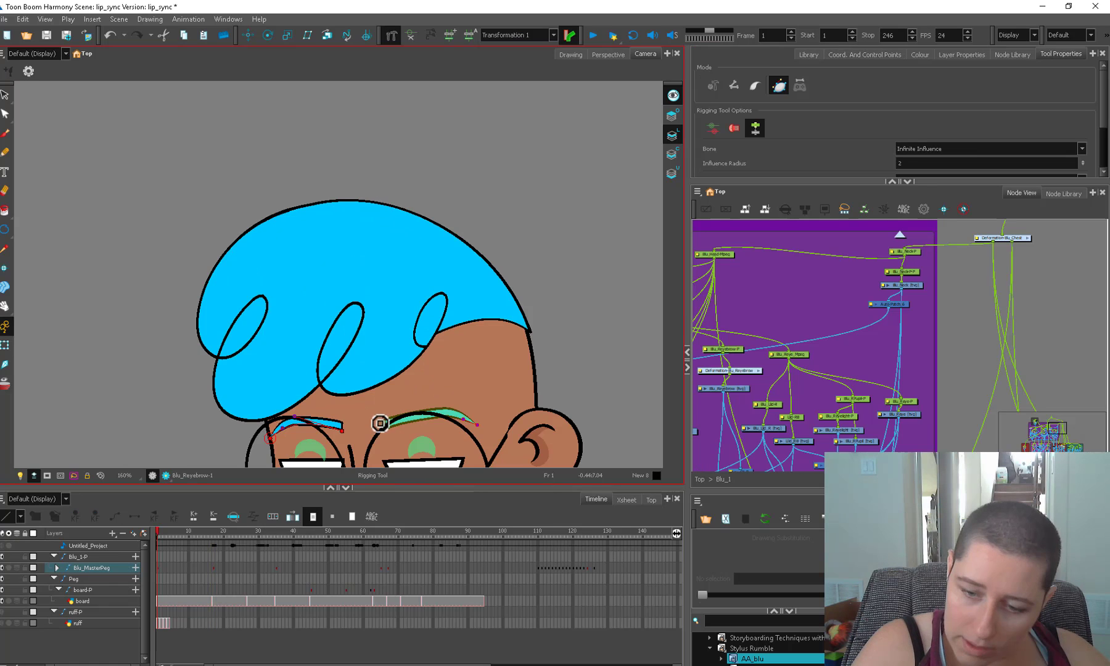
# - Adjust the right eyebrow's deformation curve at frame 1 with the Rigging tool and select the eyebrows for transforming
pyautogui.click(463, 419)
pyautogui.moveTo(463, 419); pyautogui.dragTo(419, 417)
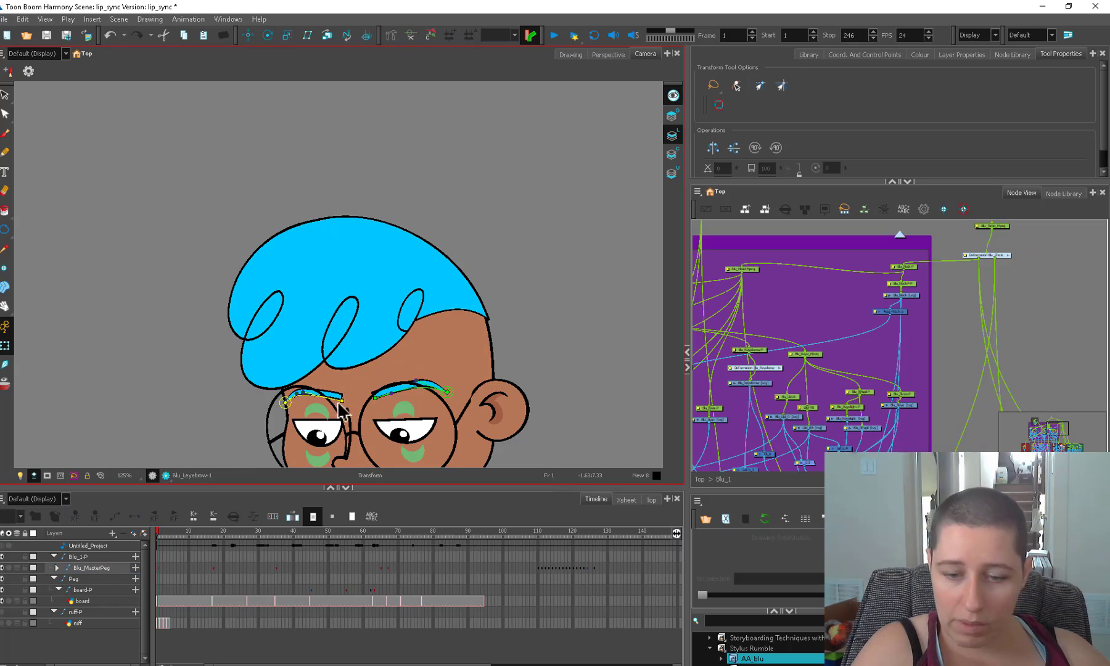
pyautogui.click(339, 405)
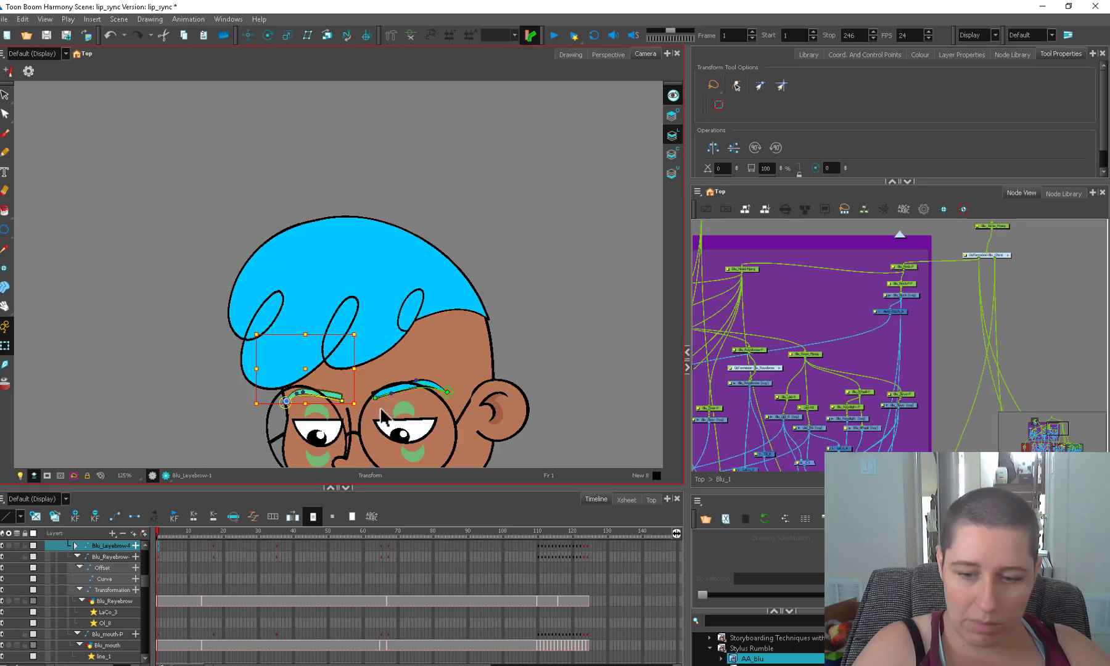
pyautogui.click(431, 387)
pyautogui.click(438, 389)
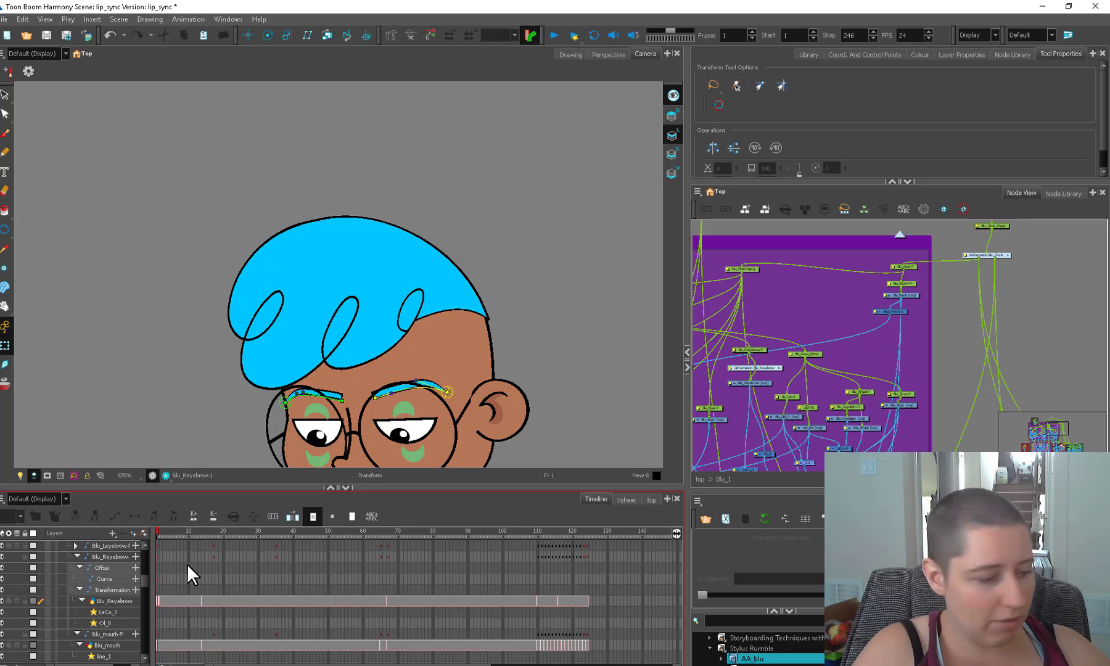
# - Locate the left eyebrow peg in the timeline and nudge the right eyebrow's deformation offset slightly at frame 1
pyautogui.press('o')
pyautogui.click(157, 545)
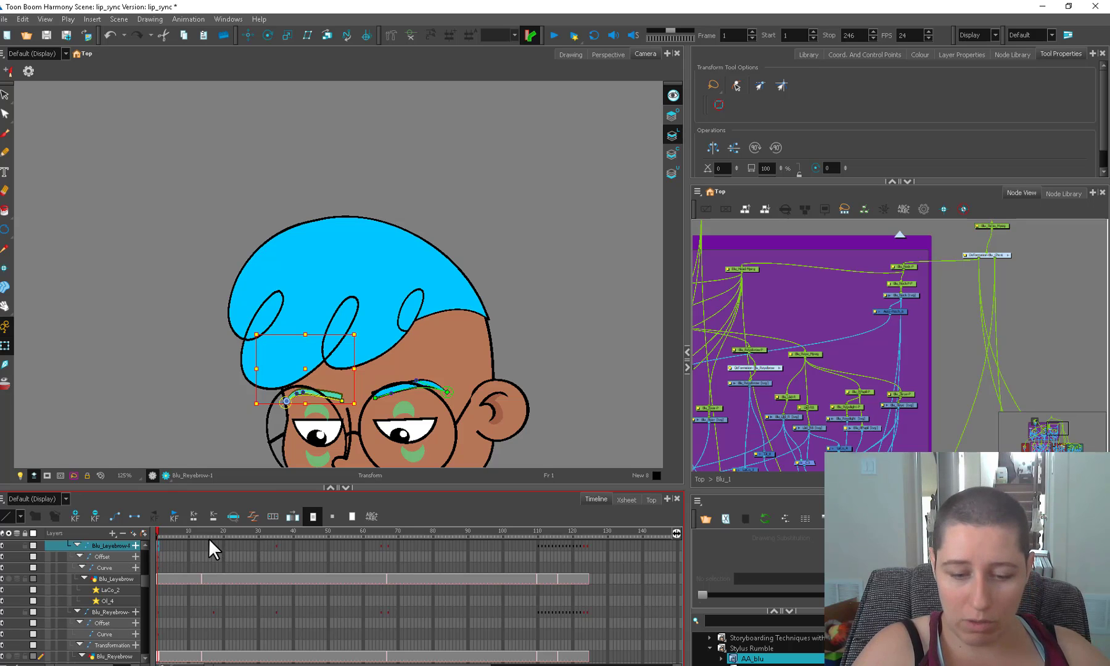
pyautogui.click(448, 393)
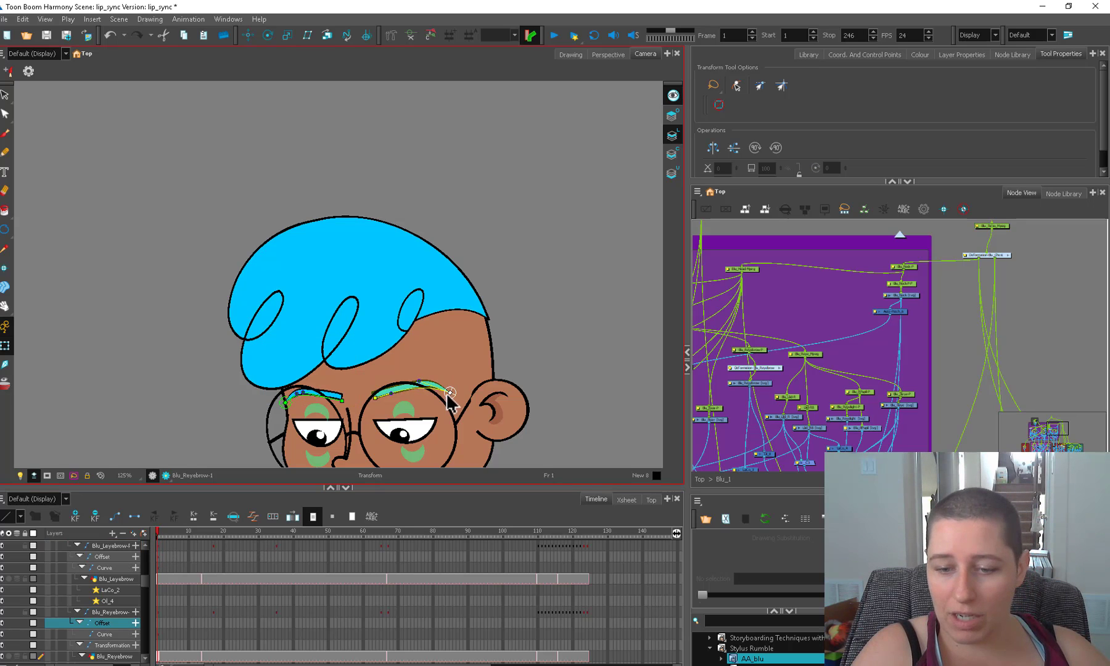
pyautogui.moveTo(447, 393); pyautogui.dragTo(444, 392)
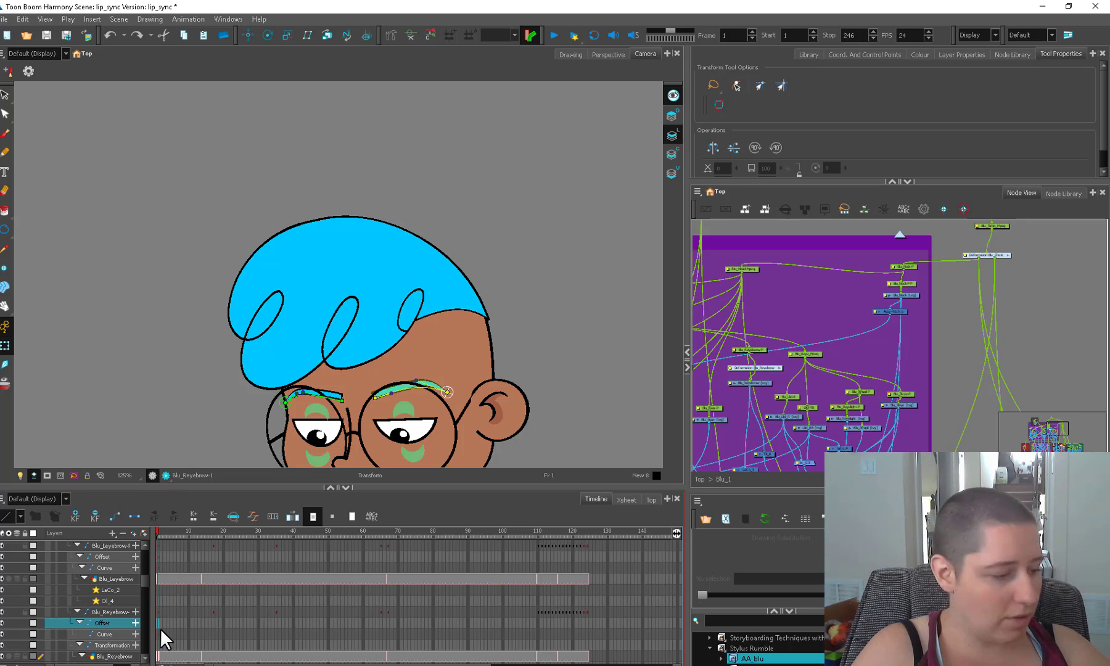
# - Collapse the eyebrow sublayers and locate the left eyebrow peg's frame 1 cell in the timeline
pyautogui.click(84, 579)
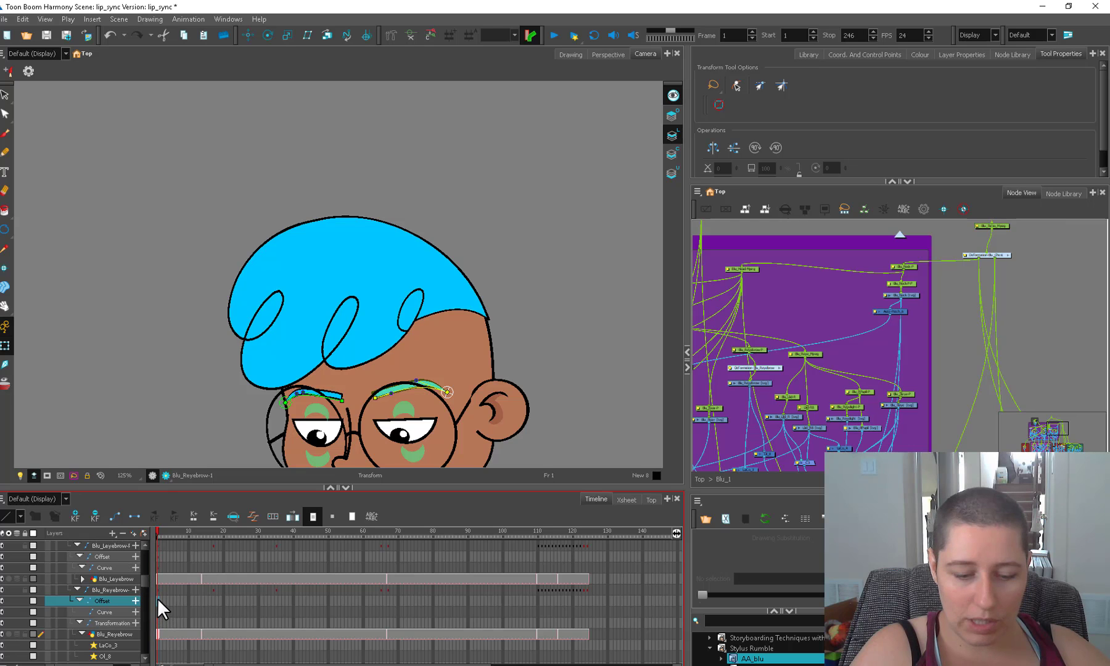
pyautogui.click(74, 588)
pyautogui.click(75, 589)
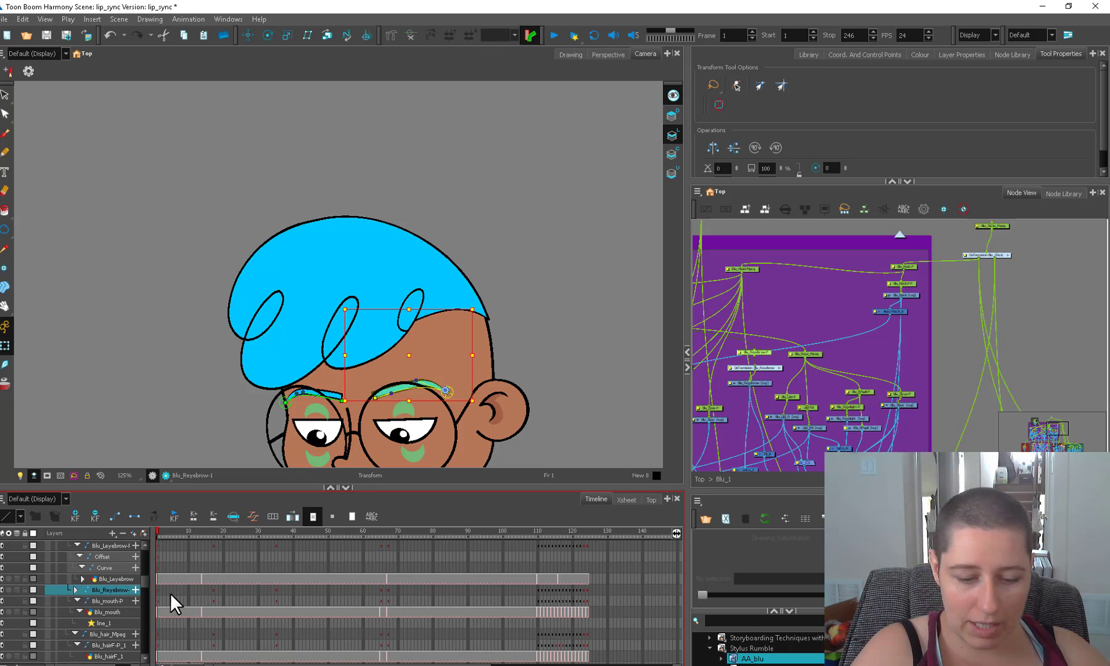
pyautogui.click(325, 393)
pyautogui.press('o')
pyautogui.moveTo(888, 371); pyautogui.dragTo(780, 402)
pyautogui.scroll(1, 778, 401)
pyautogui.moveTo(778, 389); pyautogui.dragTo(783, 380)
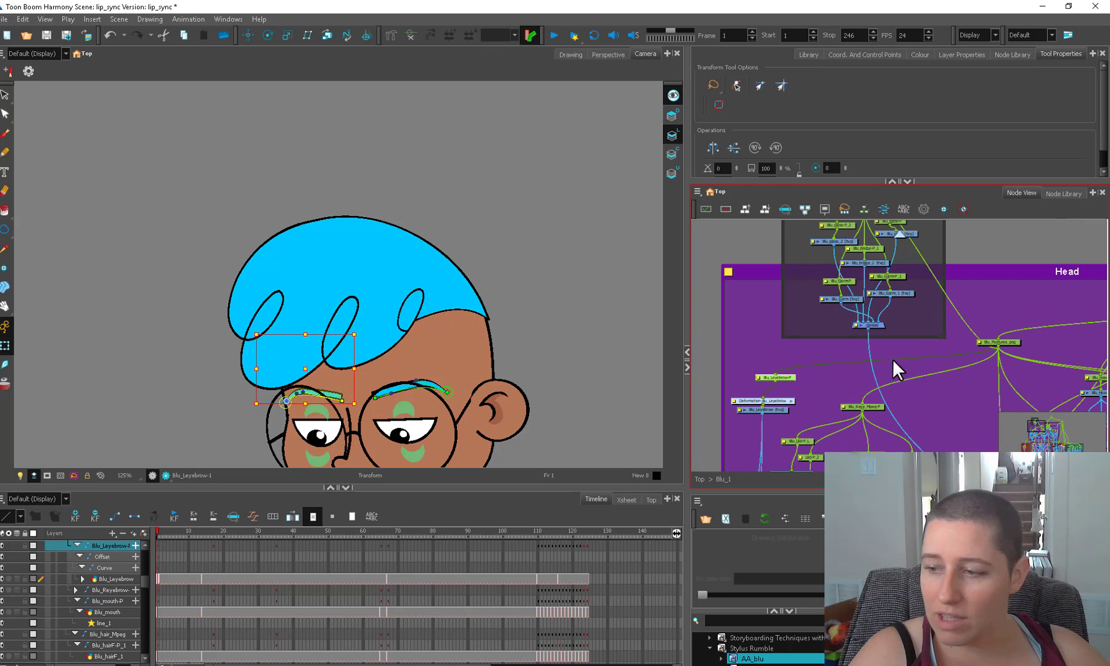
pyautogui.press('o')
pyautogui.click(156, 544)
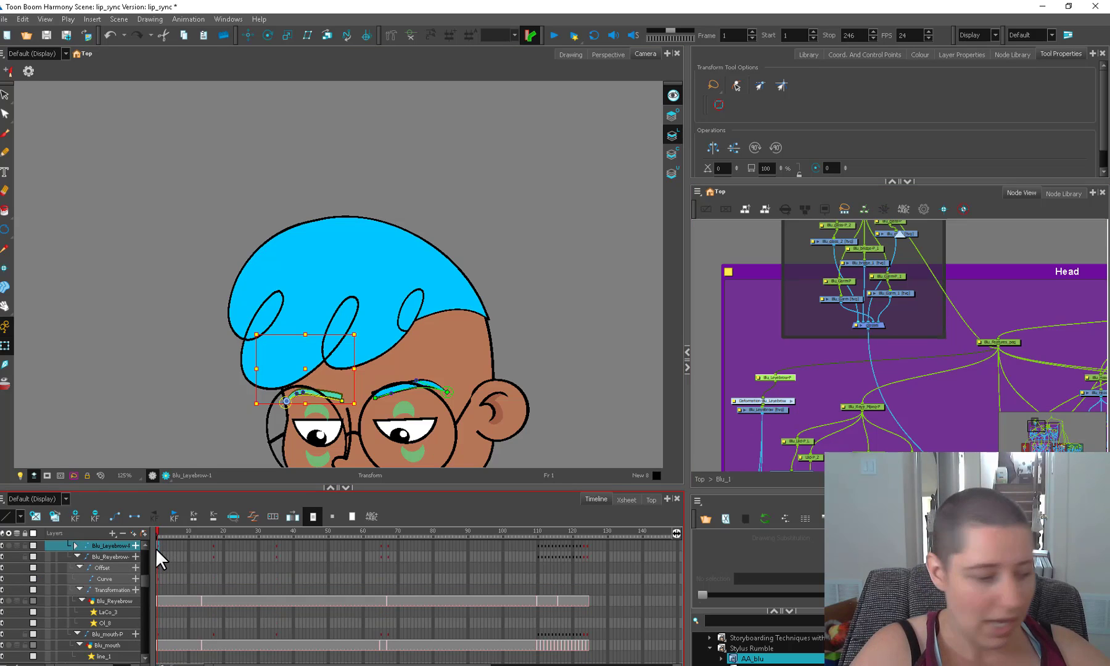
# - Adjust the inner ends of the eyebrow deformation curves at frame 17
pyautogui.click(214, 531)
pyautogui.click(539, 327)
pyautogui.press('2')
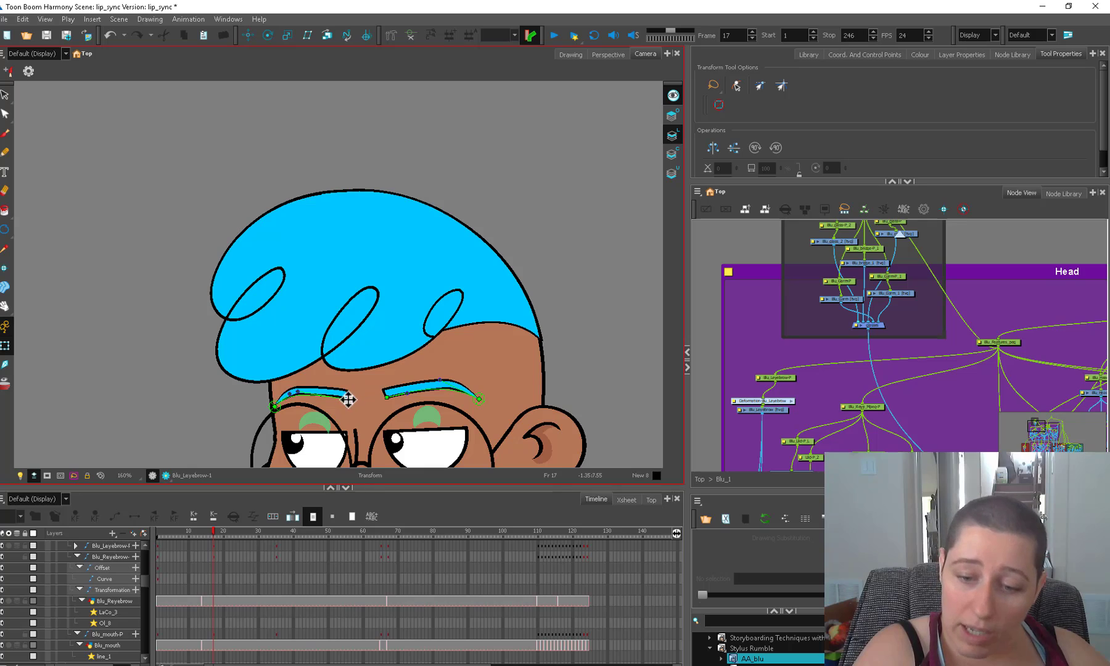
pyautogui.moveTo(348, 398); pyautogui.dragTo(386, 390)
pyautogui.moveTo(407, 393); pyautogui.dragTo(399, 404)
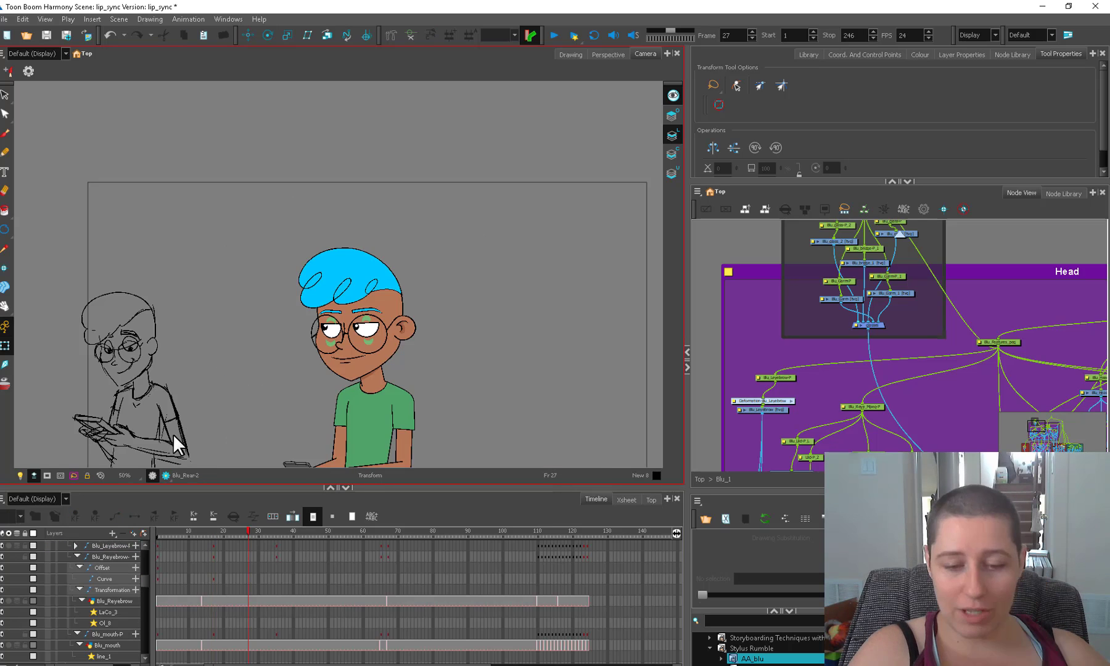
# - Copy the full character pose on Blu_MasterPeg from frame 1 and paste it at frame 27
pyautogui.press('1')
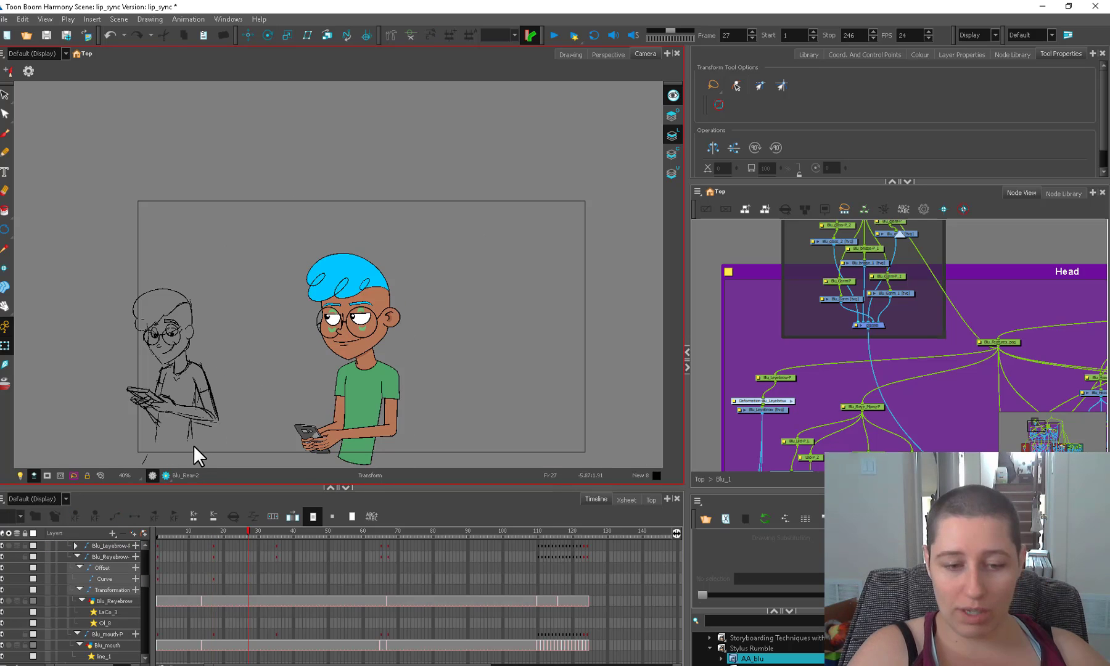
pyautogui.click(184, 534)
pyautogui.click(251, 531)
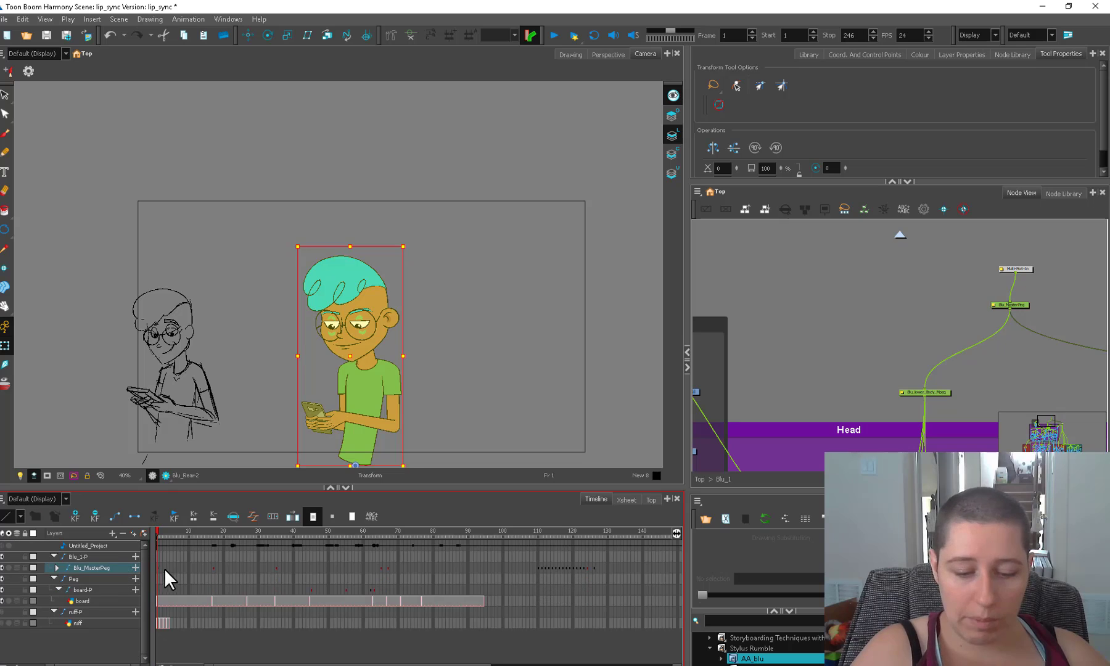
pyautogui.click(247, 534)
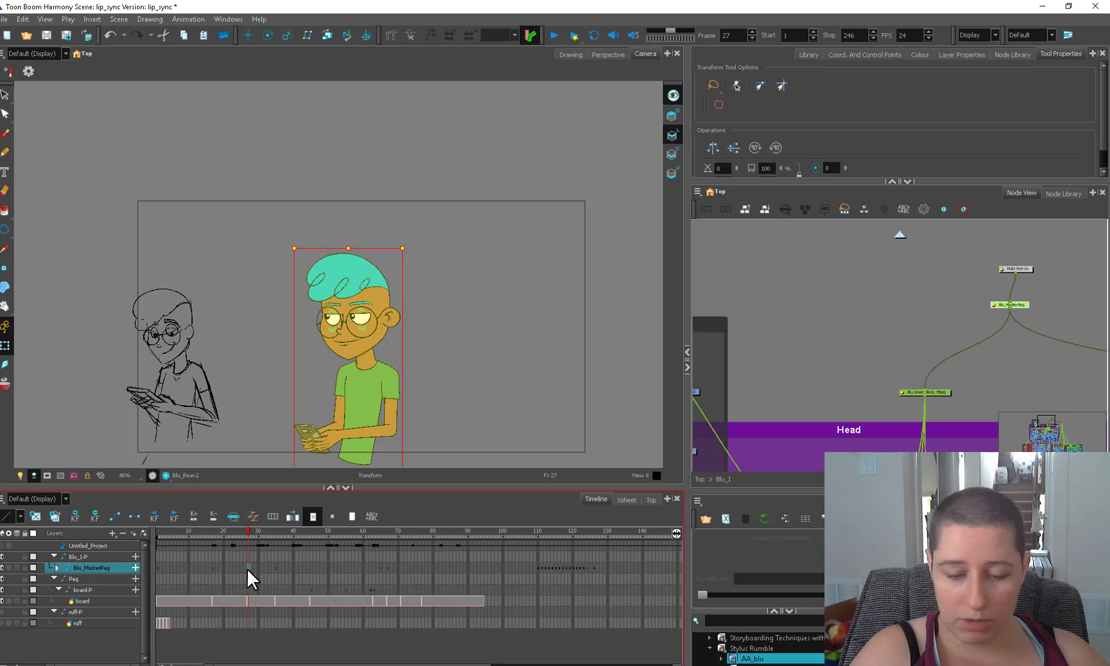
pyautogui.hotkey('ctrl', 'v')
# - Detach the neck peg from the chest deformation and copy the Blu_Torso_Mpeg pose from frame 17 to frame 27
pyautogui.click(212, 567)
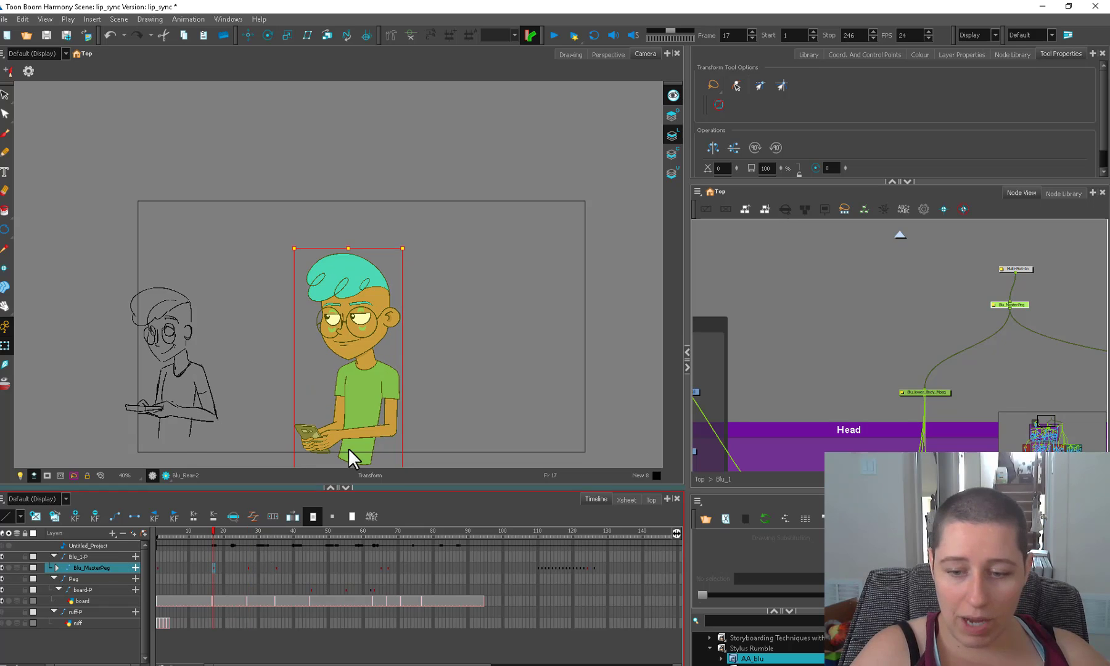
pyautogui.click(347, 448)
pyautogui.click(373, 452)
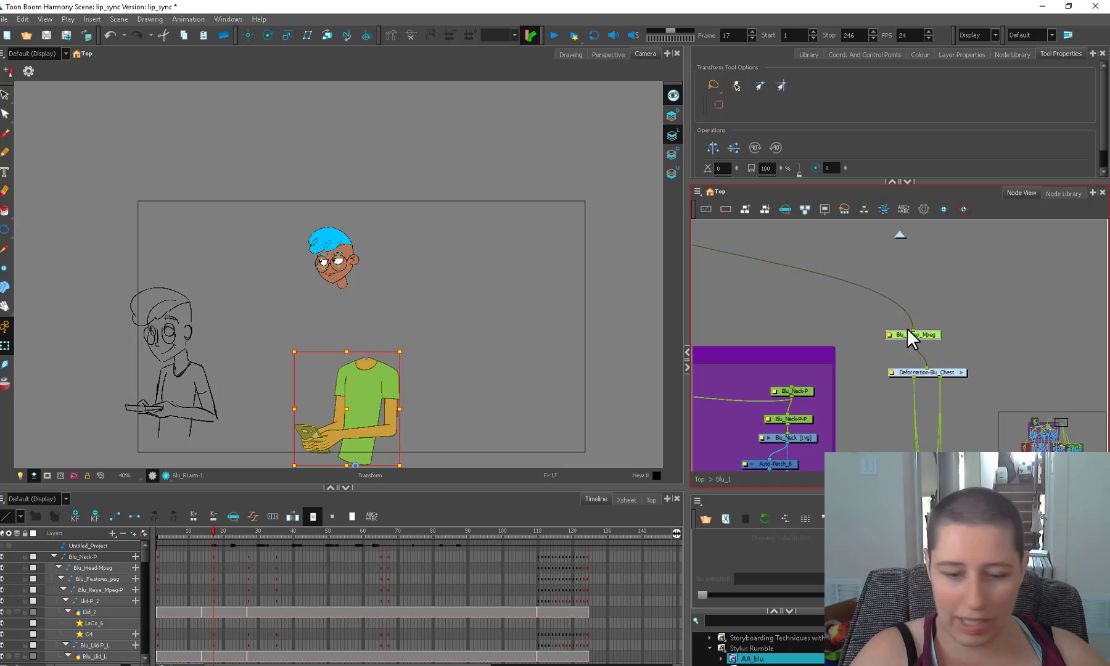
pyautogui.press('o')
pyautogui.click(214, 545)
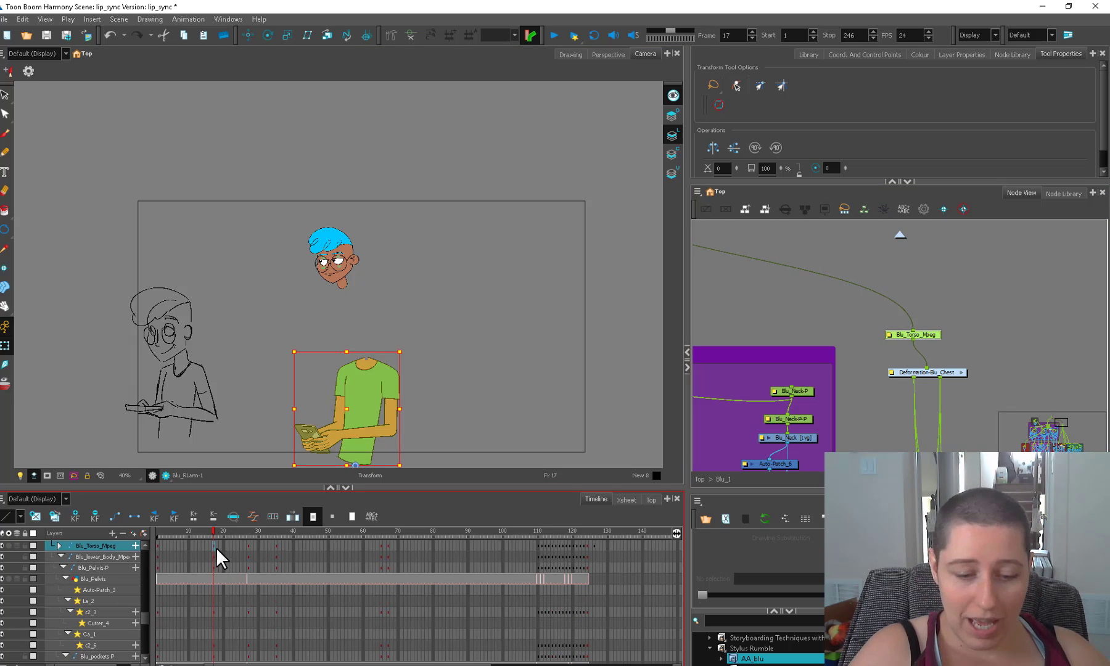
pyautogui.click(249, 545)
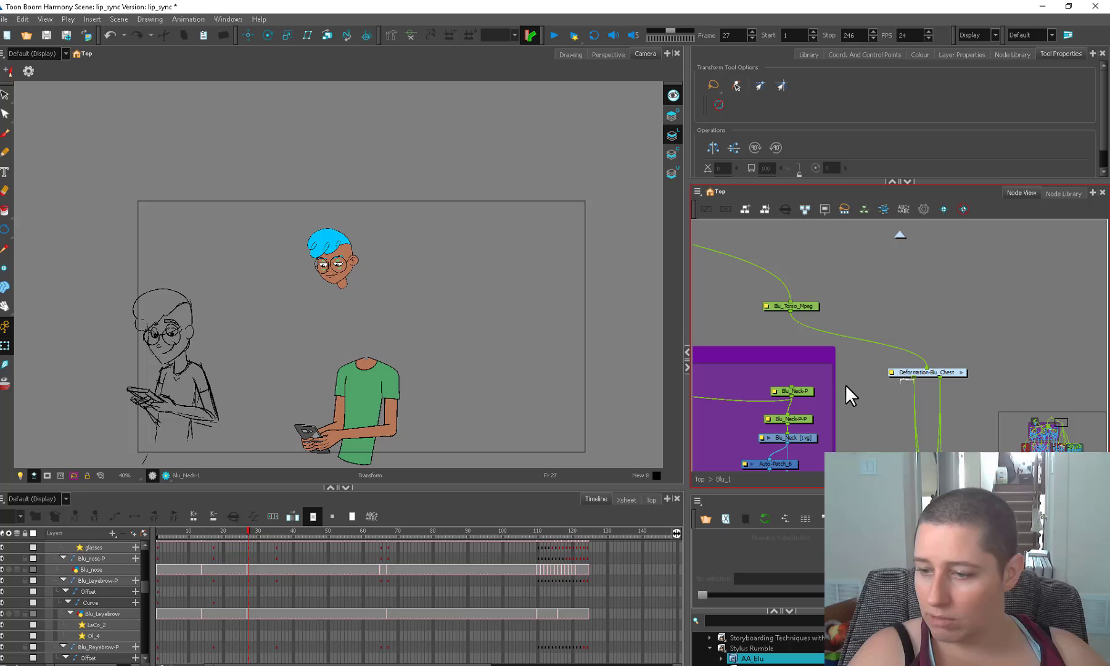
# - Reconnect Blu_Neck-P to Deformation-Blu_Chest, tidy the torso nodes, and check the transition into frame 27
pyautogui.moveTo(913, 377); pyautogui.dragTo(792, 386)
pyautogui.moveTo(812, 310); pyautogui.dragTo(868, 332)
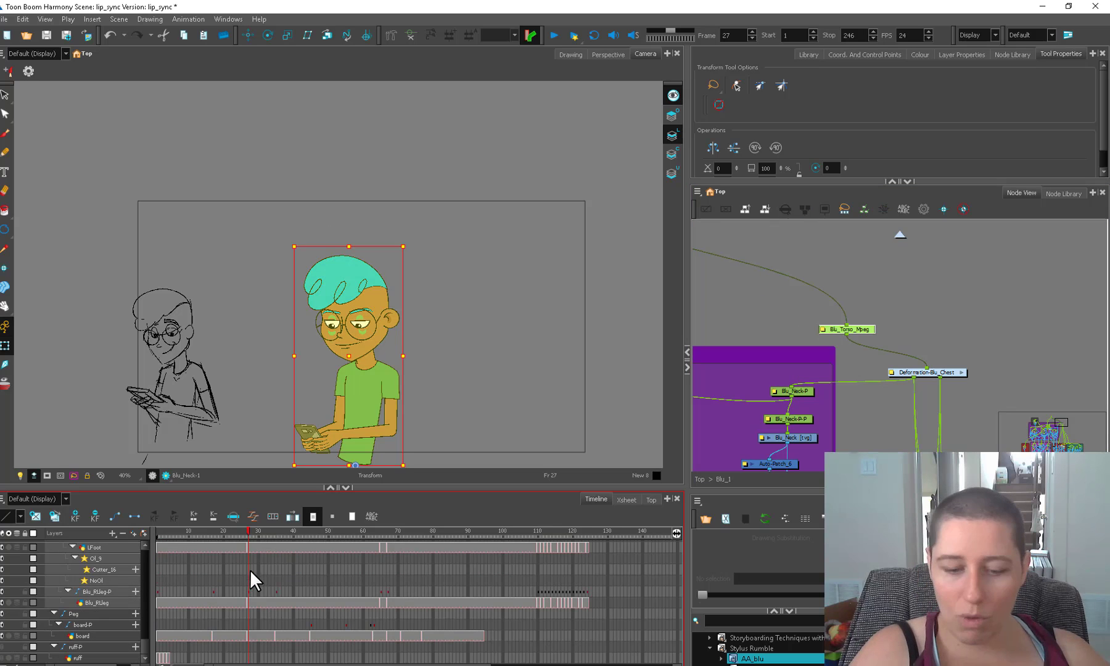
pyautogui.moveTo(235, 533); pyautogui.dragTo(251, 534)
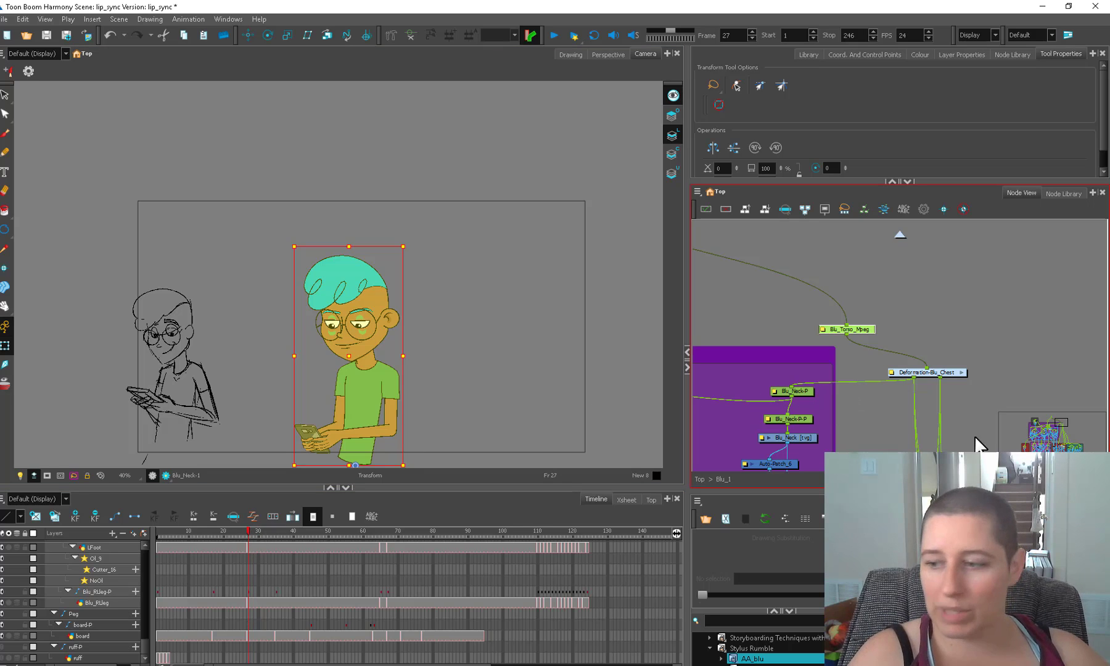
pyautogui.moveTo(937, 371); pyautogui.dragTo(899, 362)
pyautogui.moveTo(869, 328); pyautogui.dragTo(900, 332)
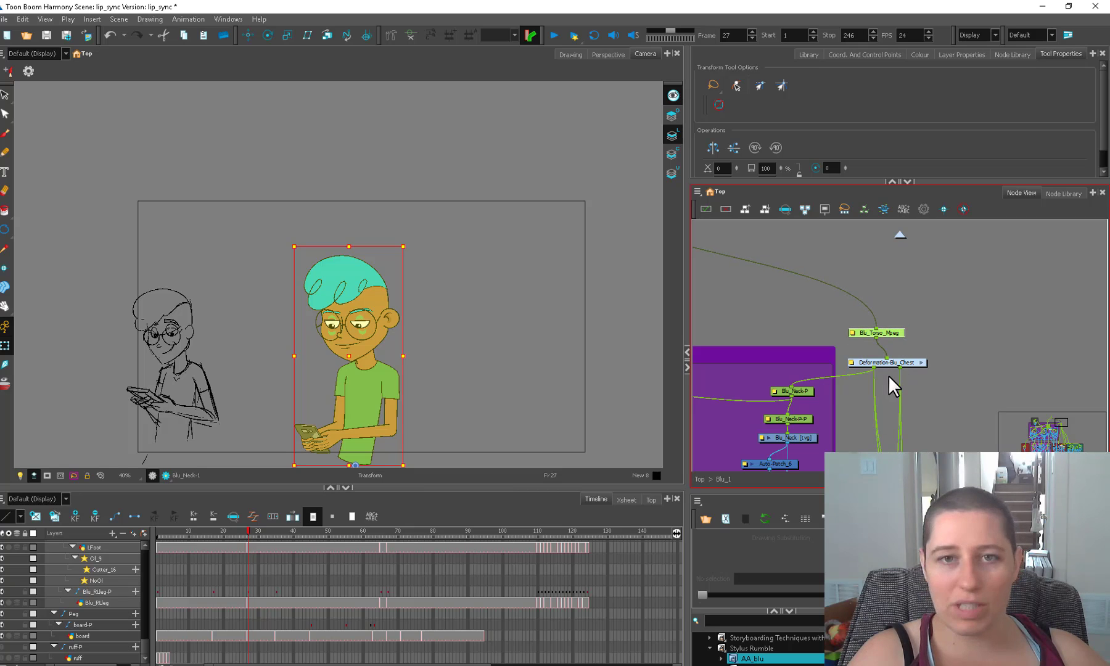
# - Demonstrate isolating the torso by deleting the connection between the chest deformation and the neck peg and reconnecting it
pyautogui.click(790, 384)
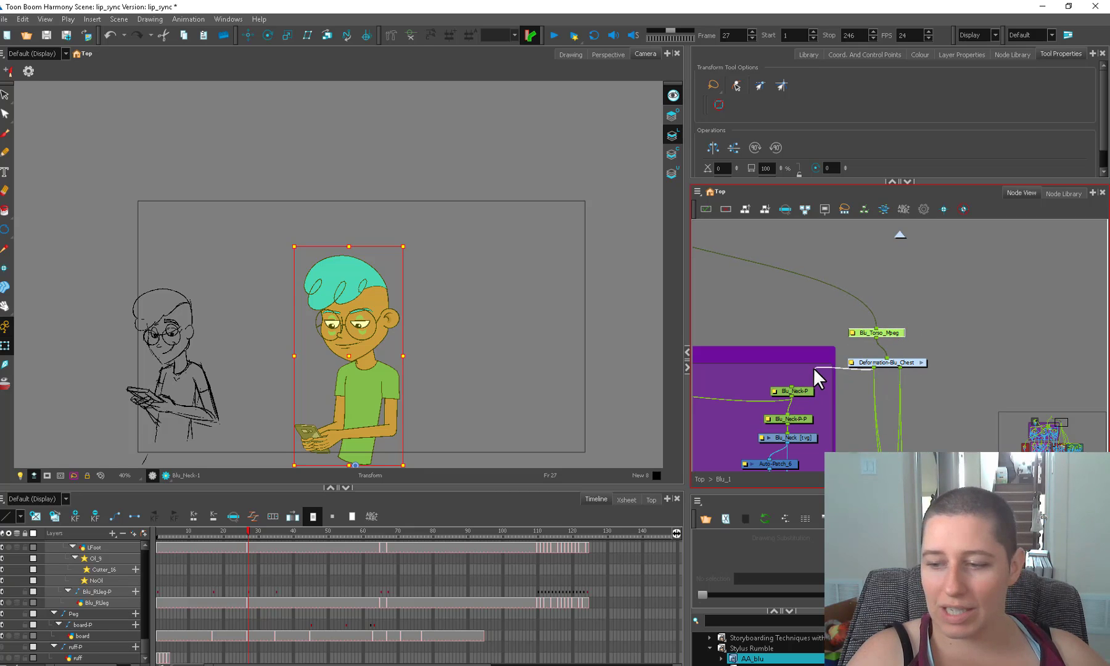
pyautogui.press('Delete')
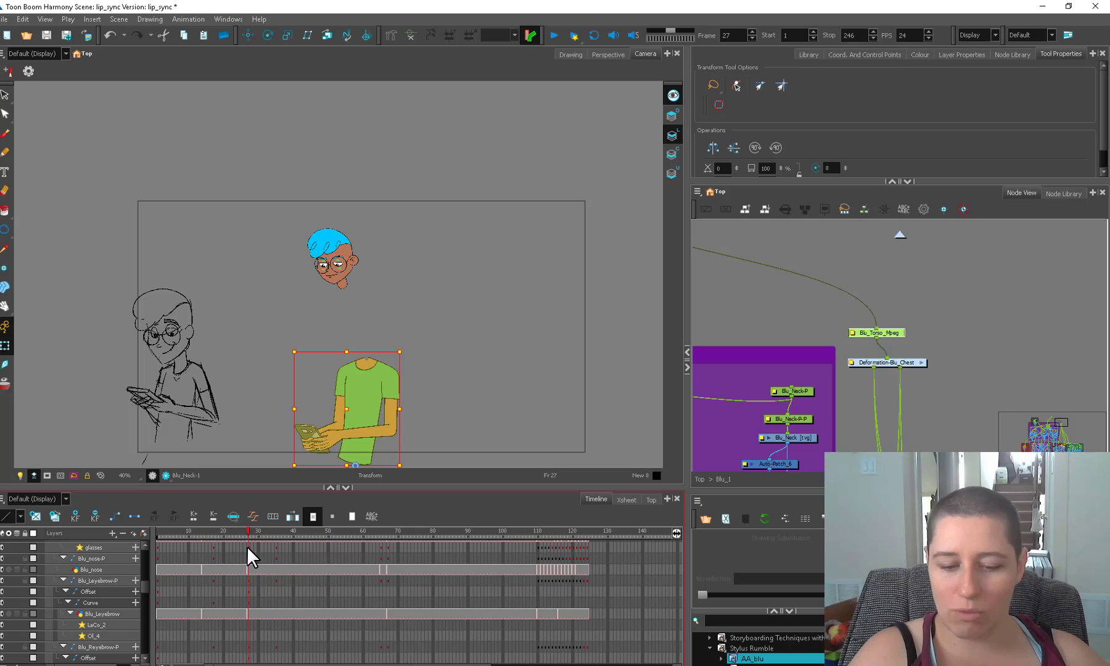
pyautogui.moveTo(822, 380); pyautogui.dragTo(792, 386)
pyautogui.moveTo(893, 332); pyautogui.dragTo(901, 329)
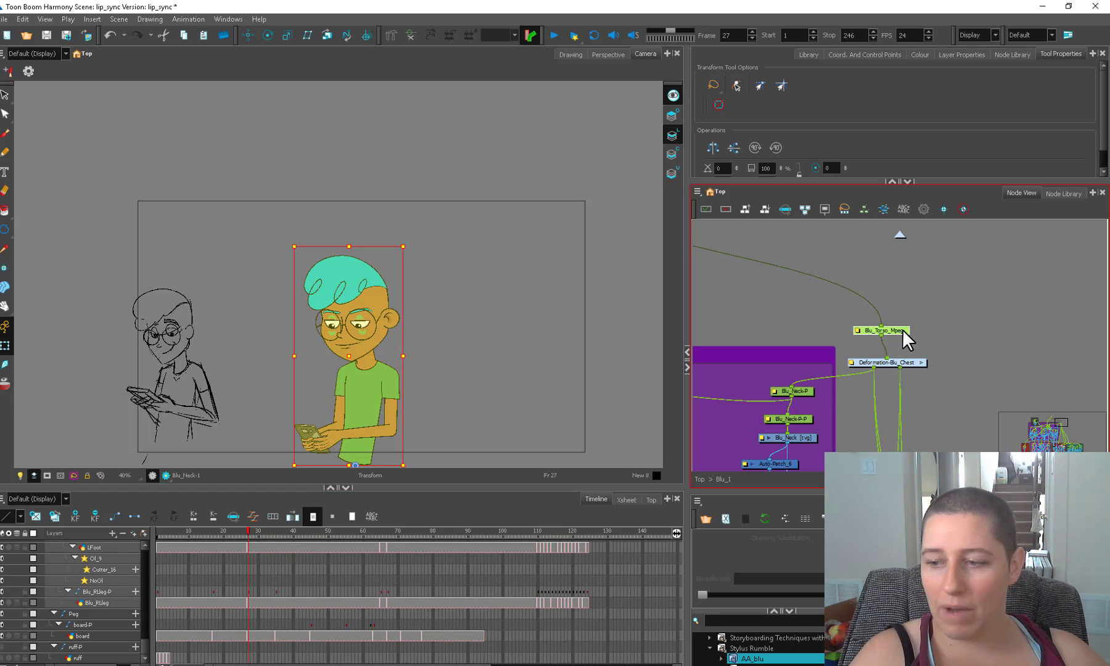
pyautogui.moveTo(801, 388); pyautogui.dragTo(800, 386)
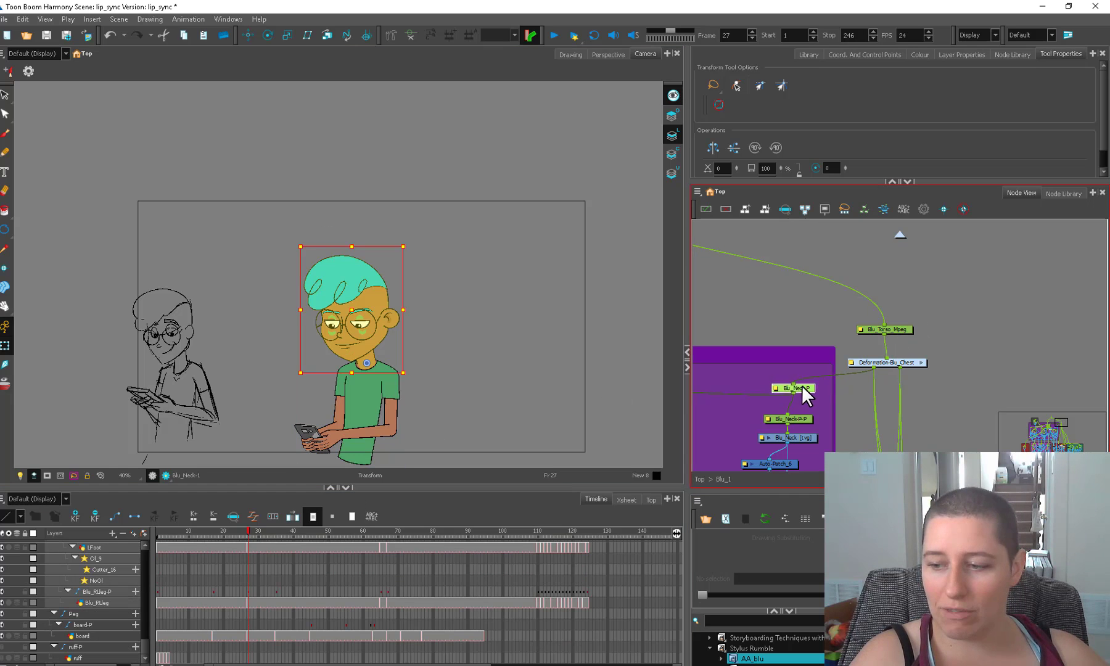
# - Rotate the front arm and its forearm upward at frame 27 to raise the phone toward the sketched pose
pyautogui.click(341, 455)
pyautogui.scroll(2, 372, 454)
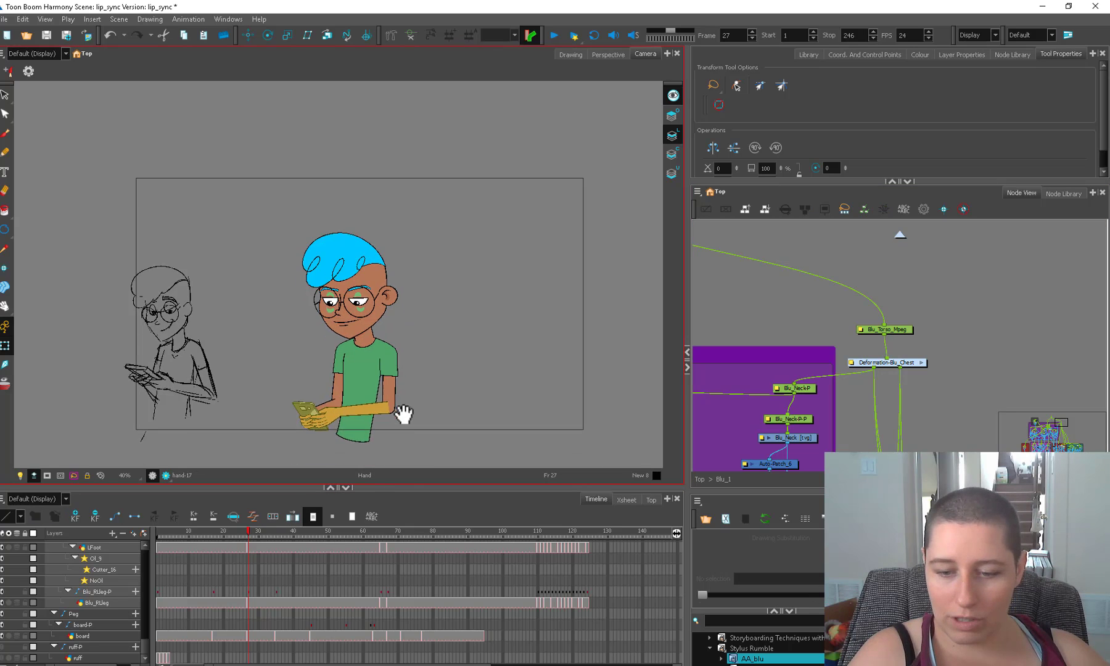
pyautogui.moveTo(411, 446); pyautogui.dragTo(400, 457)
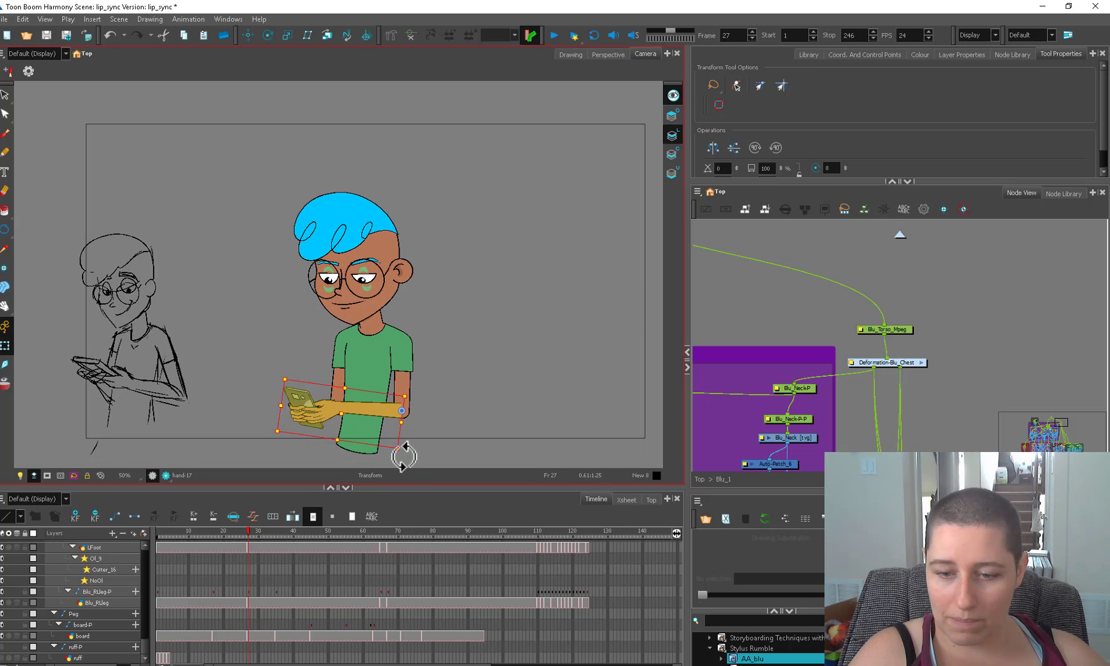
pyautogui.press('b')
pyautogui.press('b')
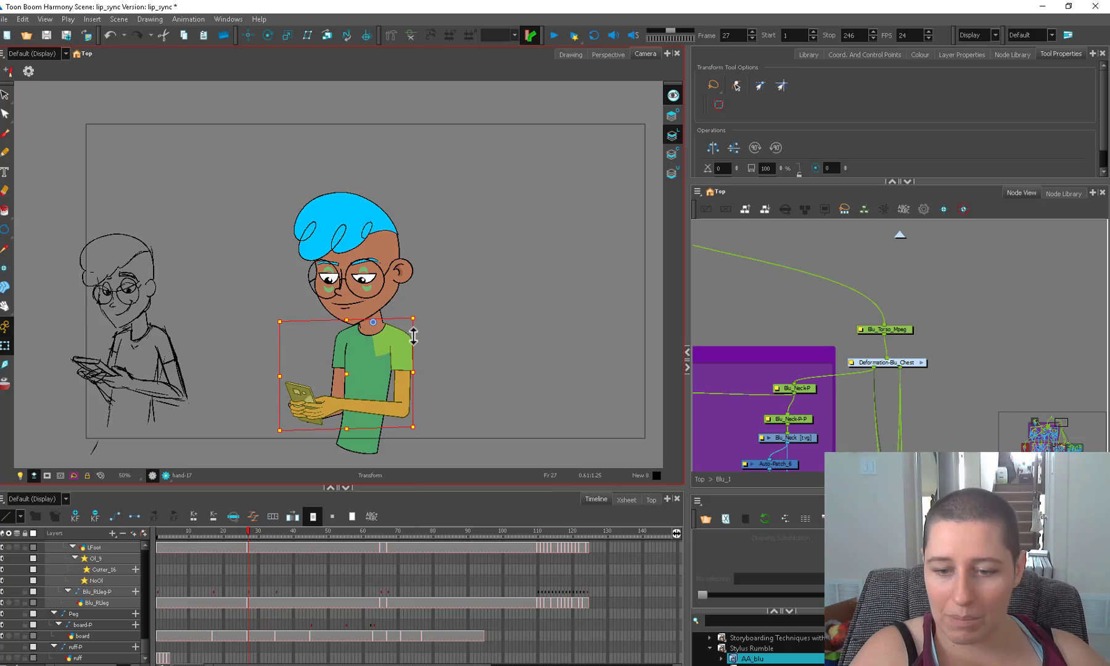
pyautogui.click(374, 414)
pyautogui.press('b')
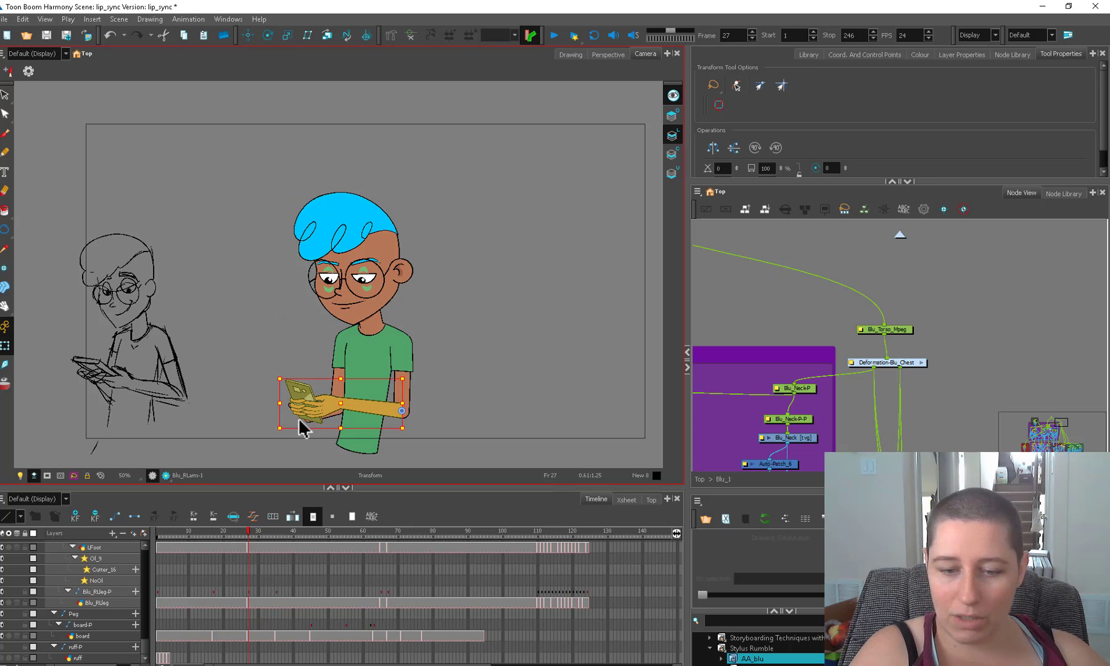
# - Fine-tune the forearm rotation at frame 27 so both hands hold the raised phone
pyautogui.hotkey('shift', 'b')
pyautogui.moveTo(277, 428)
pyautogui.mouseDown()
pyautogui.moveTo(280, 448)
pyautogui.moveTo(287, 421)
pyautogui.mouseUp()
pyautogui.click(342, 411)
pyautogui.press('Escape')
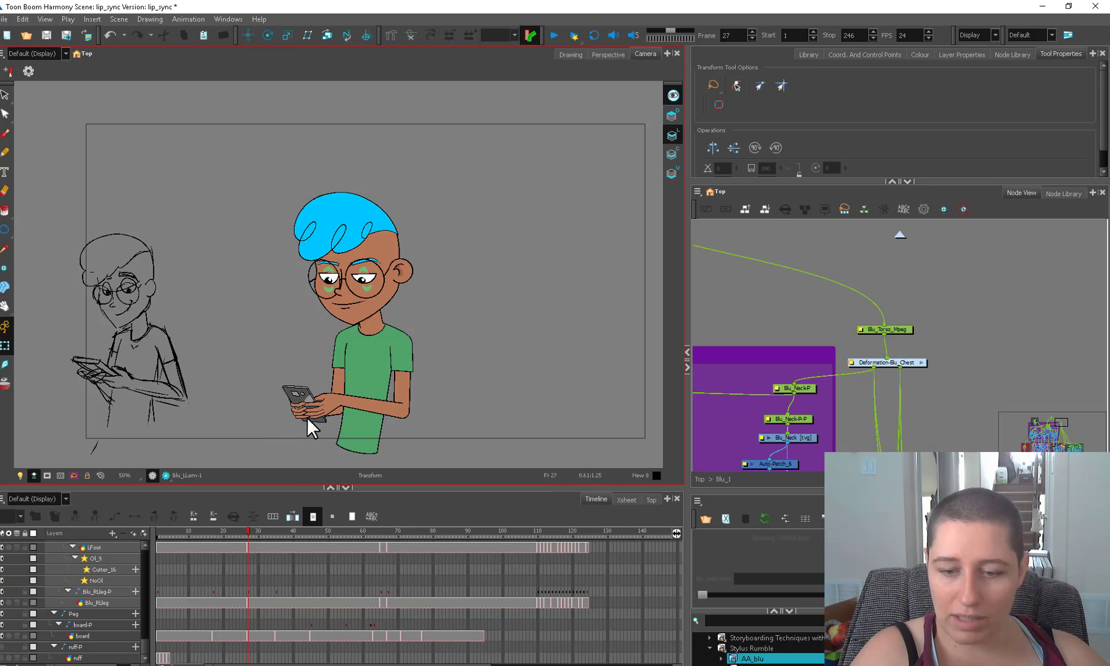
pyautogui.click(338, 384)
pyautogui.press('b')
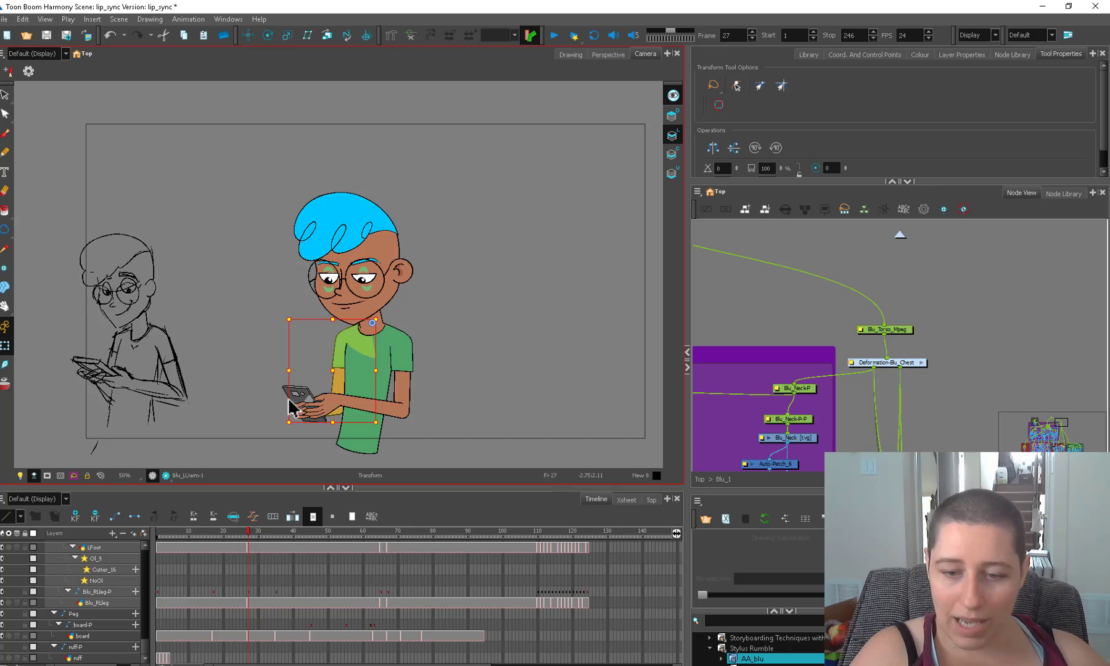
pyautogui.click(453, 355)
# - Compare the frames around 27 and adjust the upper point of the chest deformation curve at frame 28
pyautogui.click(251, 529)
pyautogui.press('.')
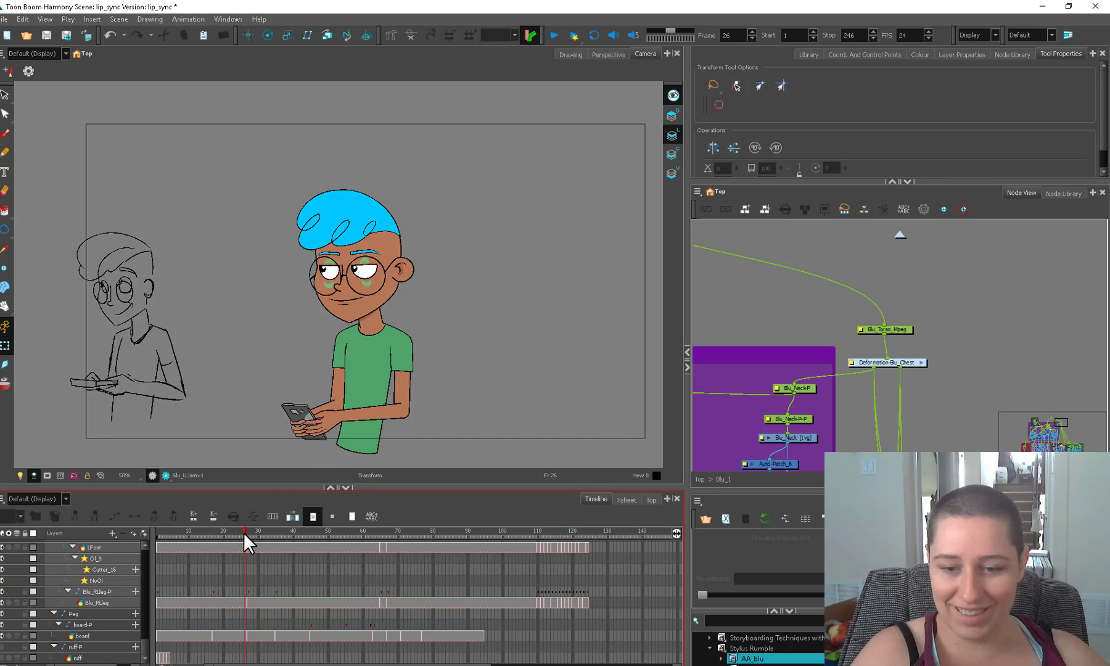
pyautogui.click(903, 363)
pyautogui.click(371, 323)
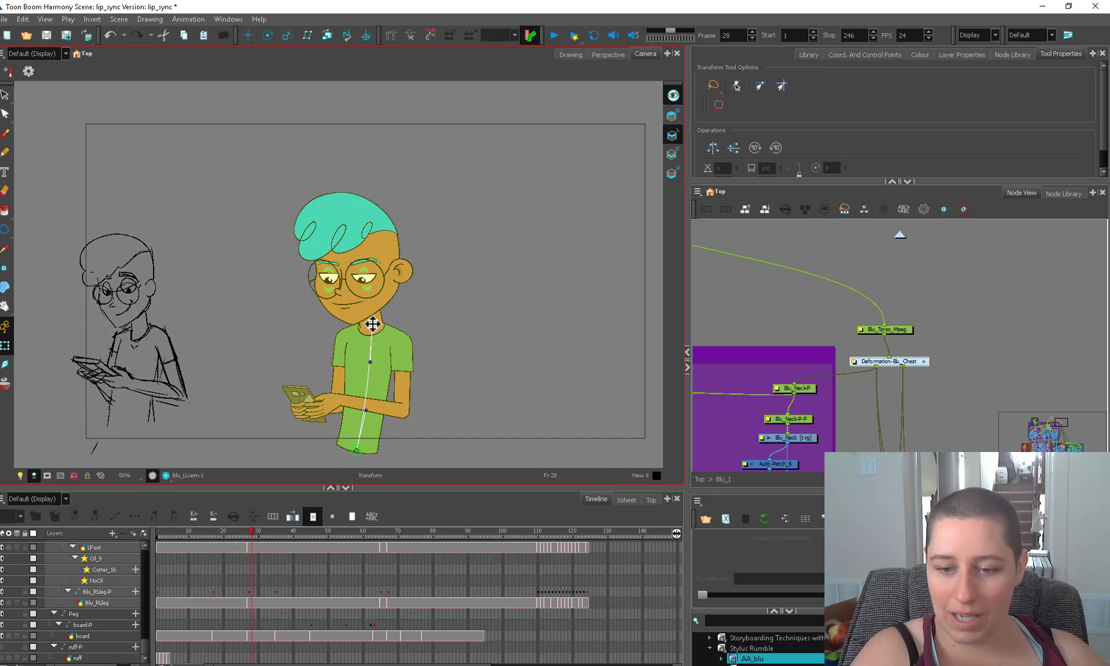
pyautogui.moveTo(370, 324); pyautogui.dragTo(368, 325)
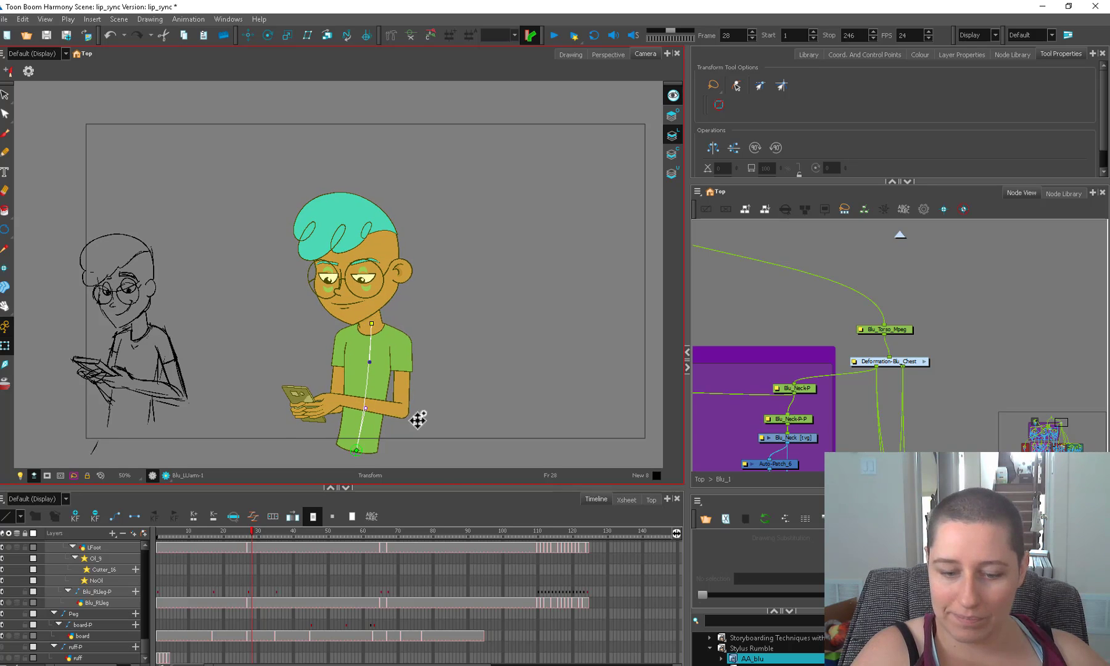
pyautogui.click(164, 533)
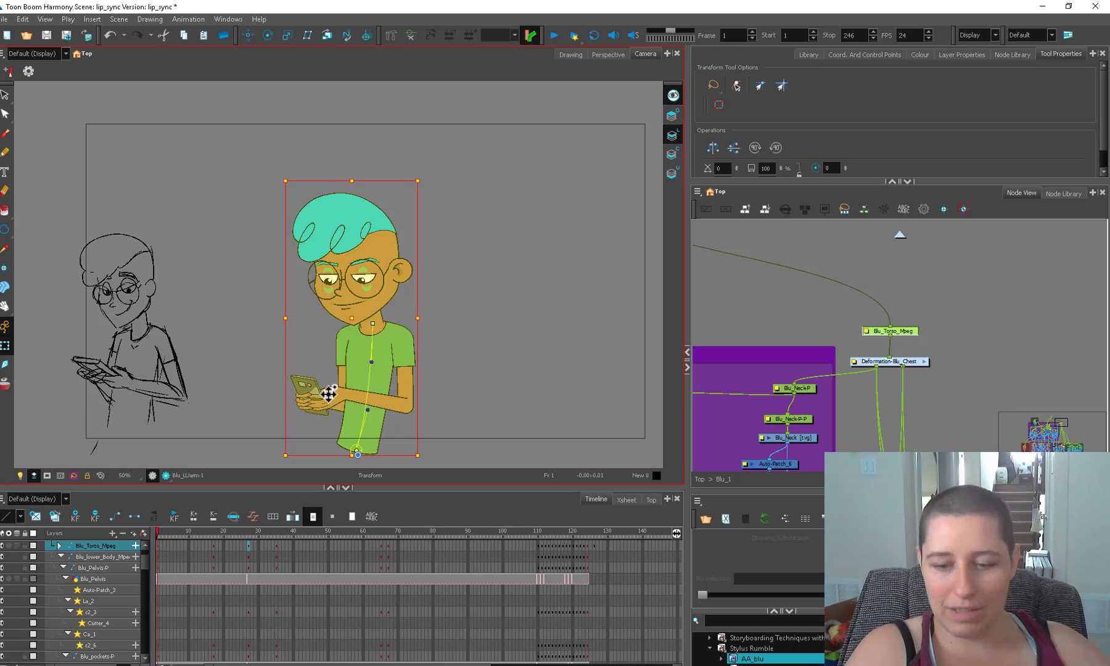
pyautogui.moveTo(329, 394); pyautogui.dragTo(331, 393)
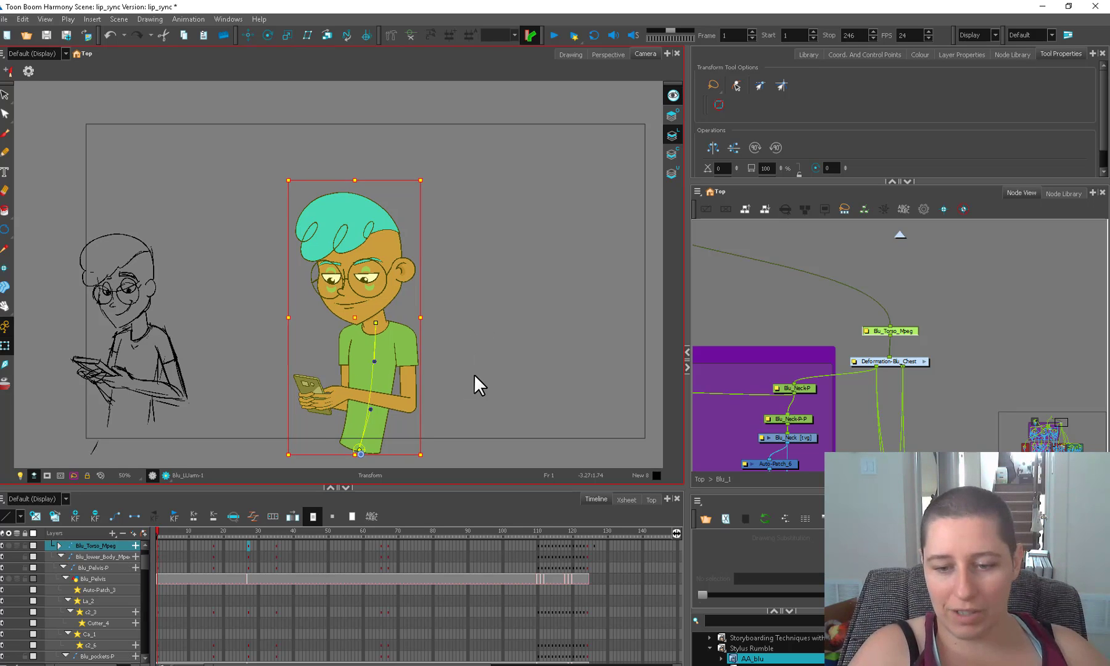
pyautogui.hotkey('ctrl', 'z')
# - Adjust the top point of the chest deformation curve at frame 27 and check the pose against the frames up to 36
pyautogui.moveTo(174, 531); pyautogui.dragTo(248, 523)
pyautogui.moveTo(371, 323); pyautogui.dragTo(367, 325)
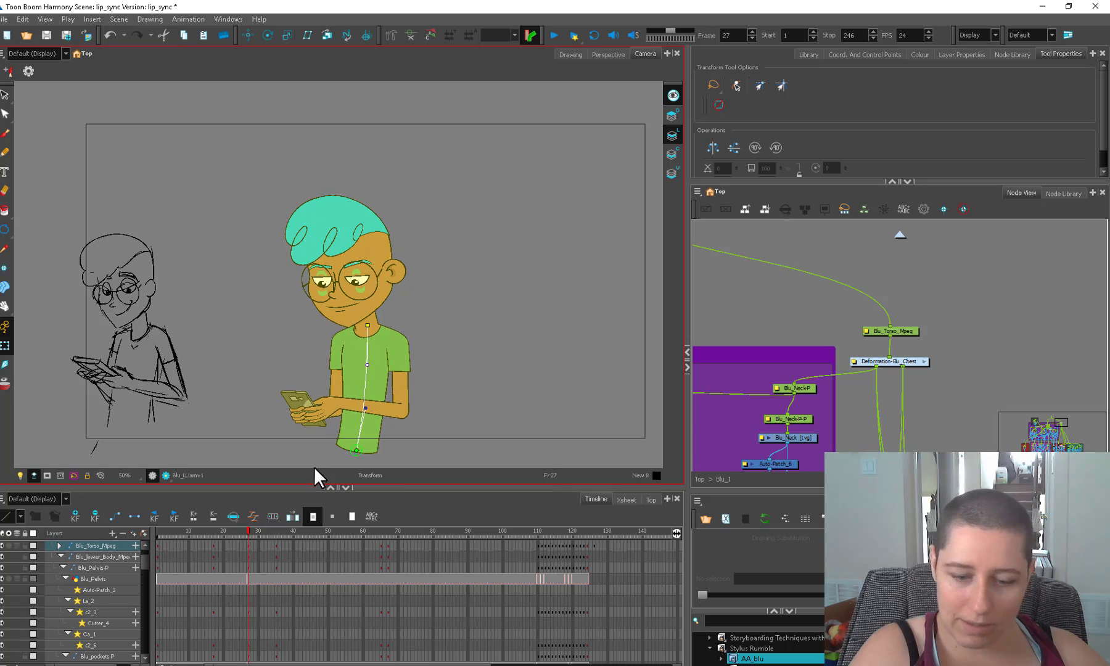
pyautogui.click(233, 533)
pyautogui.moveTo(243, 530); pyautogui.dragTo(274, 529)
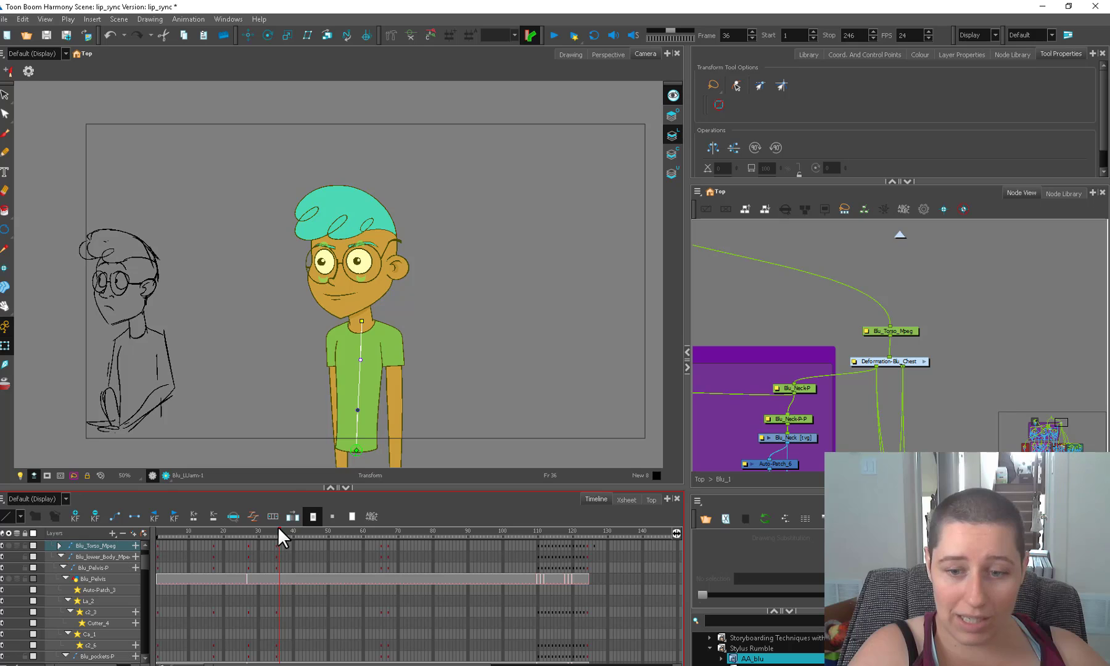
# - Try other drawing substitutions for the back hand at frame 35
pyautogui.moveTo(278, 526)
pyautogui.mouseDown()
pyautogui.moveTo(407, 353)
pyautogui.moveTo(276, 530)
pyautogui.mouseUp()
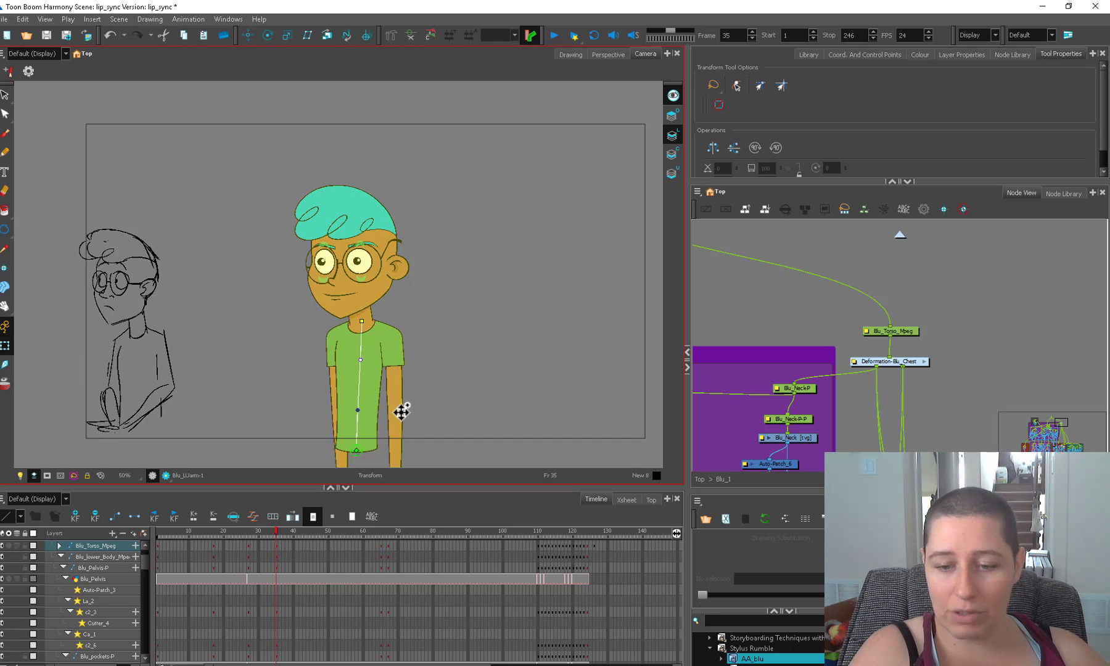
pyautogui.scroll(-3, 394, 407)
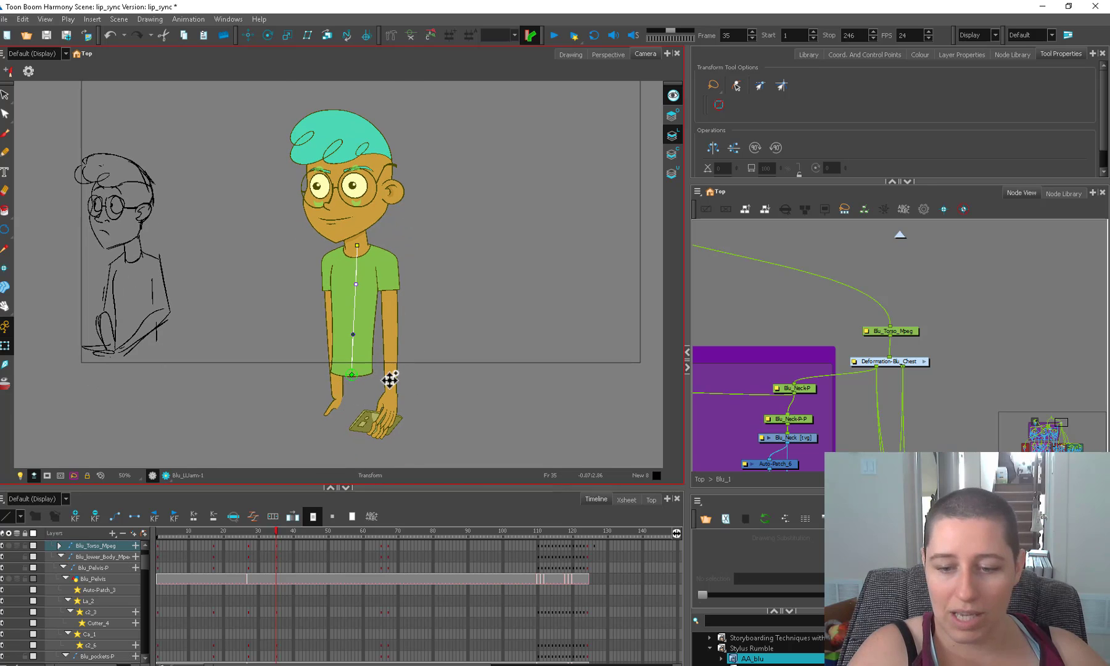
pyautogui.click(336, 397)
pyautogui.scroll(3, 346, 394)
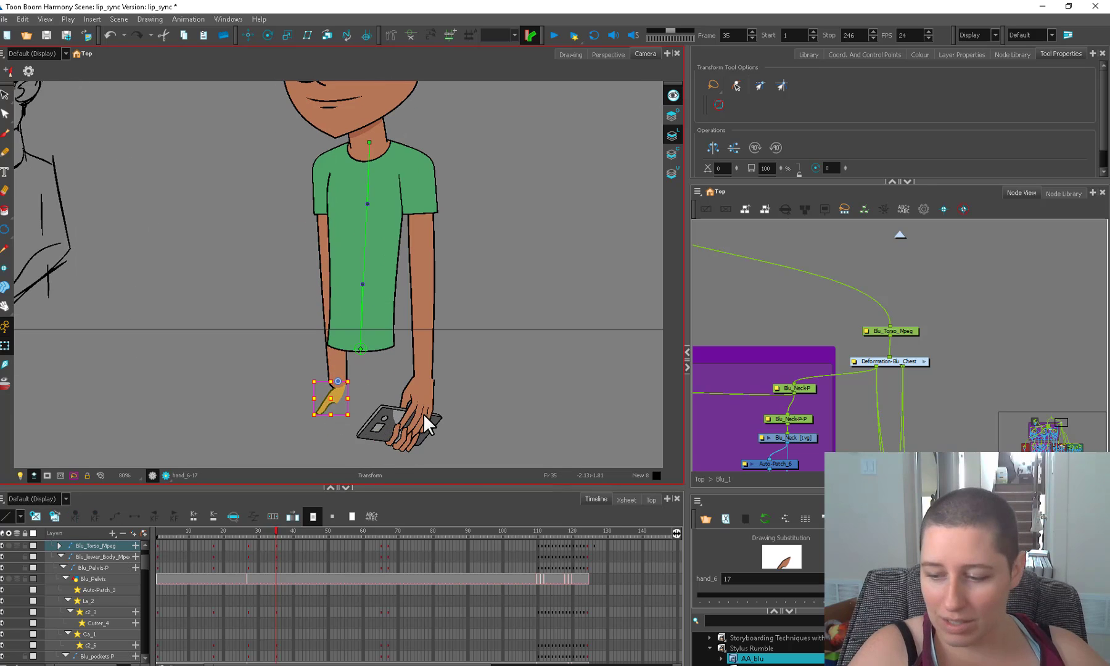
pyautogui.moveTo(736, 594); pyautogui.dragTo(717, 593)
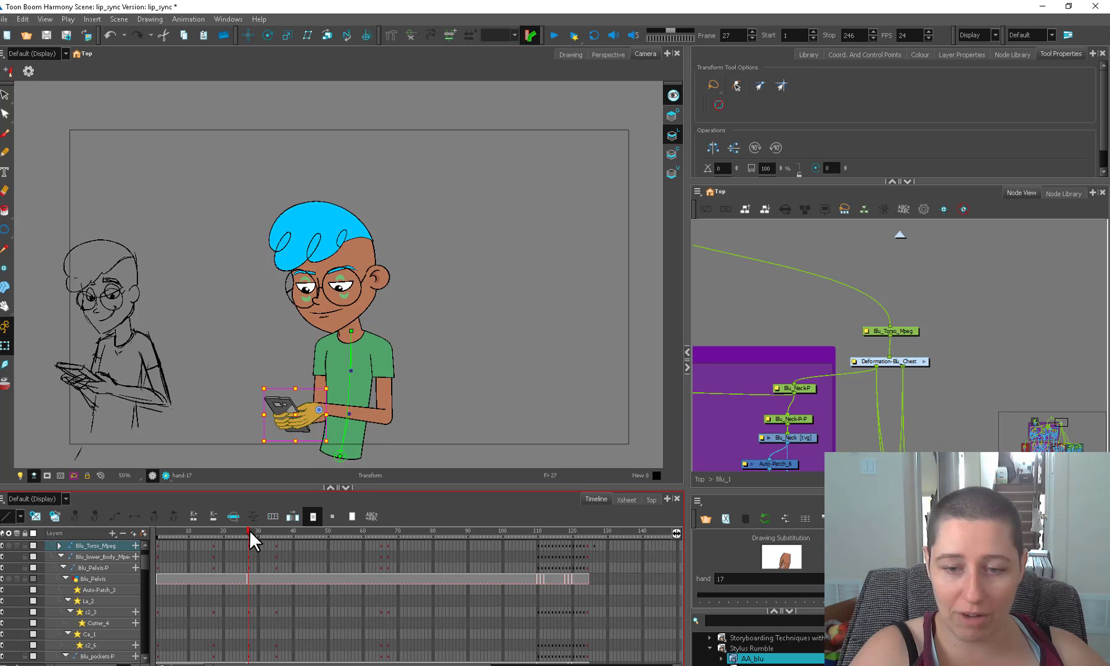
# - Rotate the front arm upward at frame 27 and rotate the back arm to match, comparing against frame 26
pyautogui.press(',')
pyautogui.press('.')
pyautogui.press(',')
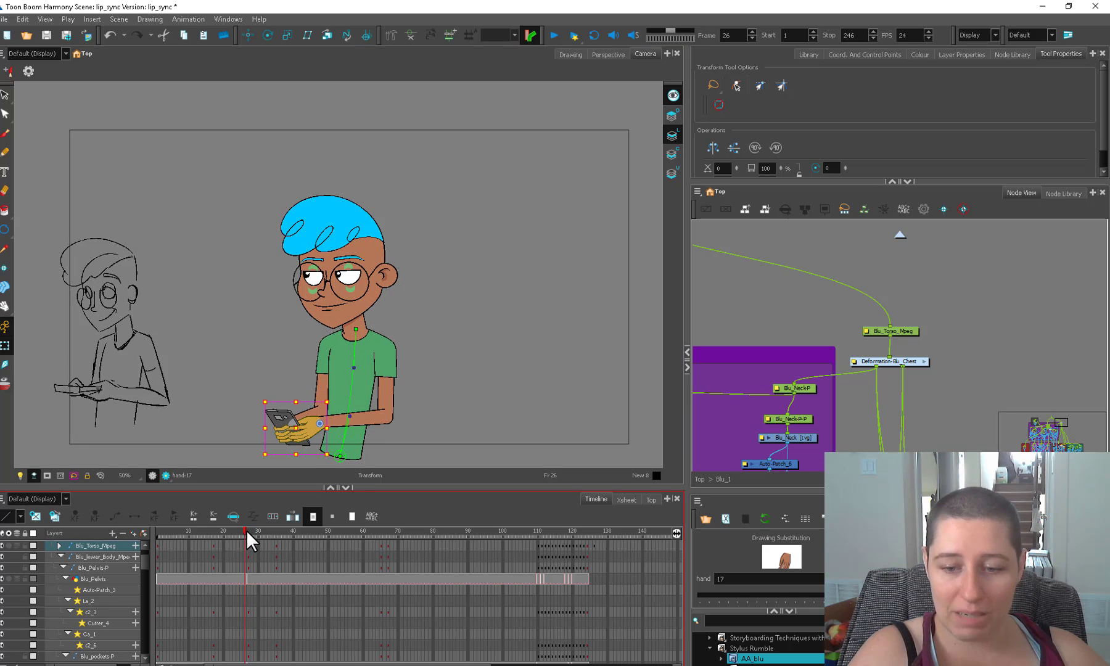
pyautogui.press('.')
pyautogui.click(398, 433)
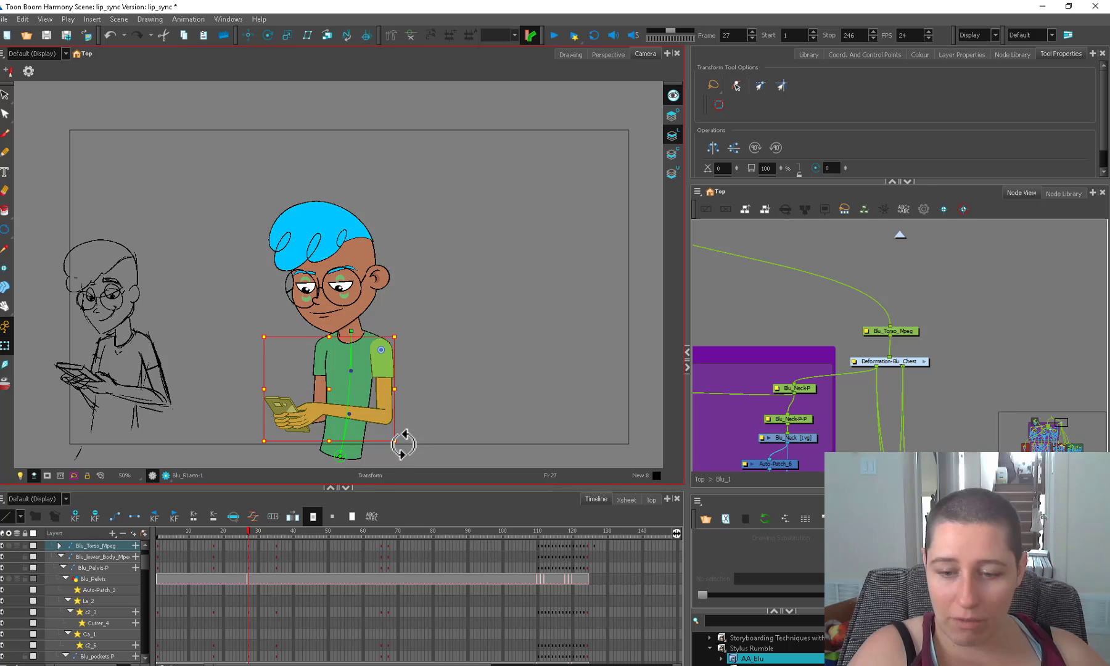
pyautogui.moveTo(404, 443); pyautogui.dragTo(338, 442)
pyautogui.click(319, 393)
pyautogui.press('b')
pyautogui.press('b')
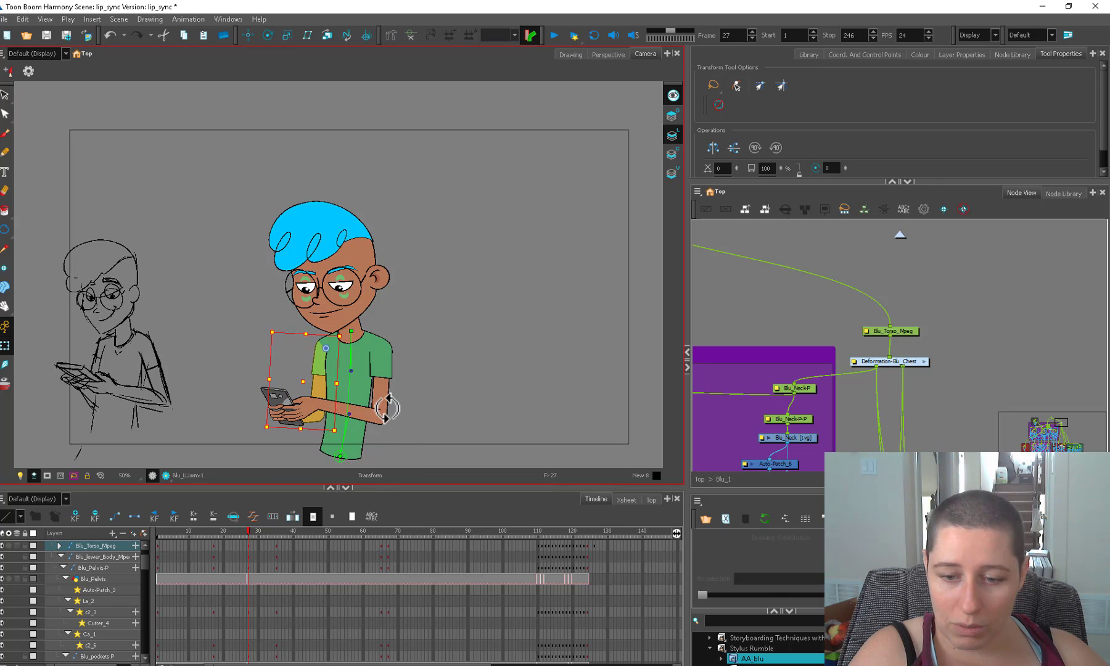
pyautogui.moveTo(270, 401); pyautogui.dragTo(263, 391)
pyautogui.click(377, 388)
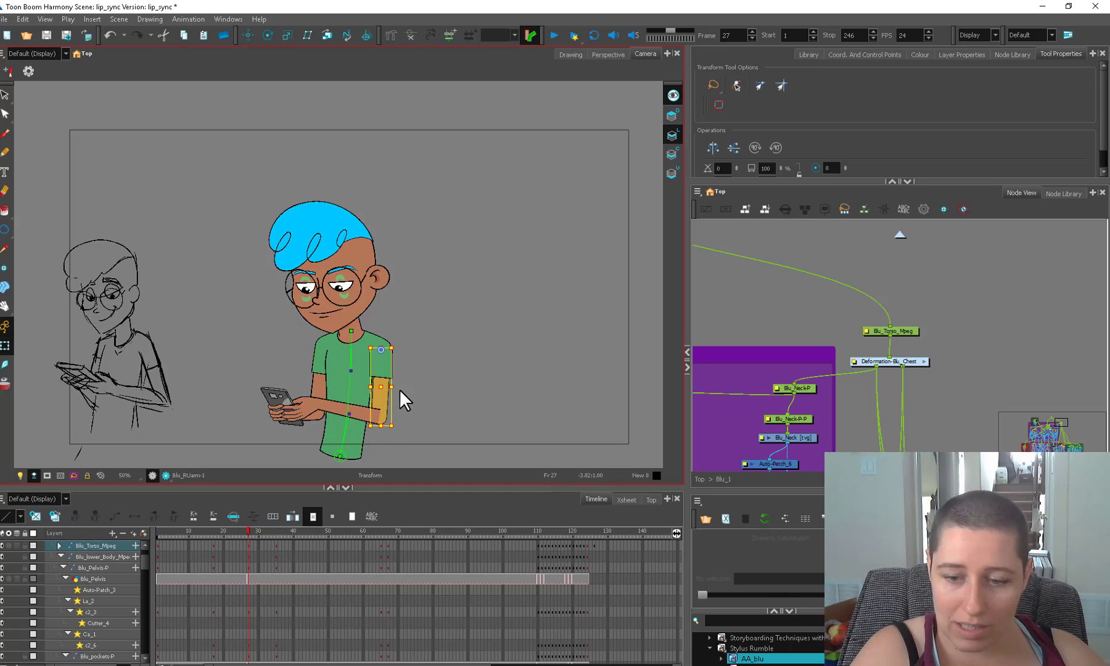
pyautogui.press('b')
pyautogui.moveTo(393, 396); pyautogui.dragTo(394, 383)
pyautogui.hotkey('ctrl', 'z')
pyautogui.press('b')
# - Rotate the back forearm at frame 27 so its hand meets the raised phone, and compare the neighbouring frames
pyautogui.click(186, 530)
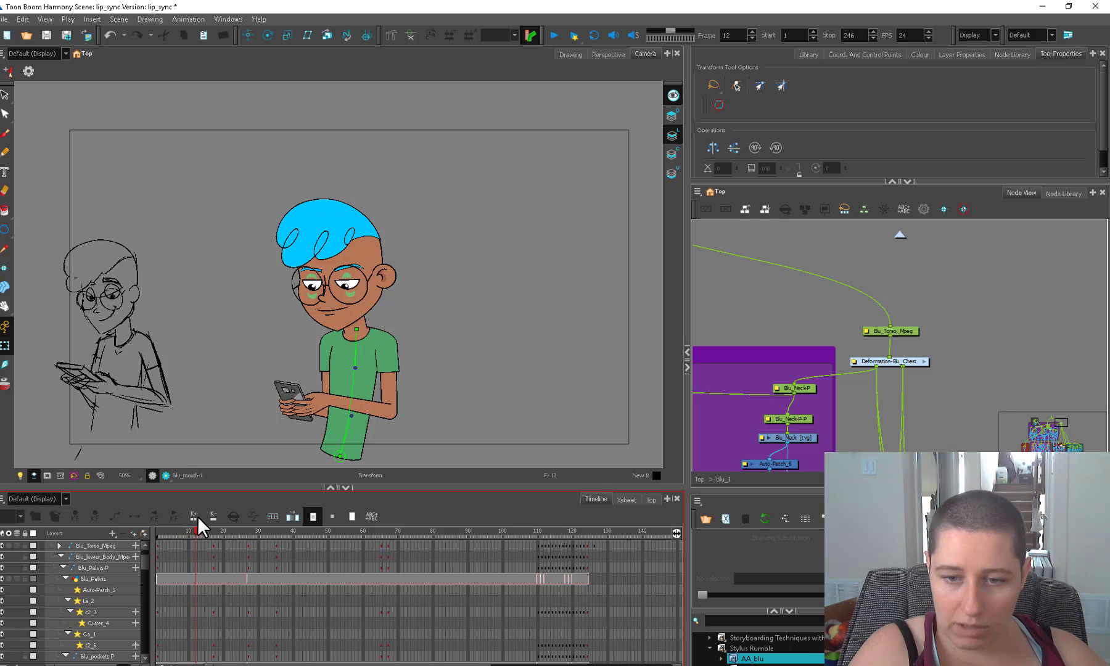
pyautogui.moveTo(198, 516); pyautogui.dragTo(248, 519)
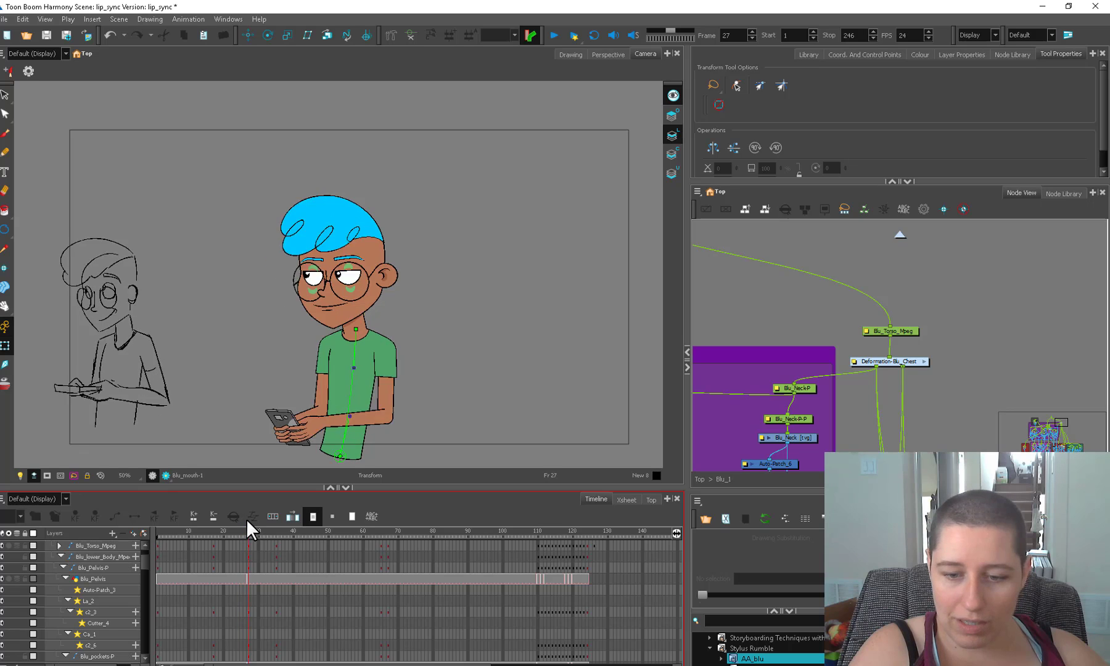
pyautogui.click(314, 413)
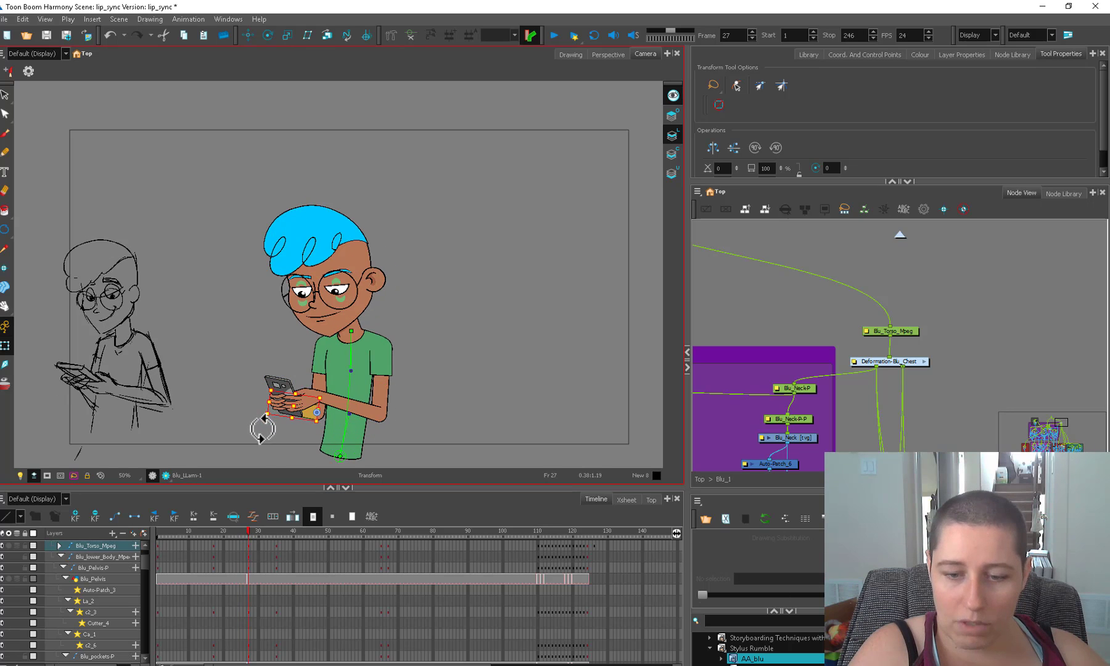
pyautogui.click(274, 539)
pyautogui.moveTo(274, 530)
pyautogui.mouseDown()
pyautogui.moveTo(202, 528)
pyautogui.moveTo(291, 531)
pyautogui.mouseUp()
pyautogui.click(254, 532)
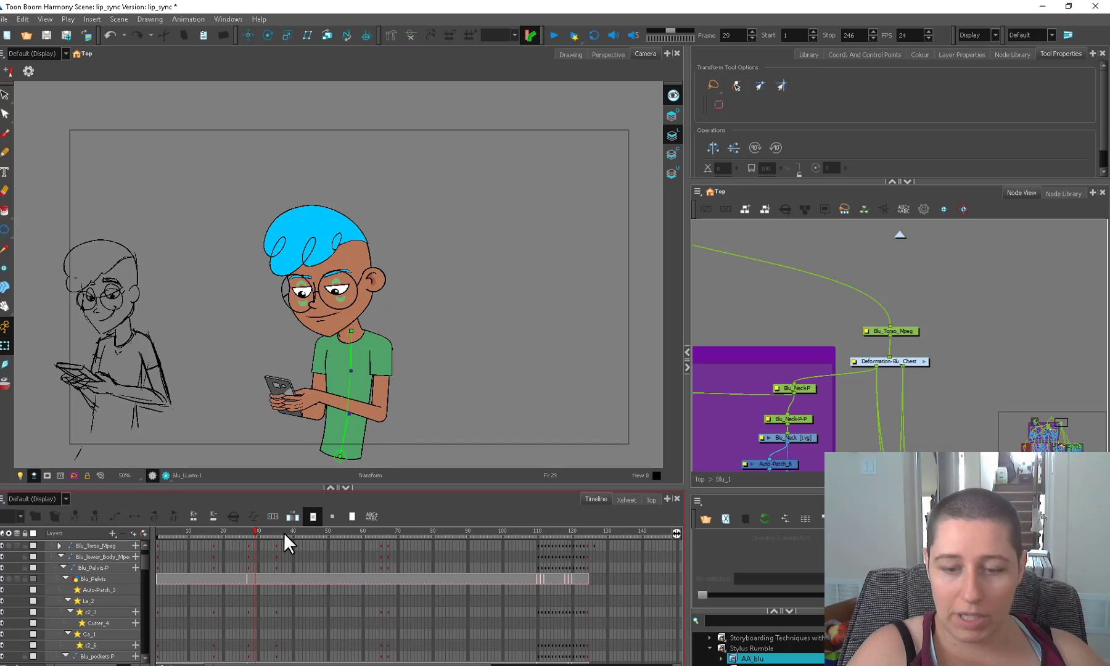
# - Copy the keyframes of the back and front arm master pegs from frame 27 to frame 35
pyautogui.click(284, 532)
pyautogui.click(266, 531)
pyautogui.moveTo(282, 527)
pyautogui.mouseDown()
pyautogui.moveTo(248, 537)
pyautogui.moveTo(281, 531)
pyautogui.mouseUp()
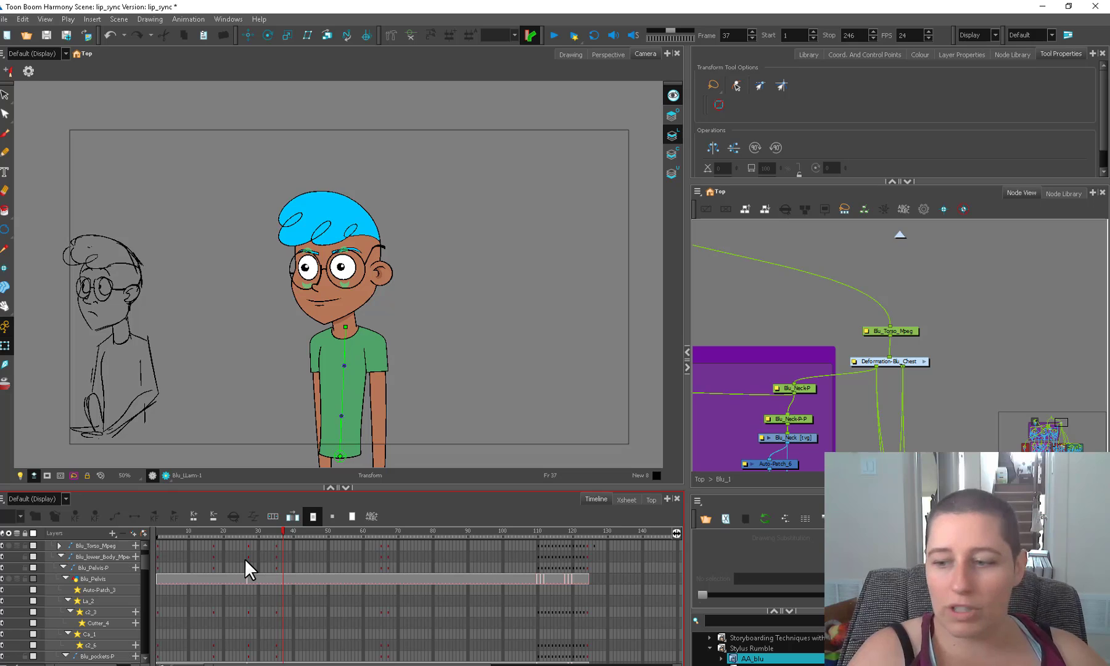
pyautogui.moveTo(266, 529); pyautogui.dragTo(273, 525)
pyautogui.click(326, 414)
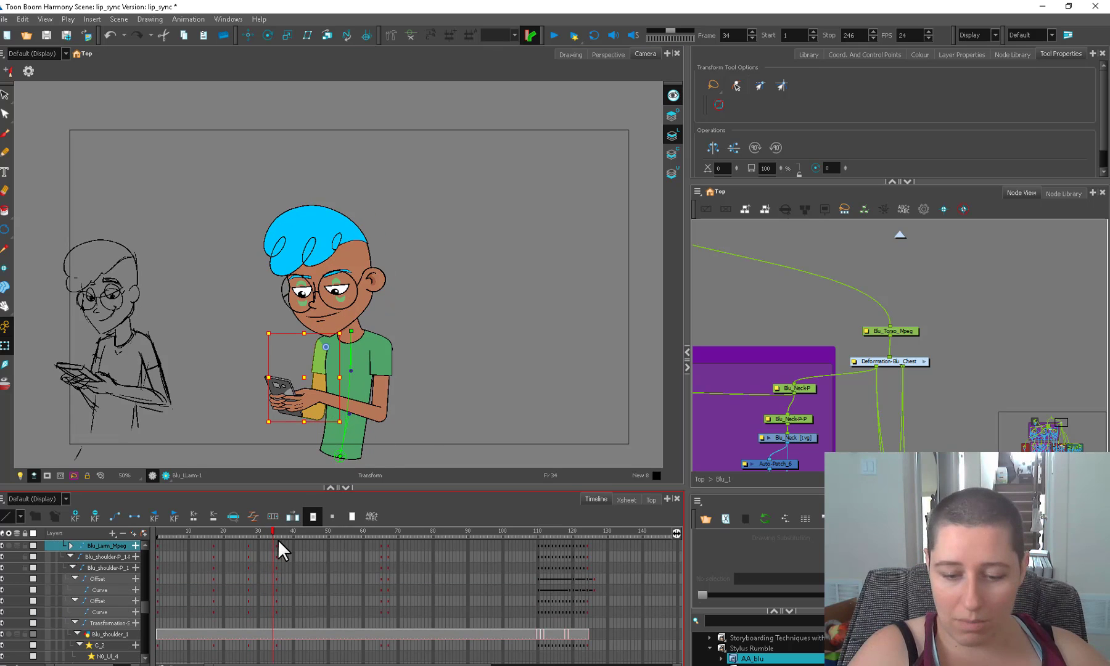
pyautogui.click(278, 534)
pyautogui.moveTo(248, 545); pyautogui.dragTo(276, 545)
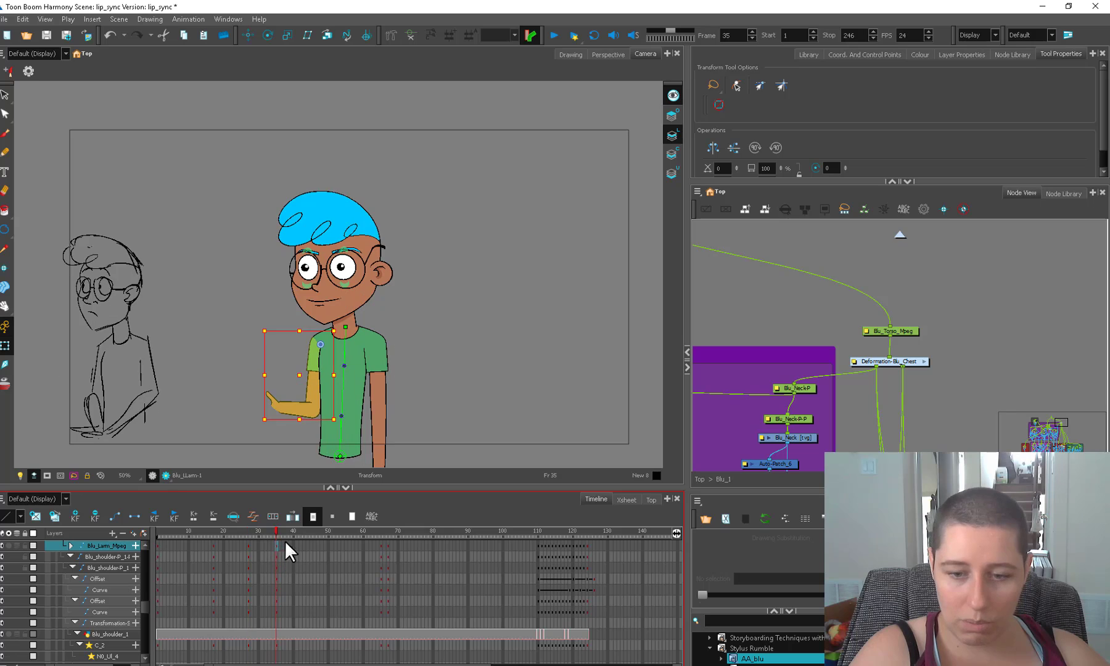
pyautogui.click(381, 425)
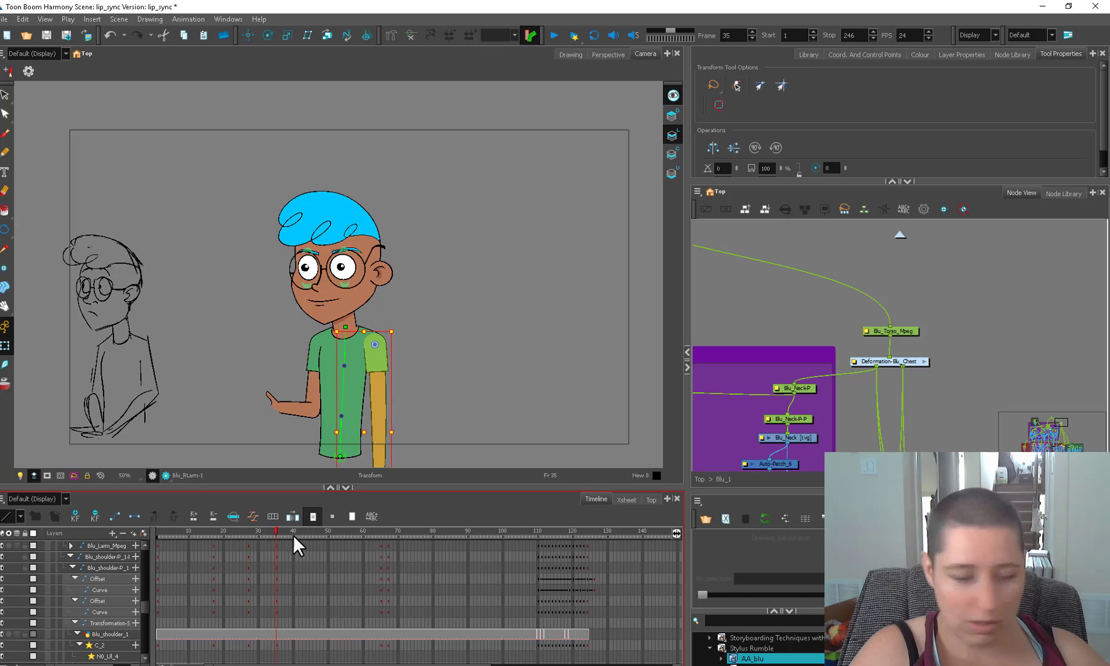
pyautogui.click(249, 547)
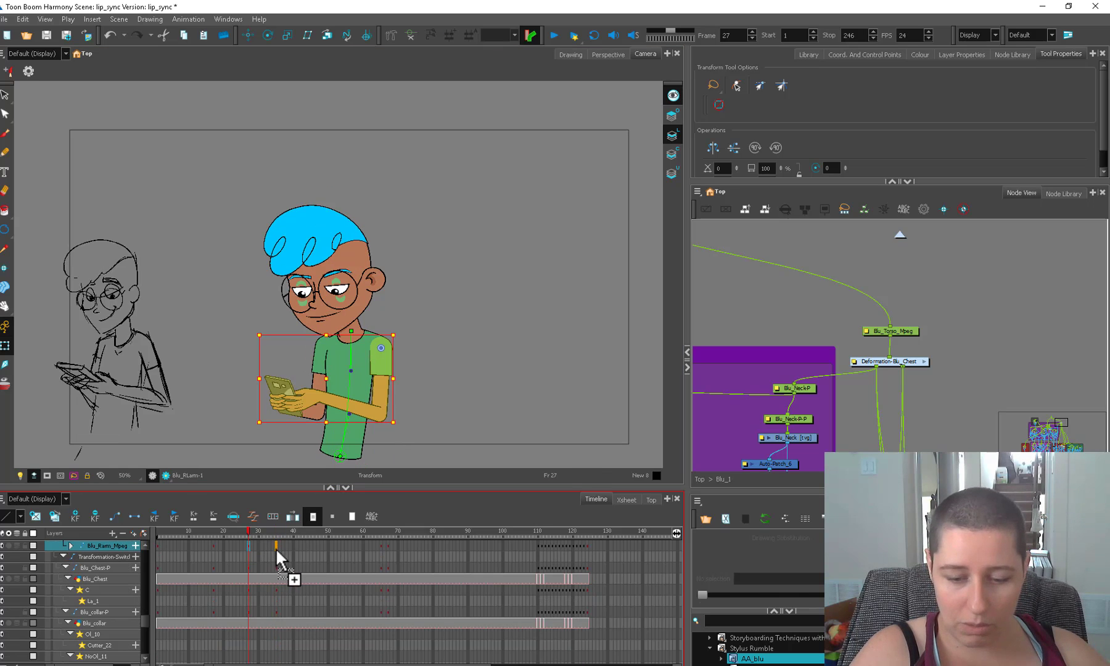
pyautogui.click(276, 547)
# - Copy the keyframes of the front and back arm master pegs from frame 17 to frame 35
pyautogui.moveTo(262, 530); pyautogui.dragTo(212, 530)
pyautogui.click(331, 425)
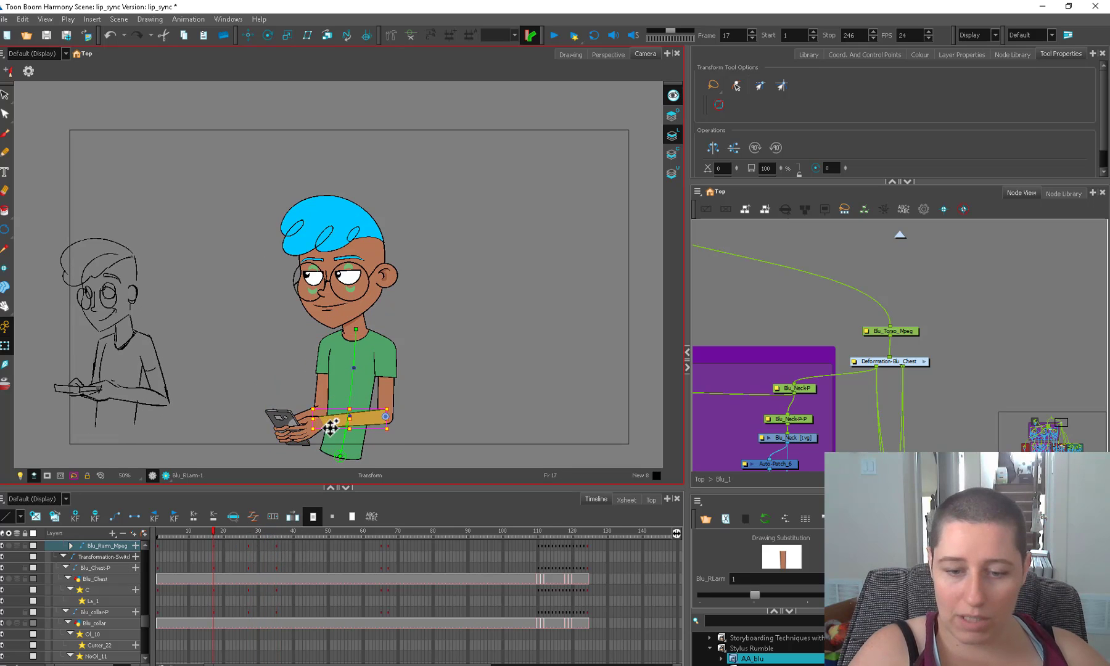
pyautogui.press('b')
pyautogui.press('b')
pyautogui.press('b')
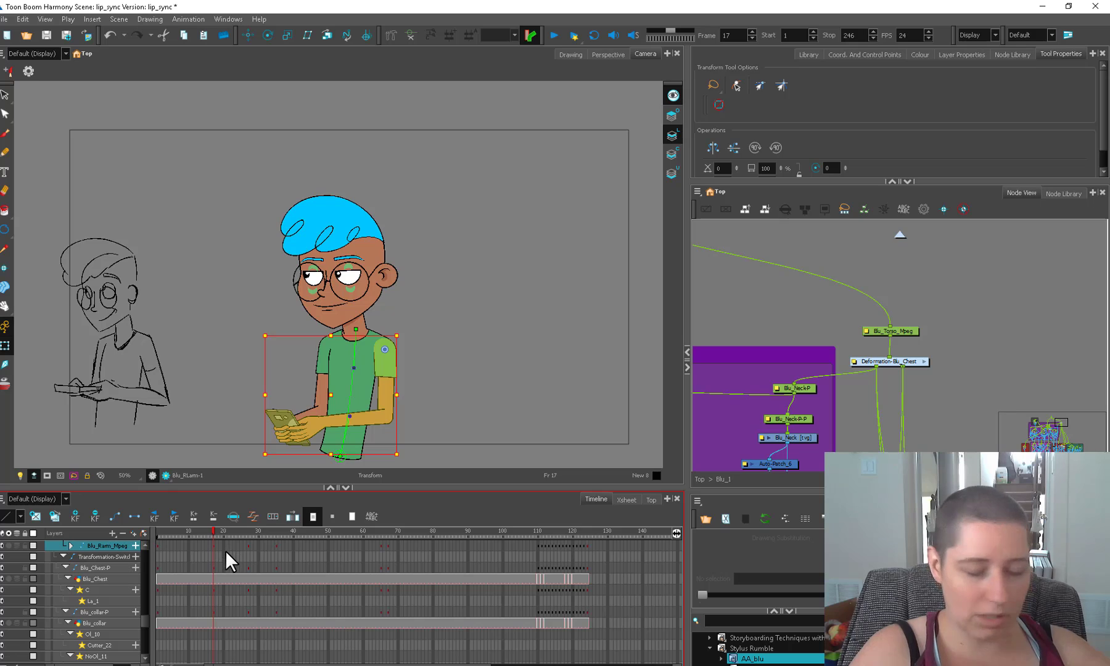
pyautogui.click(276, 546)
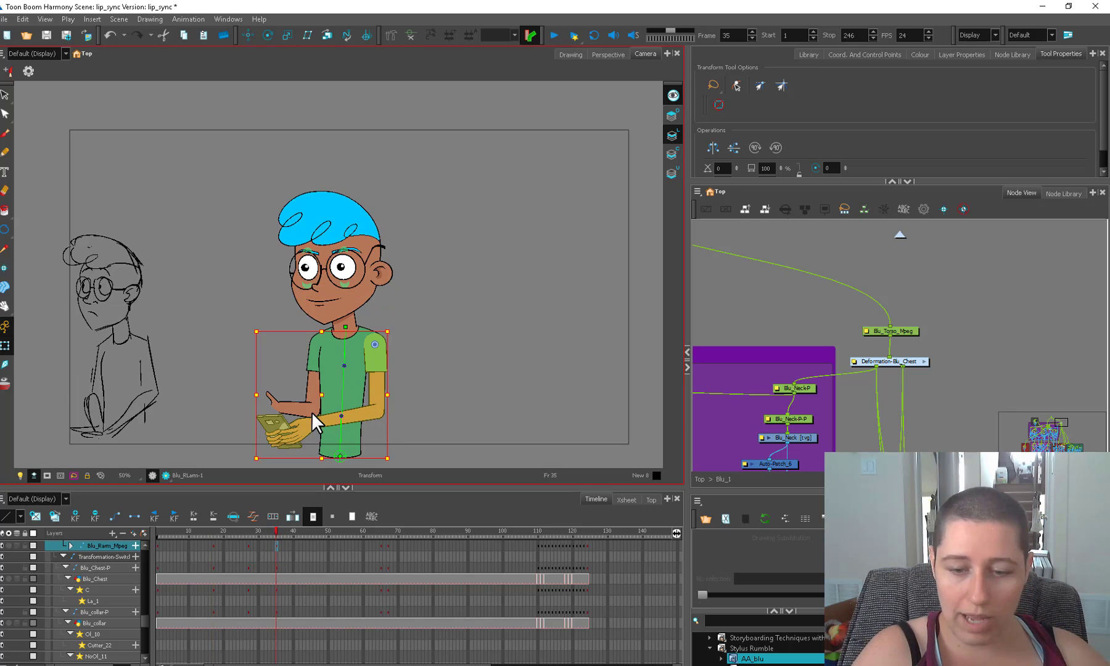
pyautogui.click(318, 419)
pyautogui.click(317, 424)
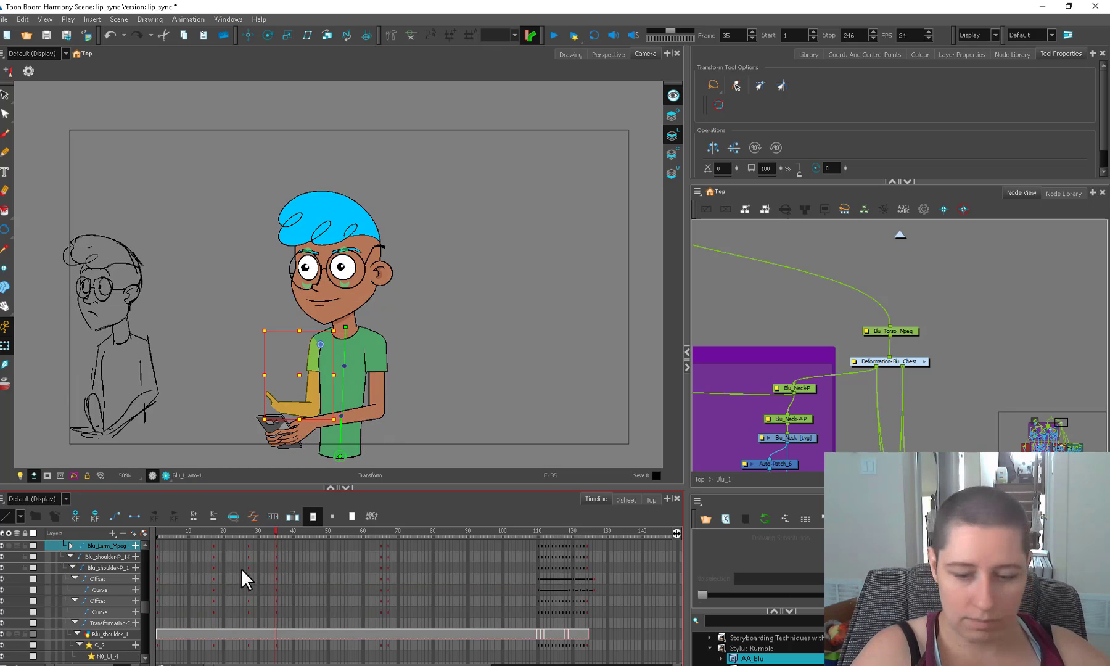
pyautogui.click(277, 545)
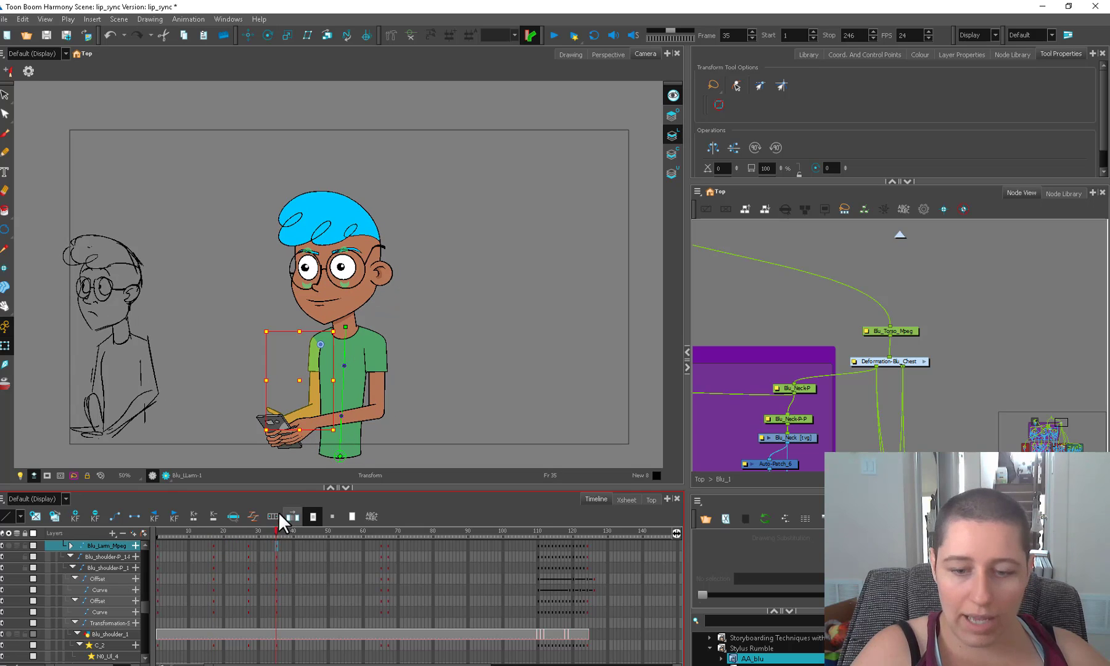
# - Rotate the back forearm and lower the arms at frame 35 so both hands hold the phone in a flatter pose
pyautogui.click(310, 414)
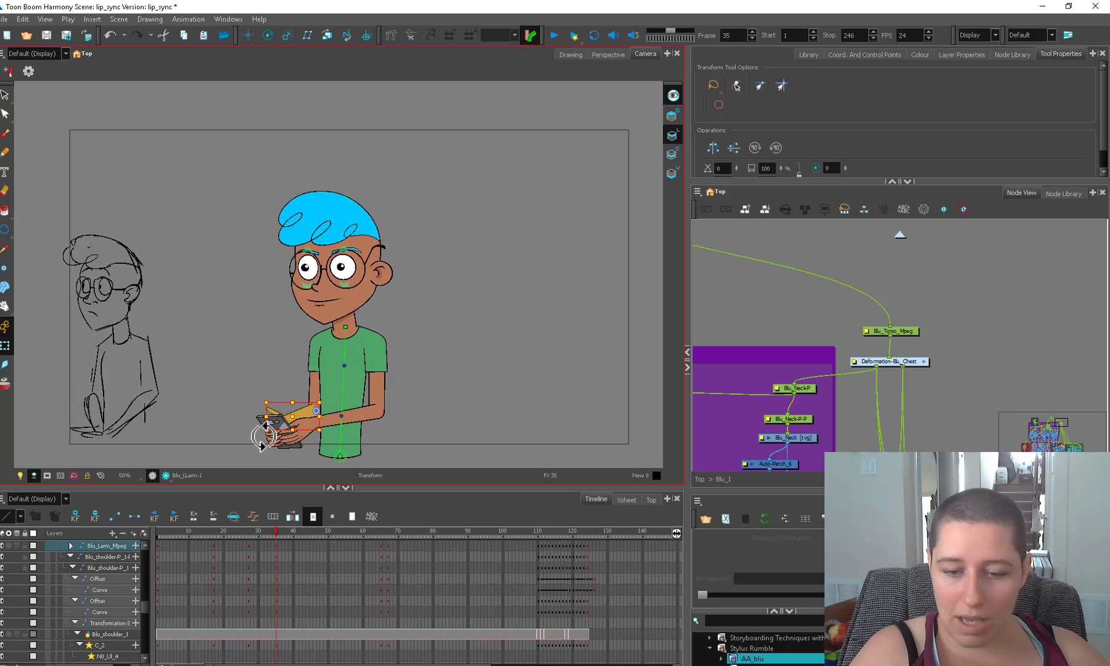
pyautogui.moveTo(263, 436); pyautogui.dragTo(265, 446)
pyautogui.click(388, 422)
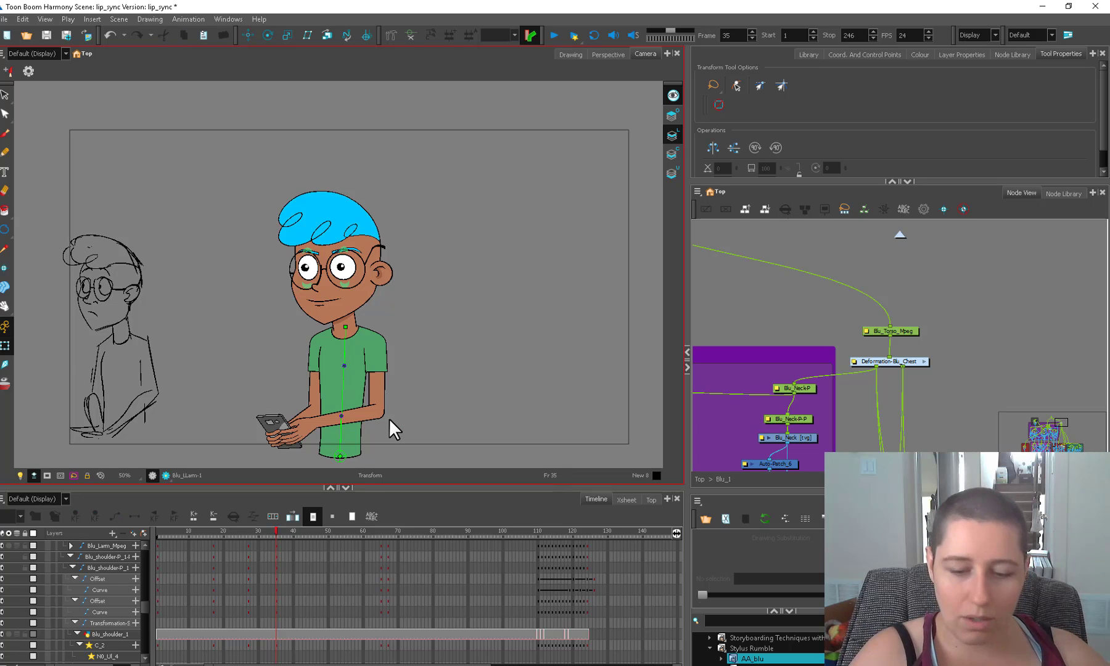
pyautogui.moveTo(253, 531); pyautogui.dragTo(275, 529)
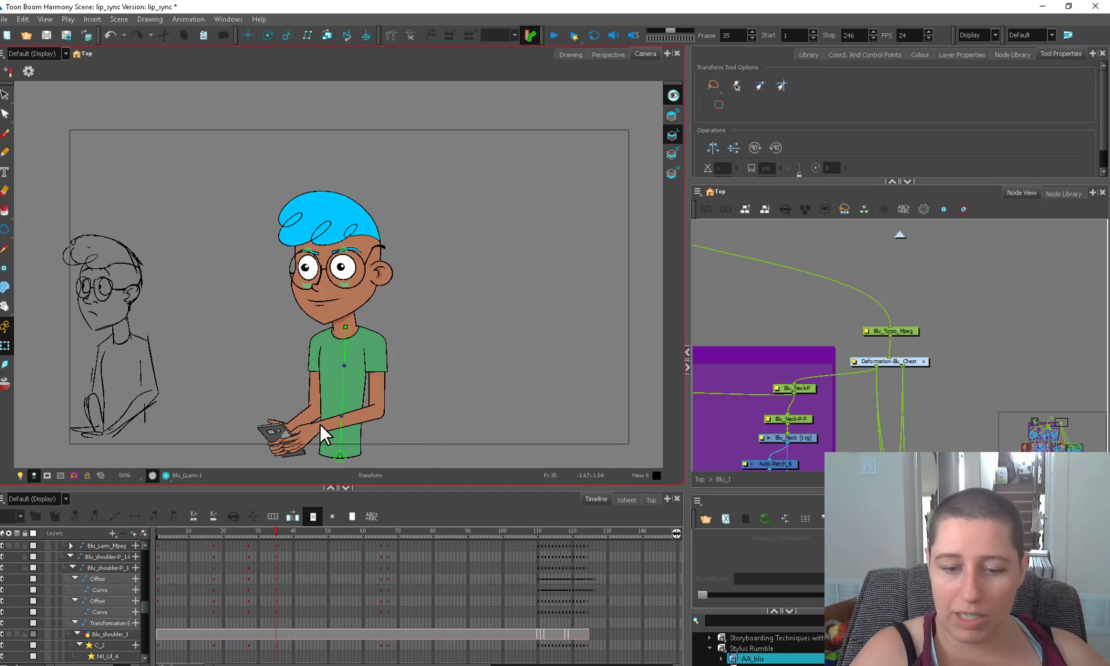
pyautogui.click(275, 419)
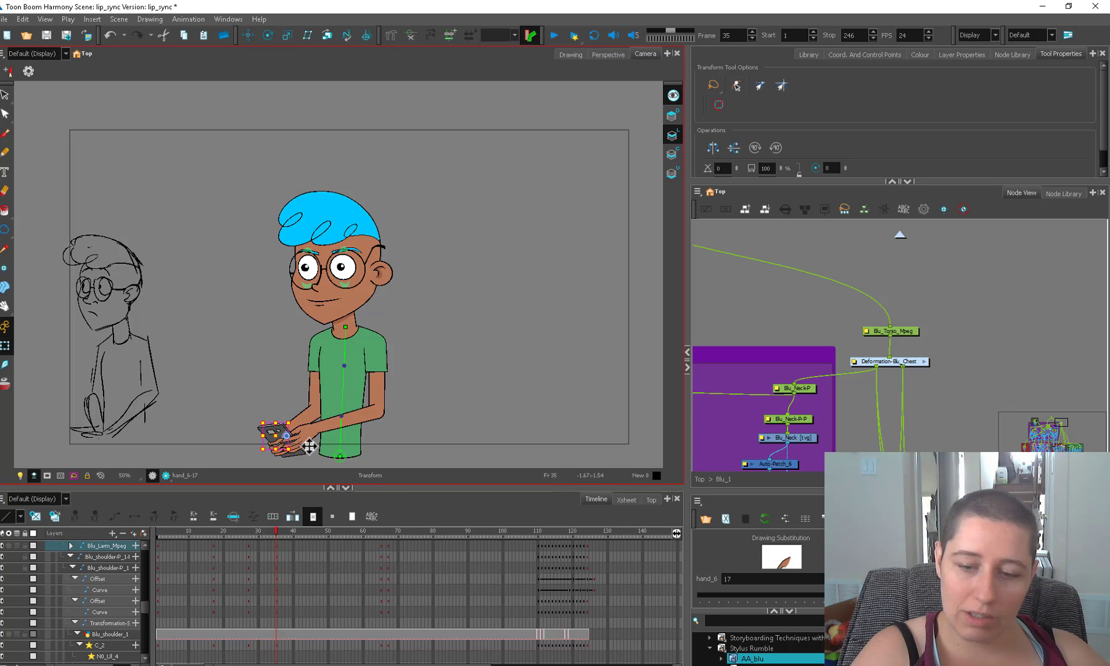
pyautogui.click(344, 421)
pyautogui.press('1')
pyautogui.click(399, 426)
pyautogui.moveTo(381, 444); pyautogui.dragTo(374, 446)
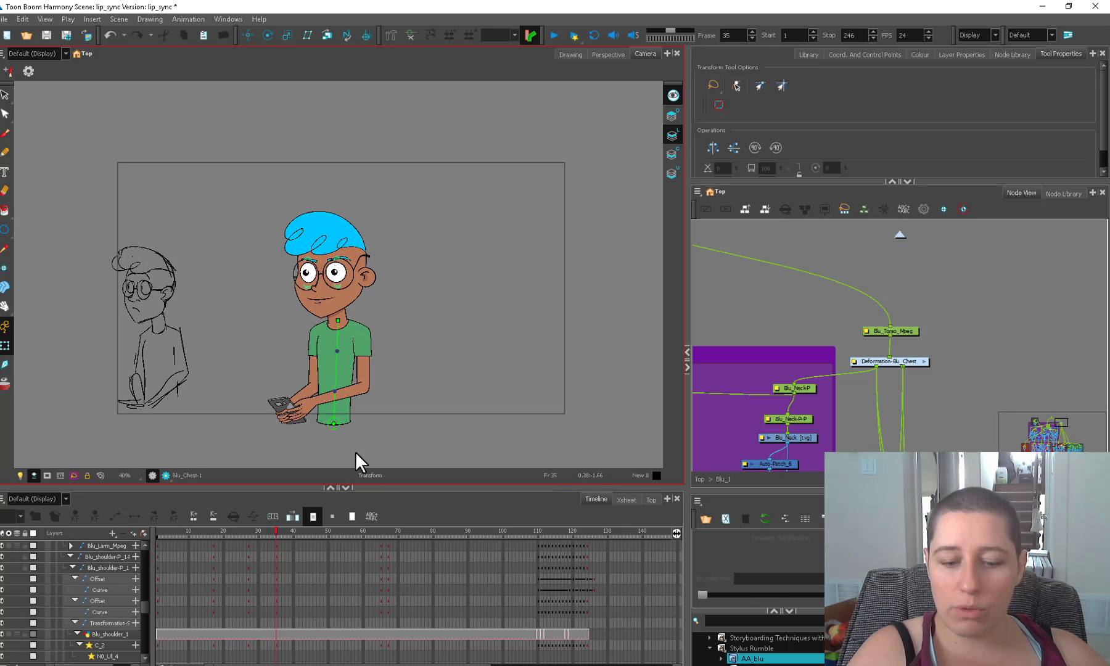
# - Examine the poses along the timeline, checking the phone and hands at frame 33 and the torso at frames 35 and 5
pyautogui.moveTo(275, 532); pyautogui.dragTo(426, 534)
pyautogui.moveTo(269, 536); pyautogui.dragTo(268, 540)
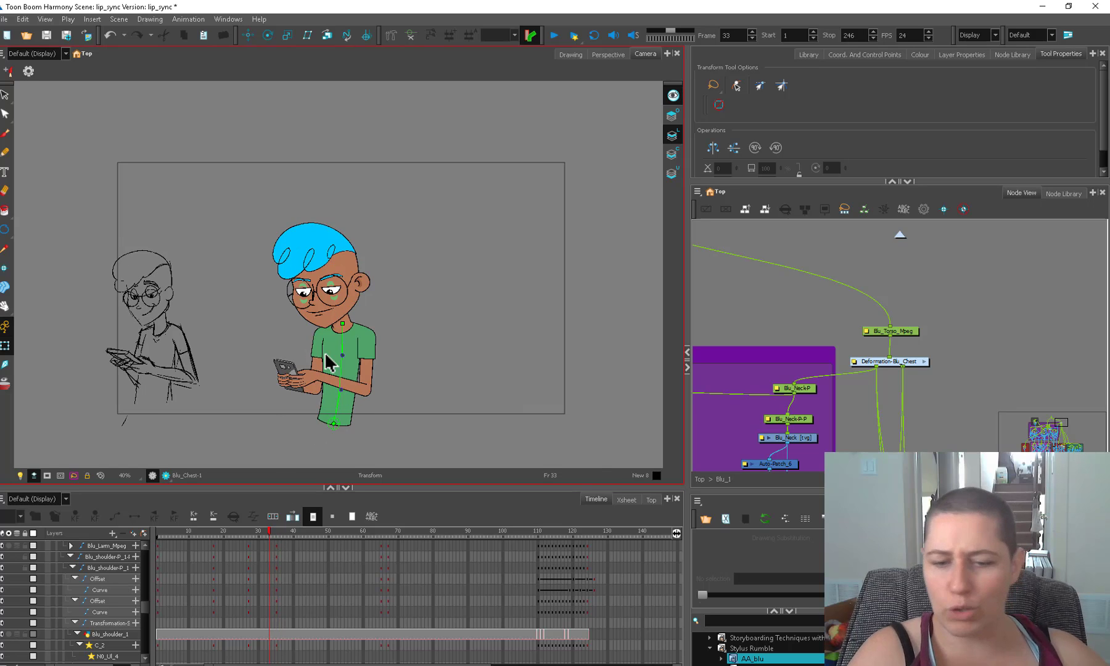
pyautogui.click(301, 389)
pyautogui.keyDown('shift'); pyautogui.click(309, 378); pyautogui.keyUp('shift')
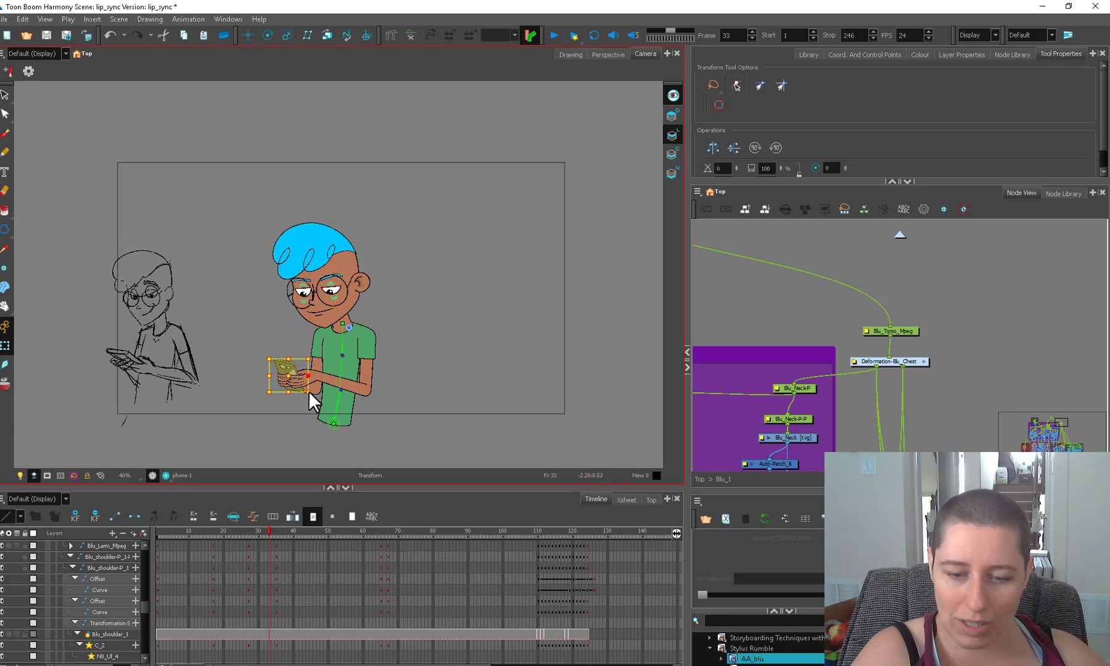
pyautogui.click(314, 377)
pyautogui.press('2')
pyautogui.press('2')
pyautogui.keyDown('shift'); pyautogui.click(261, 426); pyautogui.keyUp('shift')
pyautogui.press('space')
pyautogui.moveTo(263, 436)
pyautogui.mouseDown()
pyautogui.moveTo(266, 420)
pyautogui.moveTo(240, 460)
pyautogui.mouseUp()
pyautogui.click(267, 421)
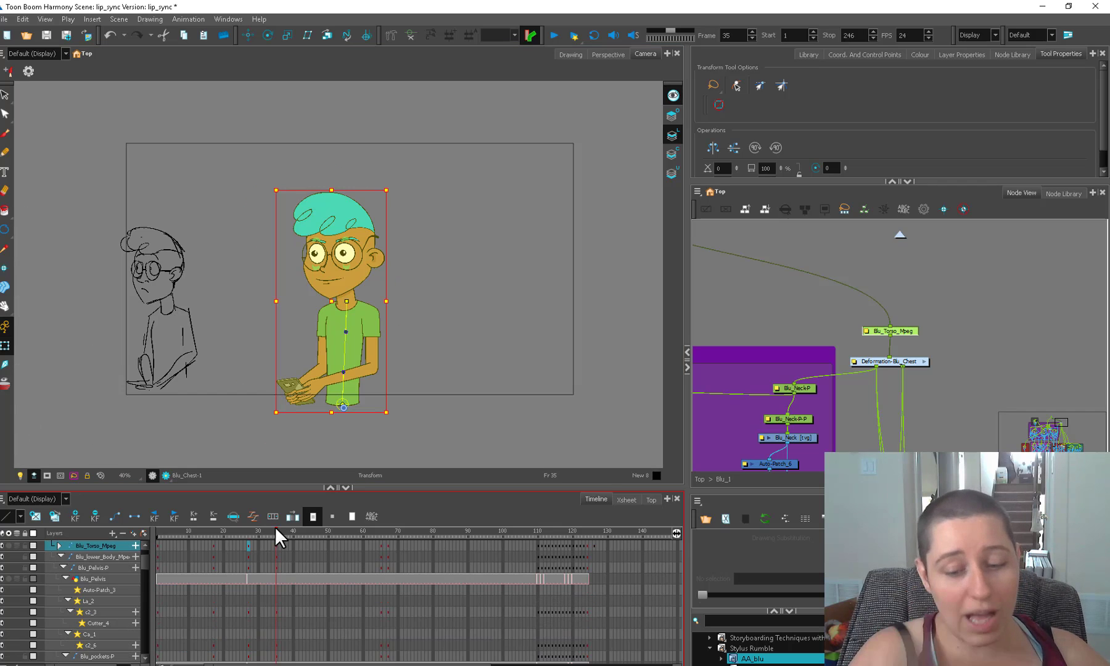
pyautogui.click(159, 546)
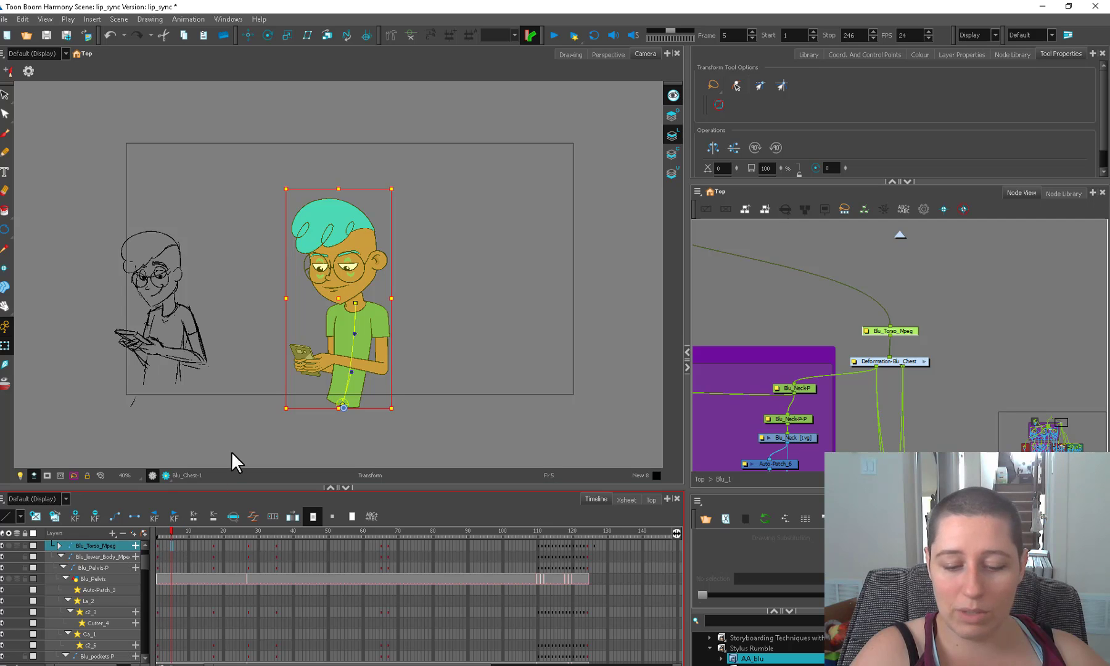
# - Rotate both arms slightly from the shoulders at frame 35
pyautogui.moveTo(265, 531)
pyautogui.mouseDown()
pyautogui.moveTo(281, 532)
pyautogui.moveTo(207, 531)
pyautogui.moveTo(281, 513)
pyautogui.moveTo(213, 516)
pyautogui.moveTo(235, 511)
pyautogui.moveTo(275, 516)
pyautogui.mouseUp()
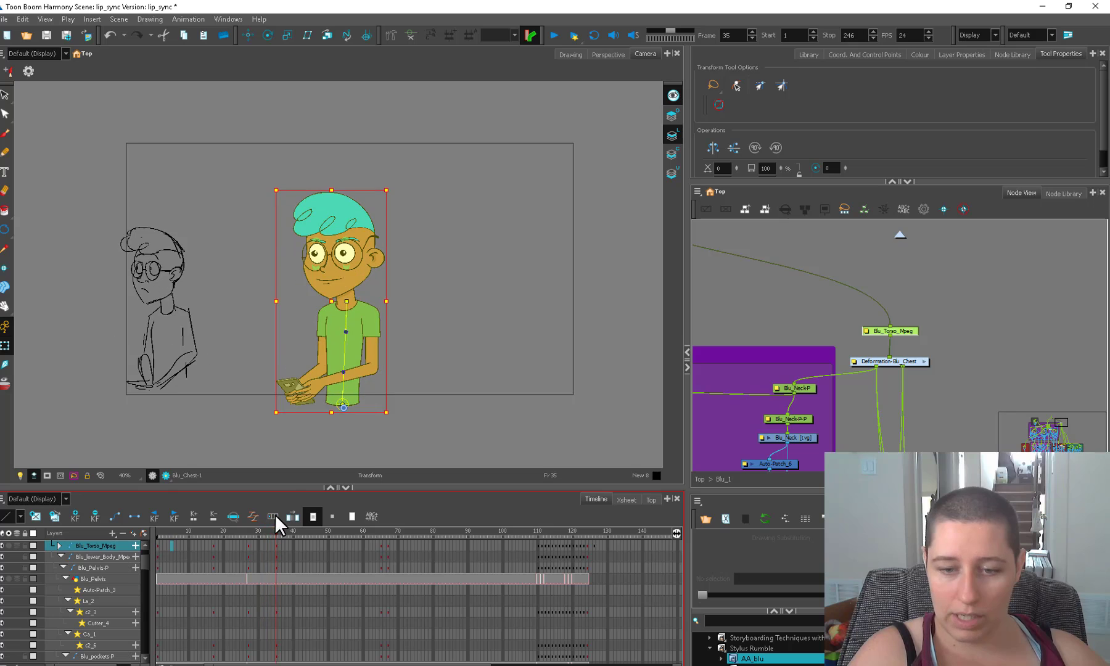
pyautogui.click(438, 318)
pyautogui.moveTo(346, 302); pyautogui.dragTo(335, 330)
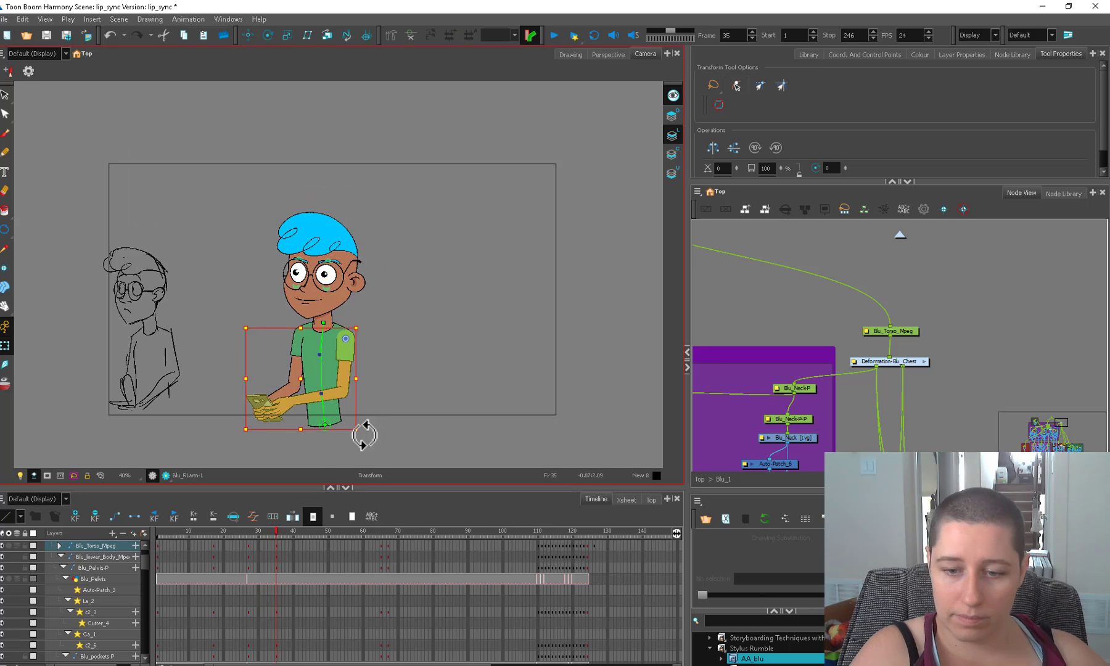
pyautogui.click(347, 375)
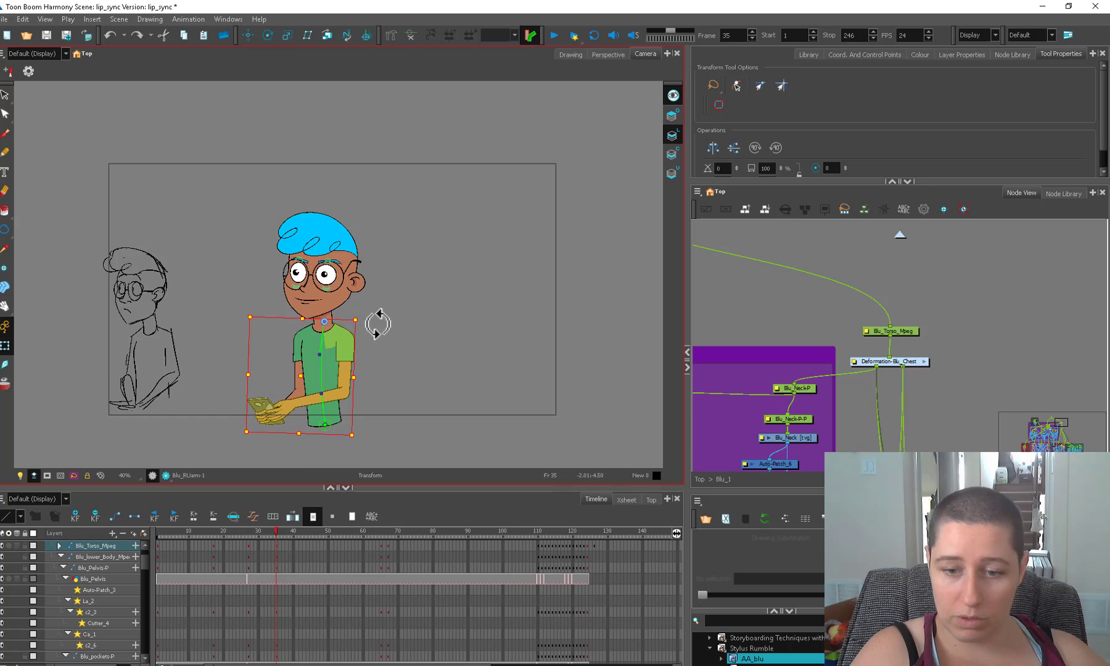
pyautogui.click(377, 324)
# - Rotate the head slightly about the neck at frame 35
pyautogui.moveTo(363, 319); pyautogui.dragTo(349, 394)
pyautogui.click(330, 365)
pyautogui.click(357, 339)
pyautogui.click(330, 355)
pyautogui.press('b')
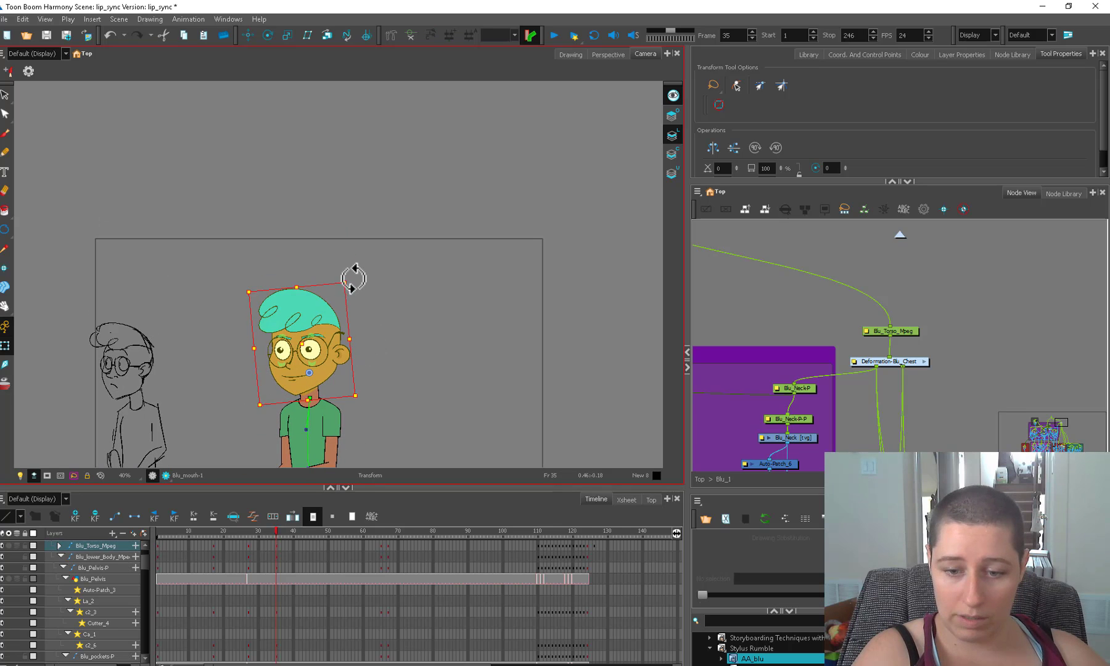
pyautogui.moveTo(354, 278)
pyautogui.mouseDown()
pyautogui.moveTo(362, 290)
pyautogui.moveTo(352, 285)
pyautogui.mouseUp()
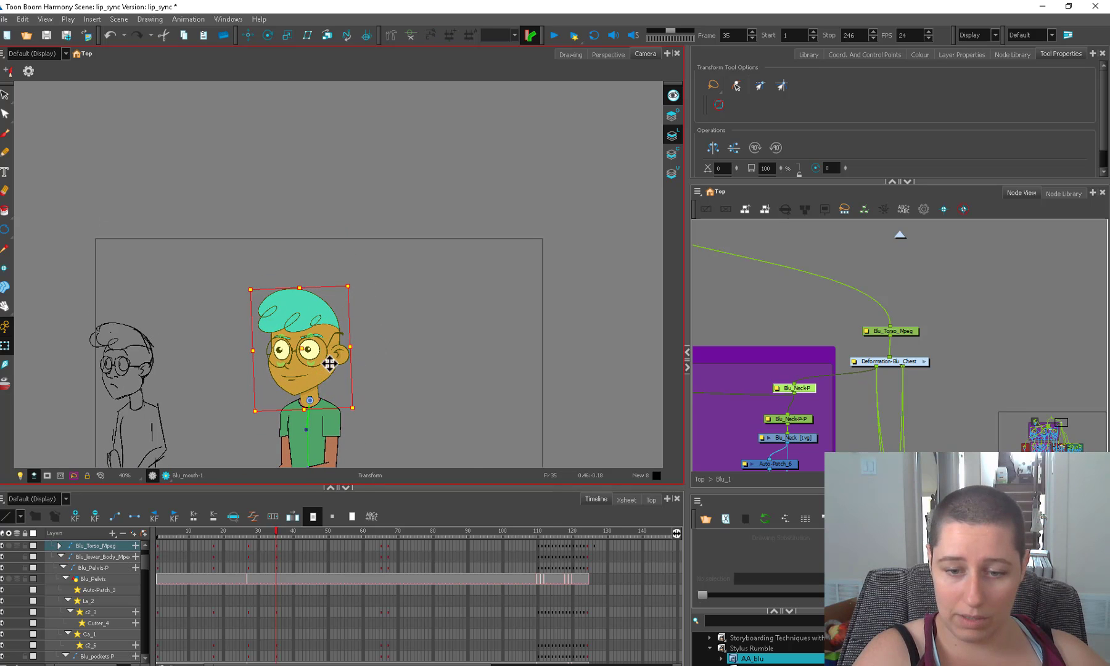
# - Move both pupils to the far left edges of the eyes at frame 35 for a sideways glance
pyautogui.click(280, 350)
pyautogui.press('2')
pyautogui.press('2')
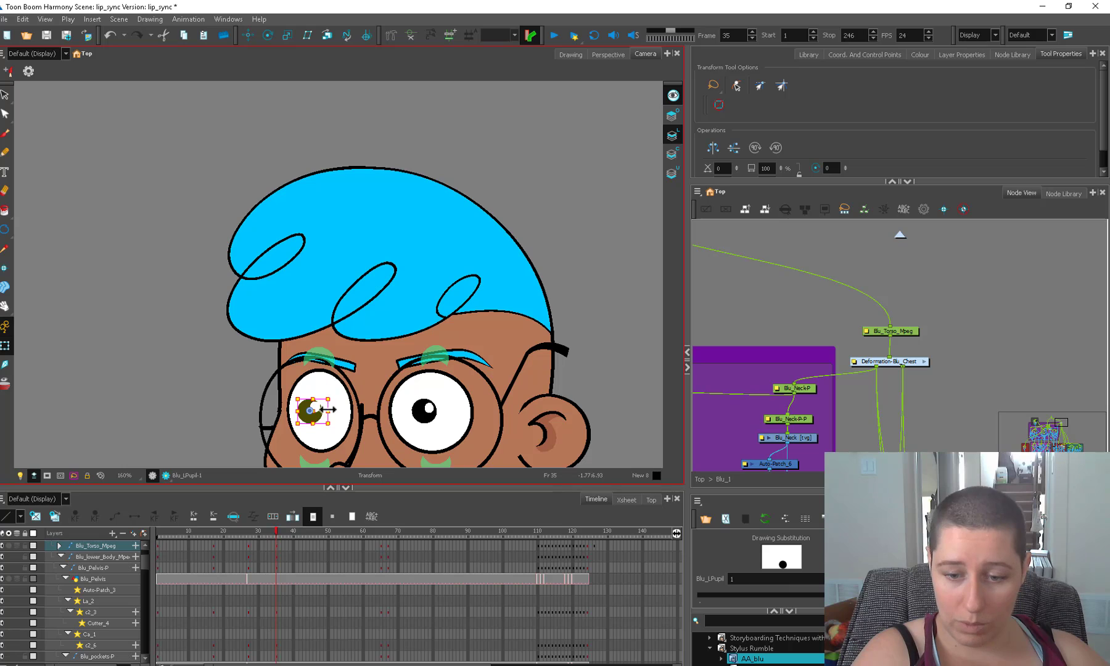
pyautogui.moveTo(328, 409); pyautogui.dragTo(292, 409)
pyautogui.click(423, 412)
pyautogui.moveTo(426, 415); pyautogui.dragTo(402, 416)
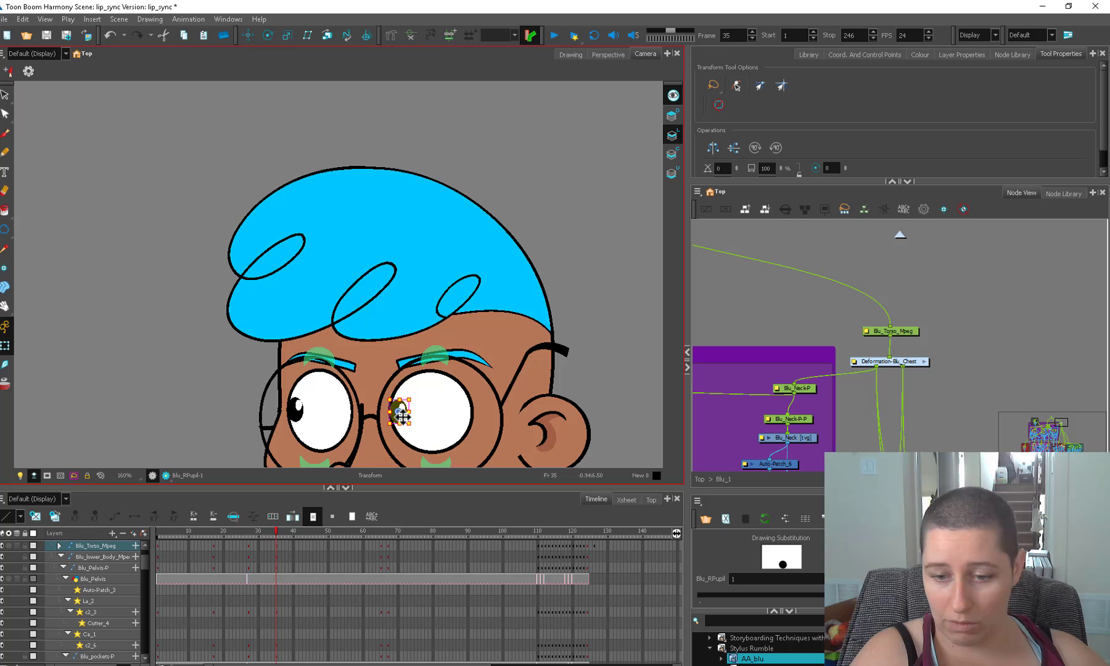
pyautogui.click(565, 338)
pyautogui.click(270, 532)
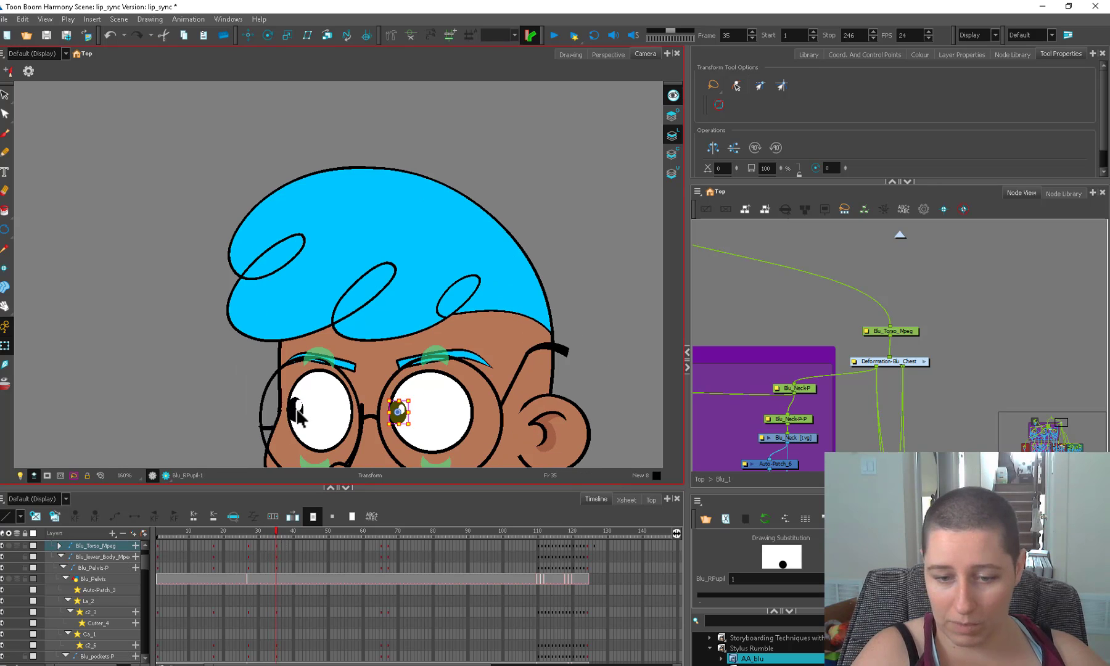
# - Show the deformation controls of both eyebrows and raise the brows into curved arches at frame 35
pyautogui.click(347, 364)
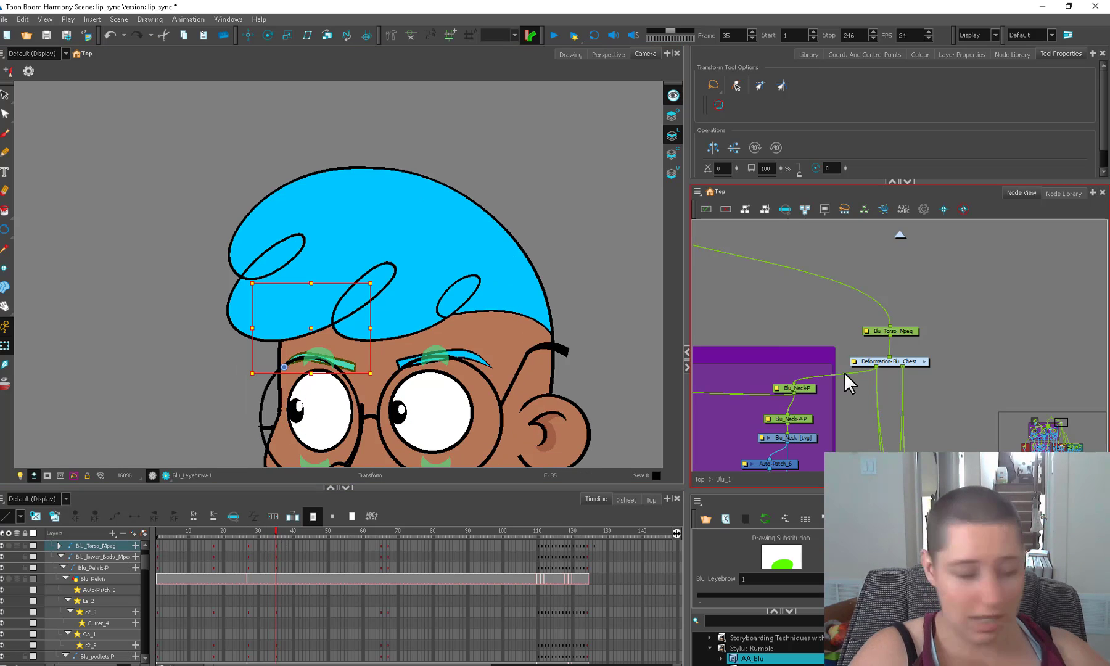
pyautogui.press('o')
pyautogui.moveTo(966, 357); pyautogui.dragTo(768, 355)
pyautogui.press('1')
pyautogui.press('1')
pyautogui.moveTo(943, 368); pyautogui.dragTo(775, 379)
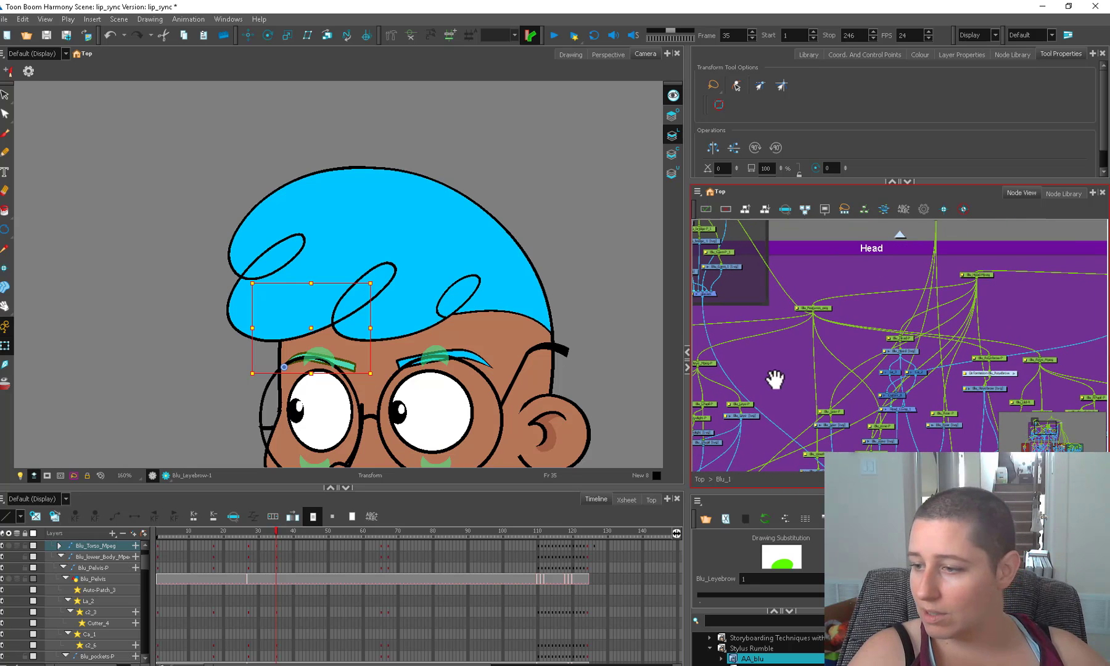
pyautogui.keyDown('ctrl'); pyautogui.click(1000, 386); pyautogui.keyUp('ctrl')
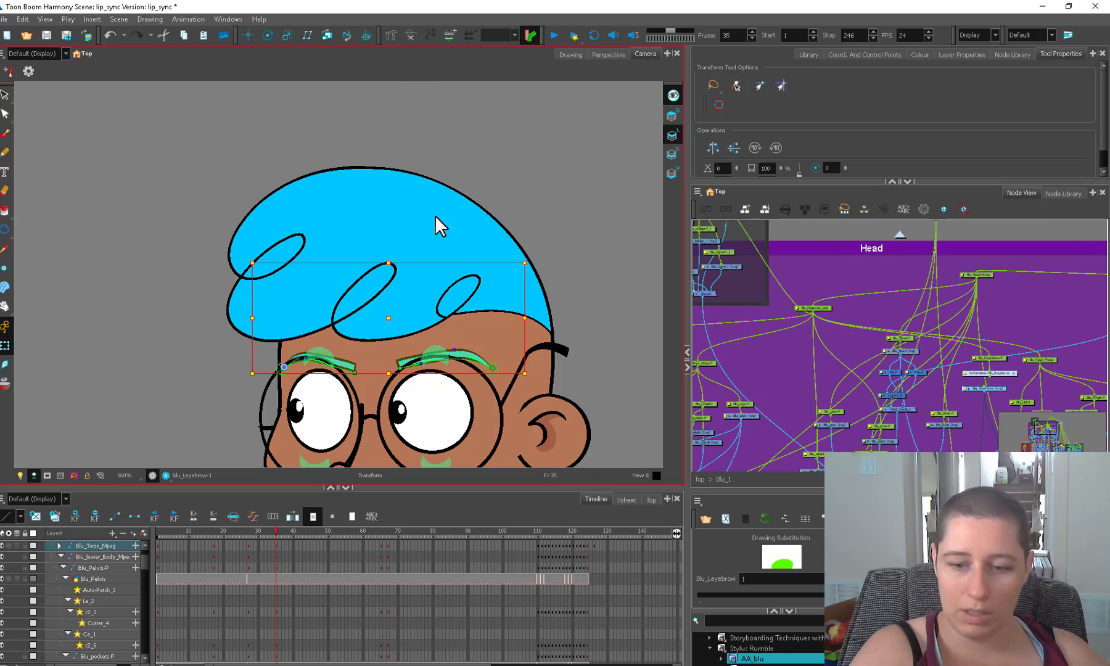
pyautogui.click(597, 310)
pyautogui.moveTo(355, 372); pyautogui.dragTo(303, 322)
pyautogui.moveTo(400, 368); pyautogui.dragTo(431, 321)
# - Fine-tune the curve of the raised eyebrows above the glasses at frame 35
pyautogui.click(573, 306)
pyautogui.press('1')
pyautogui.press('1')
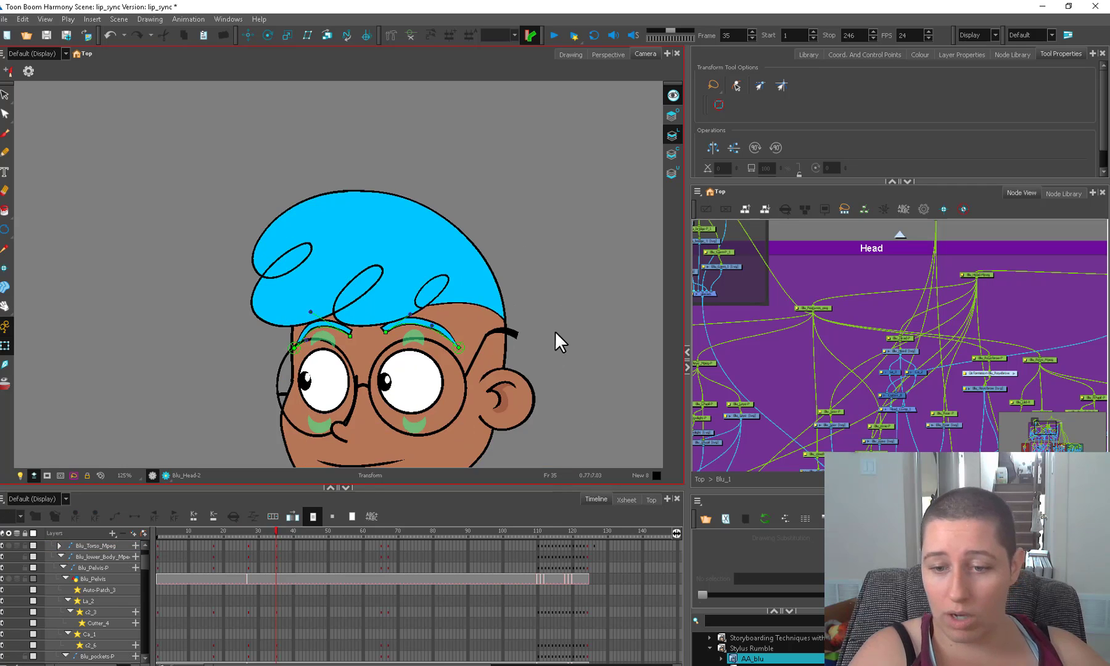
pyautogui.press('2')
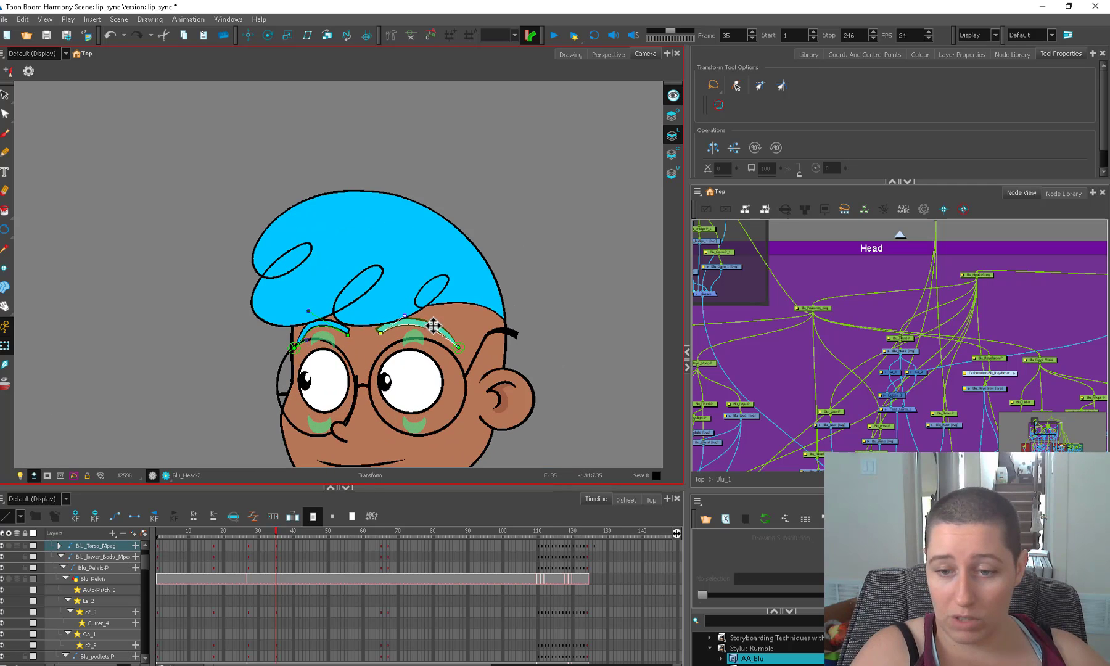
pyautogui.moveTo(433, 326); pyautogui.dragTo(432, 322)
pyautogui.click(557, 336)
# - Switch the mouth to drawing 12 at frame 35, scale it down and move it slightly lower on the face
pyautogui.moveTo(508, 382); pyautogui.dragTo(484, 390)
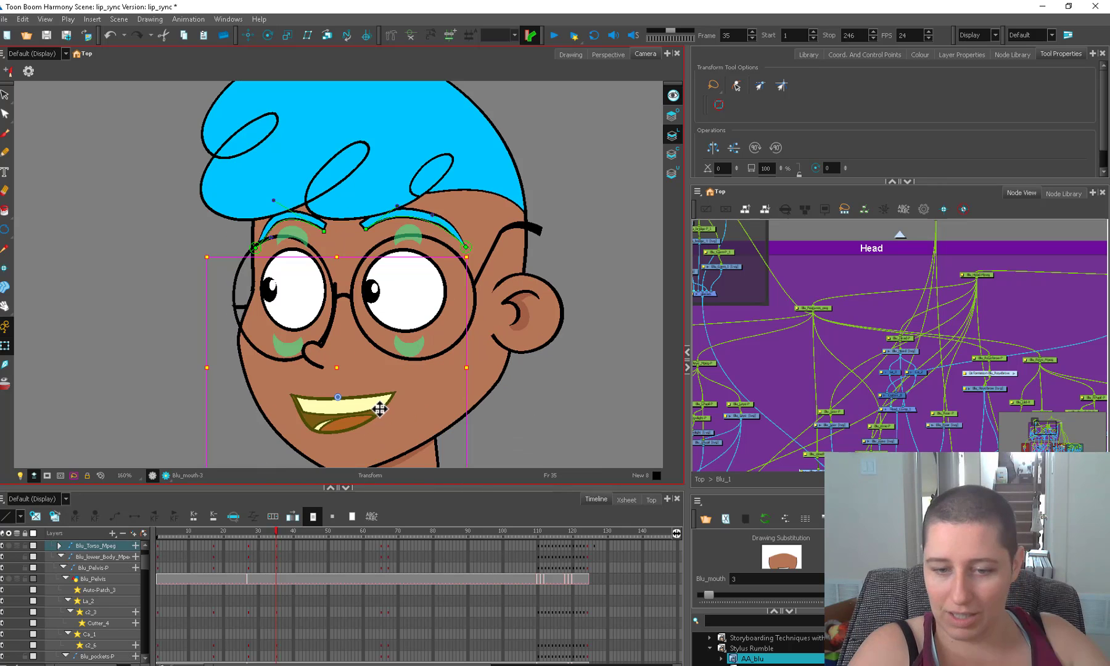
pyautogui.press(']')
pyautogui.press(']')
pyautogui.press(']')
pyautogui.press(']')
pyautogui.press(']')
pyautogui.press(']')
pyautogui.press(']')
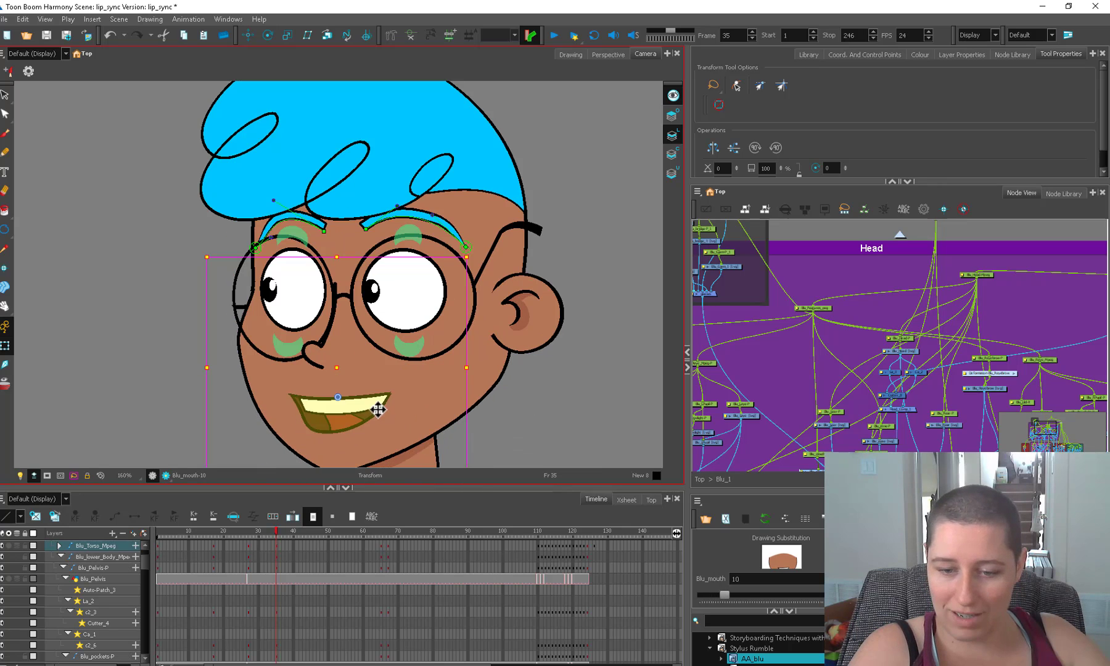
pyautogui.moveTo(468, 260); pyautogui.dragTo(446, 279)
pyautogui.moveTo(346, 400); pyautogui.dragTo(350, 410)
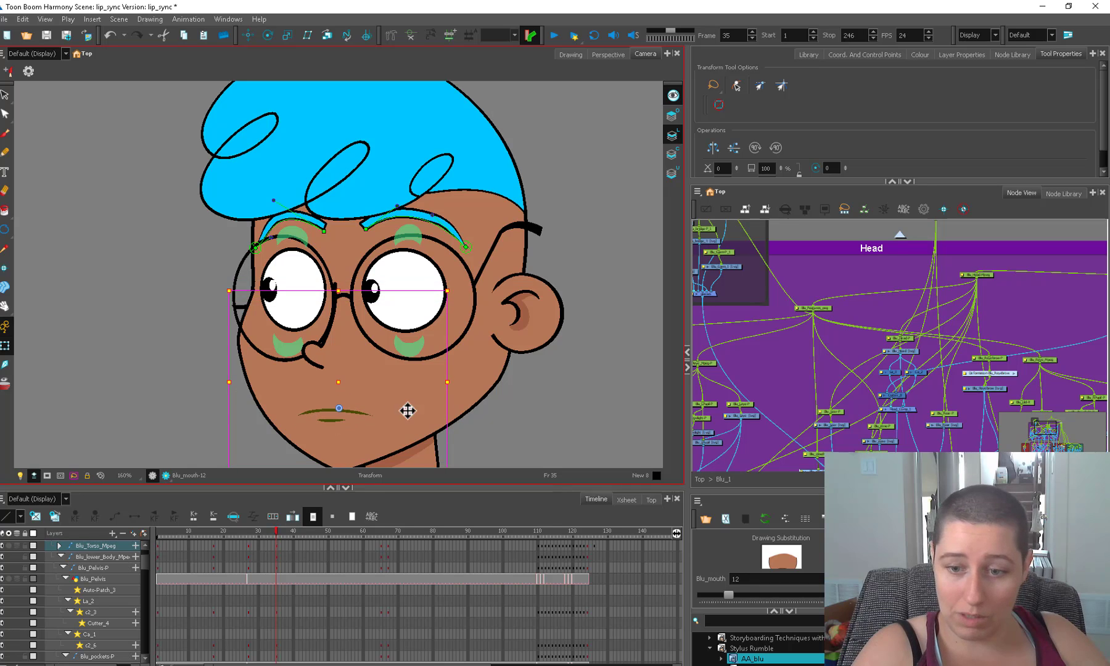
pyautogui.click(496, 442)
pyautogui.press('1')
pyautogui.press('1')
pyautogui.press('1')
pyautogui.press('1')
pyautogui.moveTo(441, 404); pyautogui.dragTo(447, 448)
# - Compare the head pose at frame 35 with the turned head poses at frames 111 and 112
pyautogui.click(275, 529)
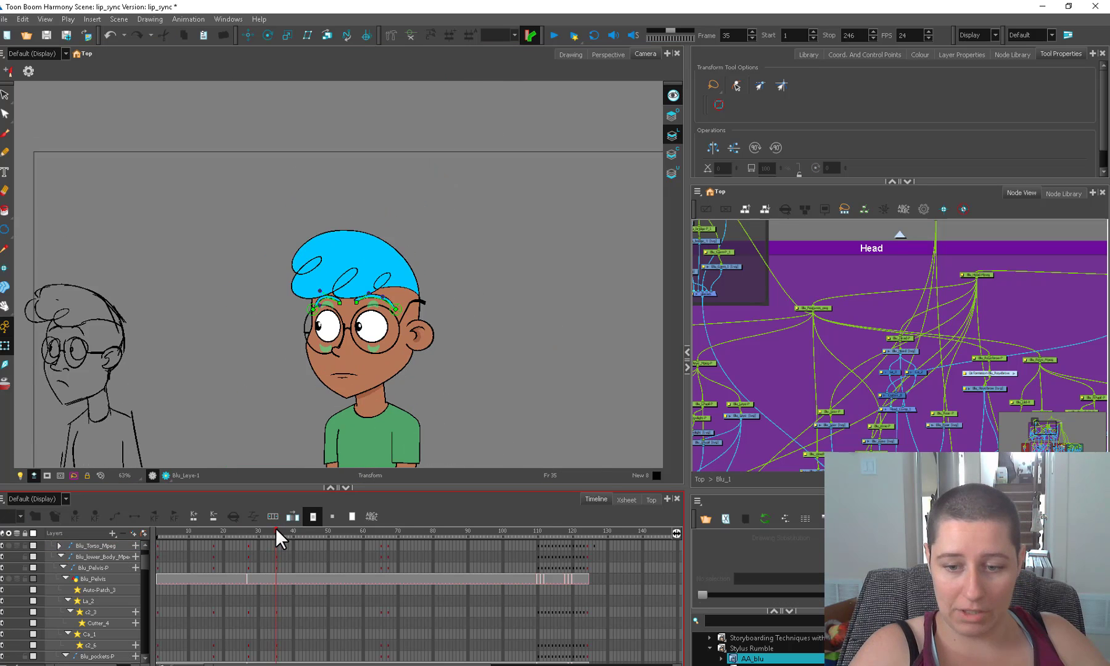
pyautogui.scroll(1, 335, 397)
pyautogui.click(323, 338)
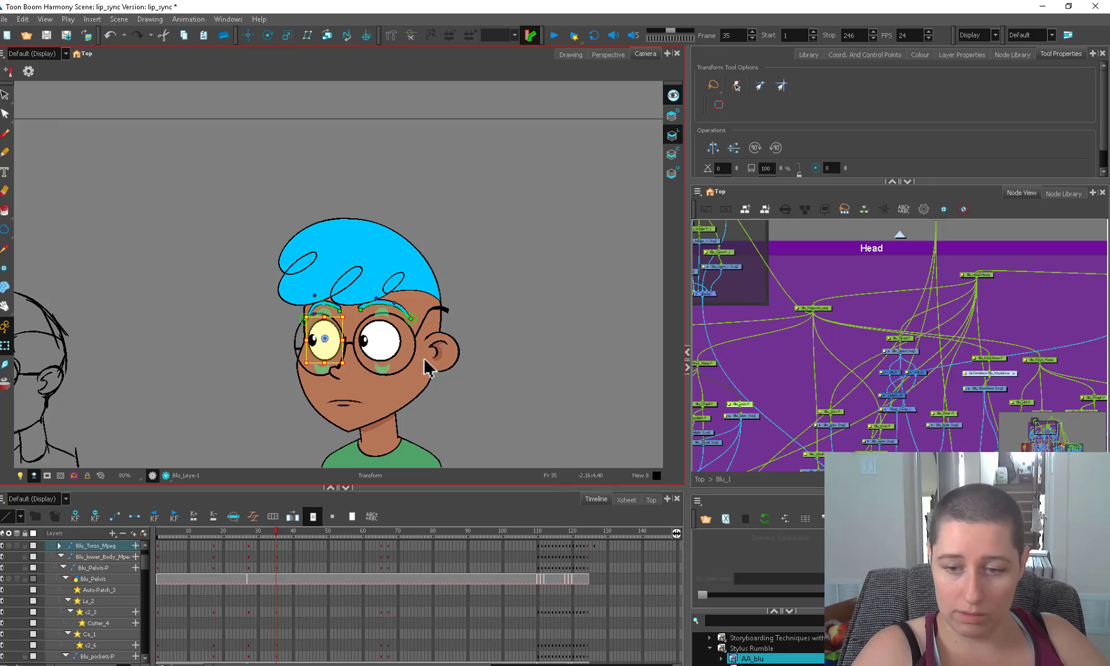
pyautogui.click(541, 530)
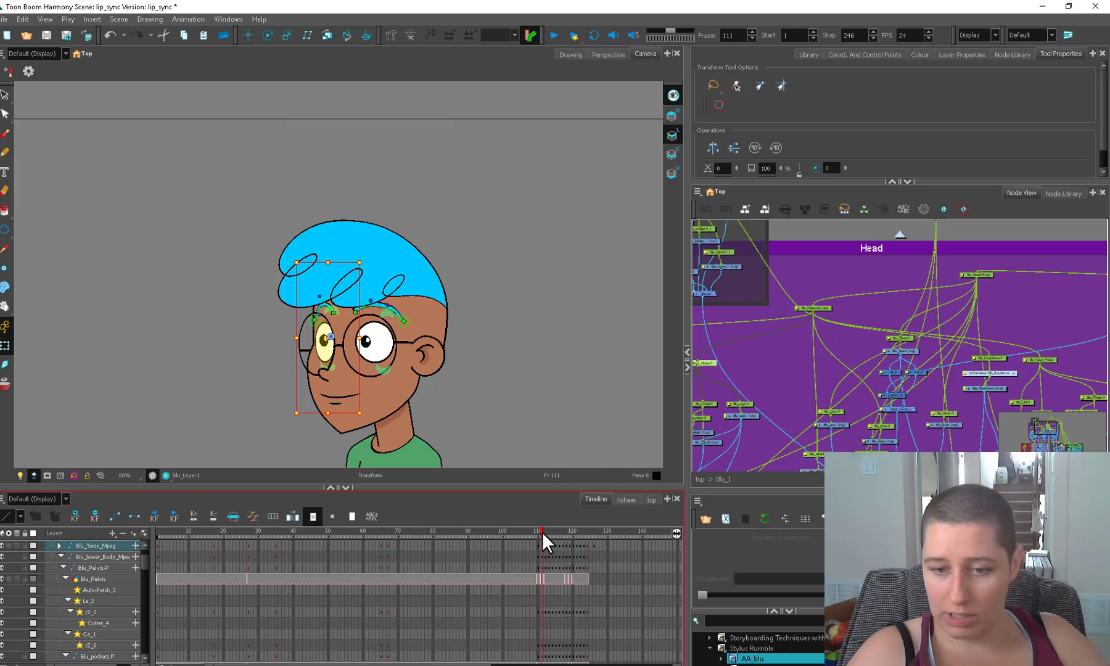
pyautogui.click(540, 546)
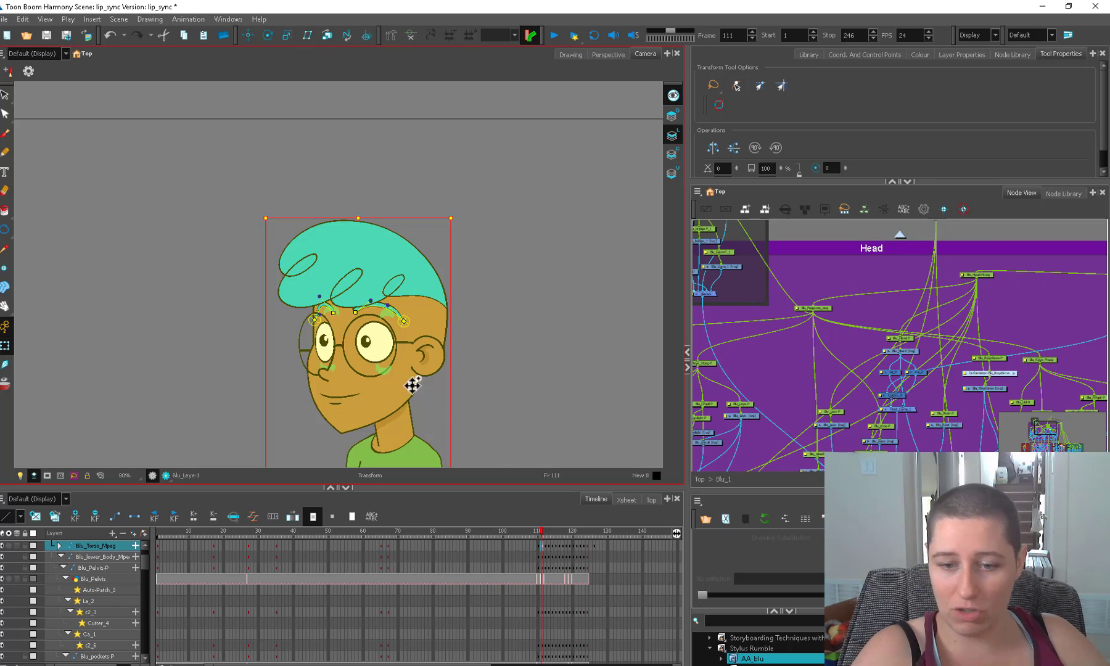
pyautogui.click(280, 530)
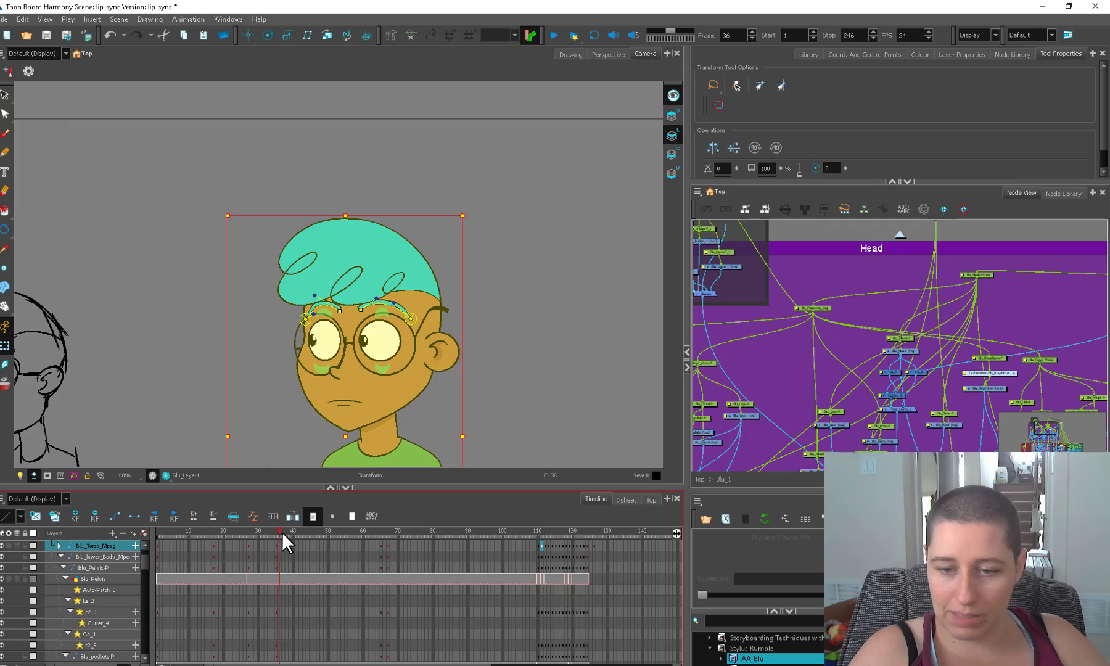
pyautogui.moveTo(533, 528); pyautogui.dragTo(540, 527)
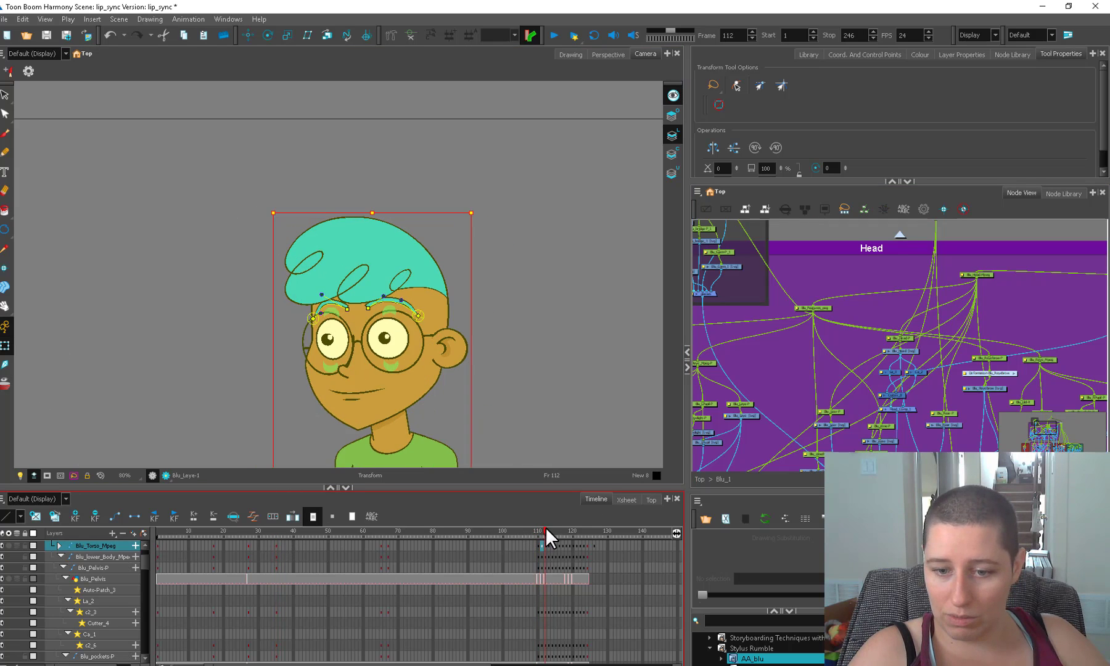
# - Copy the head master peg's keyframe from around frame 110 to frame 35
pyautogui.click(274, 542)
pyautogui.click(534, 546)
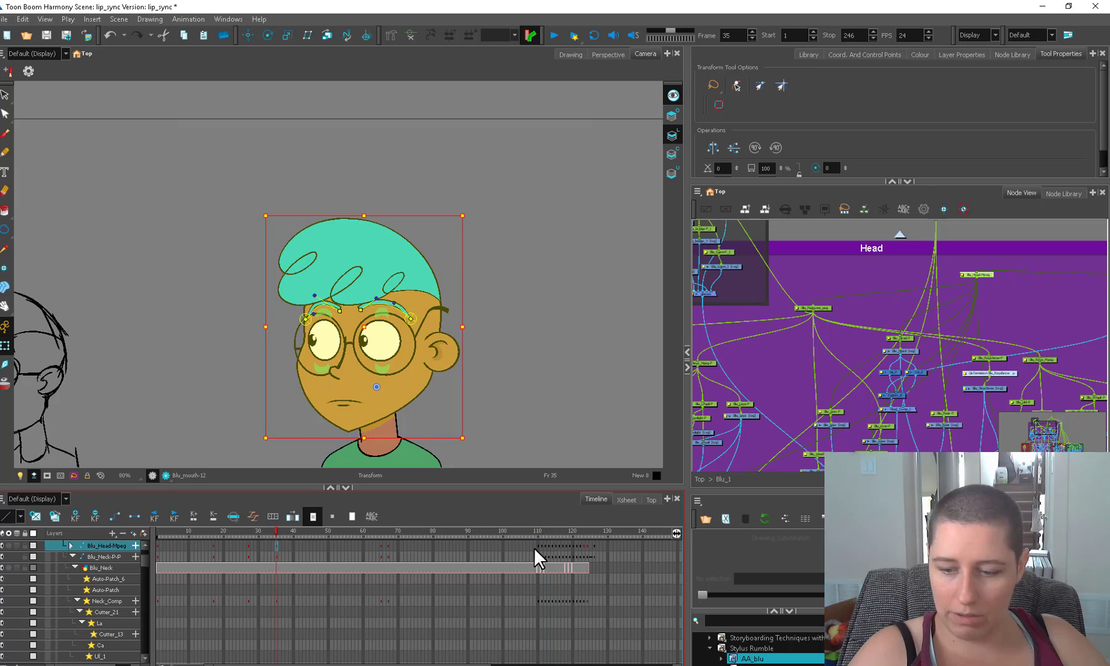
pyautogui.click(276, 544)
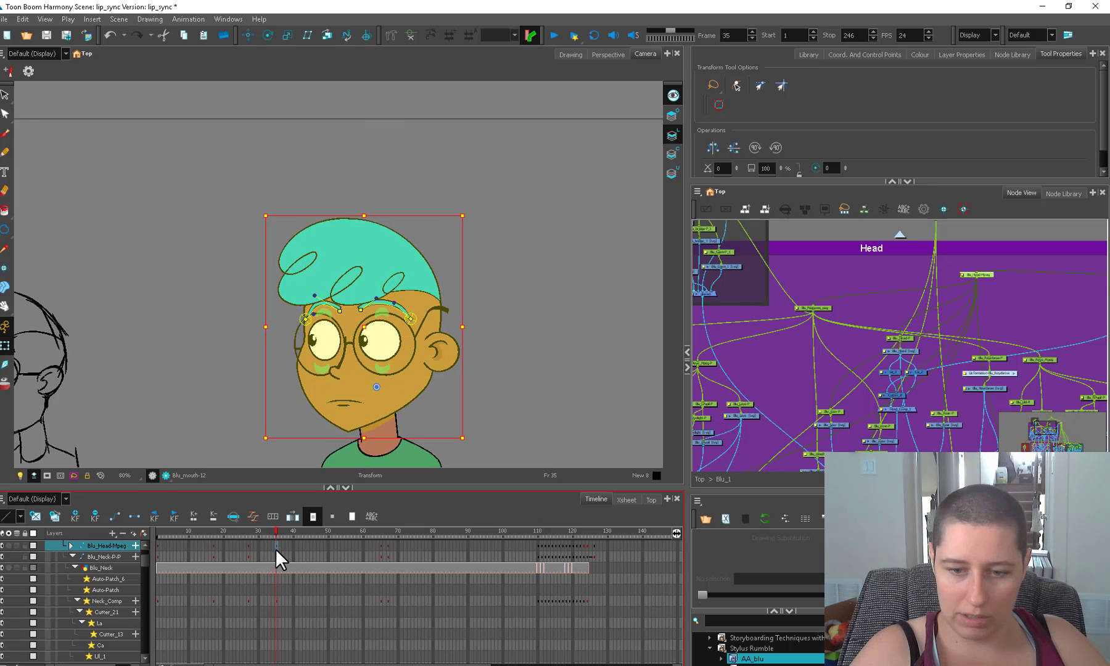
pyautogui.hotkey('ctrl', 'v')
pyautogui.moveTo(439, 214); pyautogui.dragTo(433, 207)
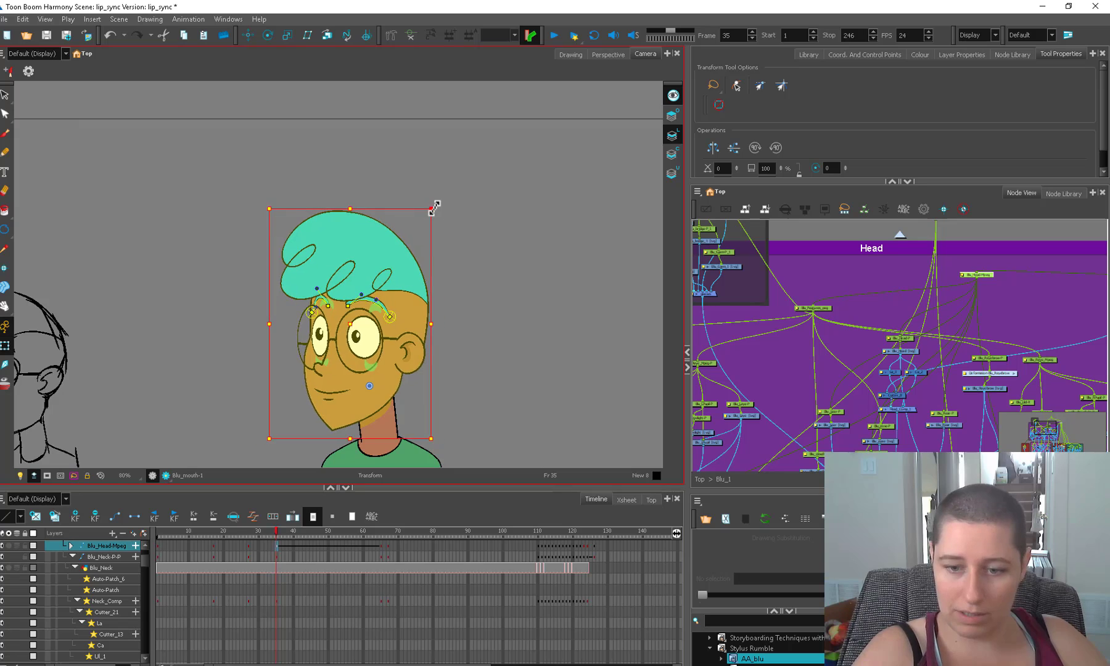
pyautogui.hotkey('ctrl', 'z')
pyautogui.moveTo(275, 529)
pyautogui.mouseDown()
pyautogui.moveTo(379, 494)
pyautogui.moveTo(280, 519)
pyautogui.mouseUp()
pyautogui.click(276, 544)
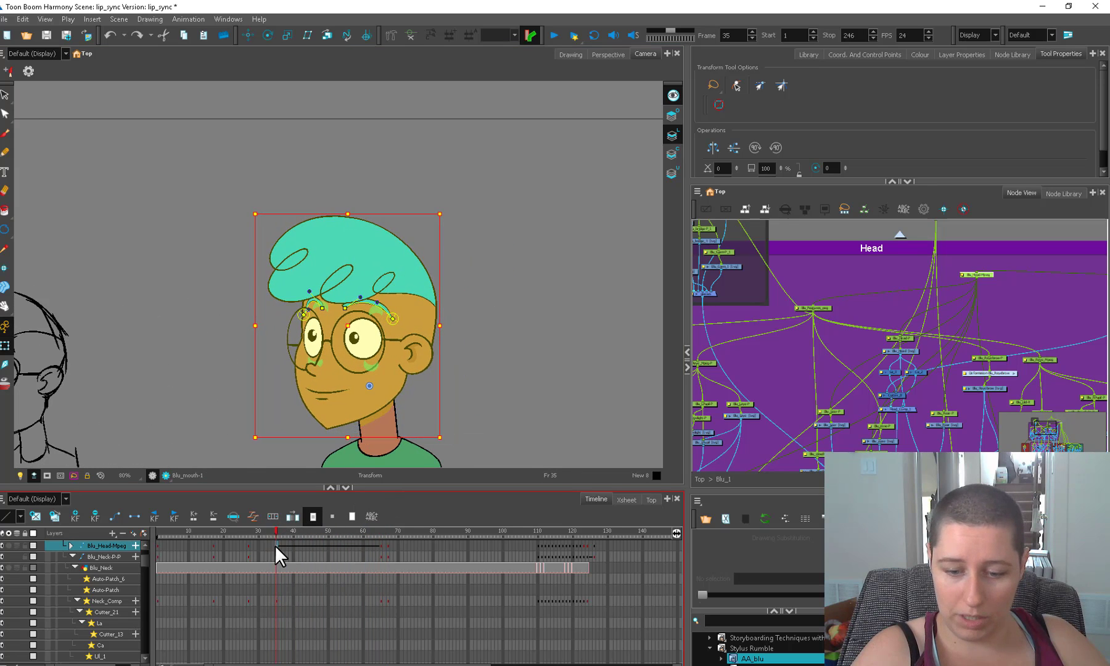
pyautogui.hotkey('ctrl', 'k')
pyautogui.press('Escape')
# - Shift both pupils of the turned head toward the left edges of the eyes at frame 35
pyautogui.press('2')
pyautogui.press('2')
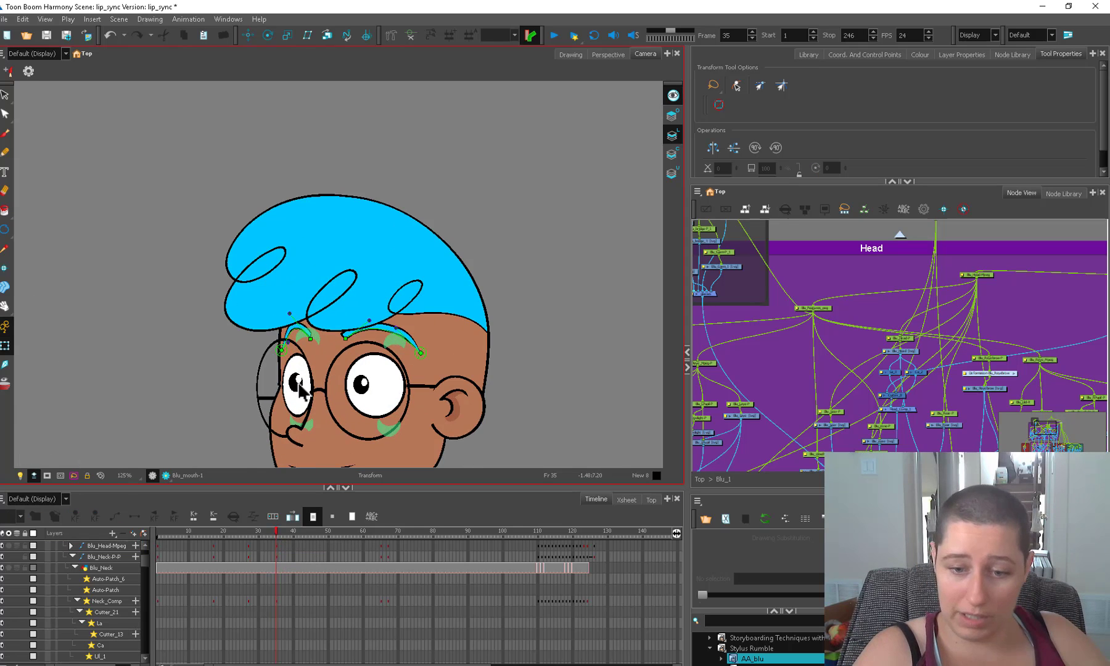
pyautogui.click(299, 383)
pyautogui.press('2')
pyautogui.press('b')
pyautogui.press('b')
pyautogui.moveTo(291, 416); pyautogui.dragTo(284, 418)
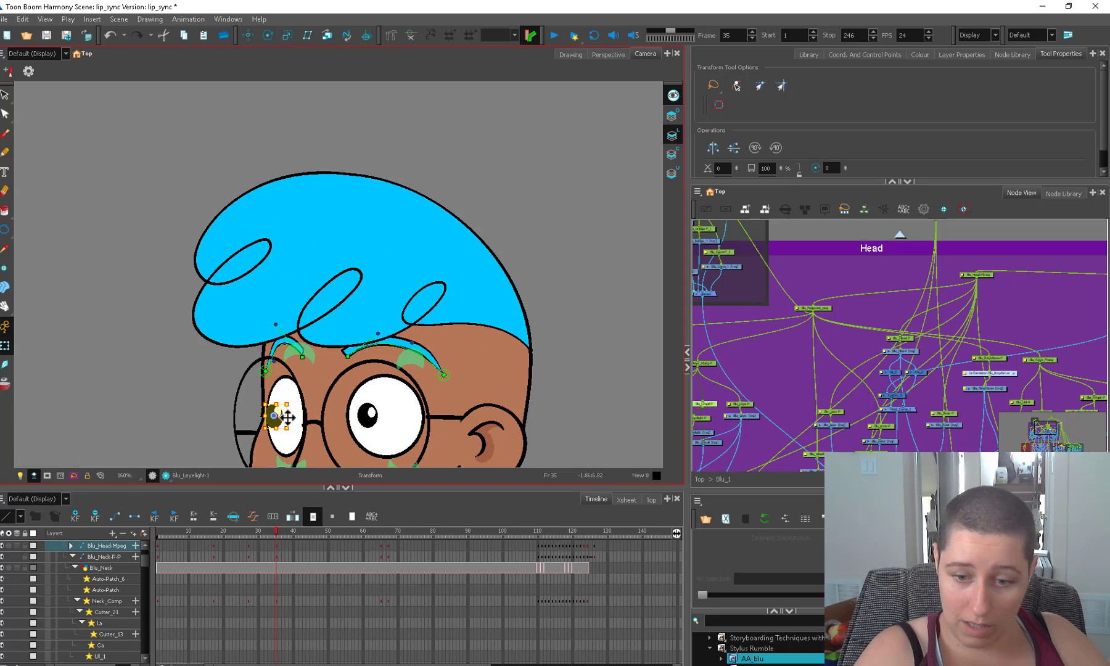
pyautogui.click(374, 420)
pyautogui.moveTo(374, 425); pyautogui.dragTo(363, 426)
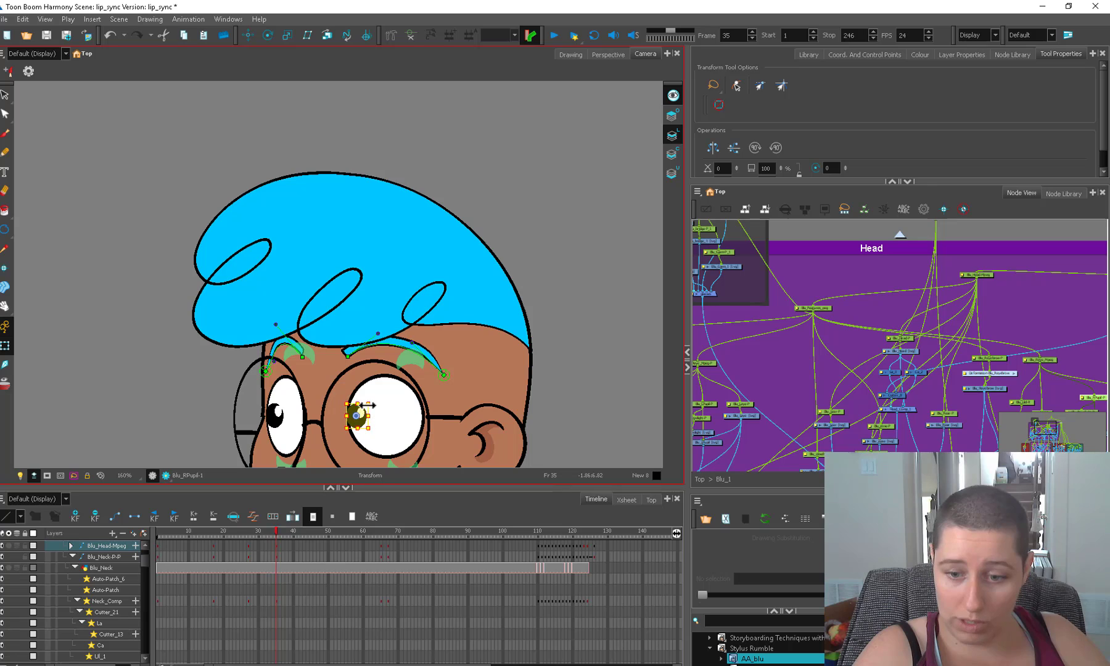
# - Change the turned head's mouth to drawing 12 at frame 35 and nudge it slightly upward
pyautogui.hotkey('shift', 'm')
pyautogui.press('2')
pyautogui.press('2')
pyautogui.press('2')
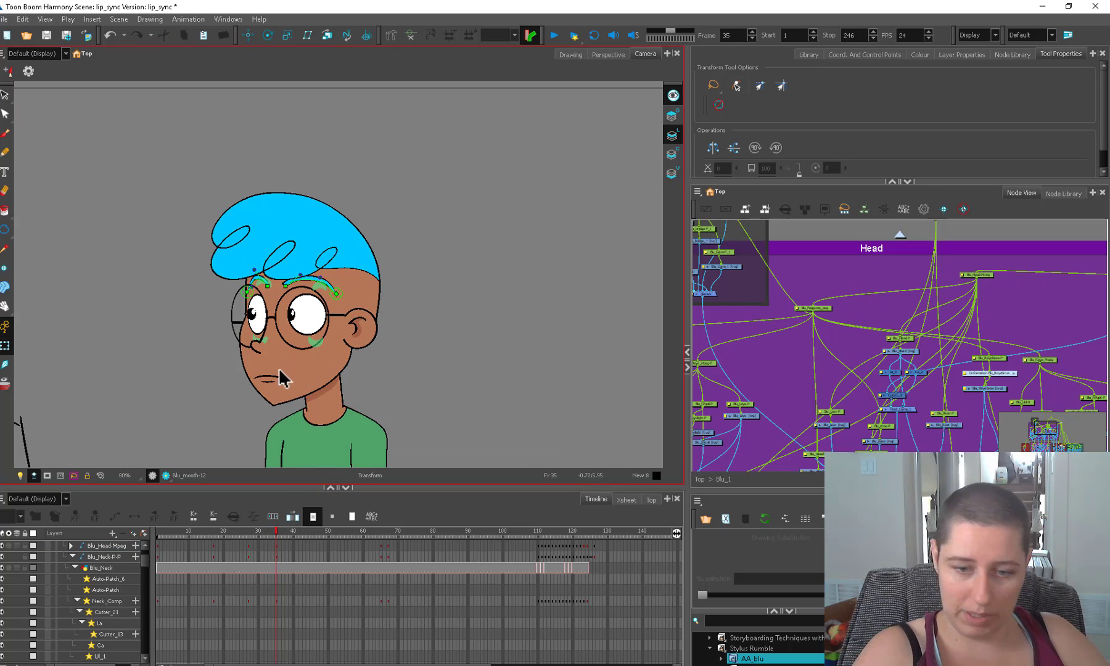
pyautogui.click(278, 377)
pyautogui.press('b')
pyautogui.moveTo(278, 375); pyautogui.dragTo(277, 372)
pyautogui.click(254, 406)
pyautogui.press('1')
pyautogui.press('1')
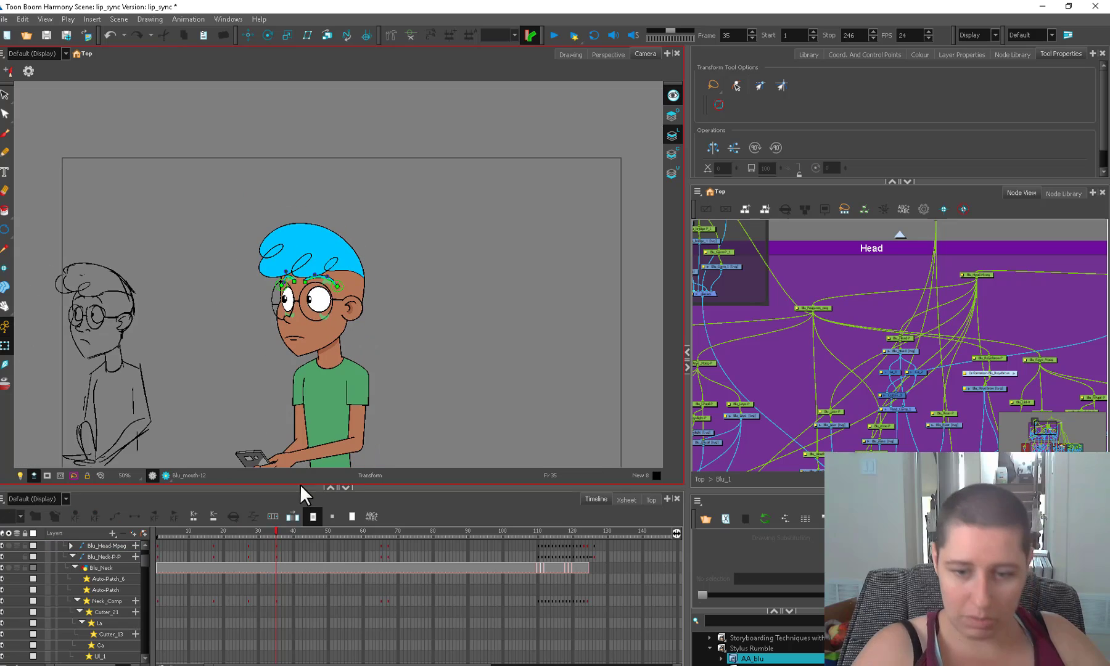
# - Compare the character's pose at frame 35 with the pose at frame 34
pyautogui.moveTo(274, 531)
pyautogui.mouseDown()
pyautogui.moveTo(190, 538)
pyautogui.moveTo(273, 527)
pyautogui.mouseUp()
pyautogui.moveTo(281, 528); pyautogui.dragTo(276, 528)
pyautogui.press(',')
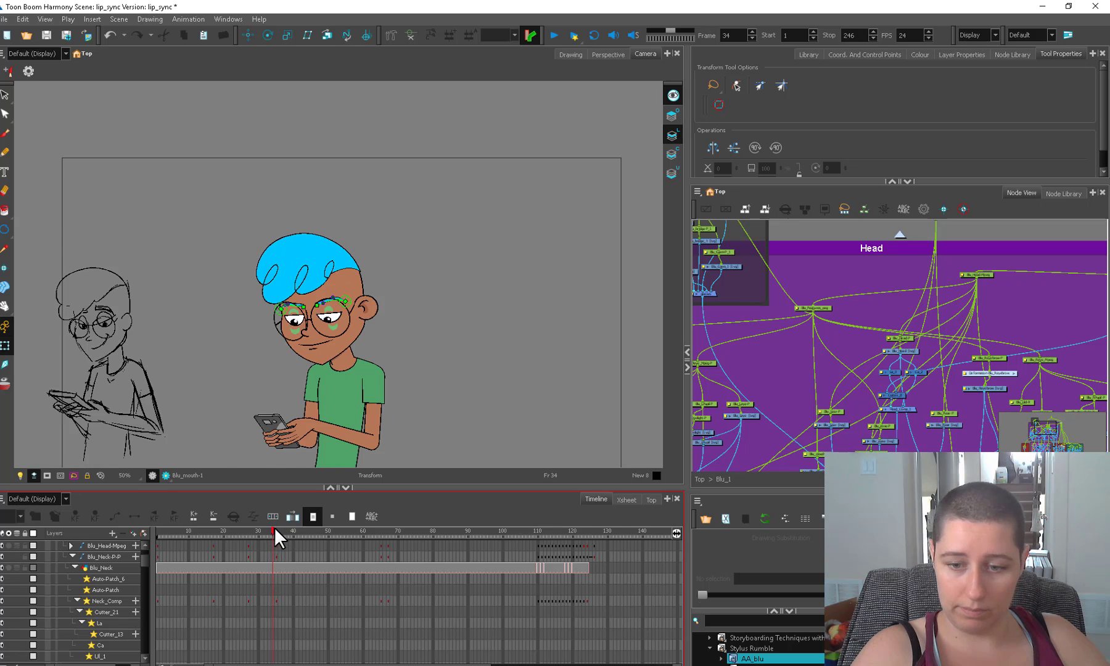
pyautogui.press('.')
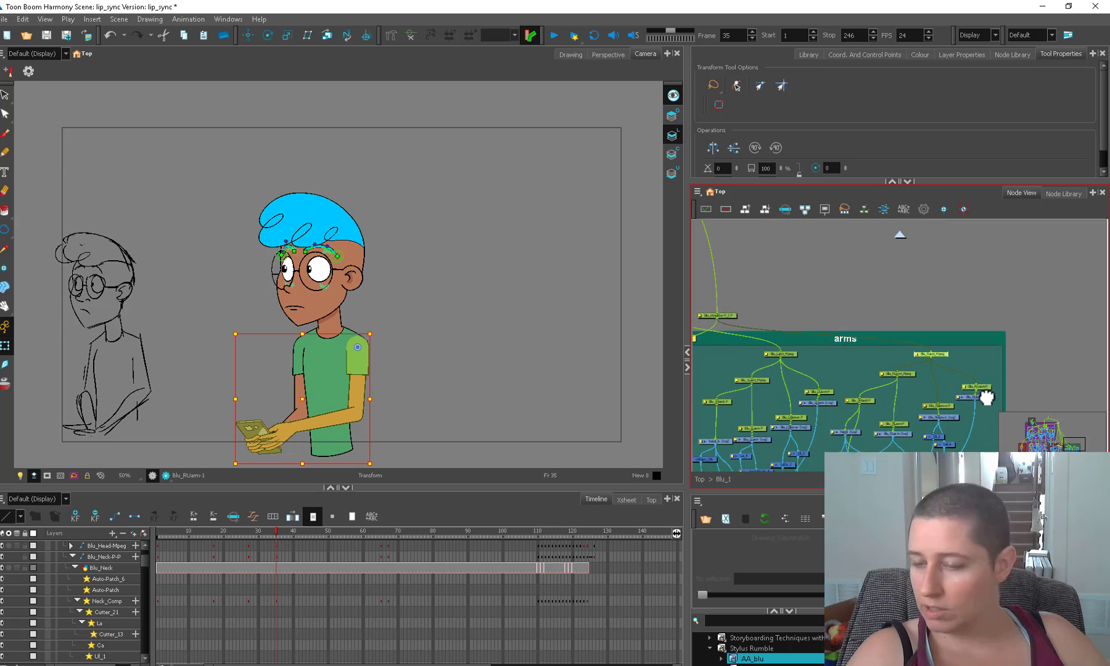
# - Nudge both arms together slightly down and to the right at frame 35 using their master pegs
pyautogui.moveTo(983, 396); pyautogui.dragTo(1013, 395)
pyautogui.keyDown('shift'); pyautogui.click(795, 353); pyautogui.keyUp('shift')
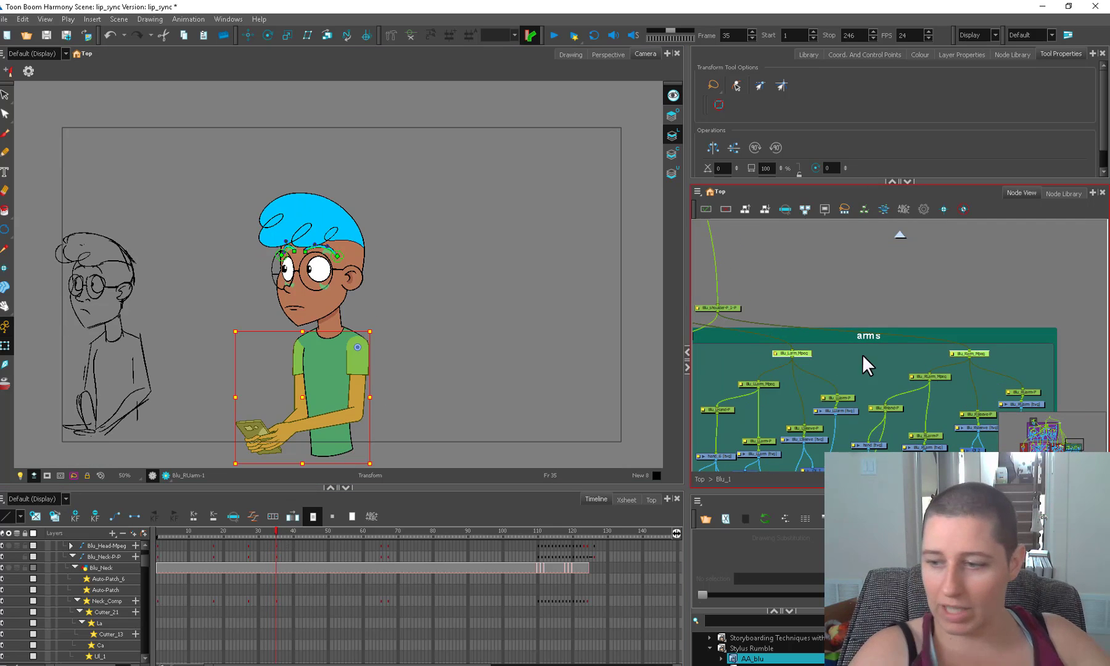
pyautogui.click(810, 352)
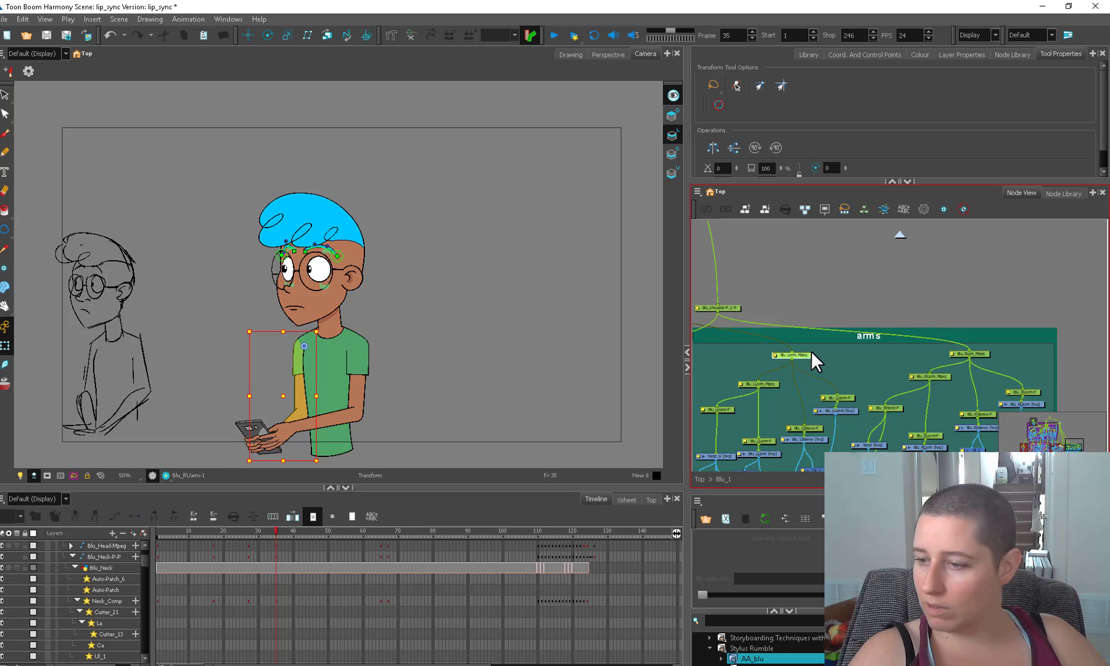
pyautogui.click(973, 351)
pyautogui.click(411, 392)
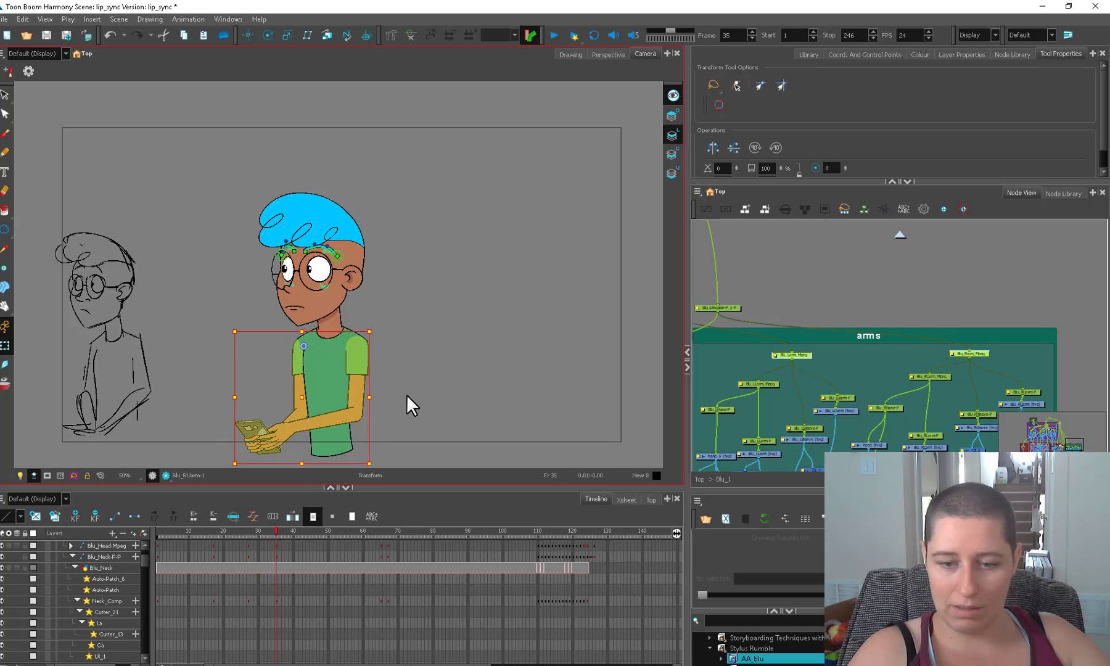
pyautogui.press('Right')
pyautogui.press('Down')
pyautogui.press('Down')
pyautogui.press('Down')
pyautogui.press('Down')
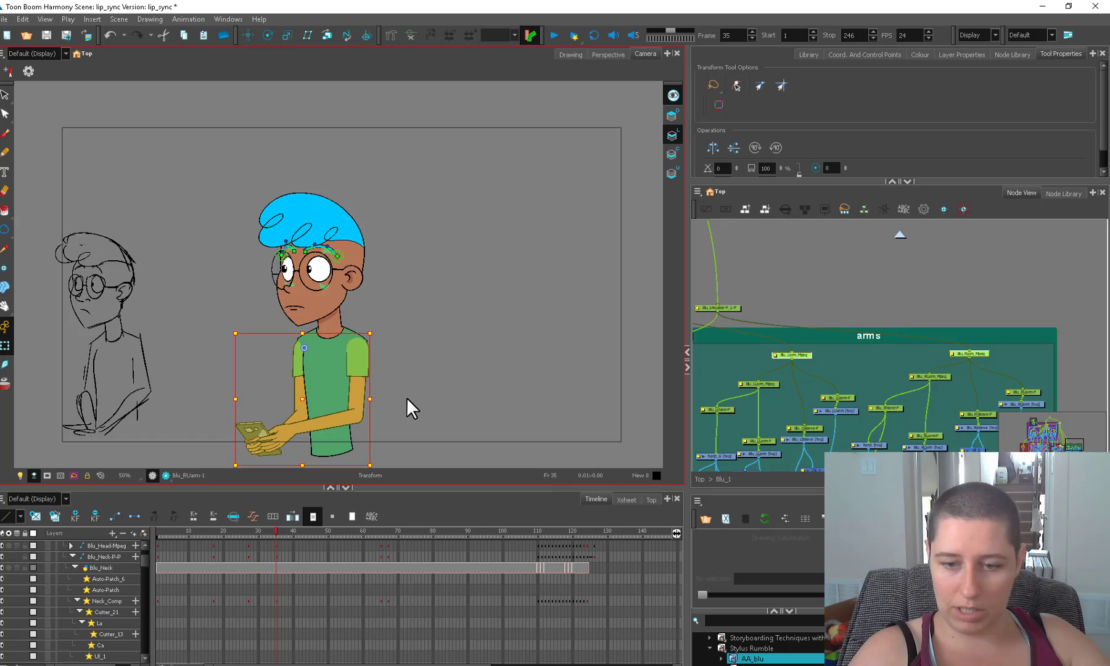
# - Display the deformation controls of both shoulder drawings in the Torso group
pyautogui.click(378, 357)
pyautogui.click(398, 338)
pyautogui.press('2')
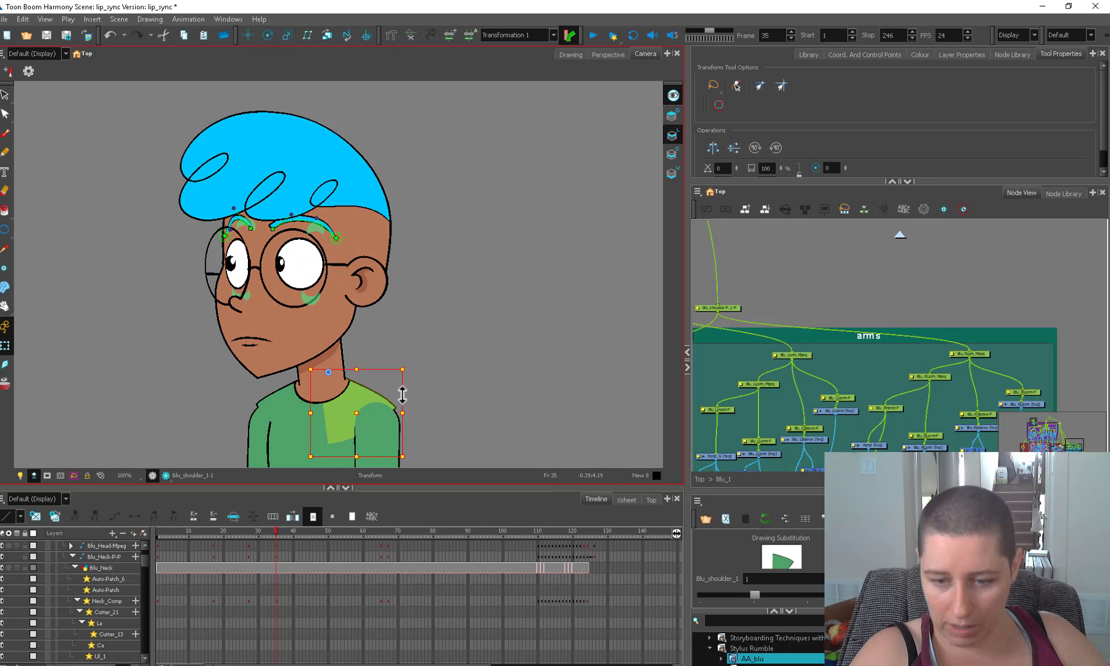
pyautogui.moveTo(822, 401); pyautogui.dragTo(1082, 395)
pyautogui.click(824, 354)
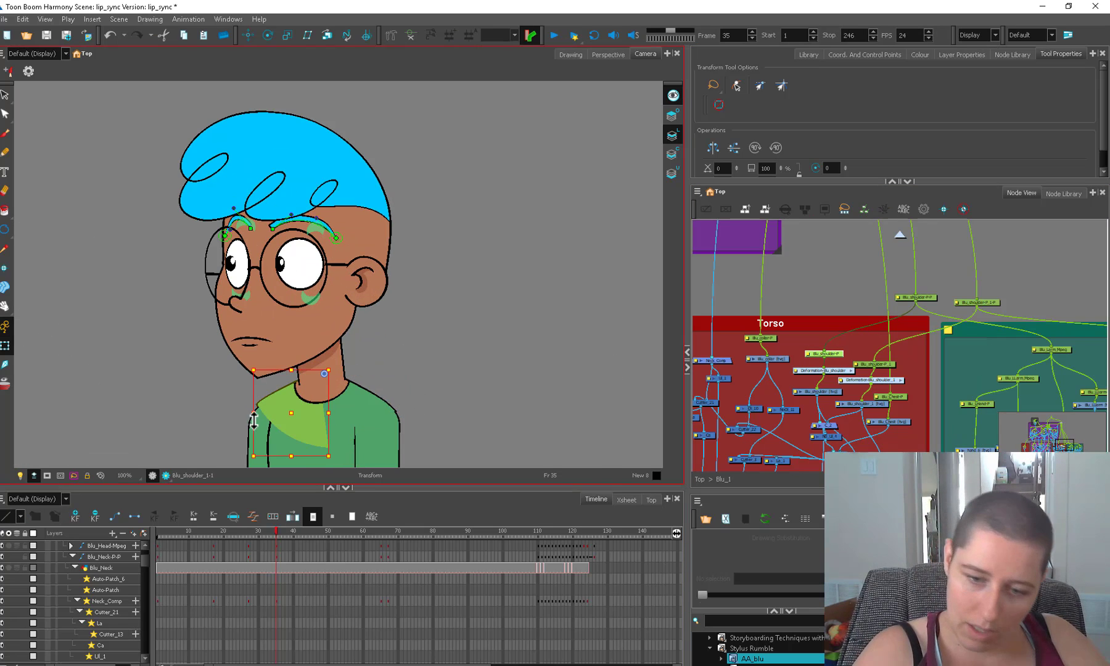
pyautogui.click(826, 396)
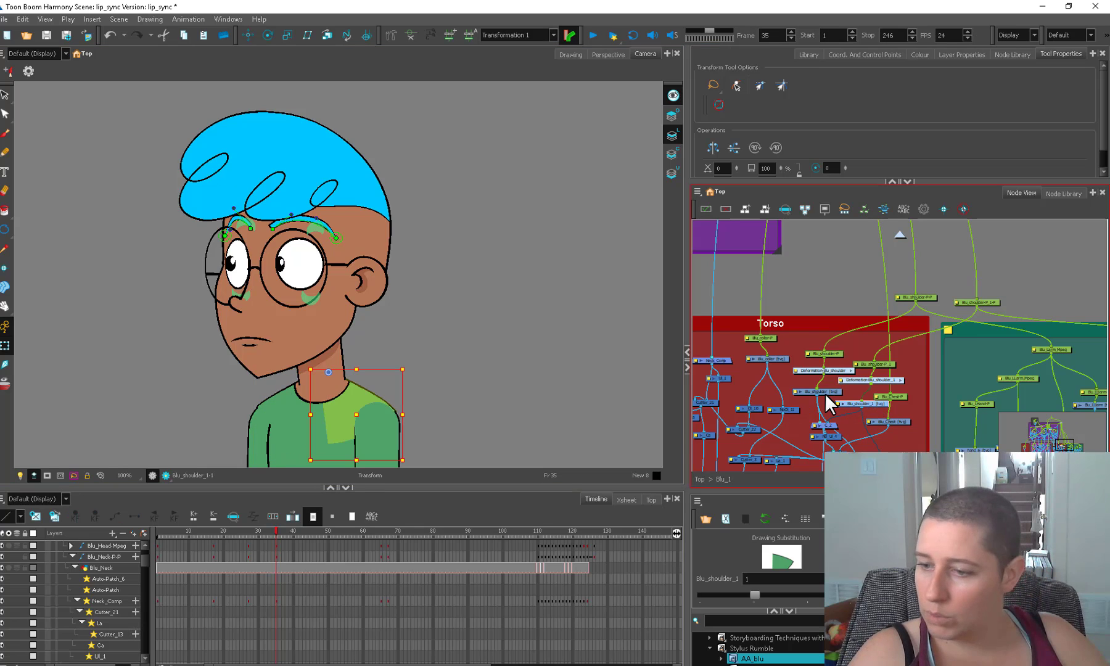
pyautogui.keyDown('shift'); pyautogui.click(826, 395); pyautogui.keyUp('shift')
pyautogui.click(410, 35)
pyautogui.click(416, 369)
pyautogui.press('space')
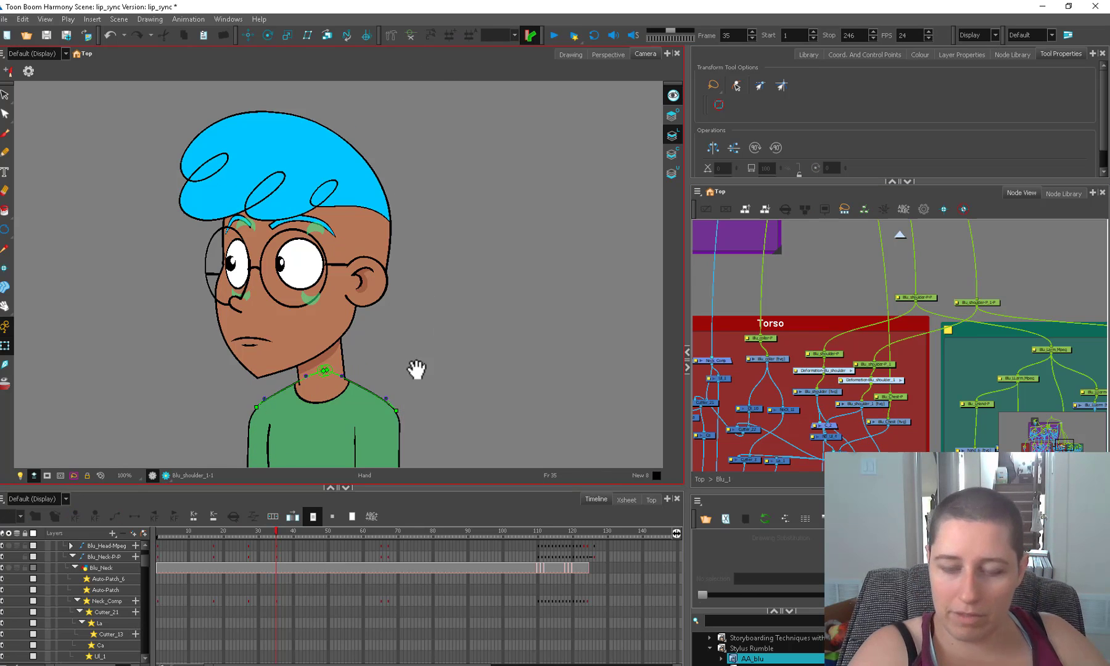
# - Reshape the far shoulder's deformation curve between its outer point and the neck at frame 35
pyautogui.moveTo(416, 369); pyautogui.dragTo(413, 292)
pyautogui.press('2')
pyautogui.press('2')
pyautogui.press('2')
pyautogui.moveTo(473, 421); pyautogui.dragTo(474, 424)
pyautogui.click(127, 415)
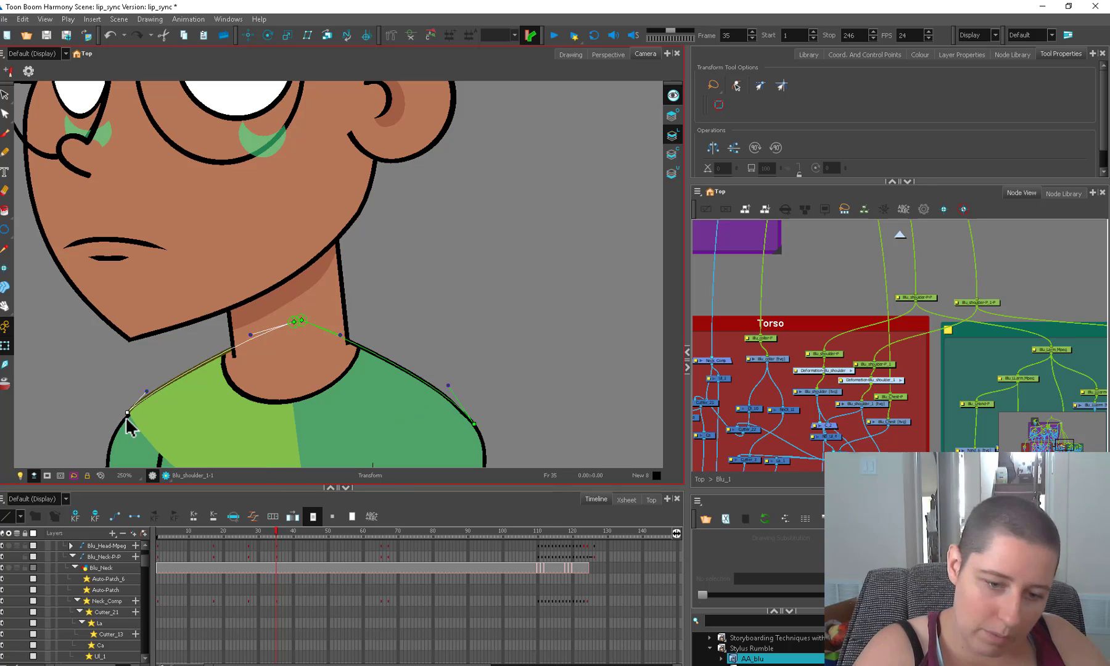
pyautogui.moveTo(126, 418); pyautogui.dragTo(145, 388)
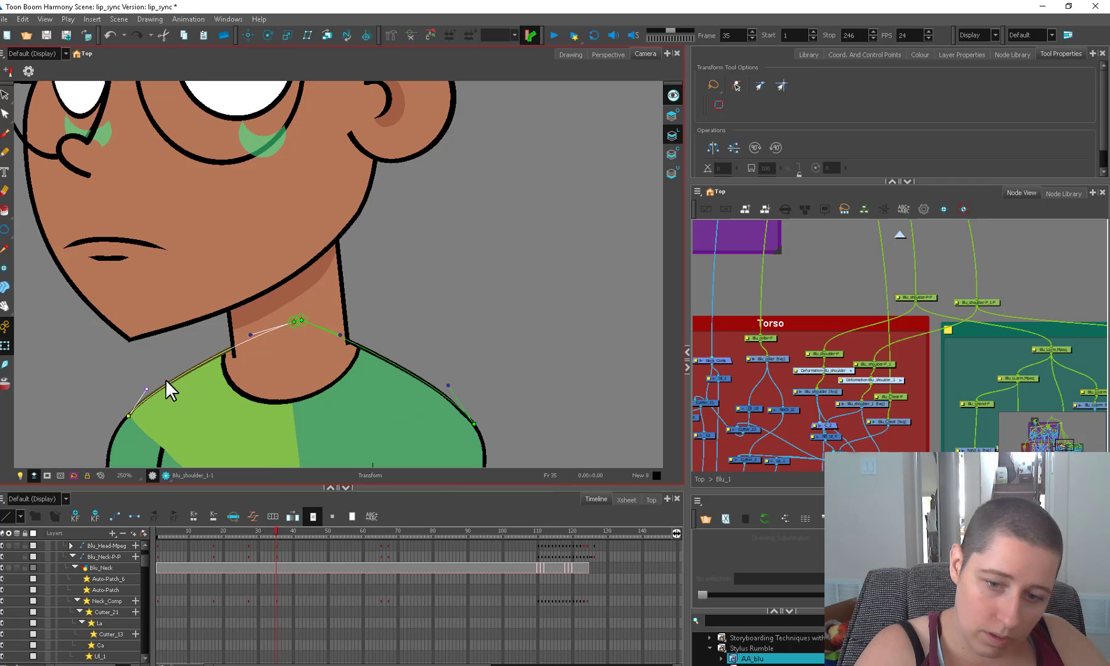
pyautogui.click(248, 338)
pyautogui.scroll(-5, 415, 356)
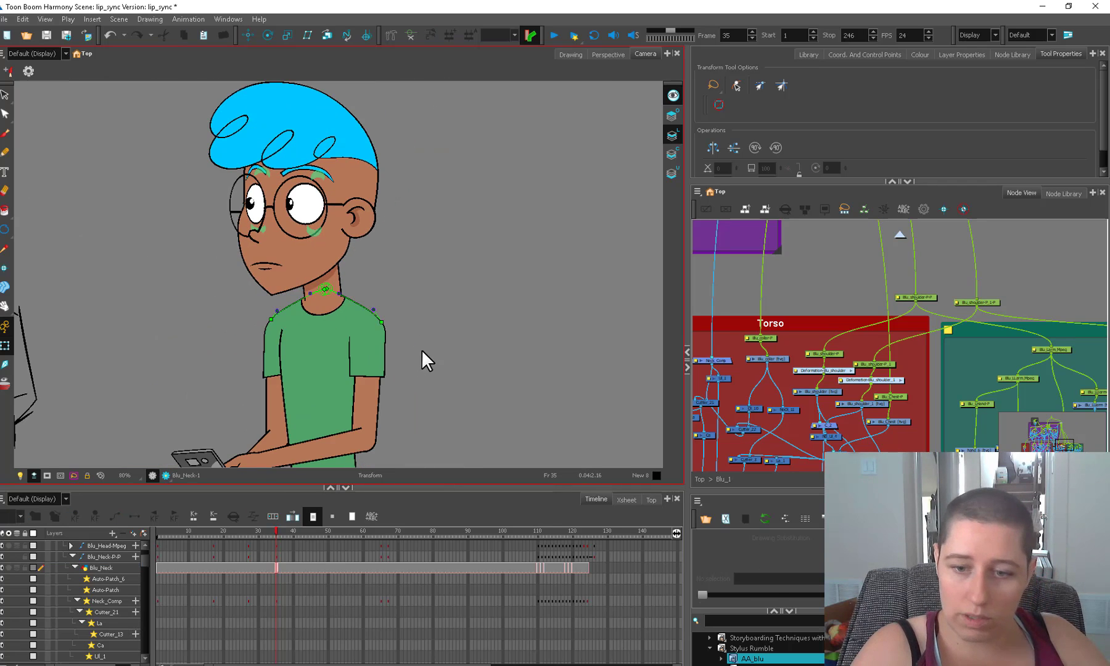
pyautogui.scroll(-2, 333, 319)
pyautogui.click(272, 528)
pyautogui.click(277, 531)
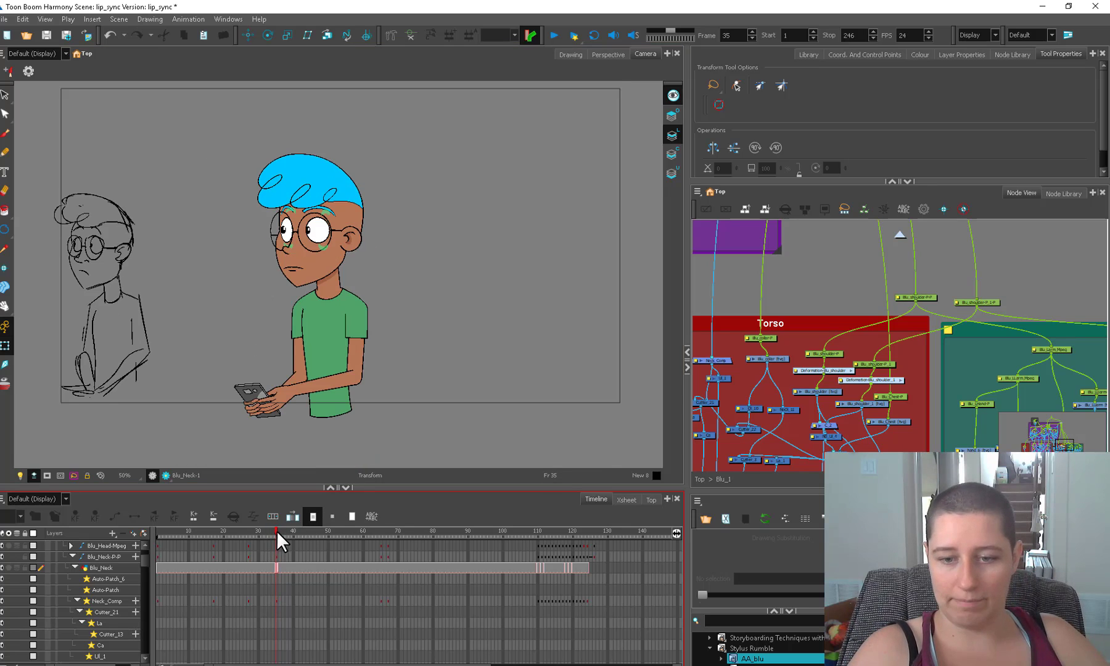
# - Shift the whole near arm slightly inward toward the torso at frame 35 and check it against earlier frames
pyautogui.click(367, 328)
pyautogui.press('b')
pyautogui.moveTo(359, 331); pyautogui.dragTo(353, 331)
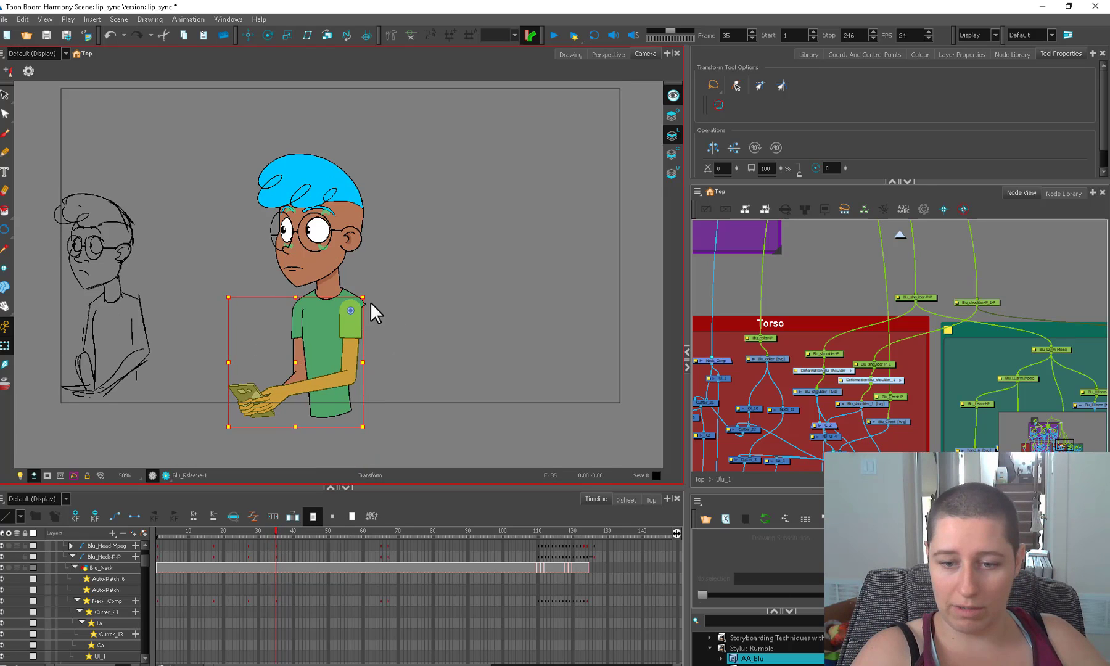
pyautogui.press('Escape')
pyautogui.click(368, 310)
pyautogui.scroll(4, 352, 316)
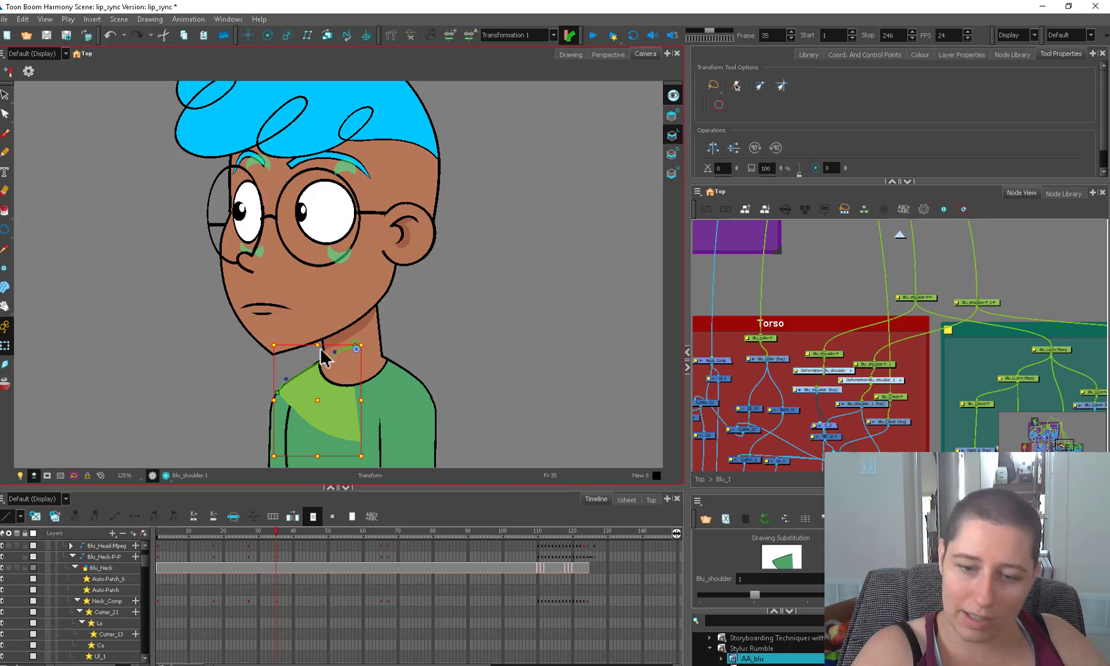
pyautogui.click(328, 345)
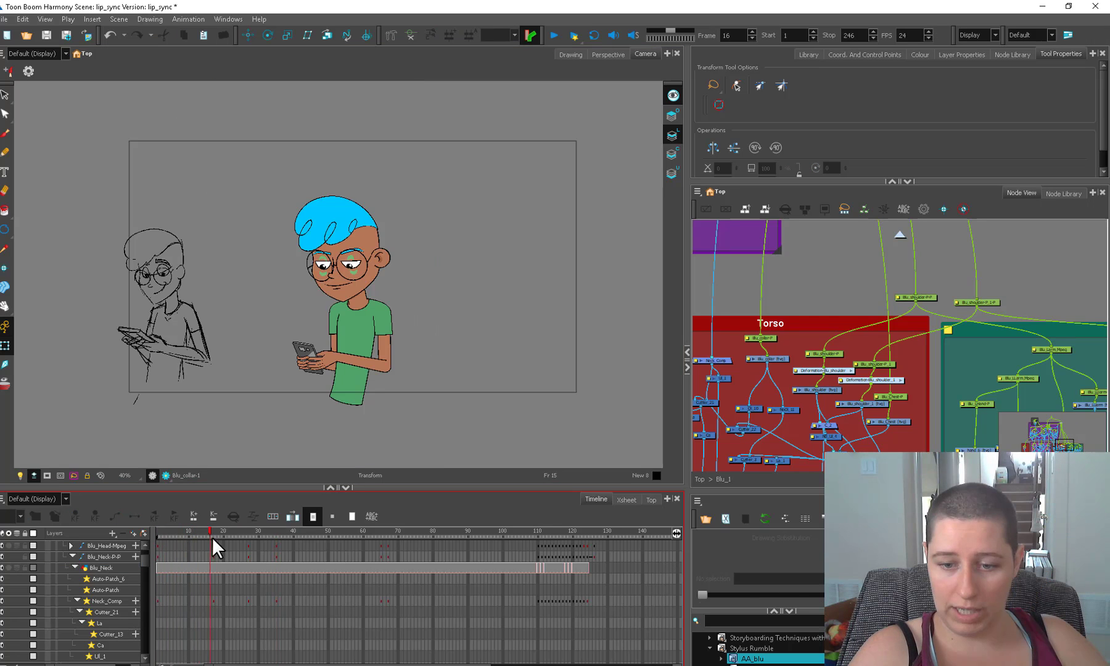
pyautogui.moveTo(213, 536); pyautogui.dragTo(317, 529)
# - Try to rotate the near forearm upward from the elbow at frame 35
pyautogui.click(312, 406)
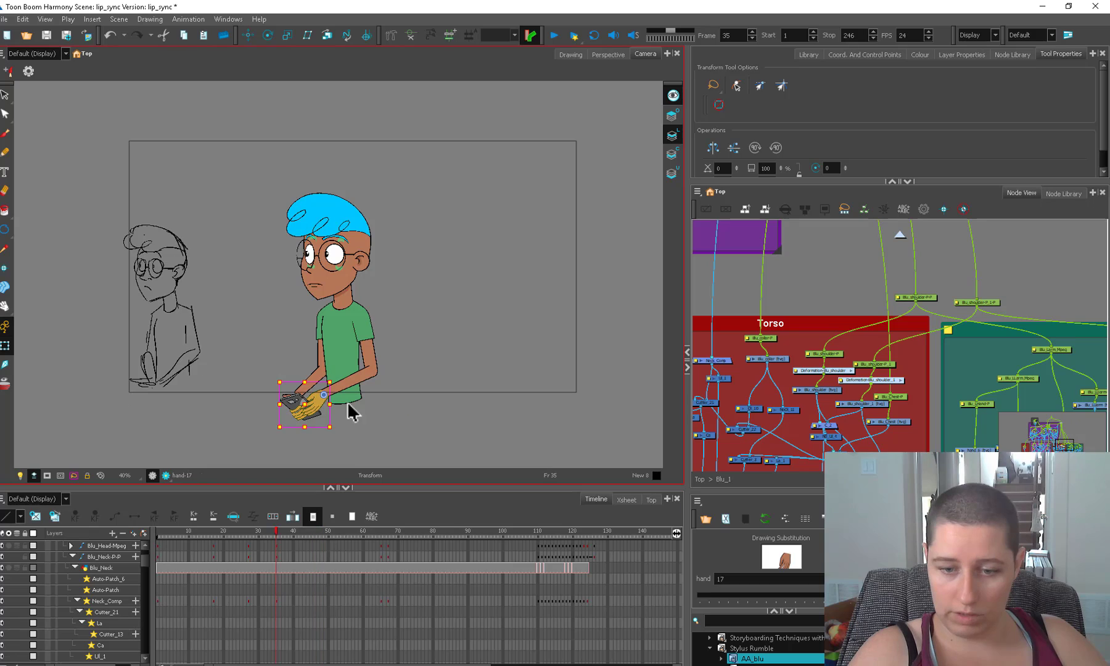
pyautogui.press('b')
pyautogui.press('b')
pyautogui.moveTo(380, 432); pyautogui.dragTo(370, 435)
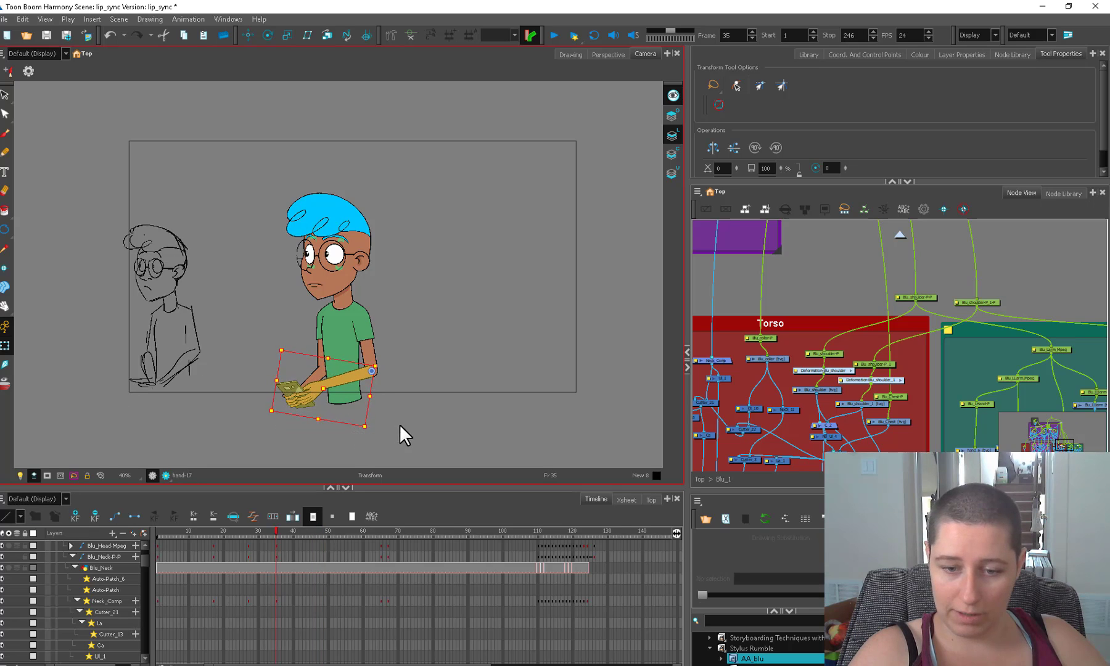
pyautogui.click(400, 424)
pyautogui.press('2')
pyautogui.click(277, 530)
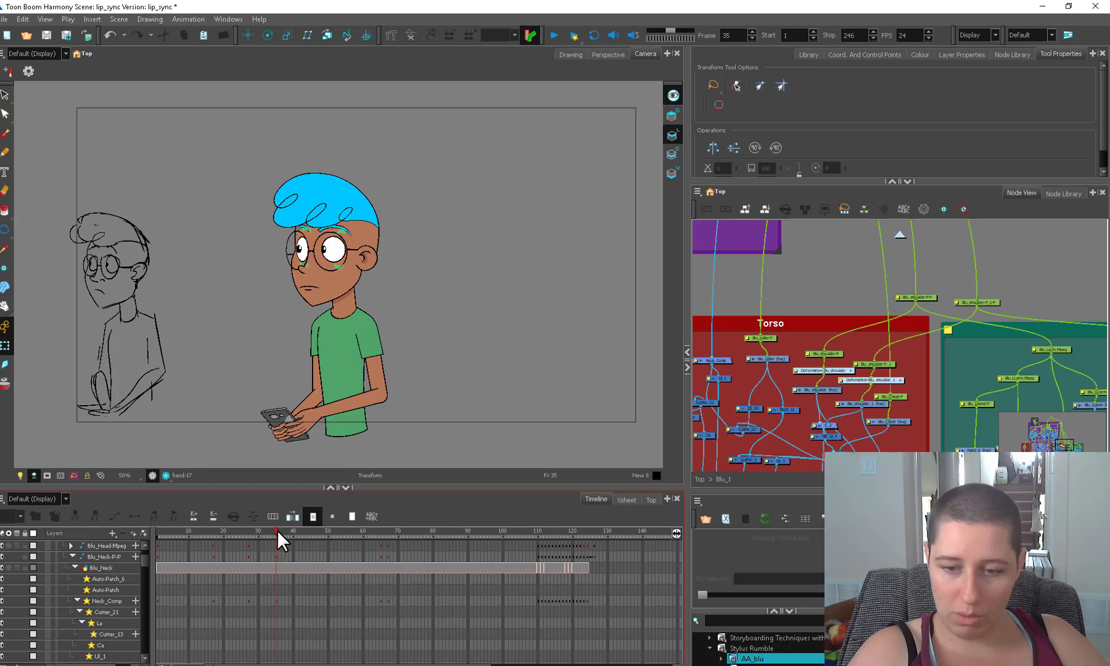
pyautogui.hotkey('ctrl', 'z')
pyautogui.hotkey('ctrl', 'z')
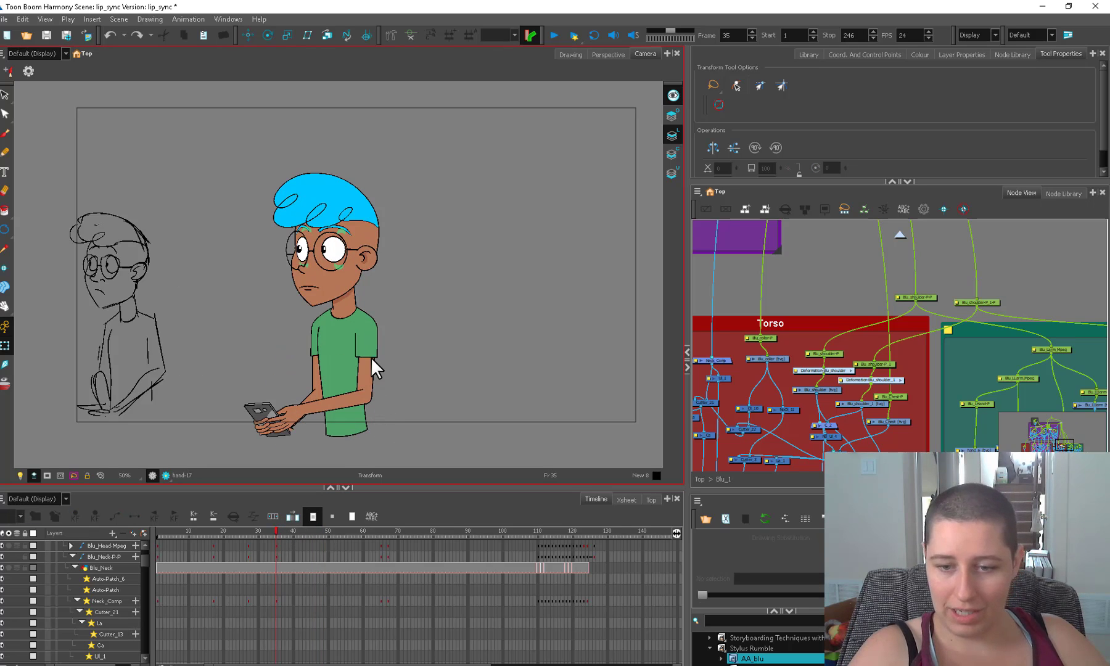
# - Rotate the near arm backward at the shoulder and raise its forearm at the elbow at frame 35
pyautogui.click(369, 380)
pyautogui.press('b')
pyautogui.press('b')
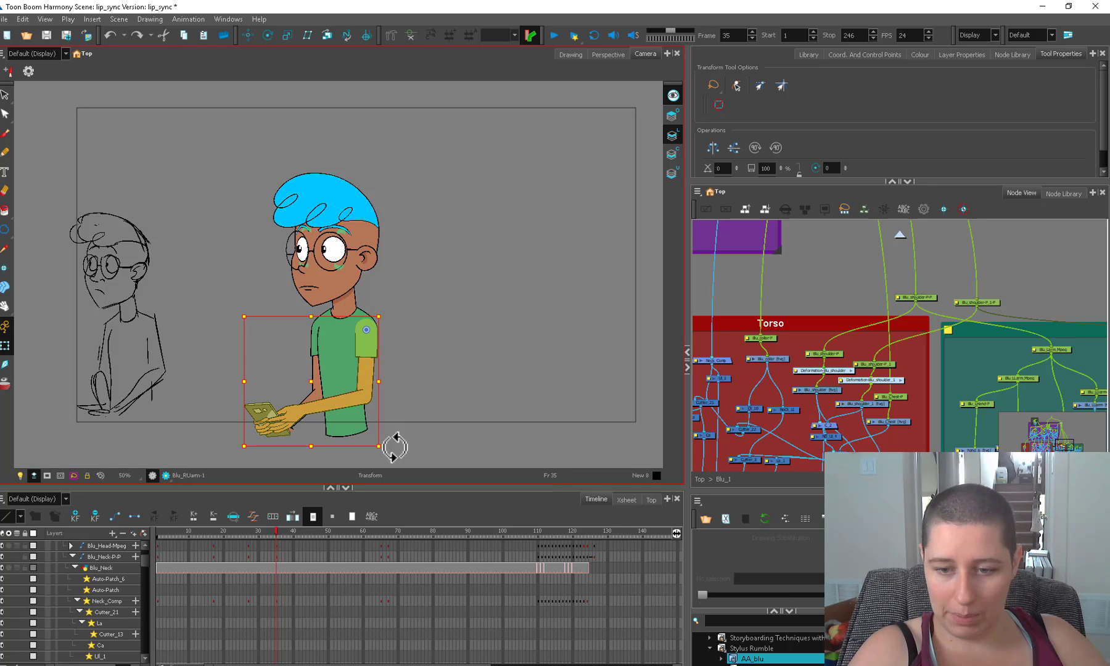
pyautogui.moveTo(395, 447); pyautogui.dragTo(435, 429)
pyautogui.click(371, 405)
pyautogui.press('b')
pyautogui.press('b')
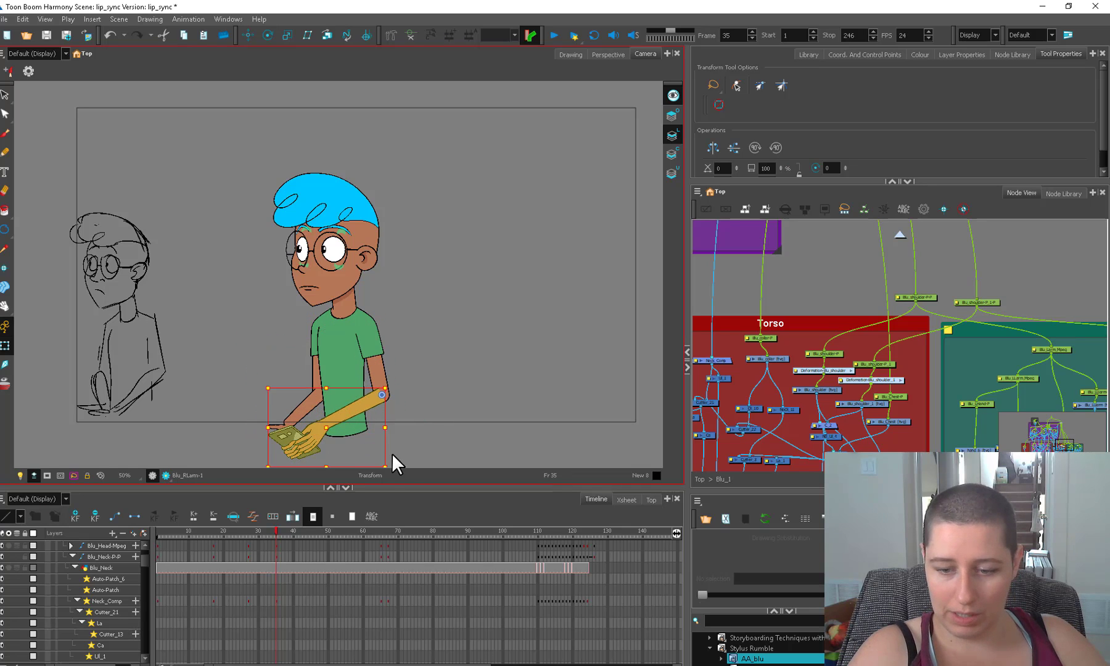
pyautogui.moveTo(392, 459)
pyautogui.mouseDown()
pyautogui.moveTo(362, 470)
pyautogui.moveTo(322, 426)
pyautogui.moveTo(303, 438)
pyautogui.moveTo(290, 413)
pyautogui.moveTo(334, 435)
pyautogui.mouseUp()
# - Adjust the phone hand and the far arm so both hands meet at the phone at frame 35
pyautogui.press('b')
pyautogui.press('b')
pyautogui.press('b')
pyautogui.press('Escape')
pyautogui.click(273, 420)
pyautogui.click(383, 407)
pyautogui.click(318, 383)
pyautogui.press('b')
pyautogui.press('b')
pyautogui.press('Escape')
pyautogui.press('1')
pyautogui.moveTo(276, 534)
pyautogui.mouseDown()
pyautogui.moveTo(259, 544)
pyautogui.moveTo(281, 528)
pyautogui.moveTo(325, 527)
pyautogui.moveTo(229, 539)
pyautogui.moveTo(281, 528)
pyautogui.mouseUp()
pyautogui.click(283, 529)
pyautogui.click(274, 530)
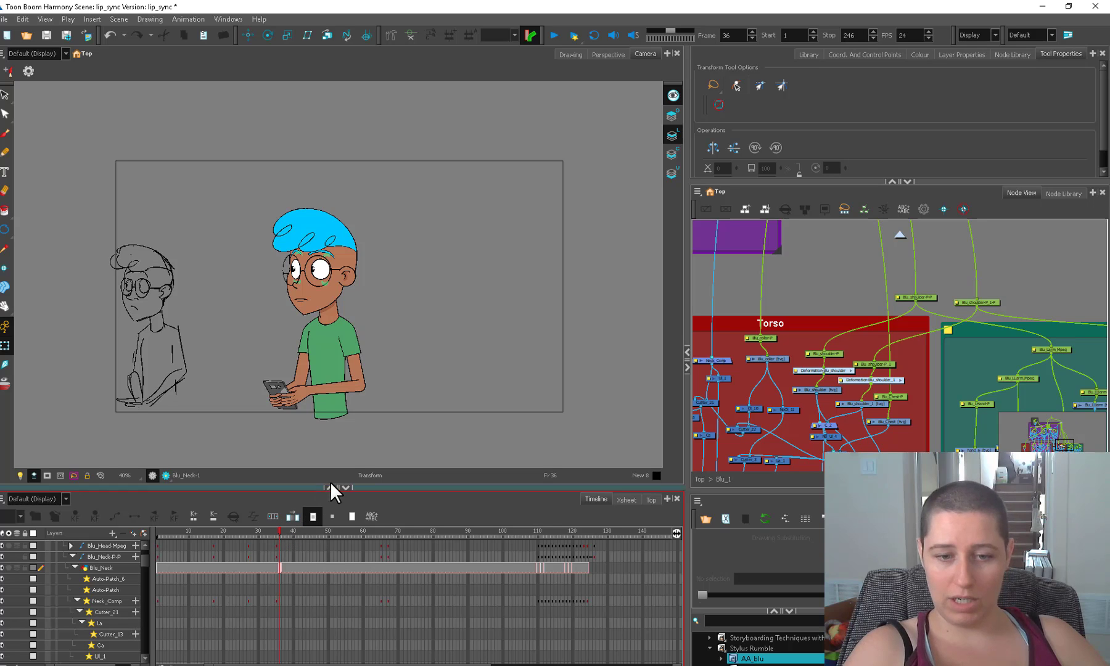
# - Sketch thin guide lines for a brick wall behind the character on board drawing 3 with the Brush
pyautogui.click(162, 298)
pyautogui.hotkey('alt', 'b')
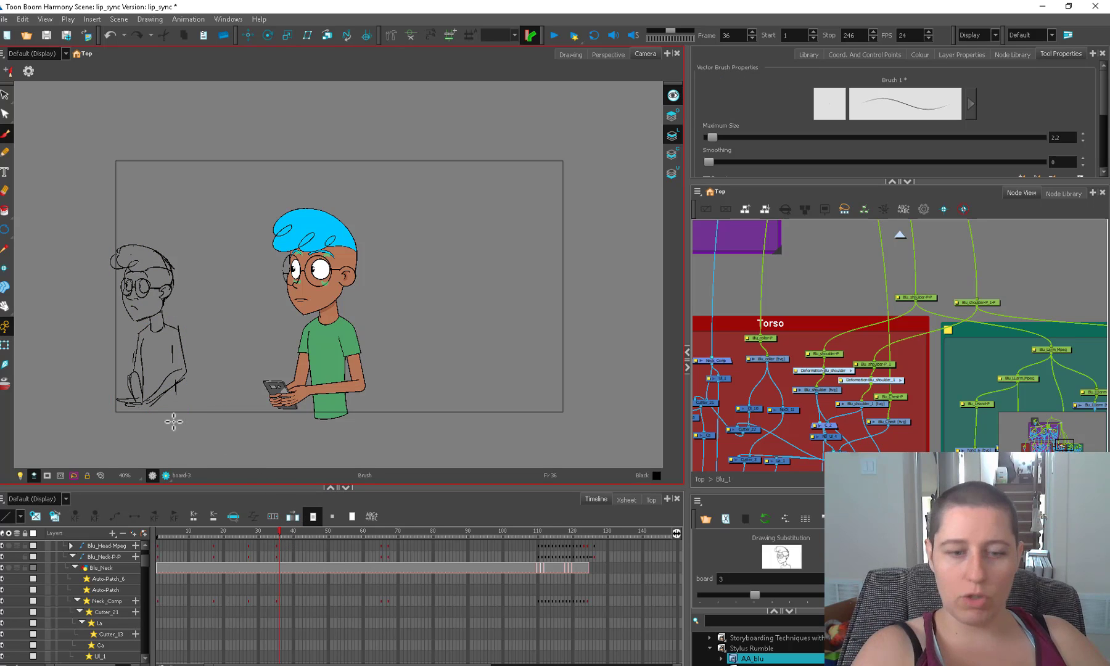
pyautogui.moveTo(425, 262); pyautogui.dragTo(489, 264)
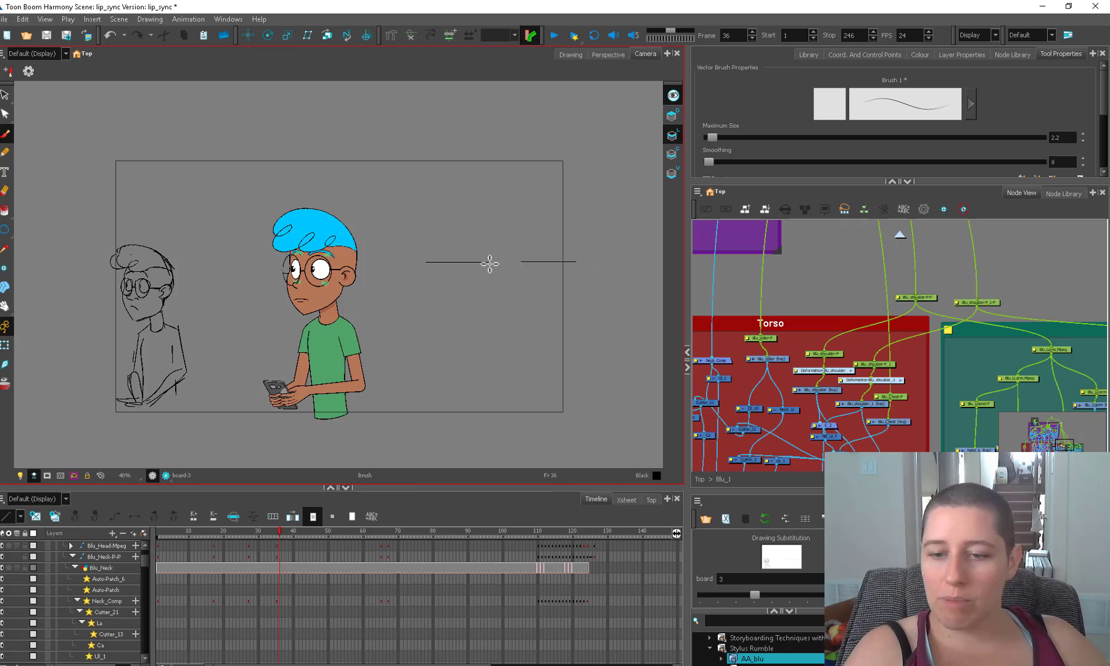
pyautogui.moveTo(423, 301); pyautogui.dragTo(588, 298)
pyautogui.moveTo(491, 305); pyautogui.dragTo(487, 372)
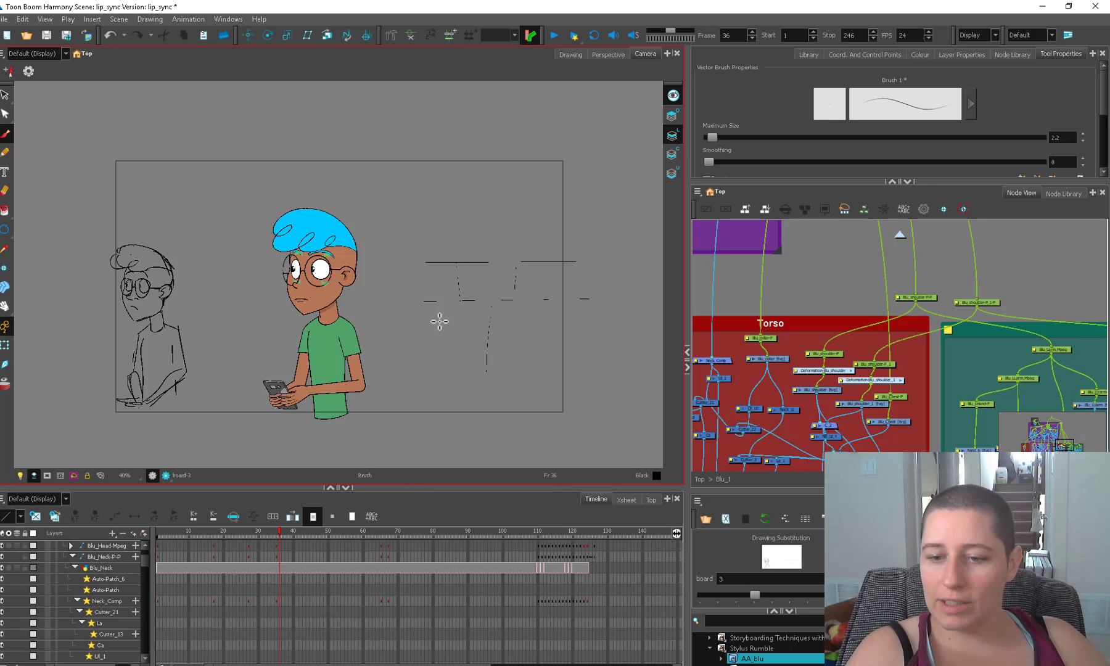
pyautogui.moveTo(423, 307)
pyautogui.mouseDown()
pyautogui.moveTo(424, 341)
pyautogui.moveTo(469, 347)
pyautogui.mouseUp()
# - Draw the brick wall's rows and joints in heavier strokes with a maximum brush size of 36
pyautogui.moveTo(405, 261); pyautogui.dragTo(599, 260)
pyautogui.moveTo(456, 264); pyautogui.dragTo(455, 307)
pyautogui.moveTo(515, 263); pyautogui.dragTo(513, 301)
pyautogui.moveTo(394, 302); pyautogui.dragTo(618, 302)
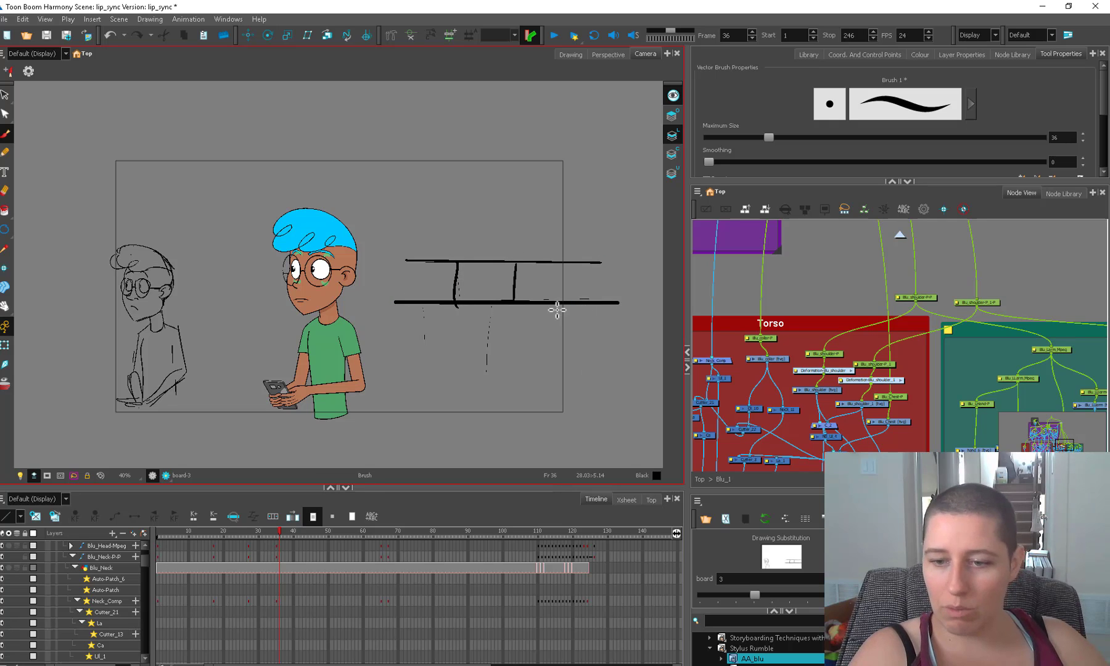
pyautogui.moveTo(488, 305); pyautogui.dragTo(485, 349)
pyautogui.moveTo(430, 307)
pyautogui.mouseDown()
pyautogui.moveTo(429, 348)
pyautogui.moveTo(601, 345)
pyautogui.mouseUp()
pyautogui.moveTo(454, 353); pyautogui.dragTo(456, 394)
pyautogui.moveTo(524, 352); pyautogui.dragTo(527, 382)
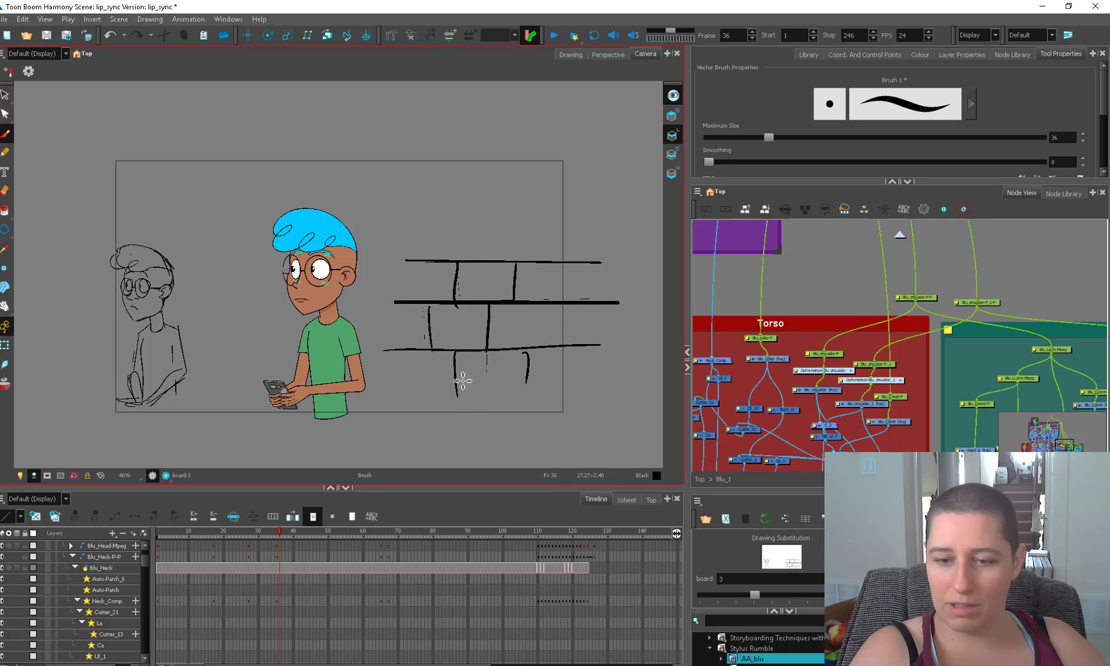
pyautogui.moveTo(378, 391); pyautogui.dragTo(601, 388)
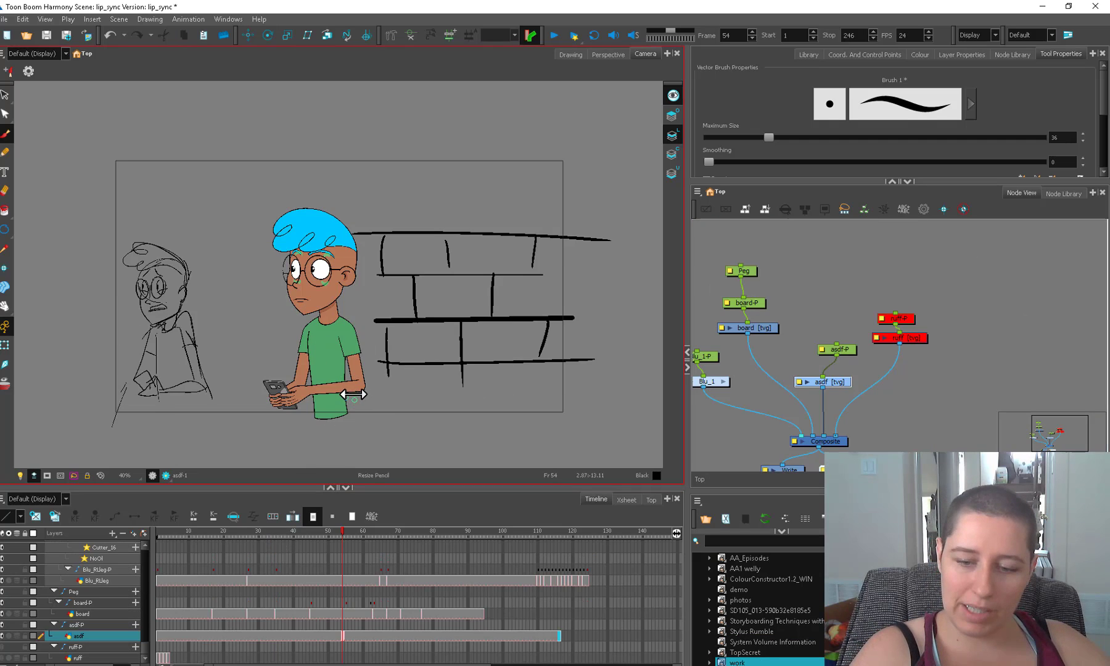
# - Reduce the brush's maximum size to 27.3 and outline the storyboard figure's torso on the asdf layer at frame 64
pyautogui.moveTo(353, 394)
pyautogui.mouseDown()
pyautogui.moveTo(412, 362)
pyautogui.moveTo(403, 368)
pyautogui.mouseUp()
pyautogui.press('space')
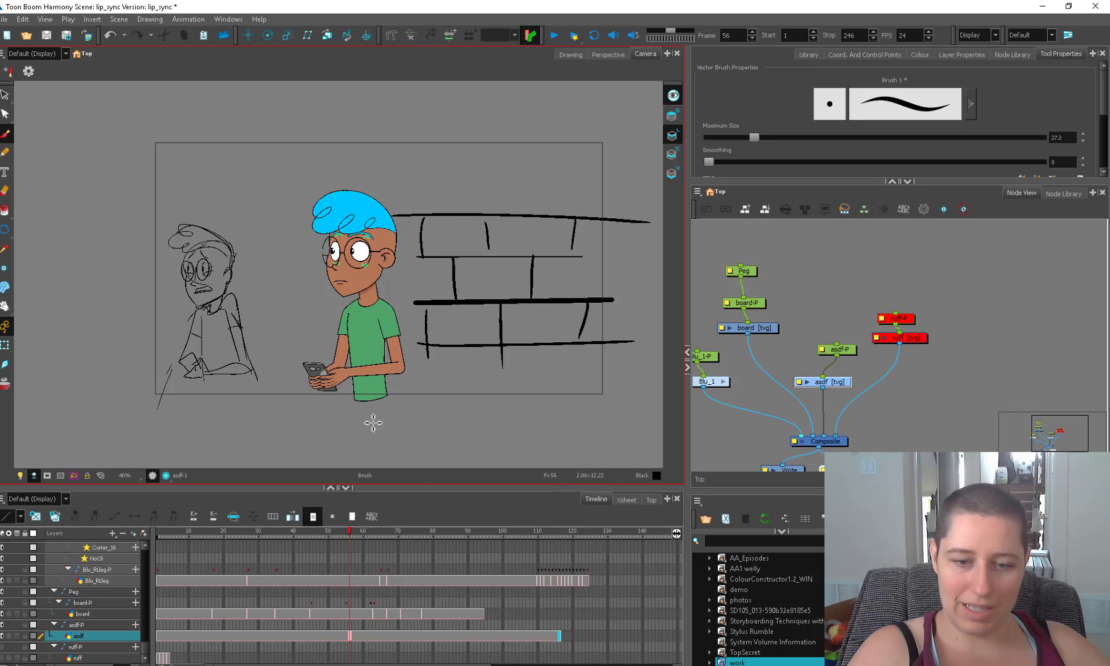
pyautogui.click(383, 531)
pyautogui.moveTo(380, 517)
pyautogui.mouseDown()
pyautogui.moveTo(354, 518)
pyautogui.moveTo(376, 512)
pyautogui.mouseUp()
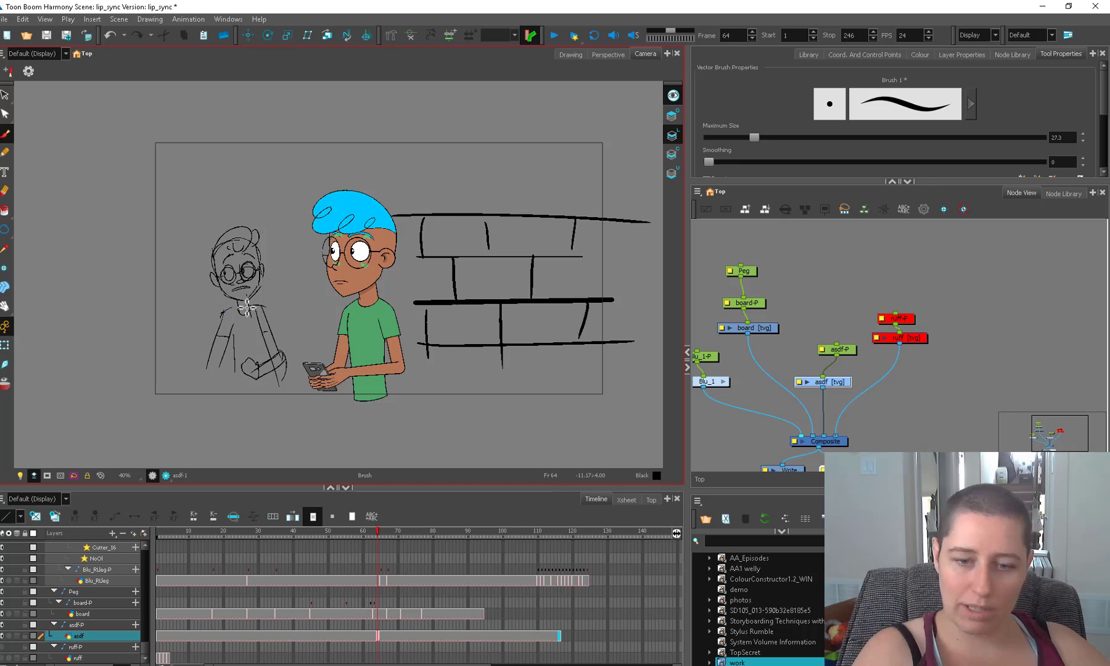
pyautogui.moveTo(228, 317); pyautogui.dragTo(242, 393)
pyautogui.moveTo(247, 299); pyautogui.dragTo(265, 355)
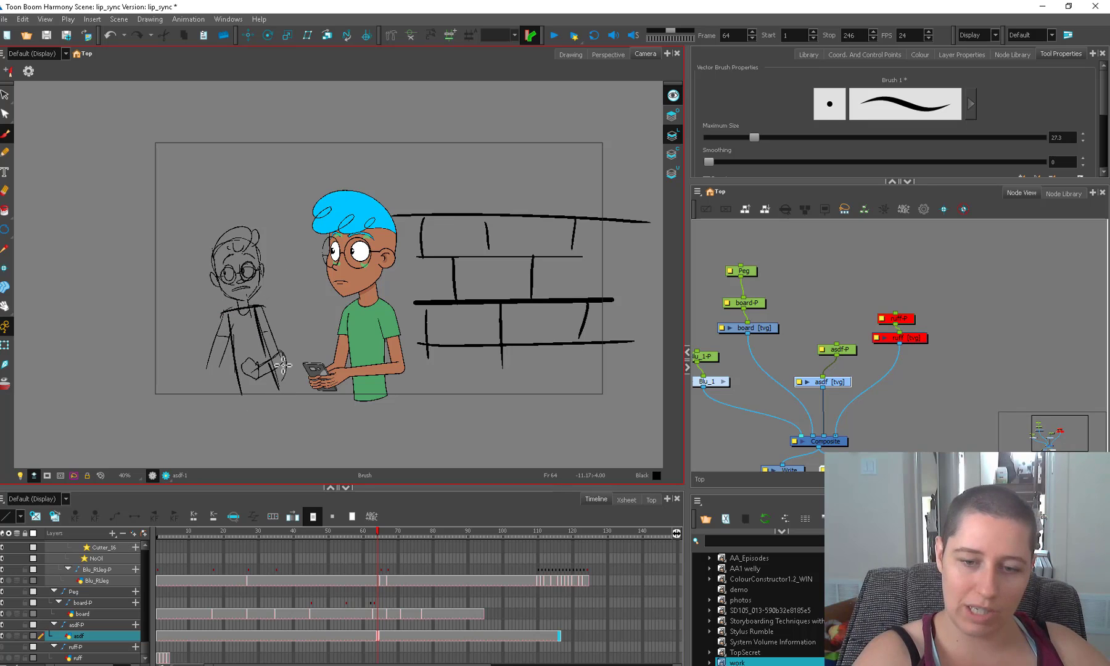
# - At frame 67 on the asdf layer, sketch a rough figure with head, torso and arms beside the storyboard drawing using the Brush
pyautogui.press('.')
pyautogui.press('.')
pyautogui.press('.')
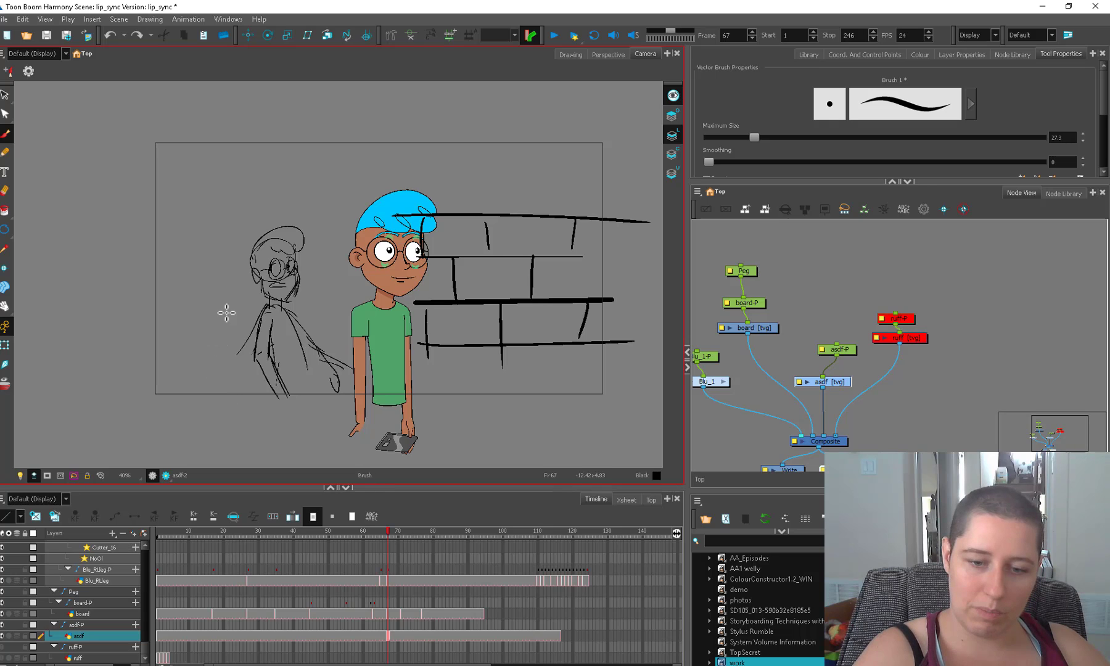
pyautogui.moveTo(202, 318)
pyautogui.mouseDown()
pyautogui.moveTo(237, 401)
pyautogui.moveTo(272, 394)
pyautogui.mouseUp()
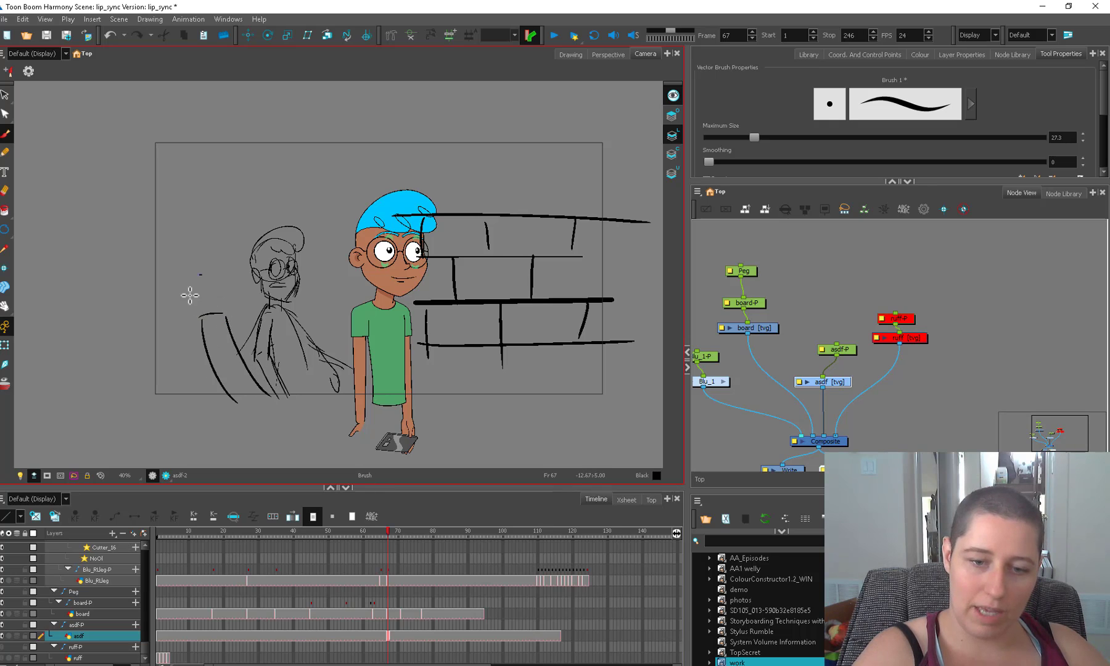
pyautogui.moveTo(190, 296); pyautogui.dragTo(207, 272)
pyautogui.moveTo(288, 359); pyautogui.dragTo(288, 357)
pyautogui.moveTo(274, 348); pyautogui.dragTo(281, 403)
pyautogui.moveTo(198, 317)
pyautogui.mouseDown()
pyautogui.moveTo(185, 328)
pyautogui.moveTo(202, 378)
pyautogui.moveTo(184, 347)
pyautogui.mouseUp()
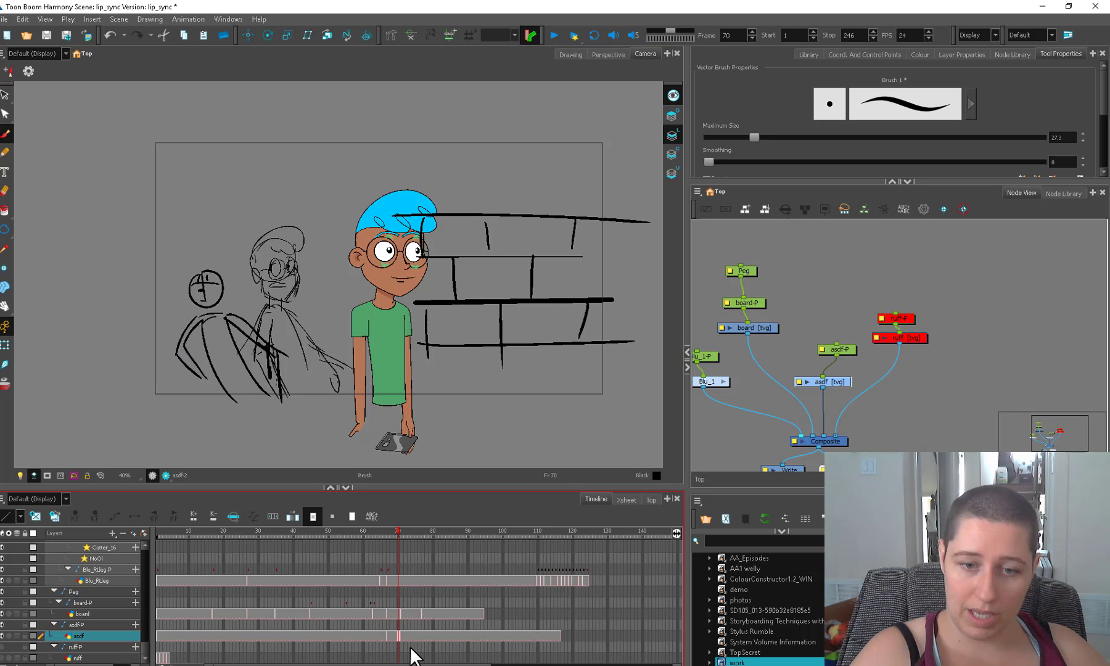
# - At frame 70, select all the rough figure's strokes and move them below the brick wall
pyautogui.hotkey('alt', 's')
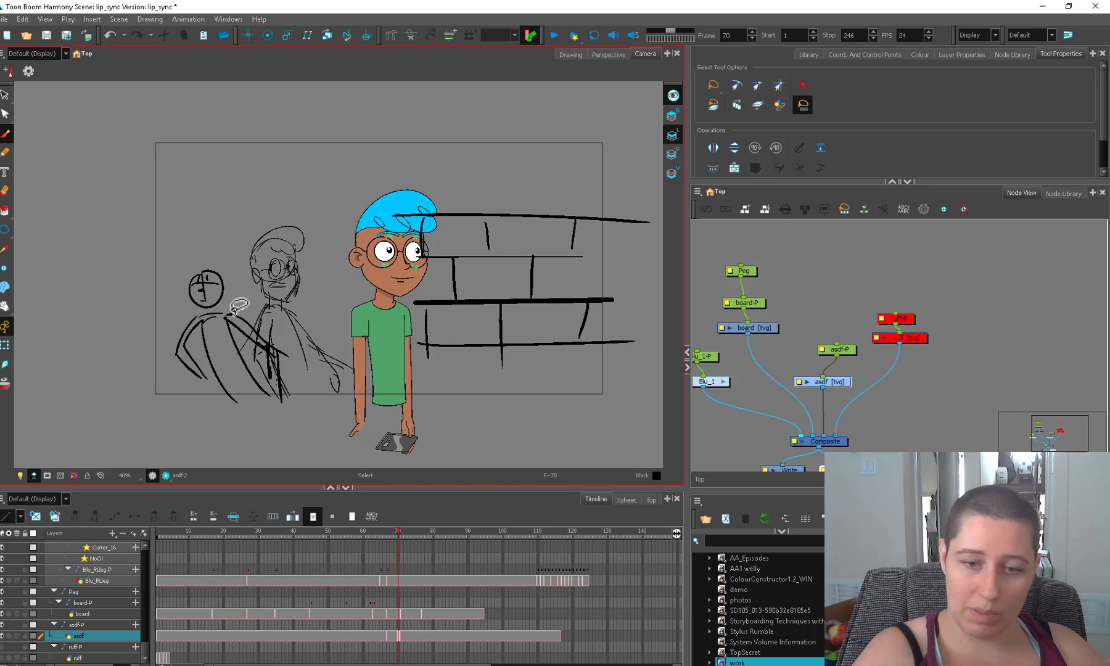
pyautogui.hotkey('ctrl', 'a')
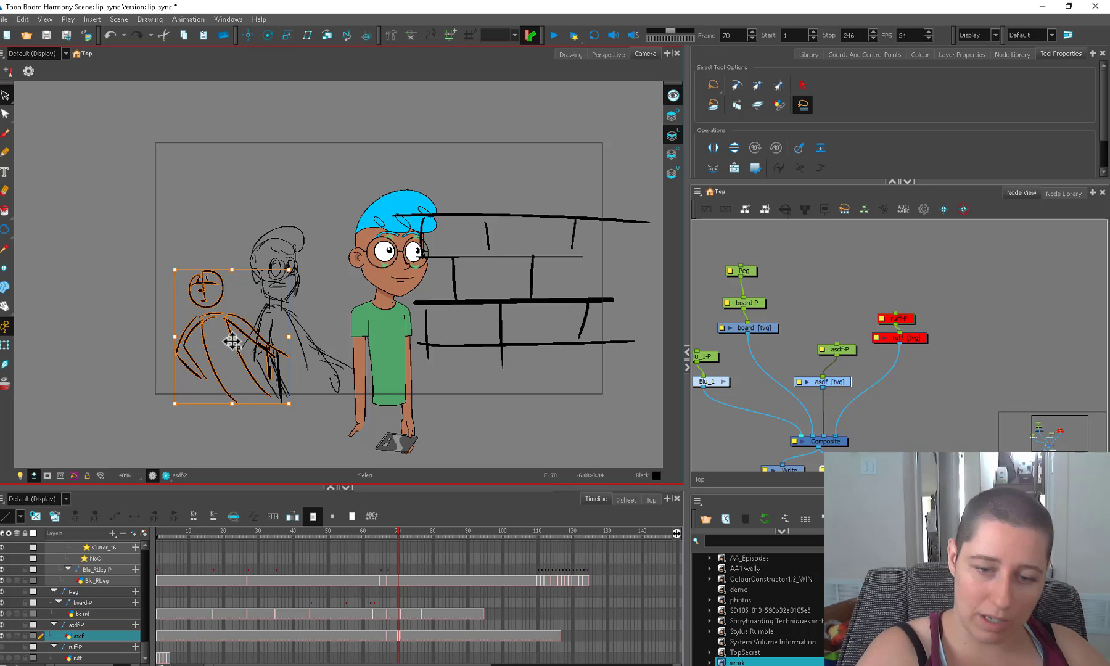
pyautogui.moveTo(230, 324)
pyautogui.mouseDown()
pyautogui.moveTo(361, 442)
pyautogui.moveTo(526, 412)
pyautogui.mouseUp()
pyautogui.click(594, 394)
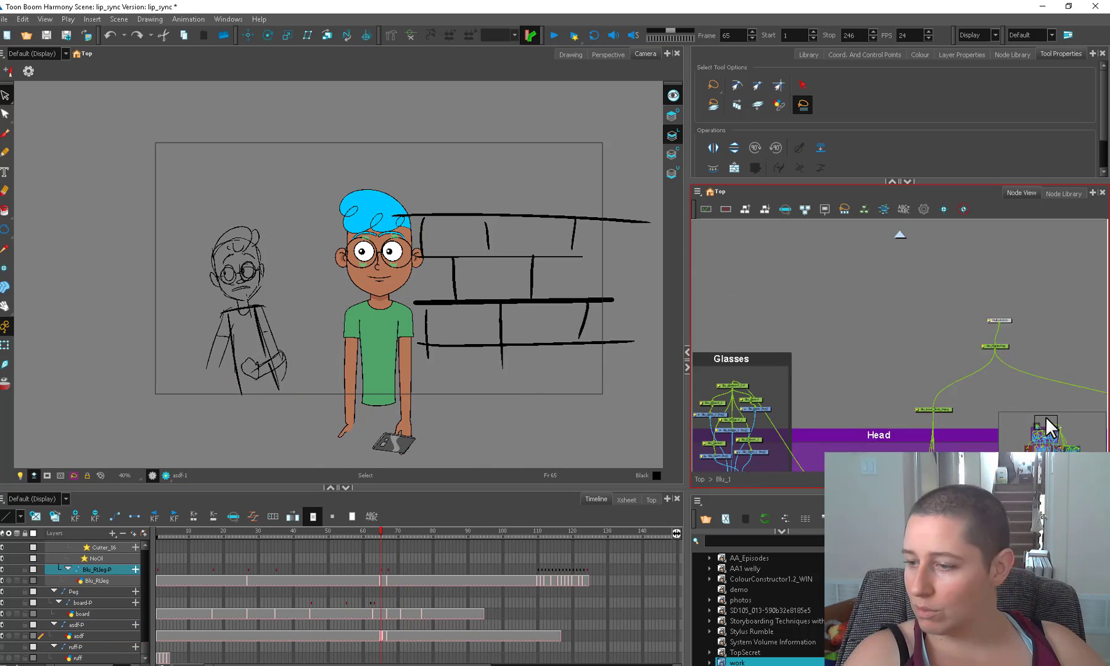
# - Locate Blu_MasterPeg inside the Blu_1 group and compare the rig's poses at frames 67, 65 and 64
pyautogui.moveTo(1046, 419); pyautogui.dragTo(1050, 418)
pyautogui.click(933, 366)
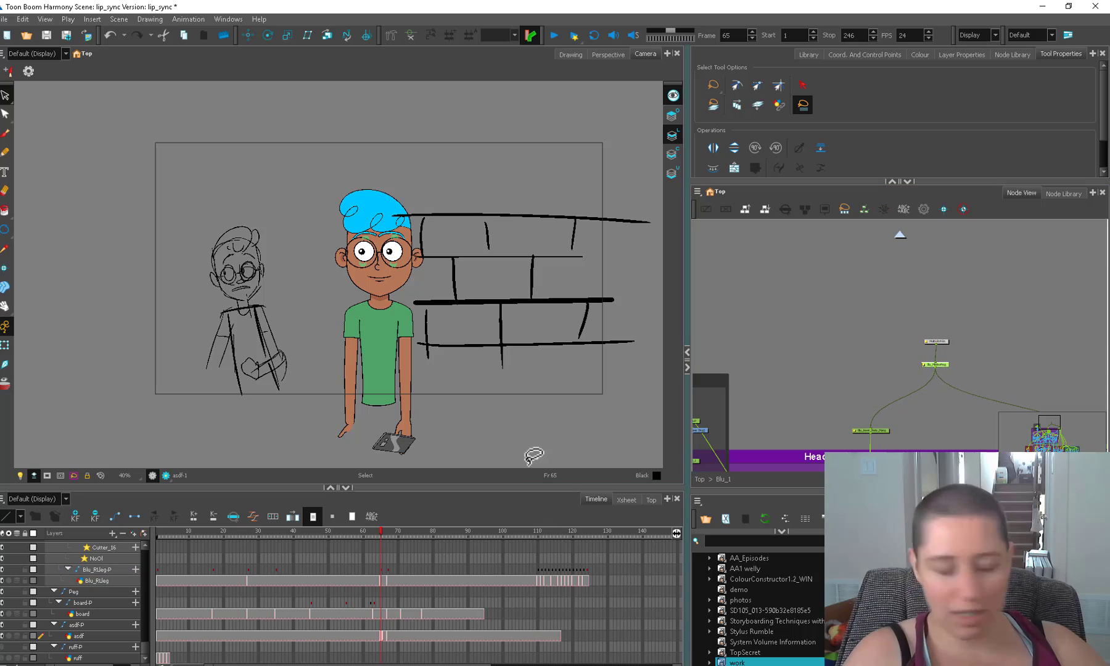
pyautogui.press('o')
pyautogui.click(388, 568)
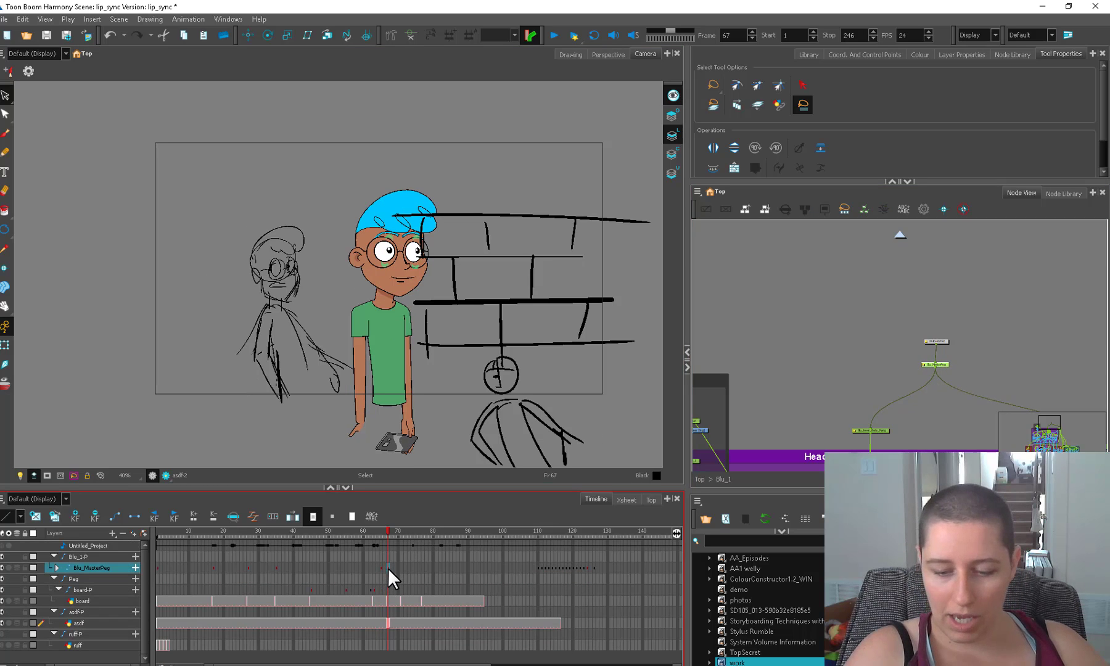
pyautogui.click(382, 569)
pyautogui.moveTo(380, 535); pyautogui.dragTo(378, 531)
pyautogui.click(5, 345)
pyautogui.click(785, 345)
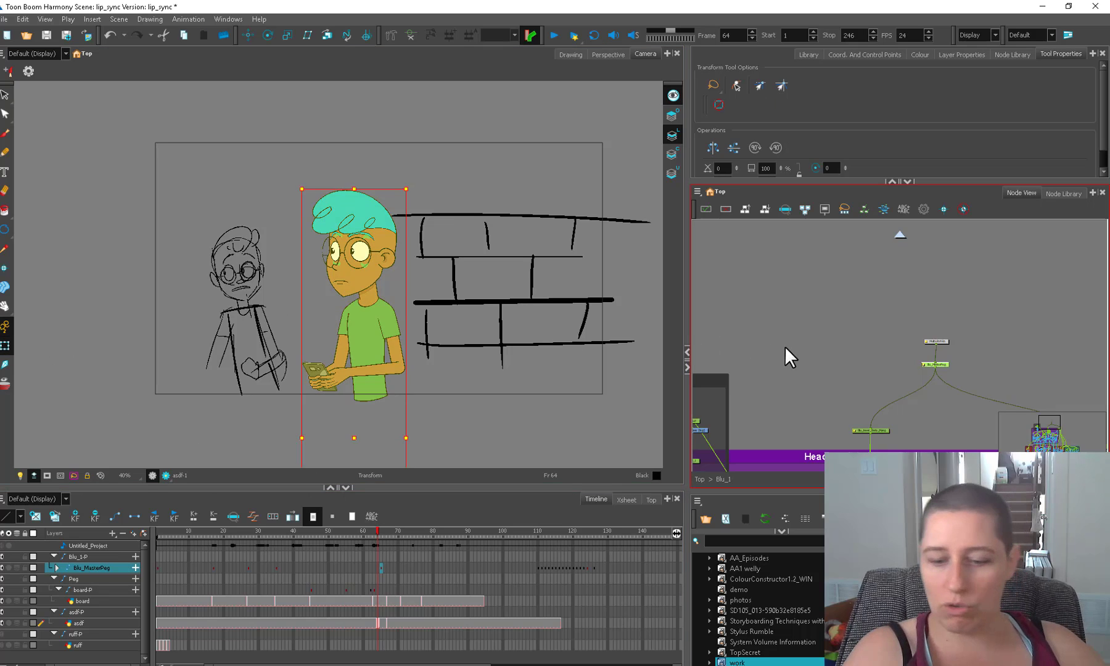
pyautogui.click(377, 544)
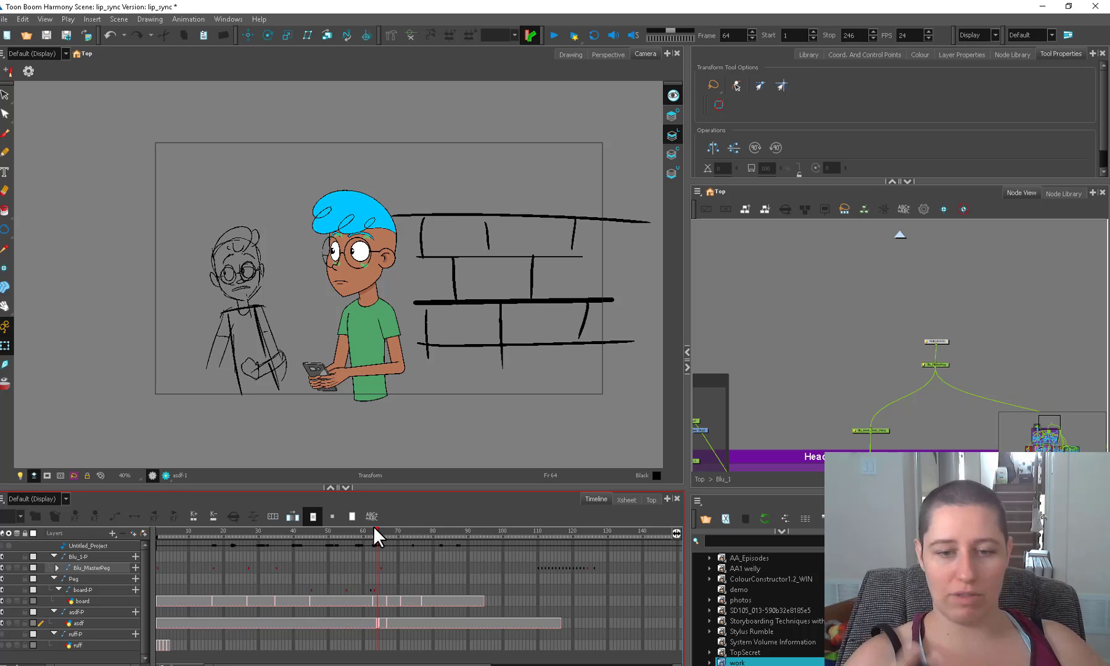
pyautogui.click(755, 363)
pyautogui.click(495, 504)
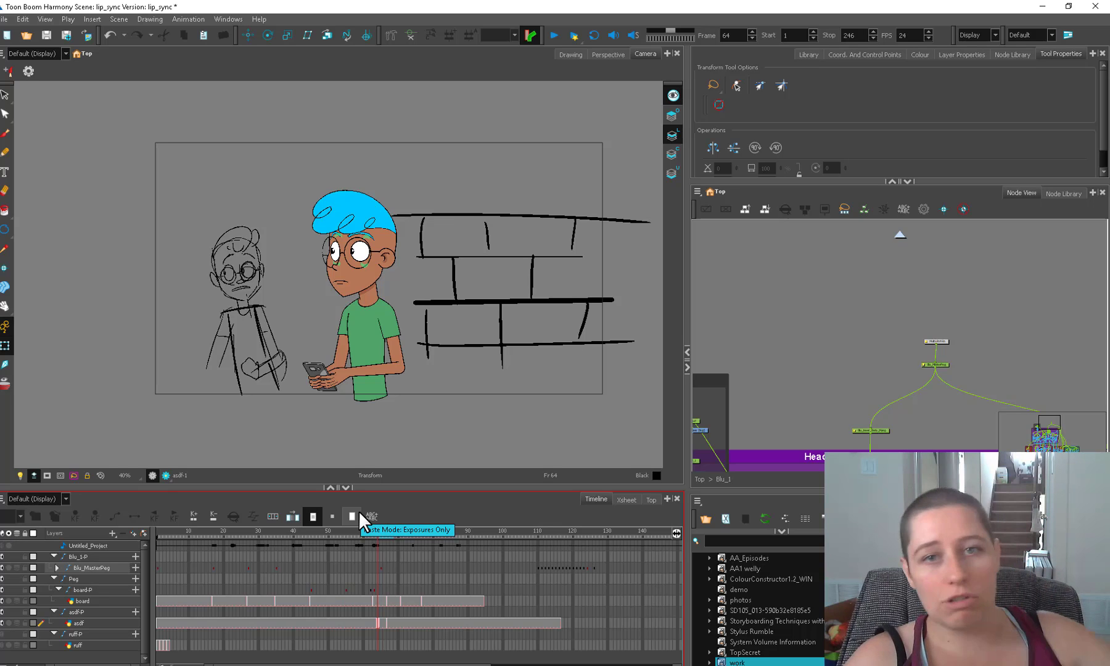
# - At frame 45, bend the torso's deformation curve by pulling its middle backward and its neck end forward
pyautogui.moveTo(367, 531)
pyautogui.mouseDown()
pyautogui.moveTo(356, 531)
pyautogui.moveTo(376, 528)
pyautogui.moveTo(278, 545)
pyautogui.moveTo(346, 532)
pyautogui.moveTo(312, 539)
pyautogui.mouseUp()
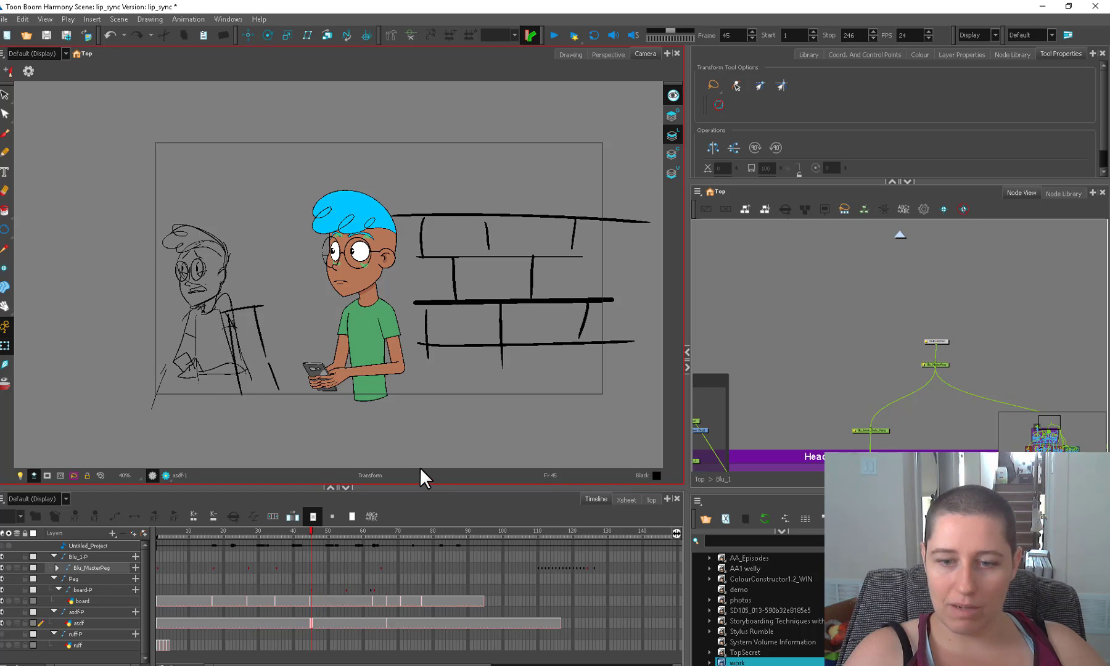
pyautogui.moveTo(823, 385)
pyautogui.mouseDown()
pyautogui.moveTo(926, 397)
pyautogui.moveTo(812, 371)
pyautogui.mouseUp()
pyautogui.click(276, 566)
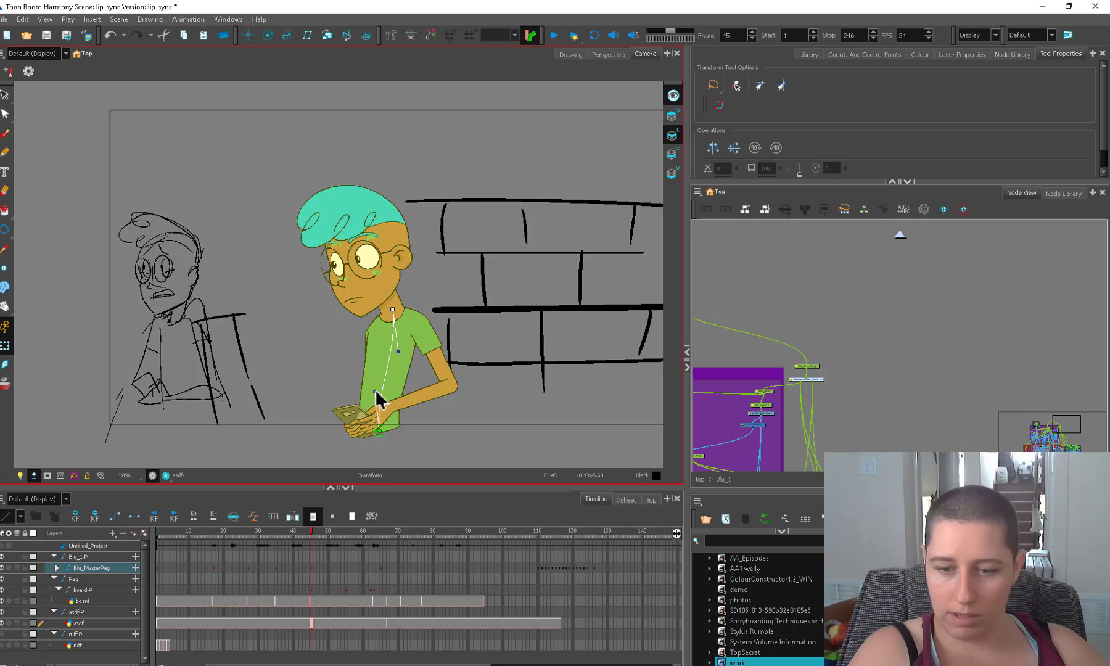
pyautogui.moveTo(375, 392); pyautogui.dragTo(401, 391)
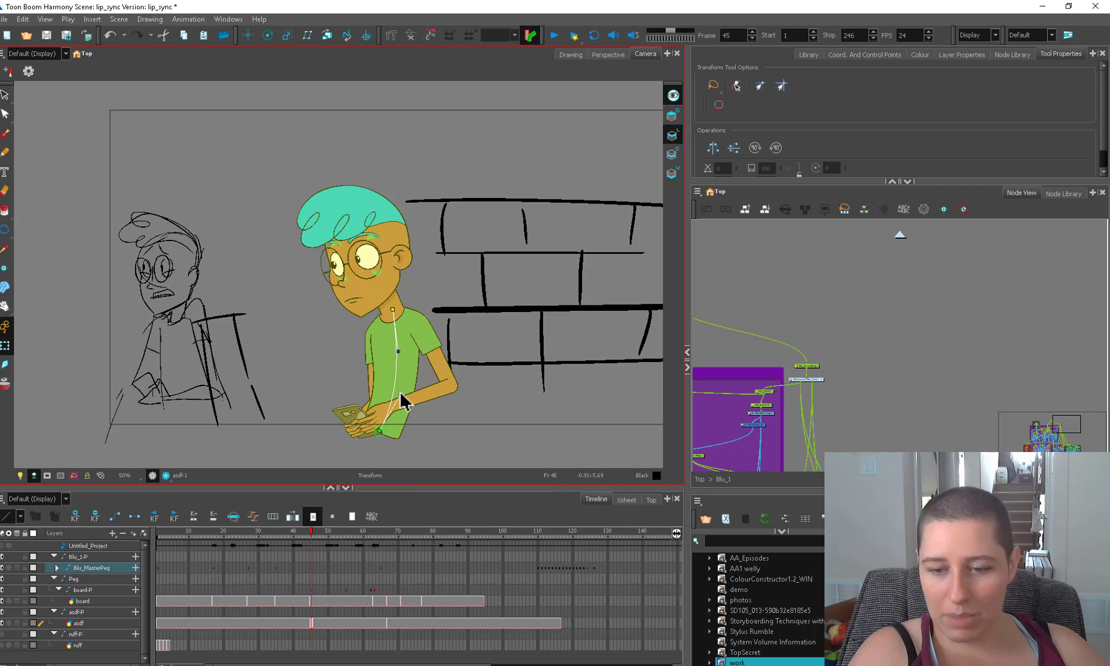
pyautogui.moveTo(394, 312)
pyautogui.mouseDown()
pyautogui.moveTo(380, 311)
pyautogui.moveTo(392, 310)
pyautogui.mouseUp()
pyautogui.moveTo(399, 352); pyautogui.dragTo(403, 357)
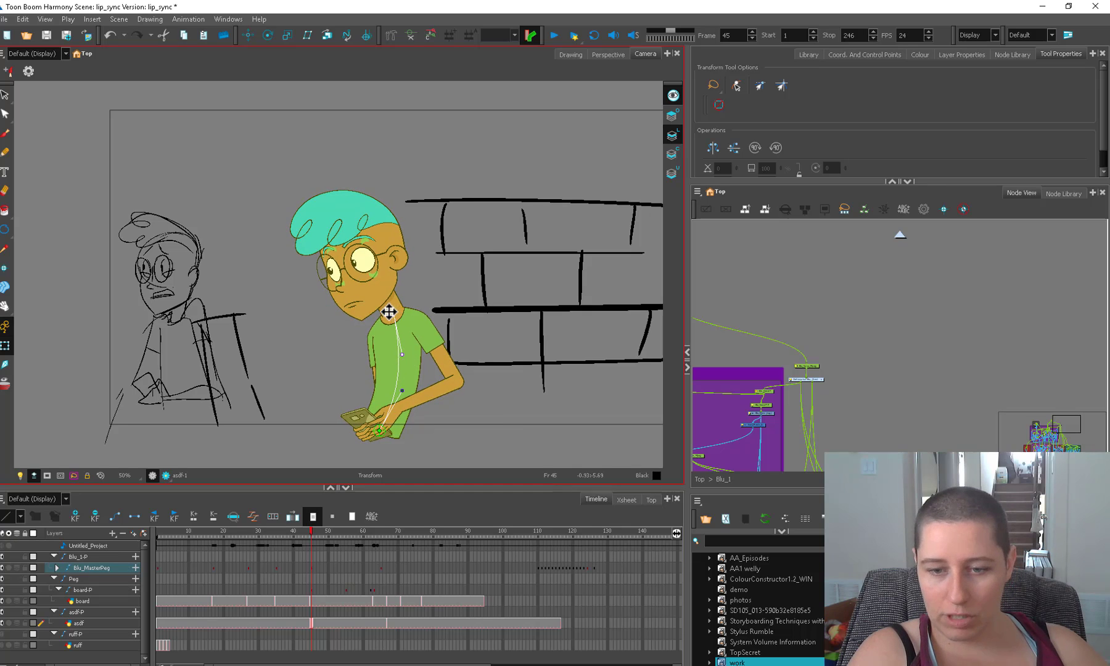
pyautogui.moveTo(392, 310); pyautogui.dragTo(387, 312)
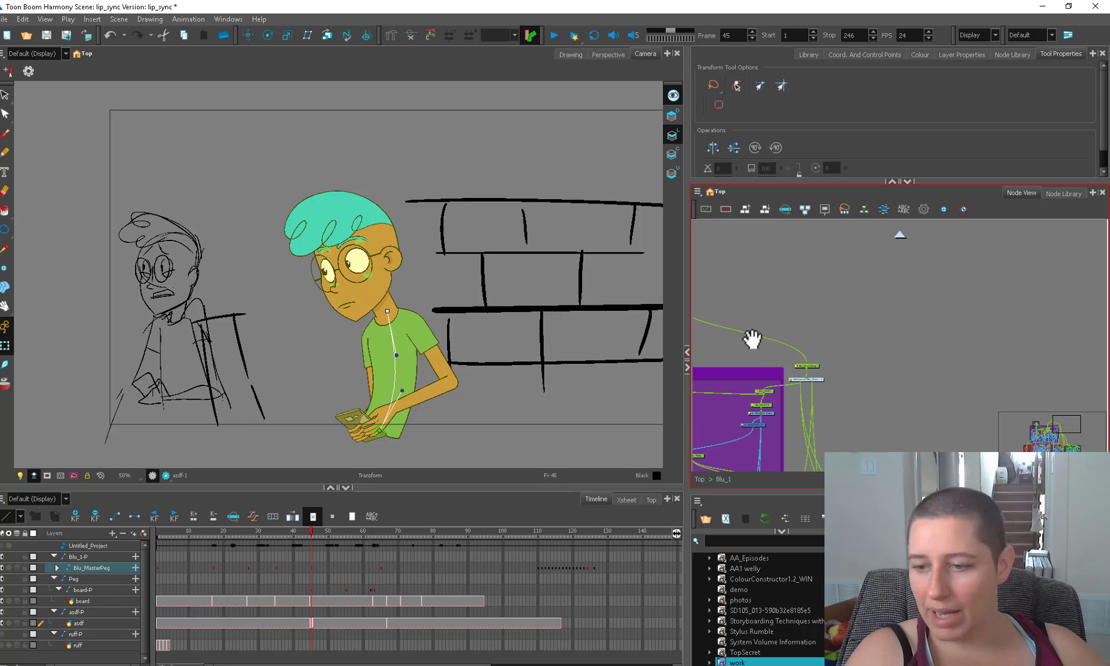
# - Return to the Top network, reposition the Blu_1-P peg near the Blu_1 group and turn on onion skinning
pyautogui.moveTo(750, 339); pyautogui.dragTo(786, 358)
pyautogui.click(699, 478)
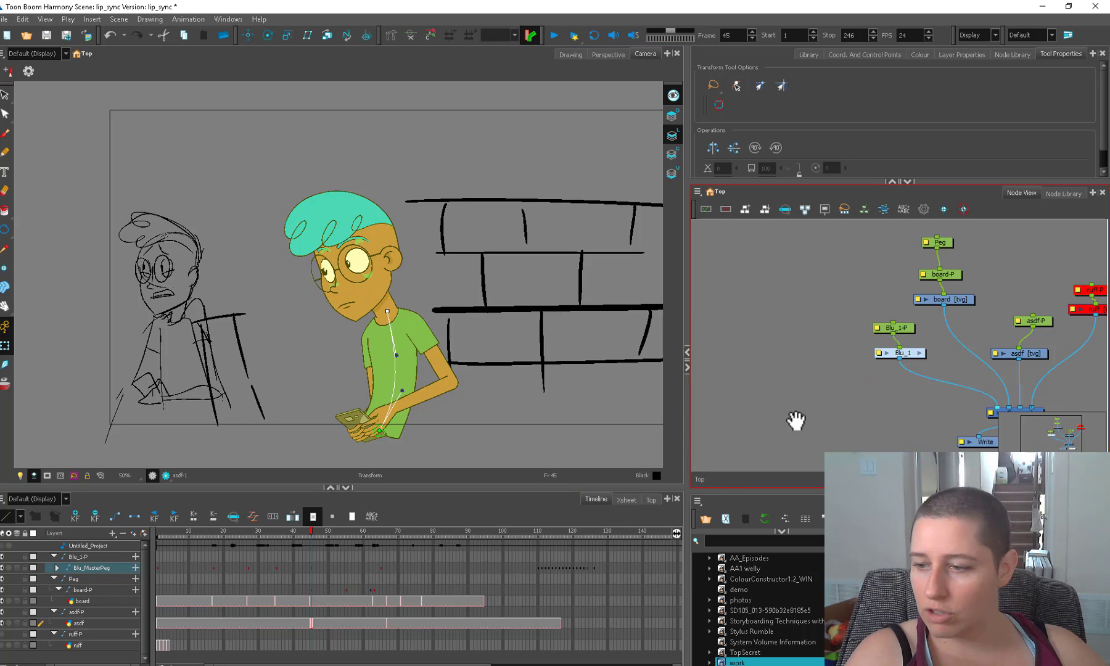
pyautogui.scroll(1, 798, 419)
pyautogui.moveTo(907, 331); pyautogui.dragTo(809, 382)
pyautogui.moveTo(811, 407); pyautogui.dragTo(785, 444)
pyautogui.moveTo(794, 379); pyautogui.dragTo(784, 404)
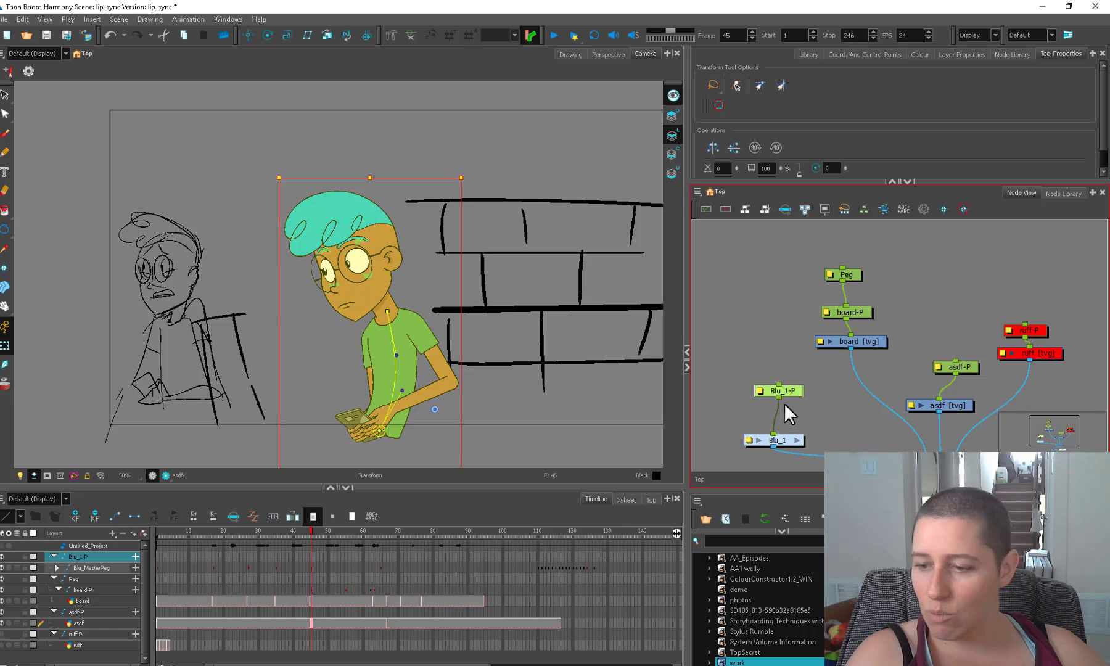
pyautogui.hotkey('alt', 'o')
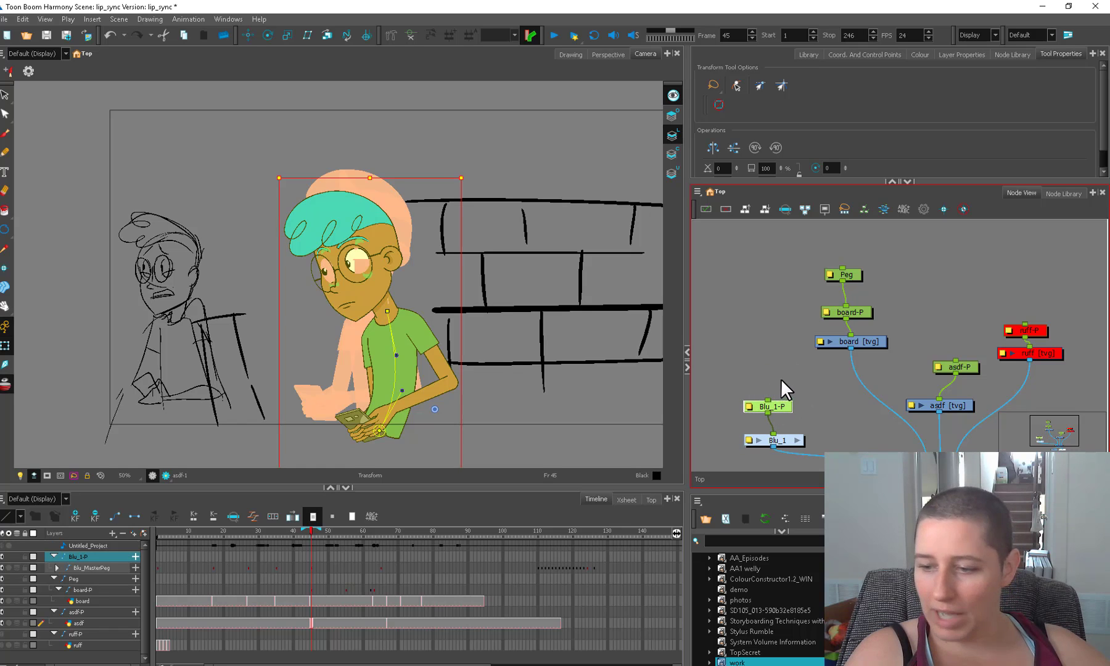
# - Add a translate peg above Blu_1-P and prepare its keyframe at frame 1
pyautogui.moveTo(788, 402); pyautogui.dragTo(809, 373)
pyautogui.hotkey('shift', 'm')
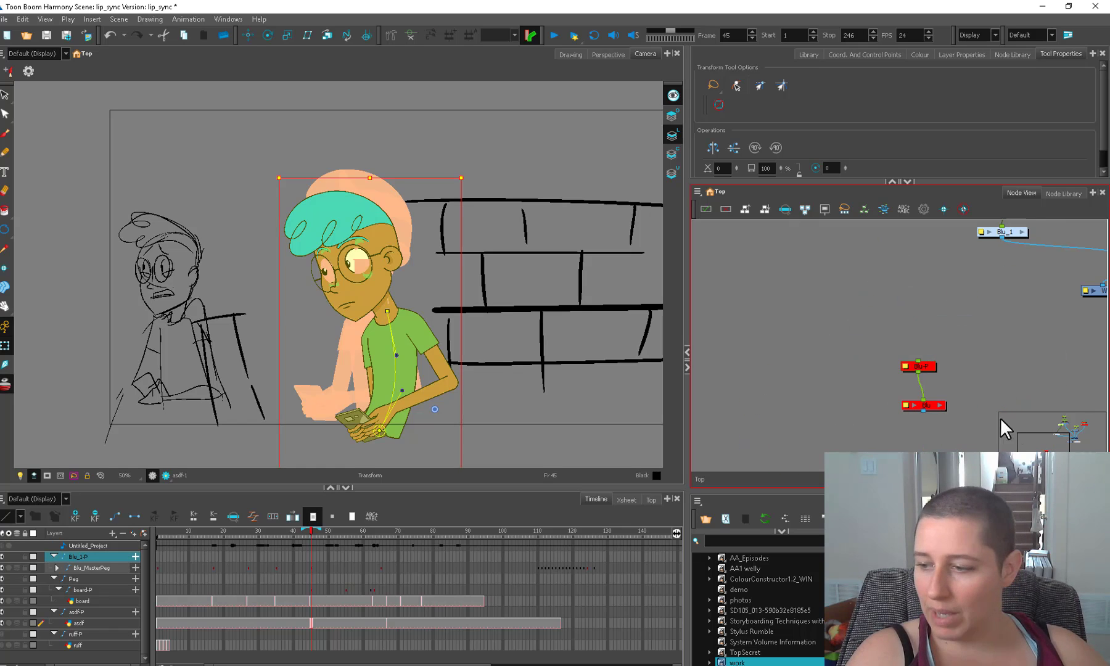
pyautogui.moveTo(1050, 446); pyautogui.dragTo(1072, 426)
pyautogui.moveTo(863, 312); pyautogui.dragTo(822, 353)
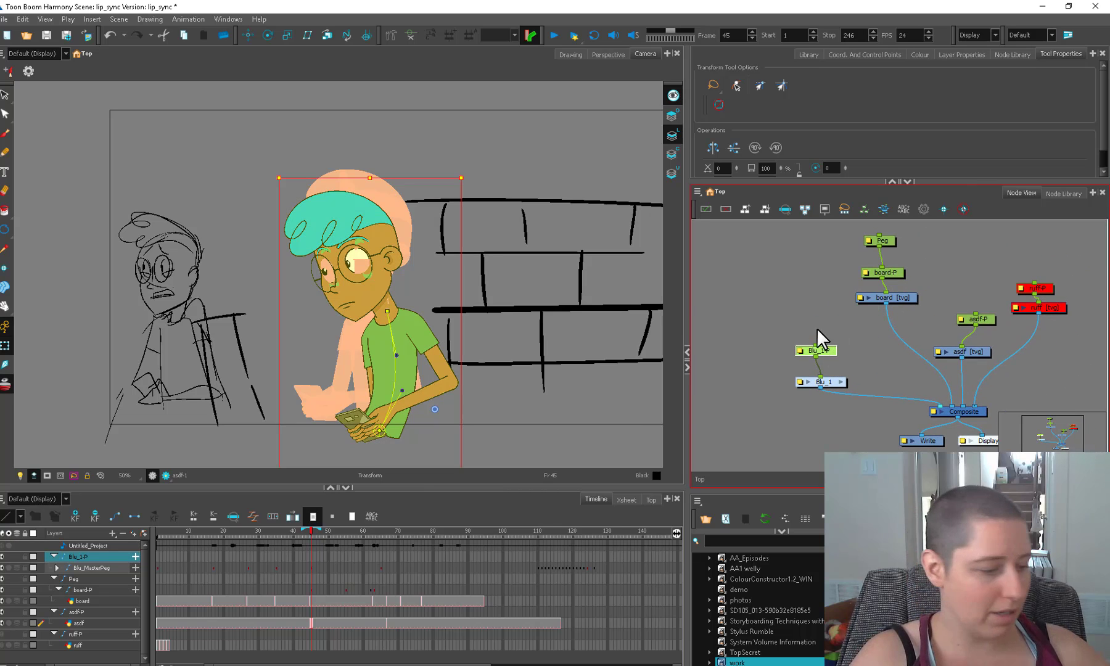
pyautogui.click(803, 322)
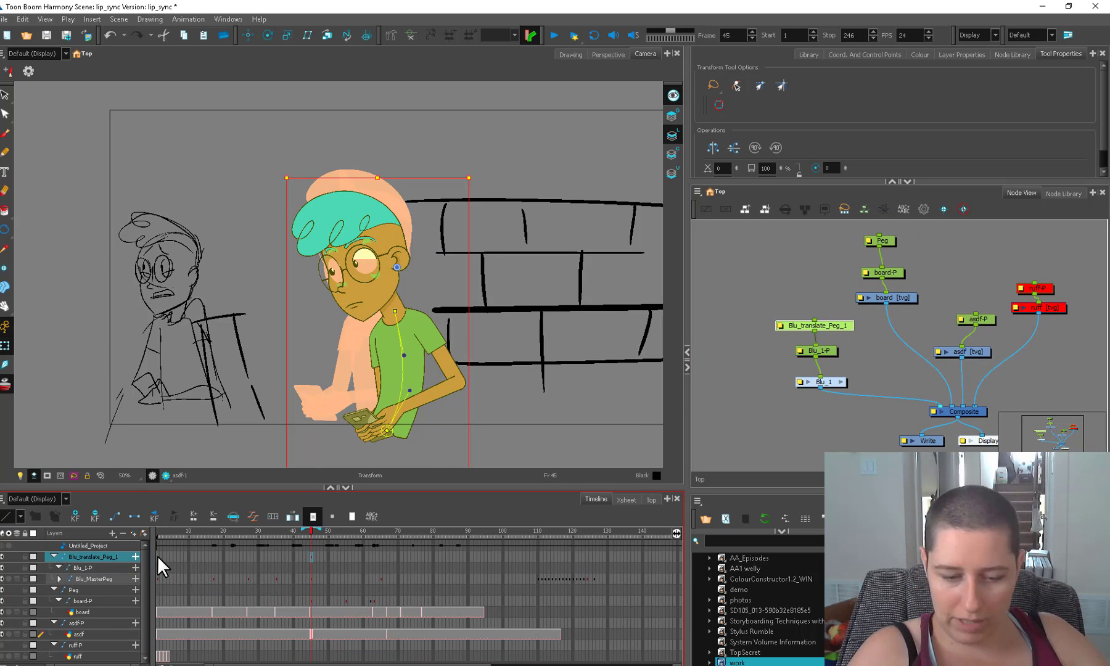
pyautogui.click(157, 555)
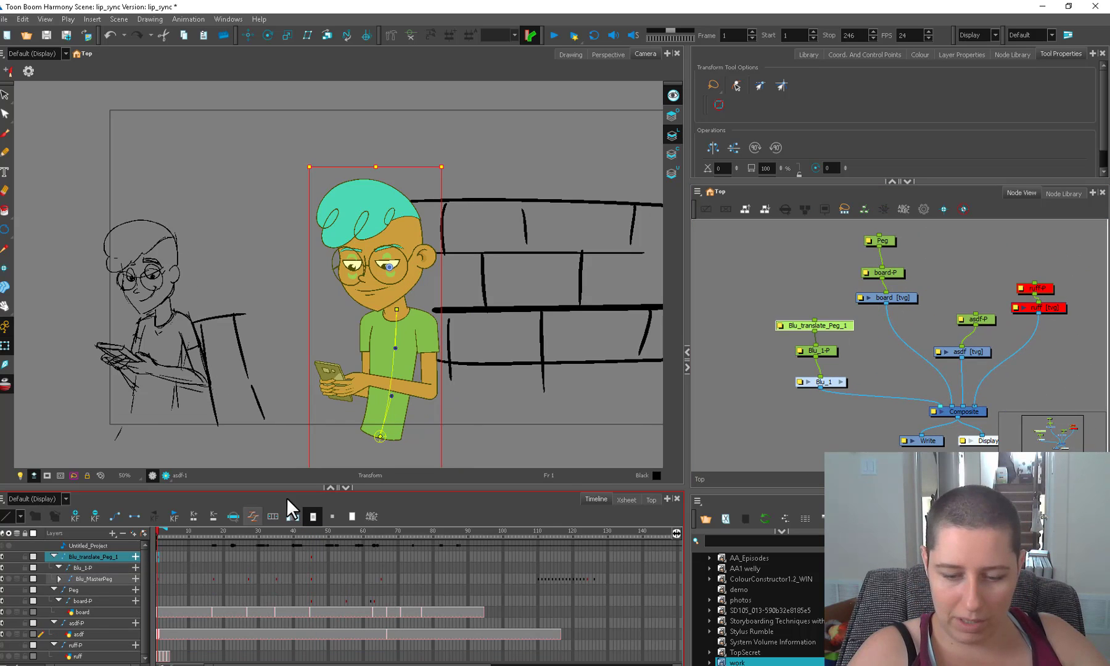
# - At frame 45, nudge the whole rig away from the storyboard figure with the translate peg and tilt the head more upright
pyautogui.click(310, 555)
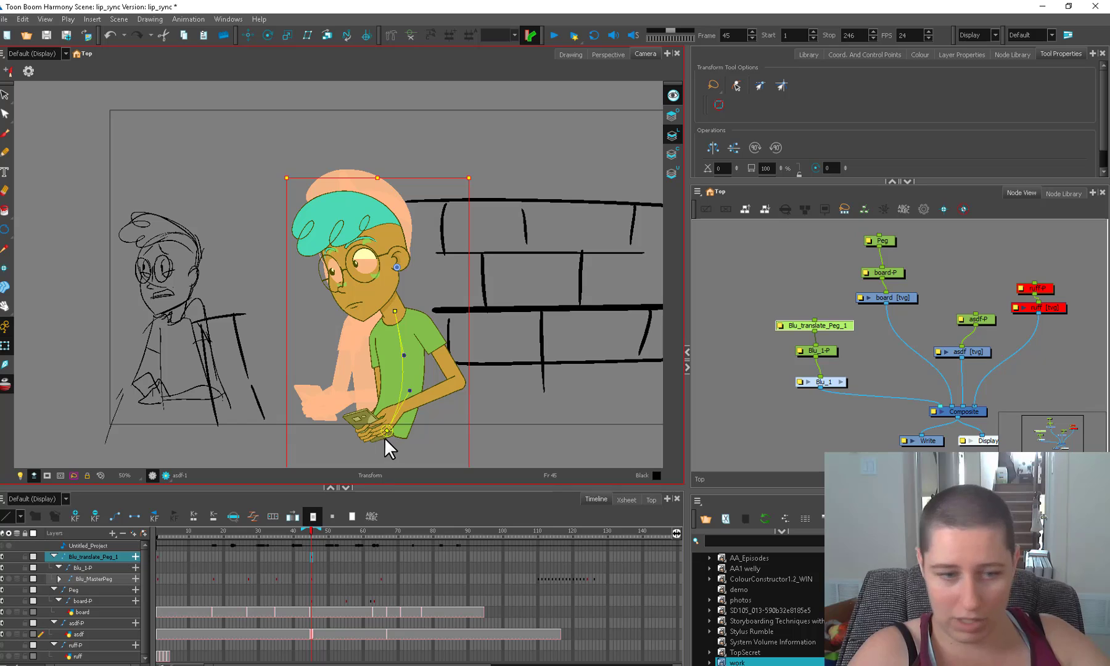
pyautogui.hotkey('shift', 'Right')
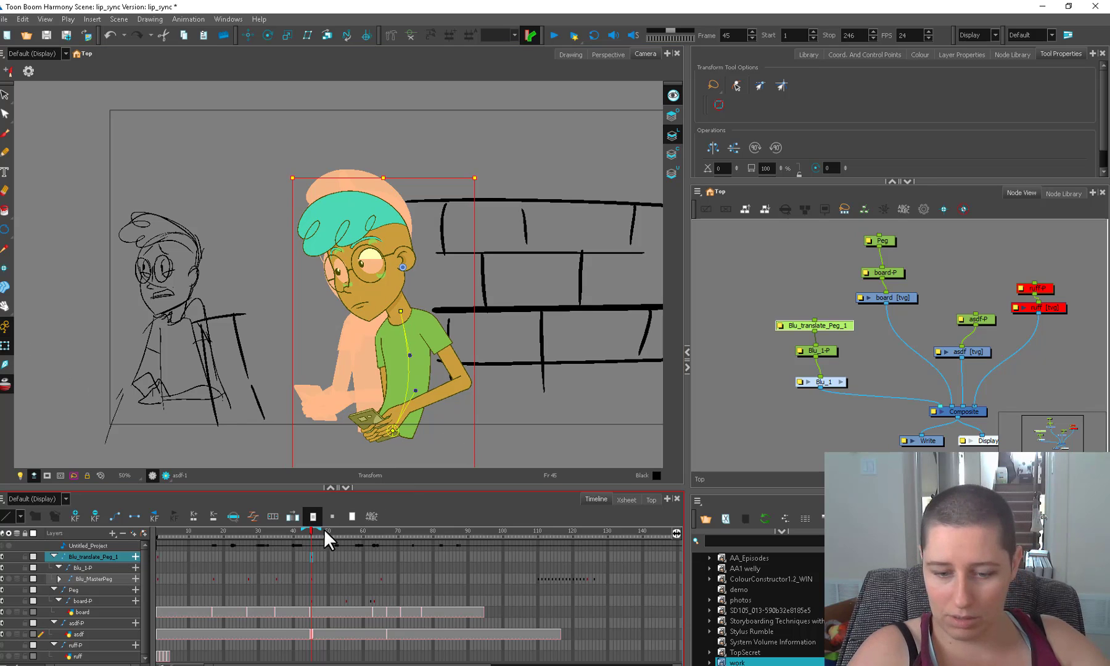
pyautogui.moveTo(388, 432); pyautogui.dragTo(375, 436)
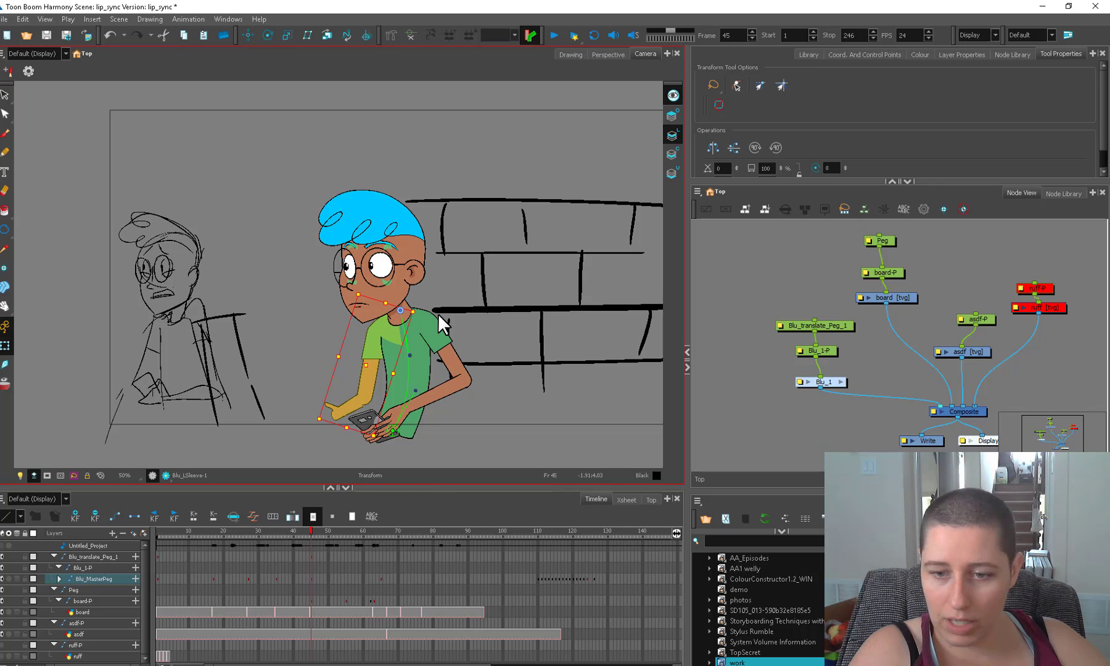
# - Try to rotate the near arm about its shoulder at frame 45 and undo the change
pyautogui.click(449, 366)
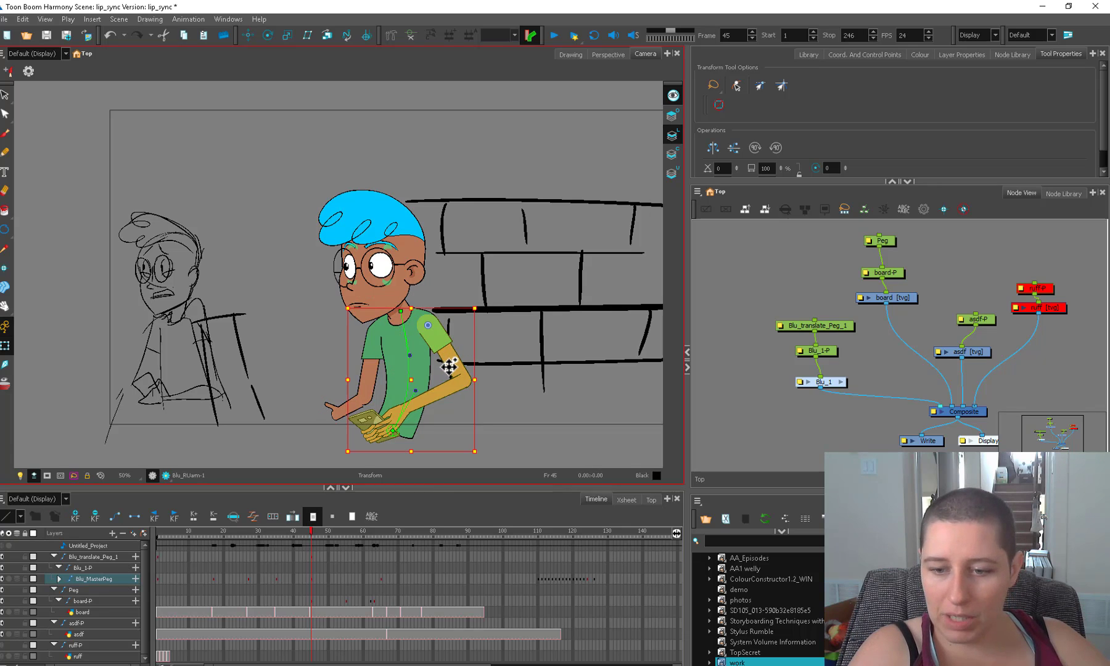
pyautogui.scroll(2, 447, 349)
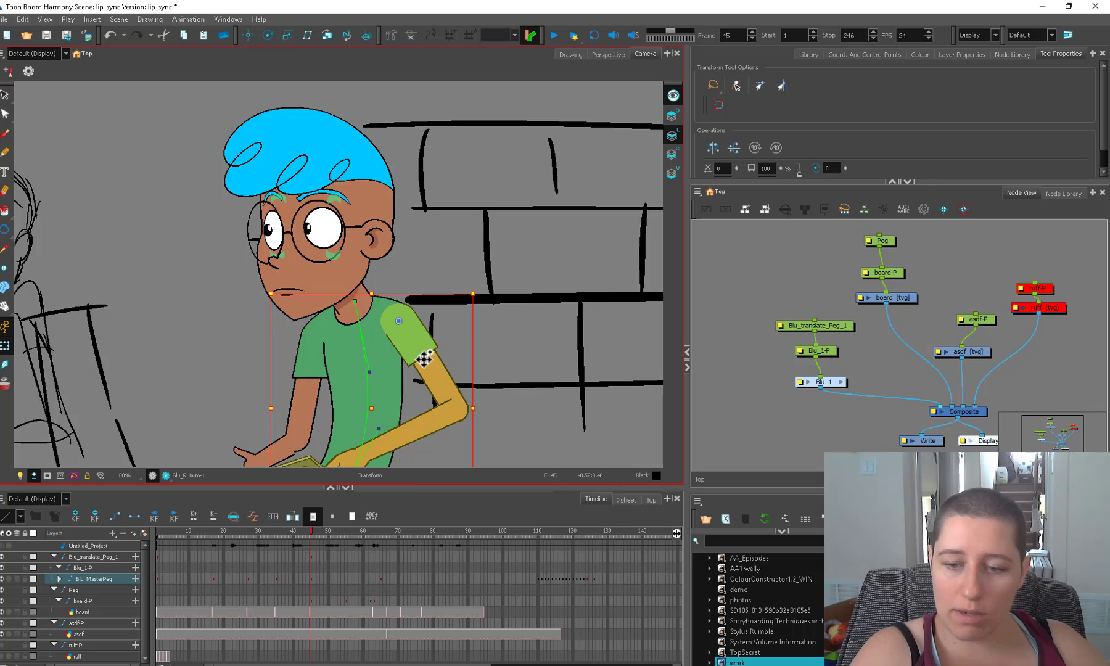
pyautogui.moveTo(483, 303)
pyautogui.mouseDown()
pyautogui.moveTo(480, 291)
pyautogui.moveTo(466, 309)
pyautogui.mouseUp()
pyautogui.hotkey('ctrl', 'z')
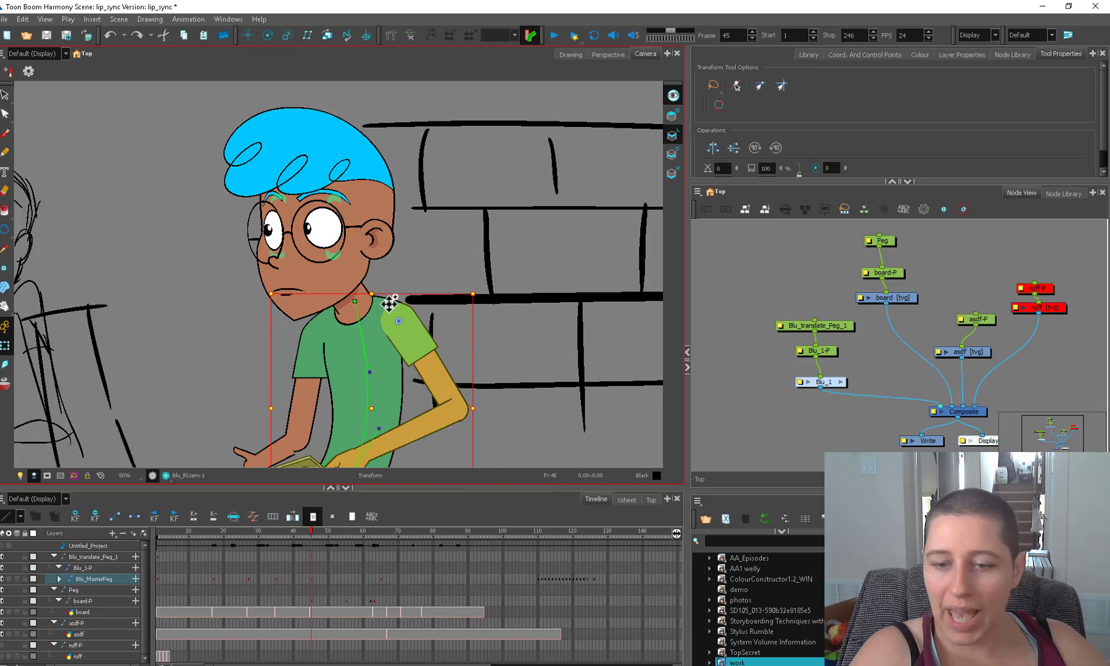
pyautogui.scroll(-1, 410, 308)
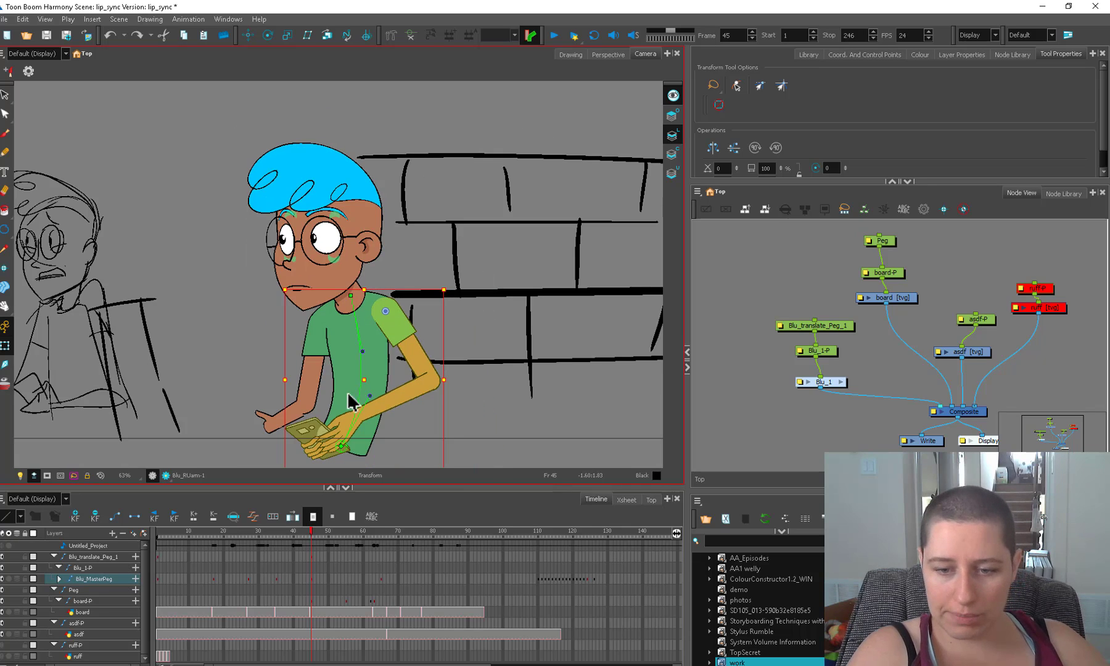
# - At frame 45, nudge the near arm slightly inward and down to seat its shoulder against the torso
pyautogui.click(301, 407)
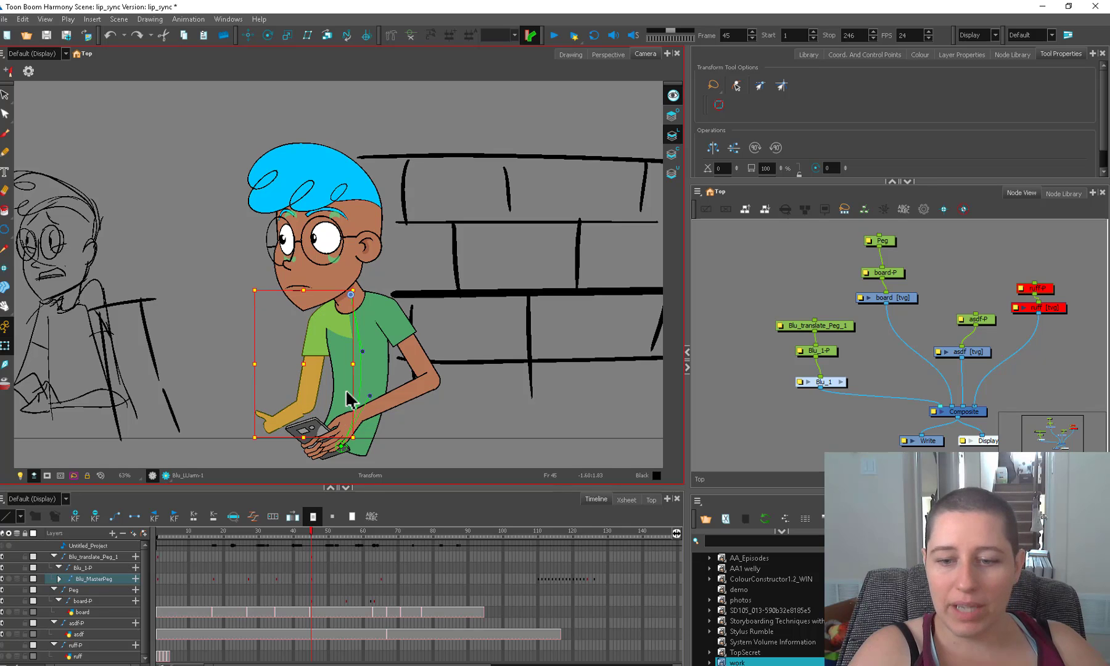
pyautogui.click(407, 327)
pyautogui.scroll(3, 413, 324)
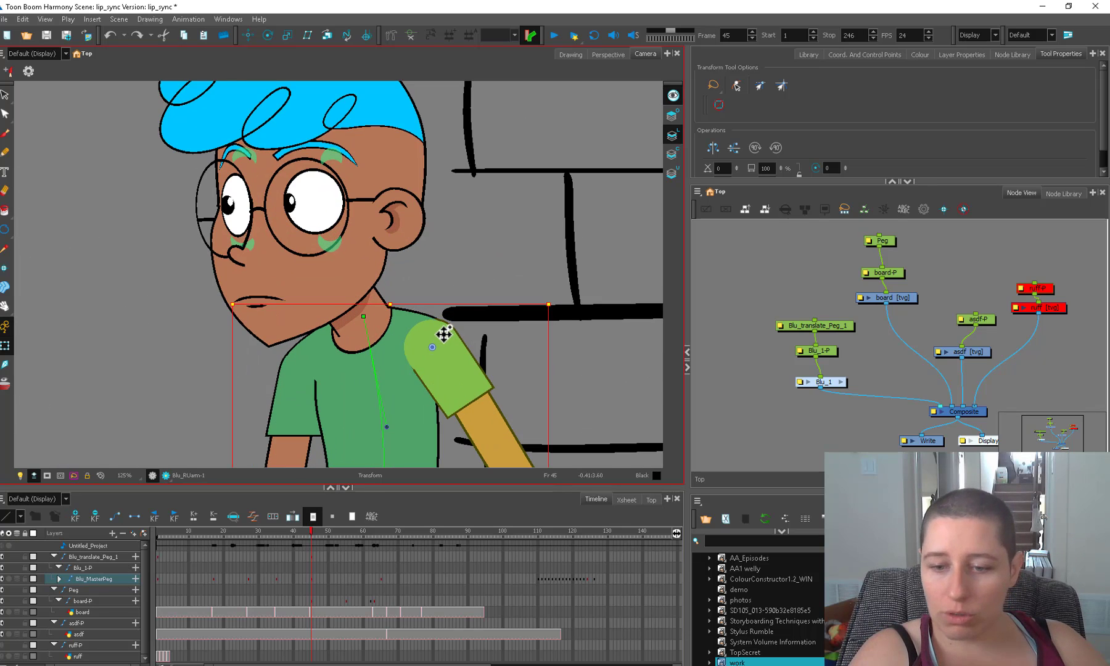
pyautogui.press('Left')
pyautogui.press('Down')
pyautogui.press('1')
pyautogui.click(460, 351)
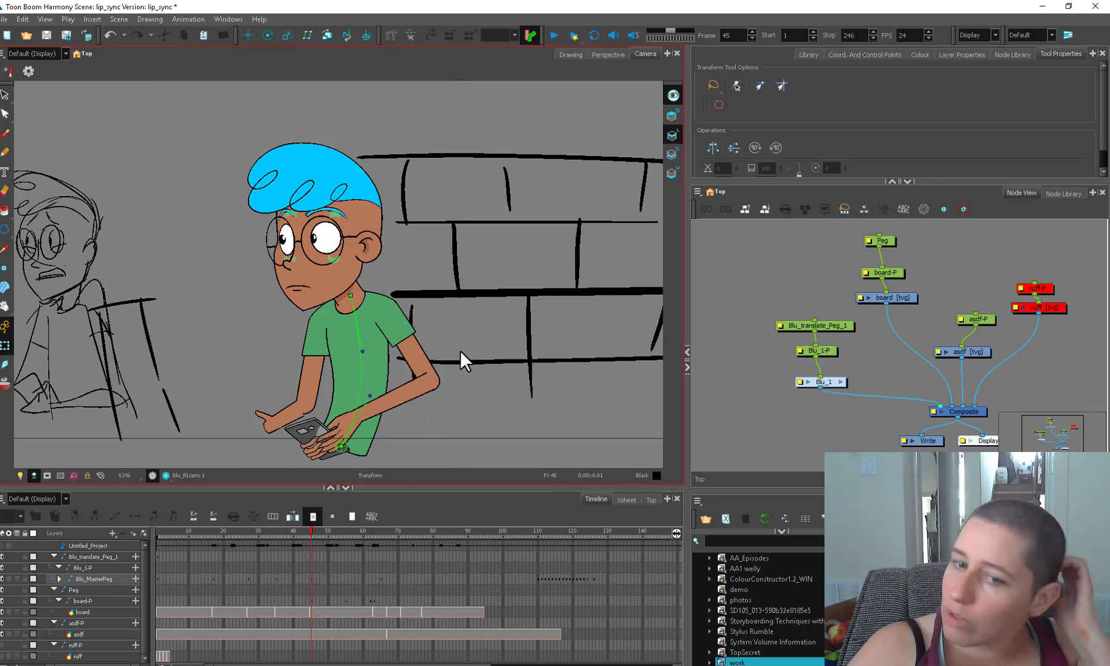
# - At frame 45, rotate the whole far arm slightly inward about its shoulder
pyautogui.click(318, 352)
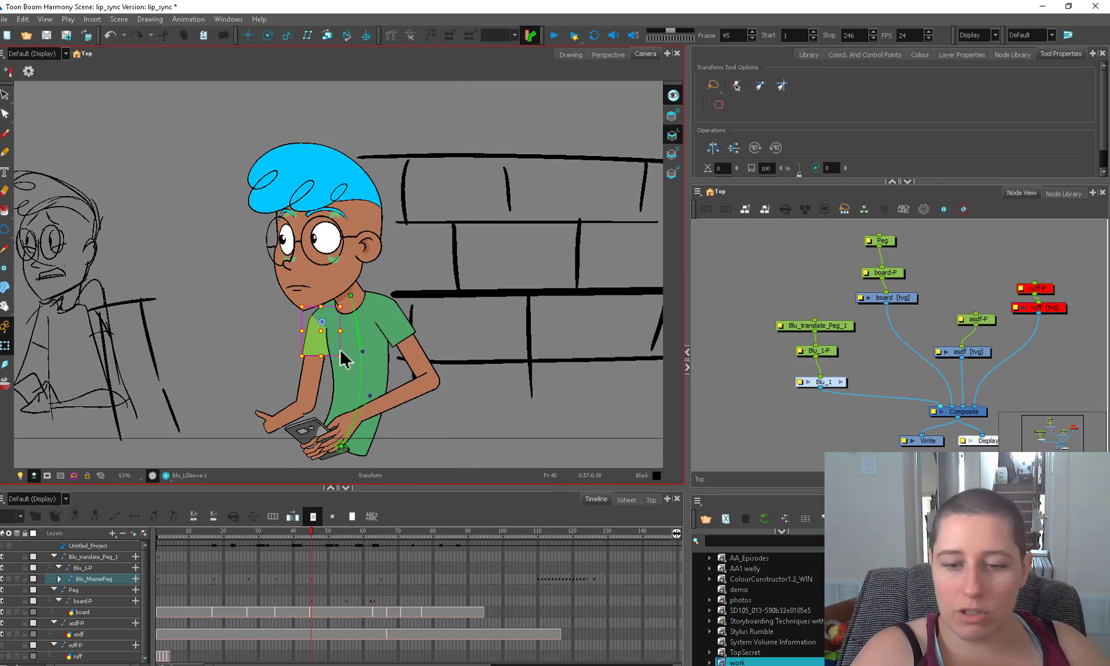
pyautogui.click(314, 403)
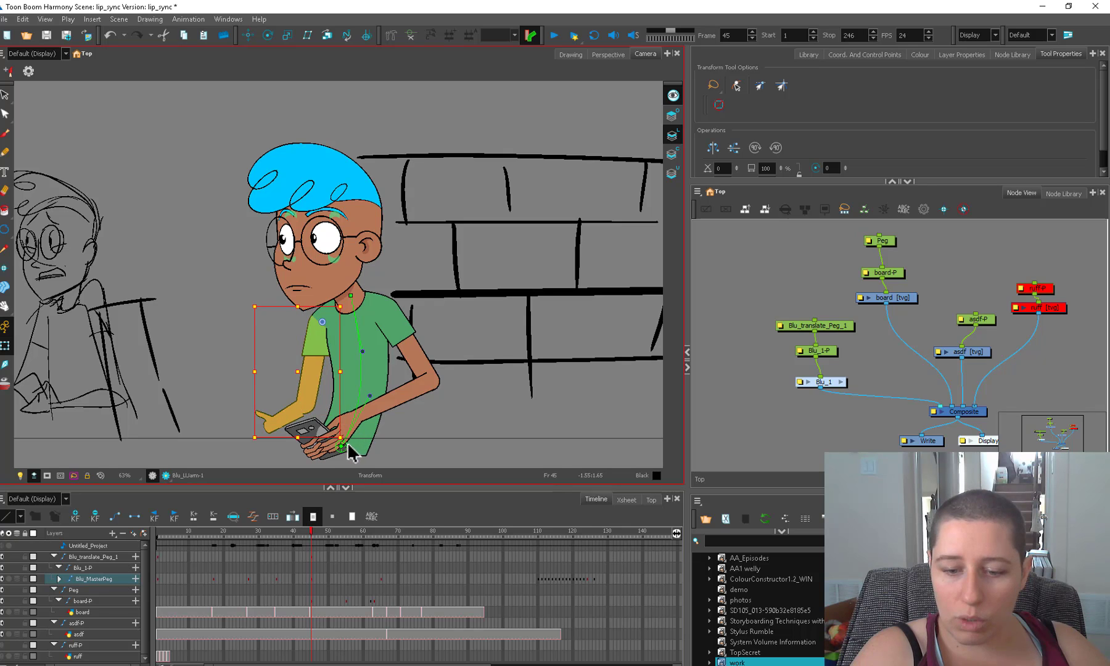
pyautogui.click(321, 349)
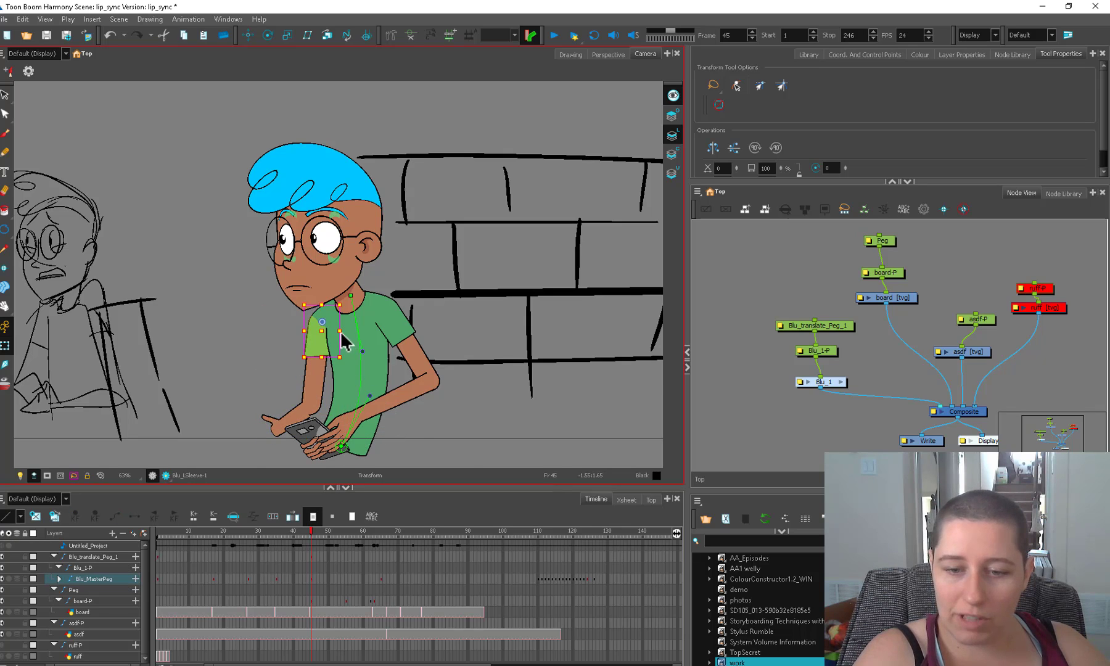
pyautogui.press('2')
pyautogui.press('2')
pyautogui.press('1')
pyautogui.press('1')
pyautogui.press('b')
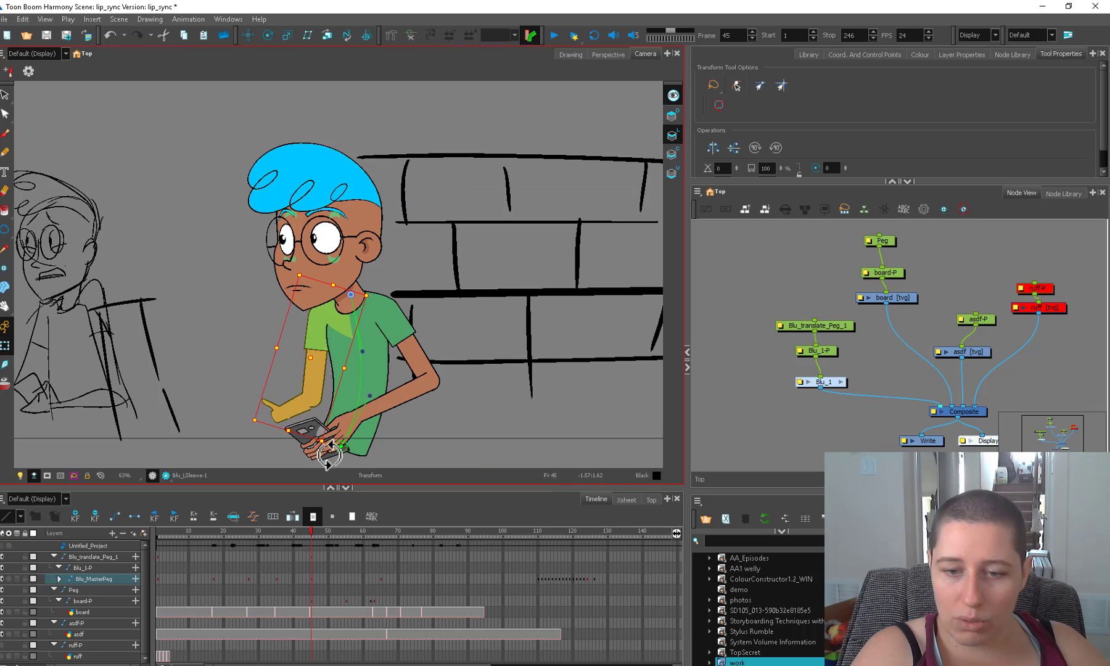
pyautogui.moveTo(326, 456); pyautogui.dragTo(325, 455)
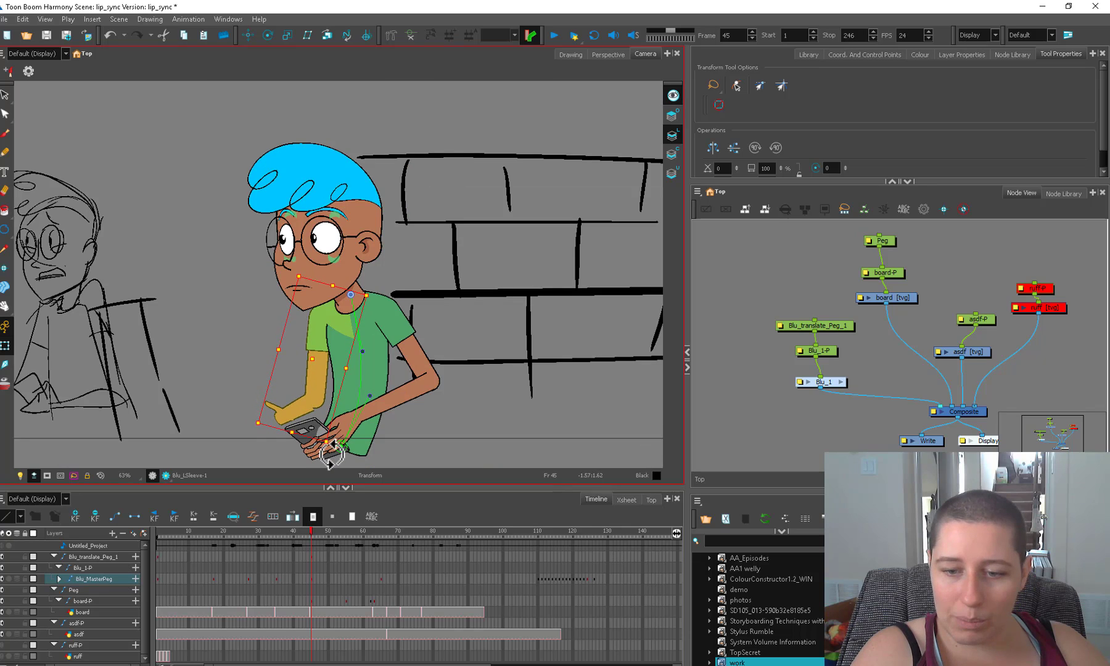
# - Try swinging the near arm with the phone closer to the torso at frame 45, and undo it
pyautogui.click(424, 373)
pyautogui.press('b')
pyautogui.press('r')
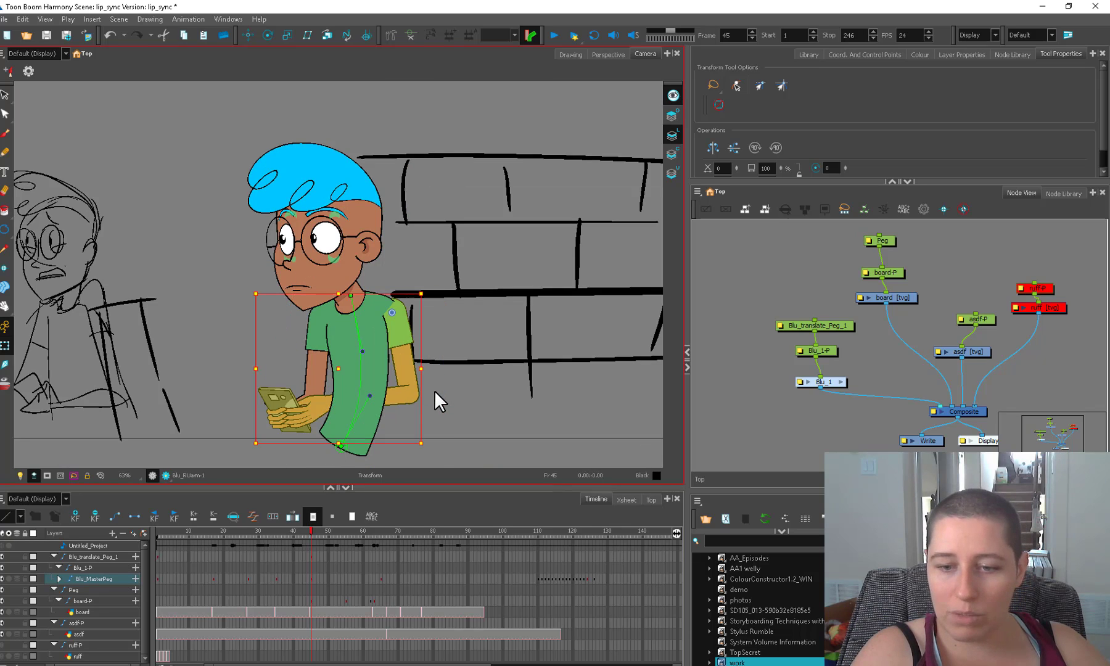
pyautogui.hotkey('ctrl', 'z')
pyautogui.hotkey('ctrl', 'z')
# - Rotate the far arm outward from the torso about its upper-arm pivot at frame 45
pyautogui.click(328, 369)
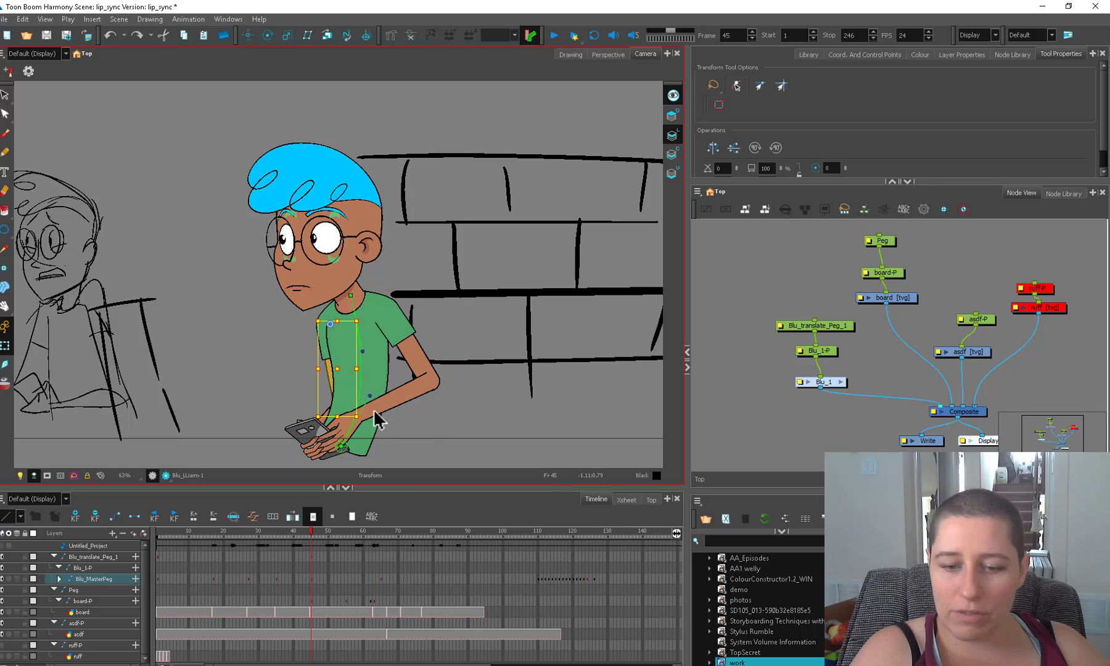
pyautogui.press('b')
pyautogui.moveTo(363, 439)
pyautogui.mouseDown()
pyautogui.moveTo(314, 450)
pyautogui.moveTo(365, 442)
pyautogui.moveTo(344, 442)
pyautogui.mouseUp()
pyautogui.press('r')
pyautogui.click(398, 433)
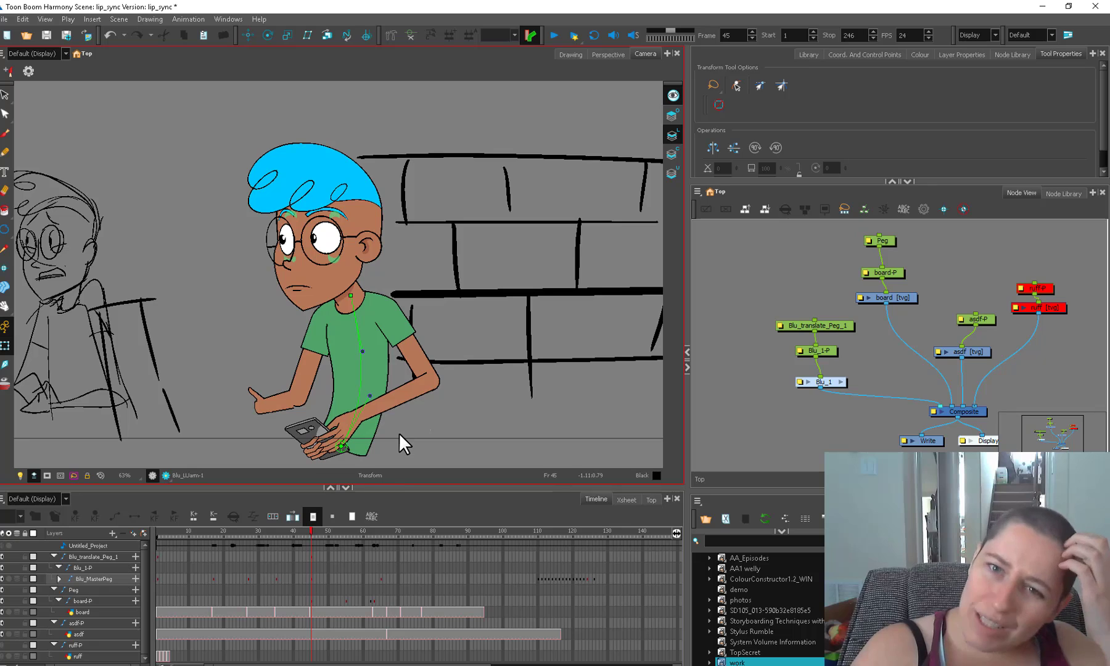
# - Adjust the far forearm's length and raise the near forearm so the phone hand sits in front of the far arm
pyautogui.click(286, 407)
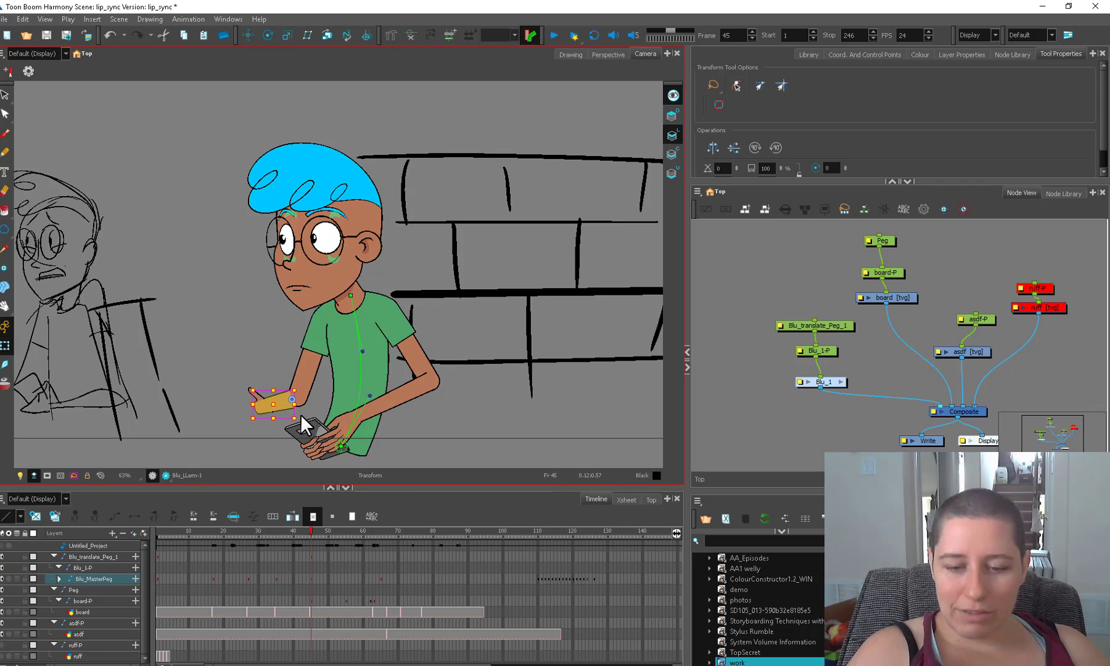
pyautogui.moveTo(253, 404); pyautogui.dragTo(207, 402)
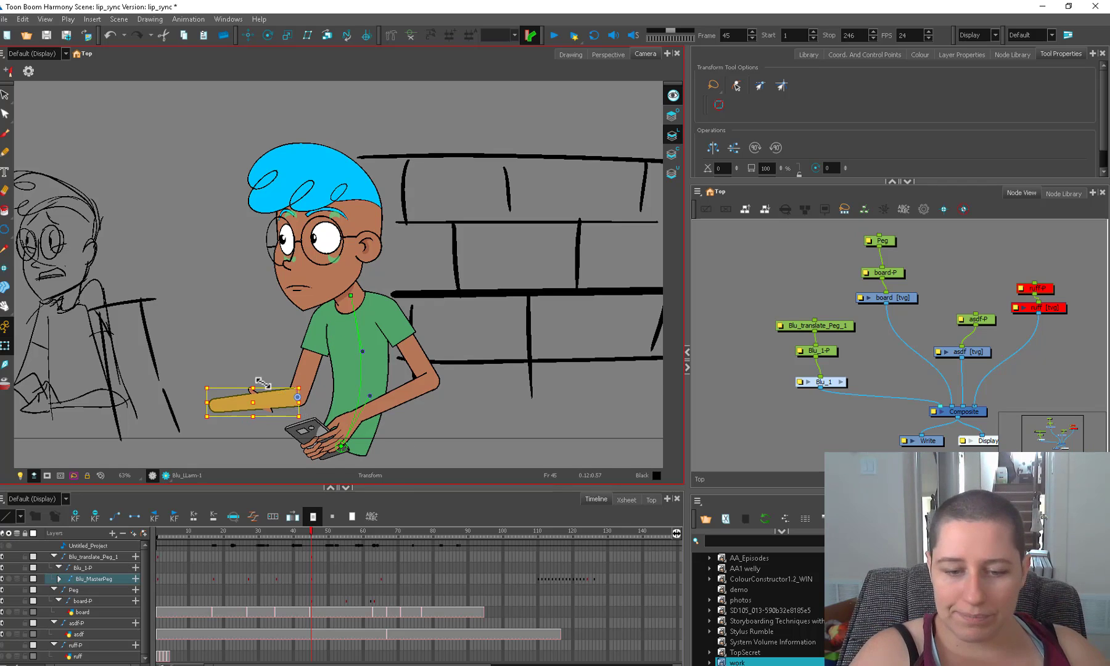
pyautogui.moveTo(333, 401); pyautogui.dragTo(337, 395)
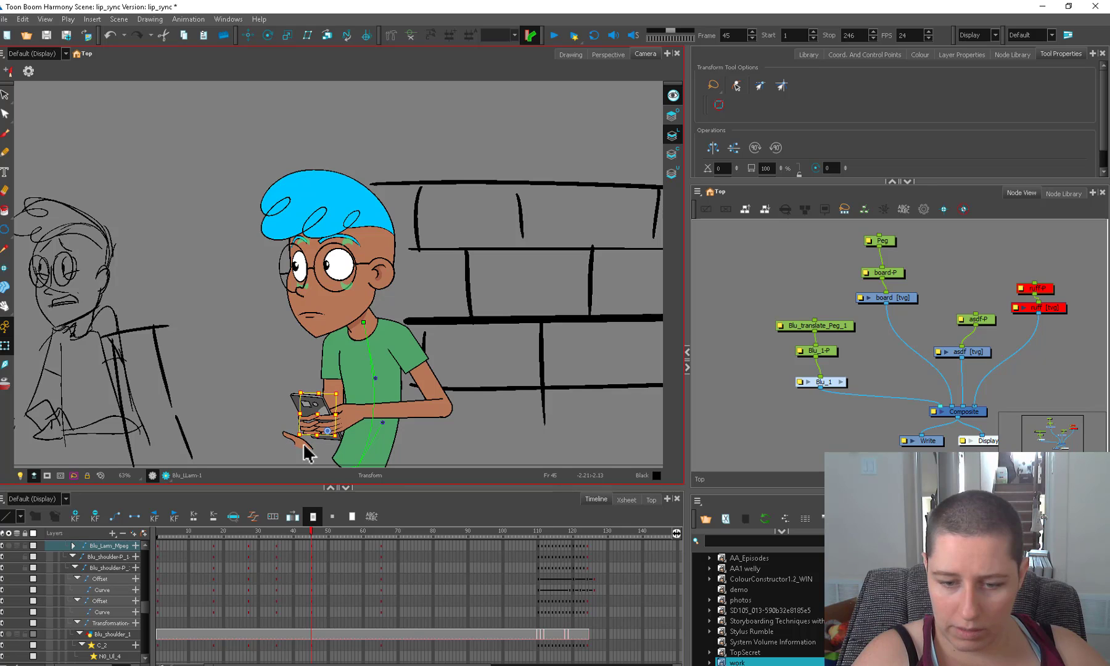
# - Try moving the phone-holding hand away from the wrist and undo the move
pyautogui.click(370, 446)
pyautogui.moveTo(343, 424); pyautogui.dragTo(264, 471)
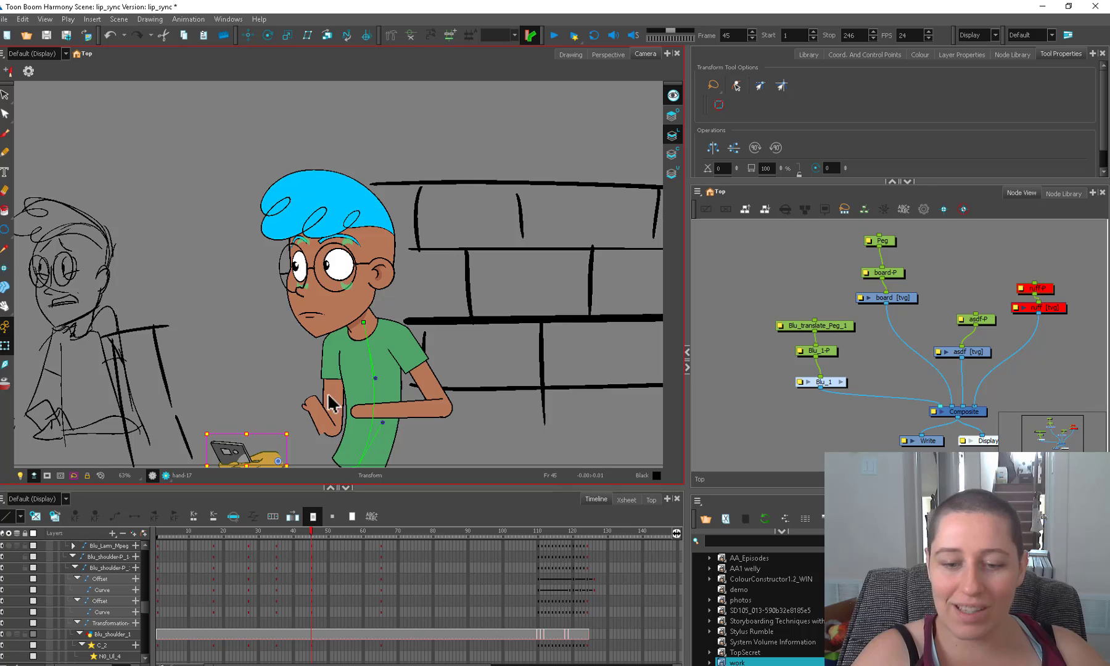
pyautogui.hotkey('ctrl', 'z')
# - At frame 45, angle the far upper arm and sleeve outward behind the phone hand and refine the hand's rotation
pyautogui.click(399, 450)
pyautogui.press('1')
pyautogui.press('space')
pyautogui.moveTo(424, 421); pyautogui.dragTo(406, 446)
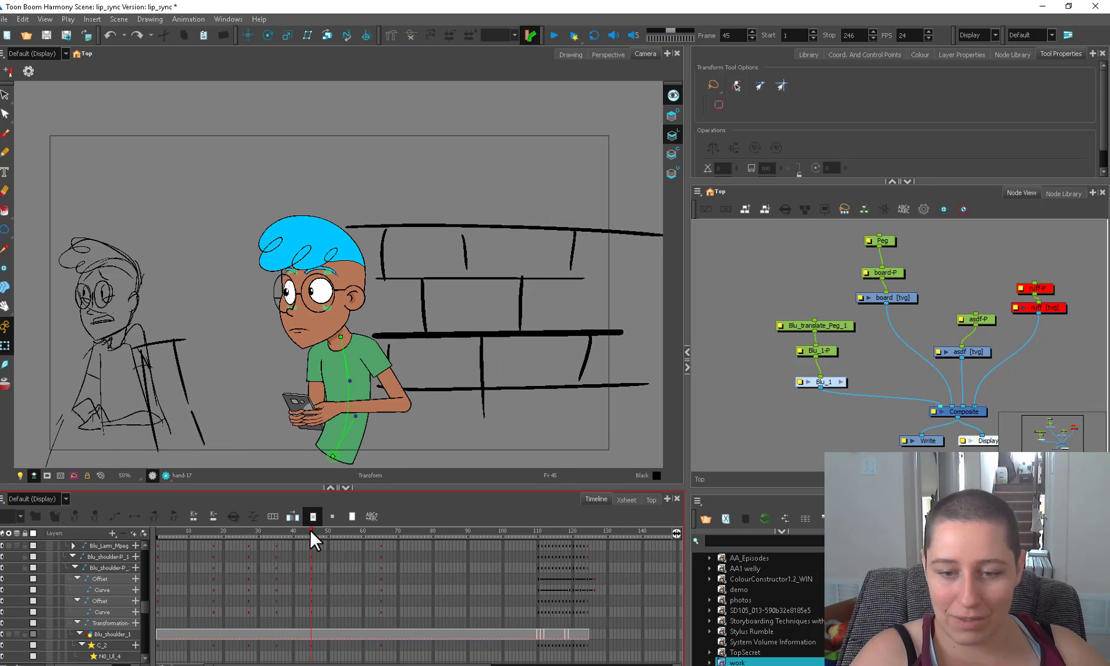
pyautogui.moveTo(310, 529); pyautogui.dragTo(311, 527)
pyautogui.click(317, 394)
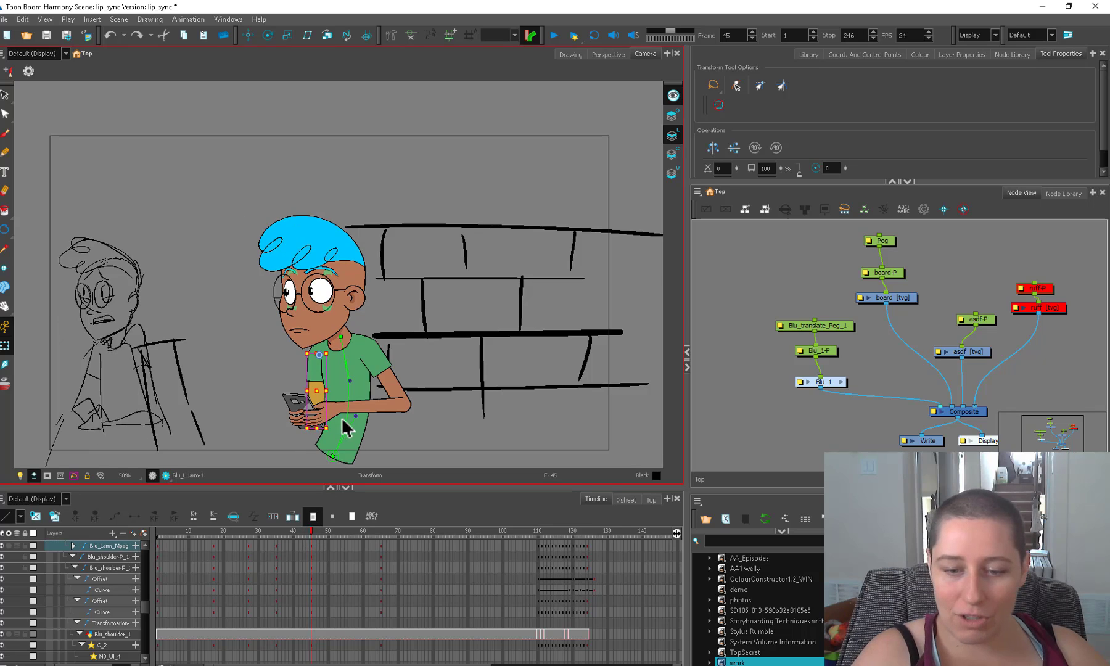
pyautogui.moveTo(343, 419); pyautogui.dragTo(372, 413)
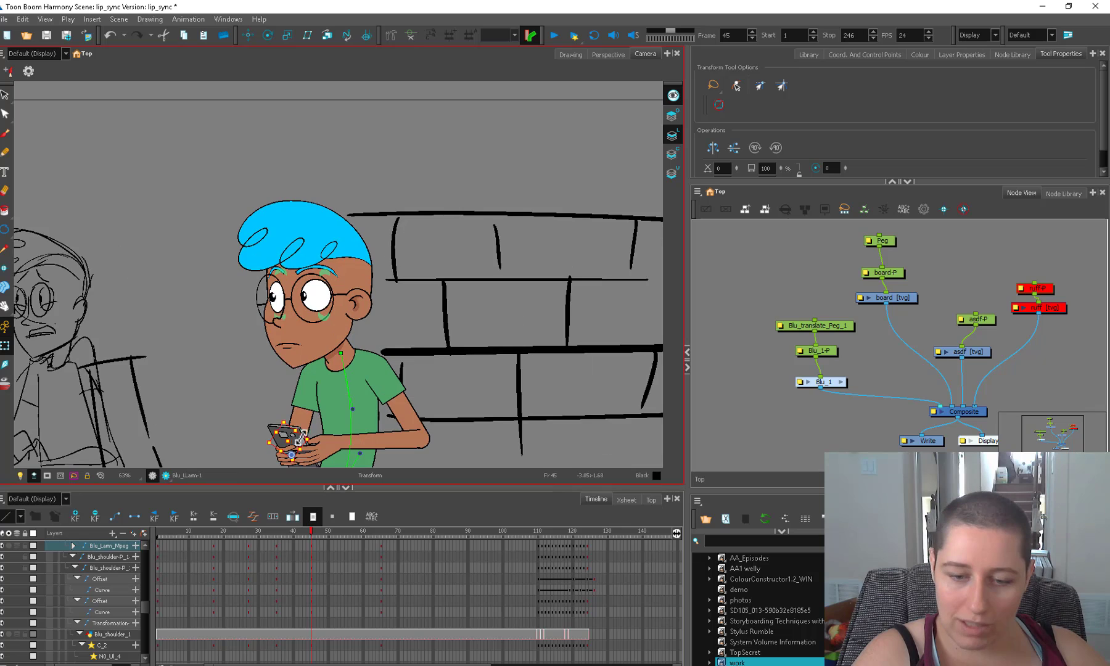
pyautogui.press('1')
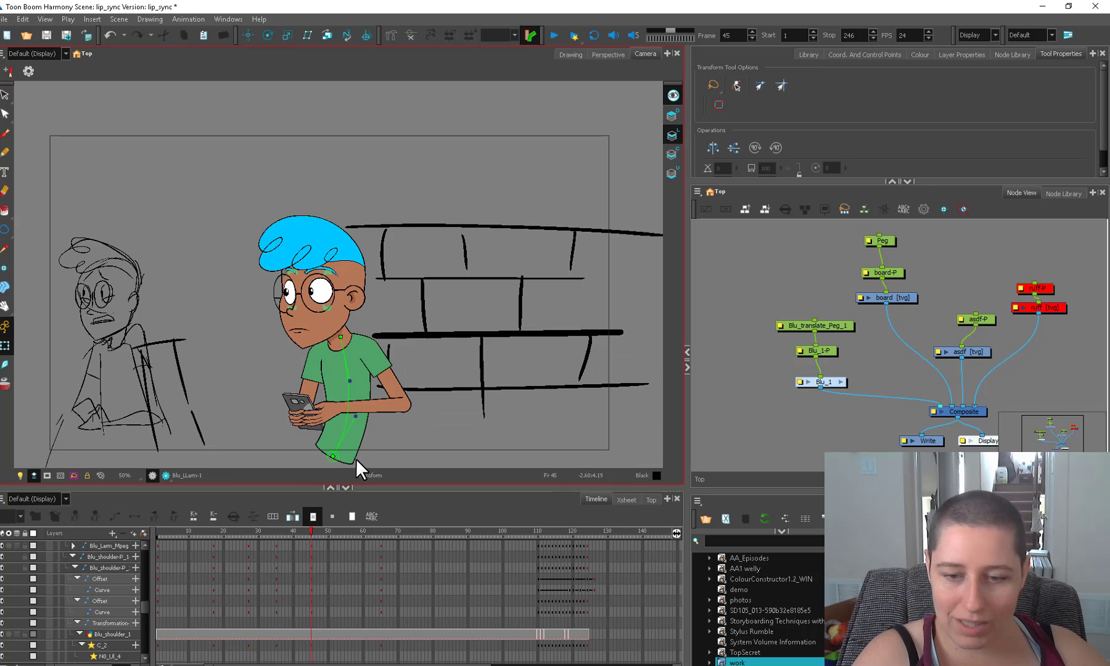
# - Compare the pose with its neighbouring frames and shift the whole rig slightly down at frame 45
pyautogui.press('1')
pyautogui.moveTo(307, 531); pyautogui.dragTo(310, 538)
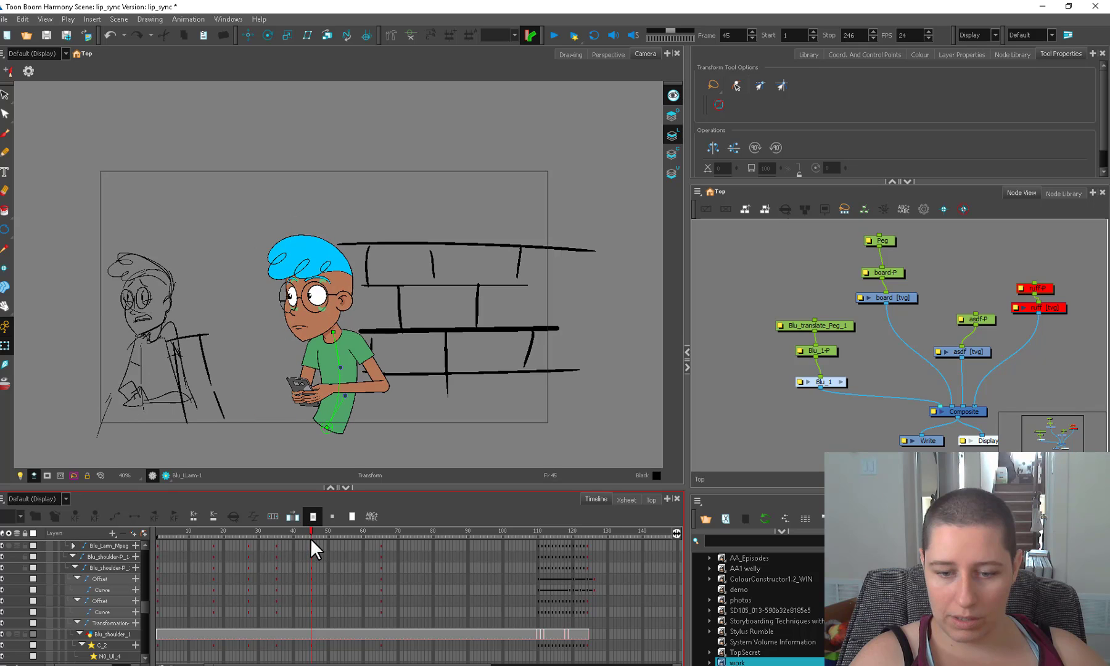
pyautogui.press('space')
pyautogui.moveTo(362, 401); pyautogui.dragTo(361, 361)
pyautogui.press('2')
pyautogui.press('2')
pyautogui.click(319, 453)
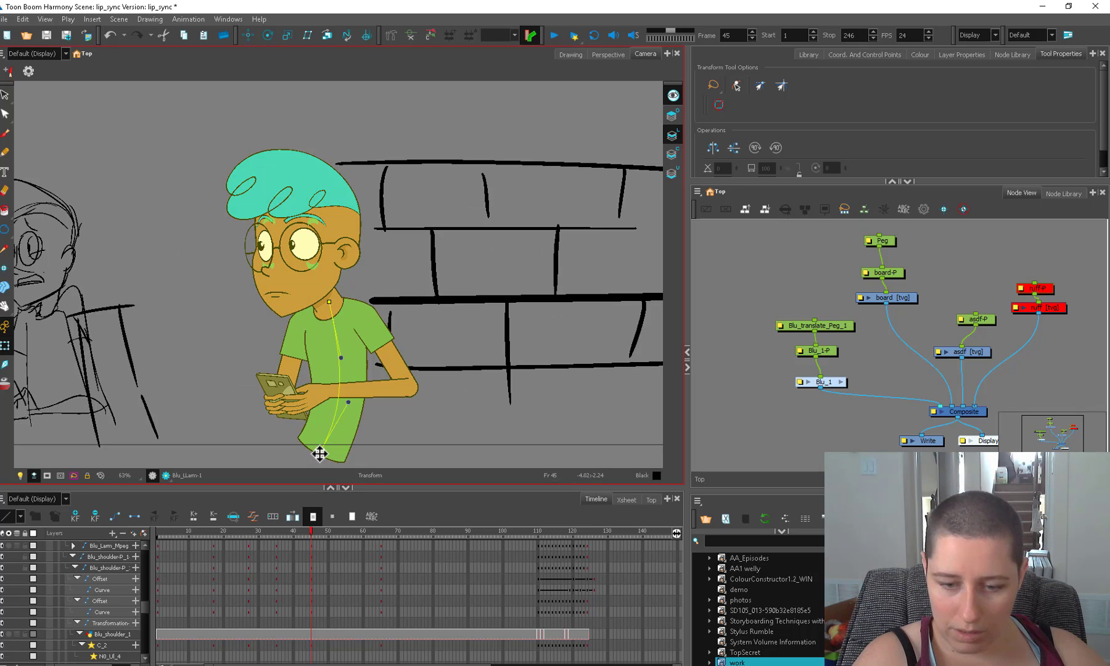
pyautogui.moveTo(318, 458); pyautogui.dragTo(322, 468)
pyautogui.click(378, 464)
pyautogui.press('1')
pyautogui.press('space')
pyautogui.moveTo(391, 426); pyautogui.dragTo(386, 449)
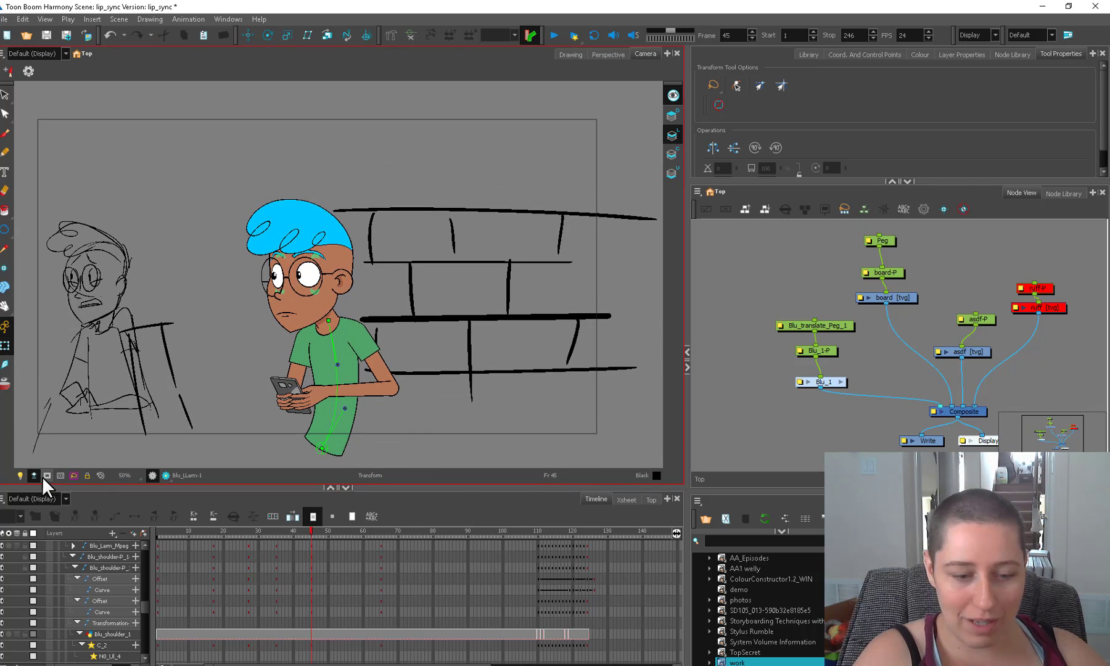
pyautogui.click(47, 475)
pyautogui.click(46, 475)
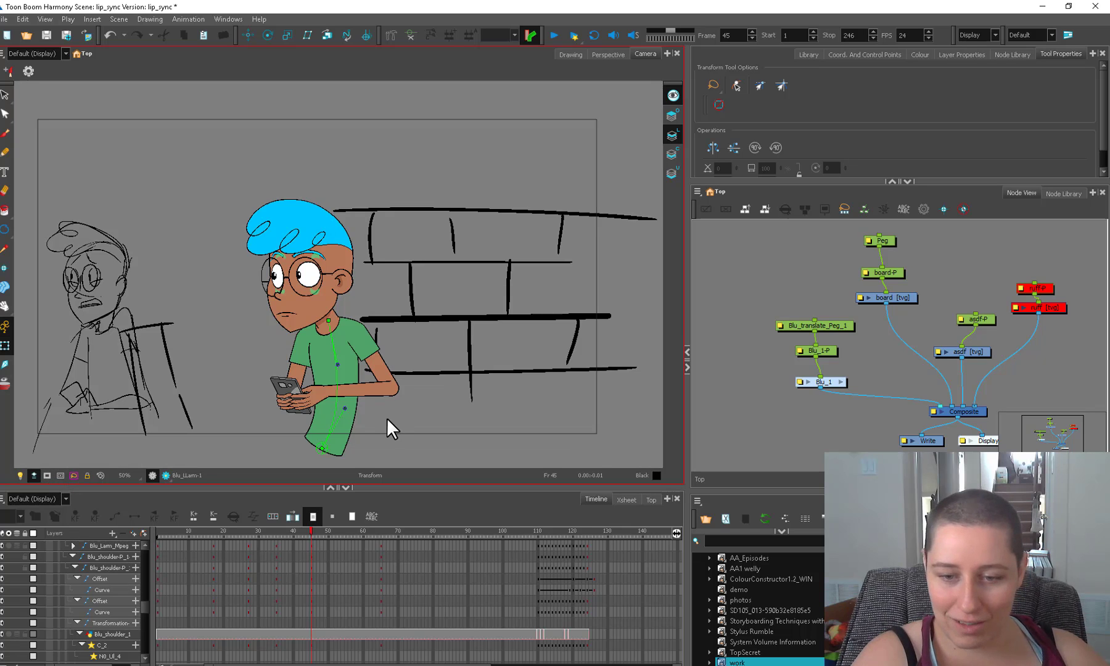
# - Reshape the near eyebrow with its deformer and rotate the far eyebrow into a worried slant at frame 45
pyautogui.scroll(4, 252, 209)
pyautogui.click(325, 307)
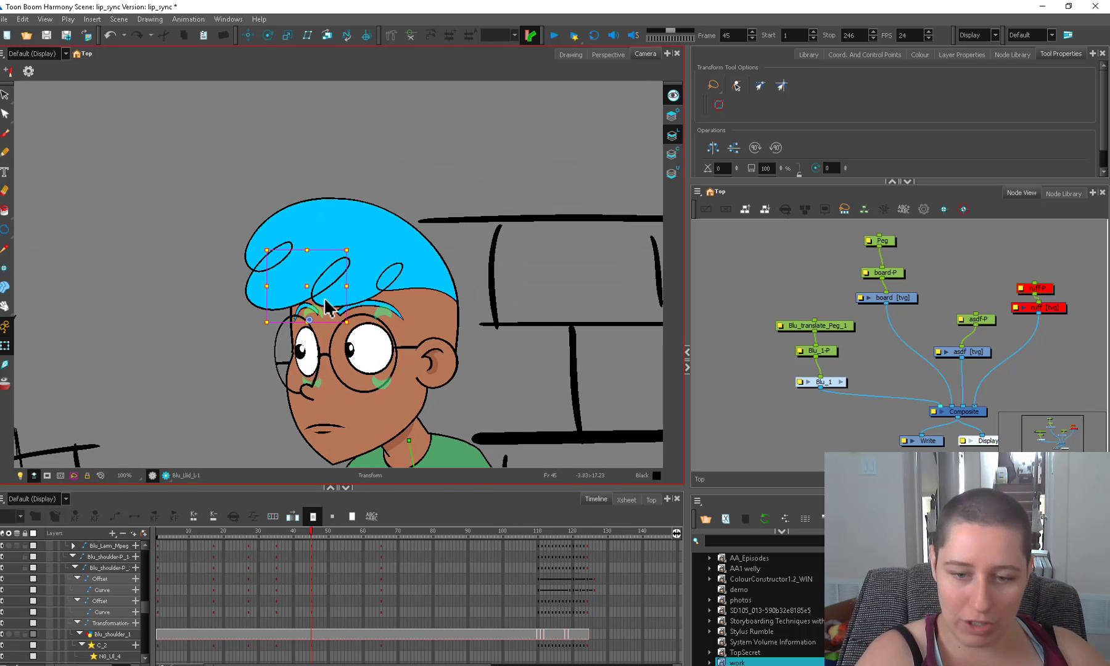
pyautogui.press('o')
pyautogui.scroll(2, 384, 326)
pyautogui.click(384, 326)
pyautogui.press('o')
pyautogui.moveTo(444, 348); pyautogui.dragTo(440, 368)
pyautogui.click(295, 353)
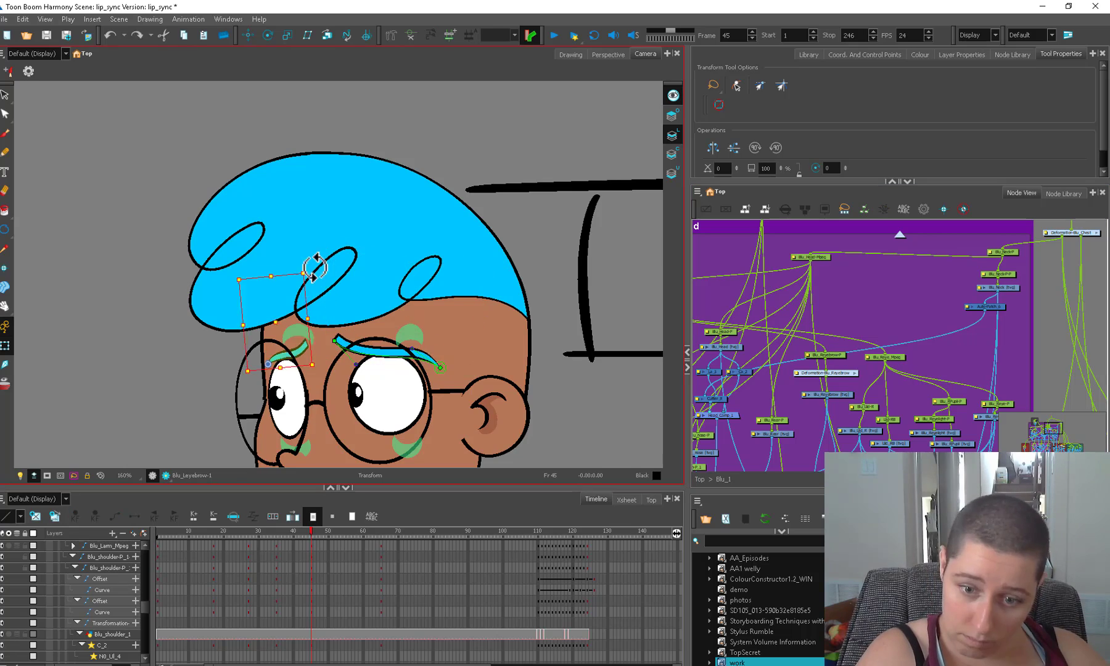
pyautogui.scroll(-3, 479, 438)
pyautogui.scroll(2, 384, 371)
# - Select the near eye's raised lower lid, show its drawing substitutions and swap in a flatter lid drawing
pyautogui.click(384, 378)
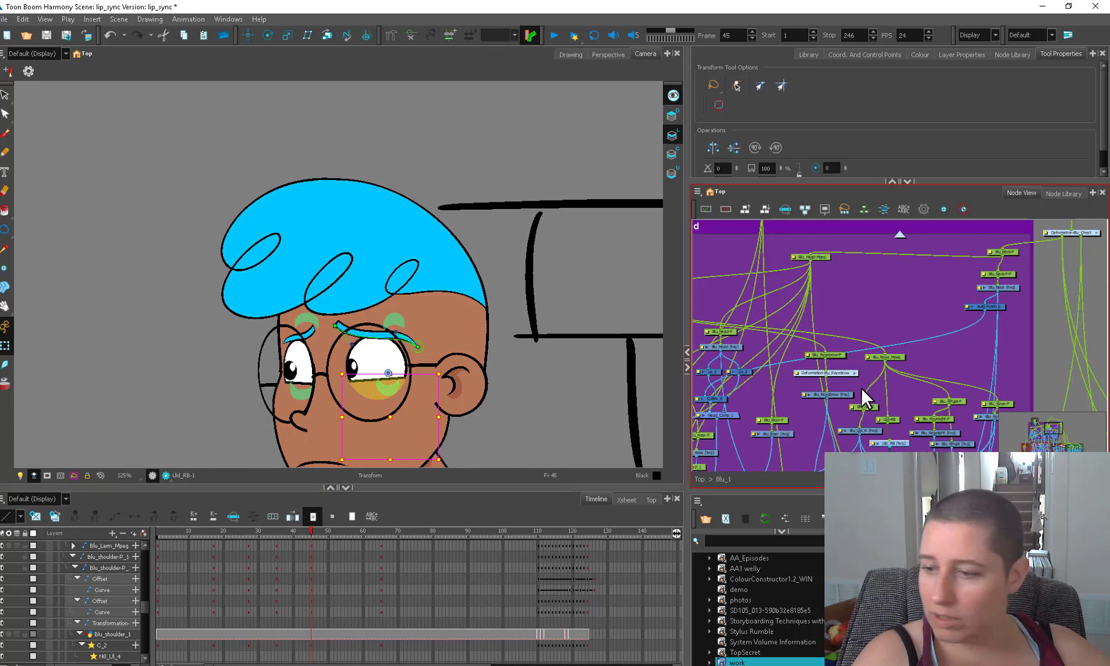
pyautogui.scroll(-3, 866, 397)
pyautogui.click(788, 520)
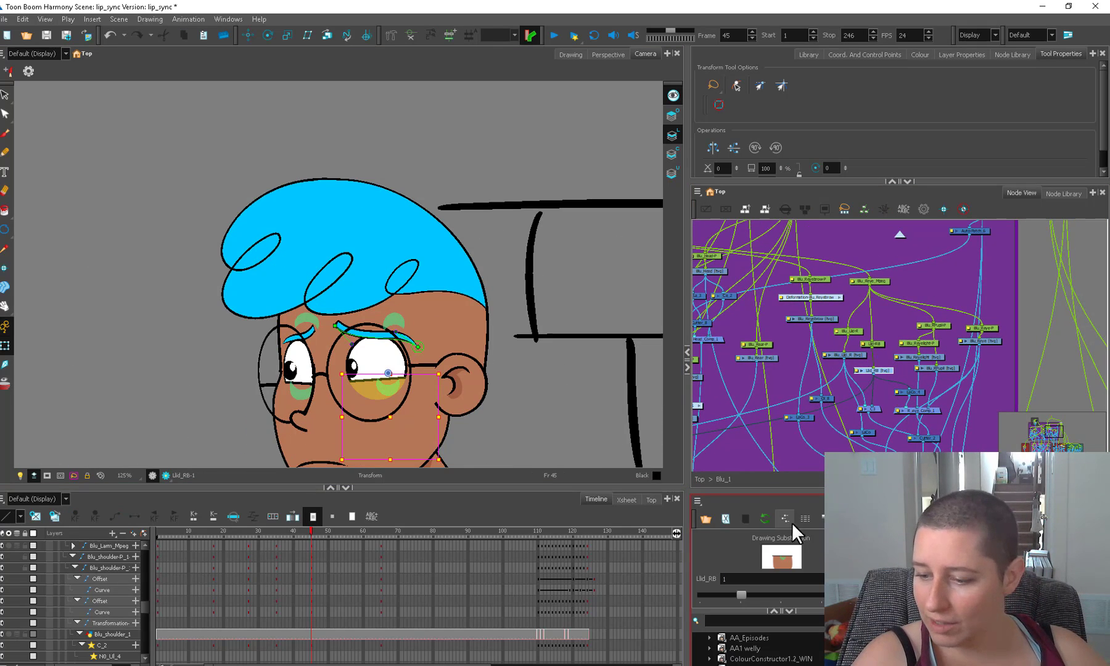
pyautogui.press(']')
pyautogui.press(']')
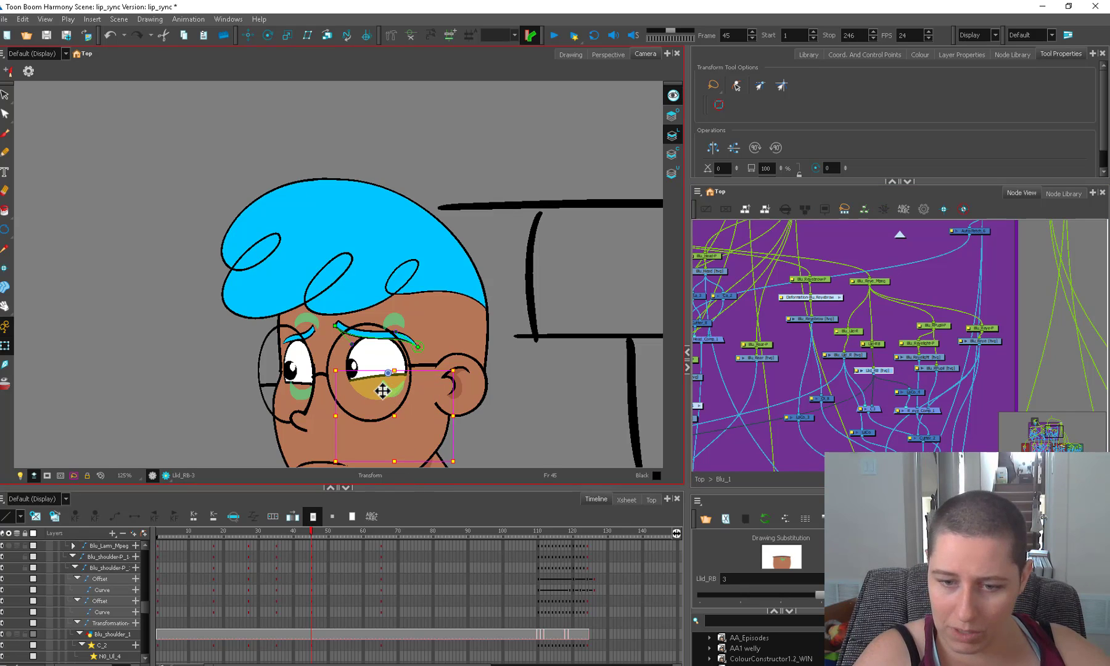
pyautogui.press(']')
pyautogui.press(']')
pyautogui.press(']')
pyautogui.press(']')
# - Raise the far eye's lower lid and cycle its drawing substitutions to match the near eye
pyautogui.click(308, 395)
pyautogui.press(']')
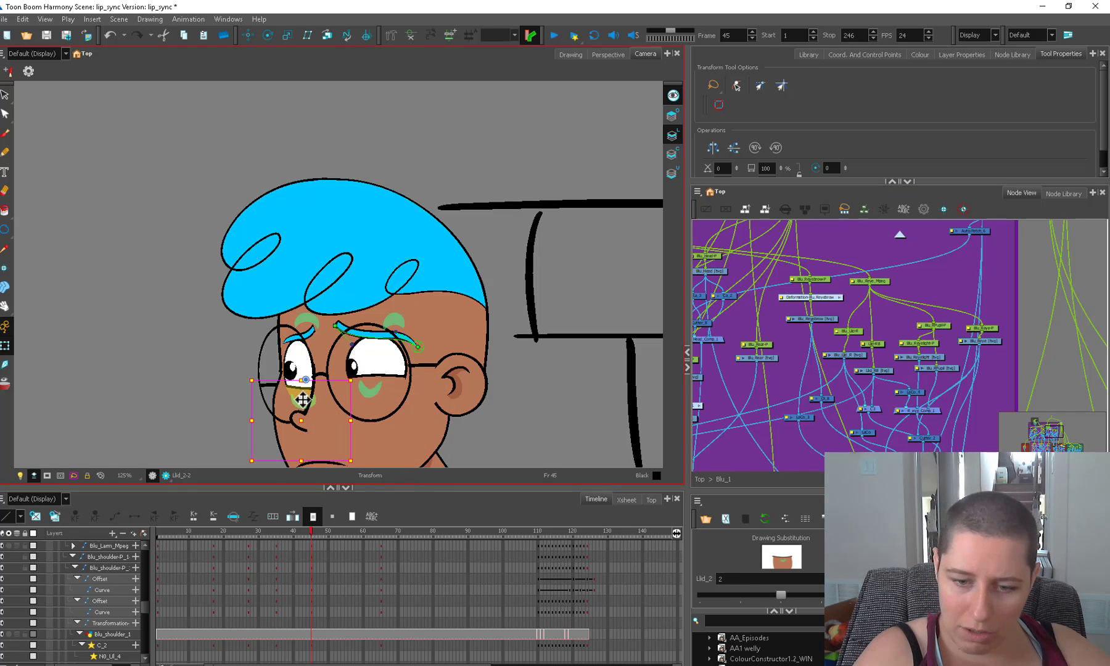
pyautogui.press('[')
pyautogui.press('[')
pyautogui.press(']')
pyautogui.press(']')
pyautogui.press('[')
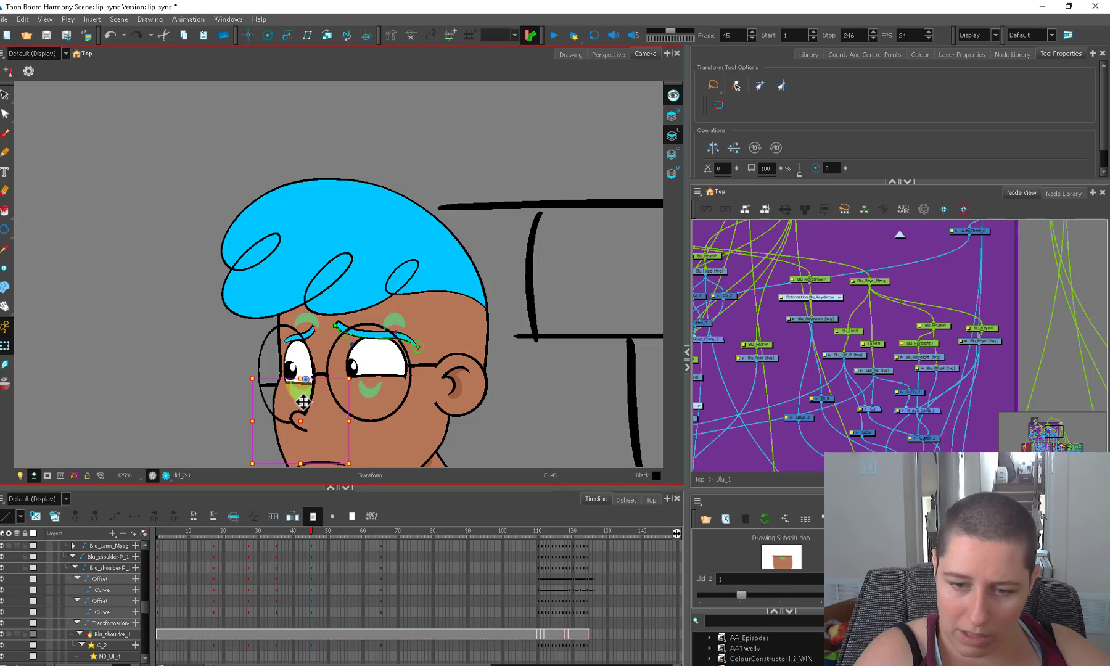
pyautogui.press('=')
pyautogui.press('=')
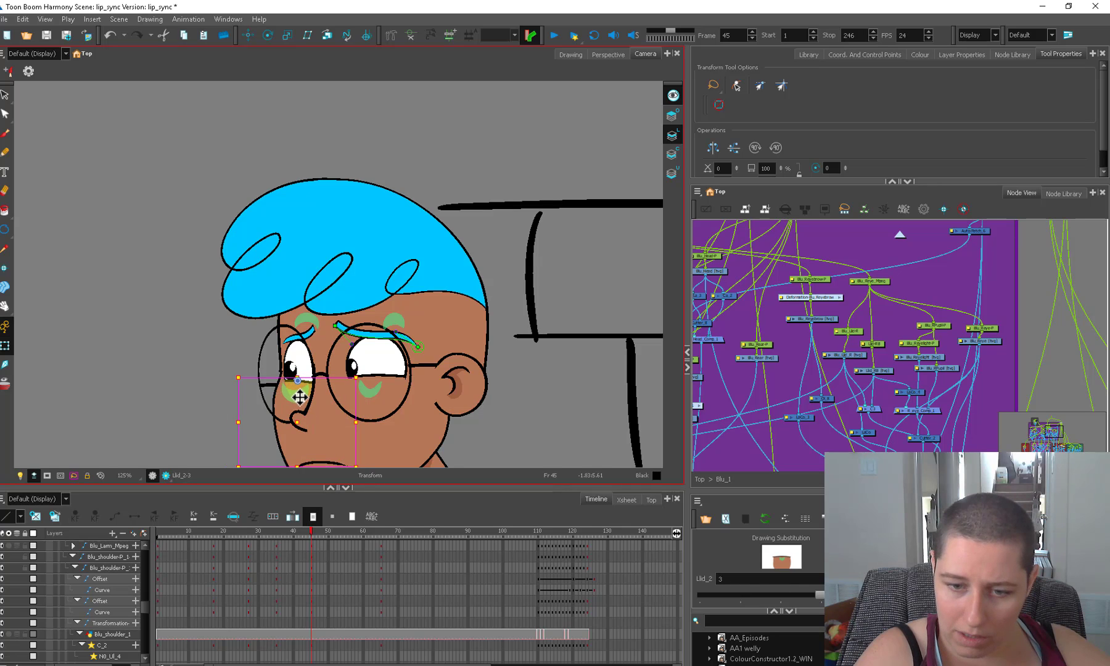
pyautogui.press(']')
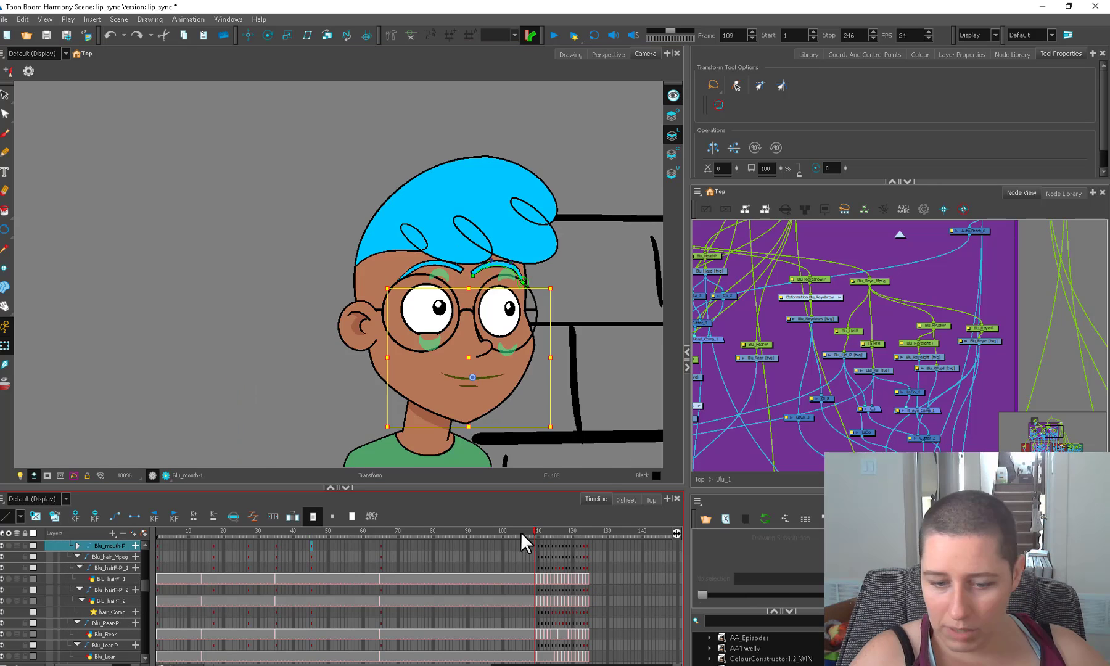
# - Check the mouth around frames 109 to 111, and set the Blu_mouth drawing to 13 at frame 45
pyautogui.moveTo(520, 532)
pyautogui.mouseDown()
pyautogui.moveTo(312, 533)
pyautogui.moveTo(543, 522)
pyautogui.mouseUp()
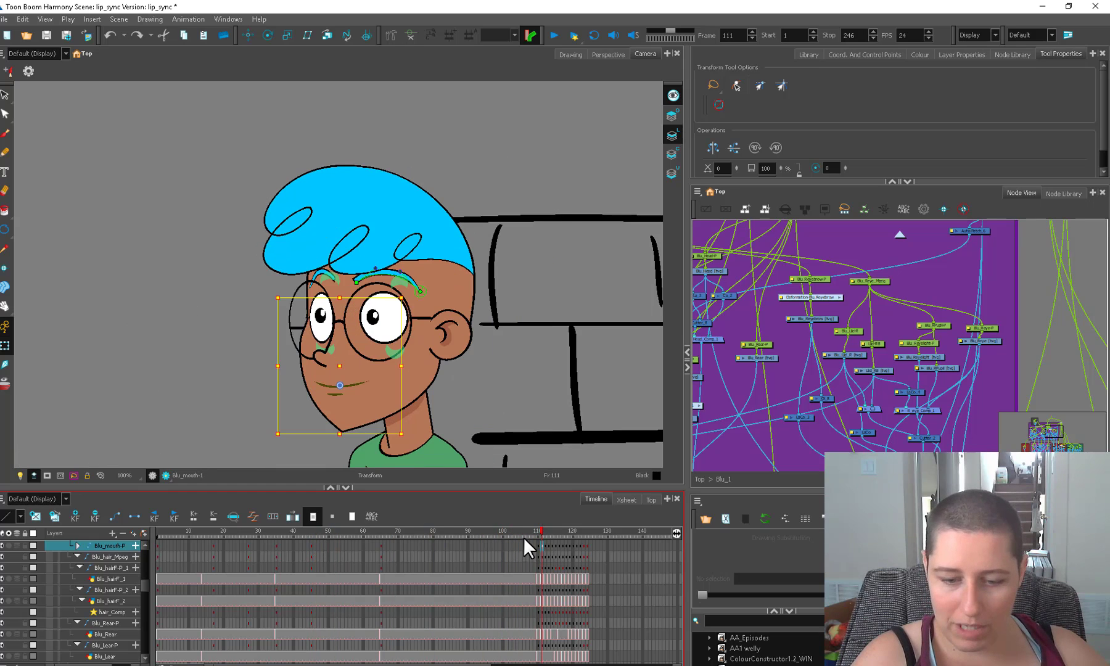
pyautogui.click(310, 546)
pyautogui.hotkey('shift', 'b')
pyautogui.press('1')
pyautogui.press(']')
pyautogui.press(']')
pyautogui.press(']')
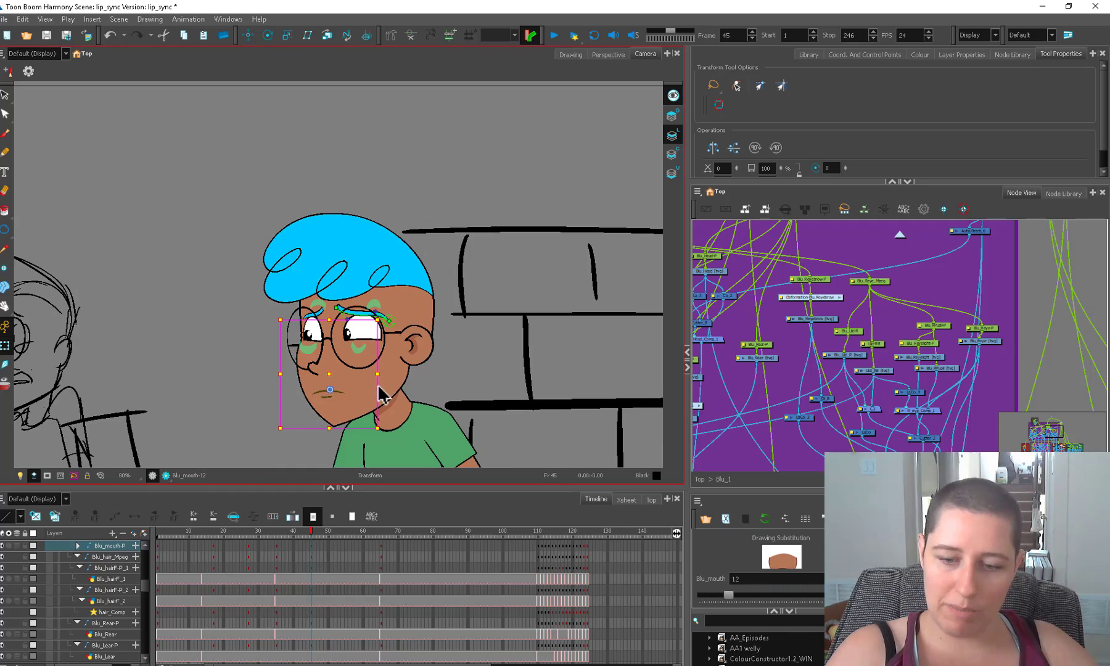
pyautogui.press(']')
pyautogui.press(']')
pyautogui.press('[')
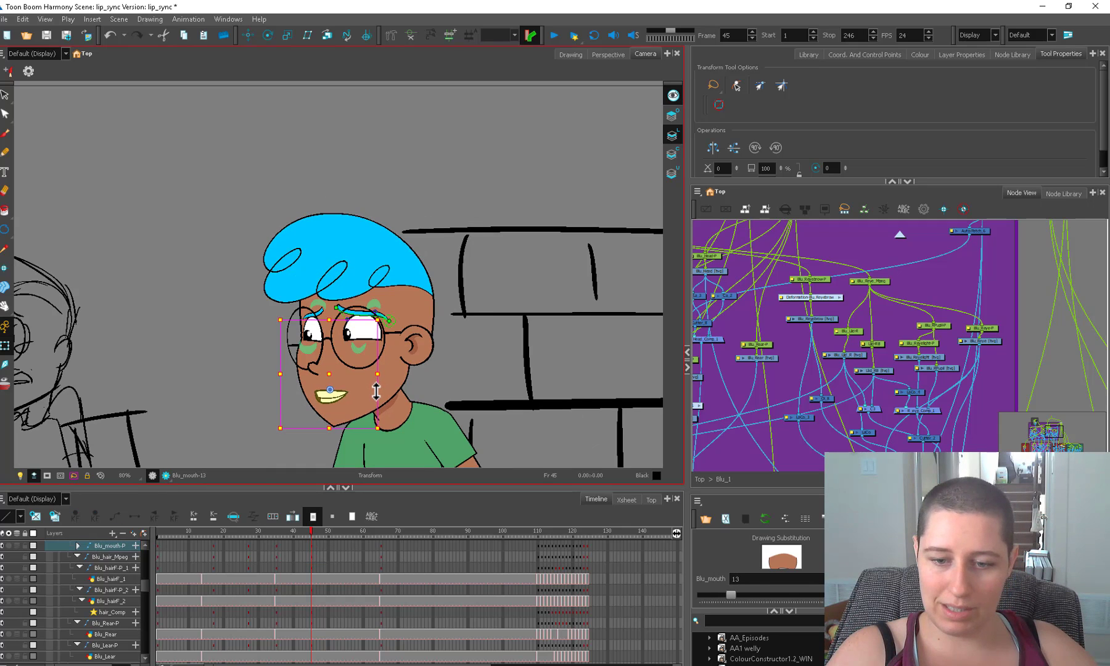
pyautogui.scroll(-1, 374, 398)
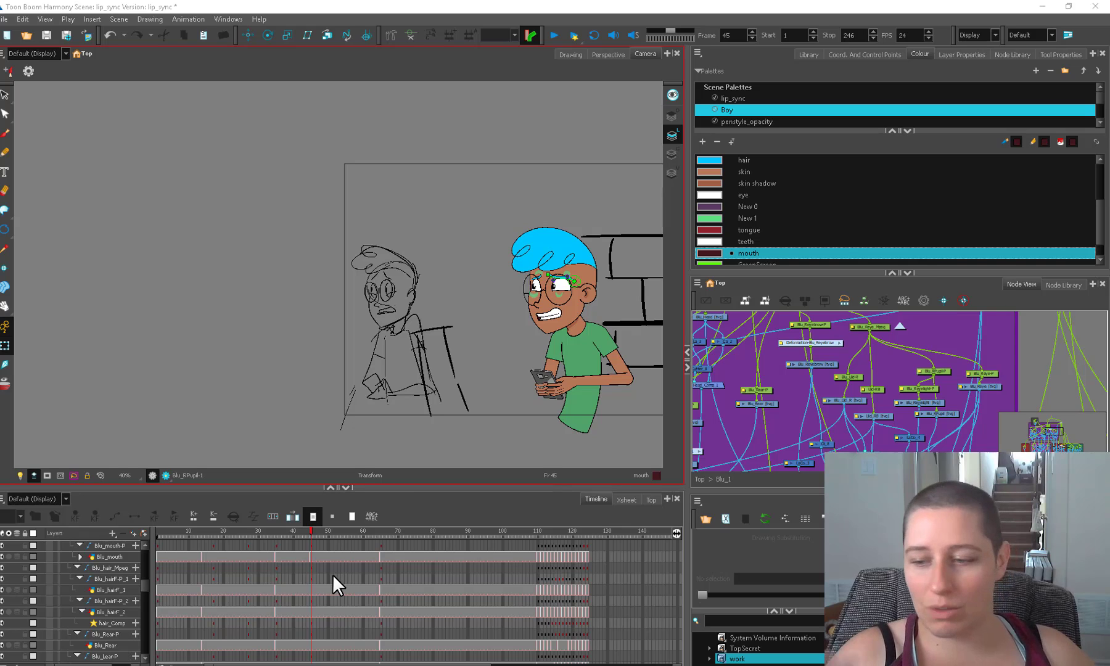
pyautogui.moveTo(594, 393); pyautogui.dragTo(428, 389)
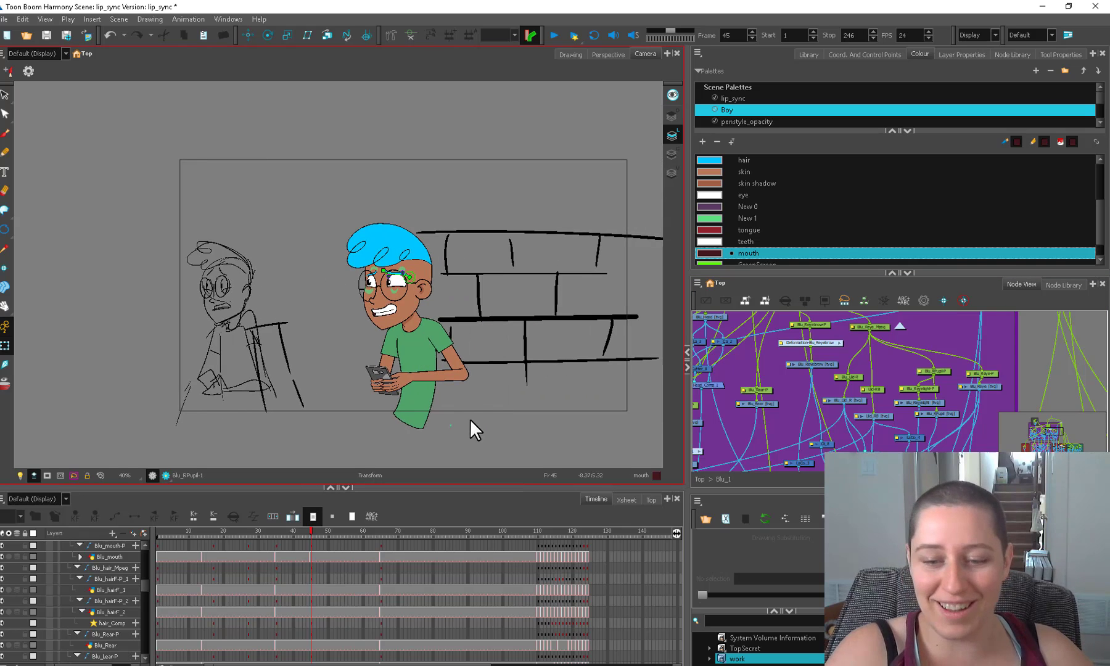
pyautogui.moveTo(351, 398); pyautogui.dragTo(333, 404)
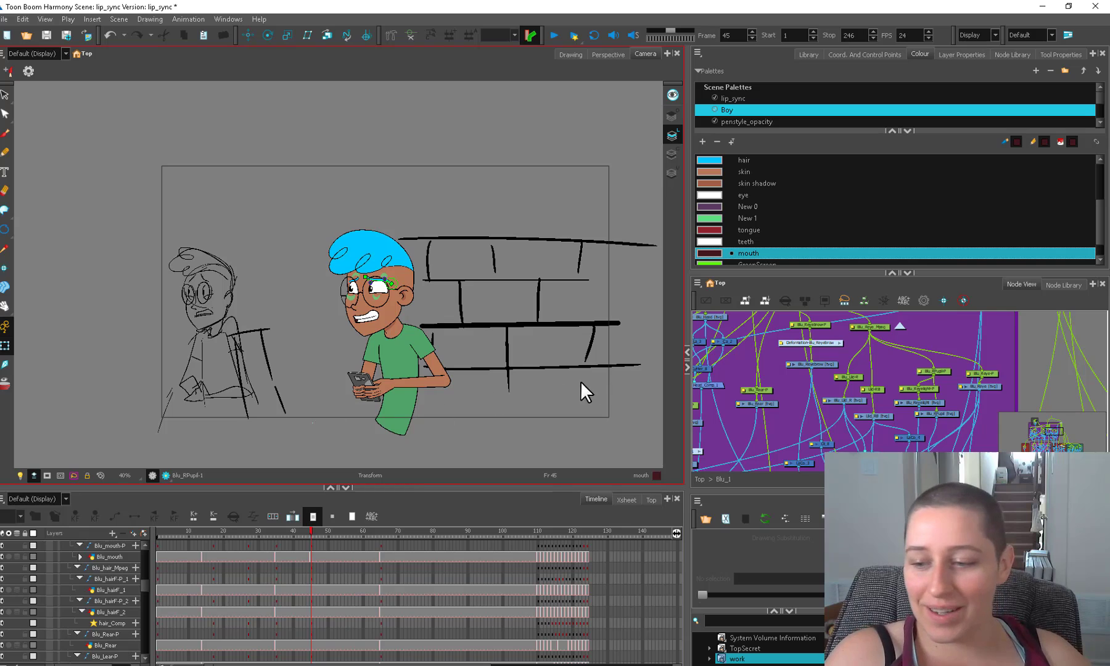
# - Compare the rig against the storyboard at frames 44 and 45, checking the mouth at frame 45 closely
pyautogui.press('2')
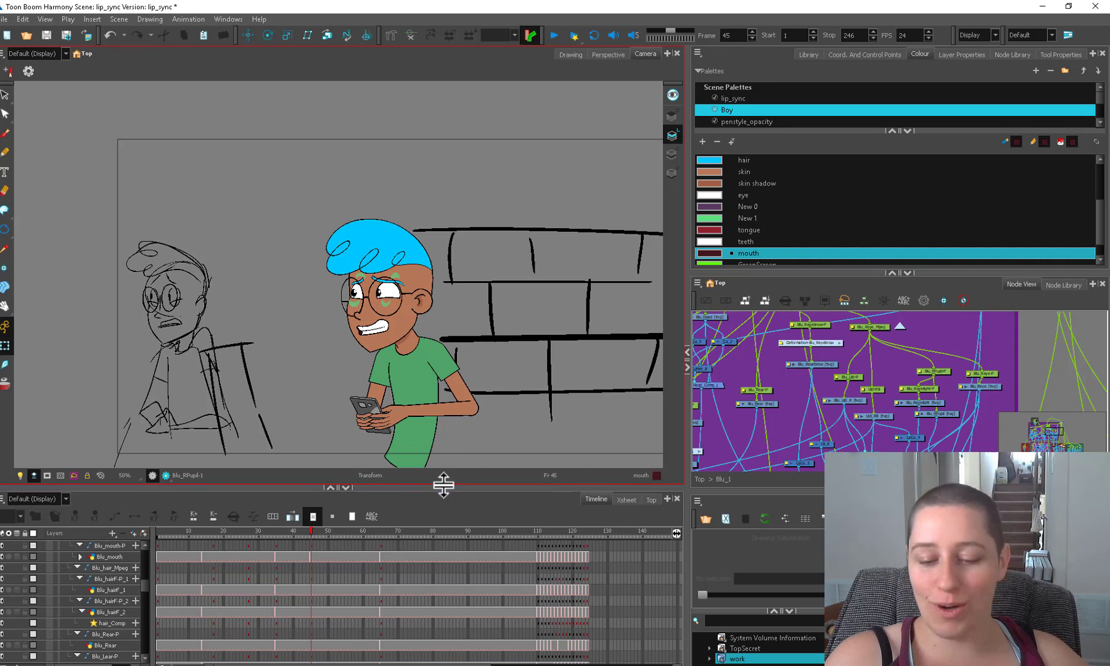
pyautogui.click(306, 530)
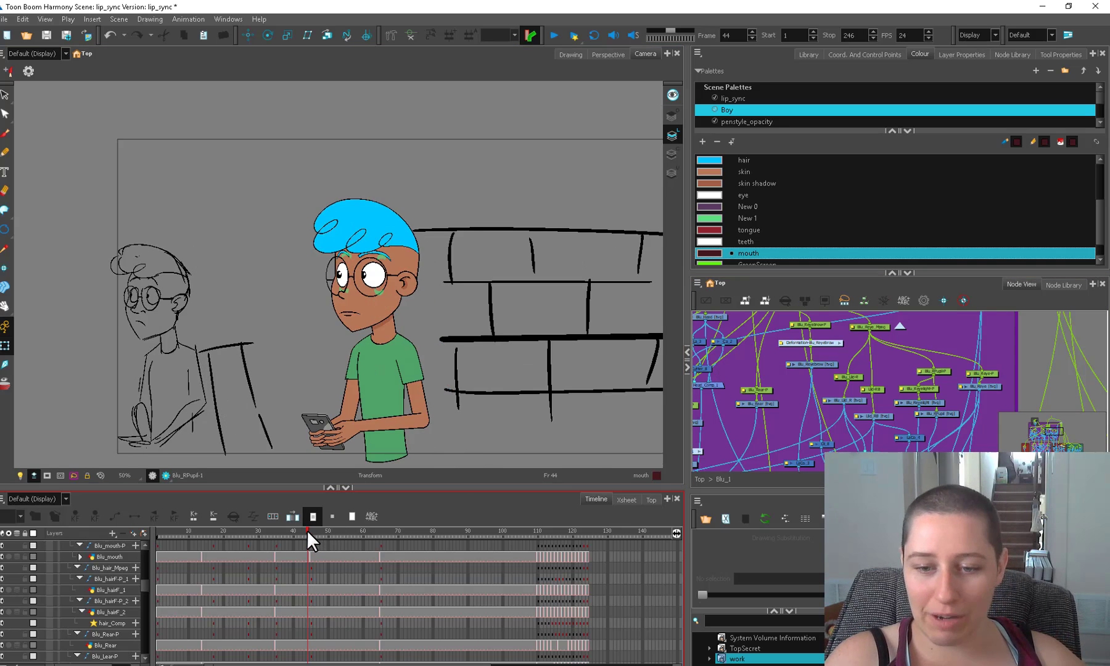
pyautogui.click(309, 530)
pyautogui.click(306, 530)
pyautogui.click(310, 530)
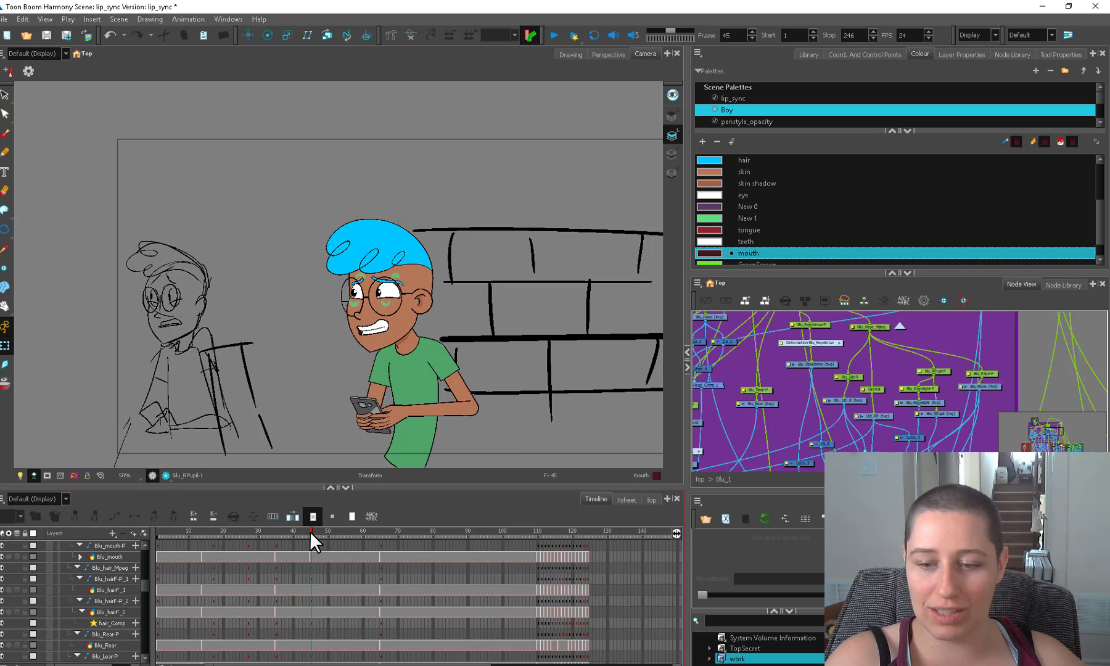
pyautogui.click(306, 529)
pyautogui.click(309, 530)
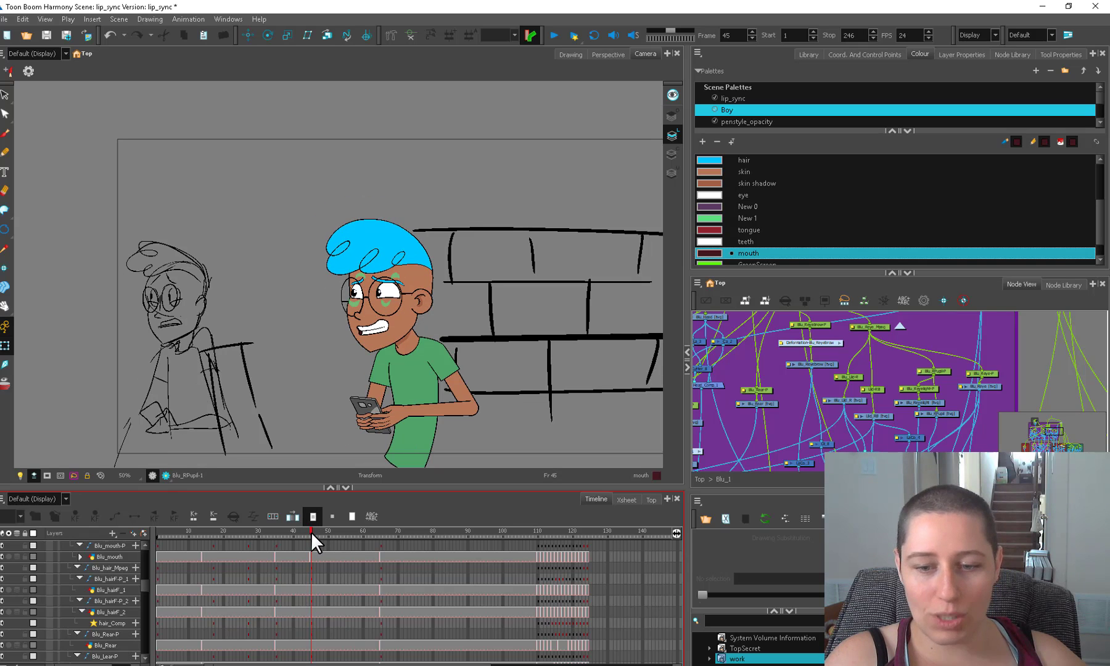
pyautogui.press('2')
pyautogui.click(372, 369)
pyautogui.press('2')
pyautogui.press('2')
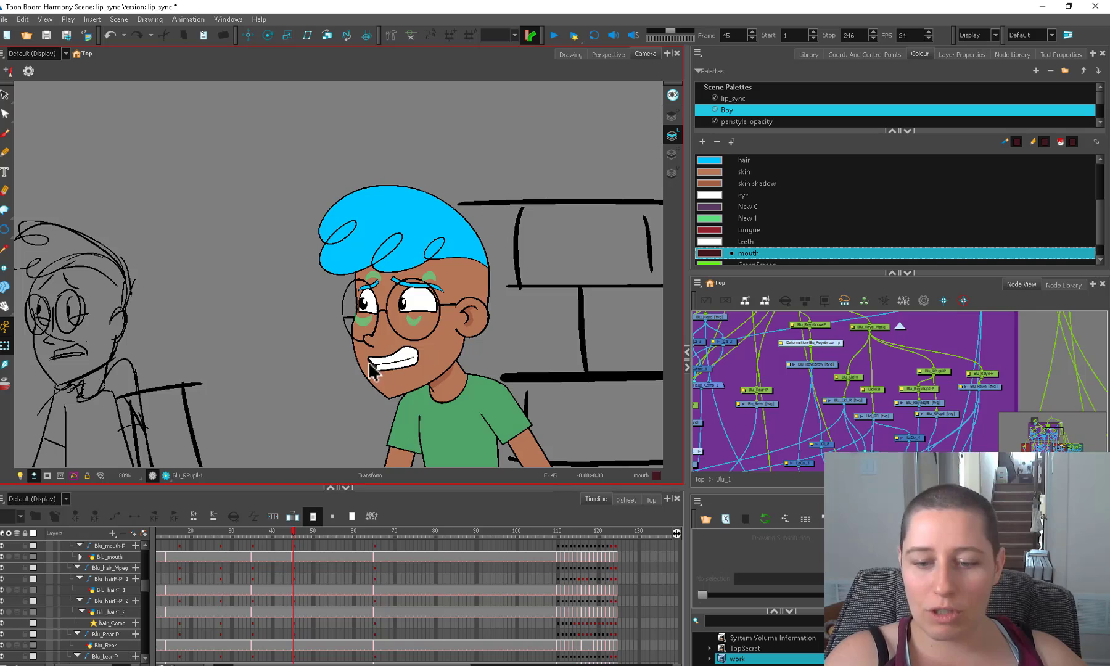
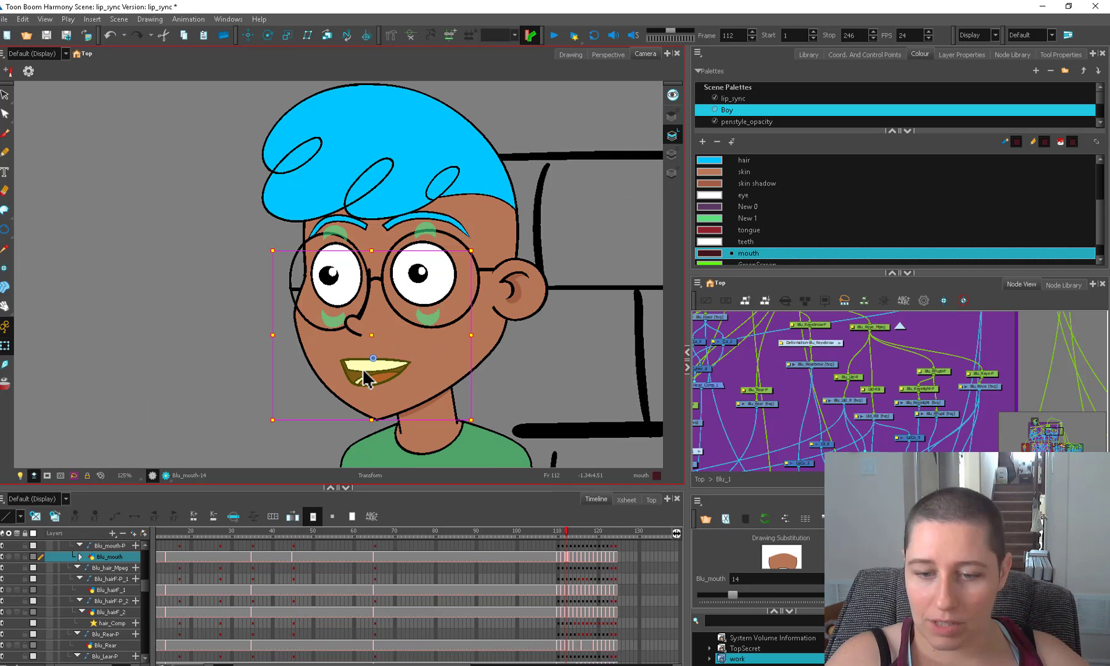
# - Cycle through the Blu_mouth drawing substitutions between 14 and 16 at frame 112, ending on drawing 14
pyautogui.press('=')
pyautogui.press('=')
pyautogui.press('=')
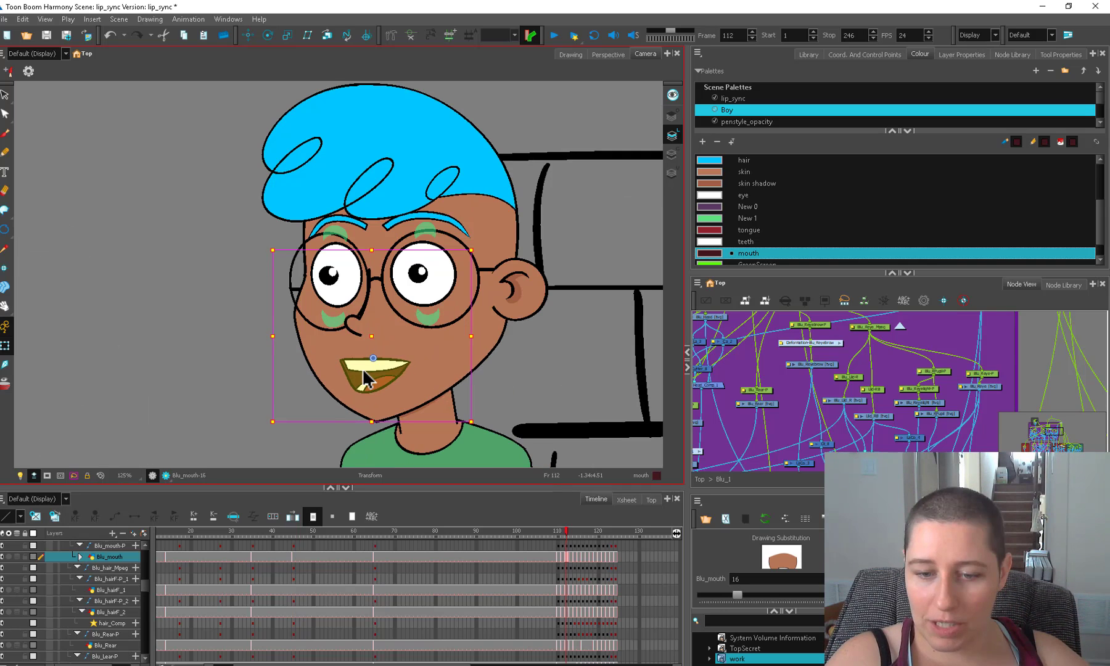
pyautogui.press('=')
pyautogui.press('=')
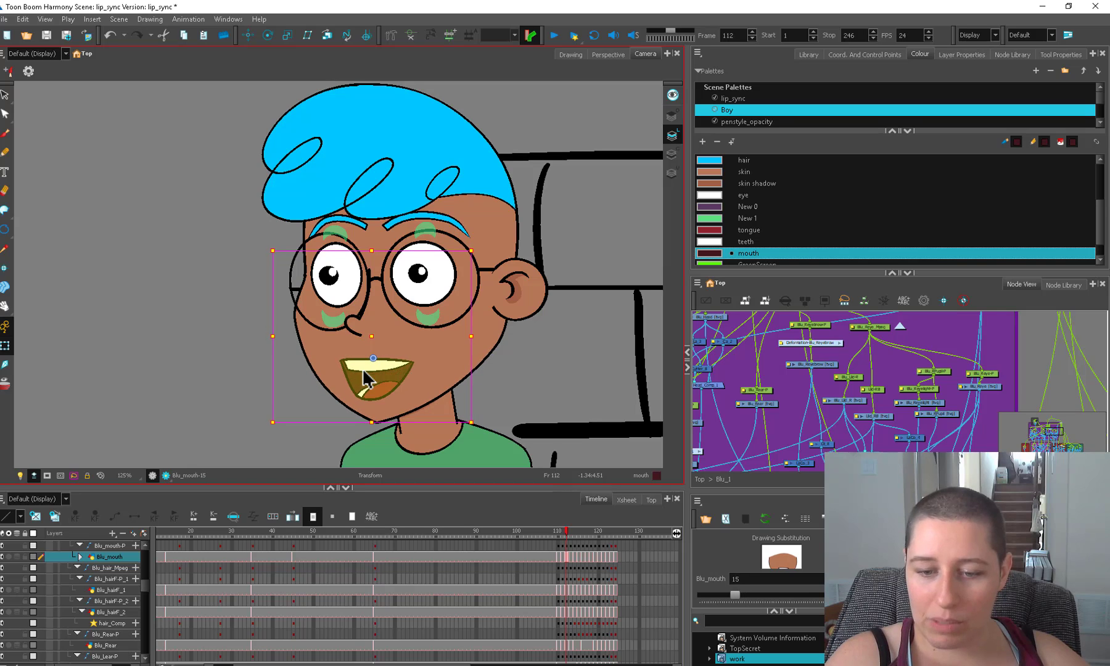
pyautogui.press('-')
pyautogui.press('-')
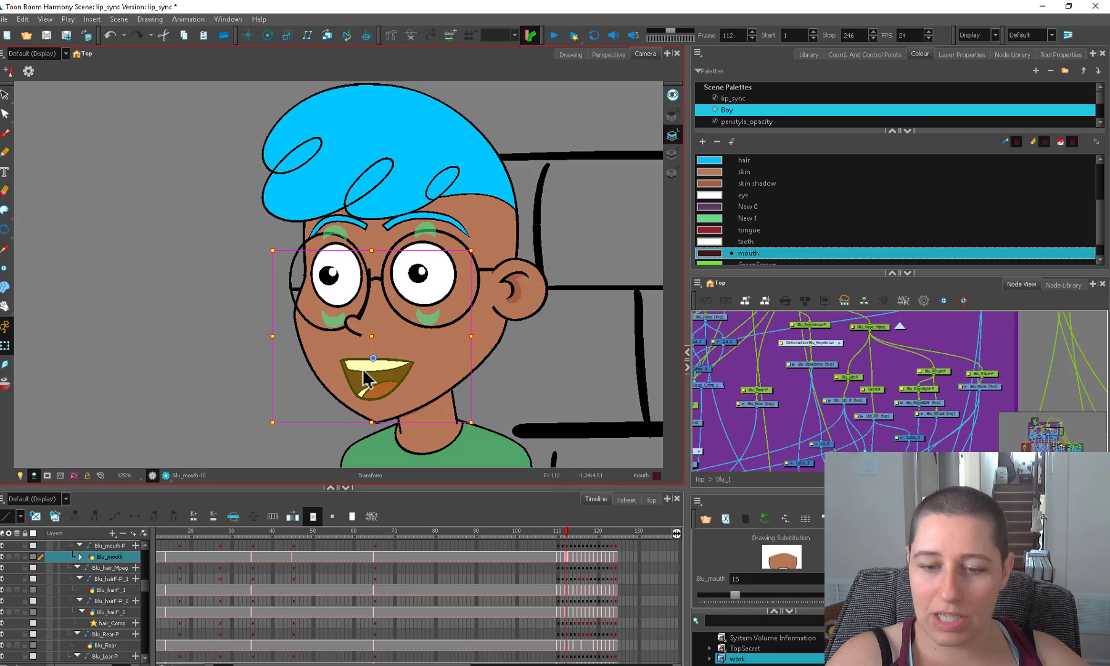
pyautogui.press('-')
pyautogui.press('-')
pyautogui.press('-')
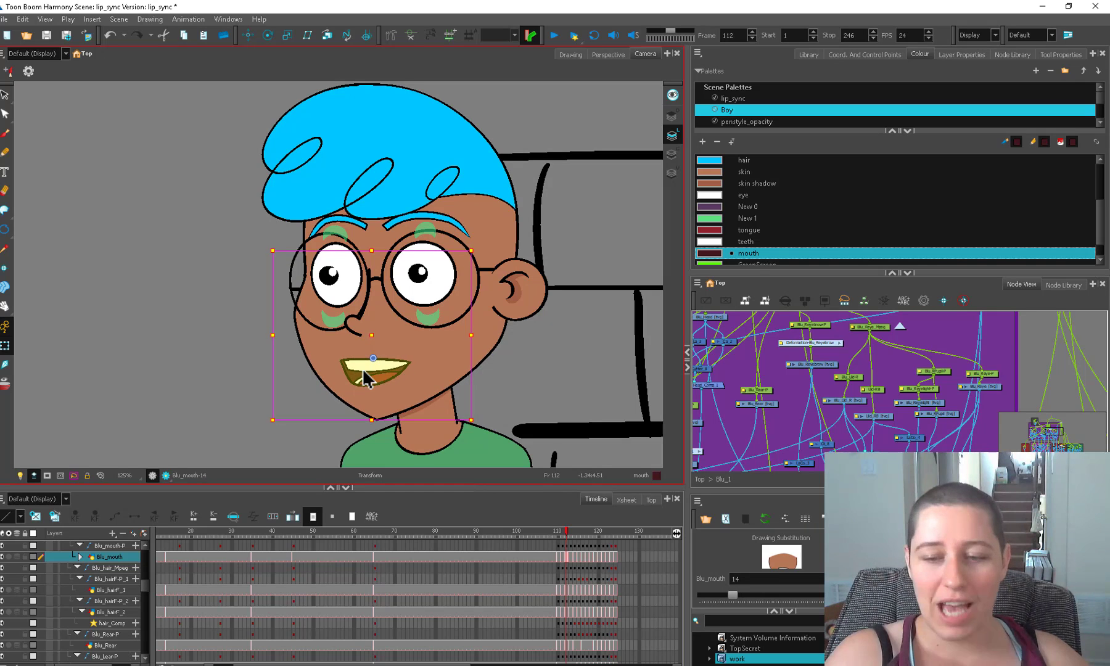
# - Review the mouth from frame 28 to frame 45 and the pose against the storyboard up to frame 57
pyautogui.click(224, 531)
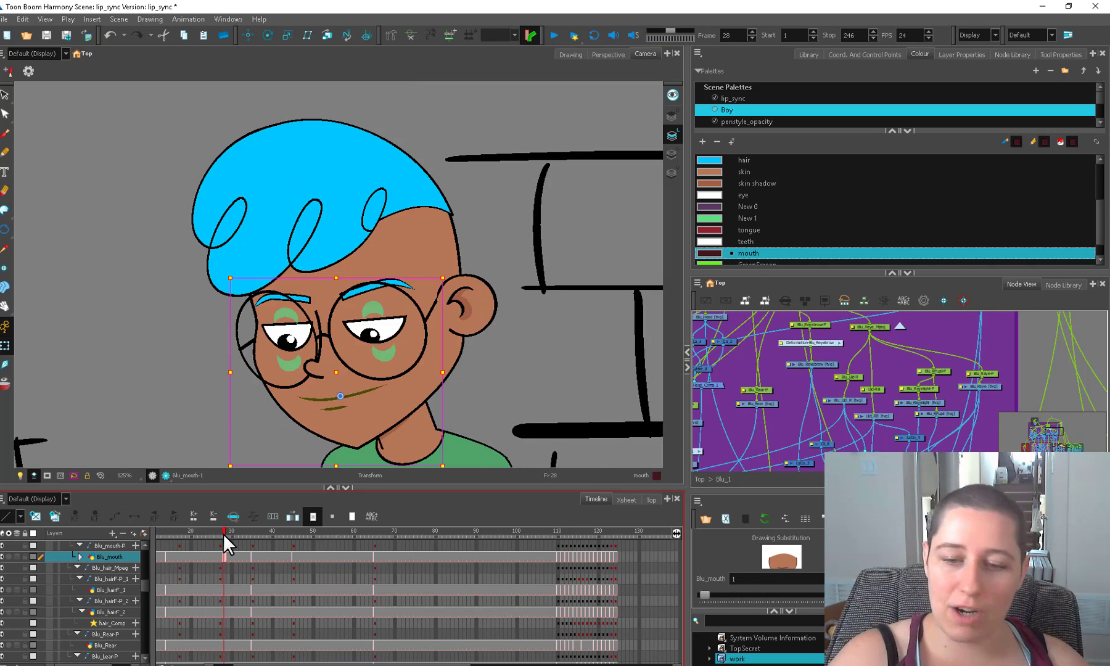
pyautogui.moveTo(249, 533); pyautogui.dragTo(293, 529)
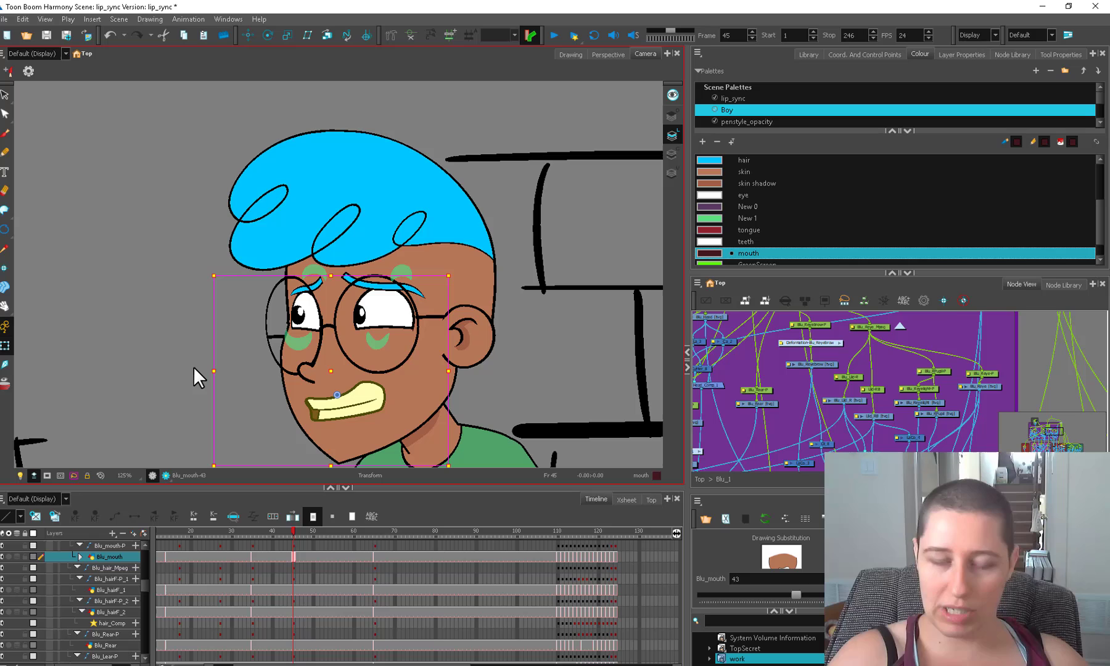
pyautogui.click(157, 419)
pyautogui.moveTo(331, 458); pyautogui.dragTo(333, 433)
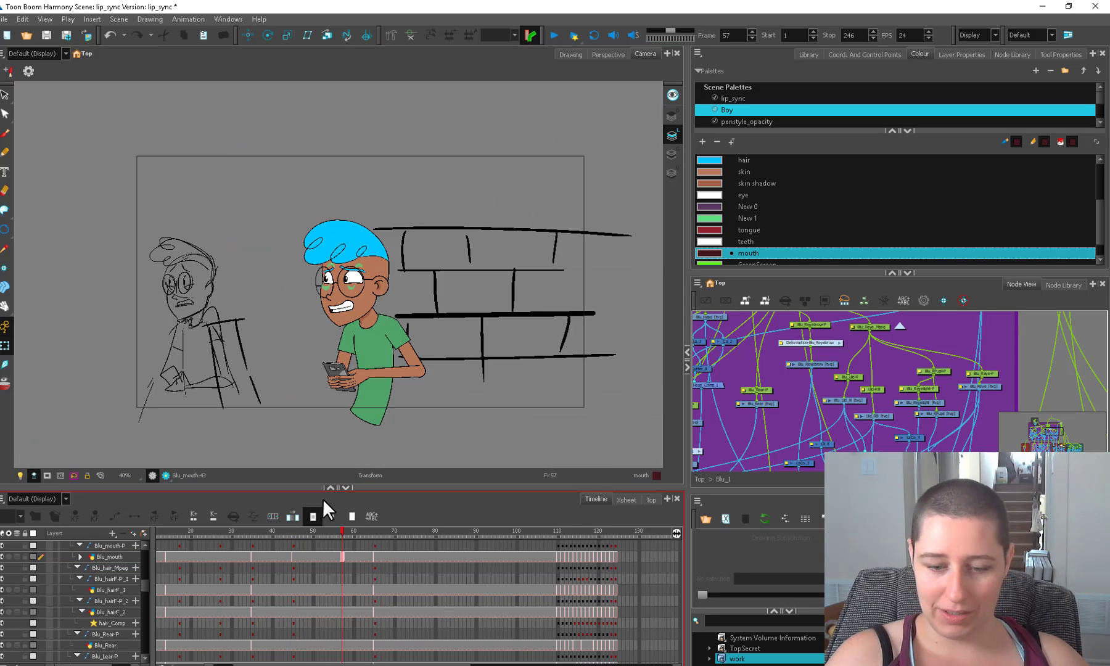
pyautogui.moveTo(323, 499)
pyautogui.mouseDown()
pyautogui.moveTo(278, 536)
pyautogui.moveTo(365, 515)
pyautogui.moveTo(373, 515)
pyautogui.moveTo(356, 524)
pyautogui.moveTo(375, 525)
pyautogui.moveTo(313, 521)
pyautogui.mouseUp()
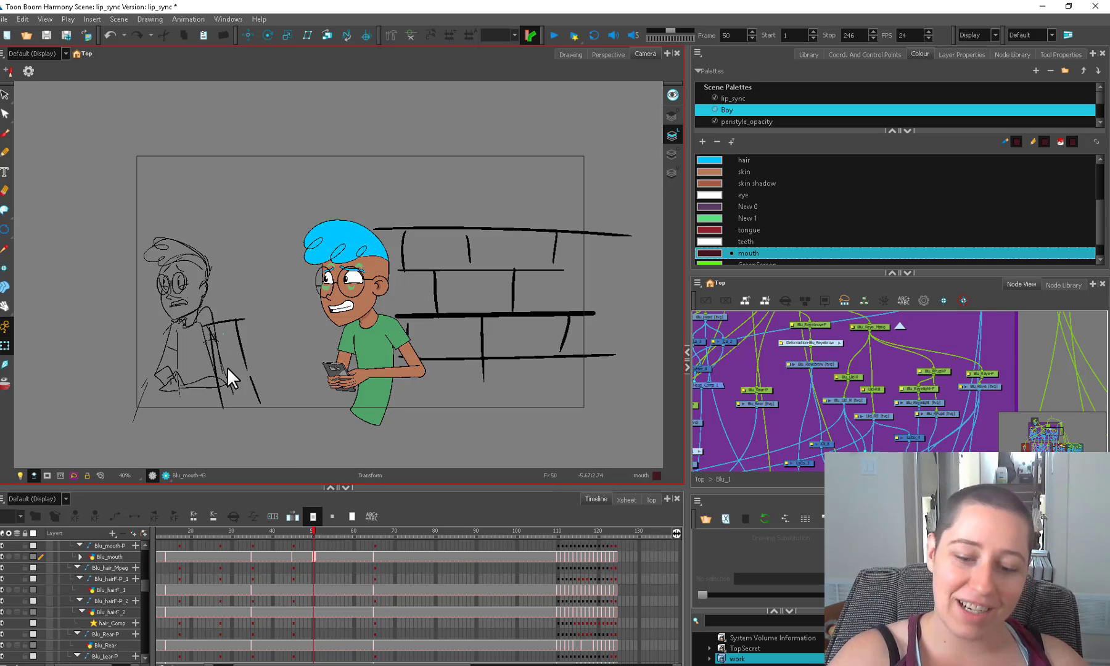
# - Select Blu_translate_Peg_1 at frame 63 and nudge the whole character sideways toward the brick wall
pyautogui.moveTo(313, 530); pyautogui.dragTo(368, 531)
pyautogui.click(380, 402)
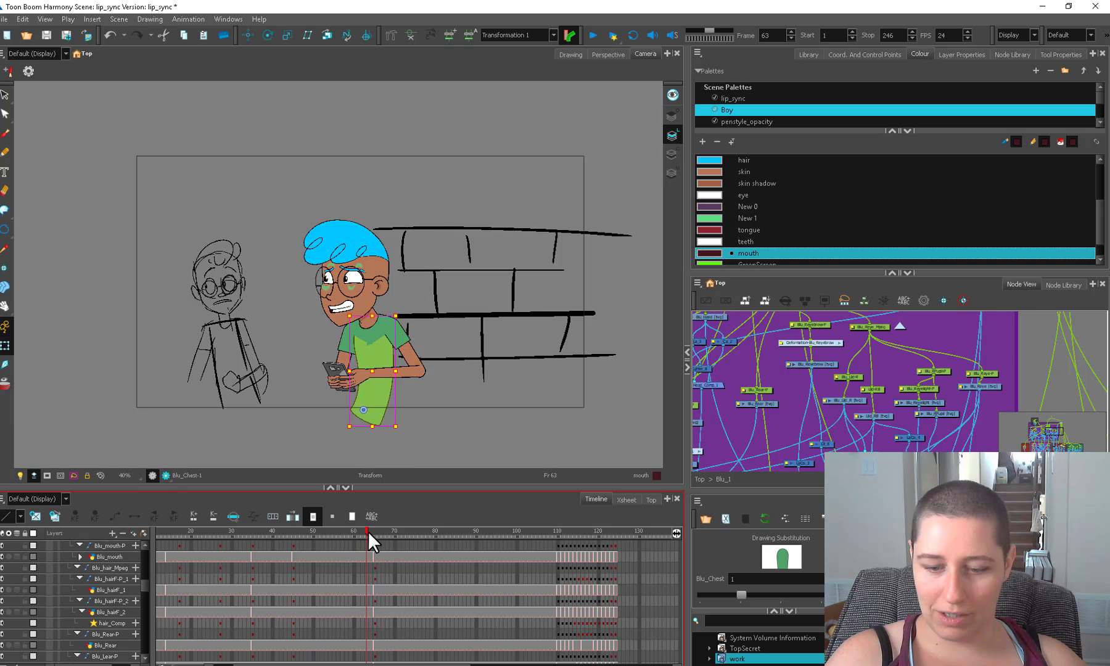
pyautogui.press('space')
pyautogui.moveTo(812, 351); pyautogui.dragTo(884, 384)
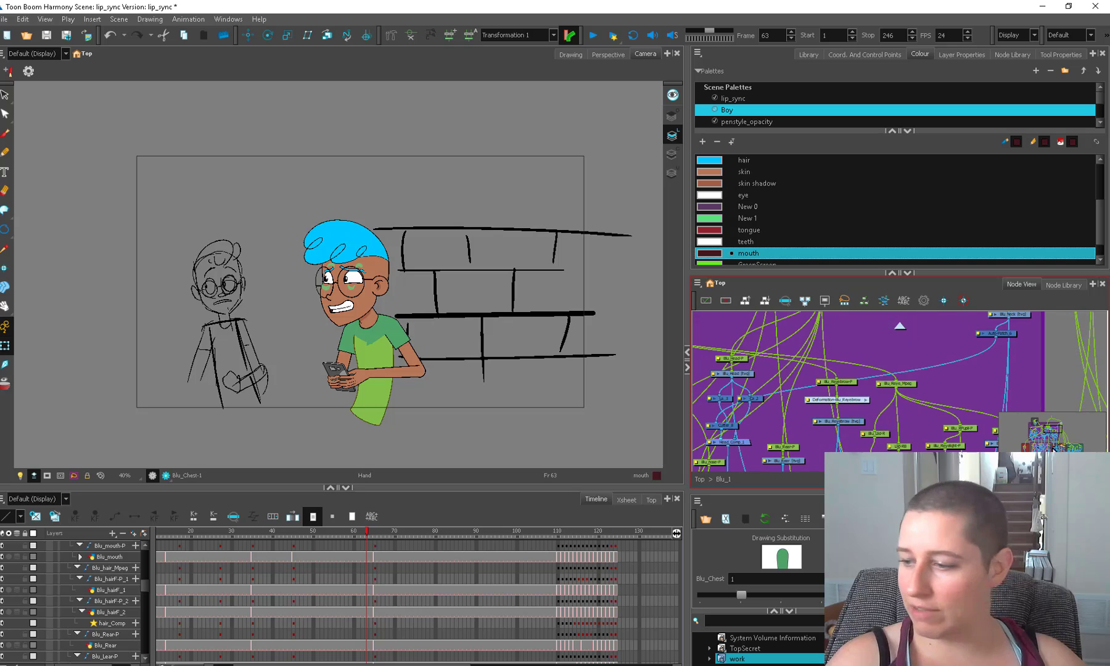
pyautogui.moveTo(1048, 432)
pyautogui.mouseDown()
pyautogui.moveTo(1043, 422)
pyautogui.moveTo(1027, 433)
pyautogui.mouseUp()
pyautogui.click(949, 342)
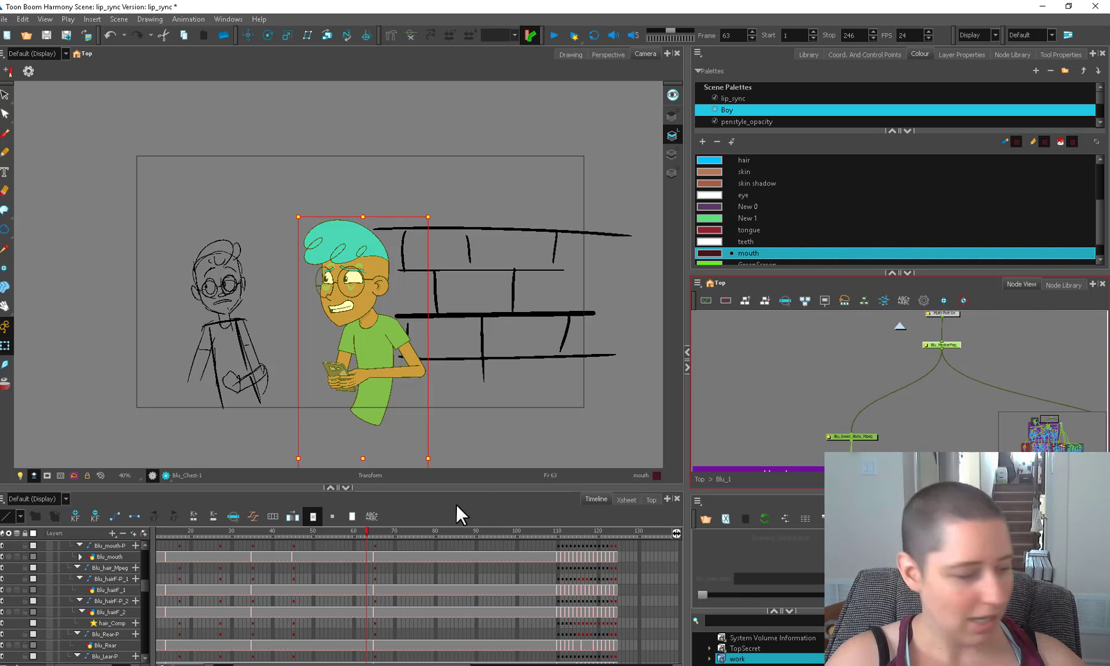
pyautogui.press('o')
pyautogui.click(367, 557)
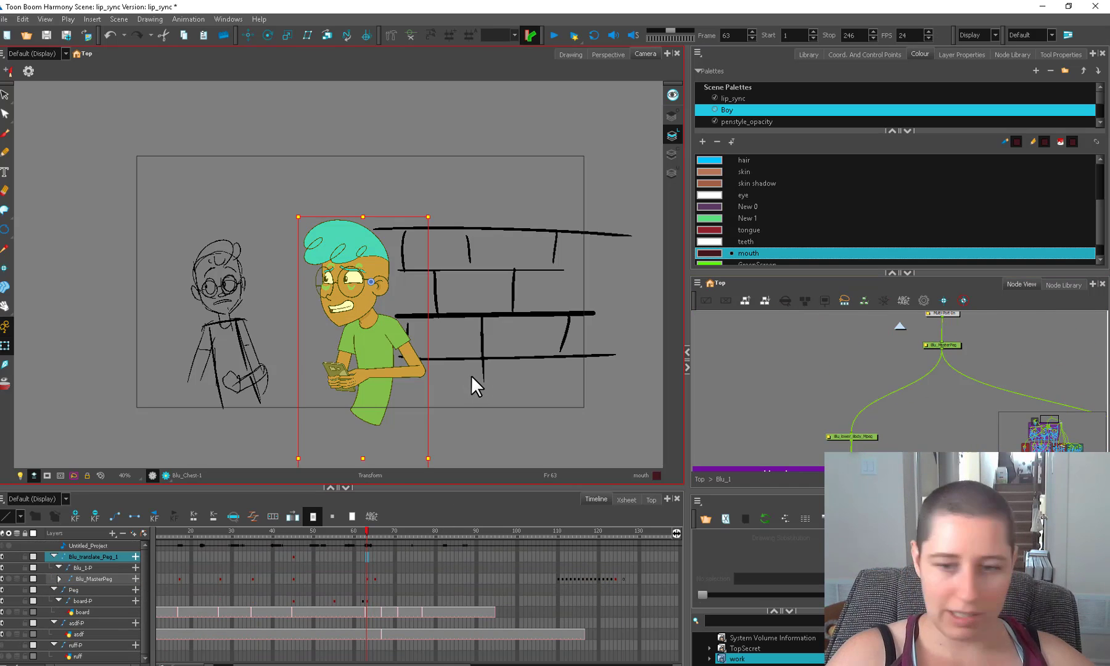
pyautogui.press('Right')
pyautogui.press('Right')
pyautogui.press('Right')
pyautogui.press('Right')
pyautogui.press('Right')
pyautogui.press('Right')
pyautogui.press('Right')
pyautogui.press('Right')
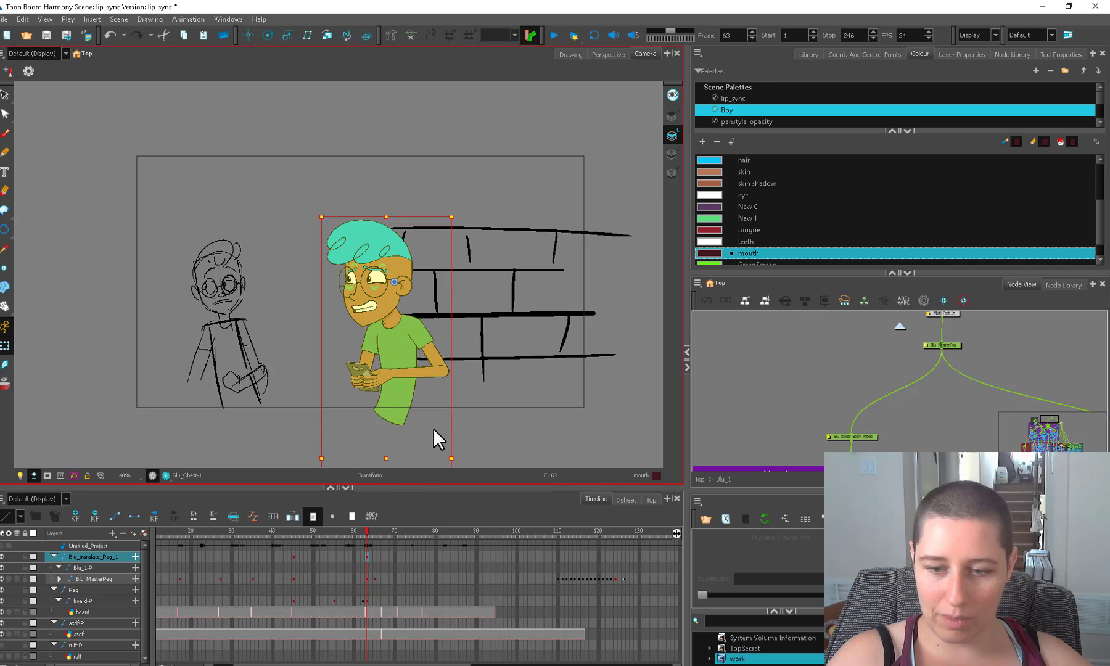
# - Display the torso's chest deformer on the selected Blu_MasterPeg at frame 63 and straighten the torso upright
pyautogui.click(408, 407)
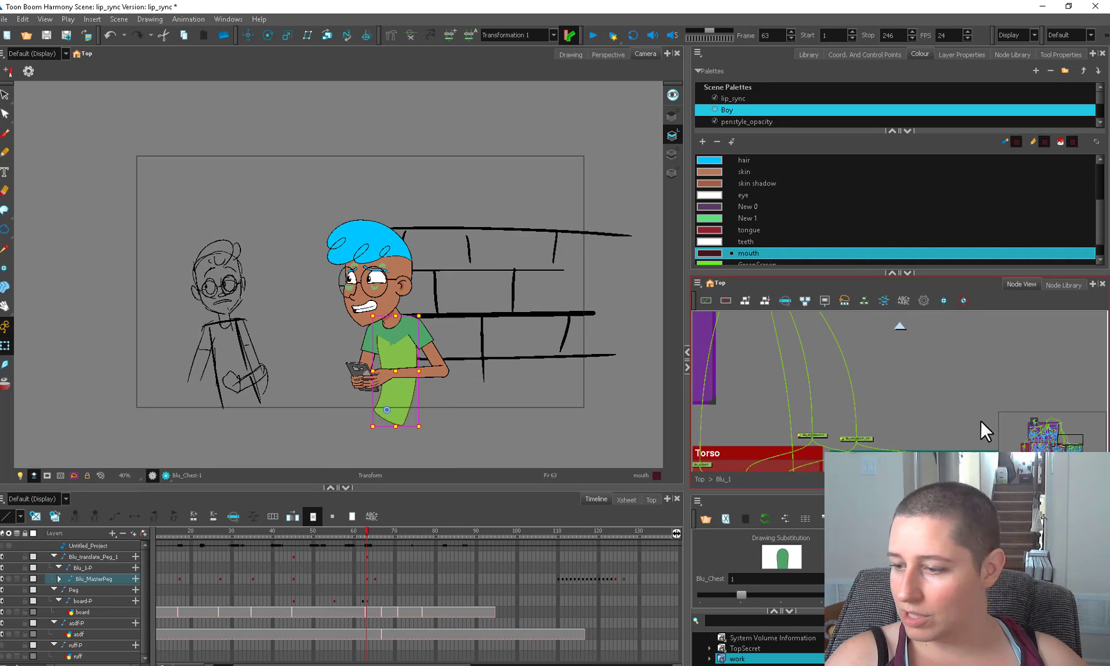
pyautogui.moveTo(980, 420); pyautogui.dragTo(827, 389)
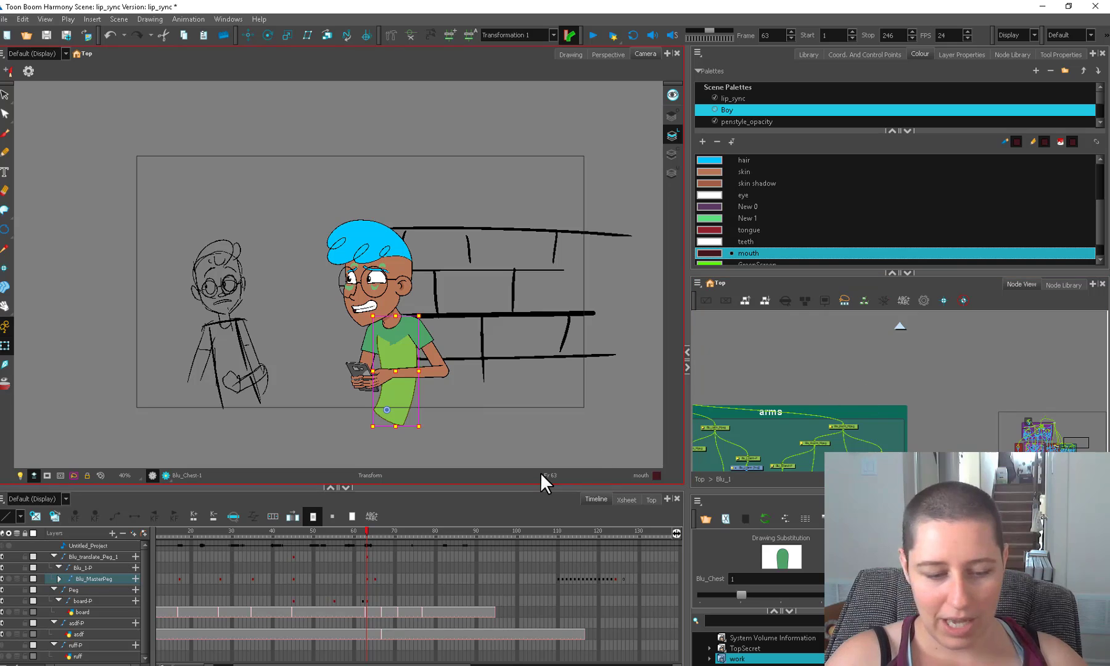
pyautogui.click(293, 578)
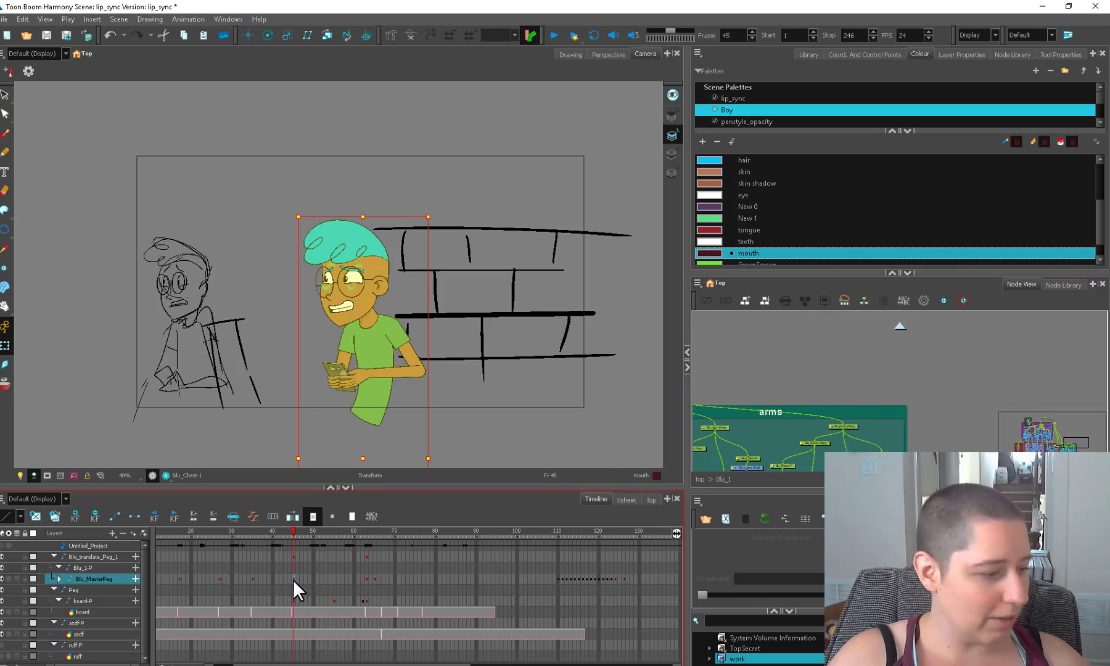
pyautogui.click(366, 578)
pyautogui.click(1043, 436)
pyautogui.moveTo(1043, 435); pyautogui.dragTo(1046, 422)
pyautogui.click(813, 391)
pyautogui.click(387, 419)
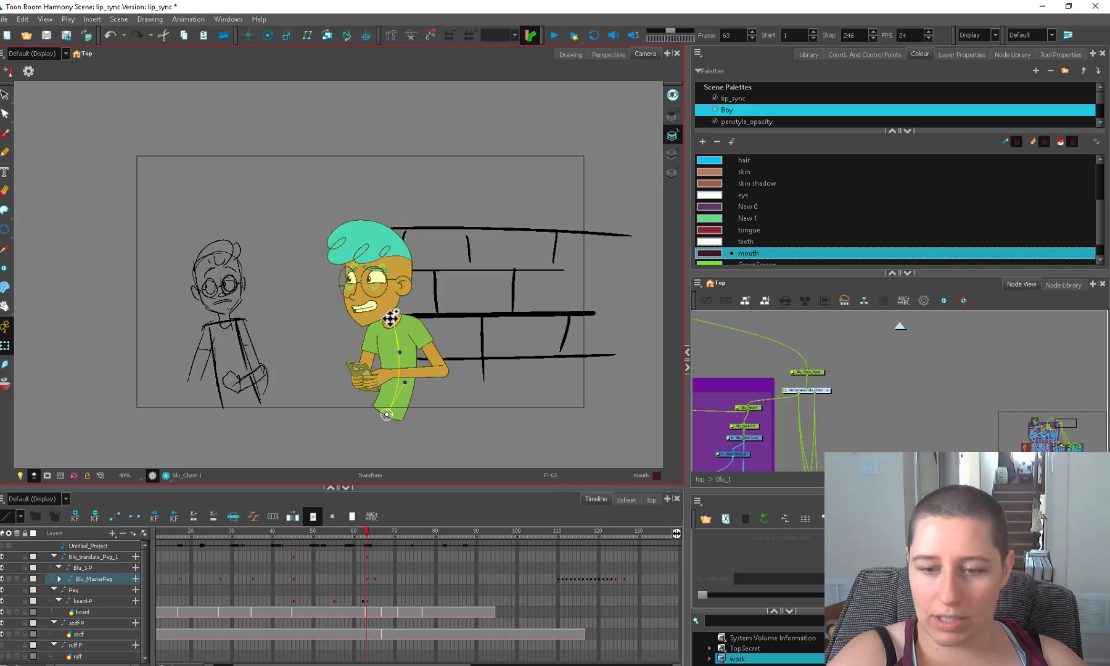
pyautogui.click(434, 40)
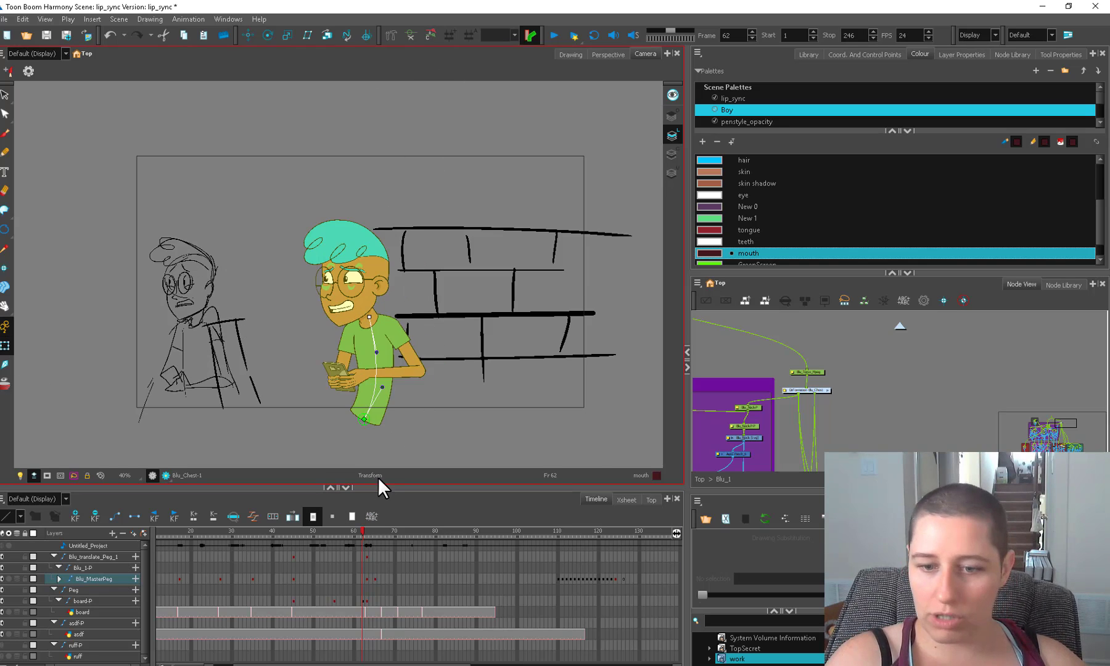
# - Lean the torso's upper deformer points back toward the previous pose at frame 63, flipping against the neighbouring frames
pyautogui.press(',')
pyautogui.press('.')
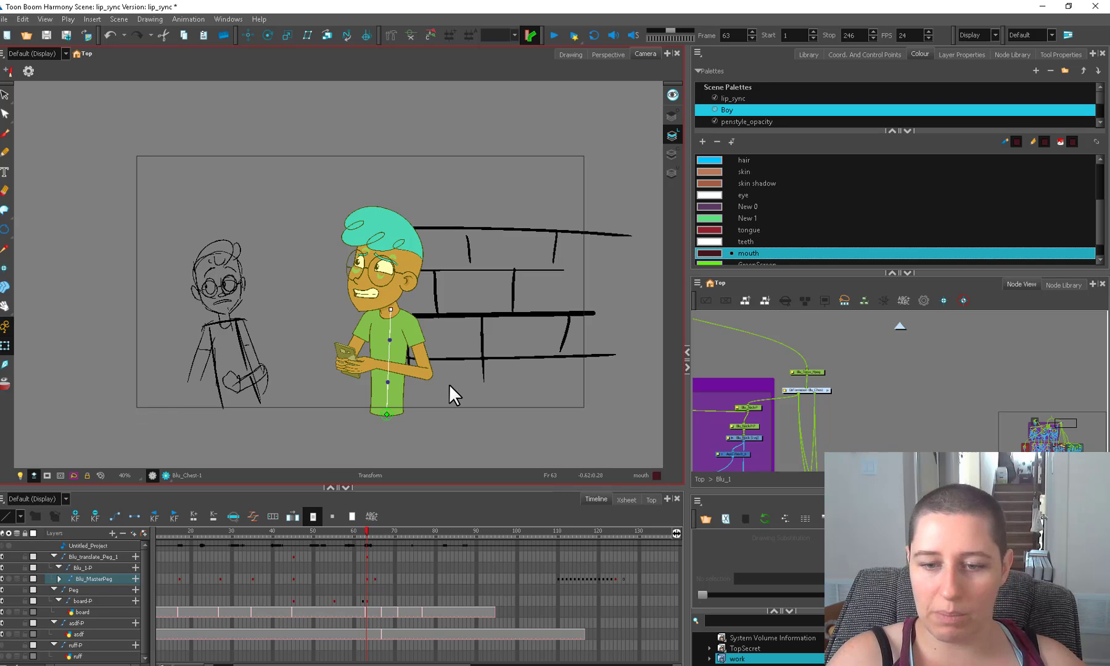
pyautogui.press(',')
pyautogui.press('.')
pyautogui.press('.')
pyautogui.press('.')
pyautogui.press(',')
pyautogui.press(',')
pyautogui.press(',')
pyautogui.press('.')
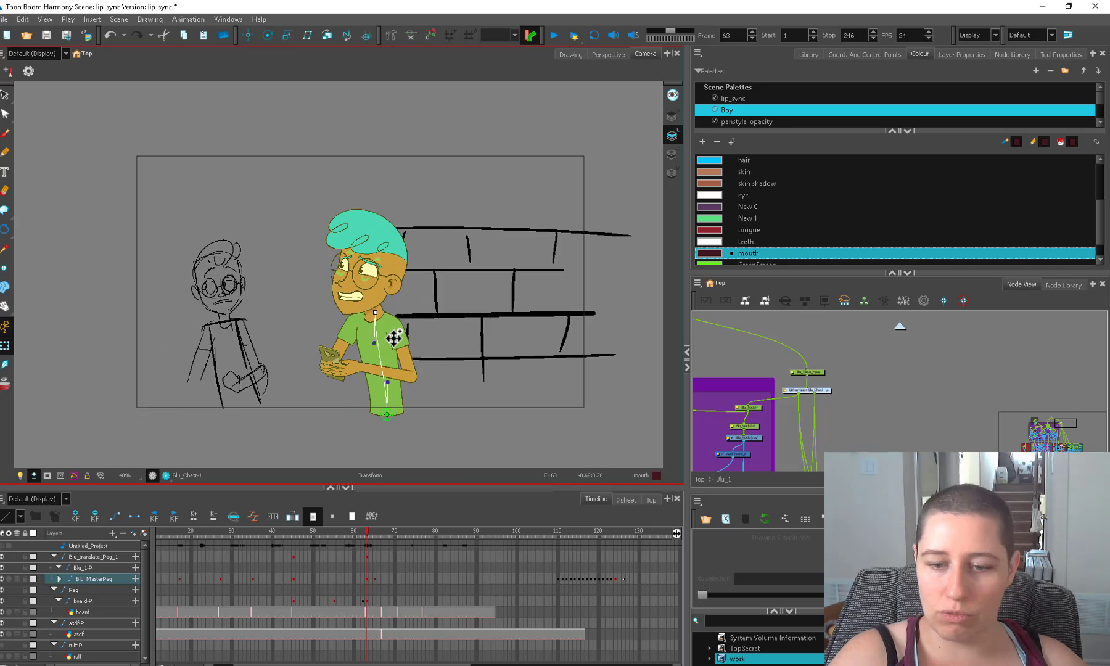
pyautogui.press(',')
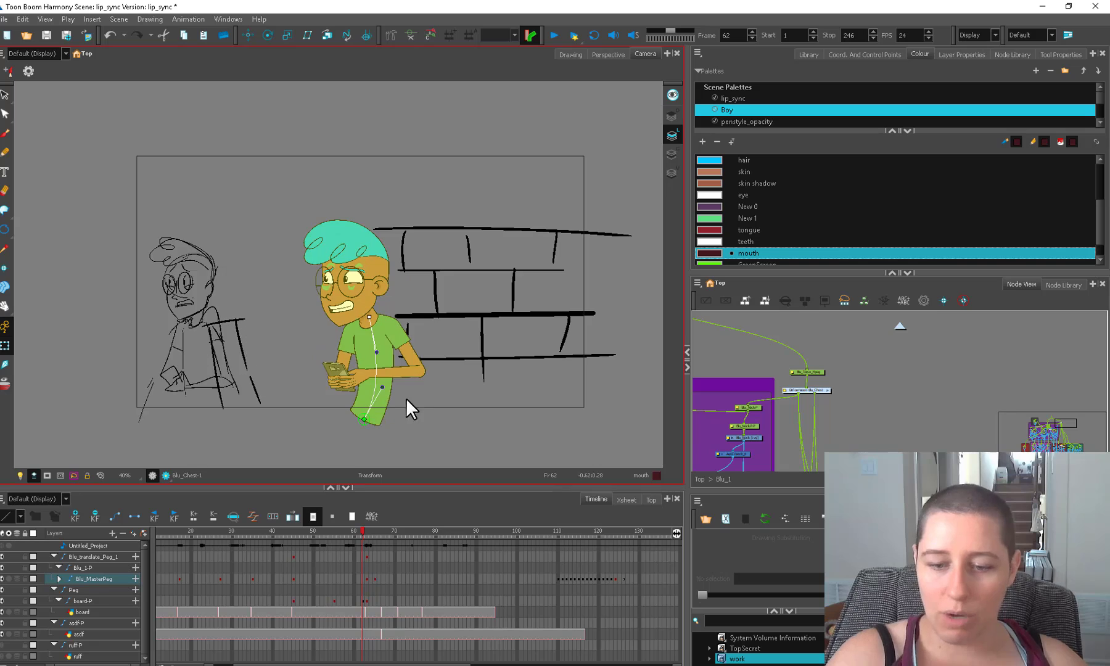
# - Refine the torso's upper deformer points at frame 63 and turn on onion skin to compare poses
pyautogui.click(390, 414)
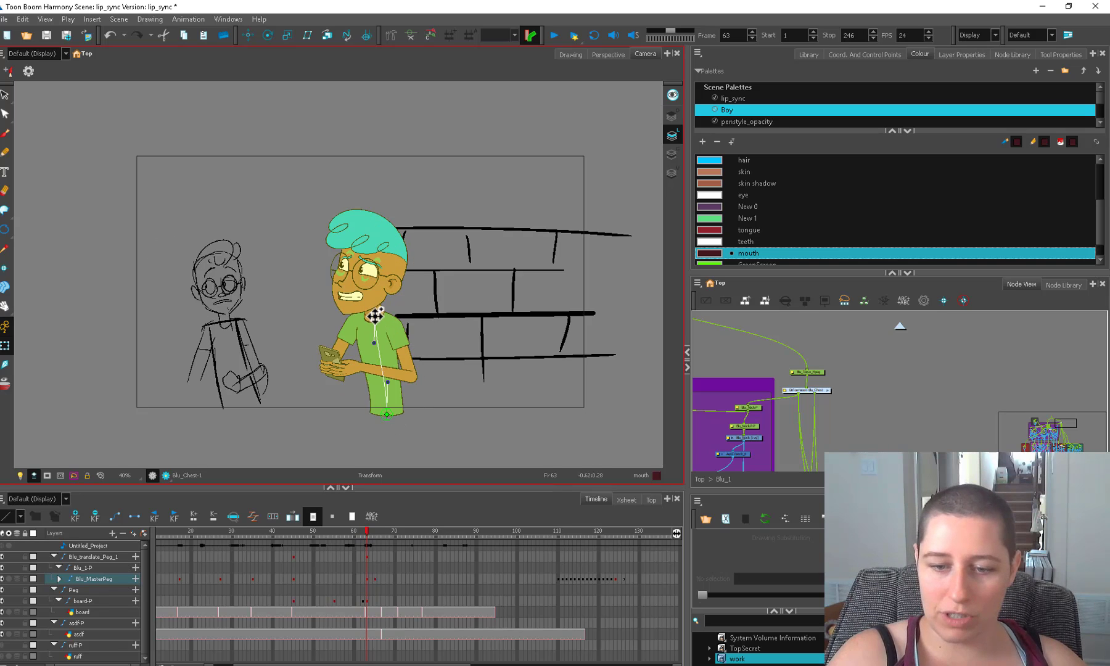
pyautogui.moveTo(373, 342); pyautogui.dragTo(369, 320)
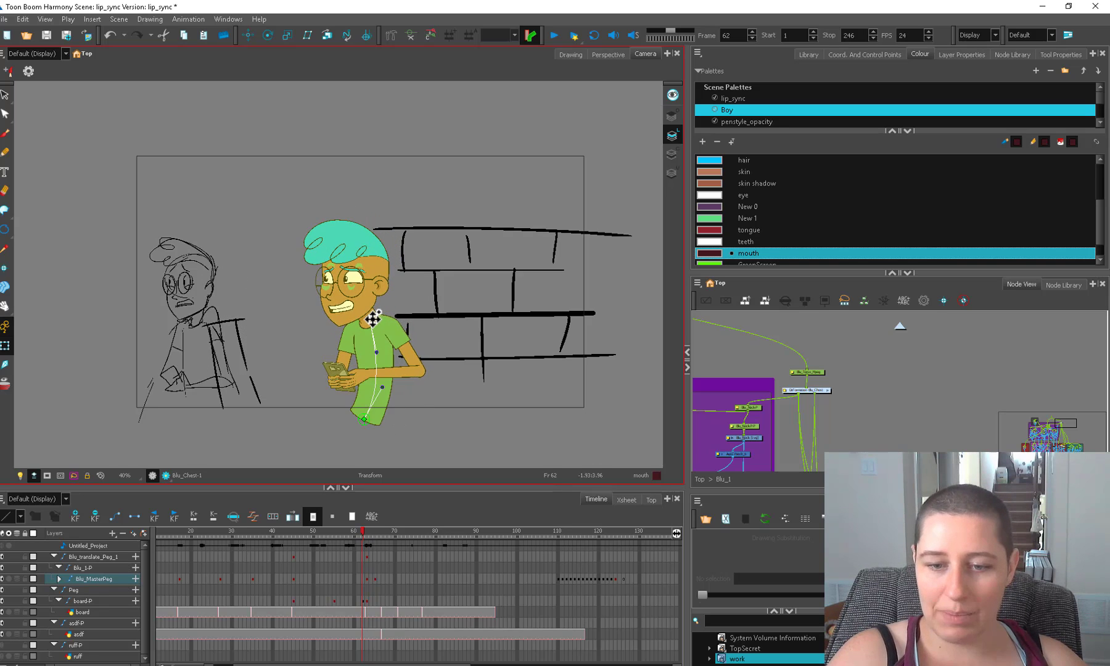
pyautogui.hotkey('alt', 'o')
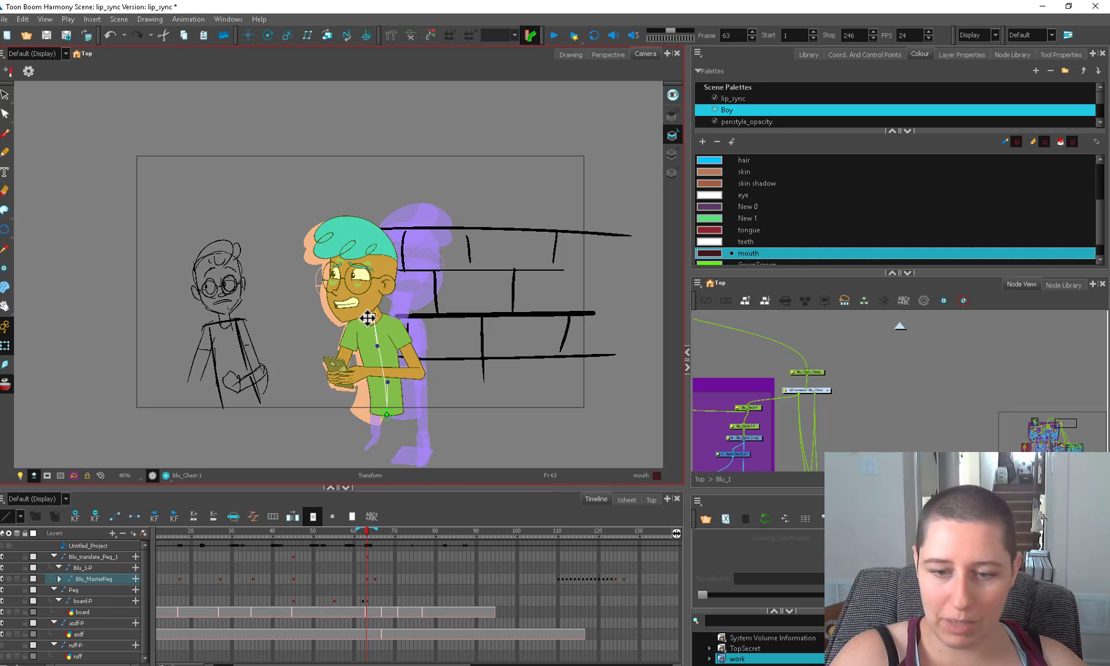
# - Select the near arm holding the phone at frame 64 and rotate it slightly
pyautogui.press('.')
pyautogui.moveTo(446, 396); pyautogui.dragTo(421, 360)
pyautogui.press('2')
pyautogui.press('2')
pyautogui.click(434, 378)
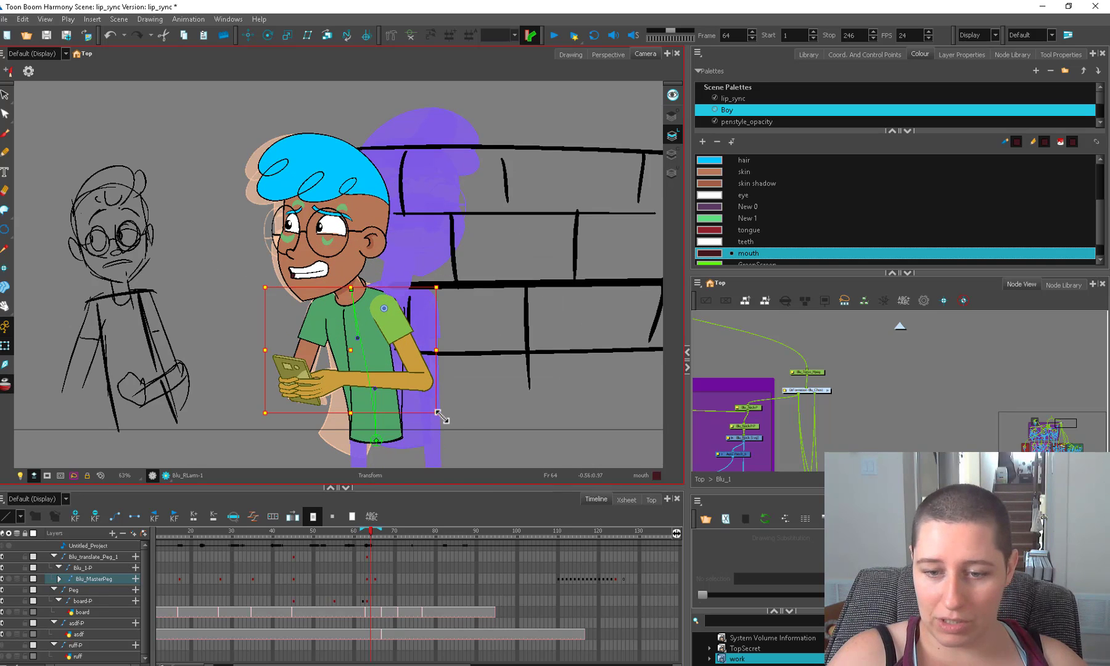
pyautogui.moveTo(442, 418); pyautogui.dragTo(434, 423)
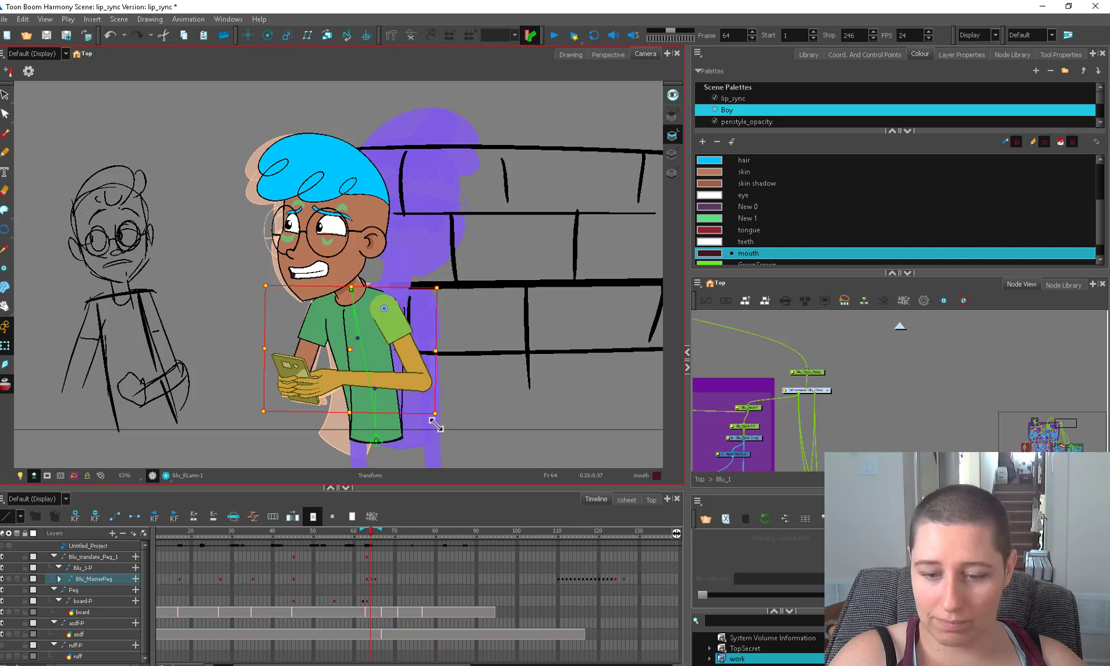
# - Return to frame 63, turn off onion skin and select the chest drawing
pyautogui.click(367, 531)
pyautogui.hotkey('alt', 'o')
pyautogui.click(390, 419)
pyautogui.scroll(3, 913, 406)
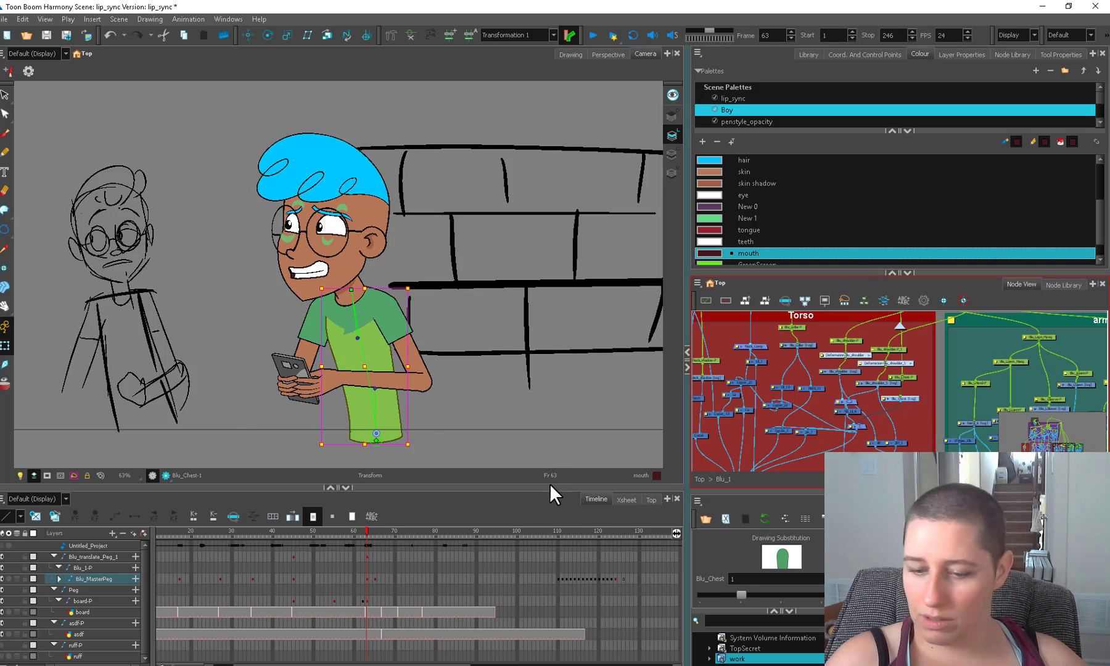
# - Try to copy the Blu_MasterPeg key pose from frame 114 onto frame 63
pyautogui.moveTo(575, 534); pyautogui.dragTo(574, 536)
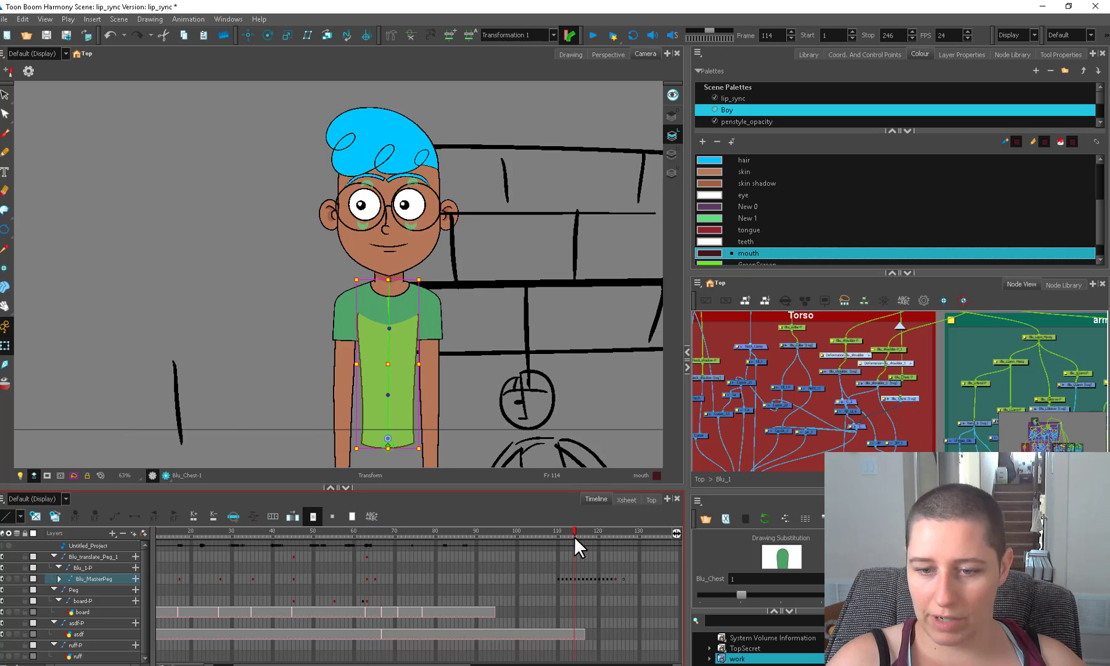
pyautogui.click(574, 579)
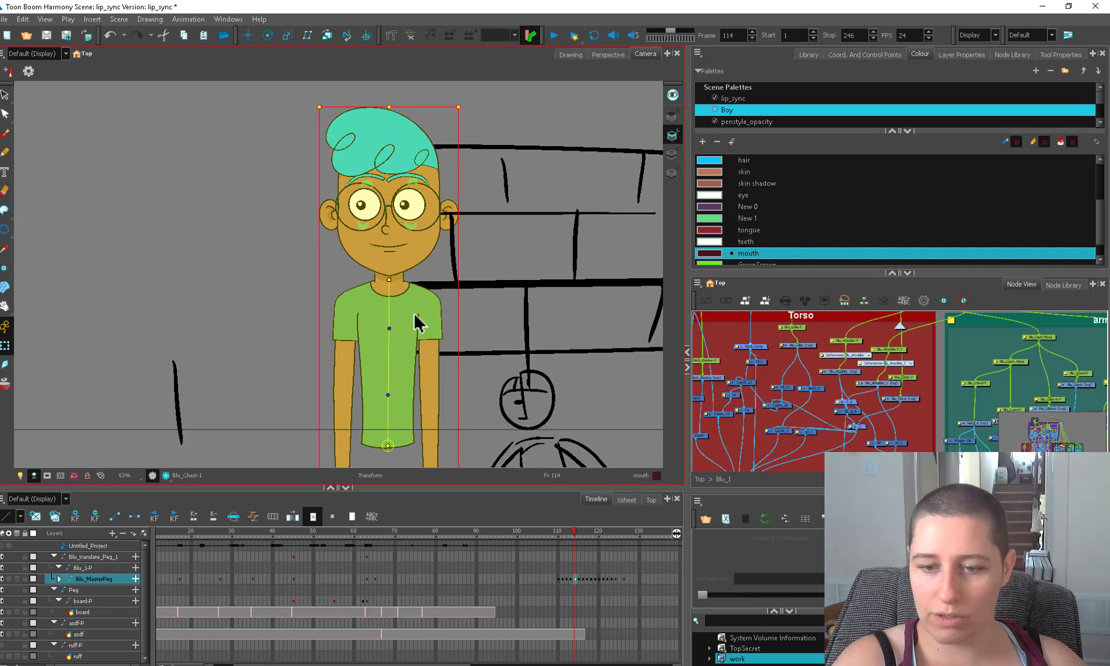
pyautogui.click(365, 530)
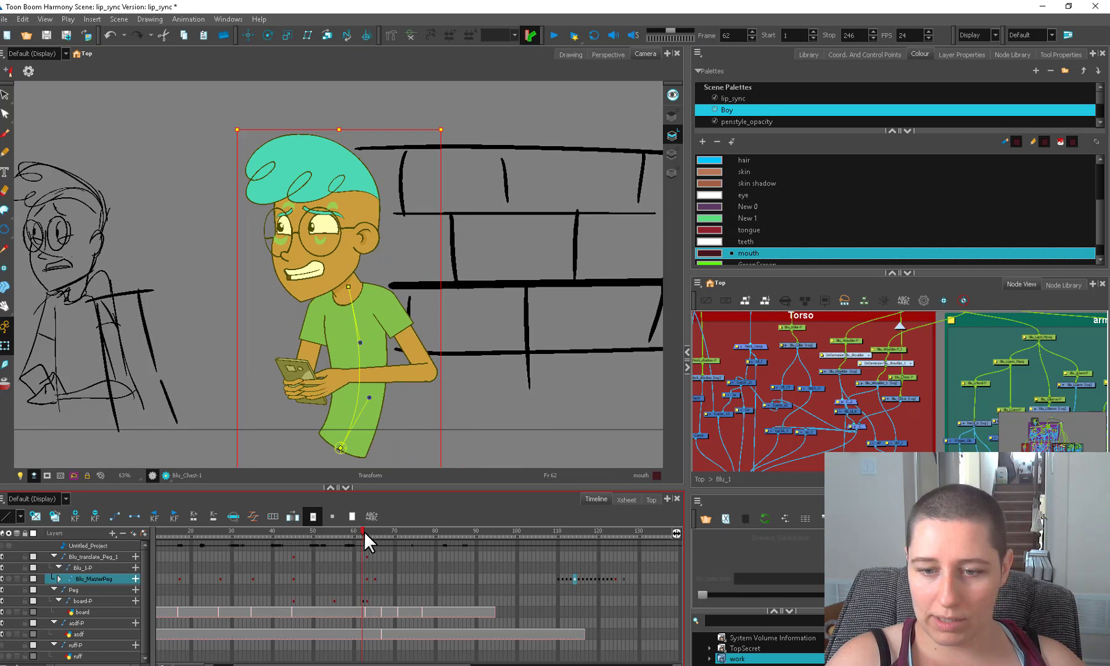
pyautogui.click(573, 580)
pyautogui.click(367, 577)
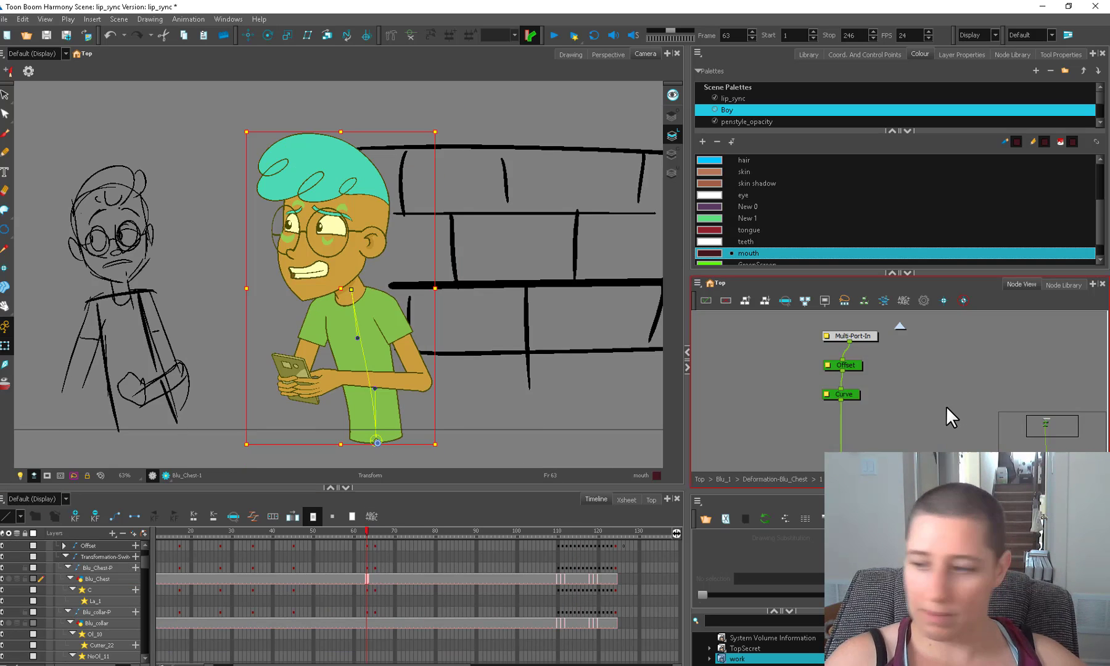
# - Locate Blu_Torso_Mpeg in the timeline and reset both arms at frame 63 to the neutral hanging pose
pyautogui.scroll(1, 889, 385)
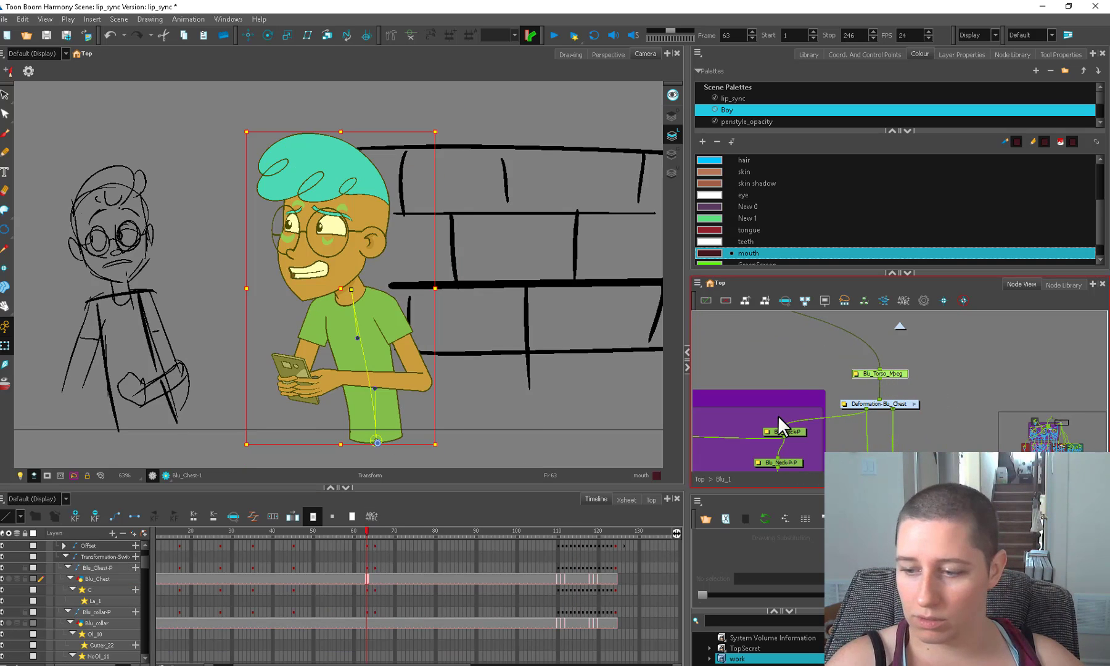
pyautogui.moveTo(784, 426); pyautogui.dragTo(820, 416)
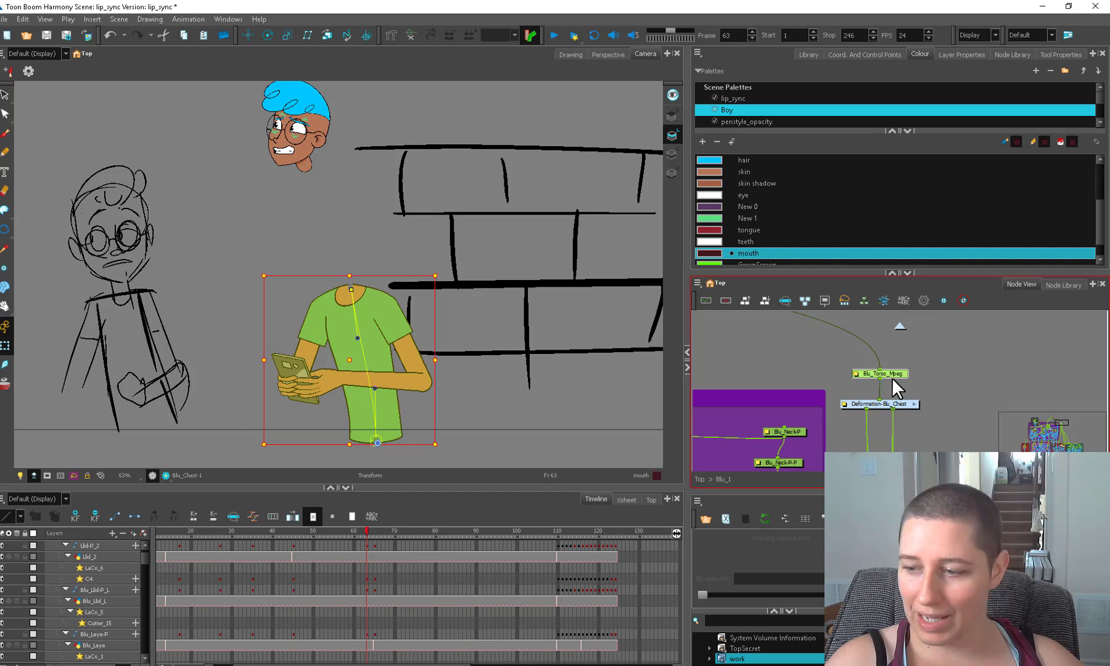
pyautogui.press('o')
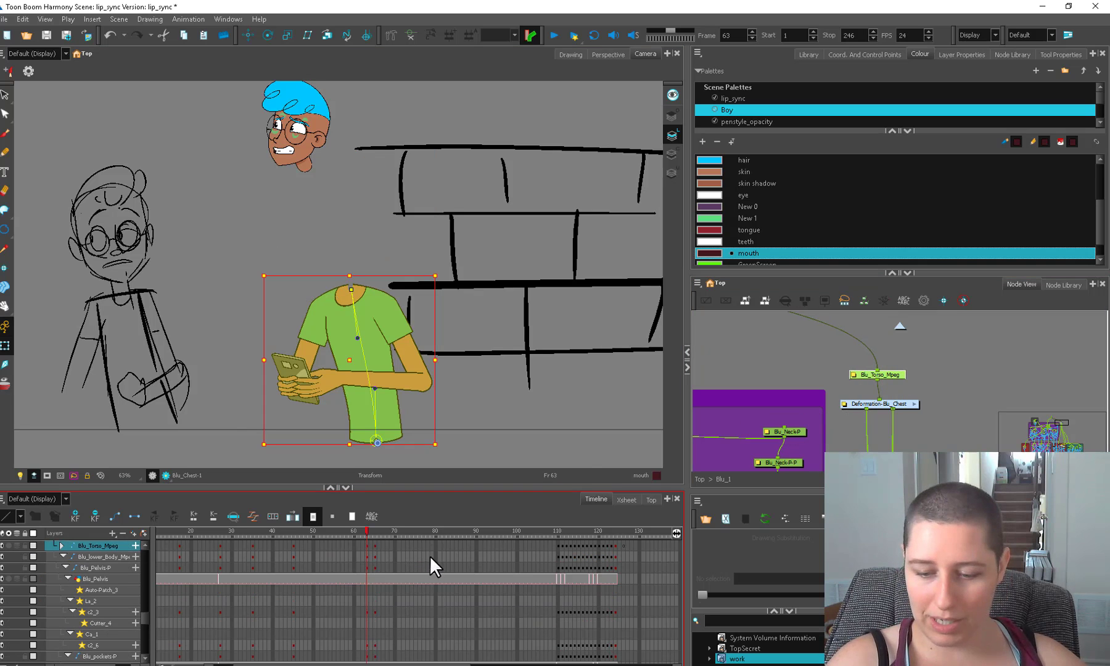
pyautogui.moveTo(563, 532); pyautogui.dragTo(484, 553)
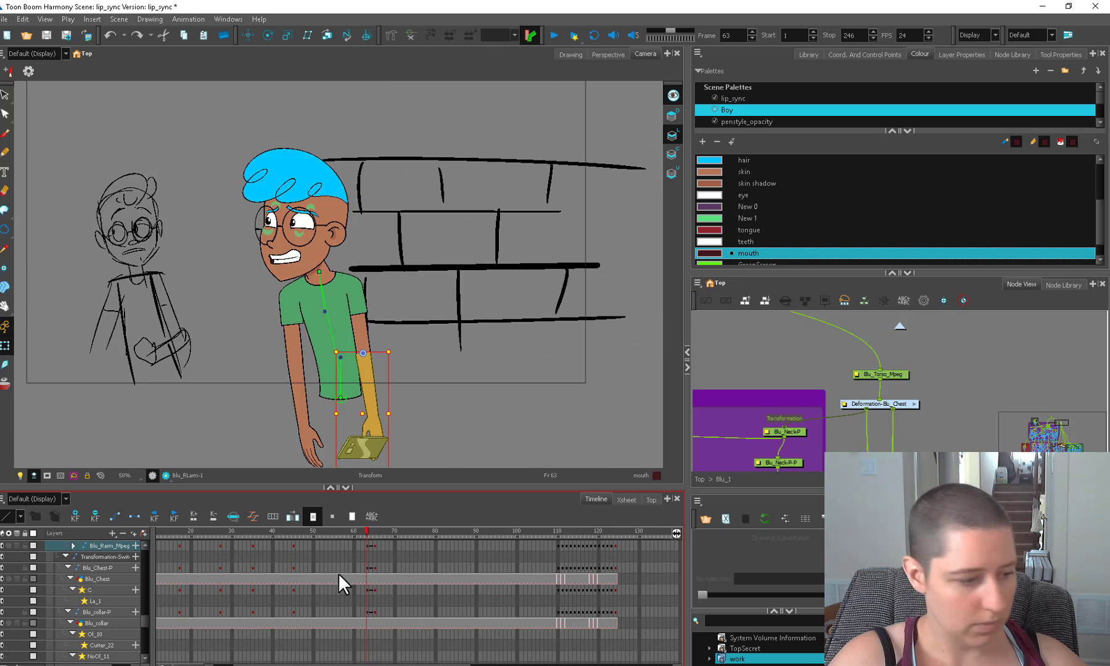
# - Copy the Blu_RLarm_Mpeg forearm key from frame 45 to frame 63 so the phone hand is raised again
pyautogui.press('o')
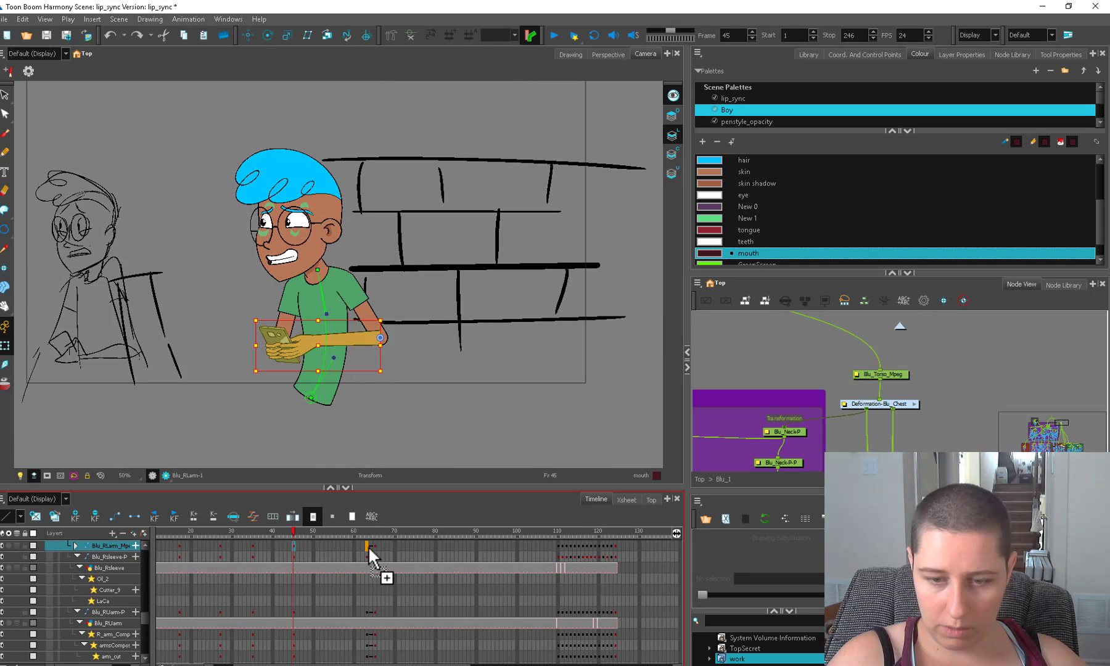
pyautogui.click(368, 546)
pyautogui.moveTo(368, 369); pyautogui.dragTo(370, 367)
pyautogui.click(367, 546)
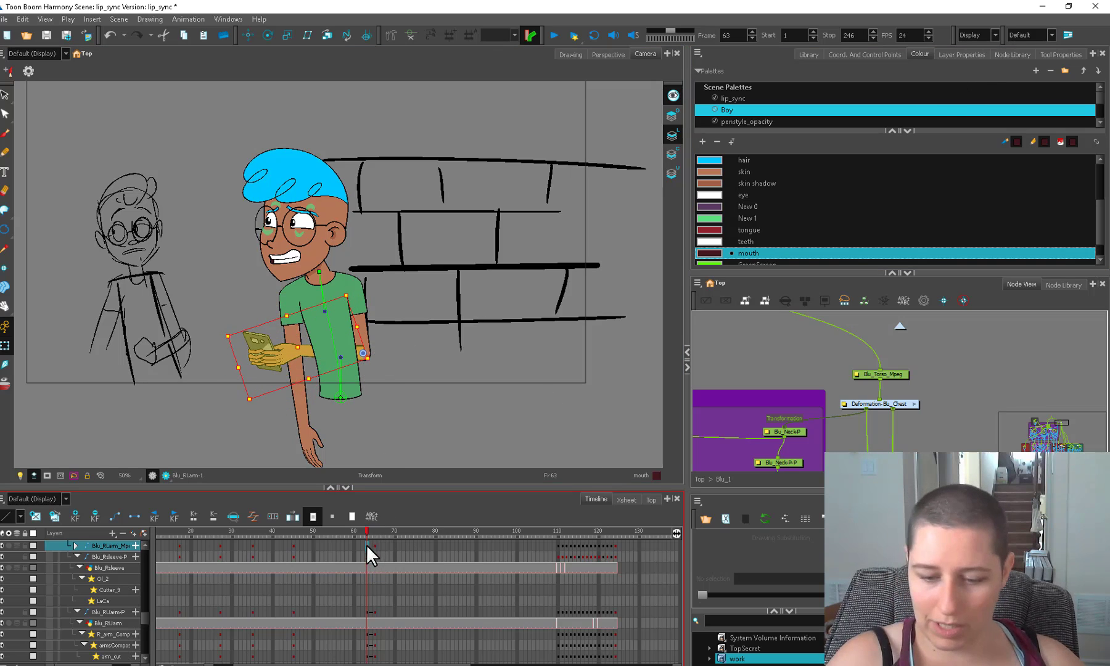
# - Set the z position of Blu_RLarm_Mpeg to 0.0001 at frame 63
pyautogui.click(864, 54)
pyautogui.click(763, 151)
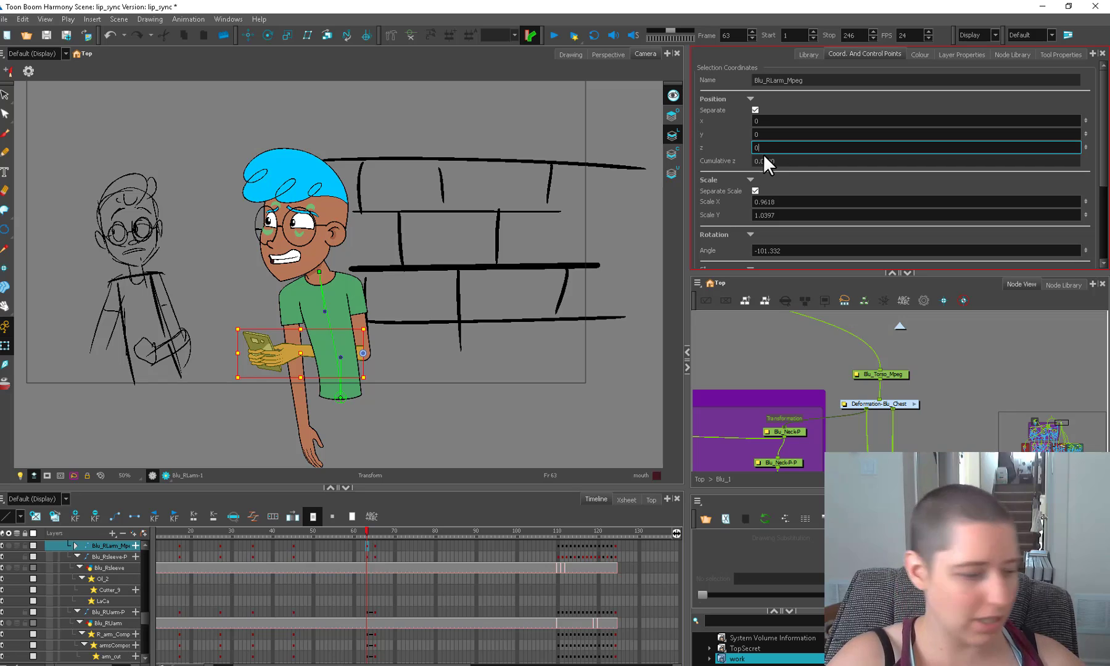
pyautogui.write('.0001')
# - Swing the phone arm's elbow outward and rotate its forearm and hand so the phone rests against the waist
pyautogui.moveTo(377, 408); pyautogui.dragTo(348, 407)
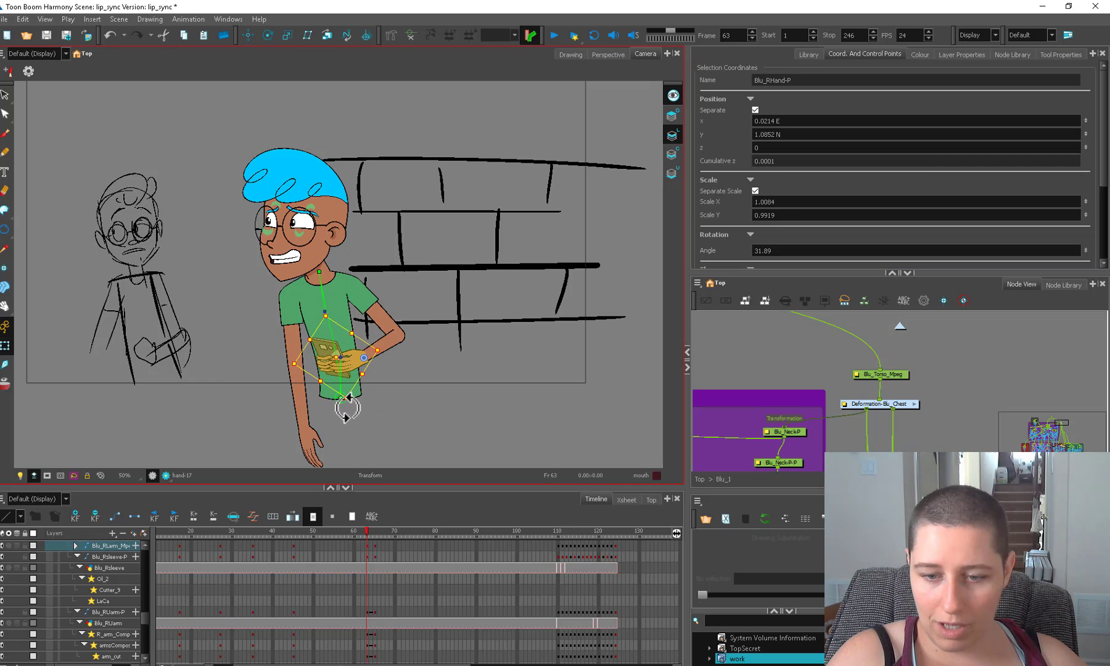
pyautogui.click(376, 402)
pyautogui.press('2')
pyautogui.press('2')
pyautogui.click(380, 414)
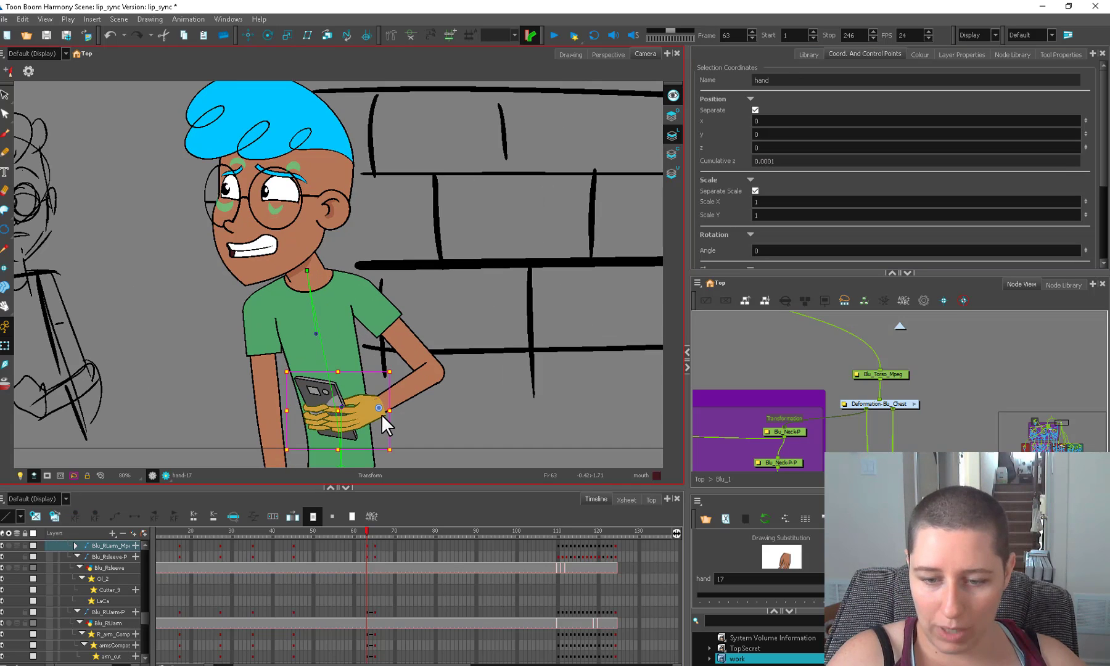
pyautogui.press('b')
pyautogui.moveTo(375, 418); pyautogui.dragTo(387, 447)
pyautogui.press('2')
pyautogui.click(420, 383)
pyautogui.press('1')
pyautogui.press('1')
pyautogui.press('1')
# - Select the whole Blu_Larm_Mpeg arm at frame 63 and rotate it slightly away from the body
pyautogui.click(327, 441)
pyautogui.press('b')
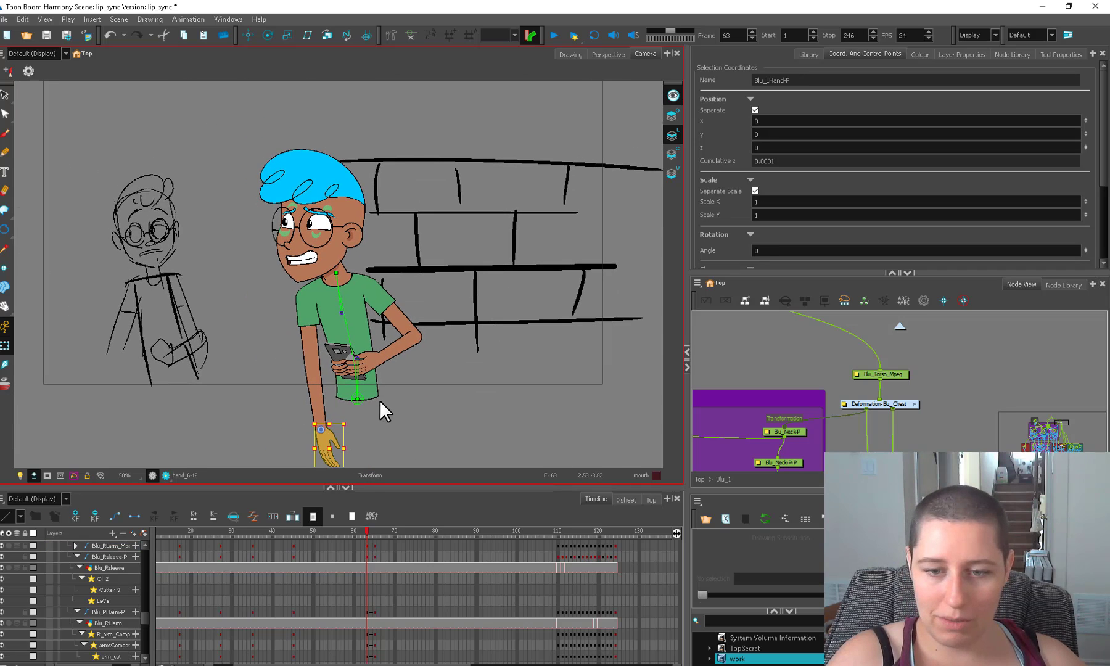
pyautogui.press('b')
pyautogui.press('b')
pyautogui.press('1')
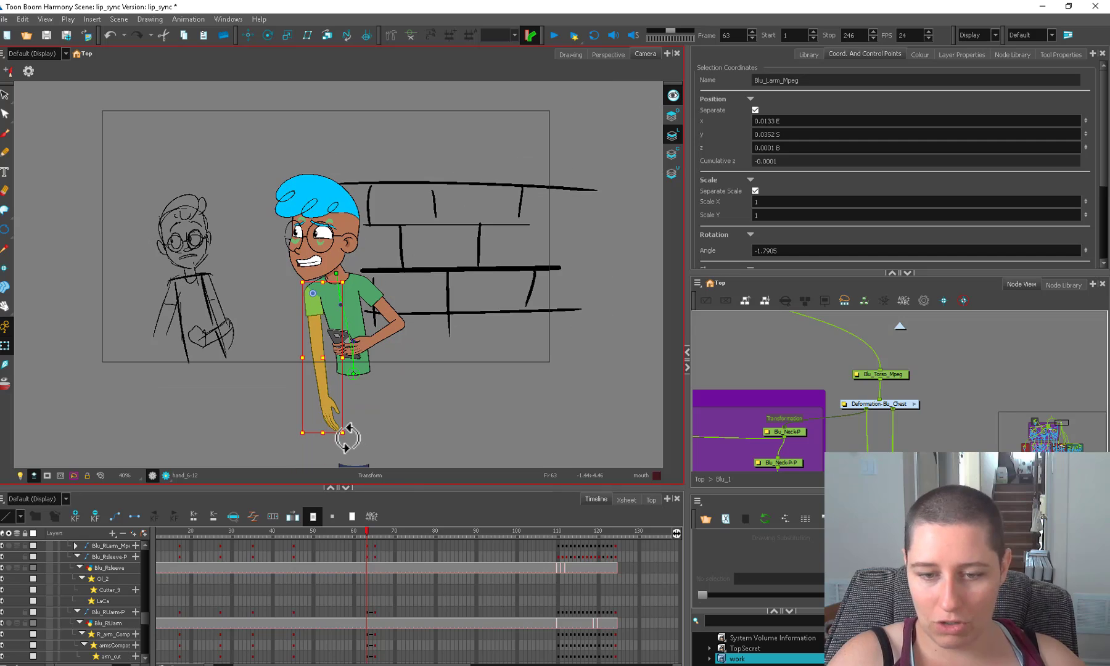
pyautogui.moveTo(349, 438); pyautogui.dragTo(299, 442)
# - Fold the Blu_LLarm_Mpeg forearm up across the waist, checking it against the neighbouring frames
pyautogui.click(296, 417)
pyautogui.press('b')
pyautogui.press('b')
pyautogui.moveTo(357, 530)
pyautogui.mouseDown()
pyautogui.moveTo(251, 532)
pyautogui.moveTo(343, 530)
pyautogui.mouseUp()
pyautogui.click(367, 529)
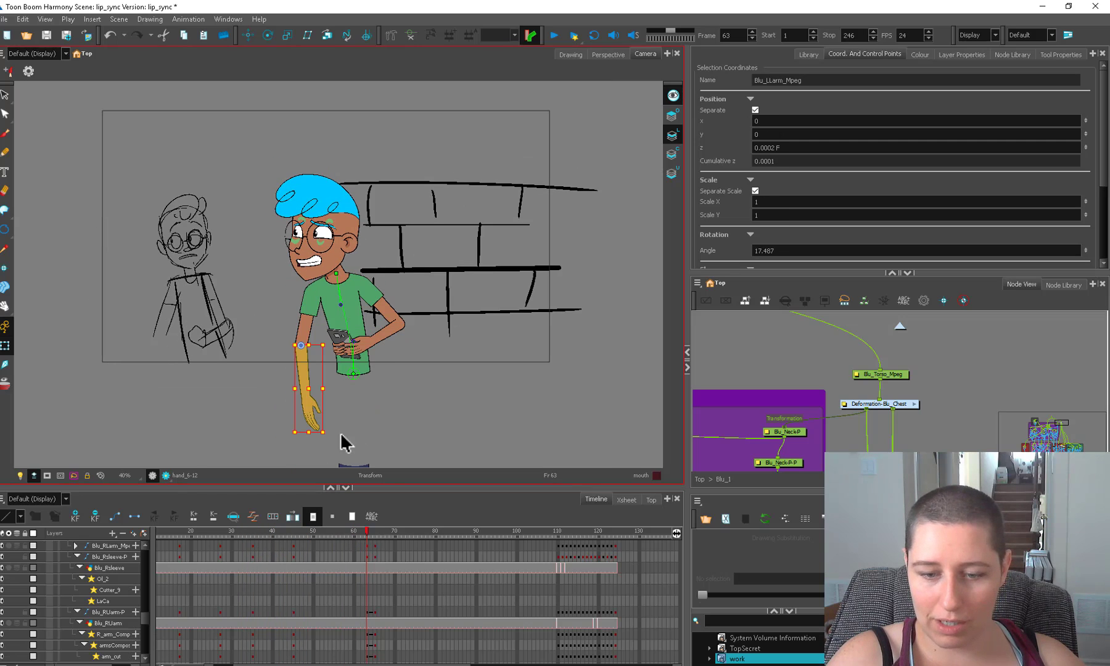
pyautogui.moveTo(349, 441)
pyautogui.mouseDown()
pyautogui.moveTo(365, 397)
pyautogui.moveTo(349, 345)
pyautogui.mouseUp()
pyautogui.click(375, 392)
# - Shorten the folded forearm and rotate the hand_6 drawing so the hand rests over the phone
pyautogui.press('2')
pyautogui.press('2')
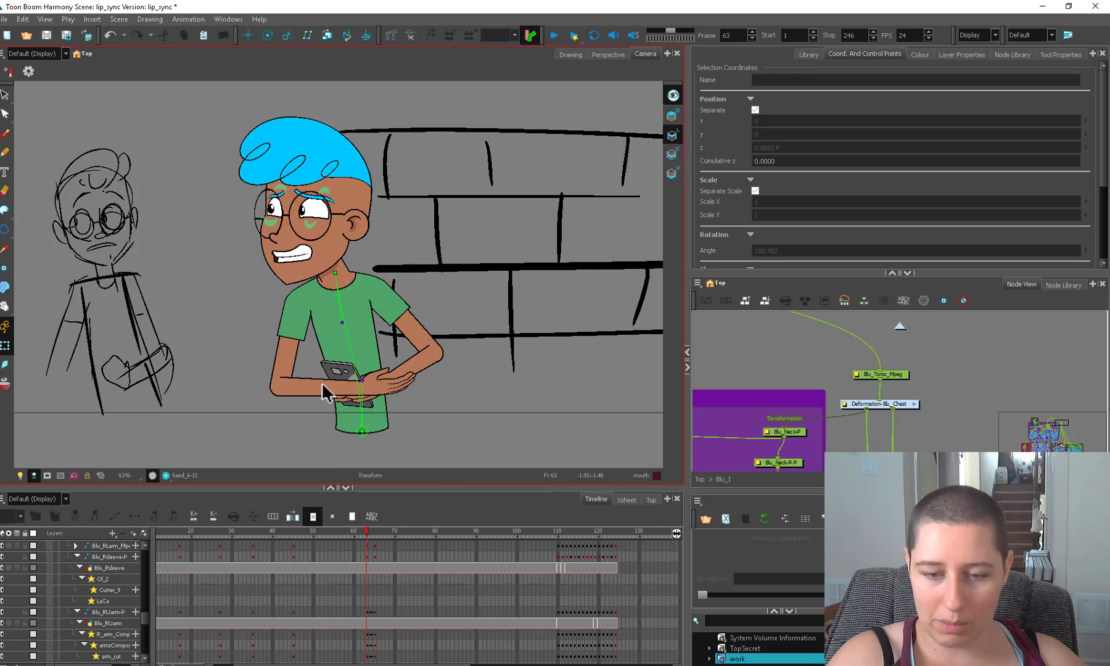
pyautogui.click(324, 388)
pyautogui.click(384, 387)
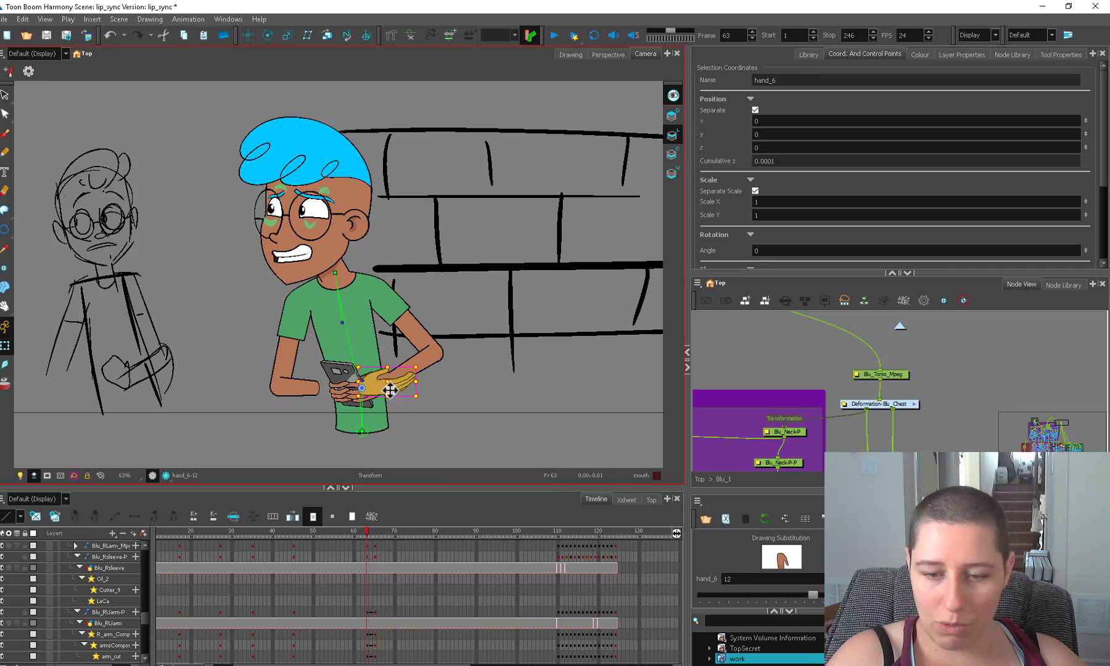
pyautogui.moveTo(386, 389)
pyautogui.mouseDown()
pyautogui.moveTo(333, 391)
pyautogui.moveTo(374, 379)
pyautogui.mouseUp()
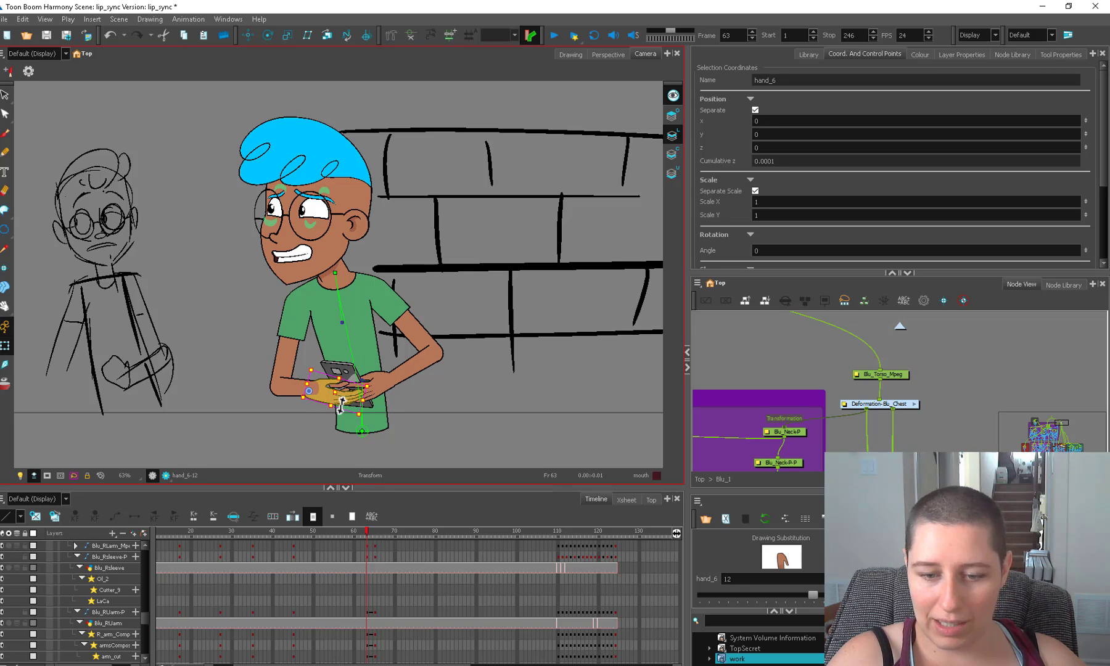
# - Shorten and angle the Blu_LLarm drawing slightly, and adjust hand_6's shape so the wrist and fingers fit the phone
pyautogui.click(304, 387)
pyautogui.scroll(1, 305, 392)
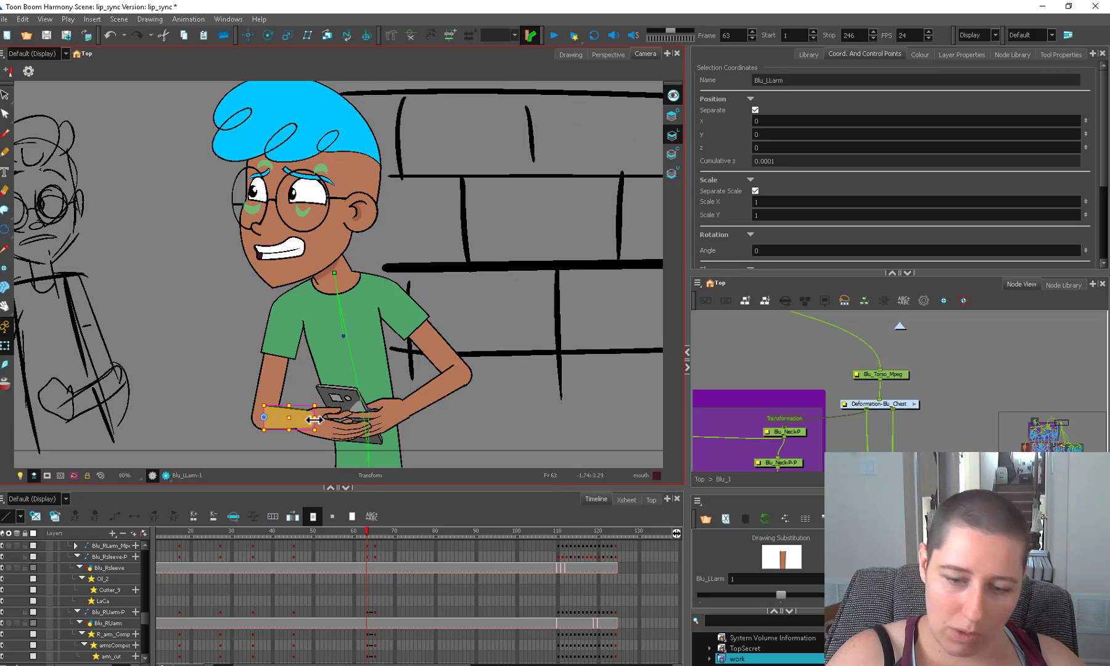
pyautogui.moveTo(309, 409); pyautogui.dragTo(309, 408)
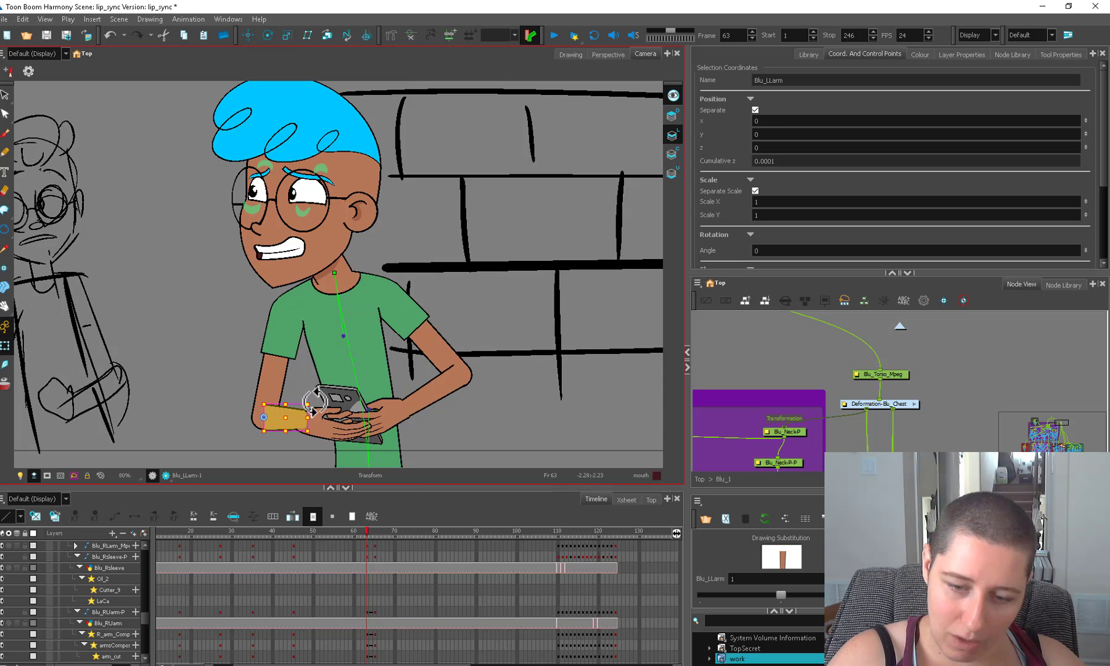
pyautogui.click(453, 444)
pyautogui.click(354, 431)
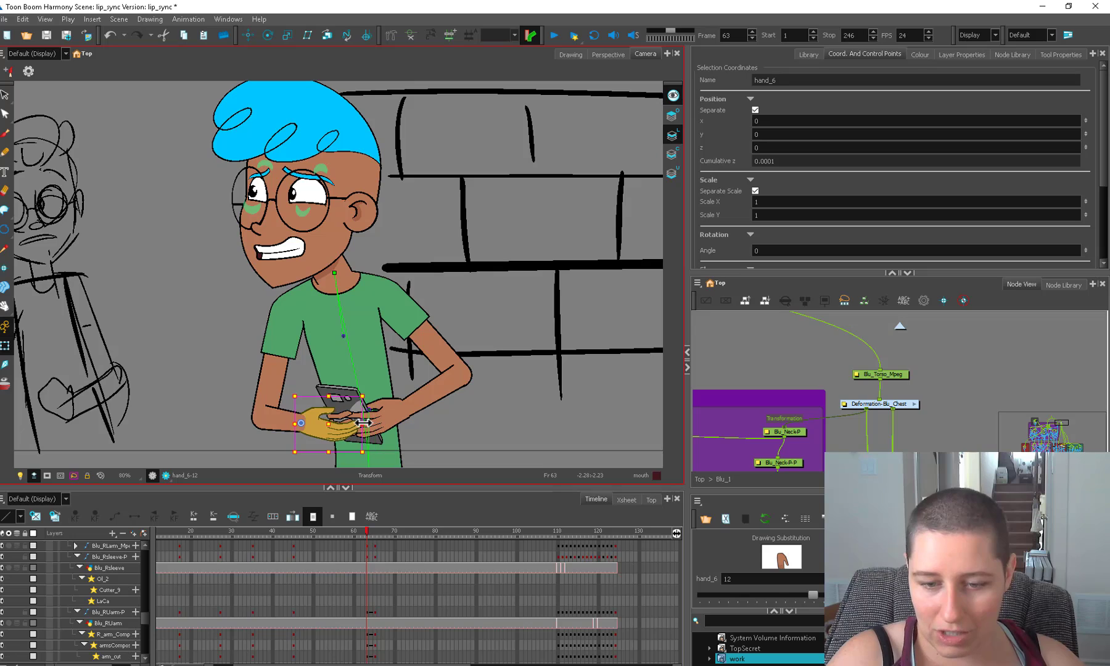
pyautogui.moveTo(368, 420); pyautogui.dragTo(366, 404)
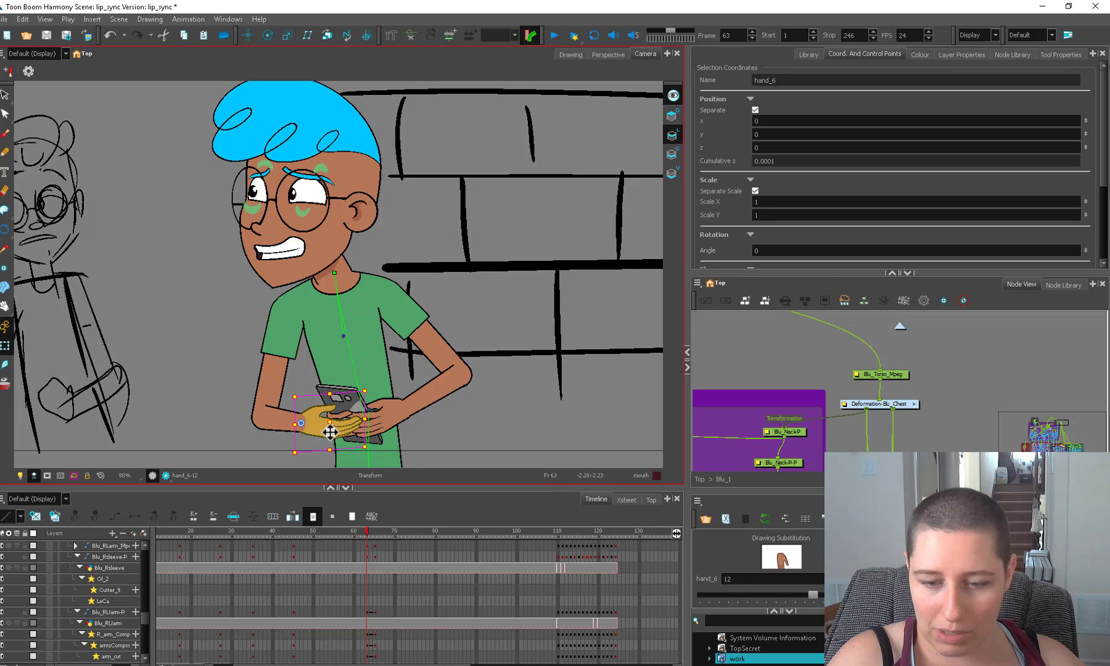
# - Examine how the two hands overlap on the phone and scrub around frames 61 to 65 to compare the poses
pyautogui.click(398, 426)
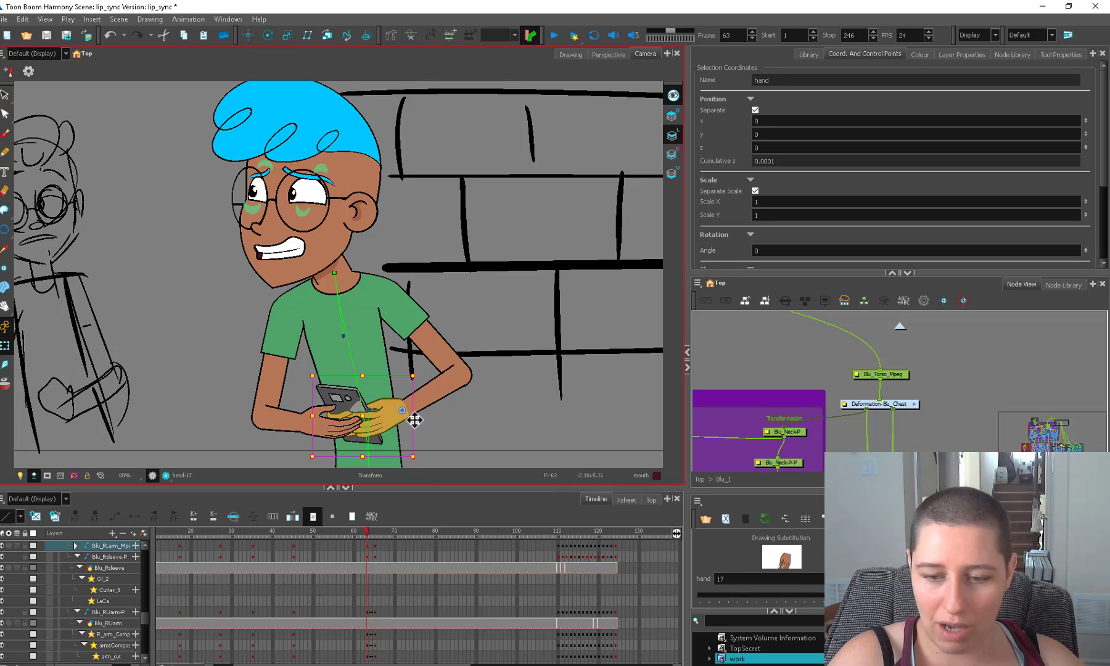
pyautogui.scroll(4, 410, 419)
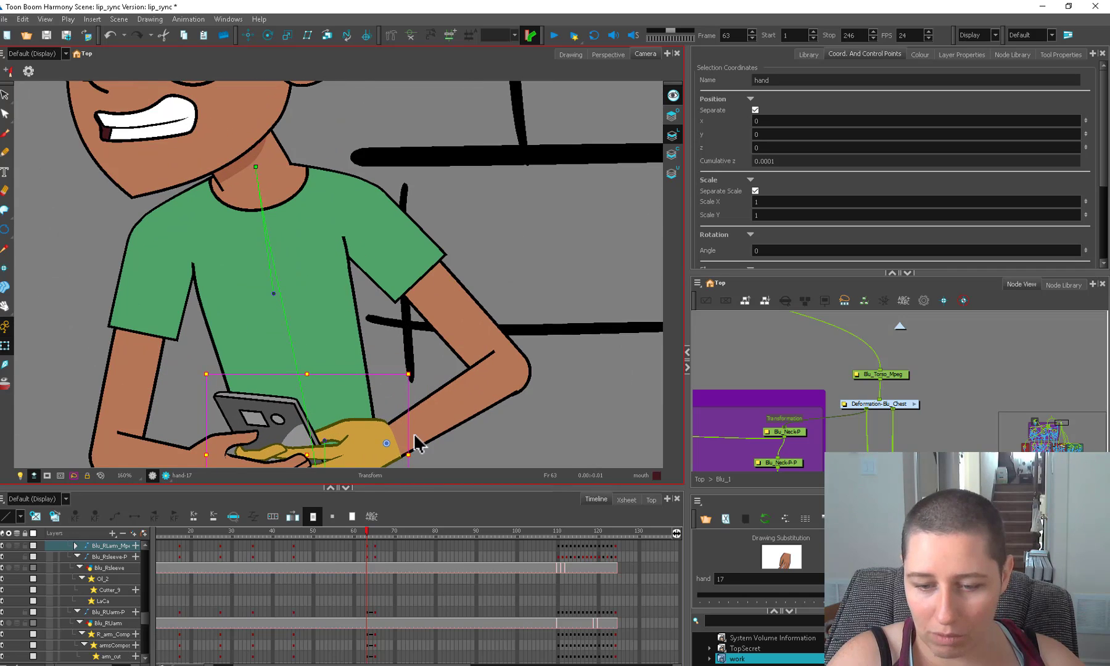
pyautogui.scroll(-5, 420, 440)
pyautogui.press('b')
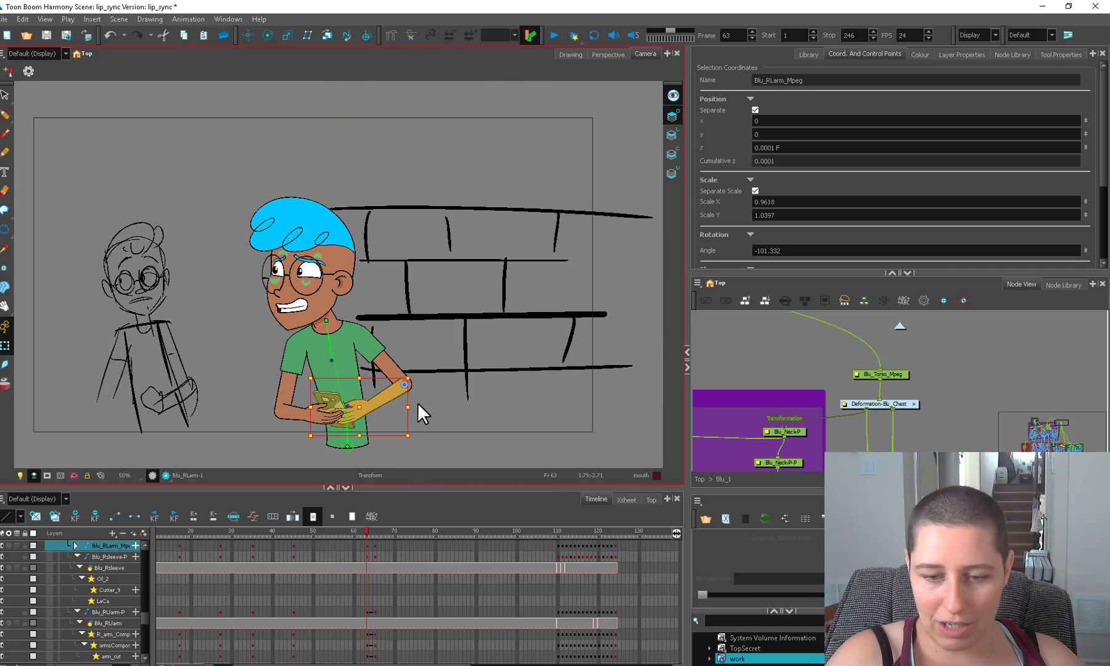
pyautogui.click(360, 533)
pyautogui.click(367, 532)
pyautogui.click(358, 533)
pyautogui.moveTo(359, 532)
pyautogui.mouseDown()
pyautogui.moveTo(281, 536)
pyautogui.moveTo(375, 534)
pyautogui.mouseUp()
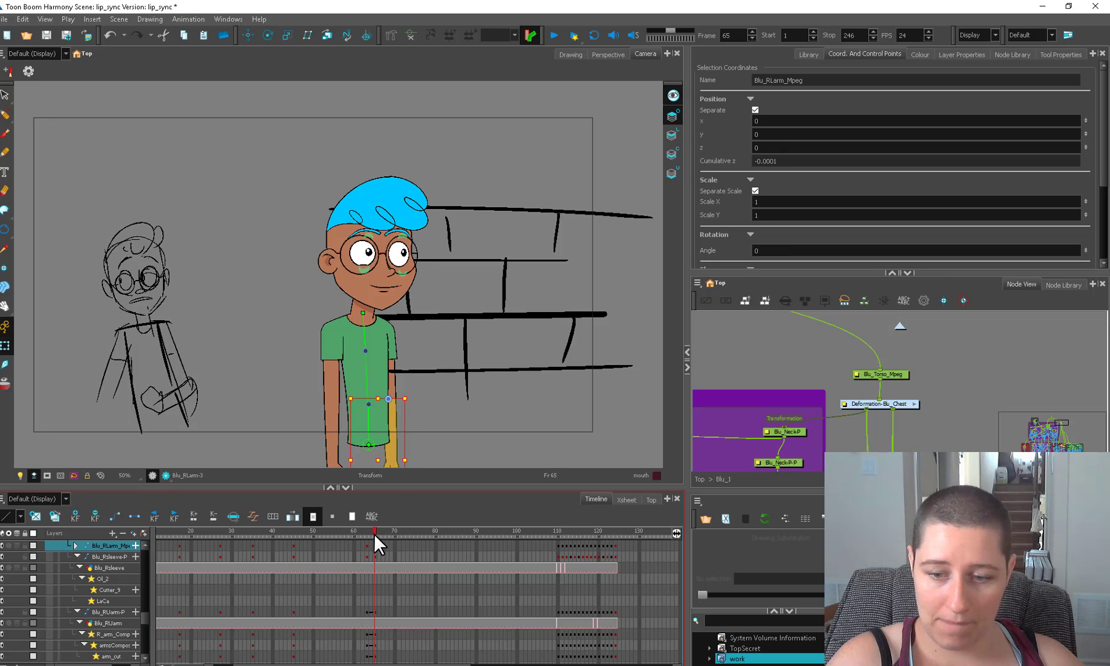
# - Select Blu_translate_Peg_1 at the top level and retime the phone-holding pose to frame 57, interpolating the peg toward frame 65
pyautogui.click(699, 479)
pyautogui.click(835, 413)
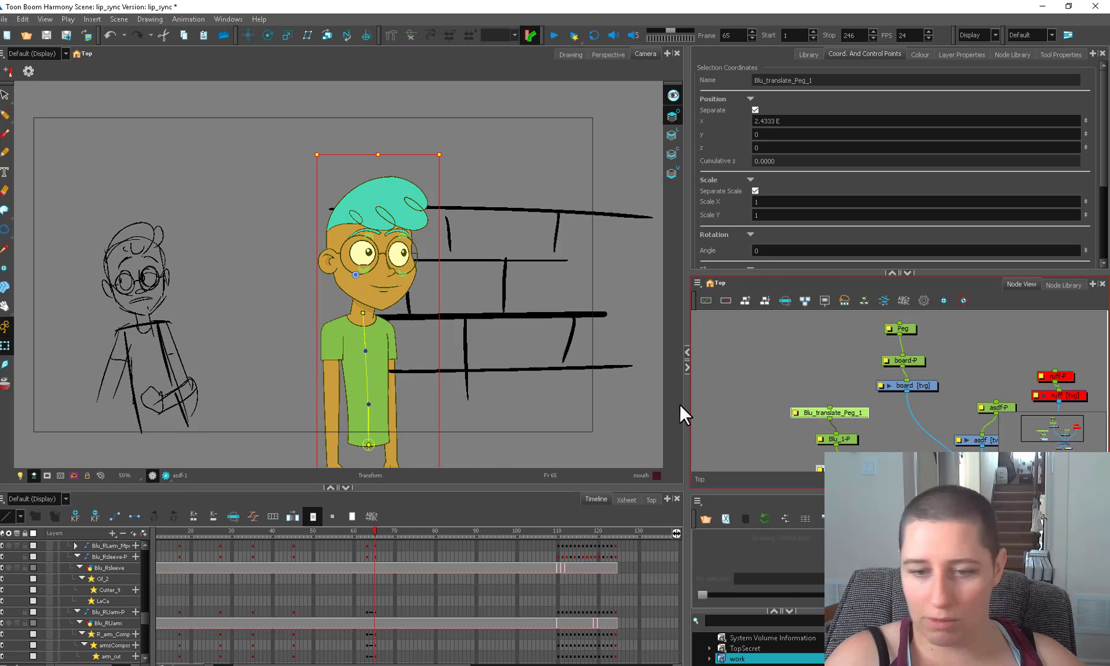
pyautogui.click(345, 534)
pyautogui.moveTo(346, 531)
pyautogui.mouseDown()
pyautogui.moveTo(375, 528)
pyautogui.moveTo(358, 530)
pyautogui.mouseUp()
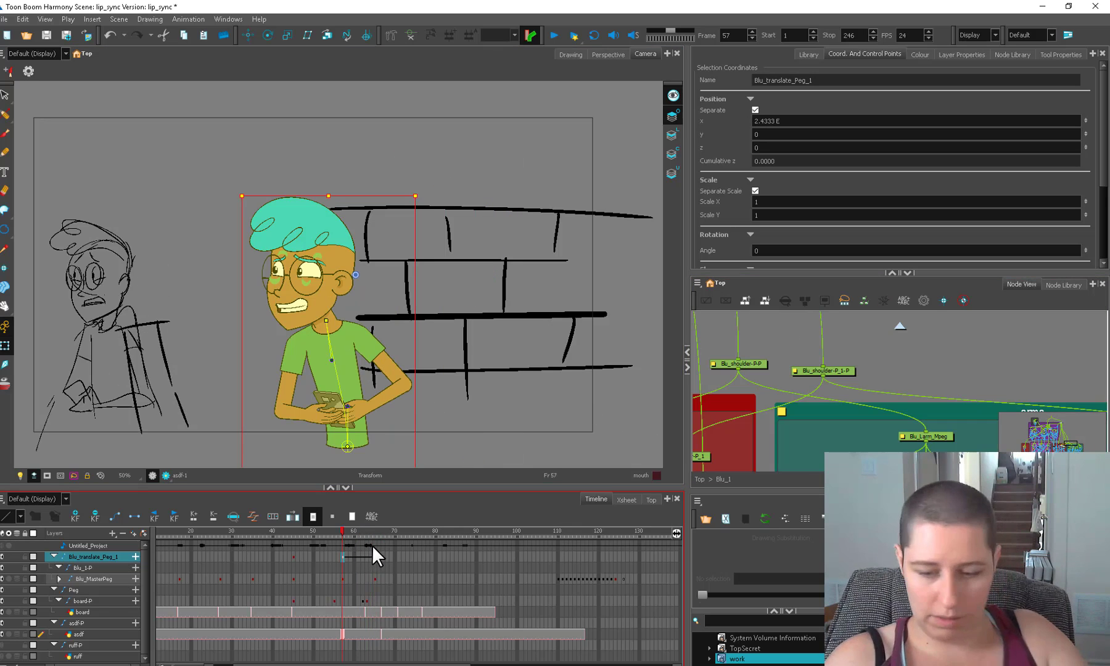
# - At frame 61, straighten the torso with the chest deformer's upper point and rotate the phone arm in toward the body
pyautogui.moveTo(352, 531); pyautogui.dragTo(358, 531)
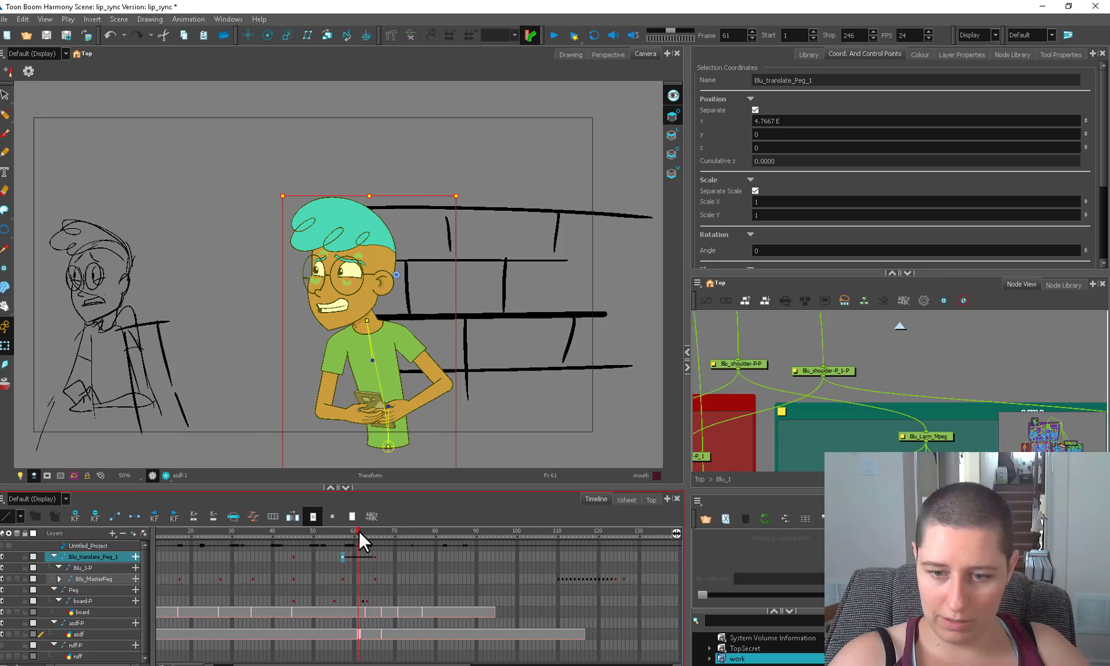
pyautogui.moveTo(370, 318); pyautogui.dragTo(397, 310)
pyautogui.click(457, 361)
pyautogui.press('b')
pyautogui.press('b')
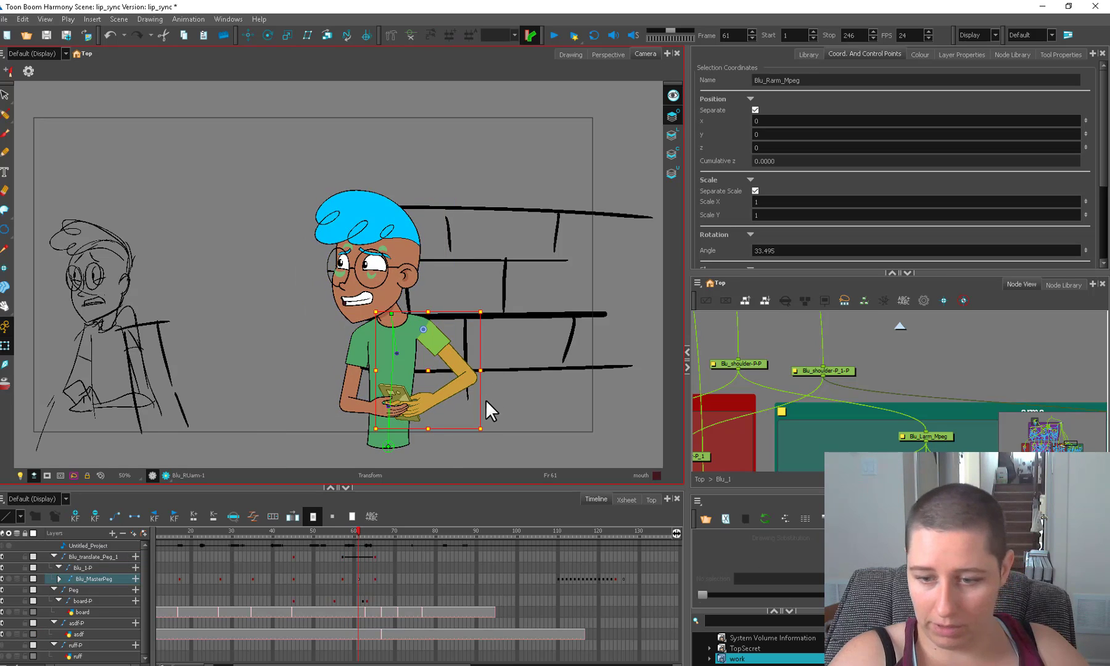
pyautogui.moveTo(486, 439); pyautogui.dragTo(455, 455)
# - Rotate the forearms and hands at frame 61 so both hands meet around the phone at the waist
pyautogui.press('b')
pyautogui.click(449, 394)
pyautogui.press('b')
pyautogui.click(419, 400)
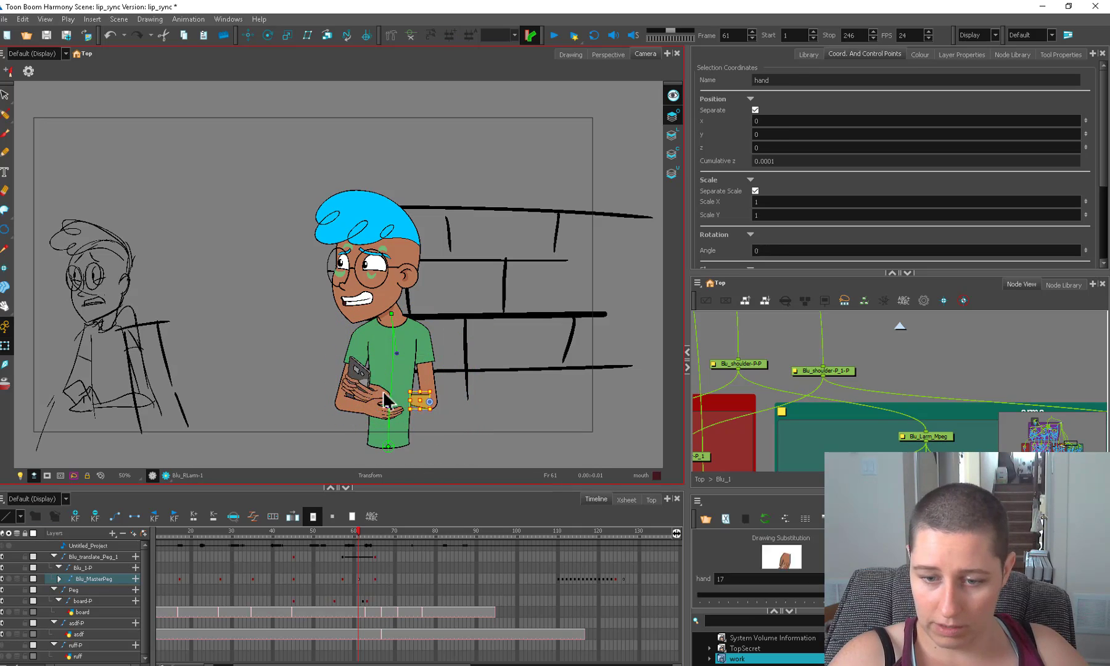
pyautogui.press('b')
pyautogui.moveTo(389, 398); pyautogui.dragTo(422, 410)
# - Add a keyframe to Blu_translate_Peg_1 at frame 61
pyautogui.moveTo(352, 530)
pyautogui.mouseDown()
pyautogui.moveTo(375, 531)
pyautogui.moveTo(359, 531)
pyautogui.mouseUp()
pyautogui.click(358, 556)
pyautogui.press('F6')
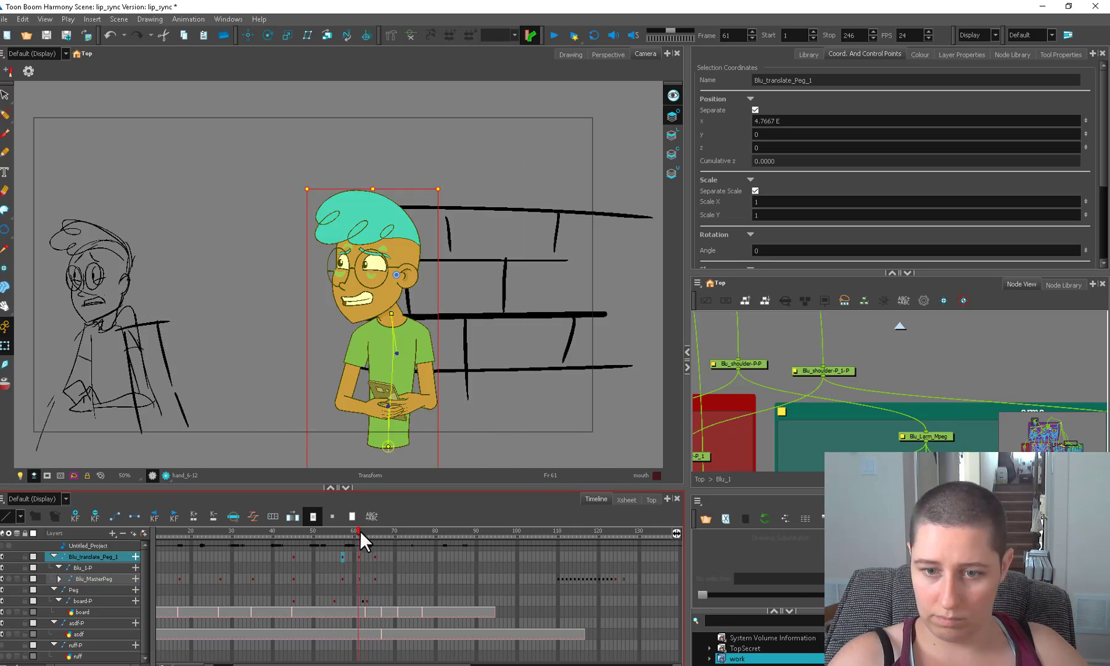
# - Select the head master peg Blu_Head-Mpeg, locate its layer, and examine its pose at frames 61 and 112
pyautogui.click(389, 271)
pyautogui.press('b')
pyautogui.moveTo(453, 183); pyautogui.dragTo(417, 149)
pyautogui.scroll(1, 459, 158)
pyautogui.click(1041, 431)
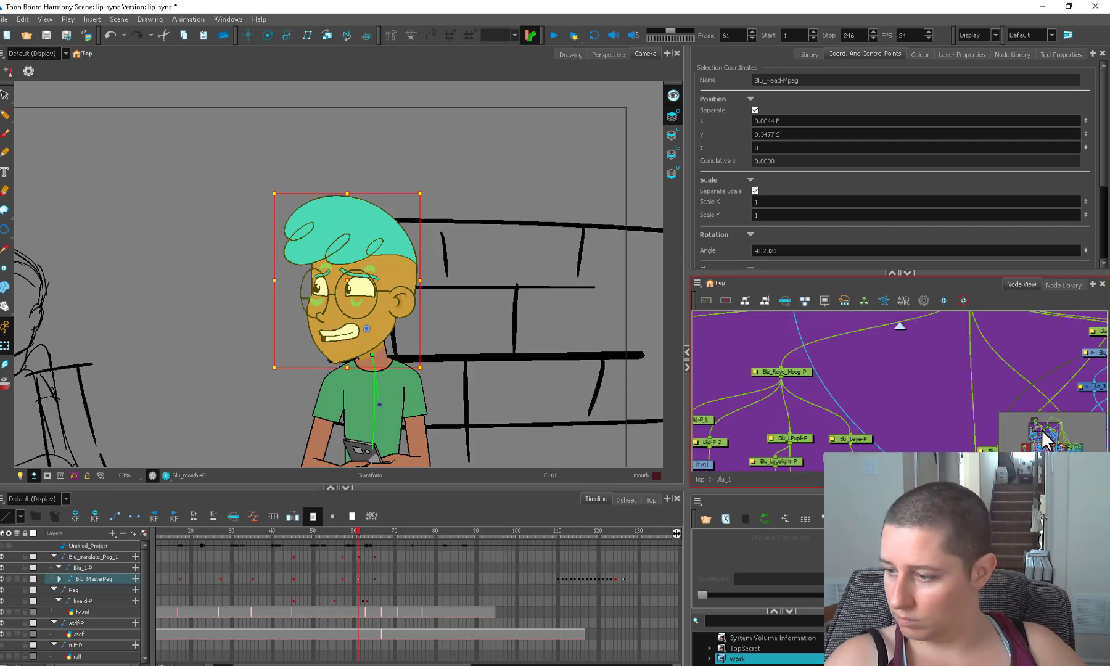
pyautogui.press('o')
pyautogui.press('o')
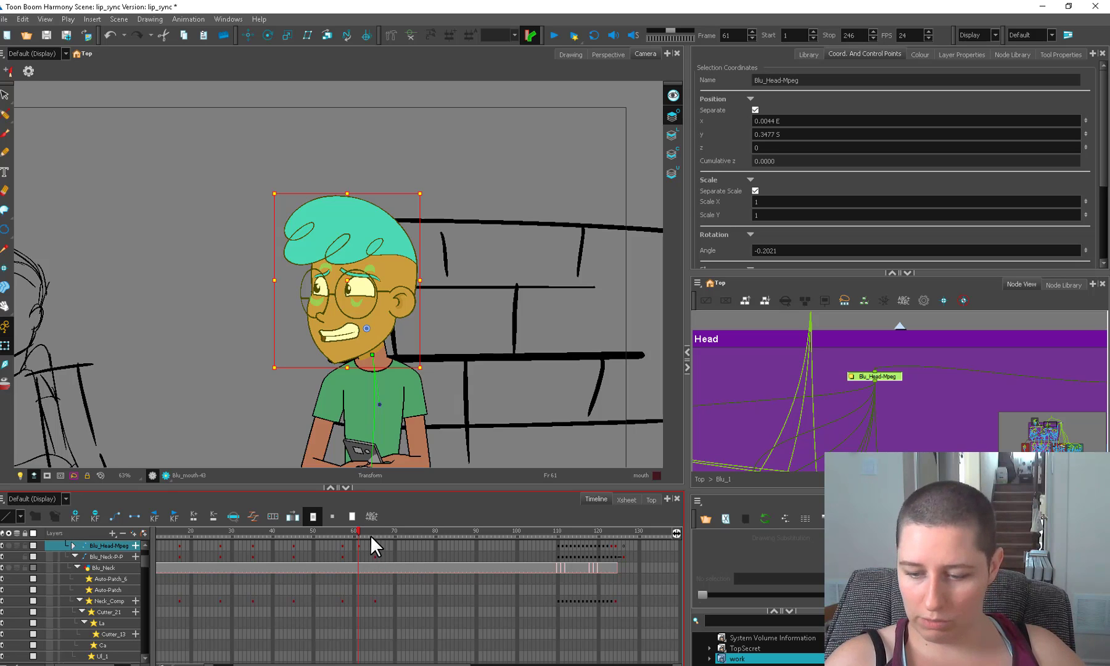
pyautogui.click(564, 532)
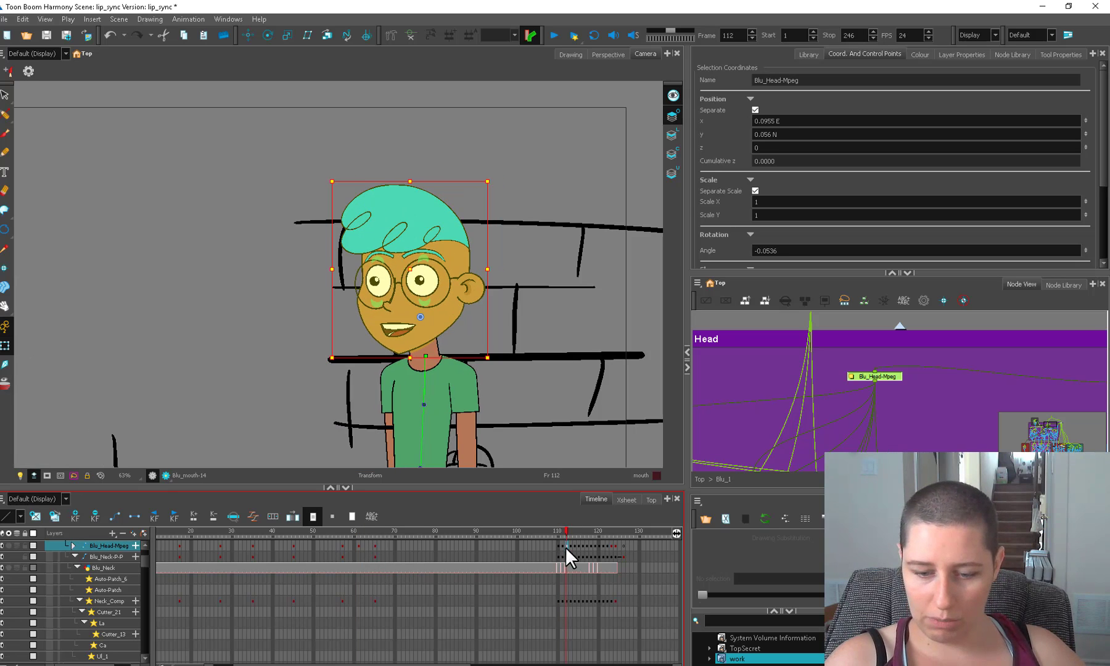
pyautogui.click(356, 532)
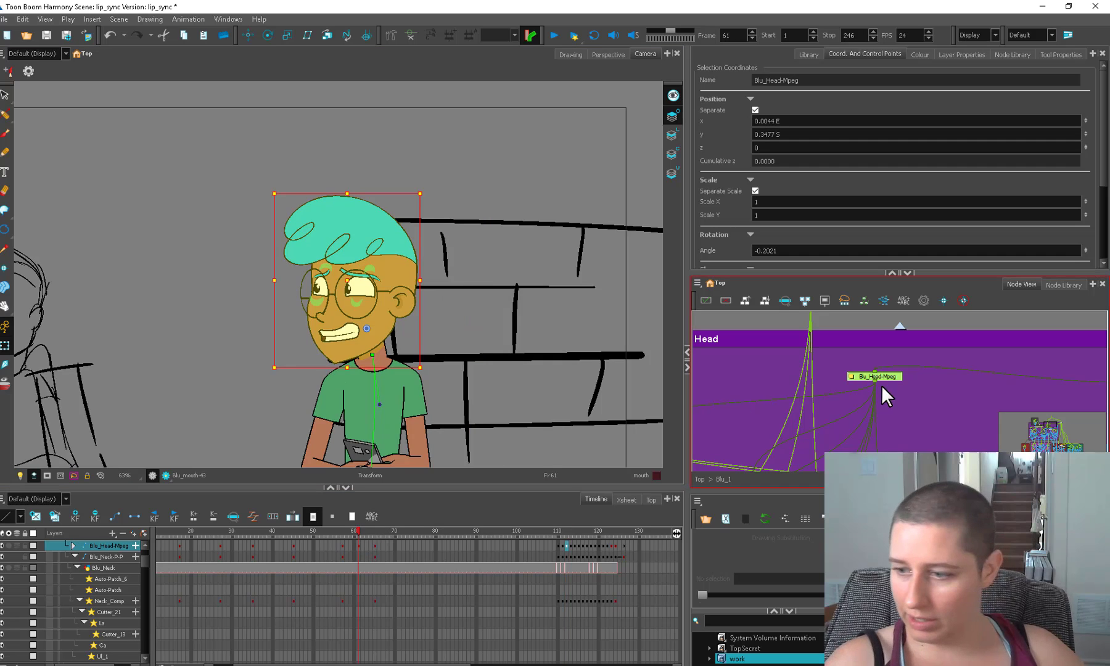
pyautogui.moveTo(880, 385); pyautogui.dragTo(1000, 355)
pyautogui.moveTo(733, 393); pyautogui.dragTo(826, 365)
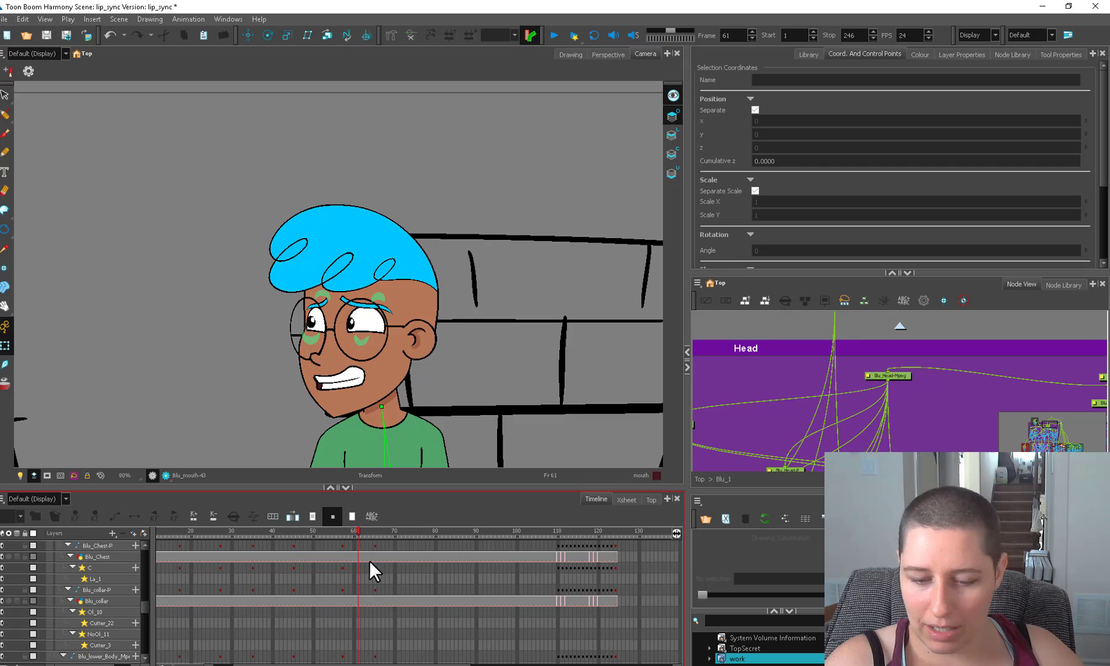
pyautogui.click(359, 545)
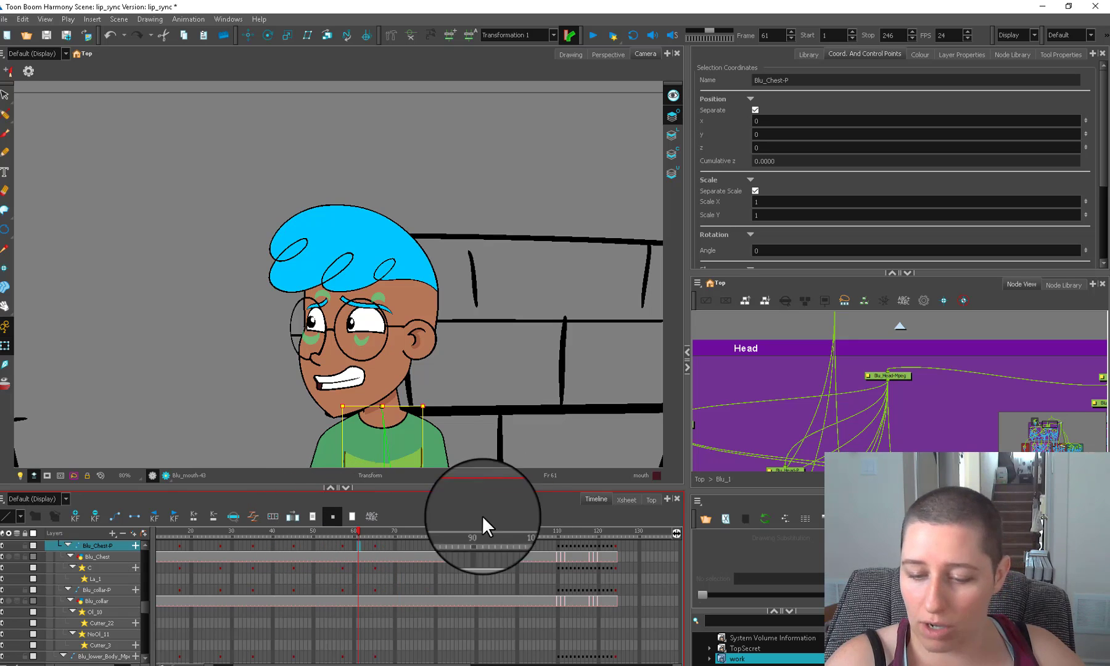
pyautogui.click(565, 531)
pyautogui.click(566, 545)
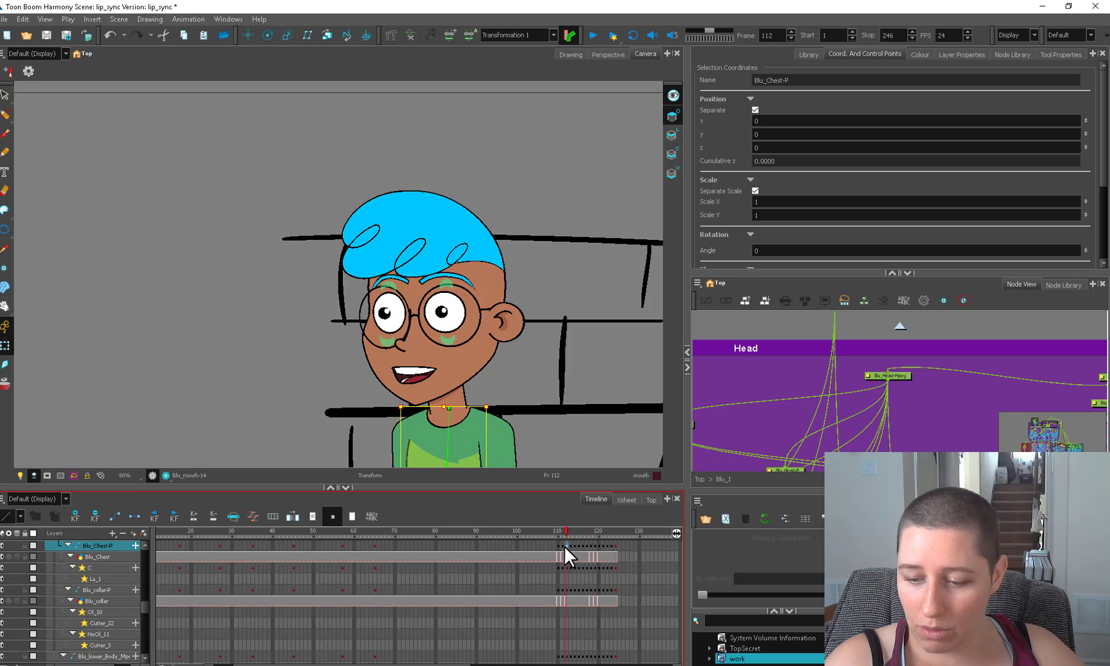
pyautogui.click(357, 545)
# - Copy the Blu_Head-Mpeg pose from frame 112 to frame 61 as a stop-motion keyframe and raise the lower eyelids
pyautogui.click(387, 395)
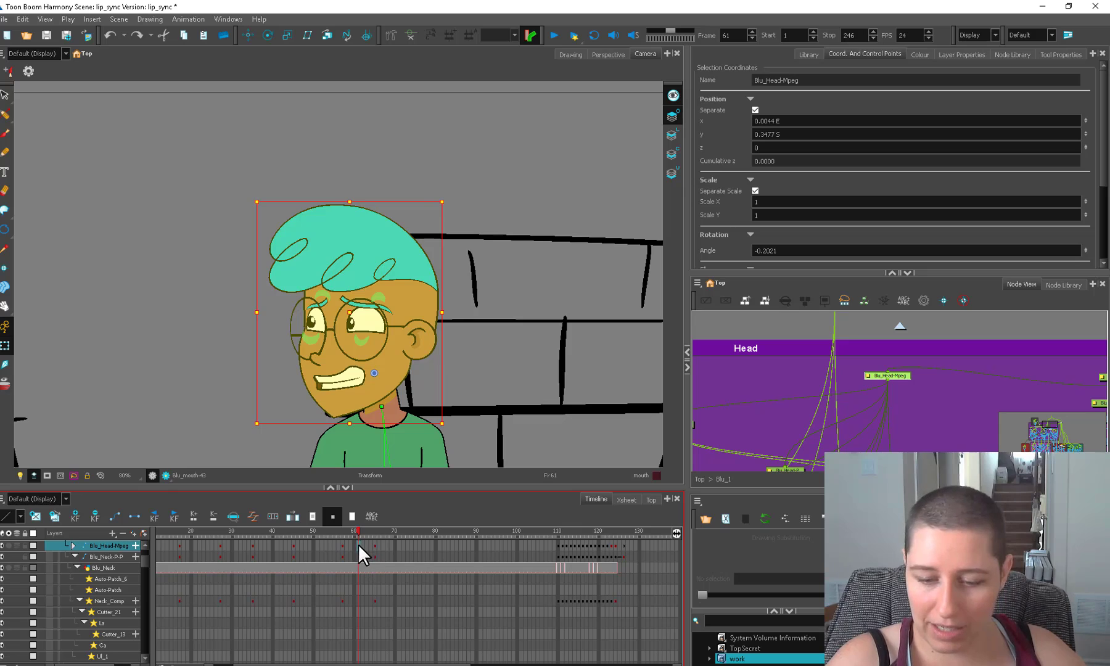
pyautogui.click(568, 545)
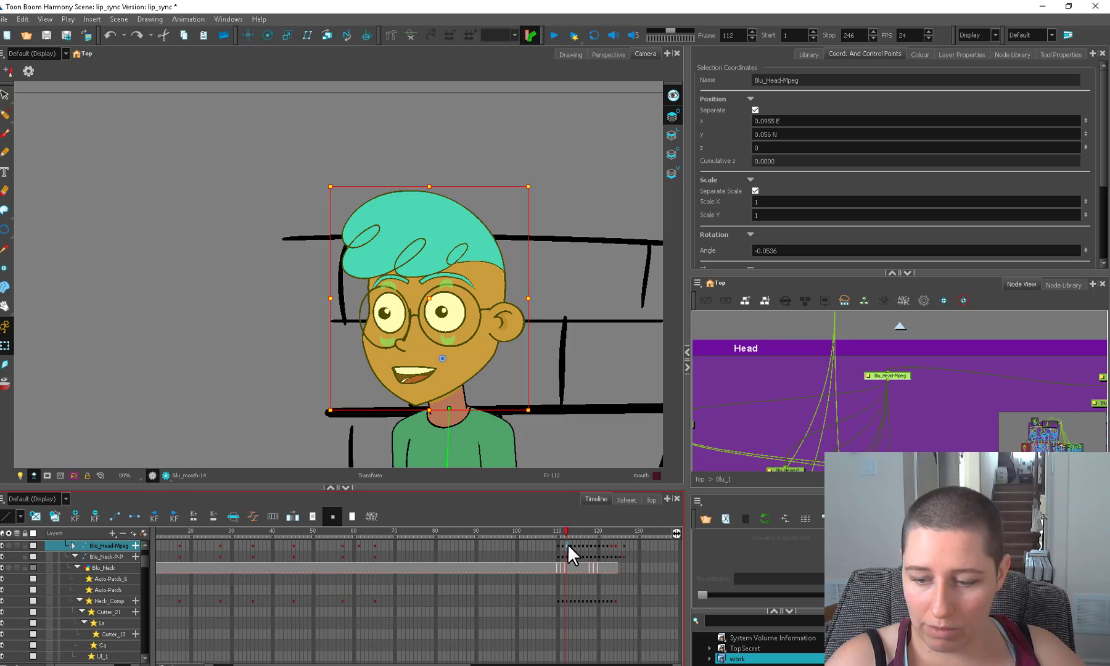
pyautogui.click(360, 545)
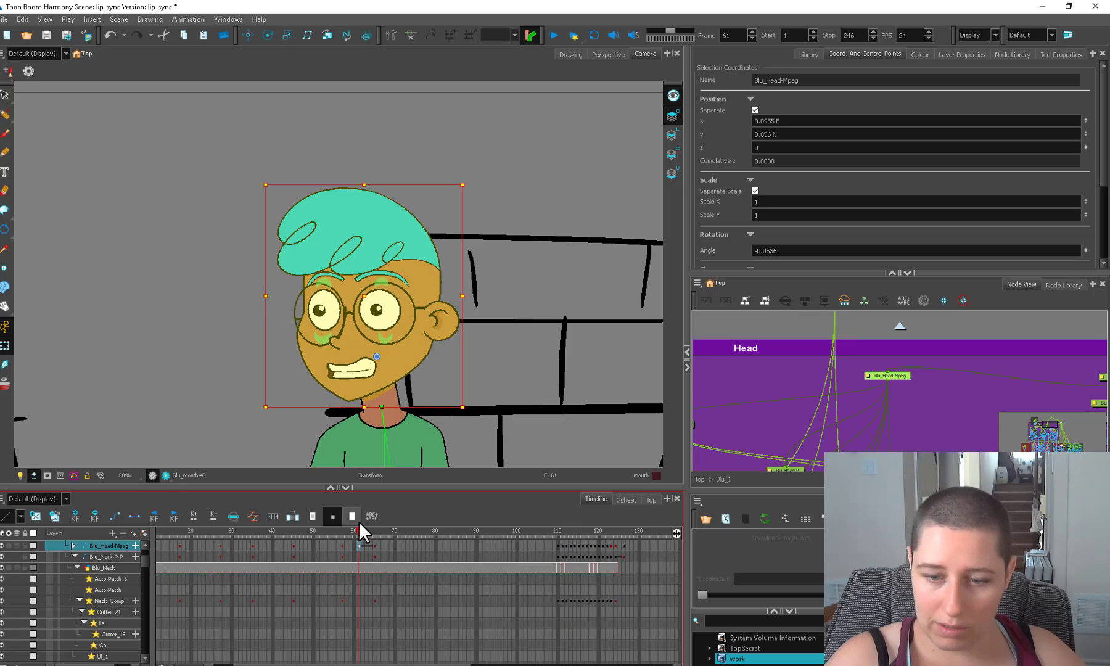
pyautogui.click(357, 531)
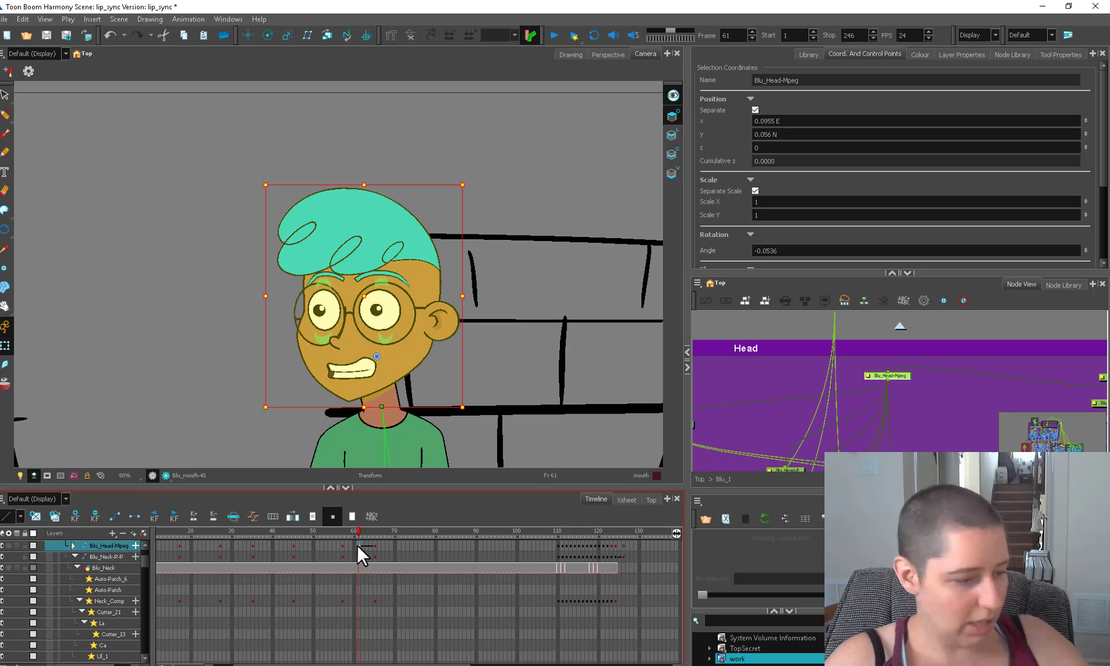
pyautogui.hotkey('ctrl', 'k')
pyautogui.moveTo(361, 532); pyautogui.dragTo(350, 531)
pyautogui.moveTo(417, 374); pyautogui.dragTo(419, 353)
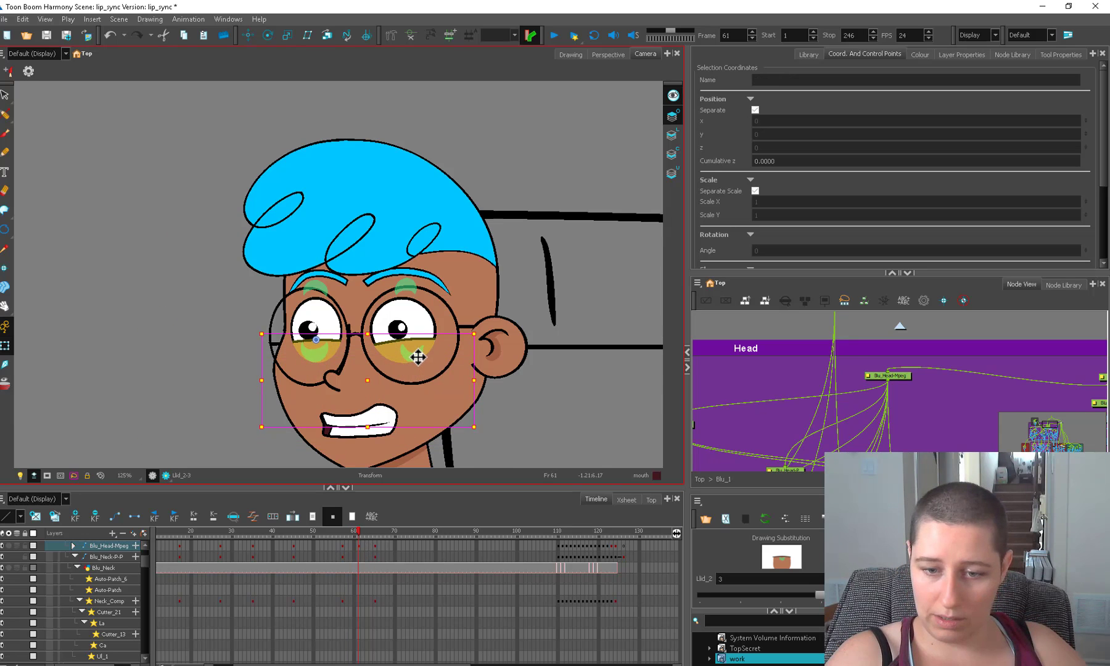
# - Copy the worried curve deformation of both eyebrows from frame 57 to frame 61
pyautogui.click(347, 284)
pyautogui.press('o')
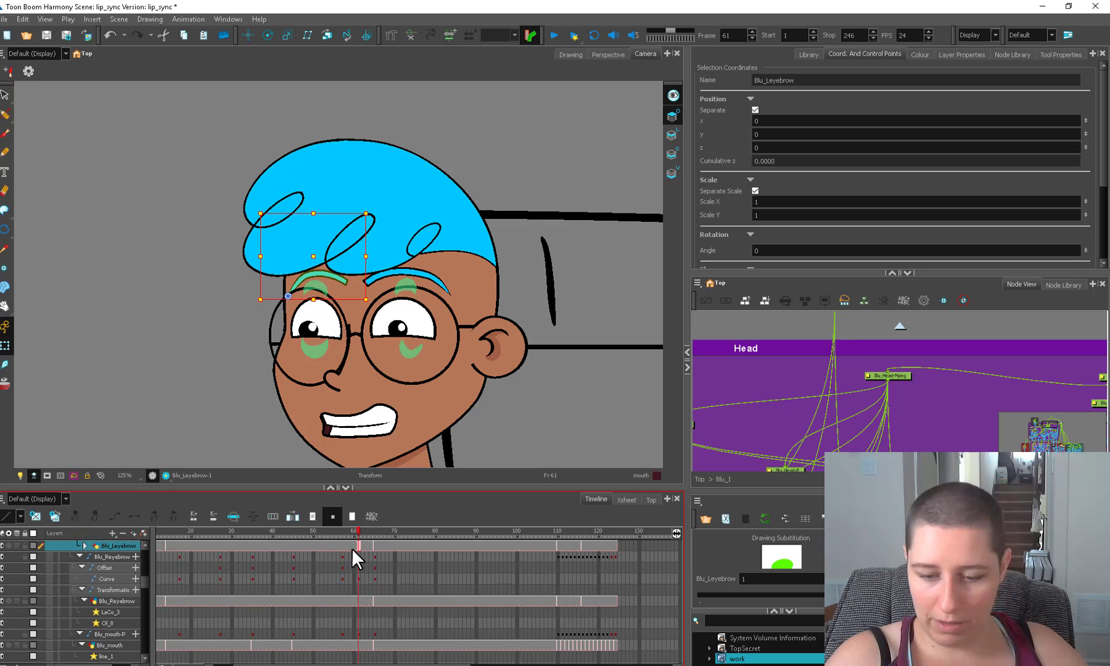
pyautogui.click(145, 546)
pyautogui.click(342, 557)
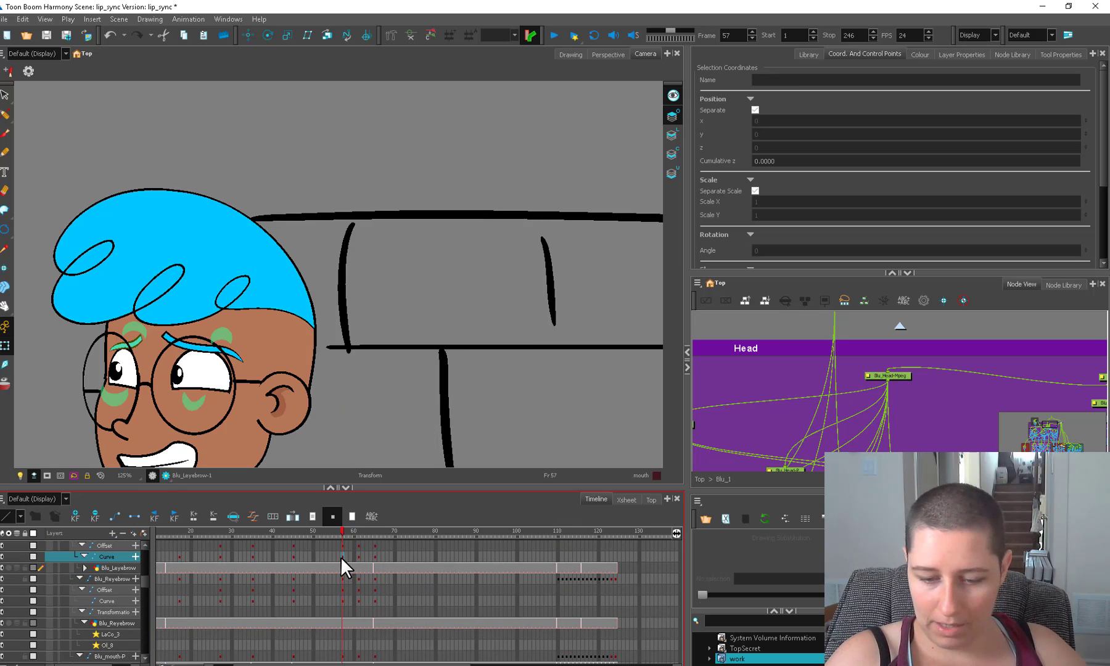
pyautogui.moveTo(342, 557); pyautogui.dragTo(357, 556)
pyautogui.click(357, 556)
pyautogui.click(402, 269)
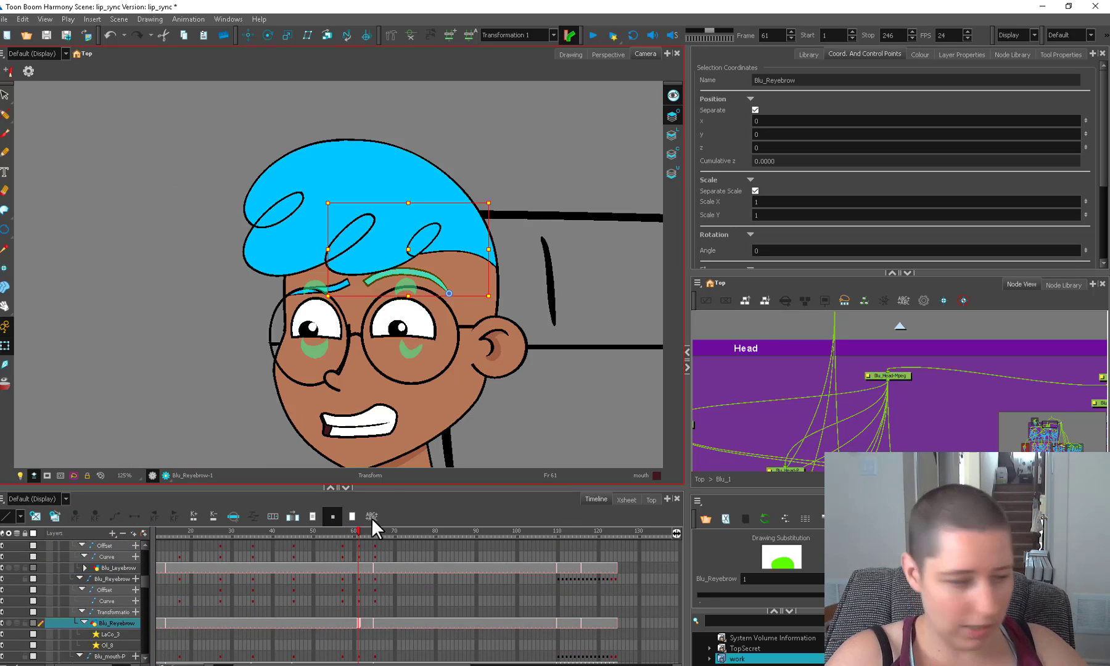
pyautogui.press('2')
# - At frame 61, shift the pupils so Blu glances sideways toward the storyboard sketch
pyautogui.click(432, 333)
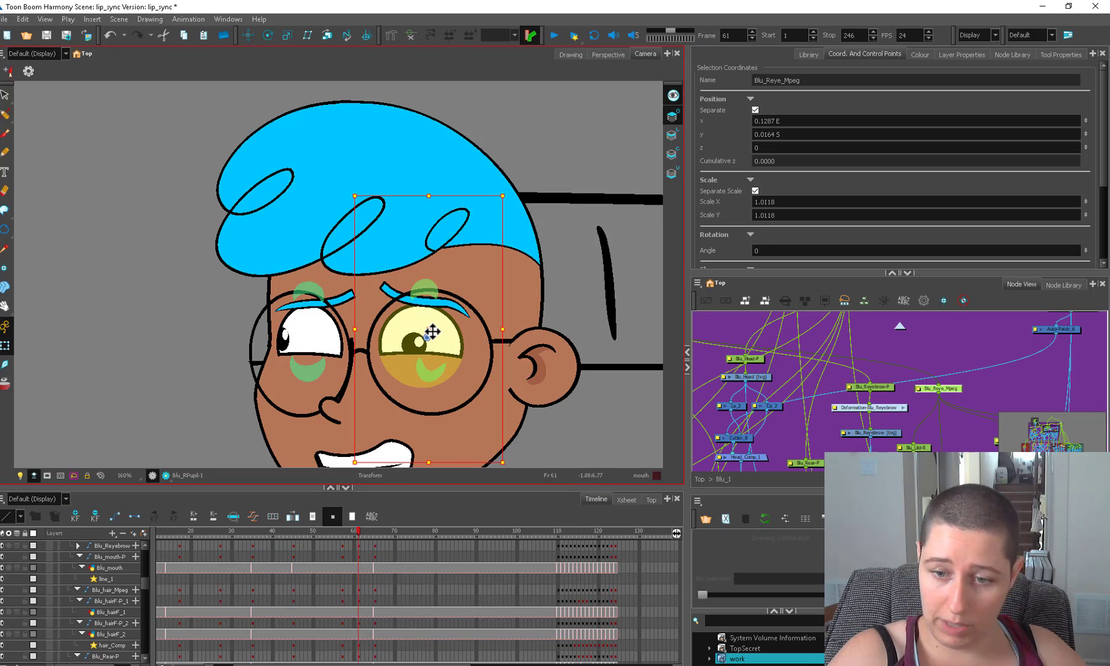
pyautogui.click(413, 343)
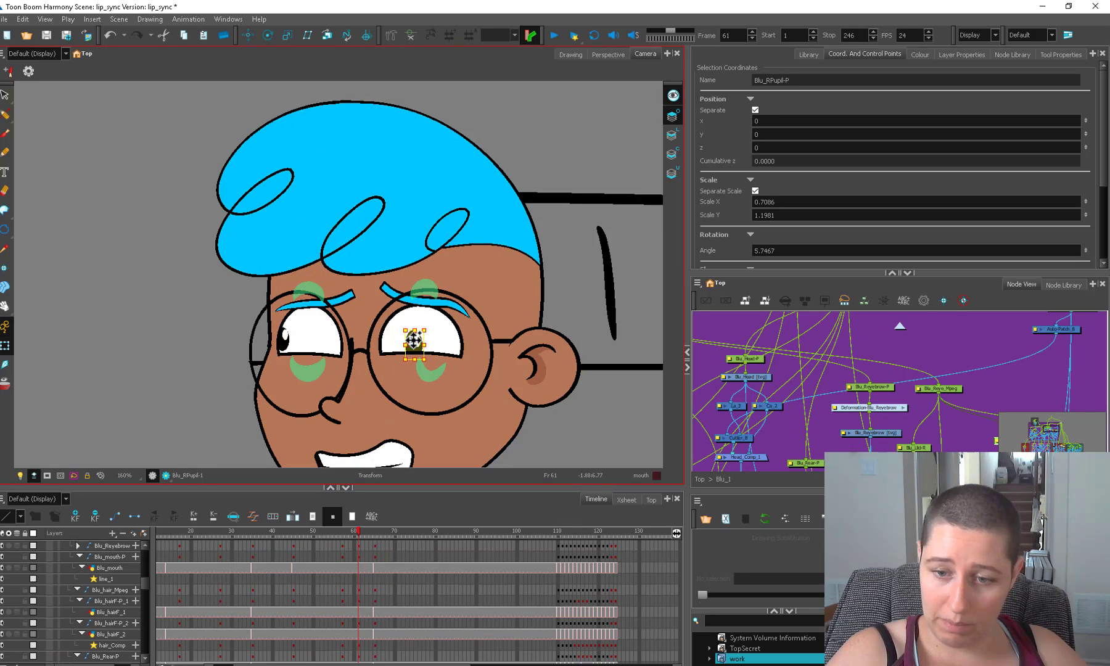
pyautogui.moveTo(414, 338); pyautogui.dragTo(386, 335)
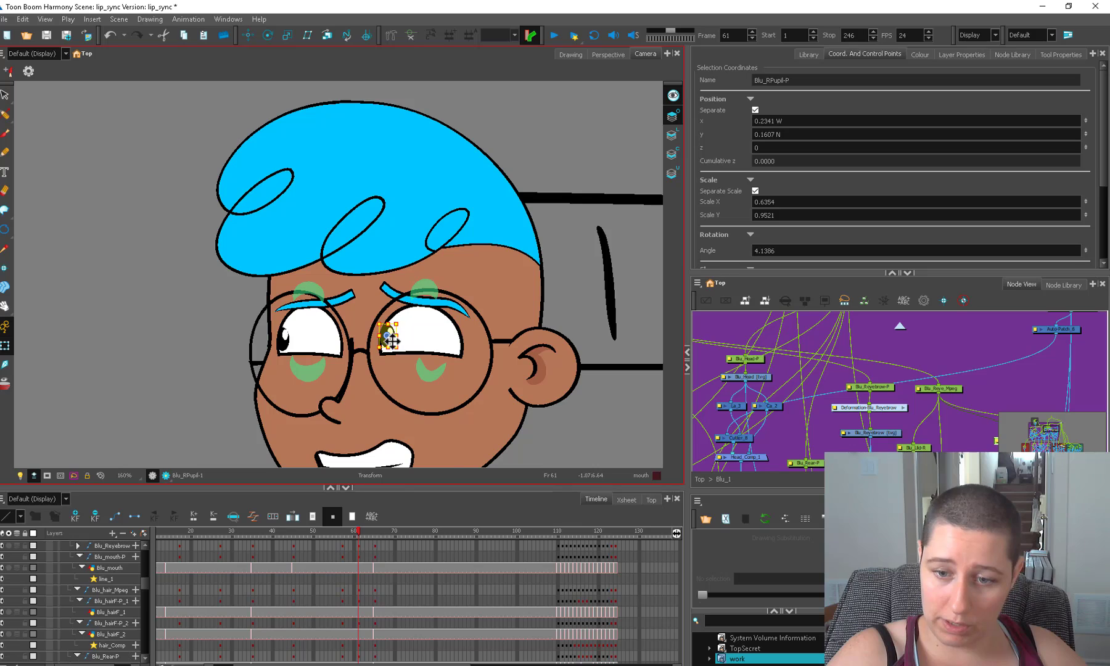
pyautogui.press('1')
pyautogui.click(298, 325)
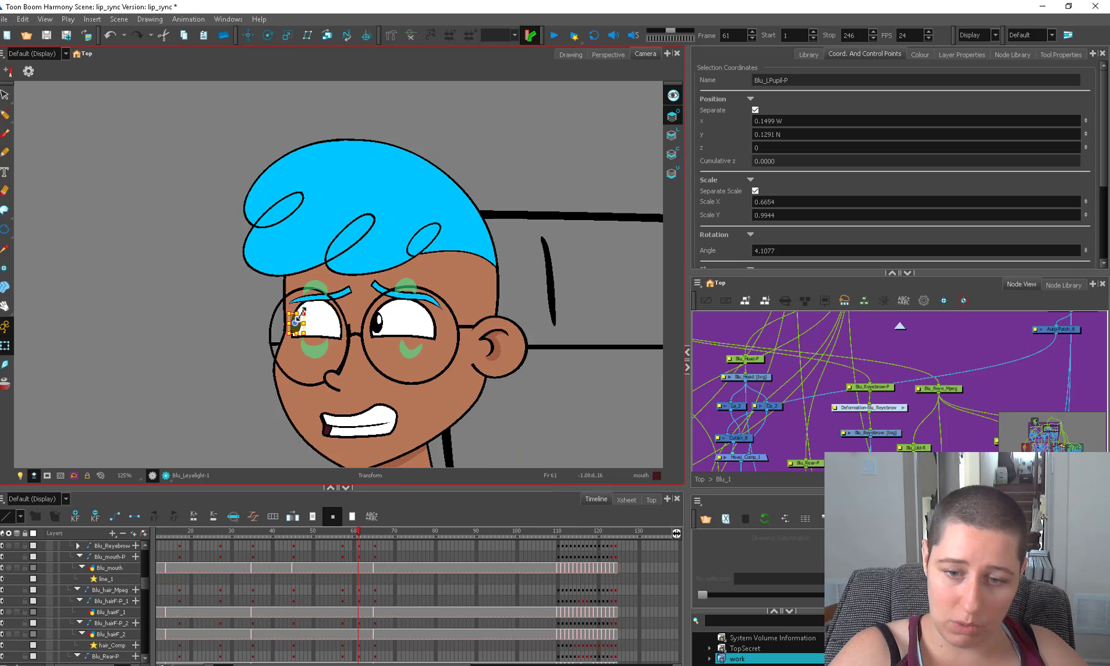
pyautogui.moveTo(304, 328); pyautogui.dragTo(306, 328)
pyautogui.click(249, 334)
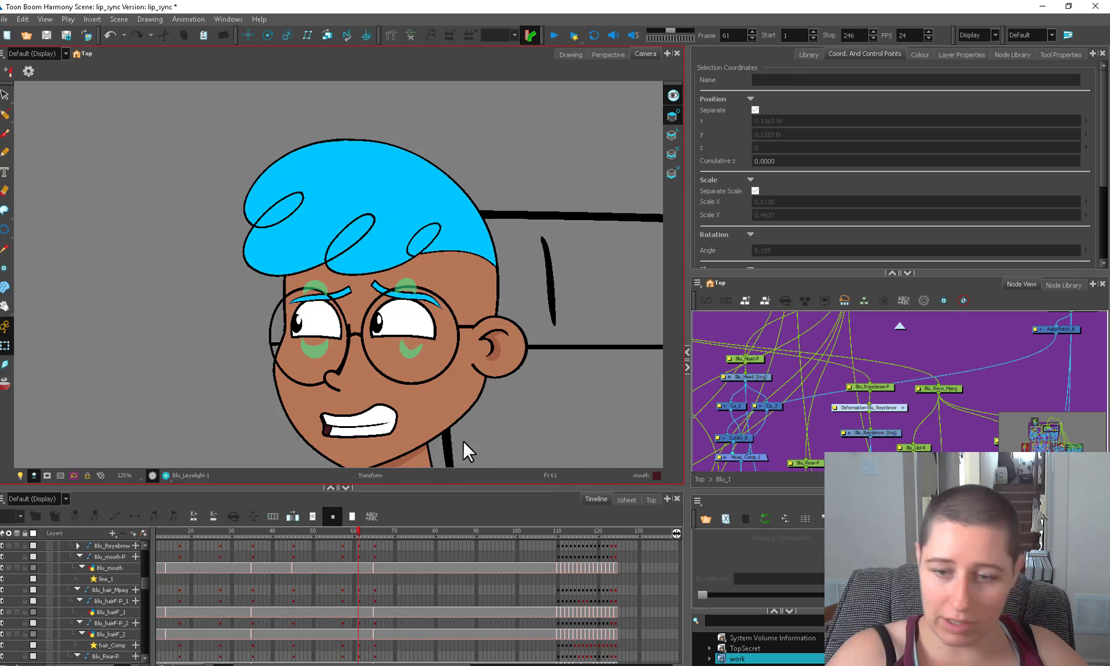
# - Select both eyebrows and show their deformation controls
pyautogui.press('1')
pyautogui.press('1')
pyautogui.press('1')
pyautogui.press('2')
pyautogui.press('2')
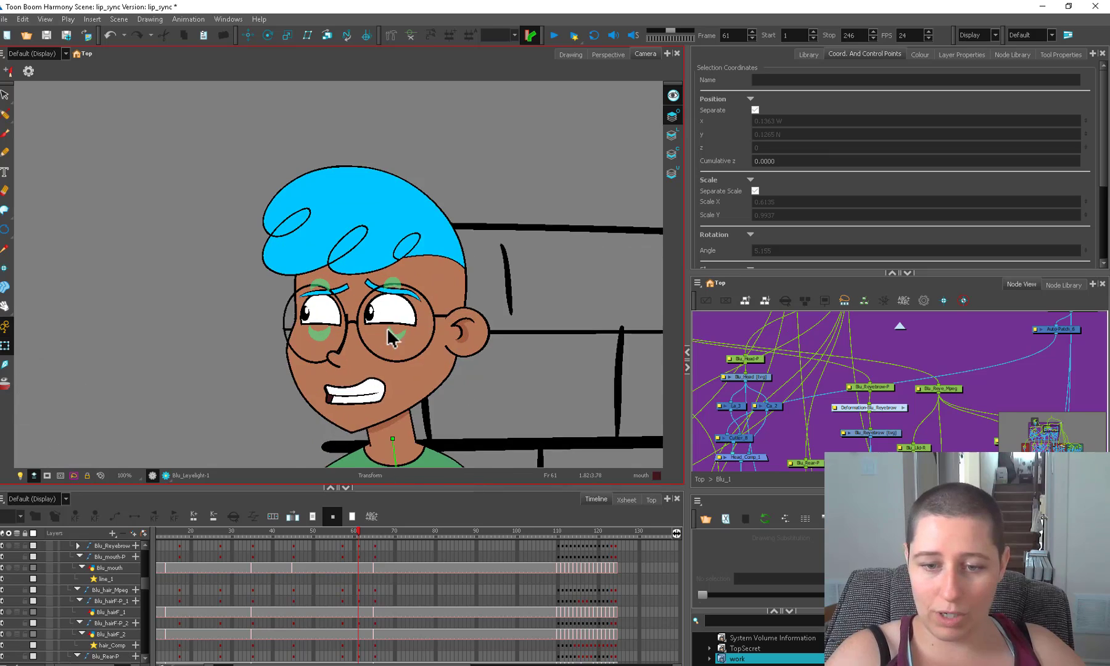
pyautogui.press('2')
pyautogui.click(339, 295)
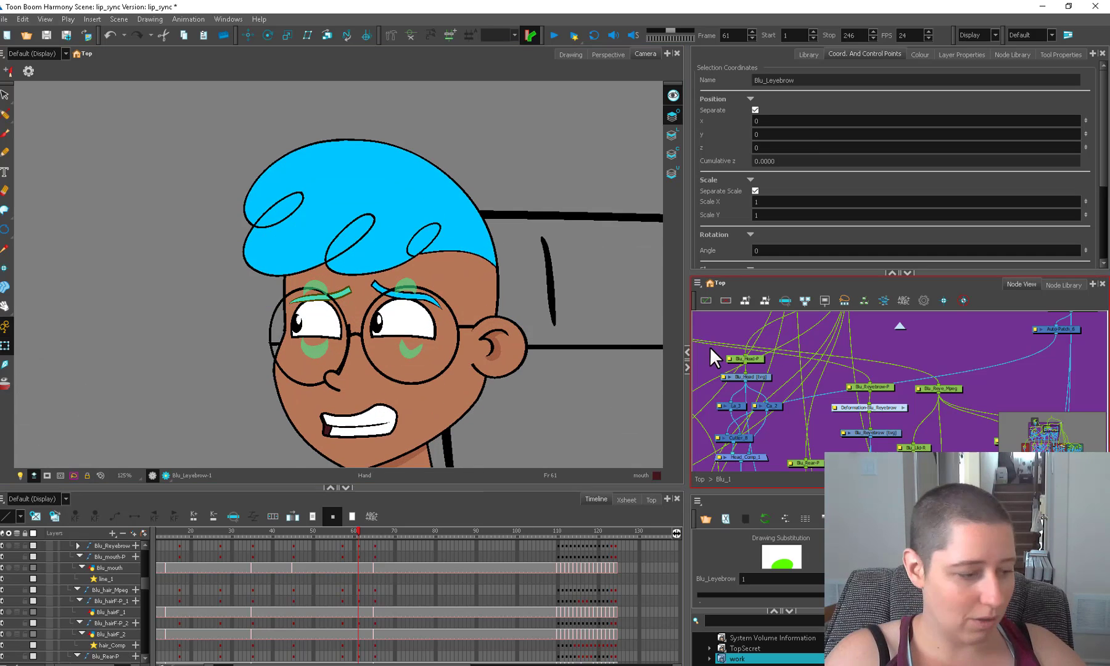
pyautogui.press('o')
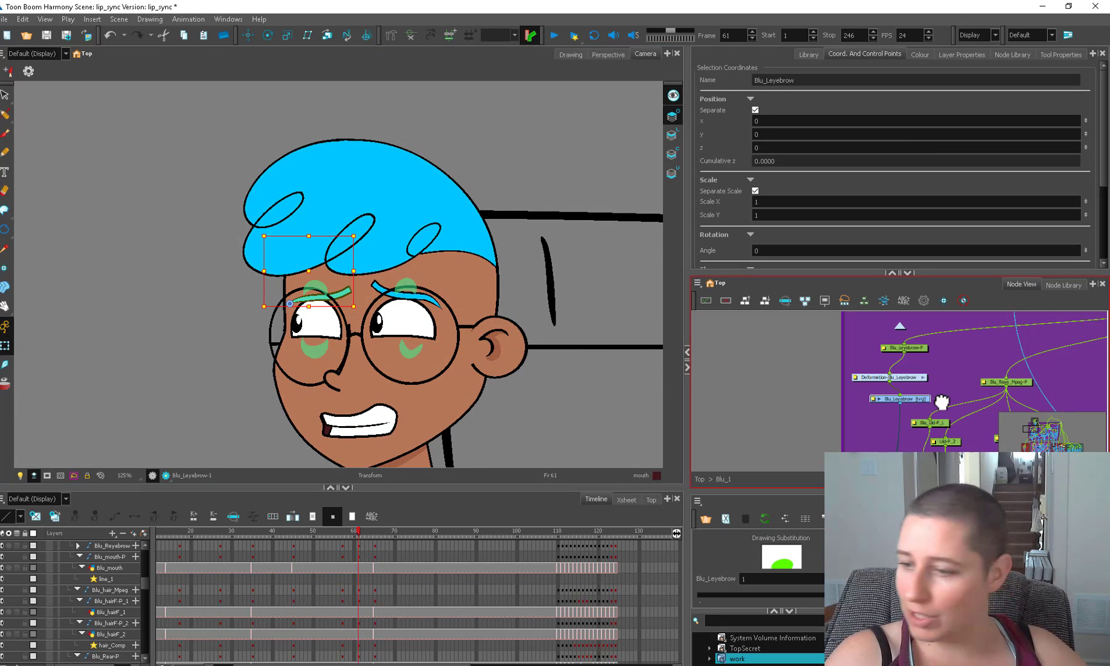
pyautogui.press('1')
pyautogui.moveTo(941, 402); pyautogui.dragTo(831, 386)
pyautogui.press('1')
pyautogui.keyDown('shift'); pyautogui.click(1071, 407); pyautogui.keyUp('shift')
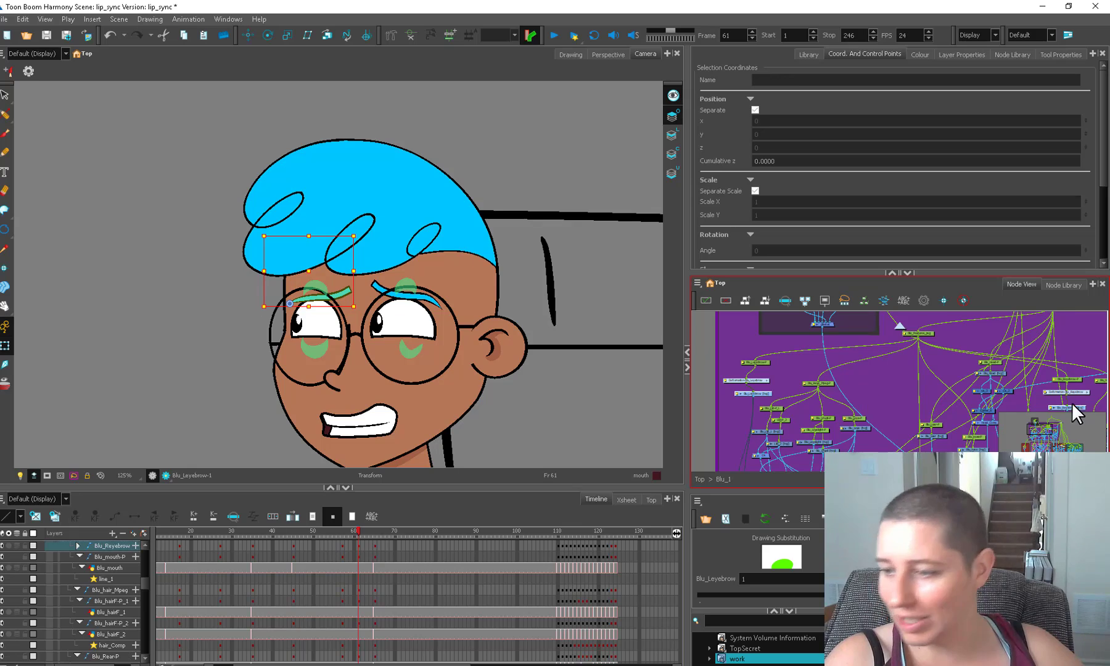
pyautogui.click(391, 35)
pyautogui.press('2')
pyautogui.press('2')
# - Reshape both eyebrows at frame 61 by adjusting the end points and handles of their deformation curves
pyautogui.click(357, 299)
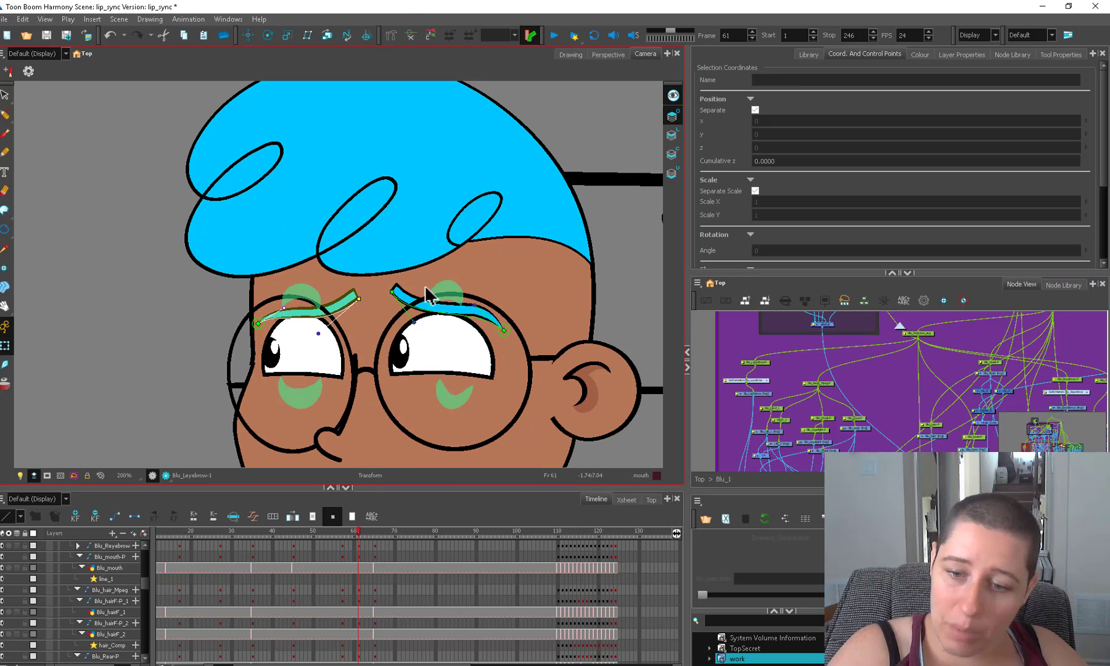
pyautogui.click(391, 291)
pyautogui.moveTo(409, 321); pyautogui.dragTo(410, 331)
pyautogui.moveTo(504, 330); pyautogui.dragTo(501, 334)
pyautogui.scroll(-3, 553, 325)
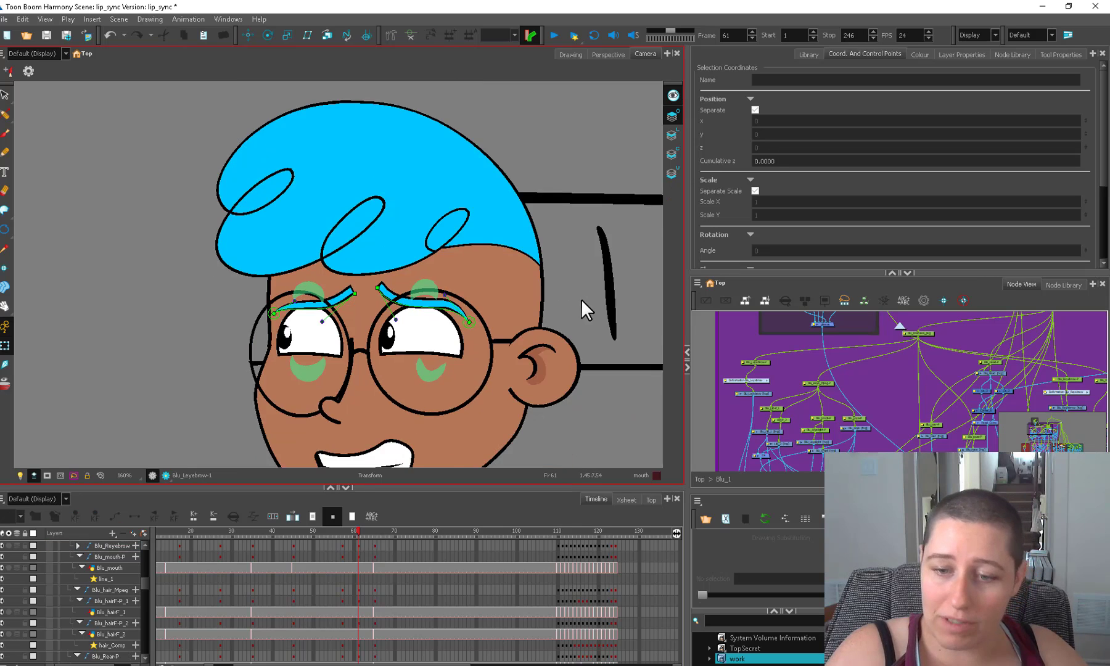
# - Hide the deformation controls and examine the frame 61 expression and full pose against the storyboard sketch
pyautogui.click(341, 284)
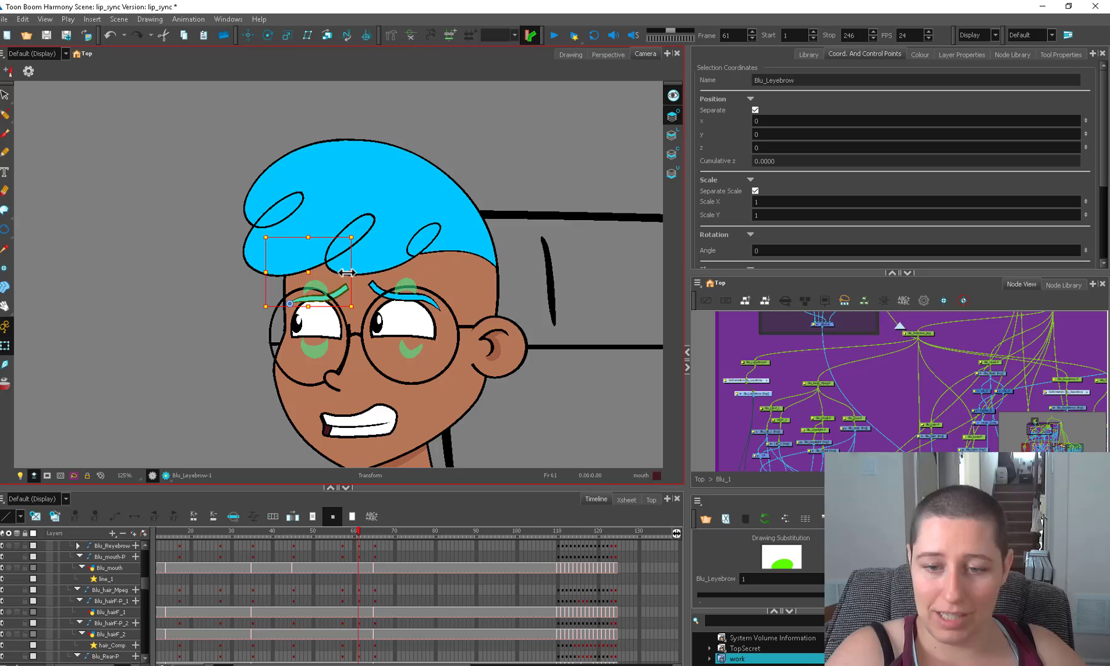
pyautogui.click(207, 395)
pyautogui.click(413, 294)
pyautogui.click(202, 403)
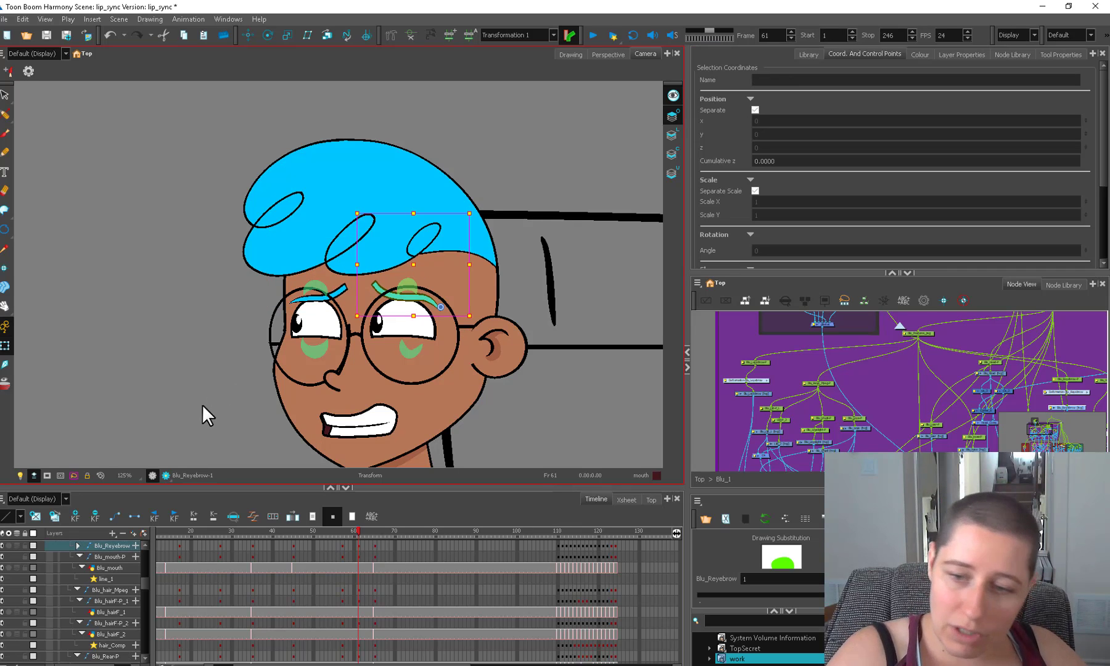
pyautogui.scroll(-4, 486, 368)
pyautogui.scroll(-2, 472, 368)
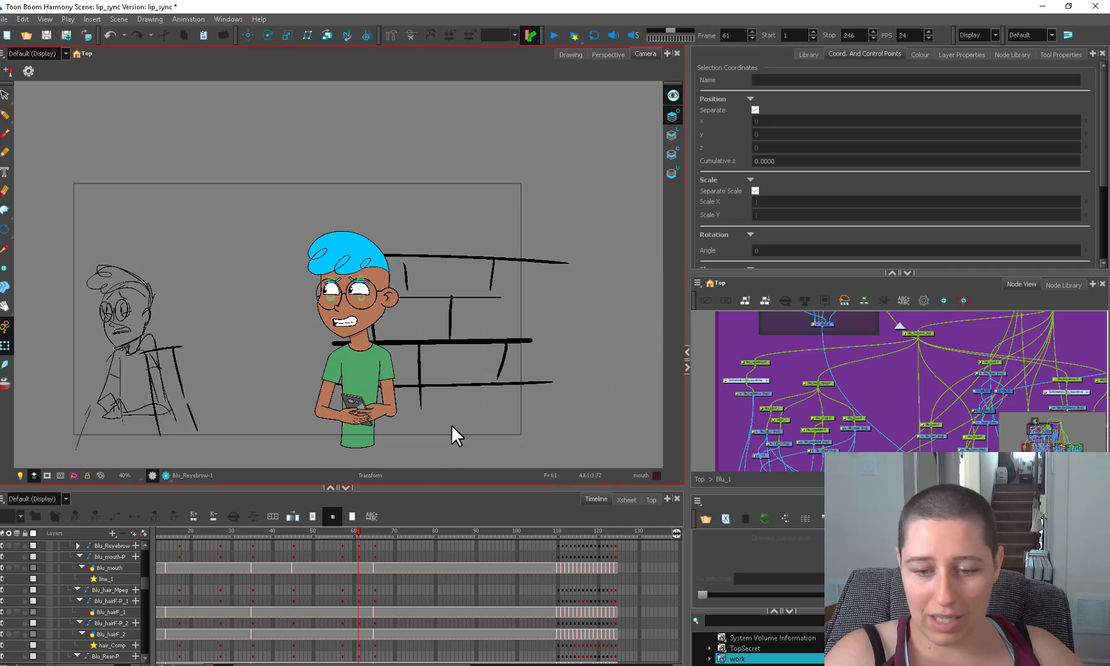
pyautogui.moveTo(351, 532)
pyautogui.mouseDown()
pyautogui.moveTo(375, 529)
pyautogui.moveTo(354, 529)
pyautogui.mouseUp()
pyautogui.scroll(3, 284, 328)
pyautogui.click(358, 530)
pyautogui.click(356, 279)
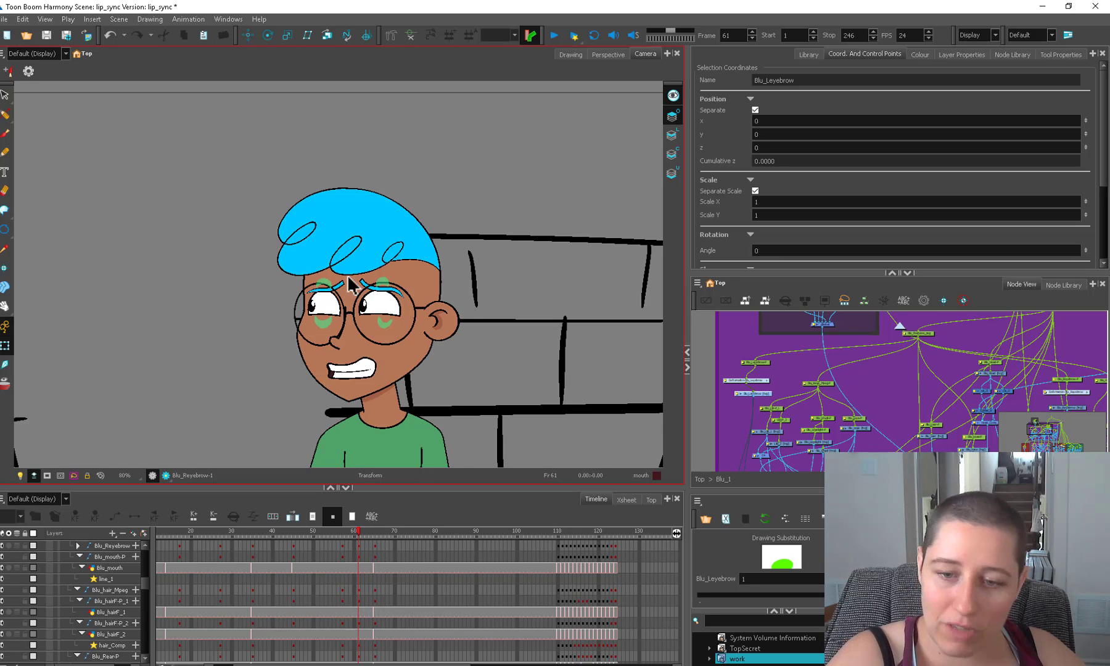
pyautogui.scroll(1, 357, 279)
pyautogui.click(704, 329)
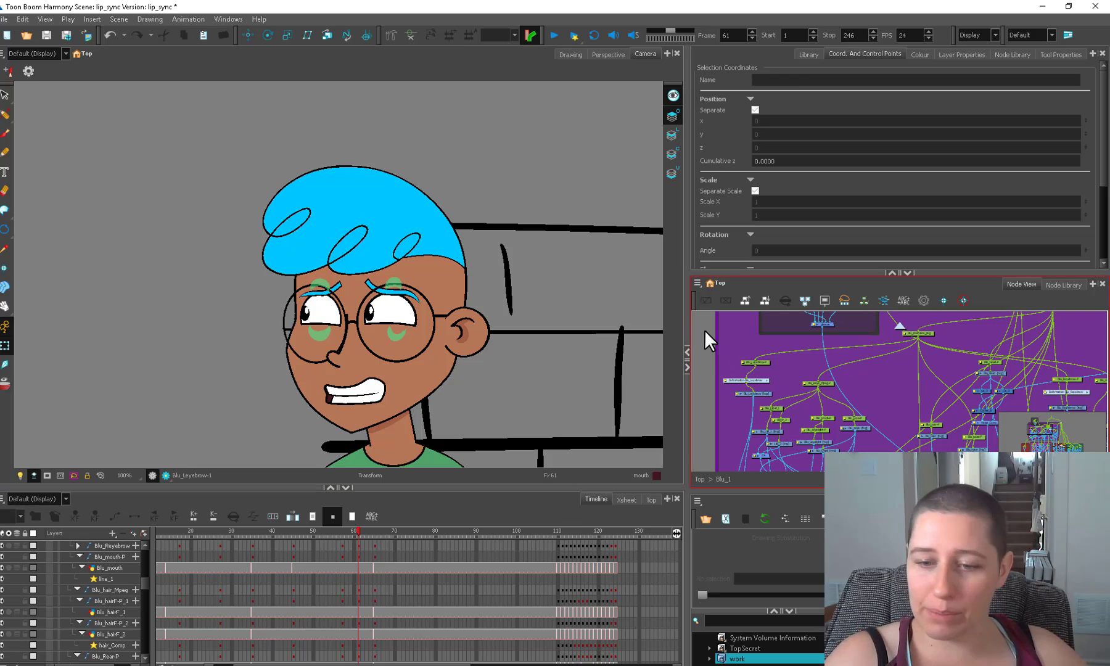
pyautogui.scroll(-3, 500, 367)
pyautogui.moveTo(474, 388); pyautogui.dragTo(480, 400)
pyautogui.scroll(1, 474, 371)
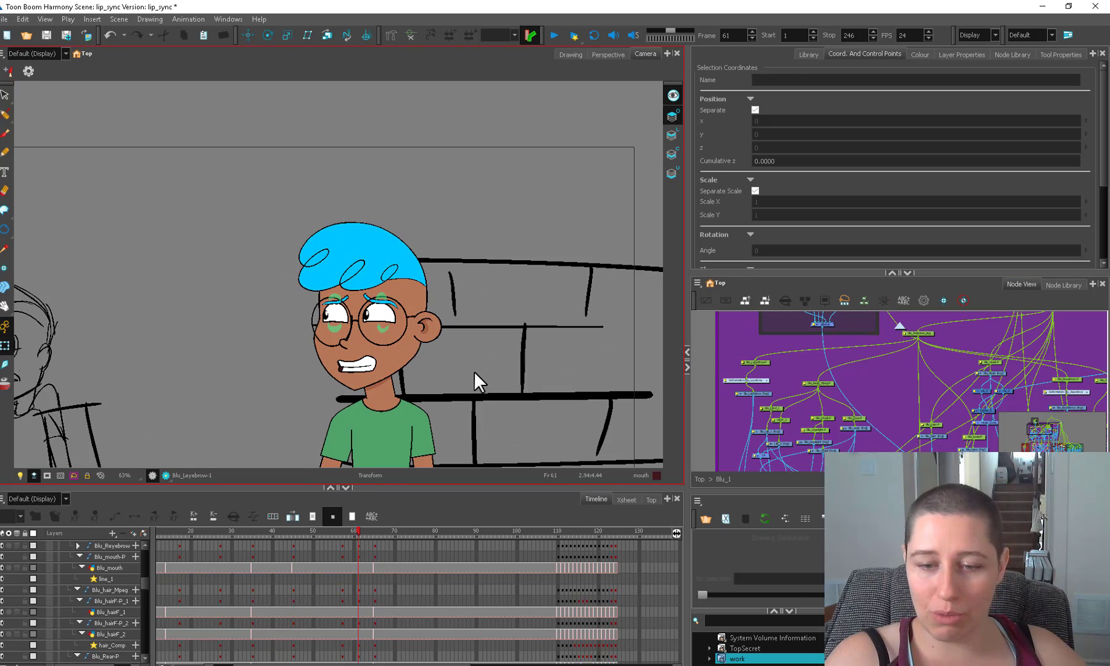
# - At frame 65, select Blu's right eyebrow and reposition it to suit the storyboard expression
pyautogui.click(369, 363)
pyautogui.moveTo(359, 532)
pyautogui.mouseDown()
pyautogui.moveTo(375, 531)
pyautogui.moveTo(348, 534)
pyautogui.moveTo(373, 525)
pyautogui.mouseUp()
pyautogui.click(375, 543)
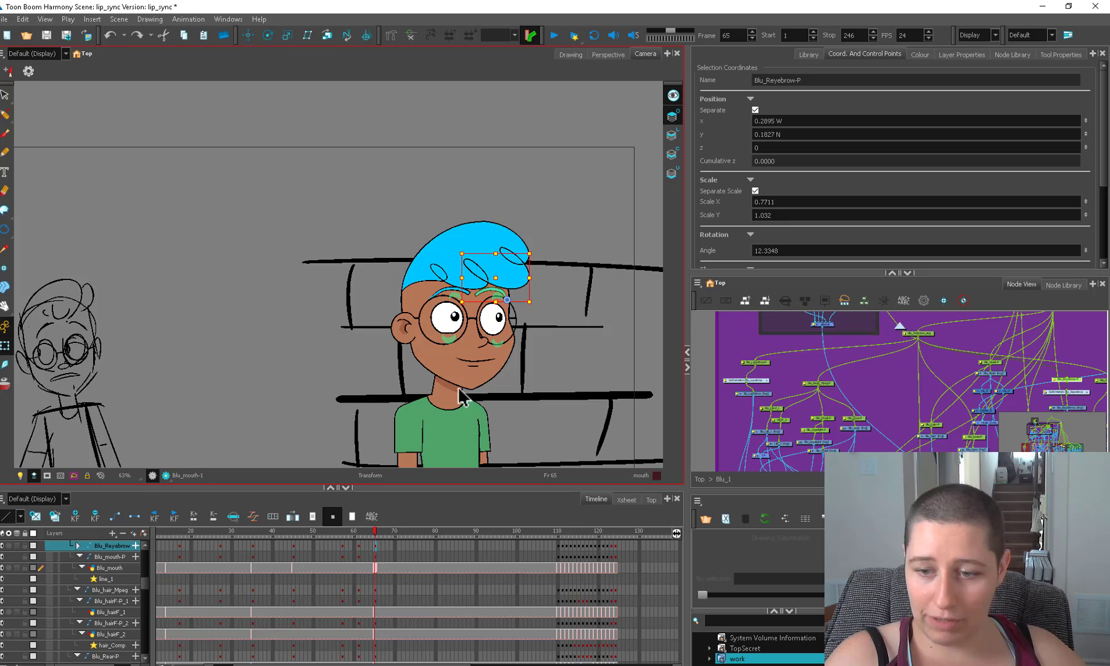
pyautogui.moveTo(503, 305); pyautogui.dragTo(470, 303)
pyautogui.click(416, 339)
# - Adjust the lower eyelid of Blu's left eye at frame 65
pyautogui.press('2')
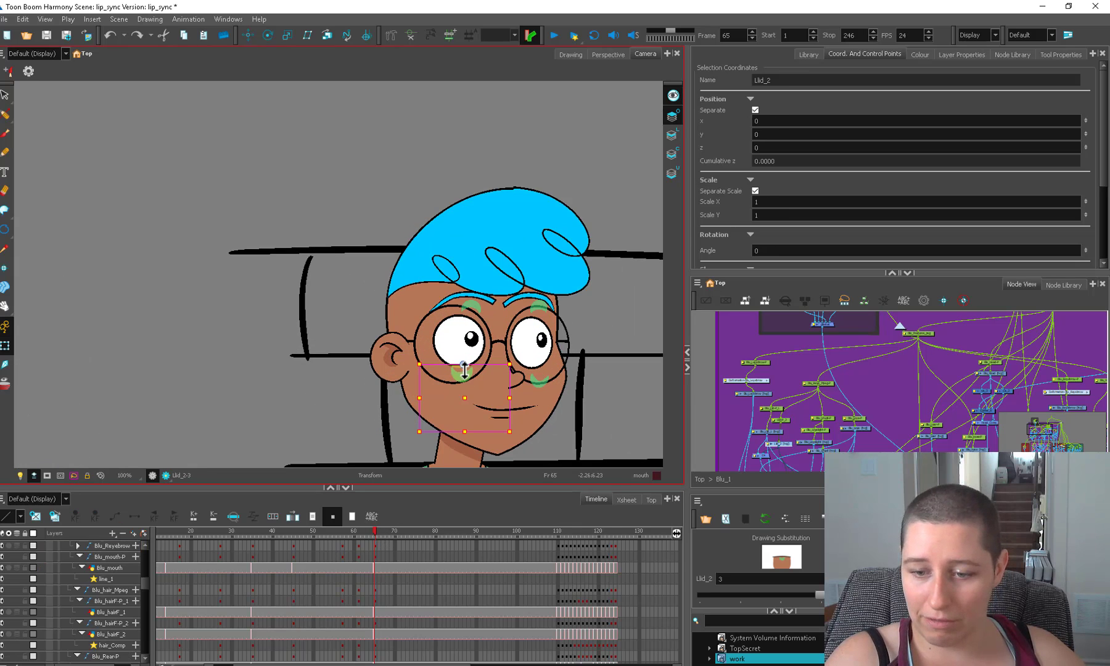
pyautogui.click(463, 370)
pyautogui.click(368, 422)
pyautogui.moveTo(470, 365); pyautogui.dragTo(471, 361)
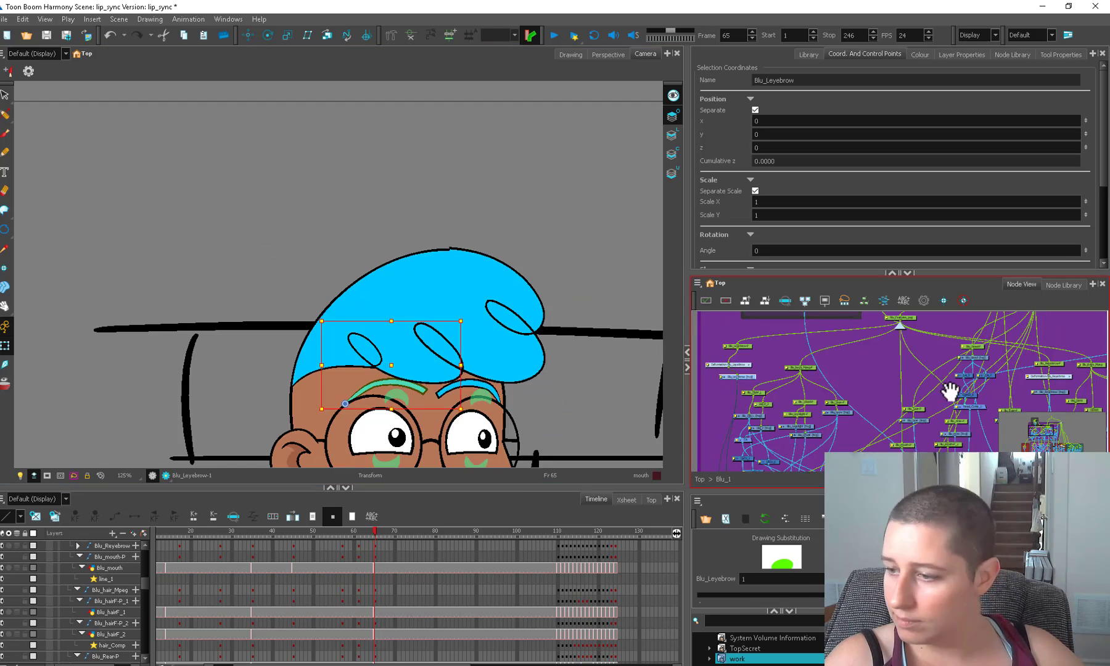
# - Adjust Blu's left eyebrow at frame 65 and compare the face with the storyboard sketch
pyautogui.click(432, 389)
pyautogui.press('1')
pyautogui.press('1')
pyautogui.press('1')
pyautogui.click(403, 398)
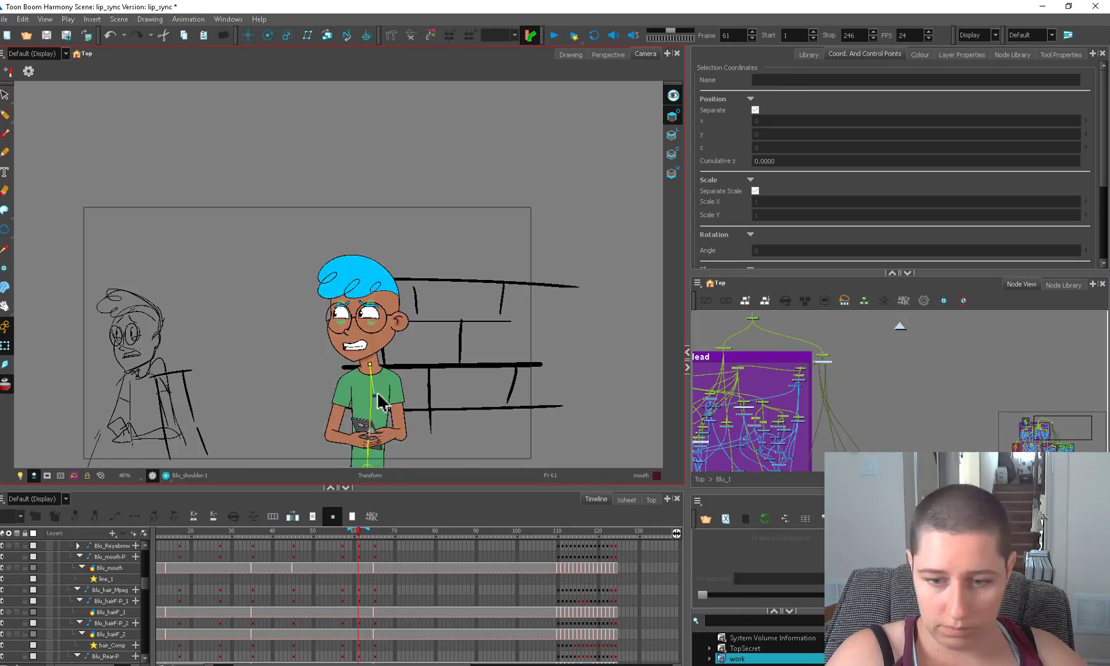
# - Pose Blu's right forearm at frame 65 to follow the arms in the storyboard sketch, using frame 61 as reference
pyautogui.press(',')
pyautogui.click(376, 439)
pyautogui.press('b')
pyautogui.press('.')
pyautogui.press('.')
pyautogui.press('.')
pyautogui.press('.')
pyautogui.press('1')
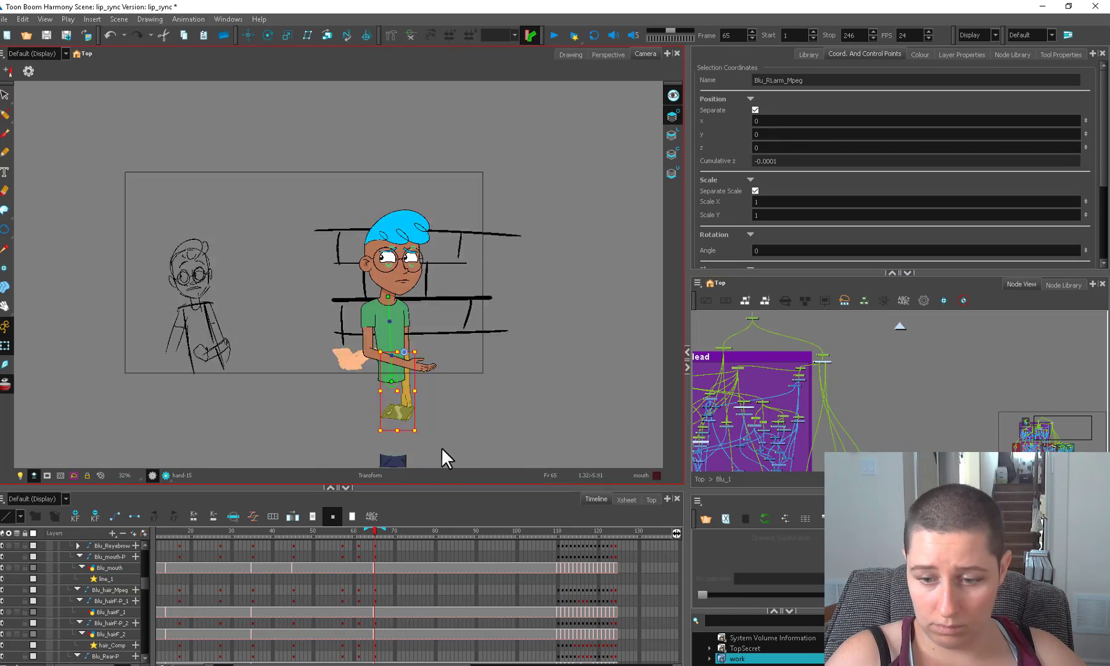
pyautogui.press('2')
pyautogui.click(440, 395)
pyautogui.click(477, 392)
pyautogui.press('b')
# - Select the left forearm at frame 61 and open its z position for editing
pyautogui.press(',')
pyautogui.press(',')
pyautogui.press(',')
pyautogui.press(',')
pyautogui.click(310, 421)
pyautogui.click(307, 386)
pyautogui.press('b')
pyautogui.click(912, 148)
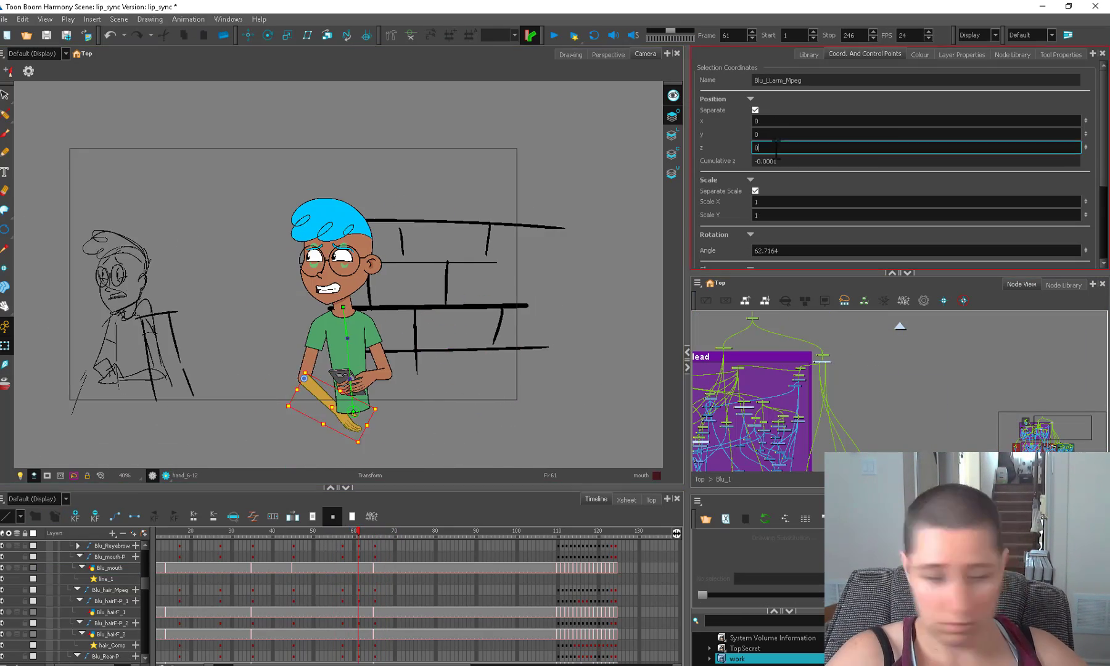
# - Shift Blu's forearm inward at frame 65 and step ahead to frame 69 to continue the arm pose
pyautogui.press('.')
pyautogui.press('.')
pyautogui.press('.')
pyautogui.press('.')
pyautogui.moveTo(458, 416); pyautogui.dragTo(414, 416)
pyautogui.press('.')
pyautogui.press('.')
pyautogui.press('.')
pyautogui.press('.')
pyautogui.click(467, 372)
pyautogui.press('b')
pyautogui.press('b')
# - Select Blu's master peg and go to the turned standing pose at frame 117
pyautogui.moveTo(394, 533); pyautogui.dragTo(334, 532)
pyautogui.click(336, 259)
pyautogui.press('b')
pyautogui.press('b')
pyautogui.click(399, 531)
pyautogui.click(587, 532)
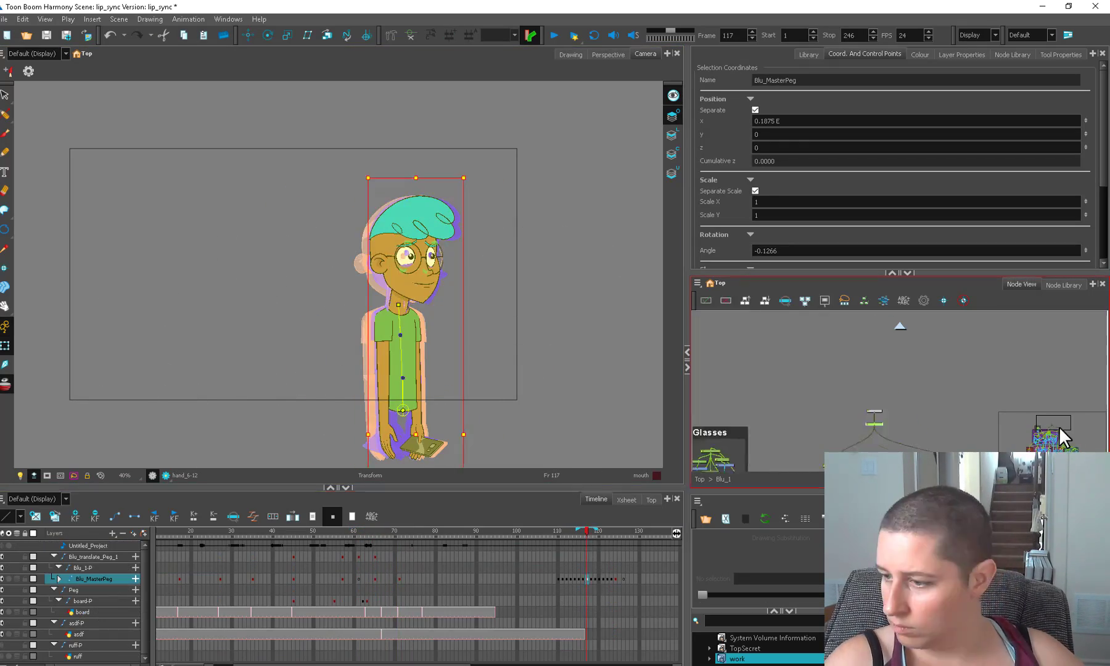
pyautogui.click(1061, 435)
# - At frame 71, select Blu's right eyebrow and adjust it for the turned-away pose
pyautogui.click(400, 531)
pyautogui.click(416, 277)
pyautogui.press('b')
pyautogui.press('2')
pyautogui.click(512, 385)
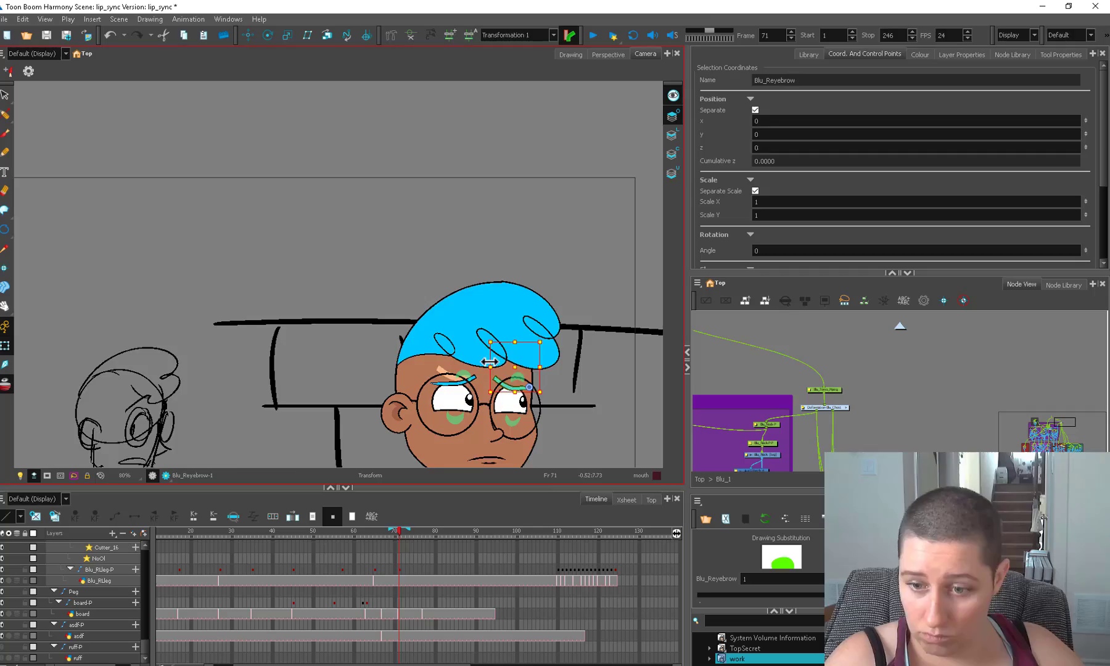
pyautogui.press('1')
pyautogui.press('1')
pyautogui.press('1')
# - Refine Blu's eye area around frame 73 and compare the whole pose with the storyboard sketch
pyautogui.click(407, 534)
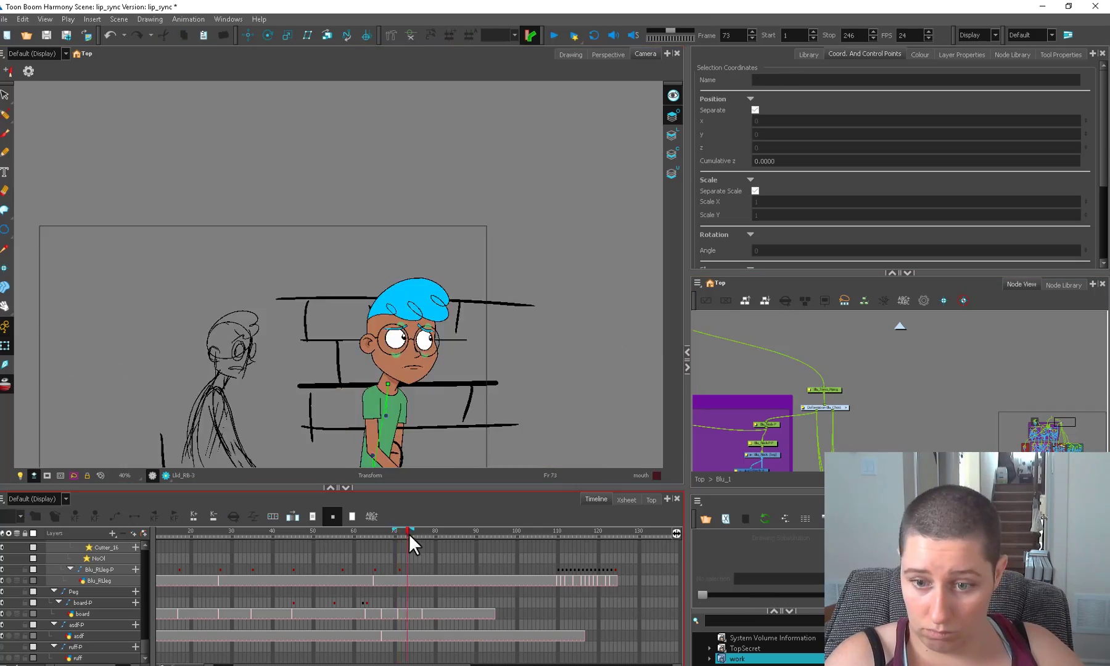
pyautogui.press('2')
pyautogui.press('2')
pyautogui.press('2')
pyautogui.click(419, 365)
pyautogui.click(558, 377)
pyautogui.press('1')
pyautogui.press('1')
pyautogui.press('1')
pyautogui.press('1')
# - Scrub through the turn and reposition Blu's left arm at frame 72 to match the walking-away sketch
pyautogui.moveTo(322, 533); pyautogui.dragTo(370, 535)
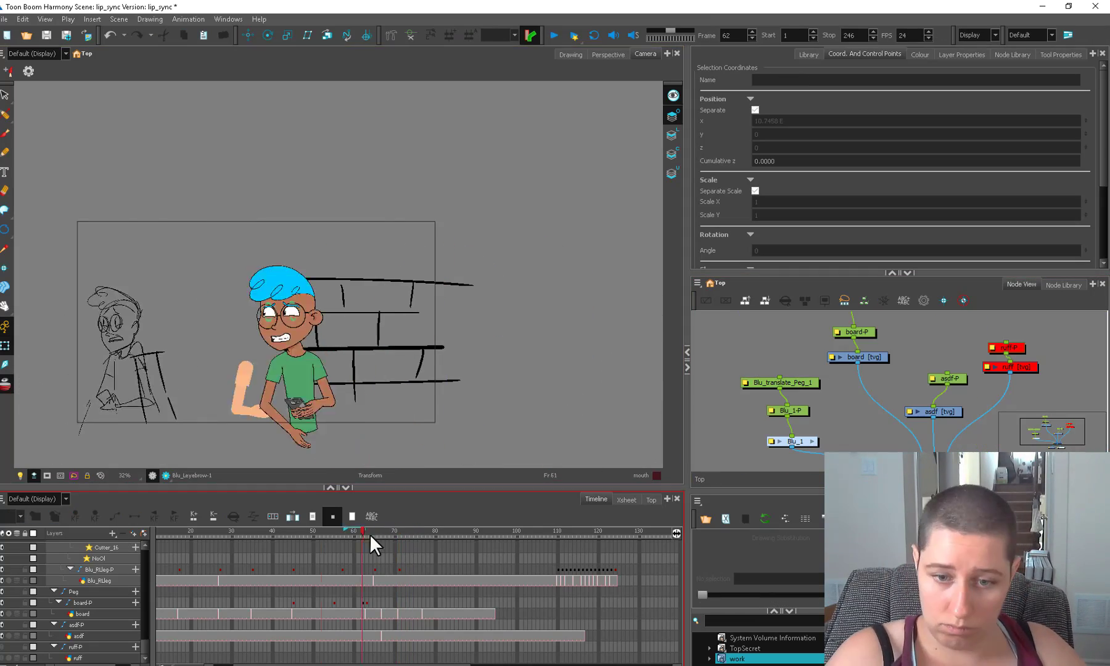
pyautogui.click(400, 533)
pyautogui.click(428, 421)
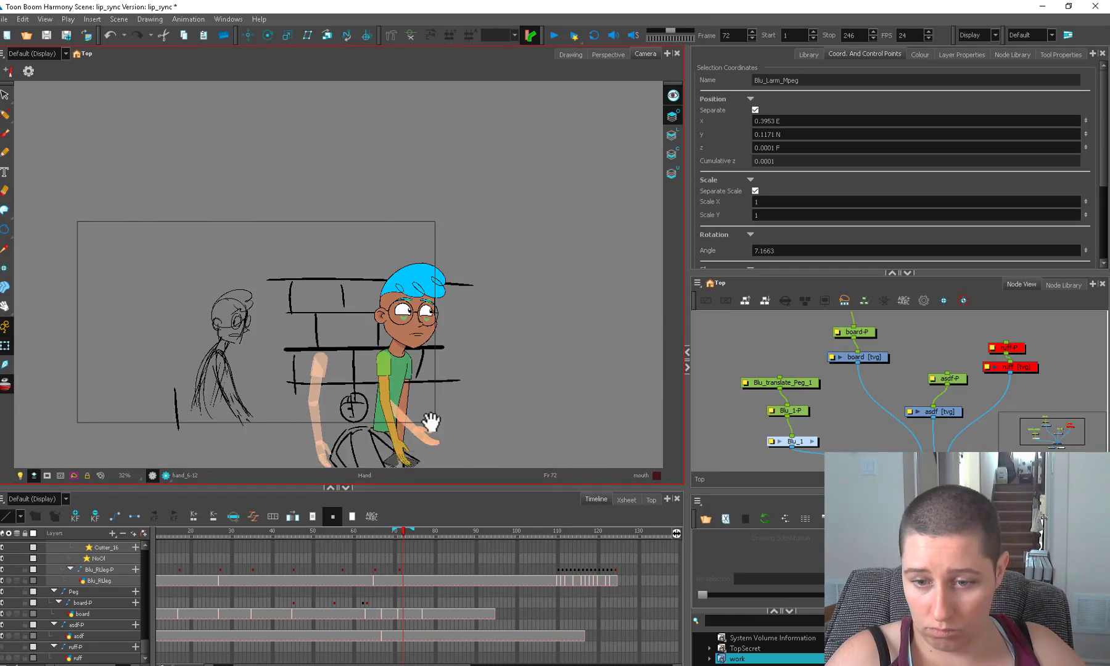
pyautogui.moveTo(429, 425); pyautogui.dragTo(426, 398)
pyautogui.click(426, 458)
pyautogui.press('b')
# - Return to frame 1 and set the scene's playback stop frame to 96
pyautogui.click(368, 534)
pyautogui.click(427, 634)
pyautogui.click(424, 532)
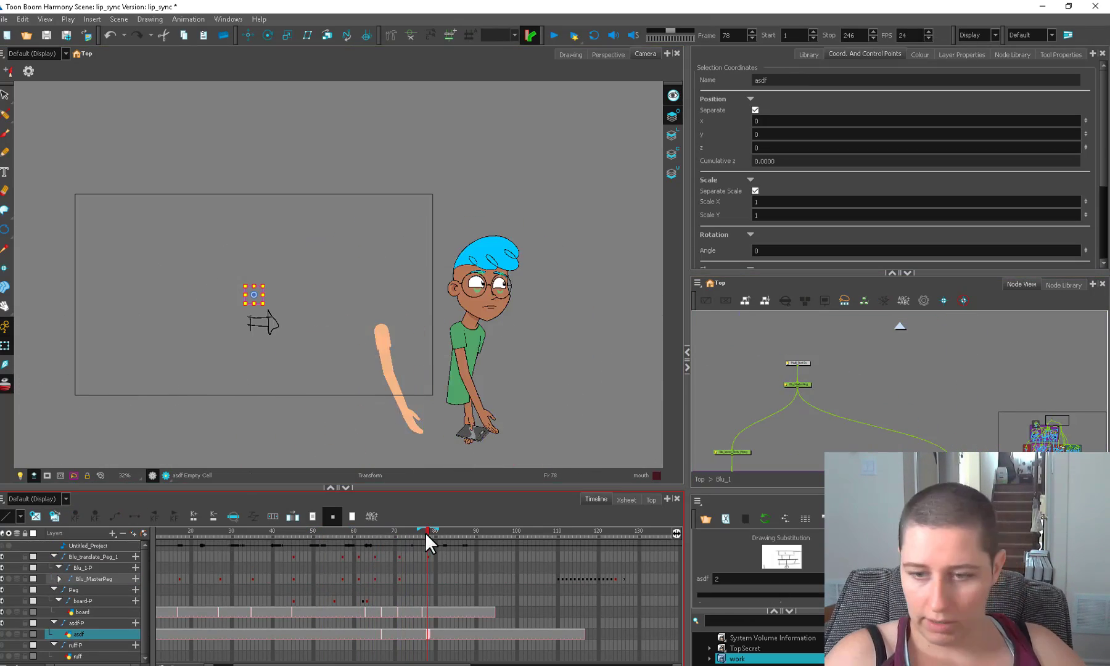
pyautogui.moveTo(425, 532)
pyautogui.mouseDown()
pyautogui.moveTo(175, 573)
pyautogui.moveTo(283, 548)
pyautogui.moveTo(376, 540)
pyautogui.moveTo(408, 549)
pyautogui.moveTo(412, 531)
pyautogui.moveTo(399, 532)
pyautogui.moveTo(446, 536)
pyautogui.moveTo(156, 542)
pyautogui.mouseUp()
pyautogui.moveTo(438, 665); pyautogui.dragTo(669, 663)
pyautogui.moveTo(670, 530); pyautogui.dragTo(138, 546)
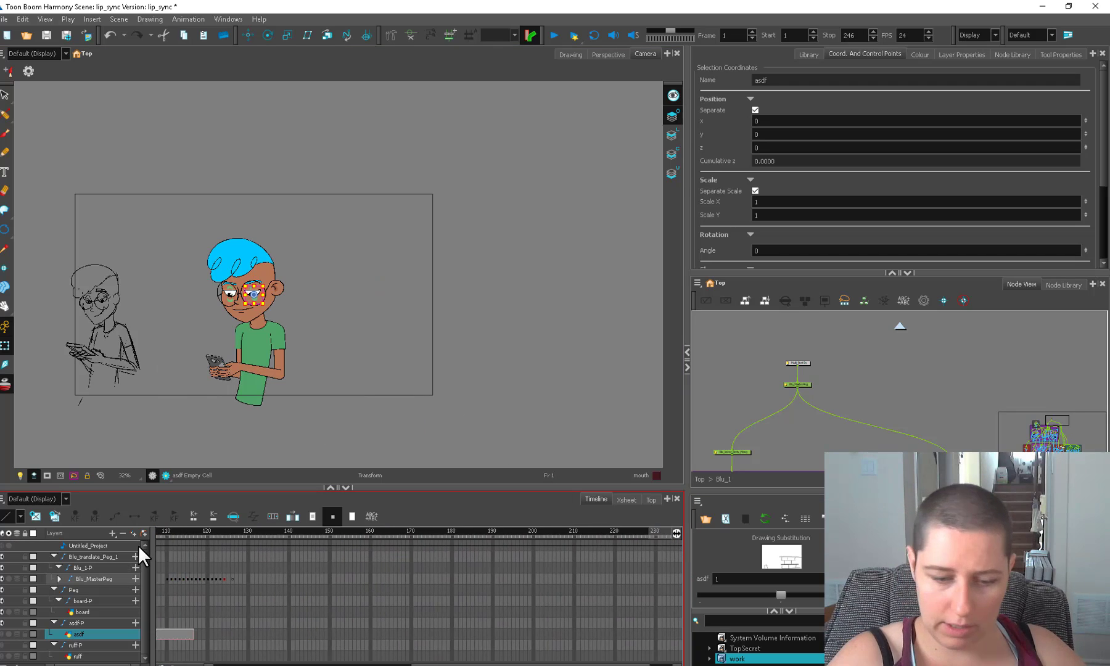
# - Play back the animation, examine the poses between frames 35 and 54, and replay it to judge the timing
pyautogui.click(554, 35)
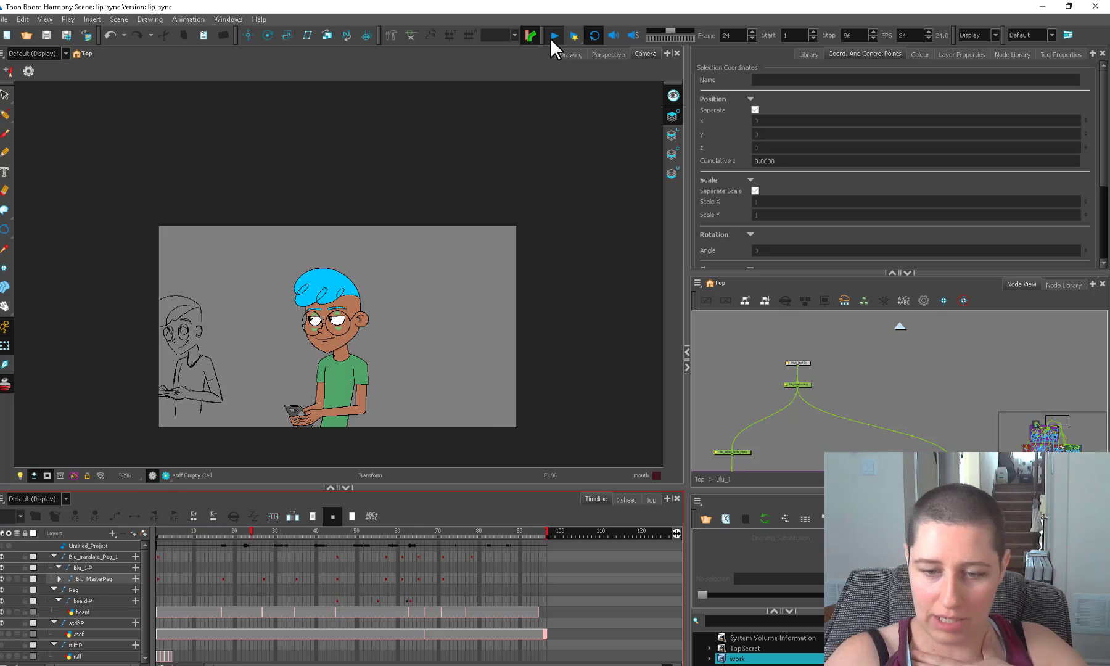
pyautogui.click(324, 421)
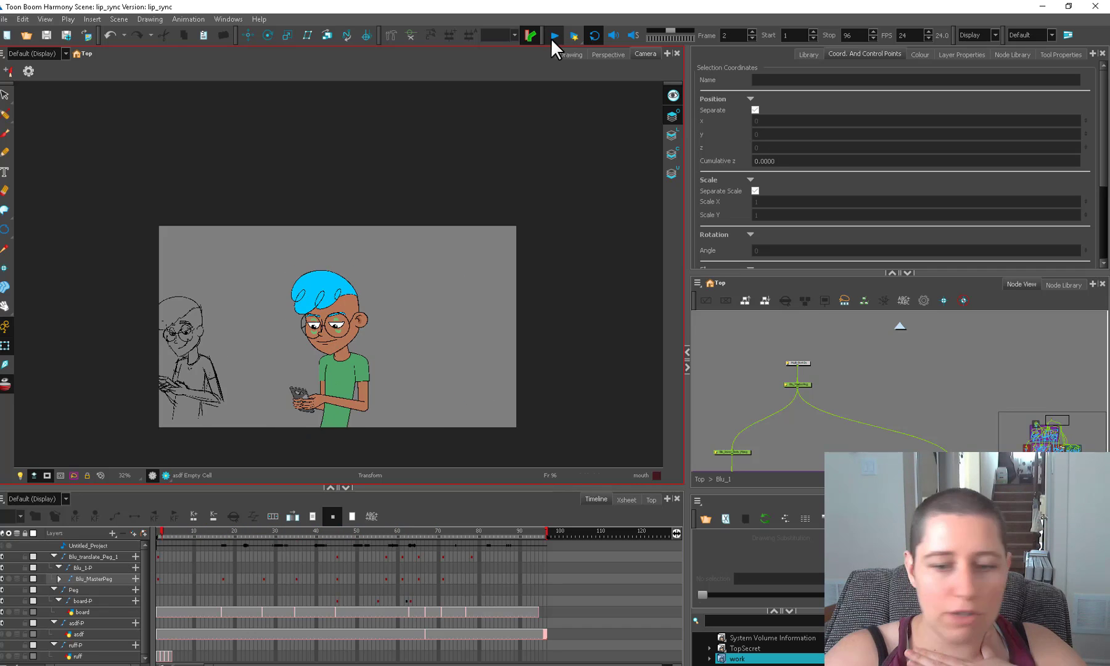
pyautogui.moveTo(246, 536); pyautogui.dragTo(297, 535)
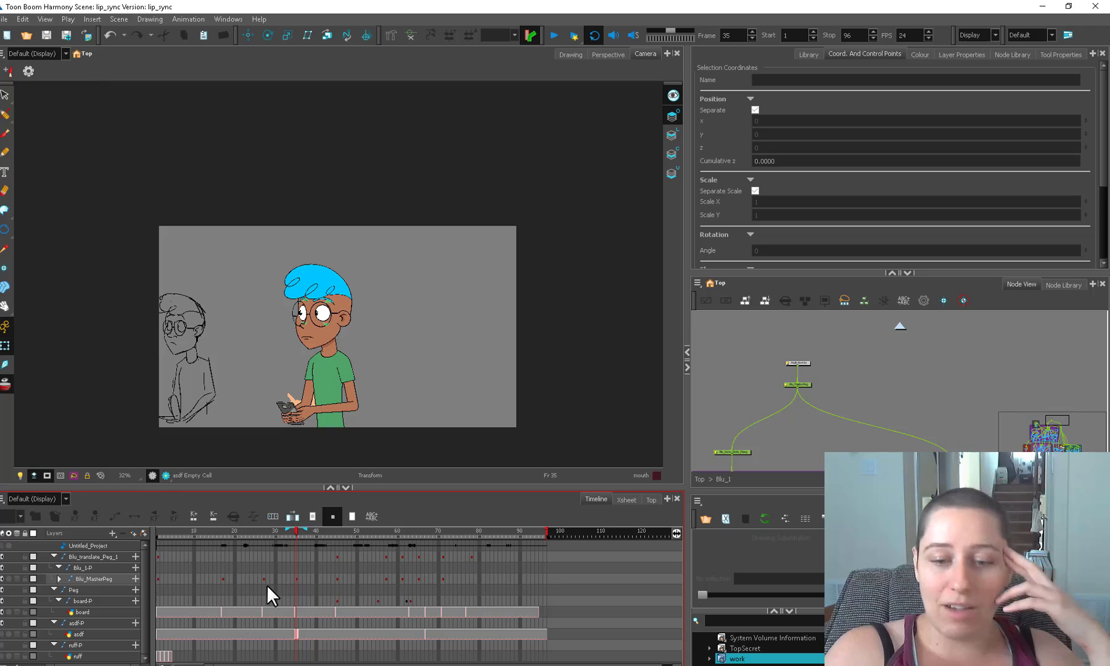
pyautogui.click(372, 550)
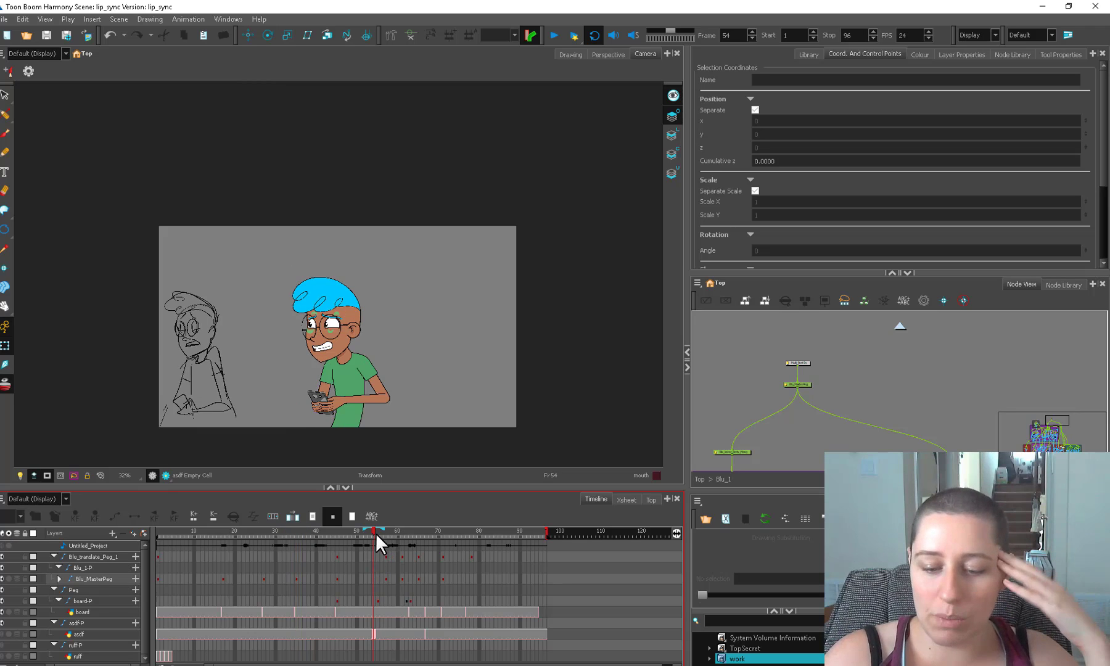
pyautogui.moveTo(375, 531); pyautogui.dragTo(303, 542)
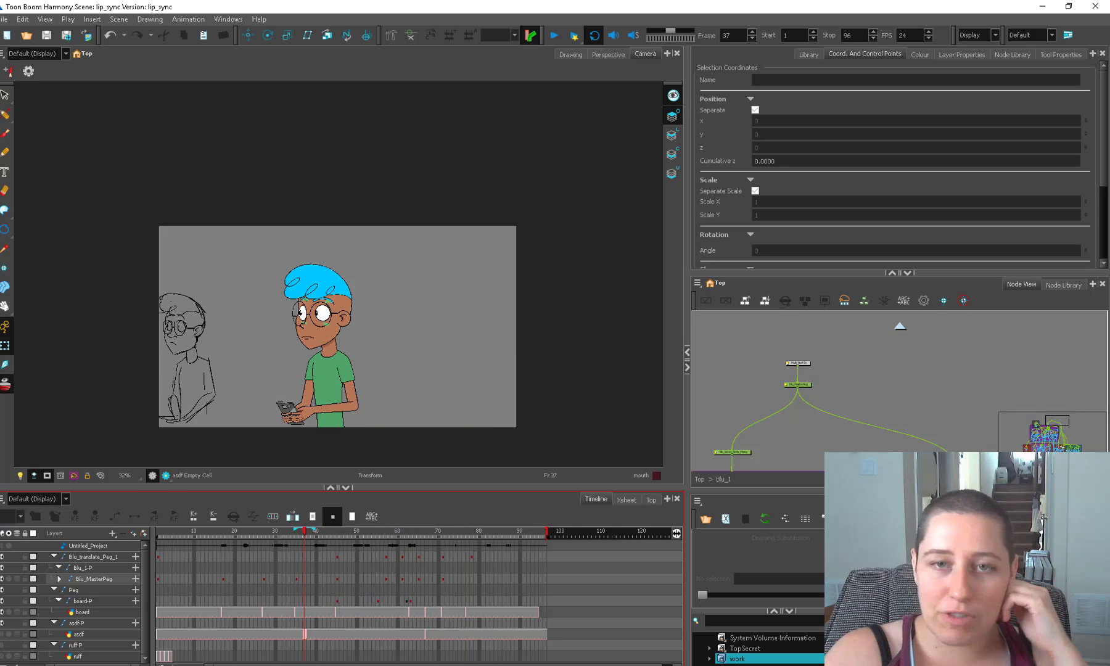
pyautogui.click(553, 36)
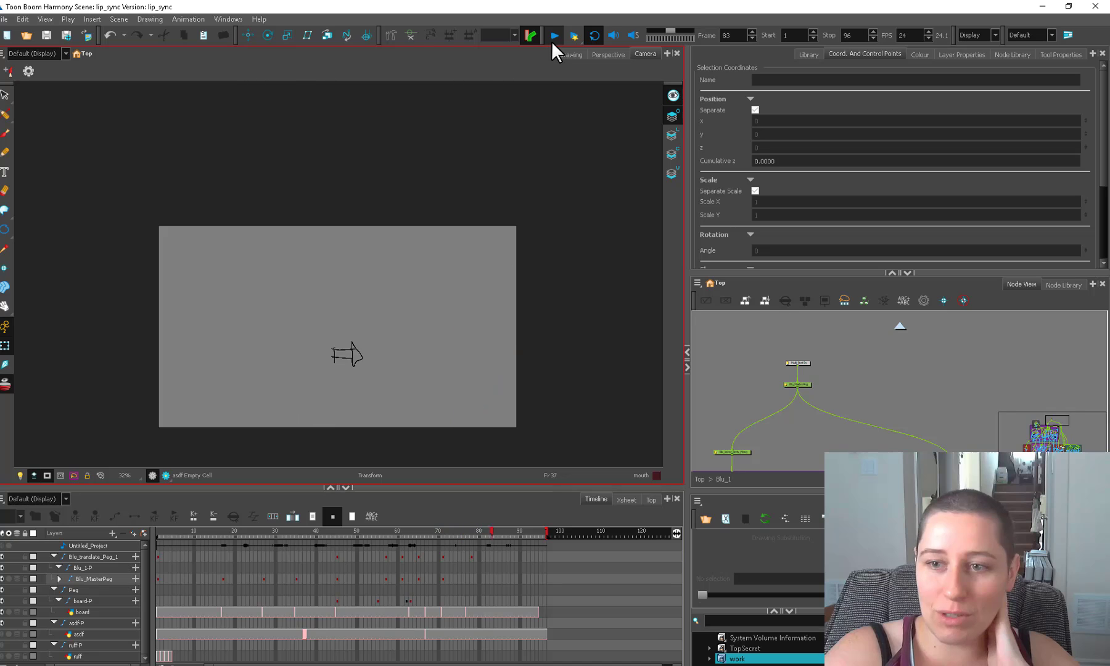